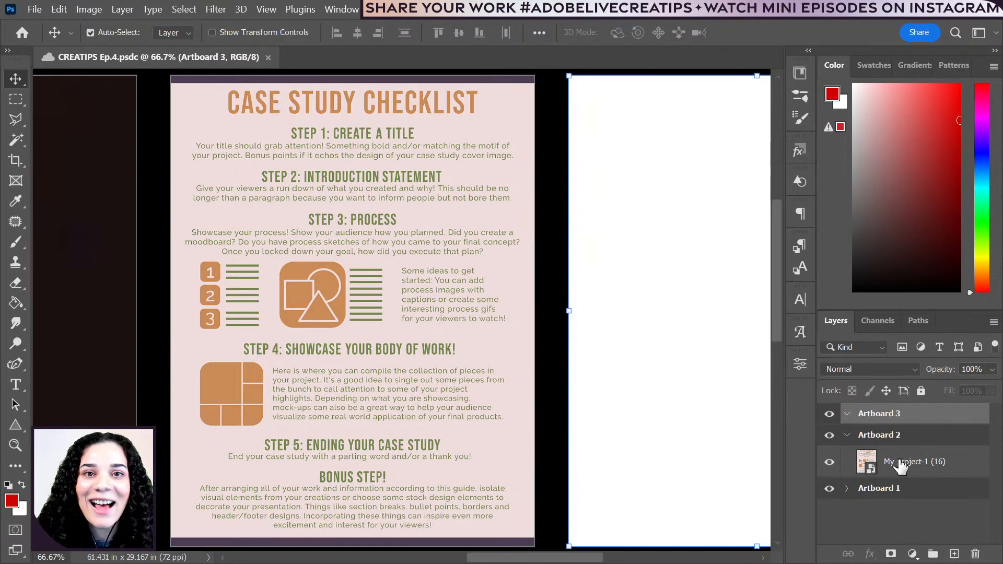
- Add a point text layer with the default placeholder text near the upper-left corner of Artboard 3
{"action": "left_click", "coordinate": [888, 491]}
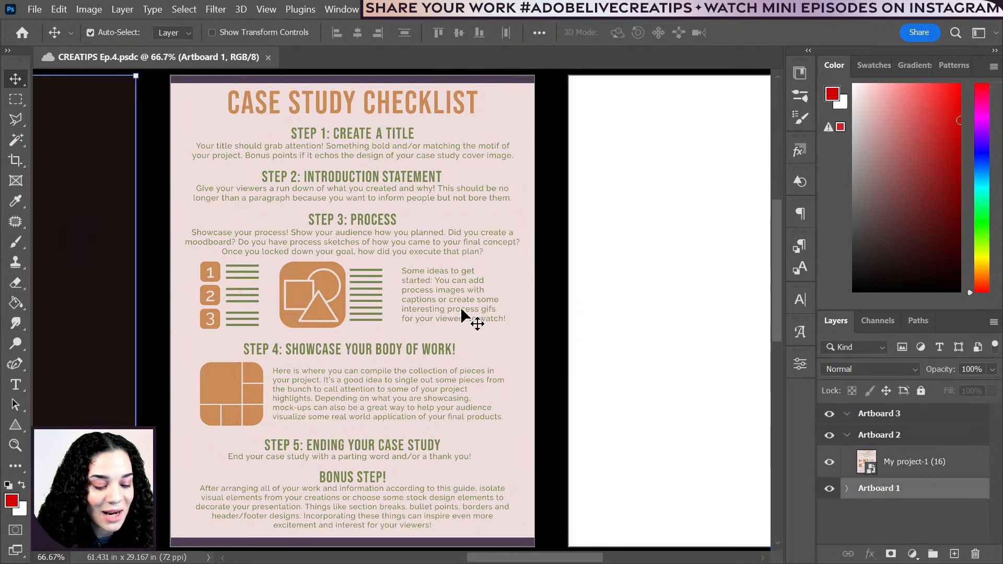
{"action": "left_click_drag", "start_coordinate": [592, 255], "coordinate": [362, 257]}
{"action": "key", "text": "ctrl+minus"}
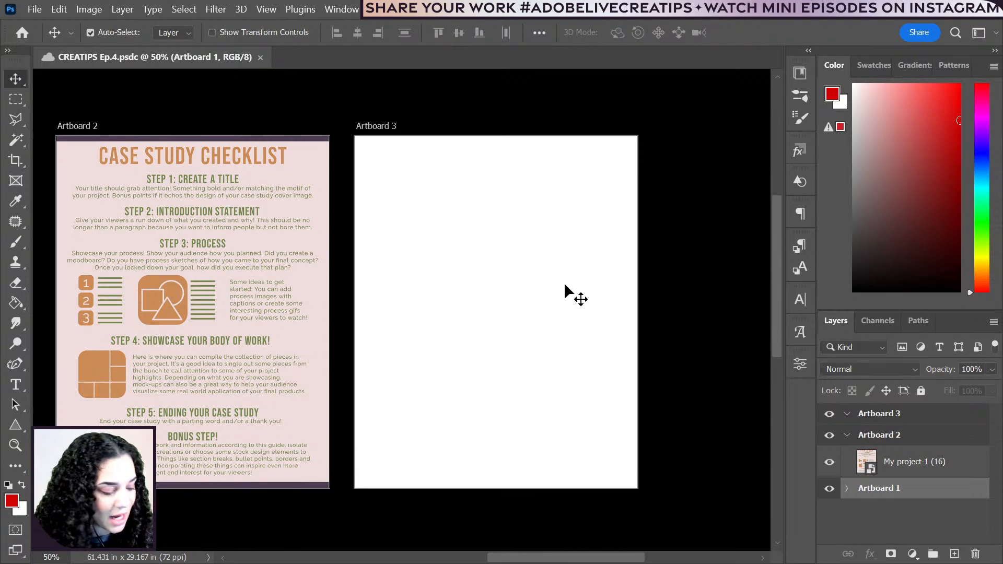
{"action": "left_click", "coordinate": [390, 127]}
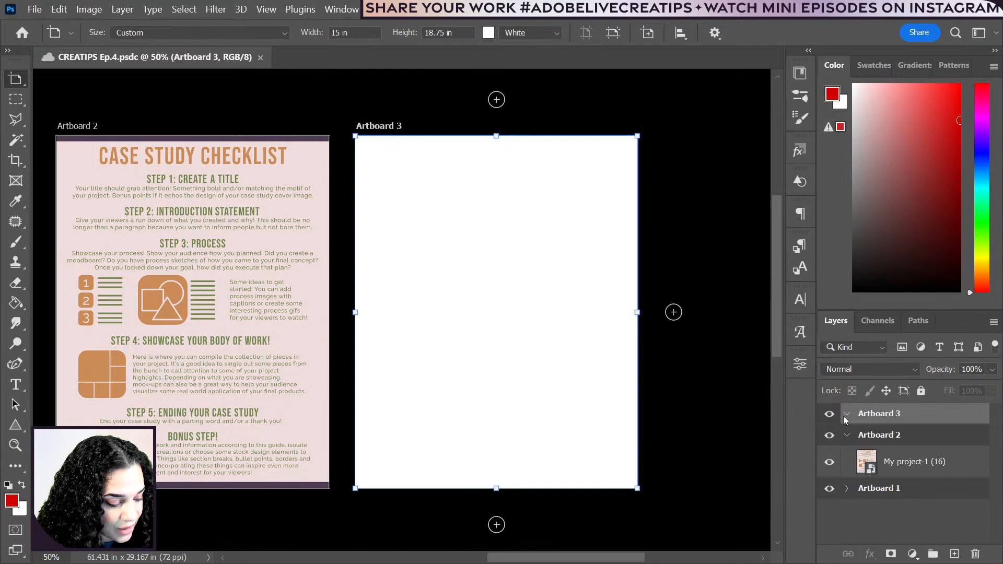
{"action": "key", "text": "t"}
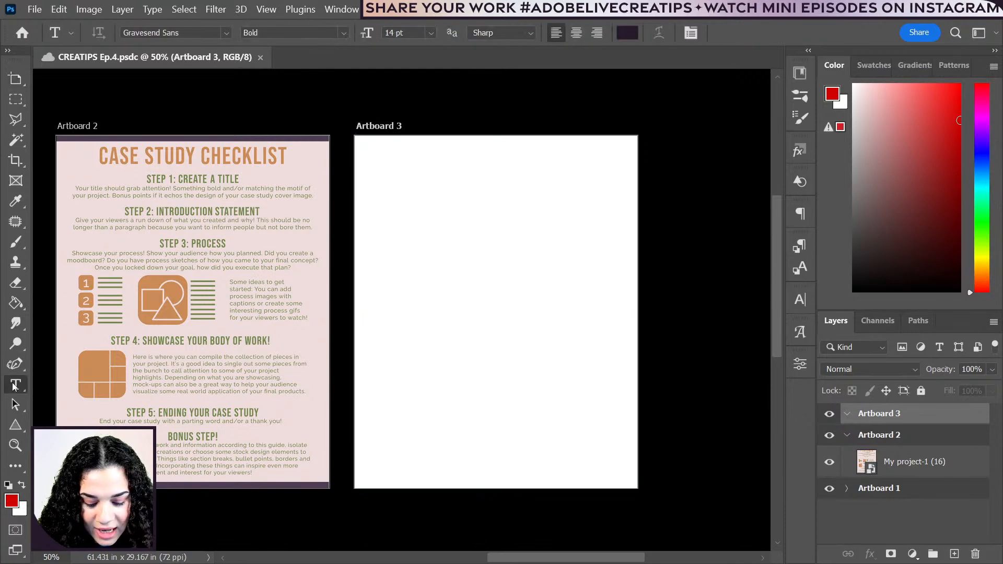
{"action": "left_click", "coordinate": [371, 168]}
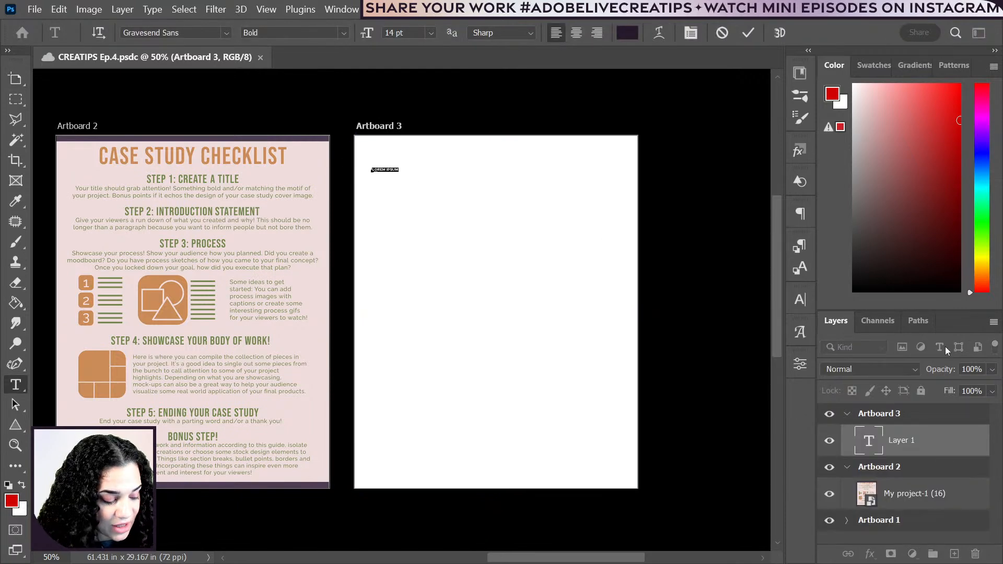
{"action": "left_click", "coordinate": [940, 448]}
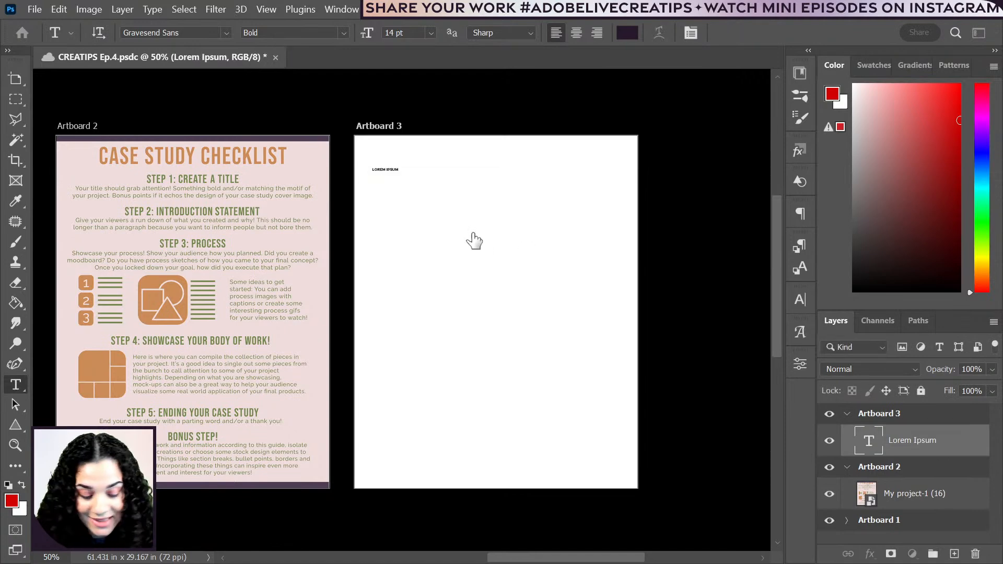
- Scale the placeholder text up to about 484% and move it close to Artboard 3's top edge
{"action": "key", "text": "ctrl+t"}
{"action": "left_click_drag", "start_coordinate": [399, 173], "coordinate": [500, 208]}
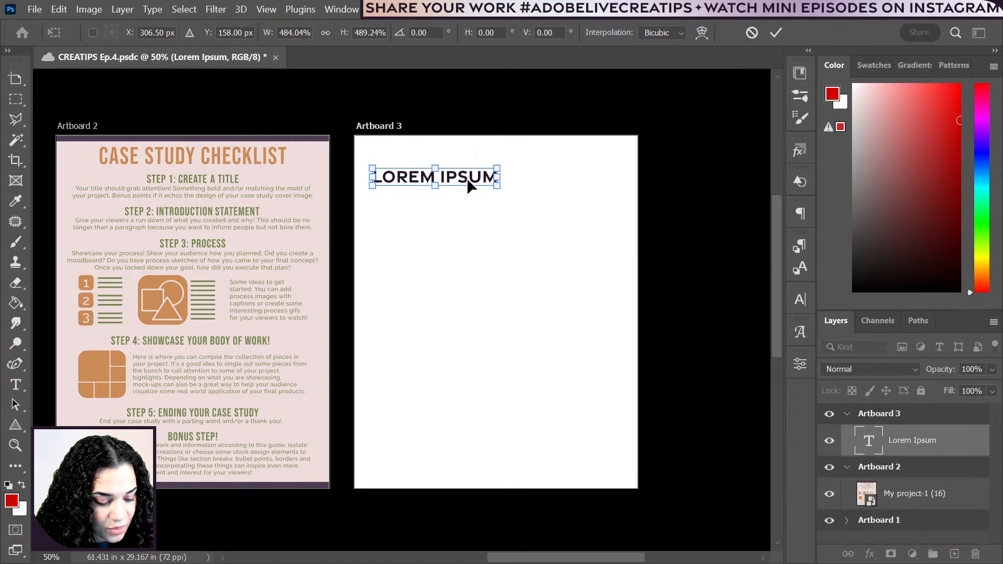
{"action": "left_click_drag", "start_coordinate": [466, 178], "coordinate": [461, 161]}
{"action": "key", "text": "Return"}
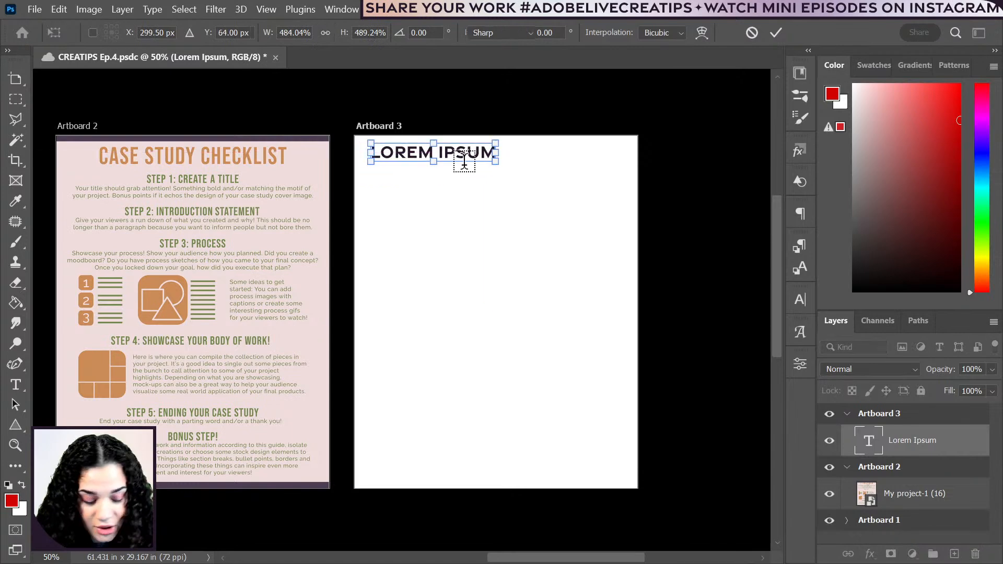
- Replace the placeholder text on Artboard 3 with "1080 X 1350 PX"
{"action": "triple_click", "coordinate": [438, 153]}
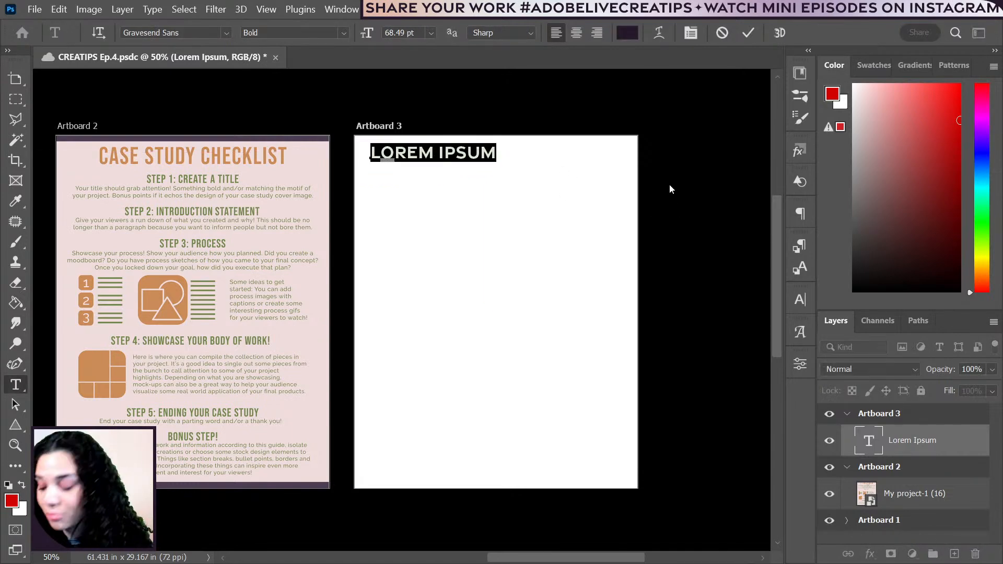
{"action": "type", "text": "1080"}
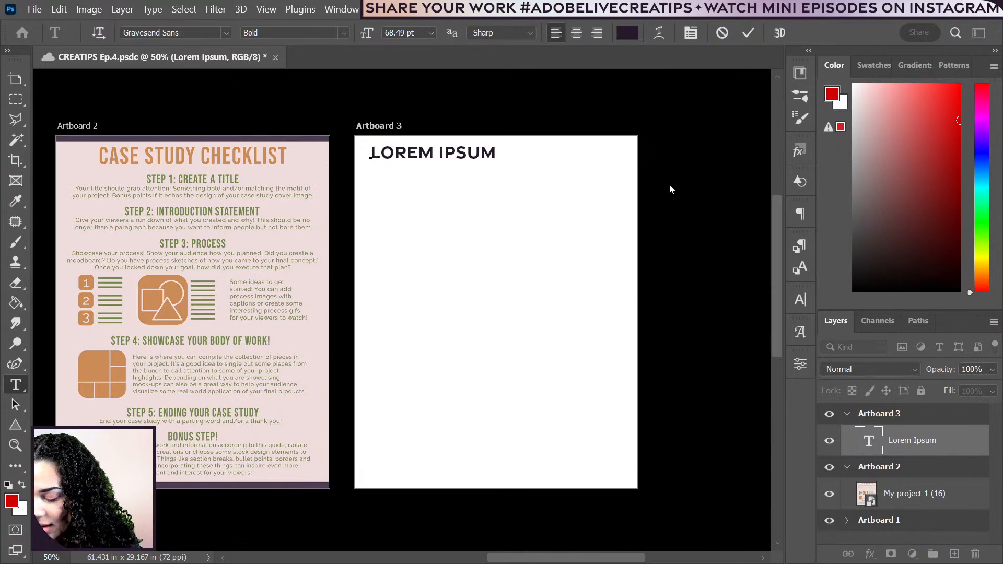
{"action": "type", "text": " X"}
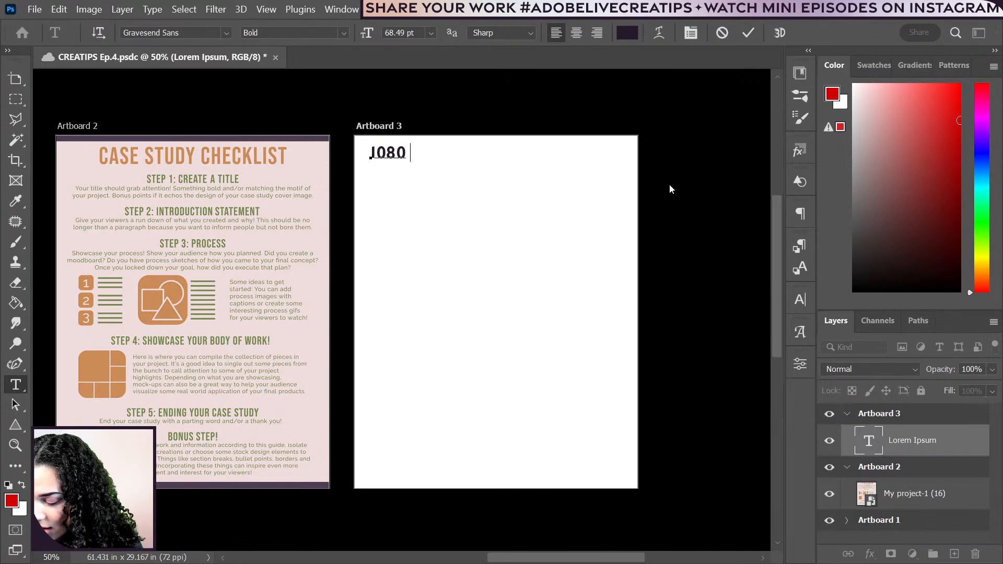
{"action": "type", "text": " 135"}
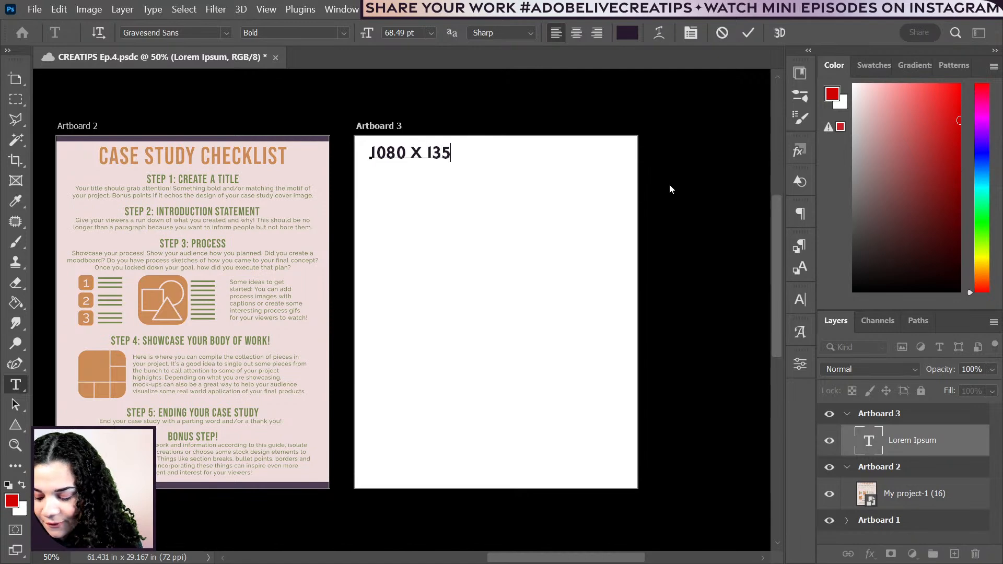
{"action": "type", "text": "0 PX"}
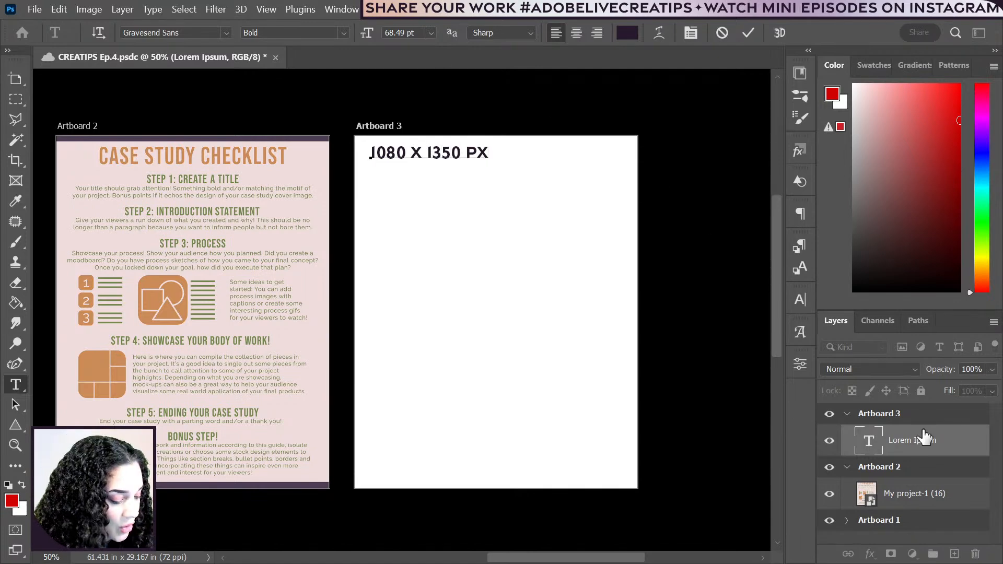
{"action": "left_click", "coordinate": [955, 452]}
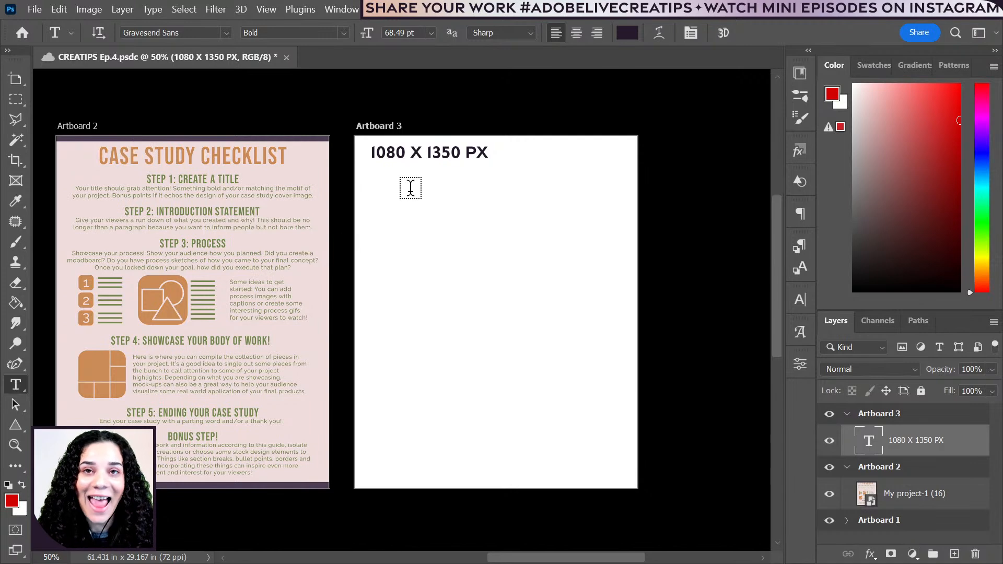
- Expand Artboard 1 and its ASSETS group in the layer list, and enlarge the list to show more layers
{"action": "left_click_drag", "start_coordinate": [88, 126], "coordinate": [480, 89]}
{"action": "left_click_drag", "start_coordinate": [254, 264], "coordinate": [398, 215]}
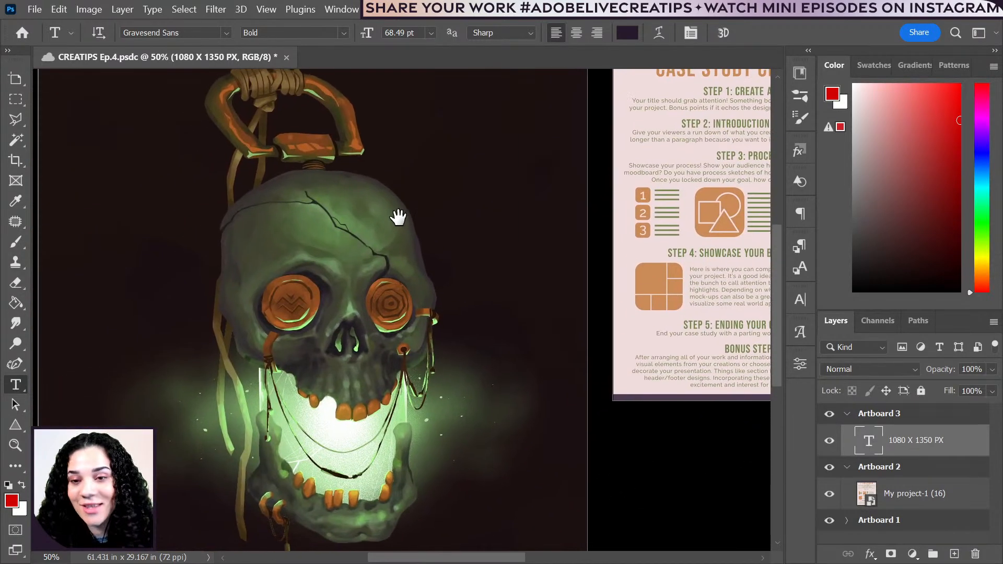
{"action": "key", "text": "ctrl+minus"}
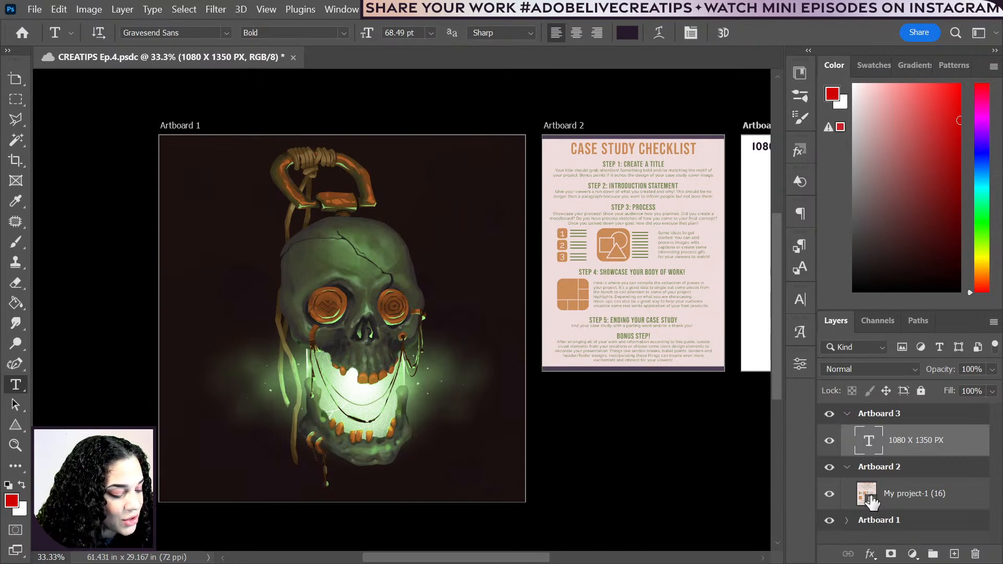
{"action": "left_click", "coordinate": [842, 526]}
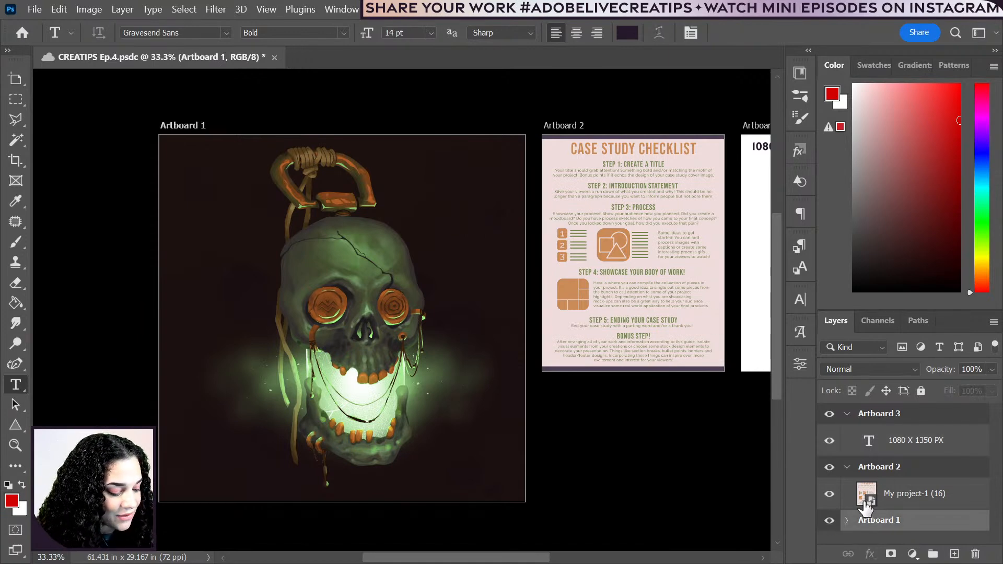
{"action": "left_click", "coordinate": [846, 520]}
{"action": "scroll", "coordinate": [867, 514], "scroll_direction": "down", "scroll_amount": 3}
{"action": "scroll", "coordinate": [870, 519], "scroll_direction": "down", "scroll_amount": 1}
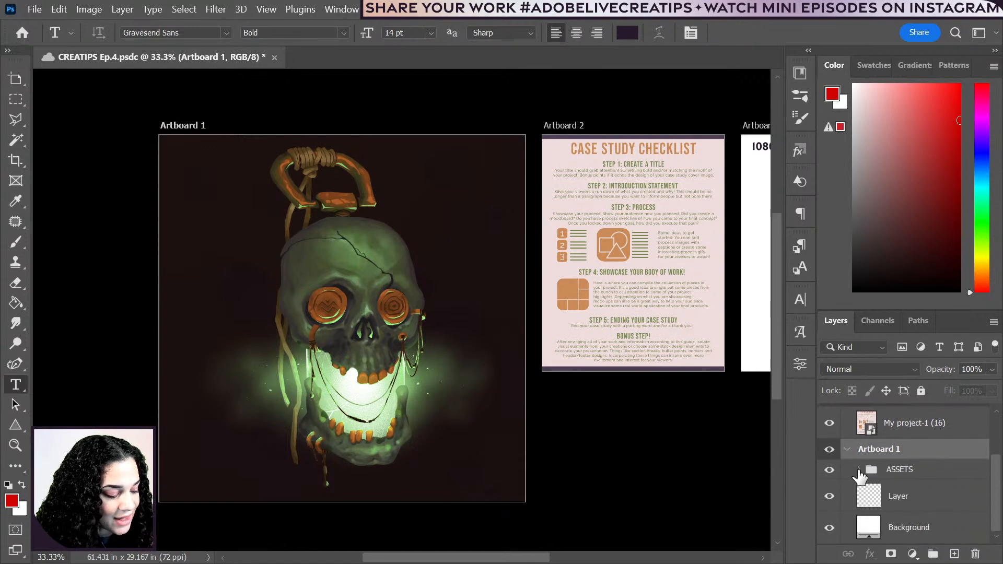
{"action": "left_click", "coordinate": [856, 473]}
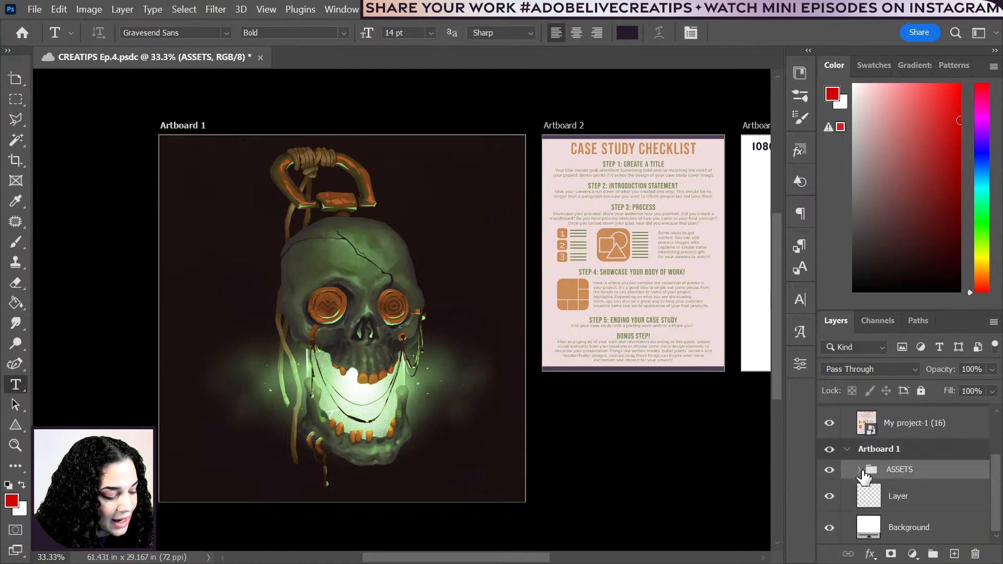
{"action": "left_click", "coordinate": [858, 470]}
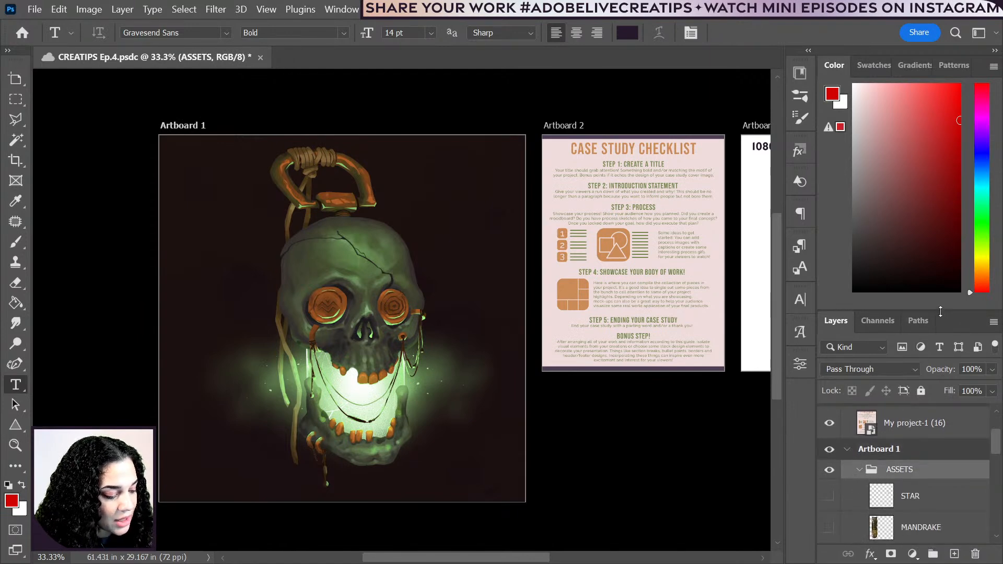
{"action": "left_click_drag", "start_coordinate": [941, 311], "coordinate": [900, 149]}
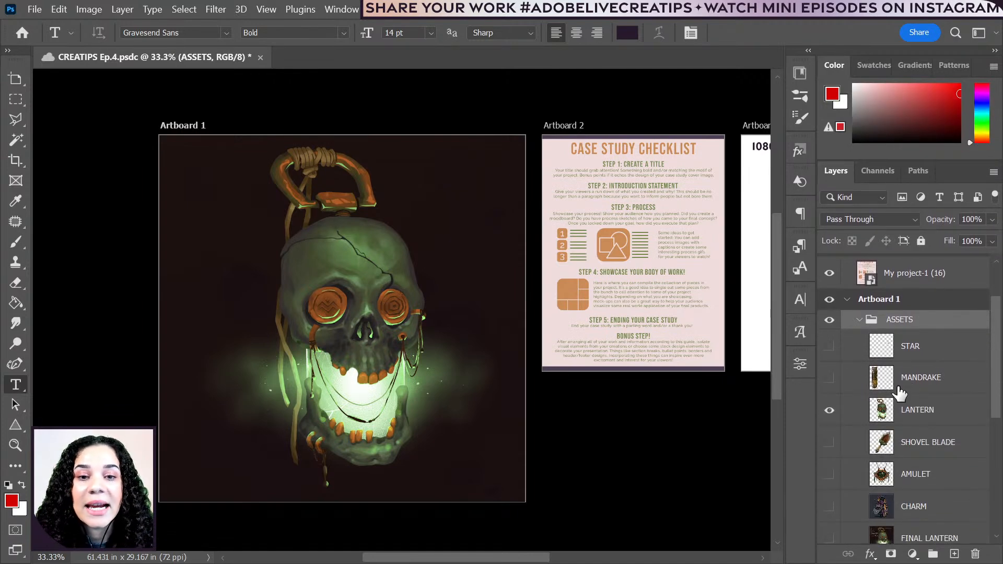
- Hide the LANTERN, DARK BG and LIGHT BG layers on Artboard 1, and select the INVENTORY layer to inspect its artwork
{"action": "left_click", "coordinate": [829, 411]}
{"action": "scroll", "coordinate": [908, 460], "scroll_direction": "down", "scroll_amount": 5}
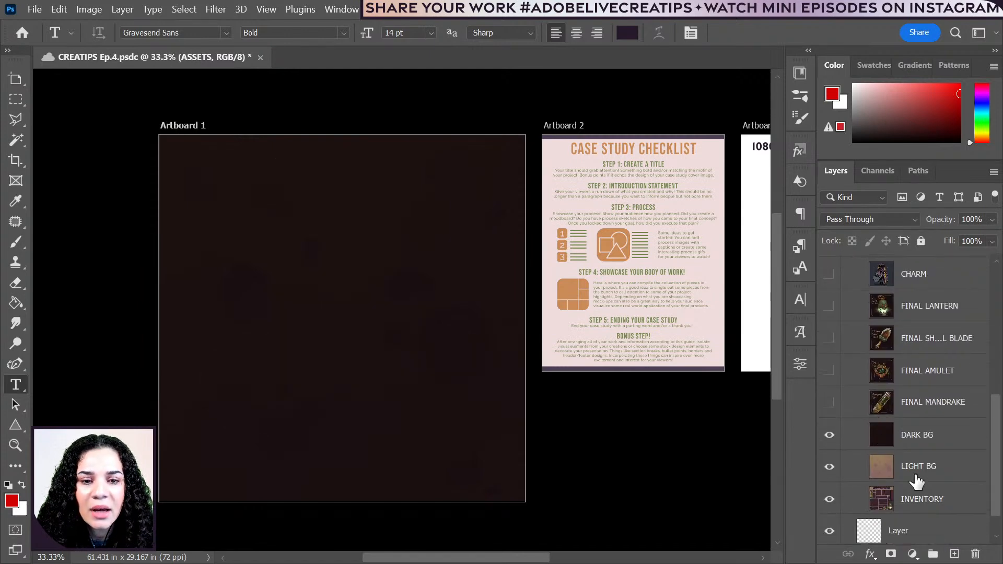
{"action": "left_click", "coordinate": [829, 436]}
{"action": "left_click", "coordinate": [830, 467]}
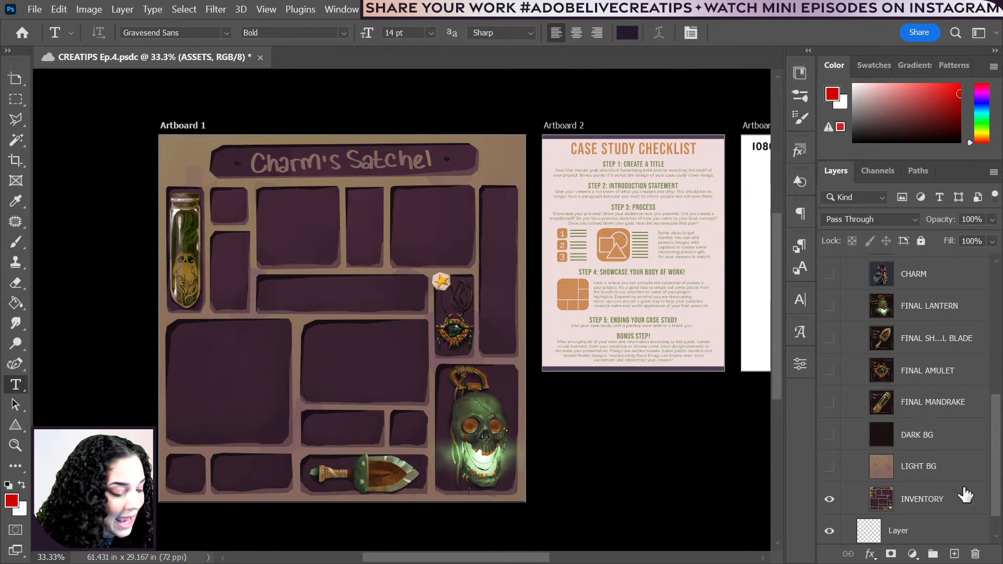
{"action": "left_click", "coordinate": [922, 499]}
{"action": "key", "text": "ctrl+plus"}
{"action": "key", "text": "ctrl+plus"}
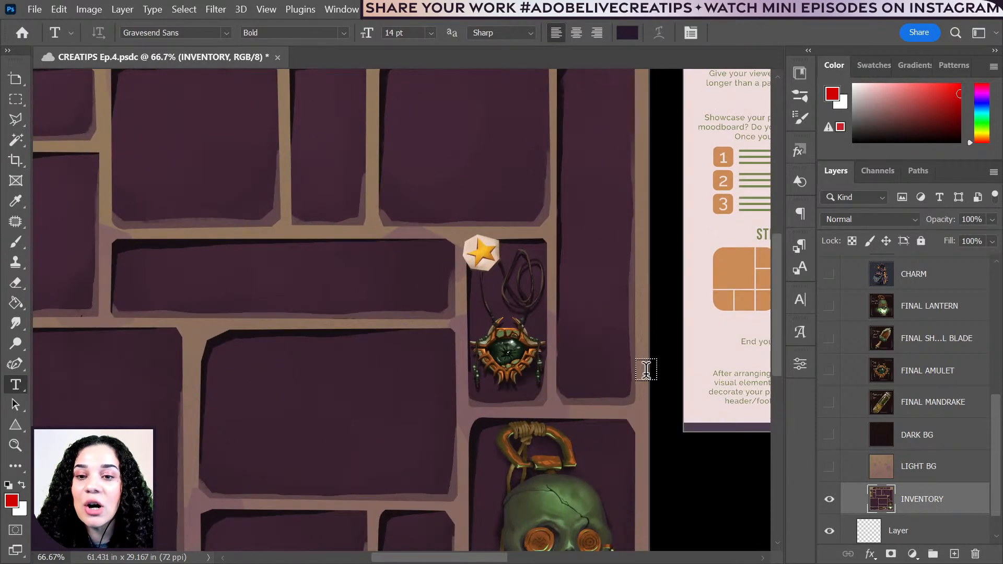
{"action": "key", "text": "ctrl+minus"}
{"action": "key", "text": "ctrl+minus"}
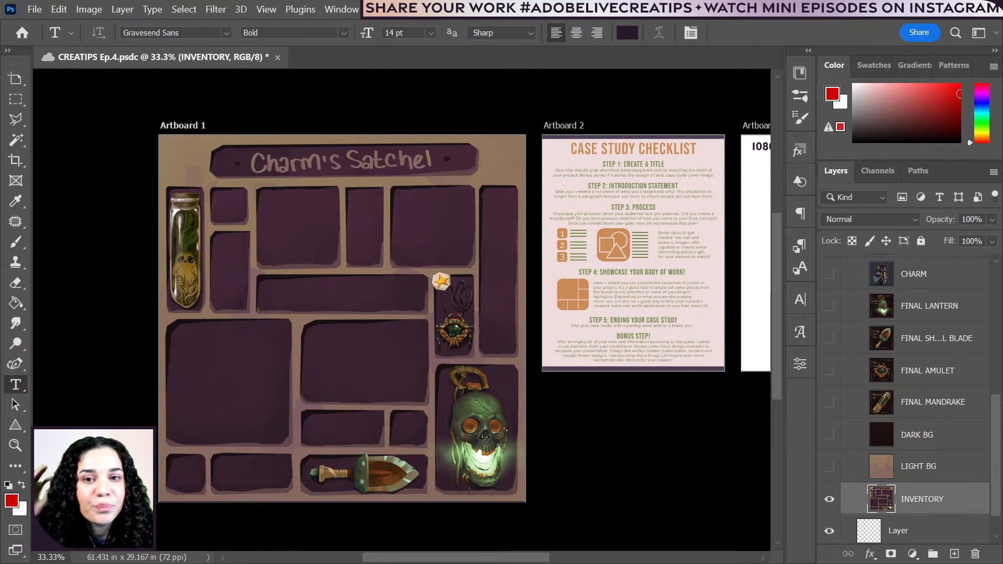
- Turn the LIGHT BG and DARK BG layers back on, comparing the two backgrounds on Artboard 1
{"action": "left_click", "coordinate": [829, 470]}
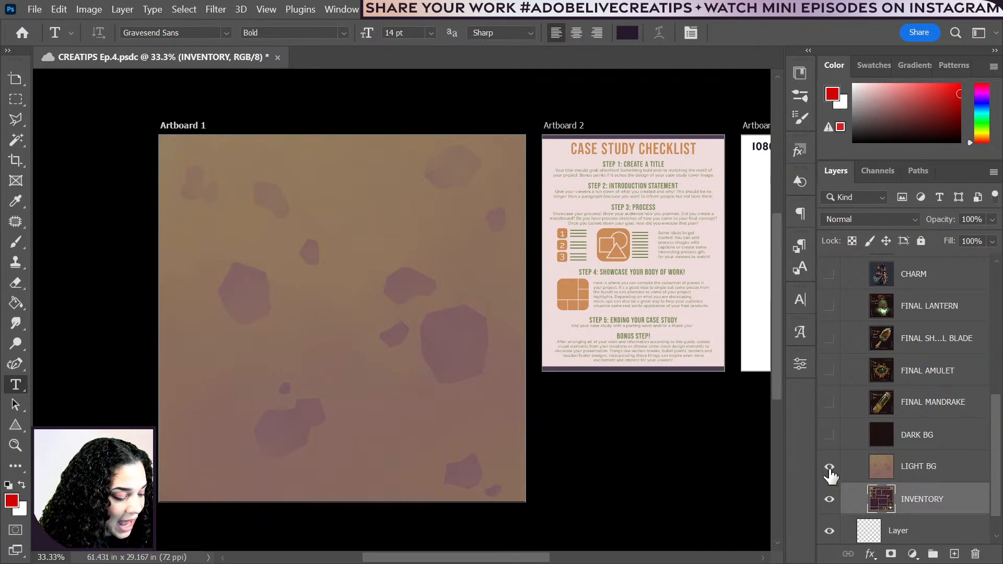
{"action": "left_click", "coordinate": [829, 435]}
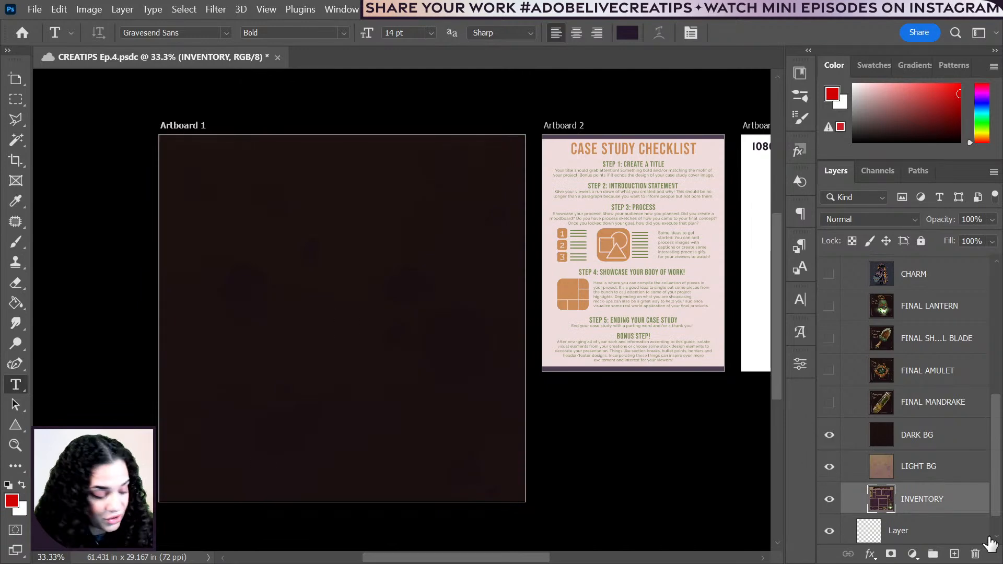
{"action": "left_click", "coordinate": [829, 437]}
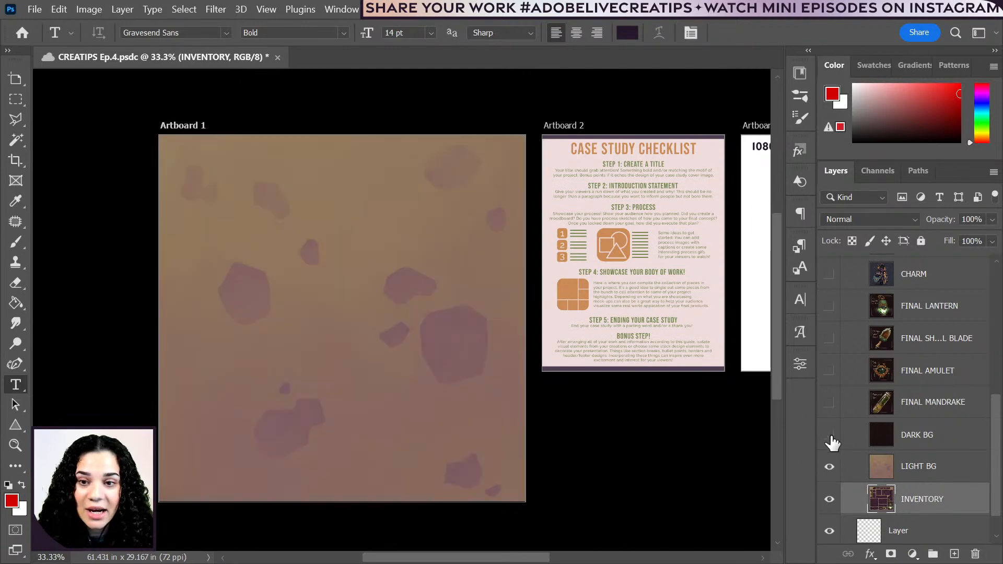
{"action": "left_click", "coordinate": [829, 437]}
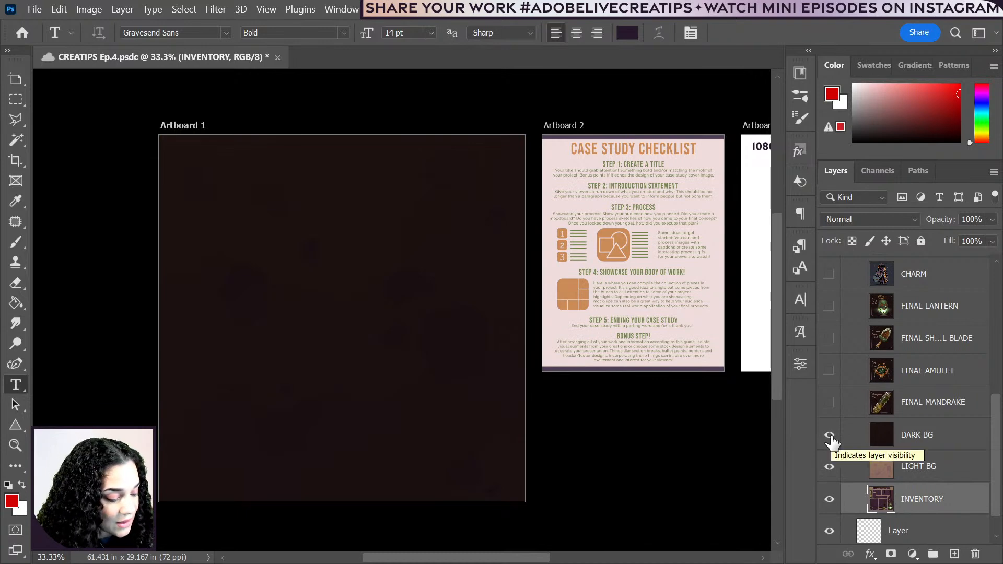
- Show the final mandrake, amulet, shovel blade and lantern layers in the ASSETS group, one after another
{"action": "left_click", "coordinate": [828, 405]}
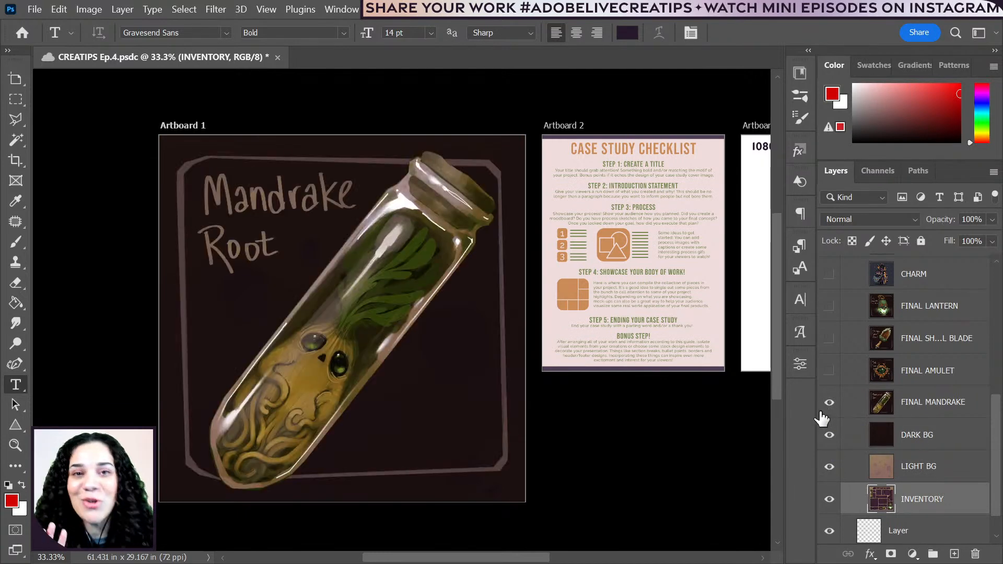
{"action": "left_click", "coordinate": [829, 371]}
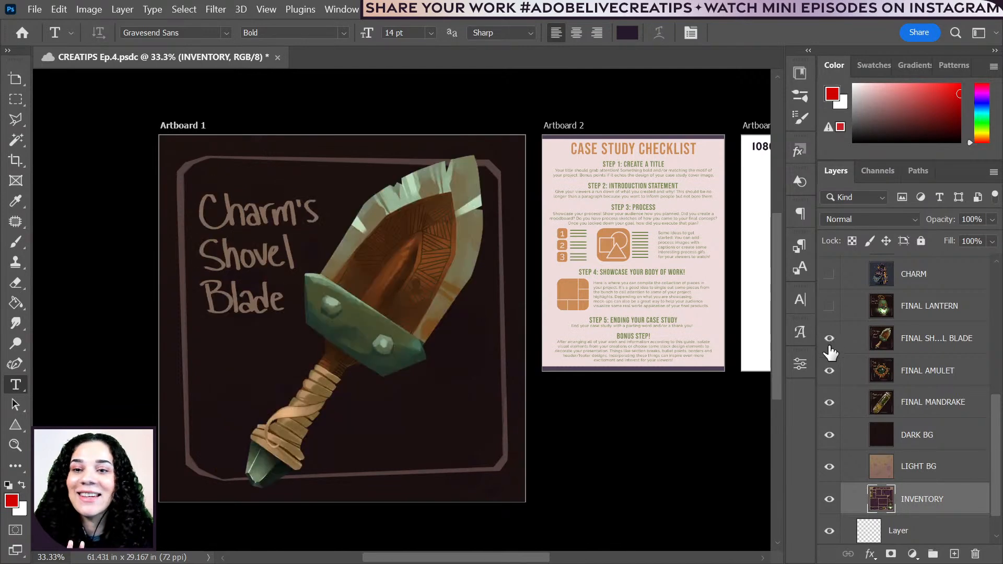
{"action": "left_click", "coordinate": [829, 307]}
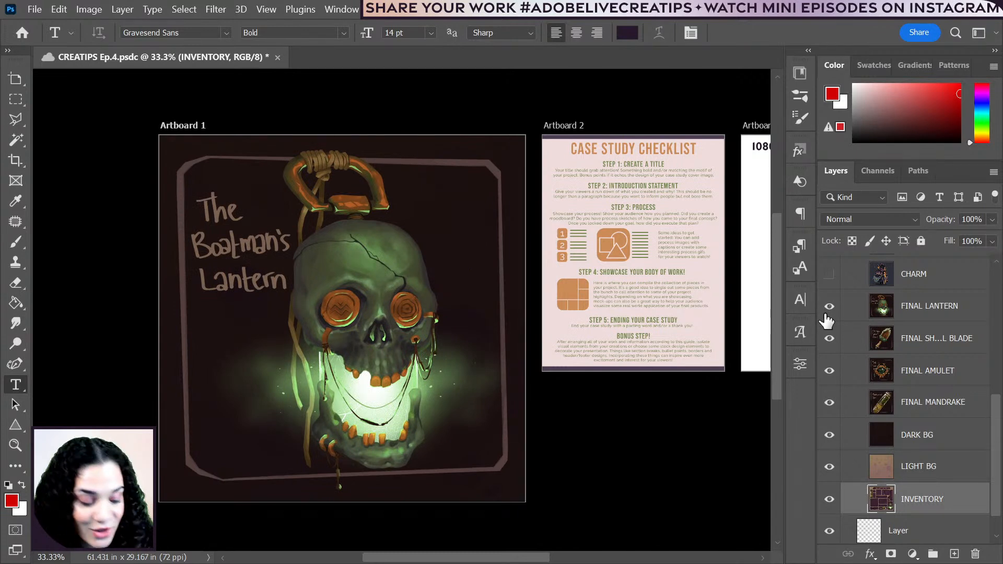
- Show the CHARM character layer and the MANDRAKE cutout layer in the ASSETS group
{"action": "scroll", "coordinate": [846, 314], "scroll_direction": "up", "scroll_amount": 1}
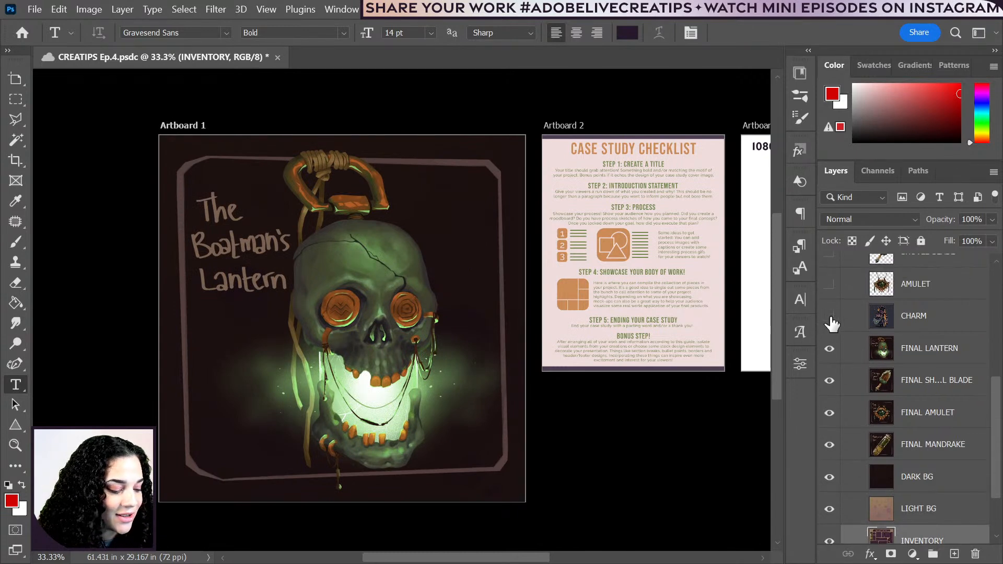
{"action": "left_click", "coordinate": [829, 317]}
{"action": "scroll", "coordinate": [831, 324], "scroll_direction": "up", "scroll_amount": 4}
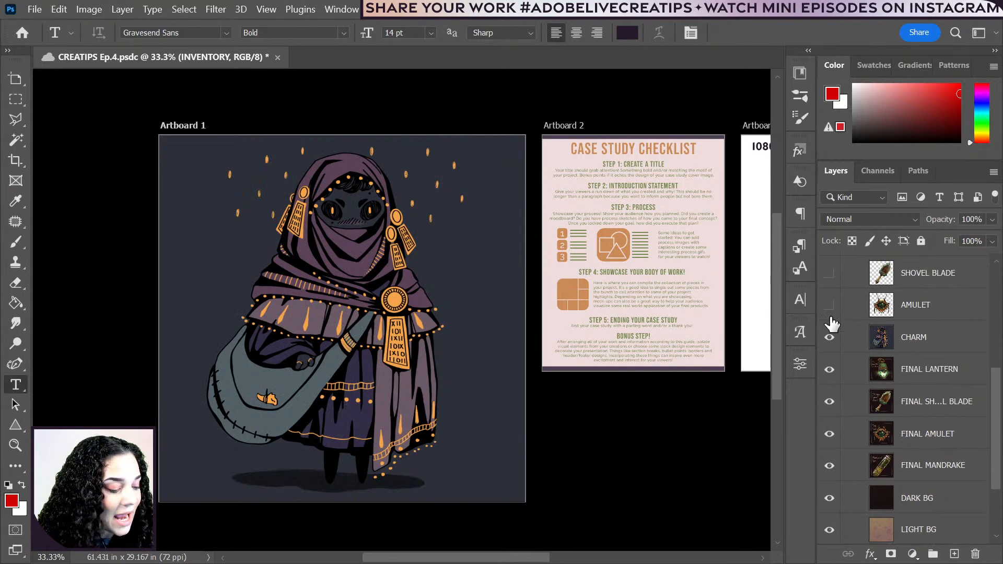
{"action": "left_click", "coordinate": [829, 356]}
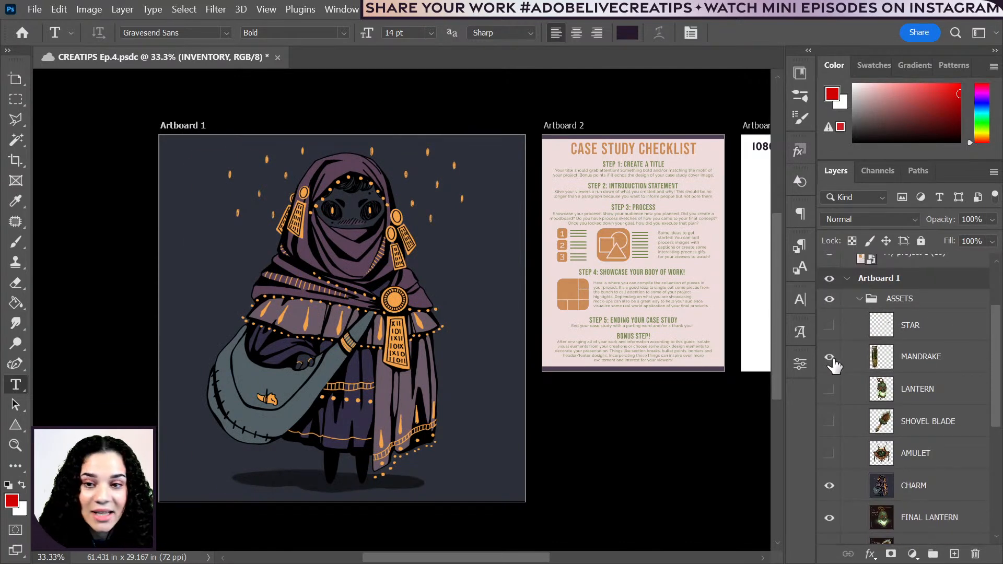
- Hide the MANDRAKE cutout, and view the LANTERN, SHOVEL BLADE and AMULET cutouts in the ASSETS group one at a time, hiding each again
{"action": "left_click", "coordinate": [829, 357]}
{"action": "left_click", "coordinate": [829, 391]}
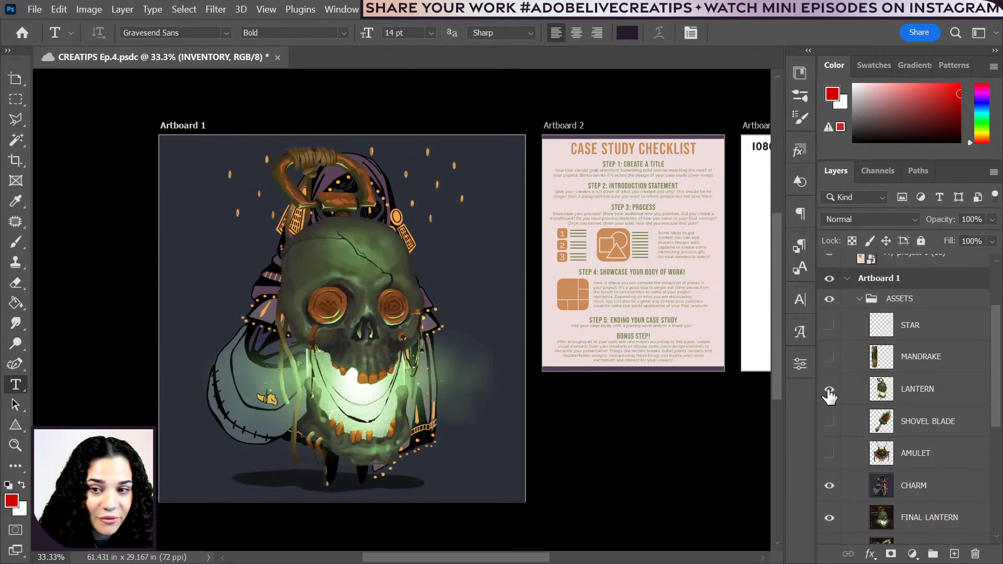
{"action": "left_click", "coordinate": [829, 390]}
{"action": "left_click", "coordinate": [829, 422]}
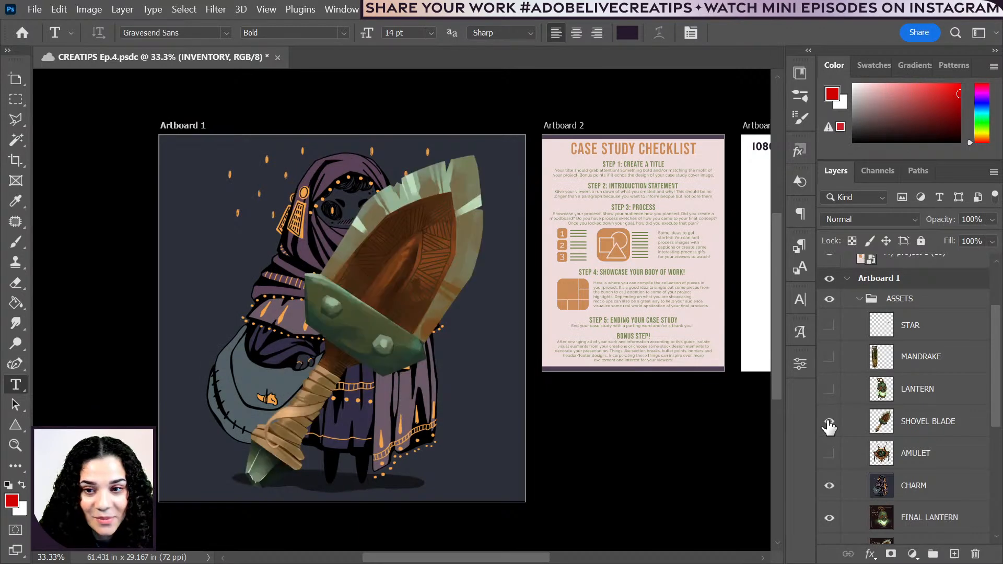
{"action": "left_click", "coordinate": [829, 422]}
{"action": "left_click", "coordinate": [830, 453]}
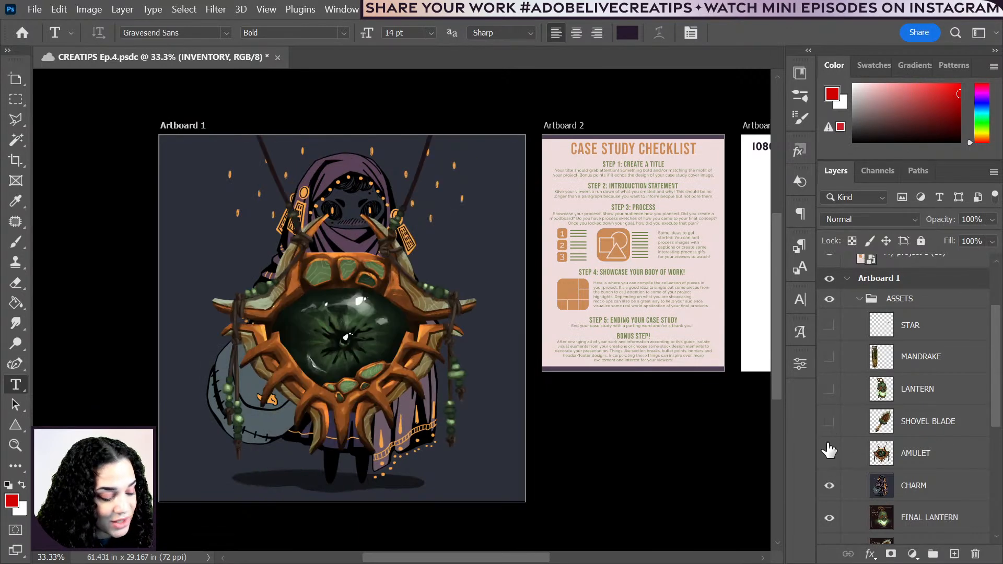
{"action": "left_click", "coordinate": [830, 453]}
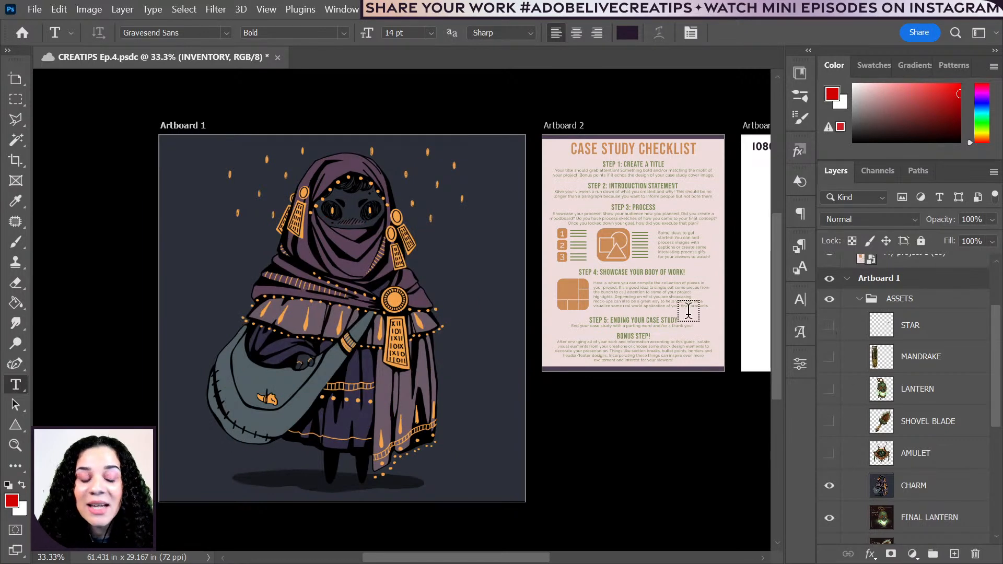
- Select Artboard 2 with the Artboard tool and read the steps of its case study checklist up close
{"action": "scroll", "coordinate": [863, 312], "scroll_direction": "up", "scroll_amount": 3}
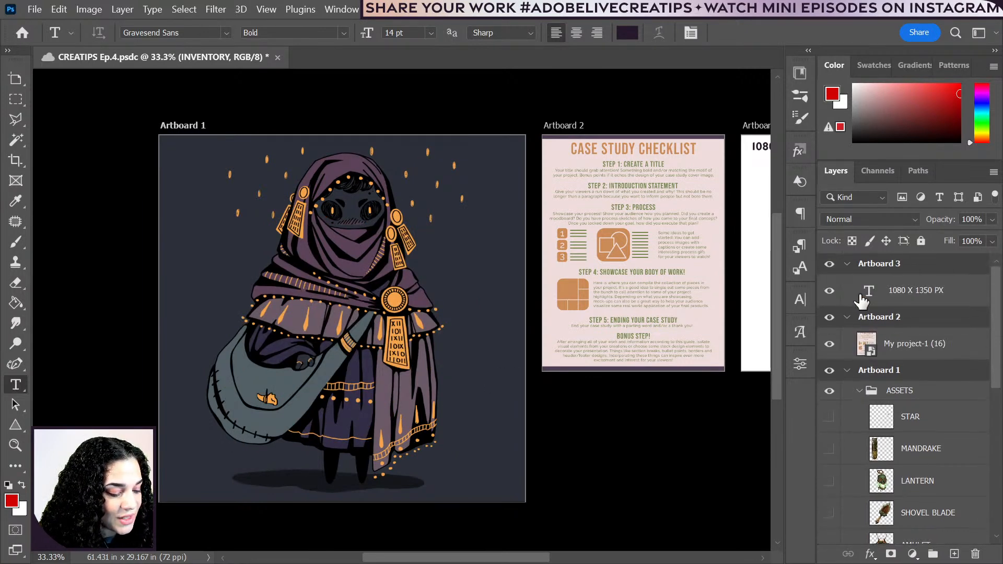
{"action": "right_click", "coordinate": [20, 85]}
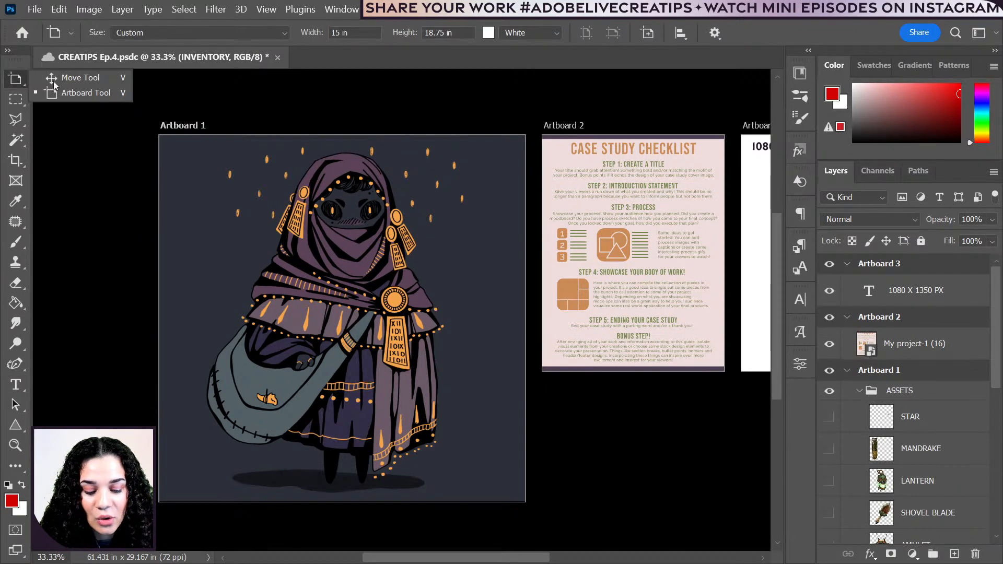
{"action": "left_click", "coordinate": [84, 91]}
{"action": "left_click", "coordinate": [567, 126]}
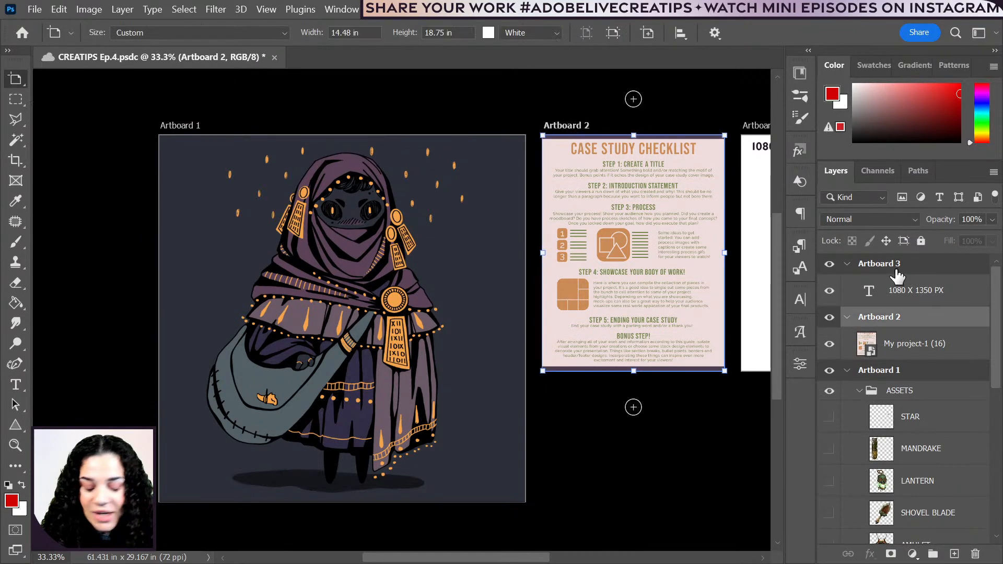
{"action": "key", "text": "ctrl+plus"}
{"action": "key", "text": "ctrl+plus"}
{"action": "left_click_drag", "start_coordinate": [683, 259], "coordinate": [153, 273]}
{"action": "left_click_drag", "start_coordinate": [254, 201], "coordinate": [336, 246]}
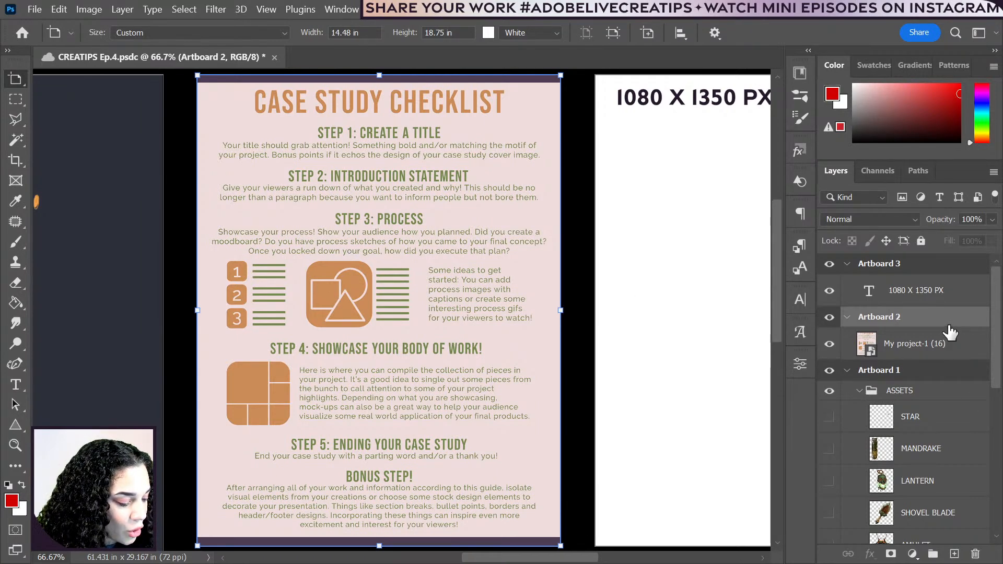
{"action": "key", "text": "ctrl+1"}
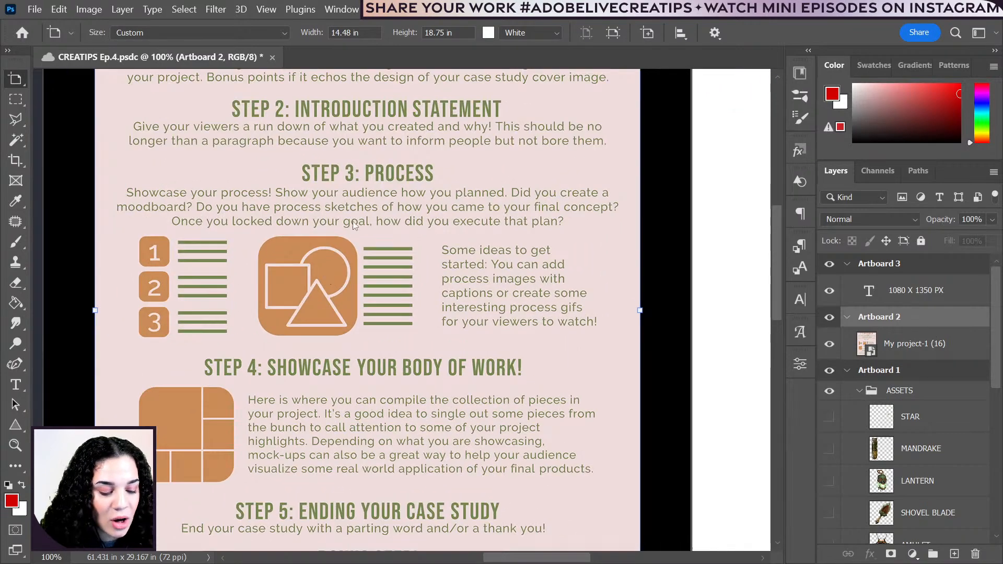
{"action": "left_click_drag", "start_coordinate": [354, 224], "coordinate": [426, 288]}
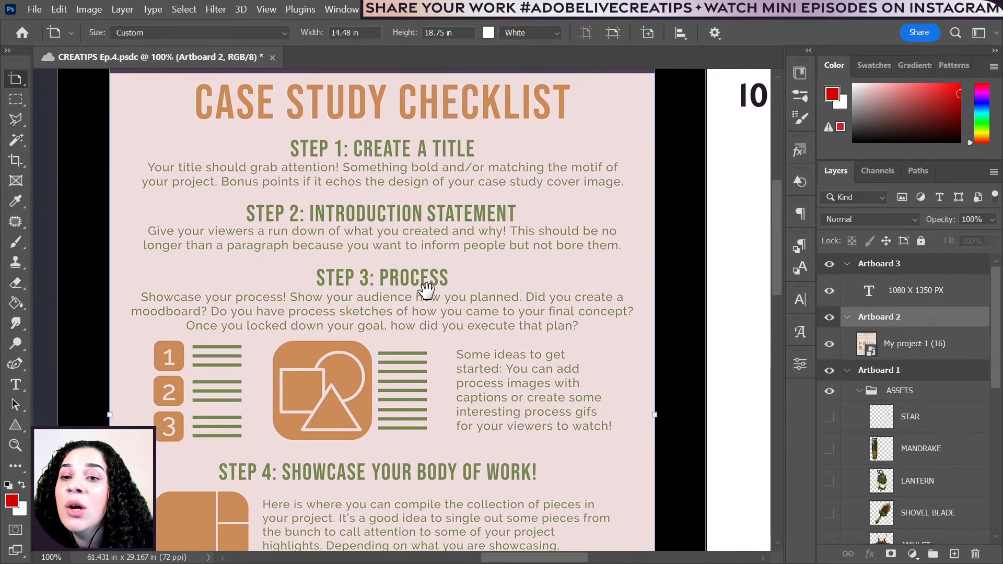
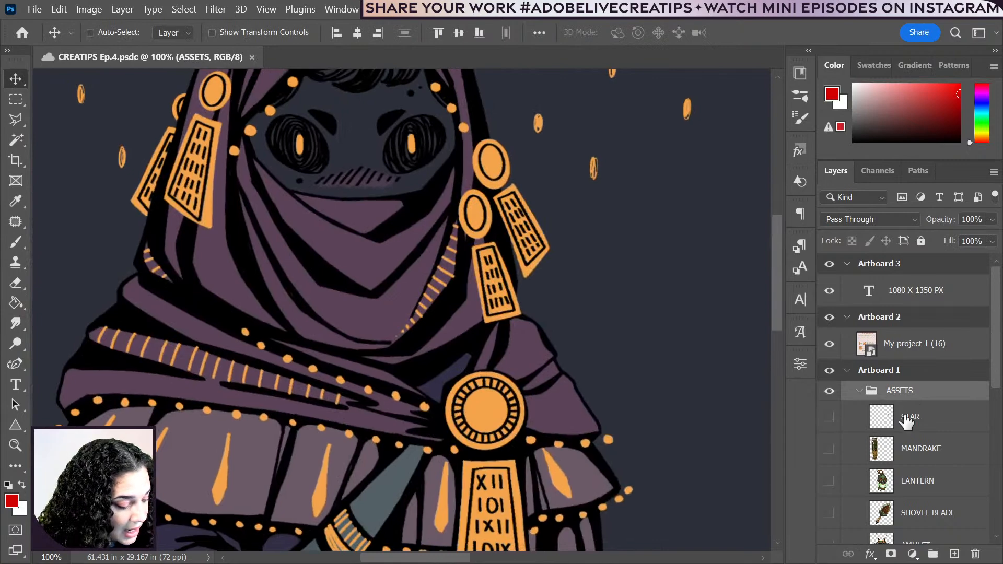
- Hide the CHARM, FINAL LANTERN, FINAL SHOVEL BLADE, FINAL AMULET and FINAL MANDRAKE layers in the ASSETS group
{"action": "key", "text": "ctrl+minus"}
{"action": "scroll", "coordinate": [888, 418], "scroll_direction": "down", "scroll_amount": 5}
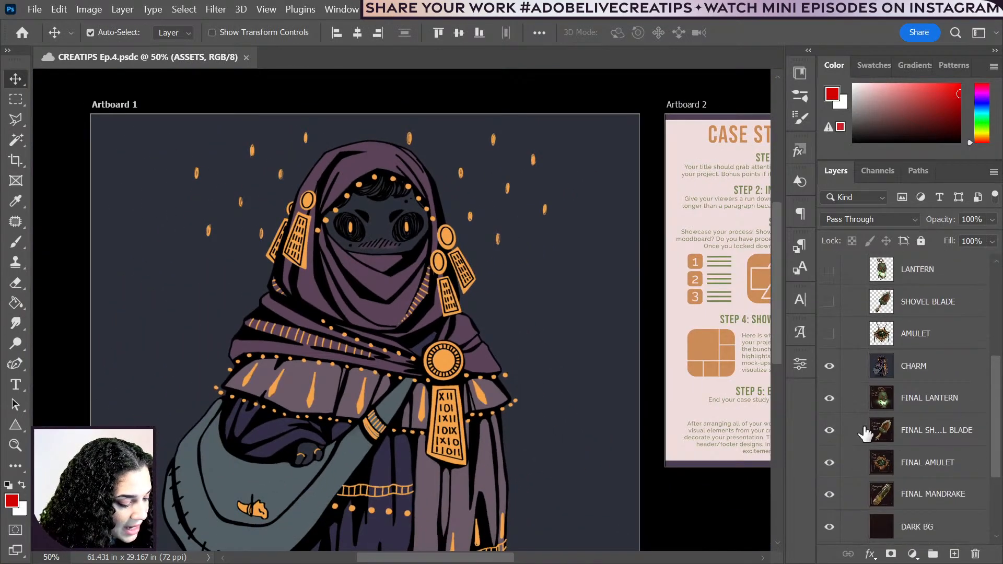
{"action": "left_click", "coordinate": [829, 366]}
{"action": "left_click", "coordinate": [829, 398]}
{"action": "left_click", "coordinate": [829, 430]}
{"action": "left_click", "coordinate": [829, 463]}
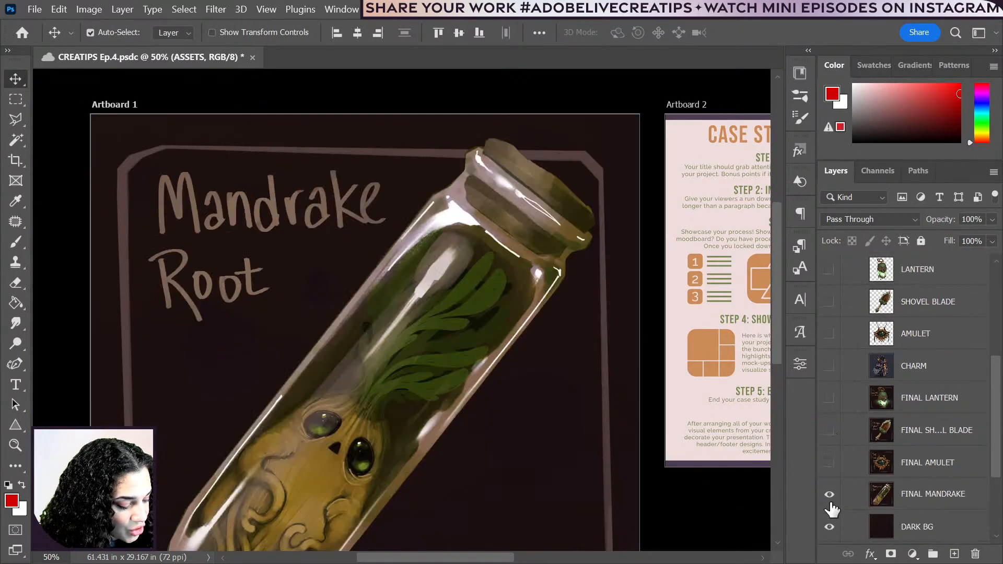
{"action": "left_click", "coordinate": [830, 494]}
- Show the AMULET cutout against the dark background on Artboard 1, inspect it and hide it again
{"action": "scroll", "coordinate": [873, 365], "scroll_direction": "up", "scroll_amount": 3}
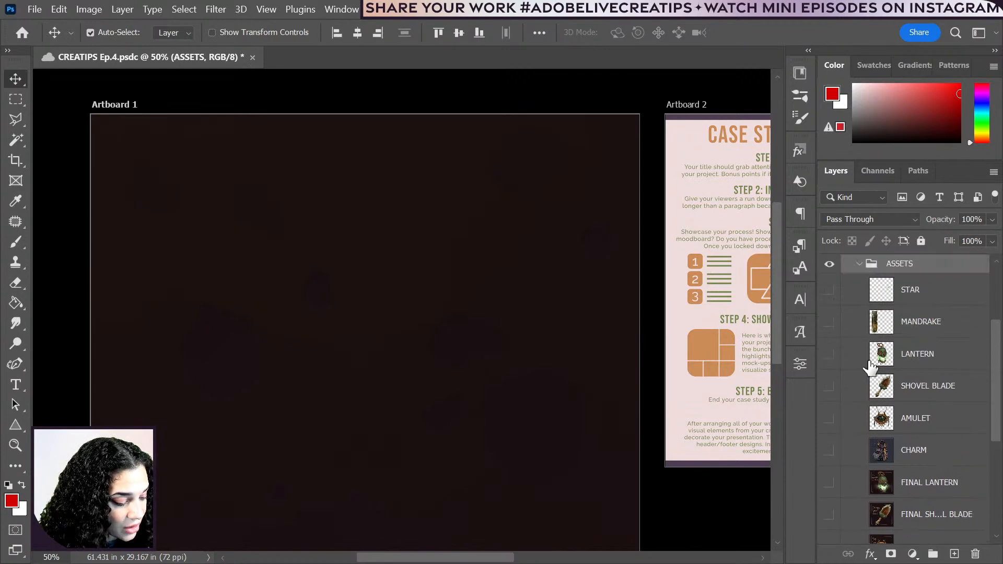
{"action": "left_click", "coordinate": [829, 418]}
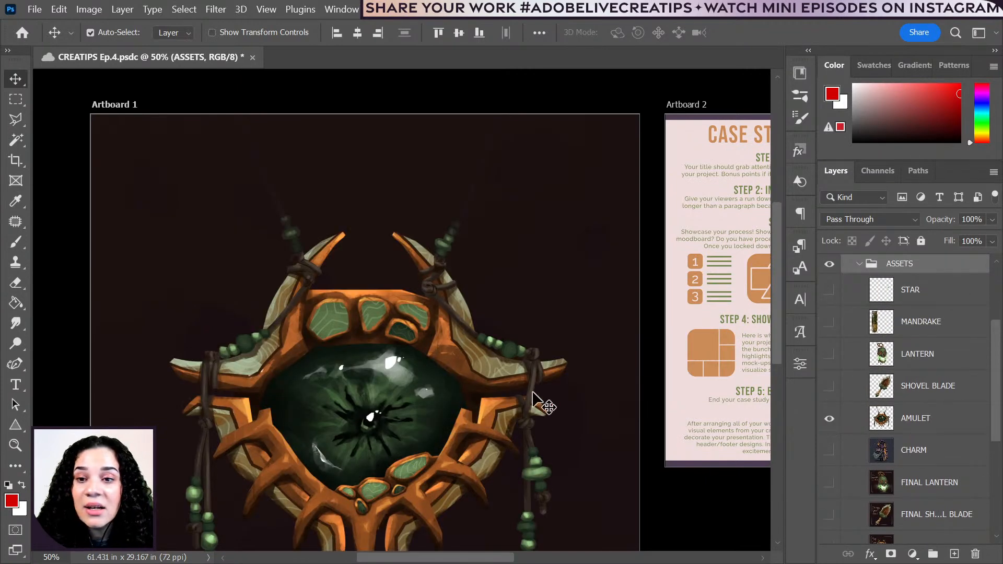
{"action": "left_click_drag", "start_coordinate": [510, 414], "coordinate": [518, 354]}
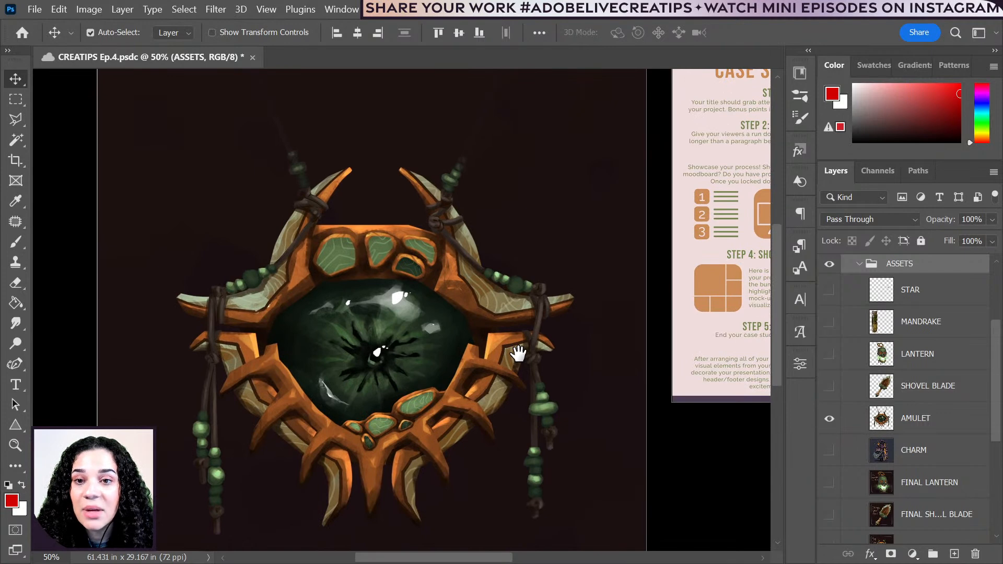
{"action": "left_click", "coordinate": [829, 419]}
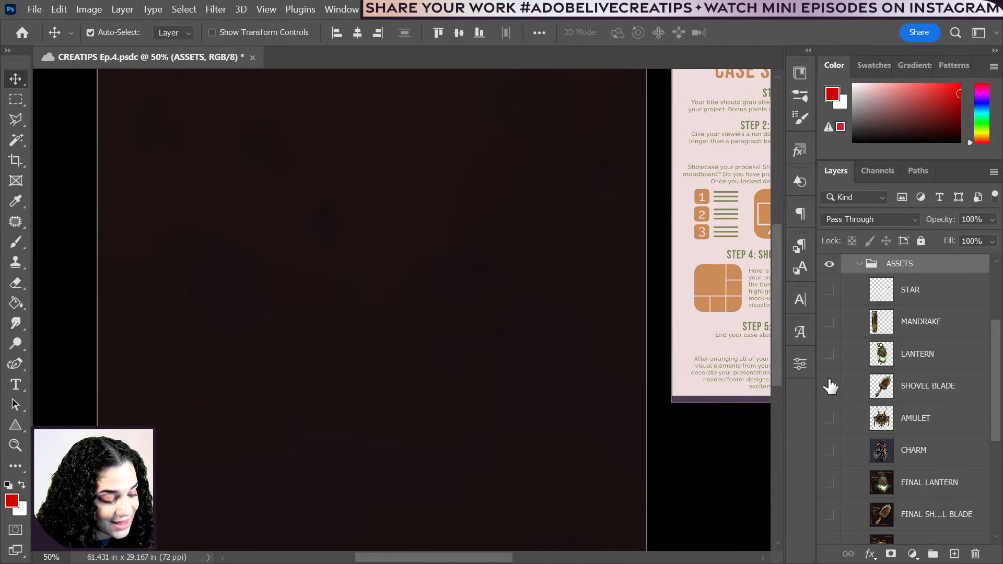
- Show the LANTERN cutout on Artboard 1, inspect the skull details up close and hide the layer again
{"action": "left_click", "coordinate": [828, 354]}
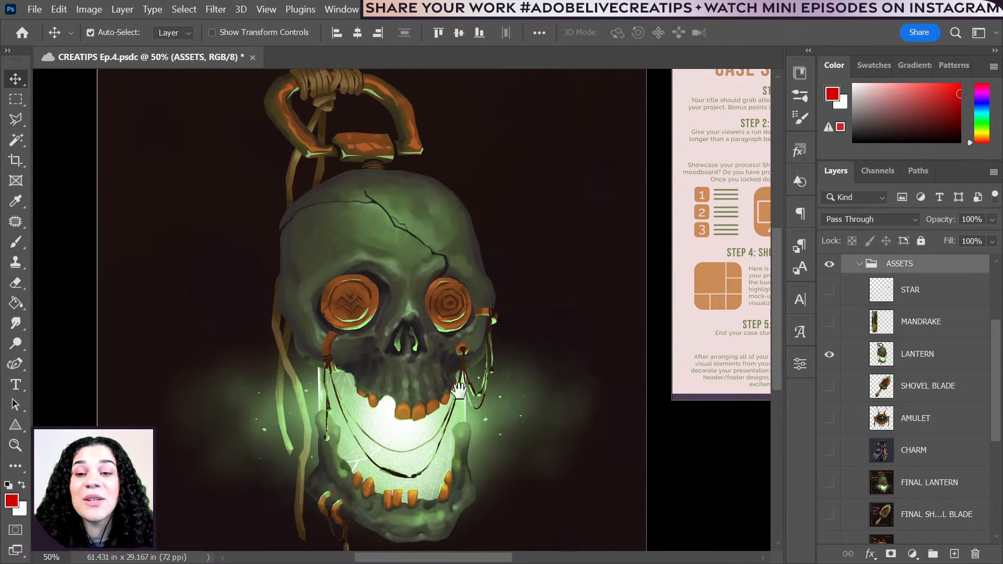
{"action": "left_click_drag", "start_coordinate": [476, 425], "coordinate": [462, 374]}
{"action": "key", "text": "ctrl+plus"}
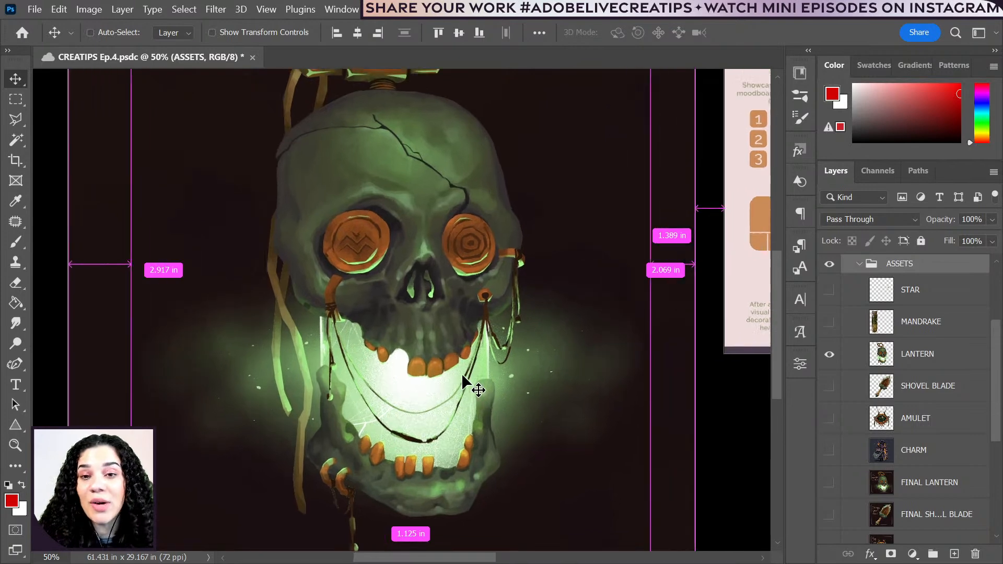
{"action": "left_click_drag", "start_coordinate": [400, 271], "coordinate": [431, 328]}
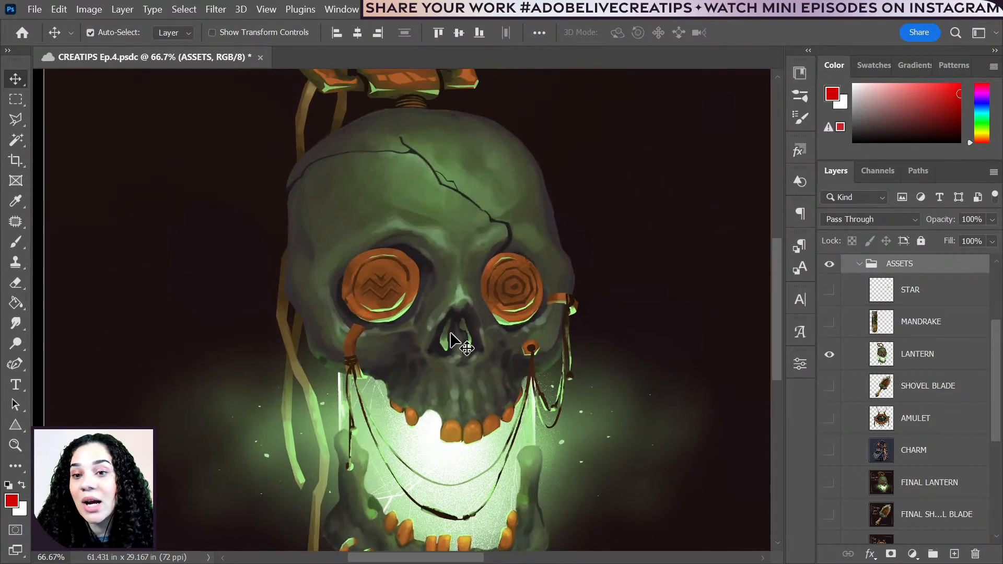
{"action": "left_click", "coordinate": [829, 355]}
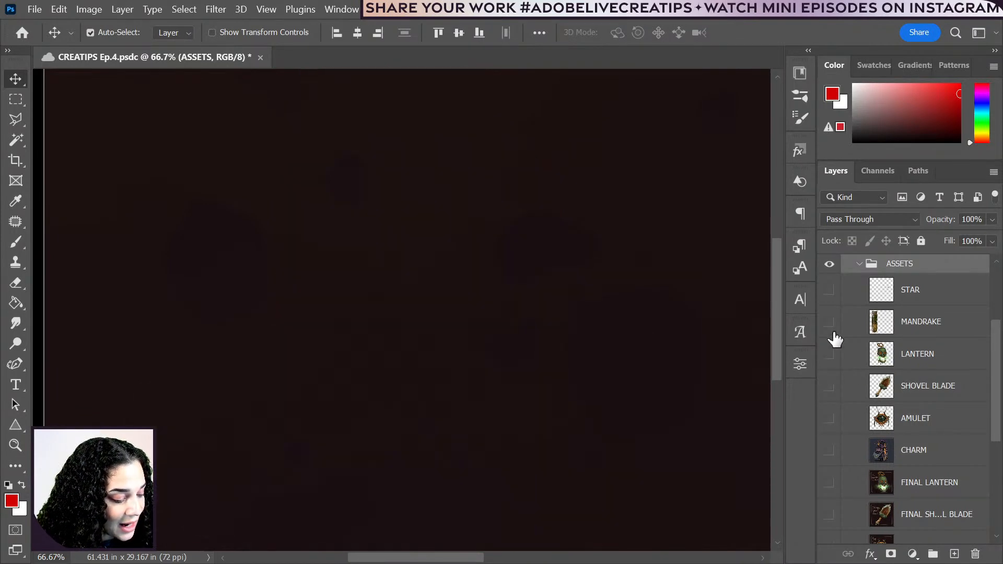
- Show the STAR layer on Artboard 1, inspect the small star element up close and hide it again
{"action": "left_click", "coordinate": [829, 290]}
{"action": "key", "text": "space"}
{"action": "left_click_drag", "start_coordinate": [667, 280], "coordinate": [581, 289]}
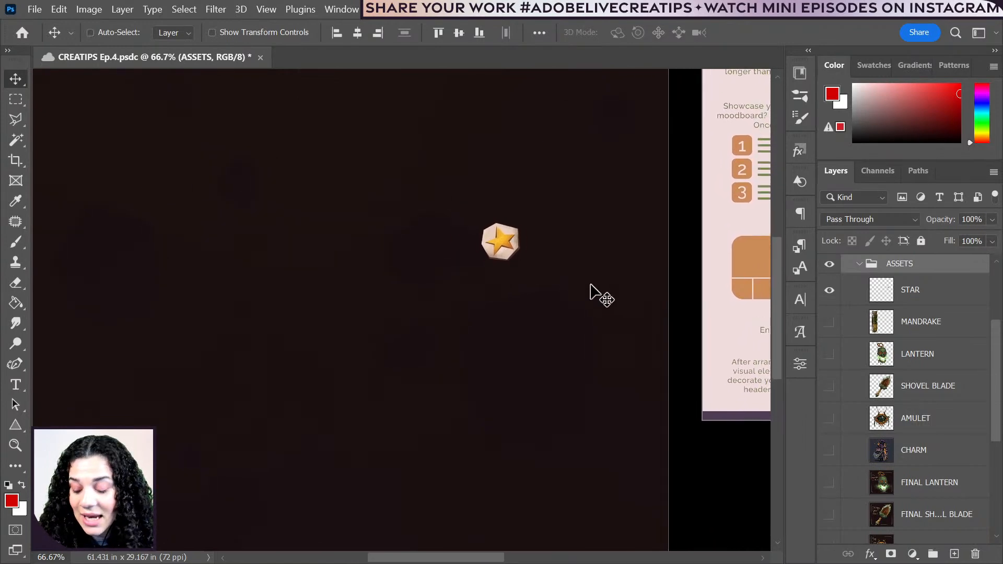
{"action": "key", "text": "ctrl+1"}
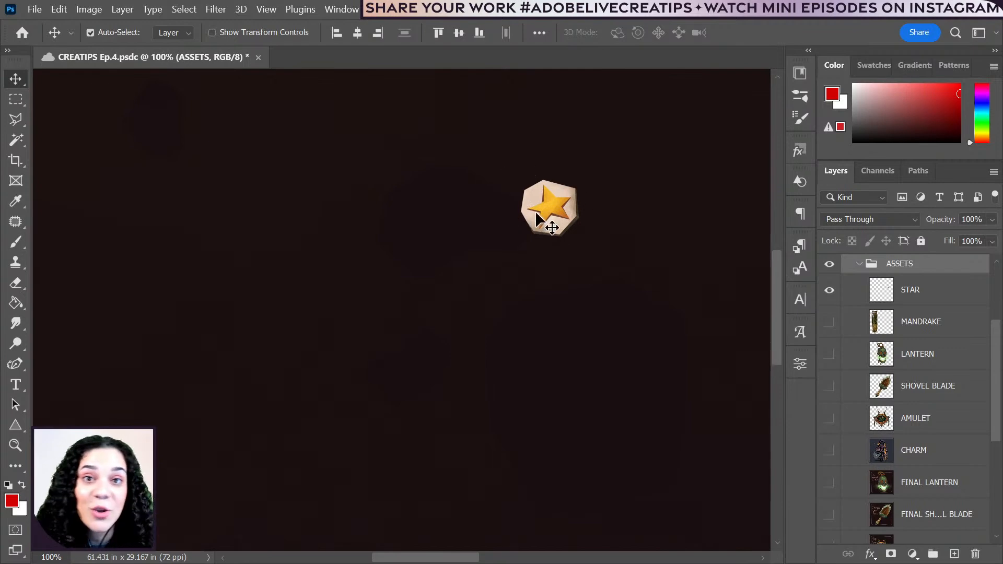
{"action": "key", "text": "ctrl+minus"}
{"action": "key", "text": "ctrl+minus"}
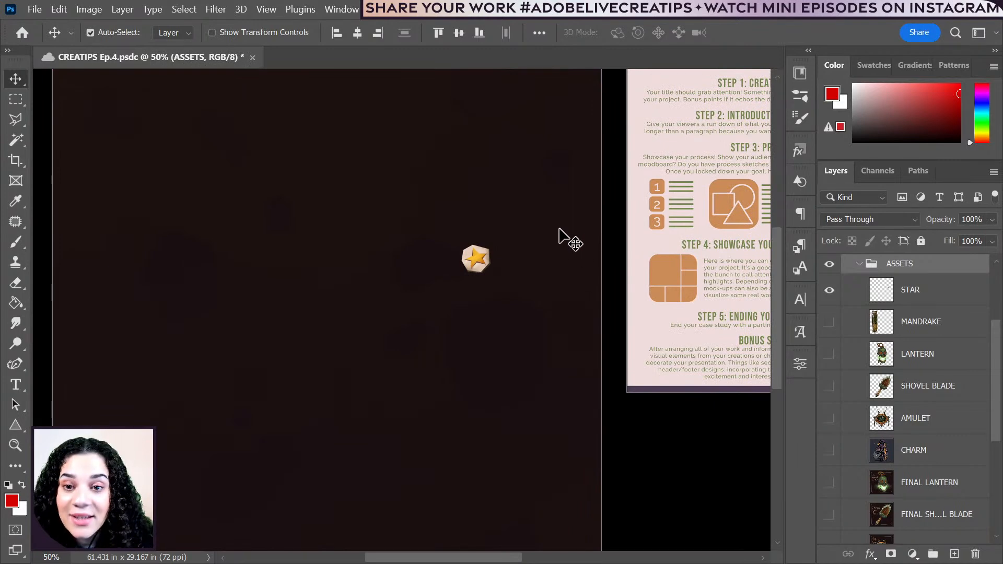
{"action": "left_click", "coordinate": [830, 291]}
- Look over the blank Artboard 3 labelled 1080 X 1350 PX and compare it with the other two artboards
{"action": "left_click_drag", "start_coordinate": [600, 197], "coordinate": [311, 233]}
{"action": "scroll", "coordinate": [431, 250], "scroll_direction": "right", "scroll_amount": 5}
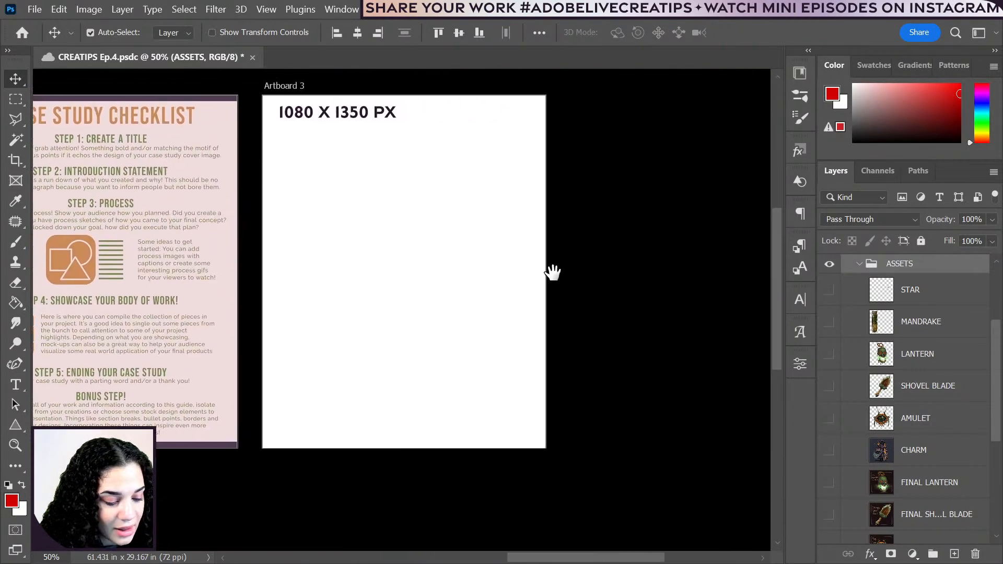
{"action": "left_click_drag", "start_coordinate": [550, 271], "coordinate": [575, 278]}
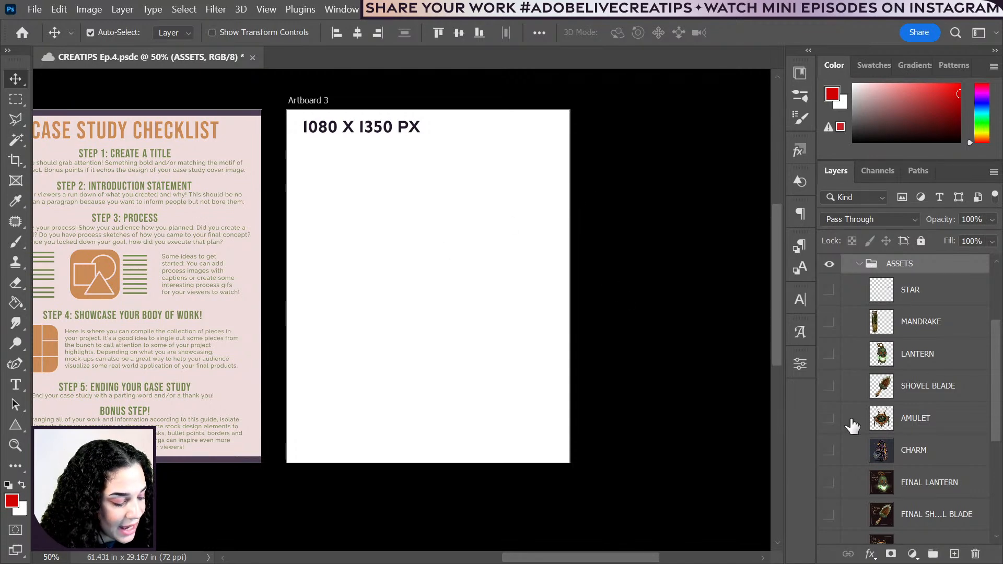
{"action": "key", "text": "ctrl+minus"}
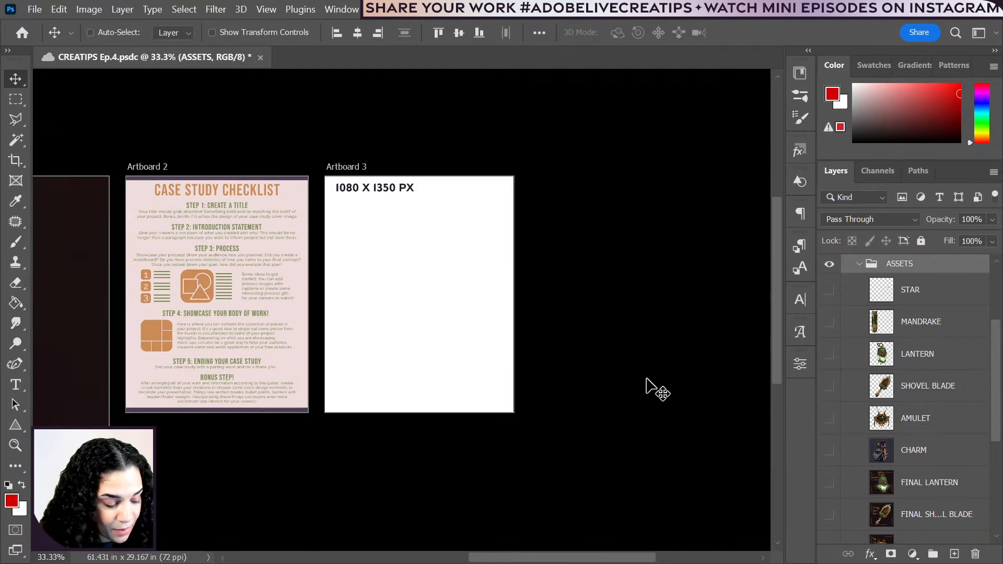
{"action": "key", "text": "ctrl+minus"}
{"action": "key", "text": "ctrl+minus"}
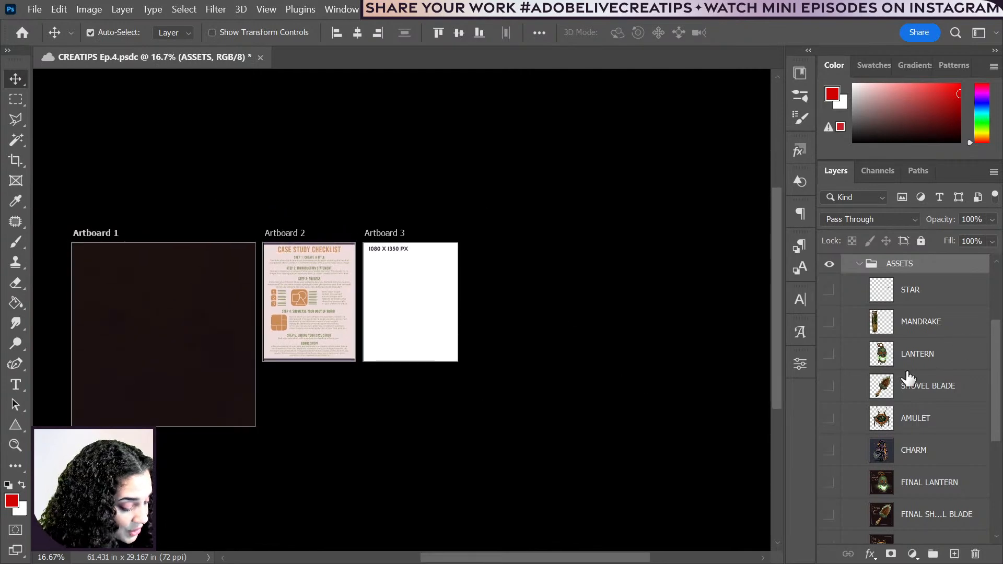
- Add the DARK BG and LIGHT BG layers to the CREATIPS EP.4 library as graphics
{"action": "scroll", "coordinate": [928, 499], "scroll_direction": "down", "scroll_amount": 4}
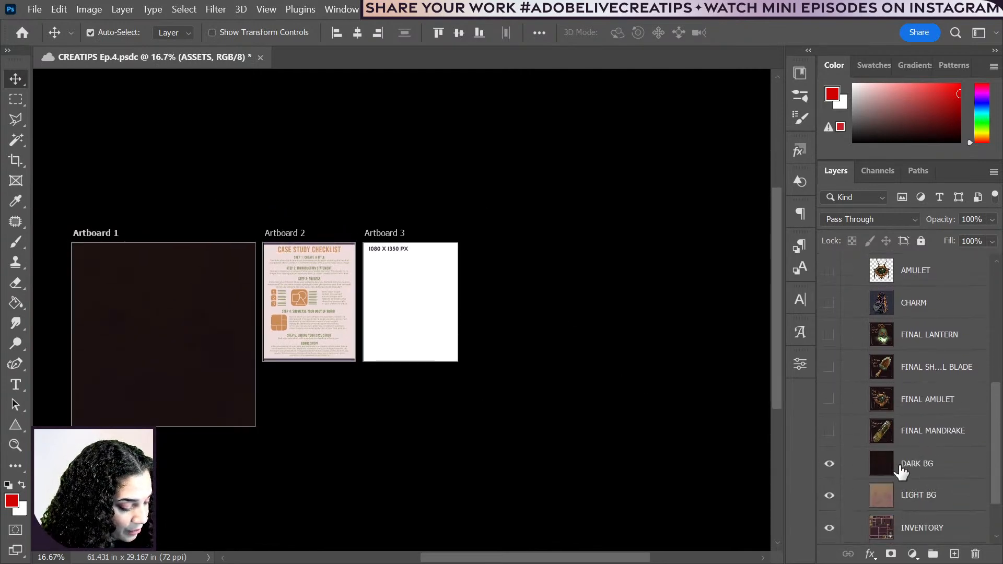
{"action": "left_click", "coordinate": [944, 472]}
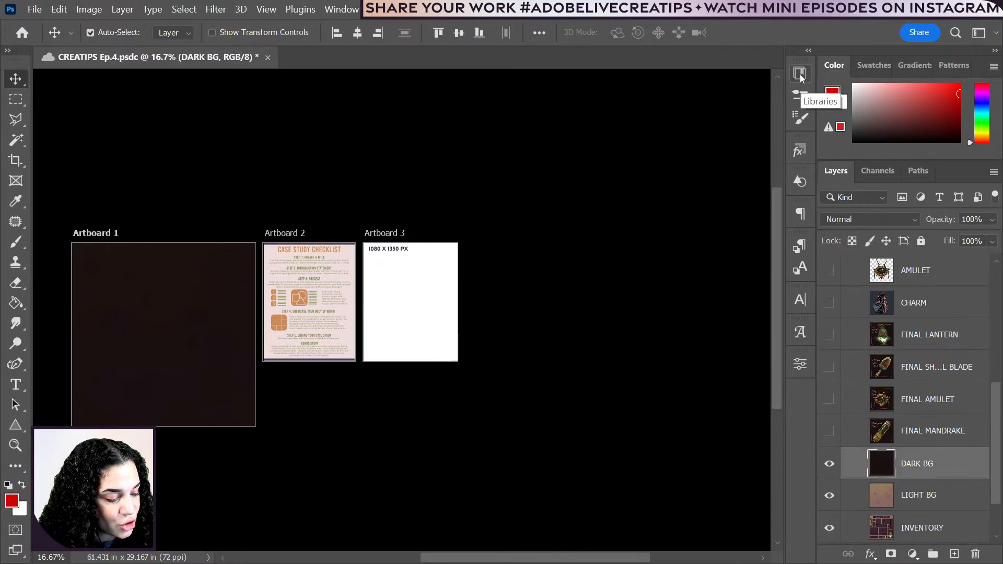
{"action": "left_click", "coordinate": [802, 77]}
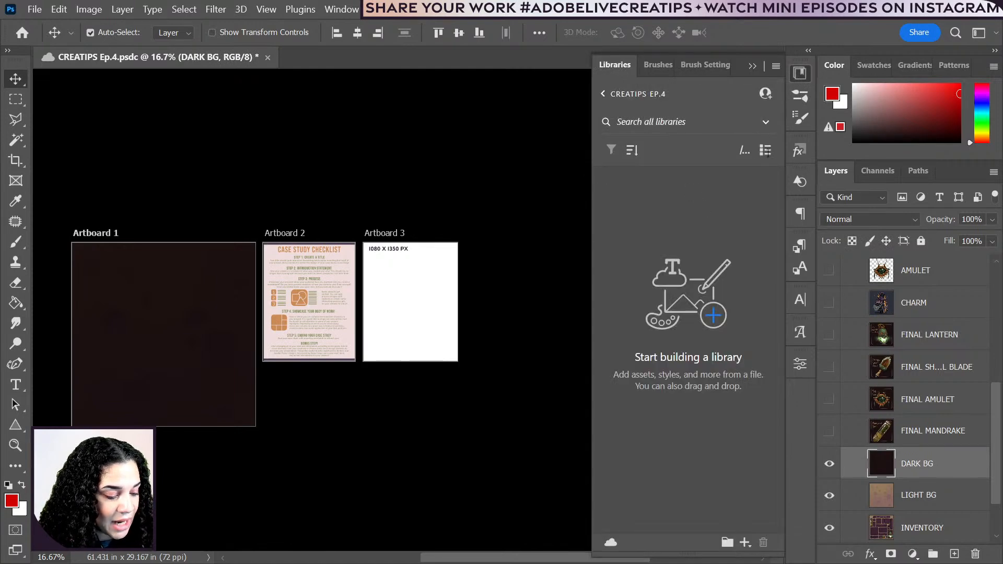
{"action": "left_click_drag", "start_coordinate": [940, 472], "coordinate": [707, 258]}
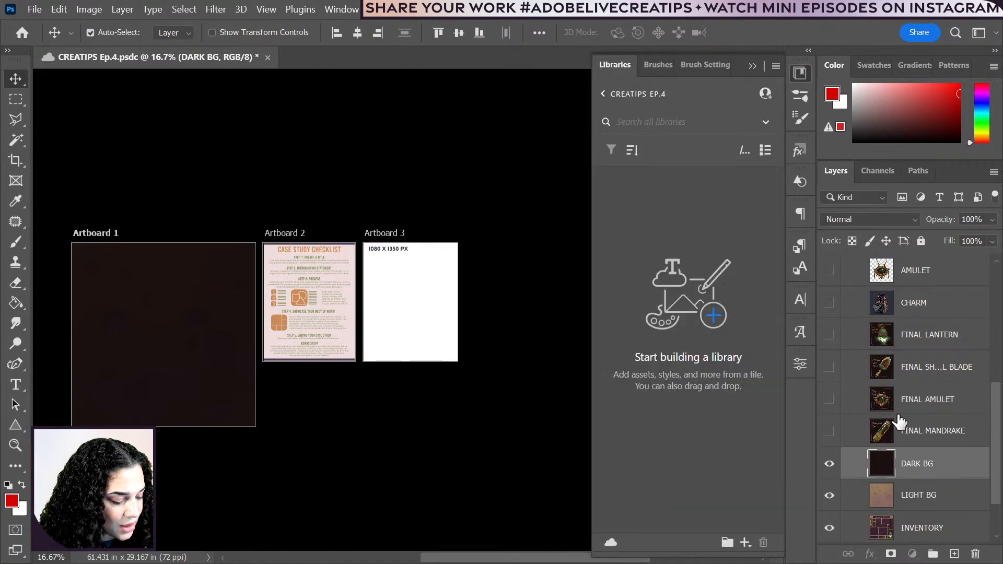
{"action": "left_click_drag", "start_coordinate": [937, 499], "coordinate": [729, 219]}
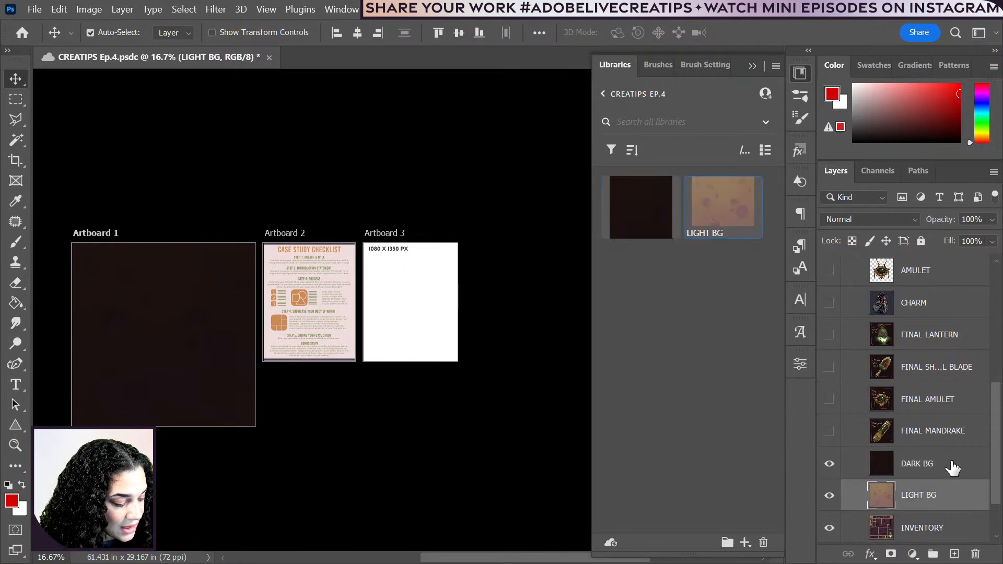
{"action": "scroll", "coordinate": [952, 462], "scroll_direction": "up", "scroll_amount": 5}
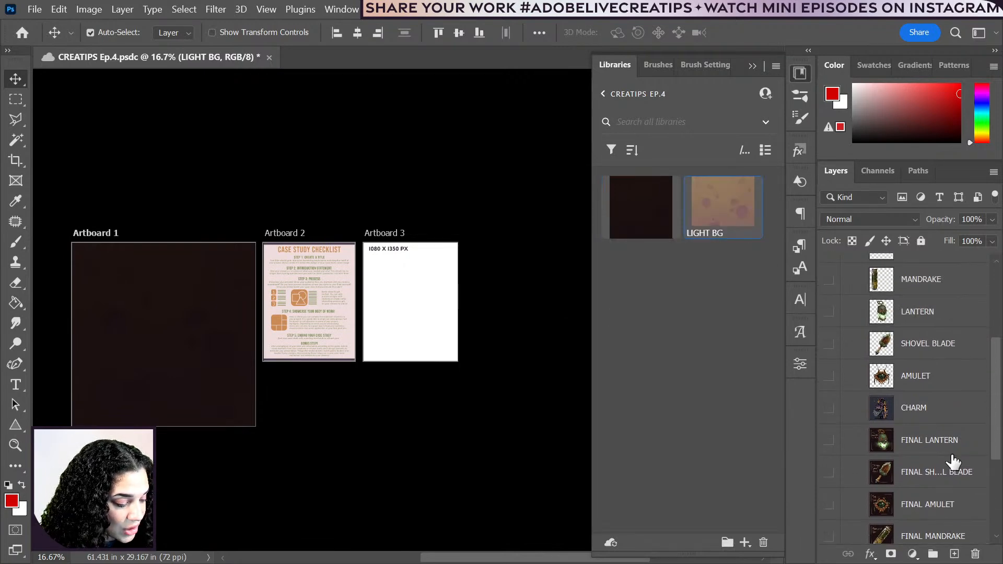
{"action": "scroll", "coordinate": [953, 462], "scroll_direction": "down", "scroll_amount": 2}
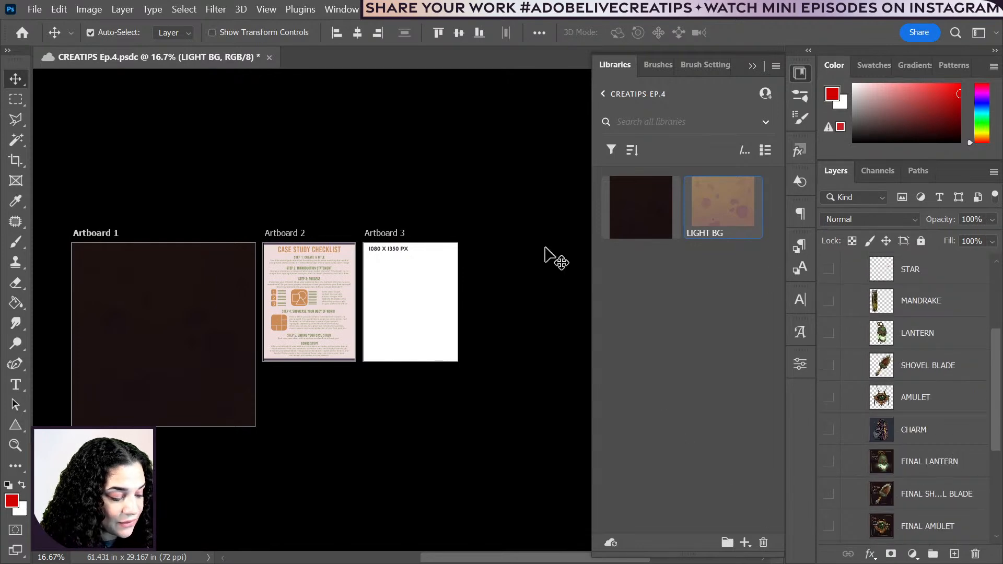
- Try adding the hidden STAR layer to the CREATIPS EP.4 library, and delete the blank graphic from it
{"action": "scroll", "coordinate": [966, 321], "scroll_direction": "up", "scroll_amount": 3}
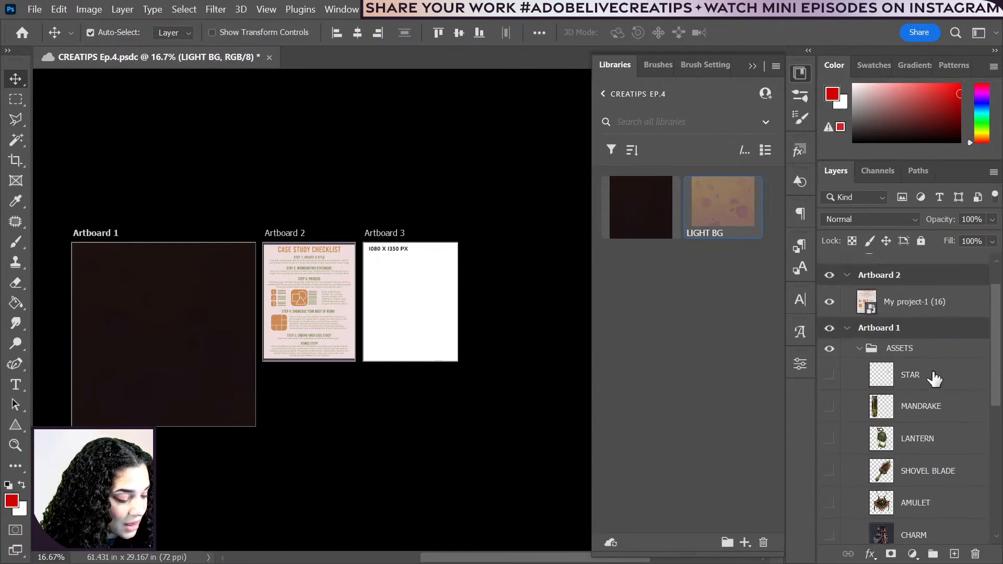
{"action": "left_click_drag", "start_coordinate": [934, 377], "coordinate": [650, 312]}
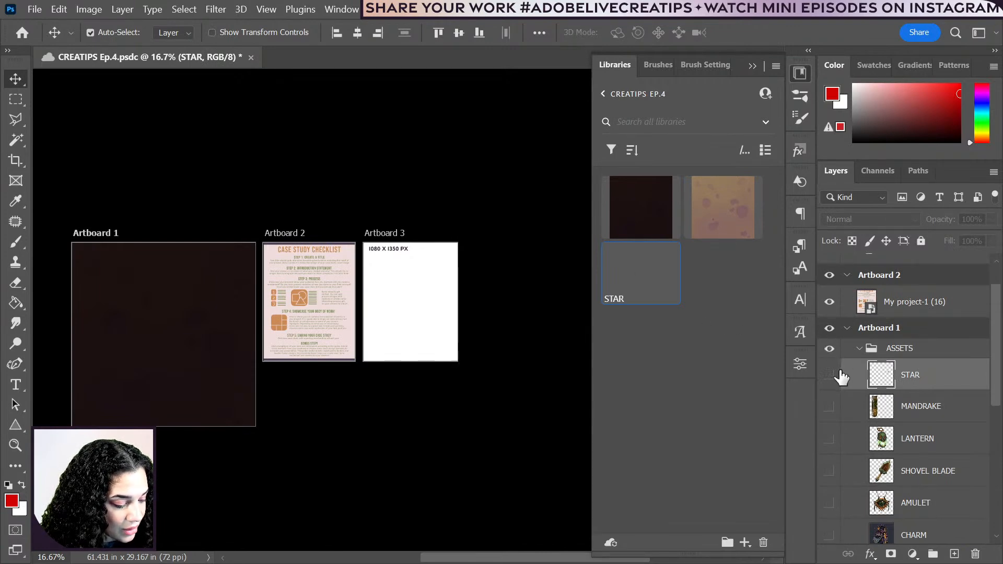
{"action": "key", "text": "ctrl"}
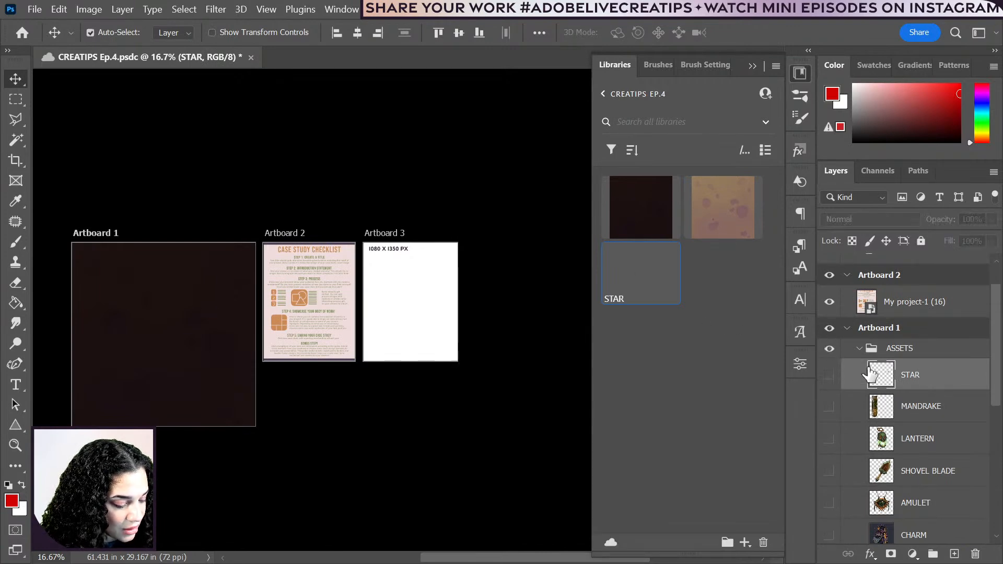
{"action": "right_click", "coordinate": [671, 288]}
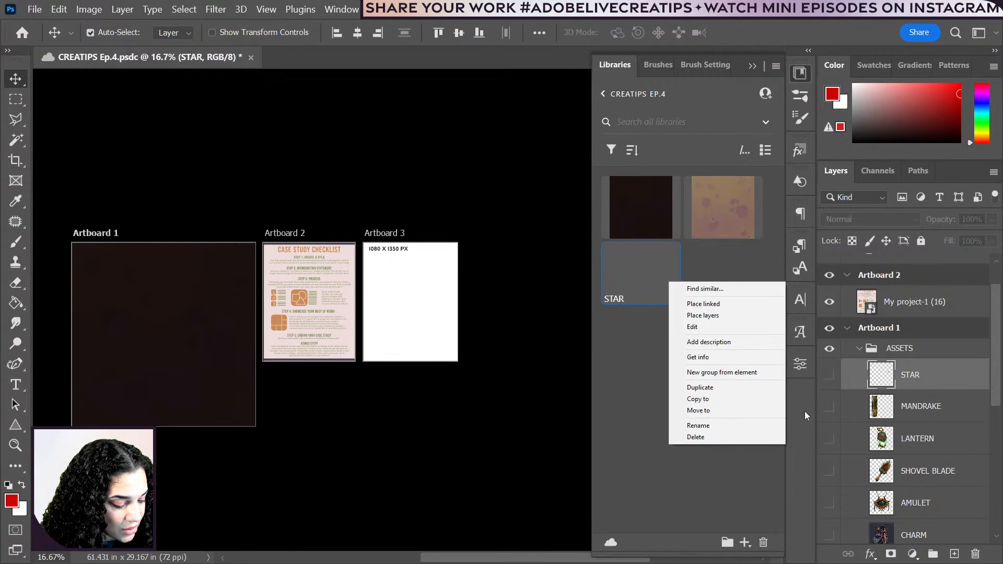
{"action": "left_click", "coordinate": [724, 439]}
{"action": "left_click", "coordinate": [768, 512]}
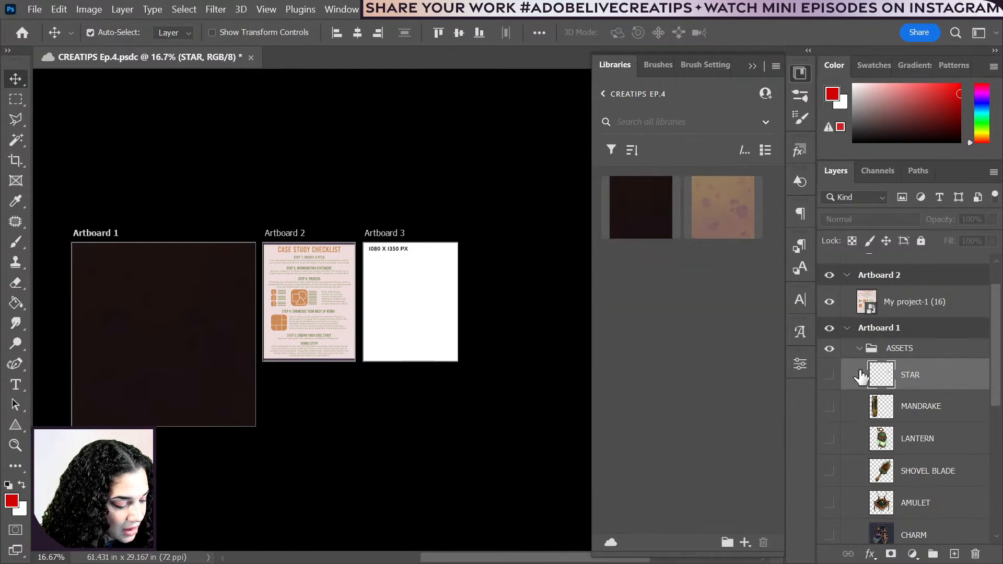
- Make the STAR layer visible on Artboard 1 and add it to the CREATIPS EP.4 library as a graphic
{"action": "left_click", "coordinate": [829, 375]}
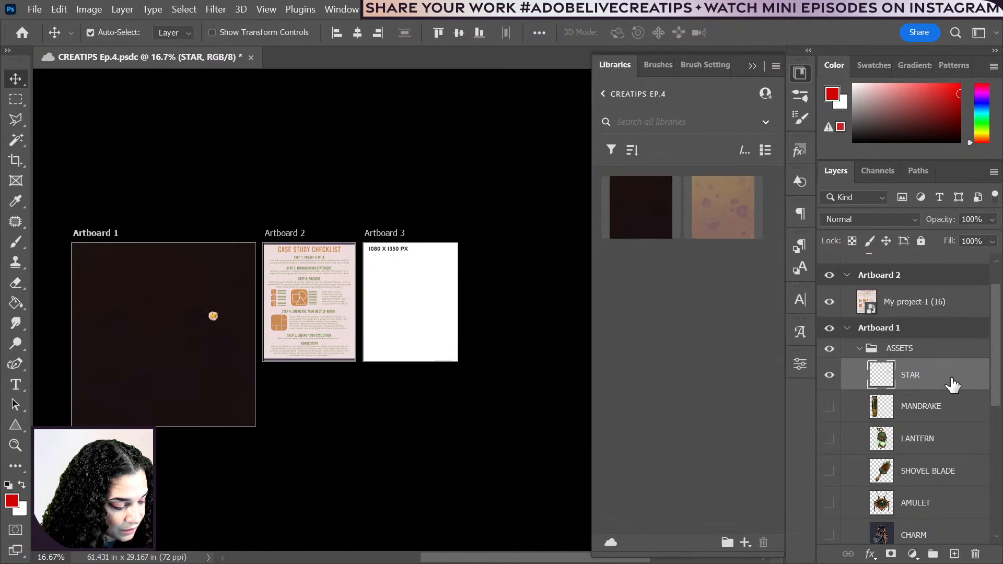
{"action": "left_click_drag", "start_coordinate": [952, 385], "coordinate": [726, 300]}
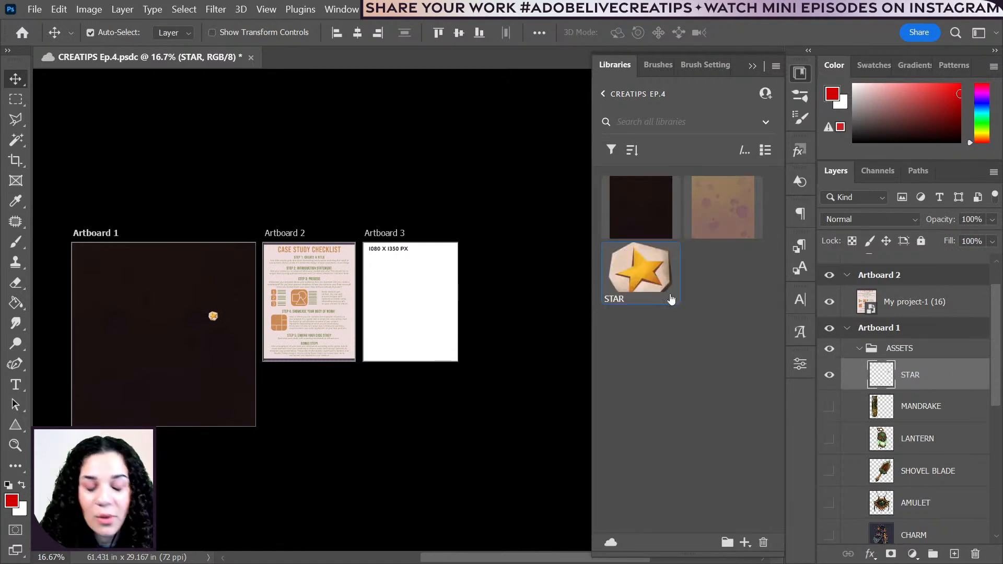
{"action": "left_click", "coordinate": [930, 349]}
- Place the DARK BG library graphic above the 1080 X 1350 PX text on Artboard 3, scaled to about 66% to cover the artboard
{"action": "key", "text": "ctrl+plus"}
{"action": "key", "text": "ctrl+plus"}
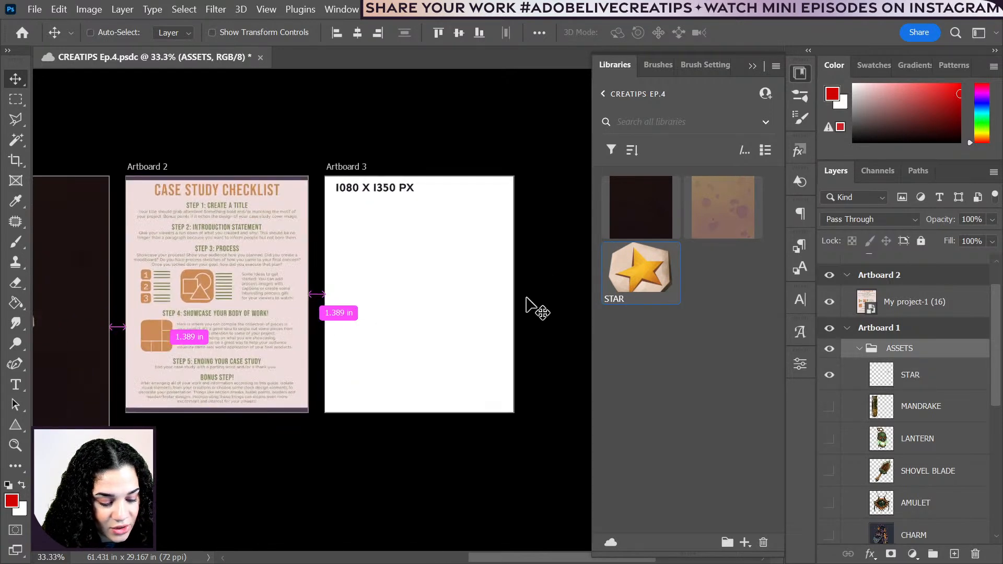
{"action": "key", "text": "ctrl+plus"}
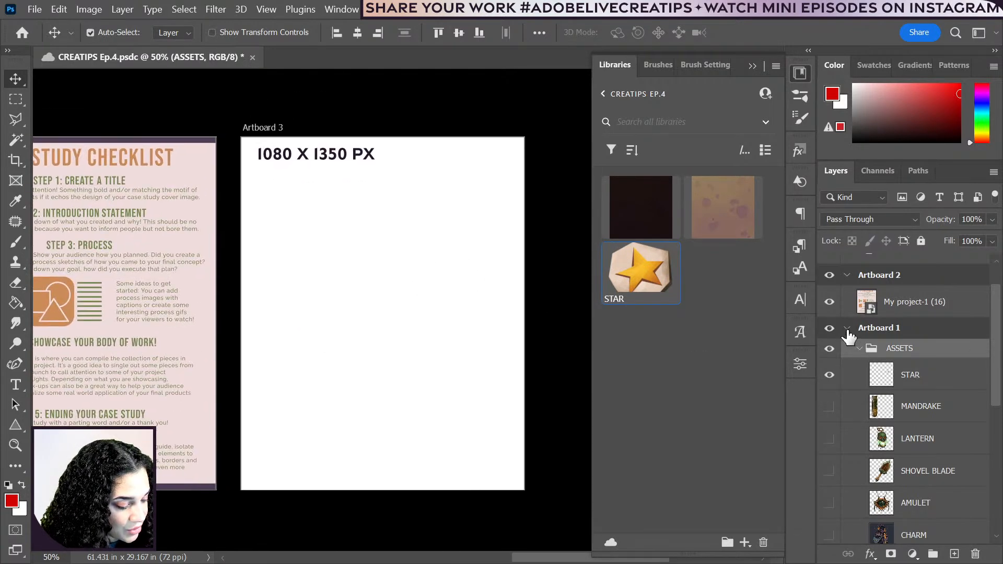
{"action": "left_click", "coordinate": [847, 329]}
{"action": "left_click", "coordinate": [846, 265]}
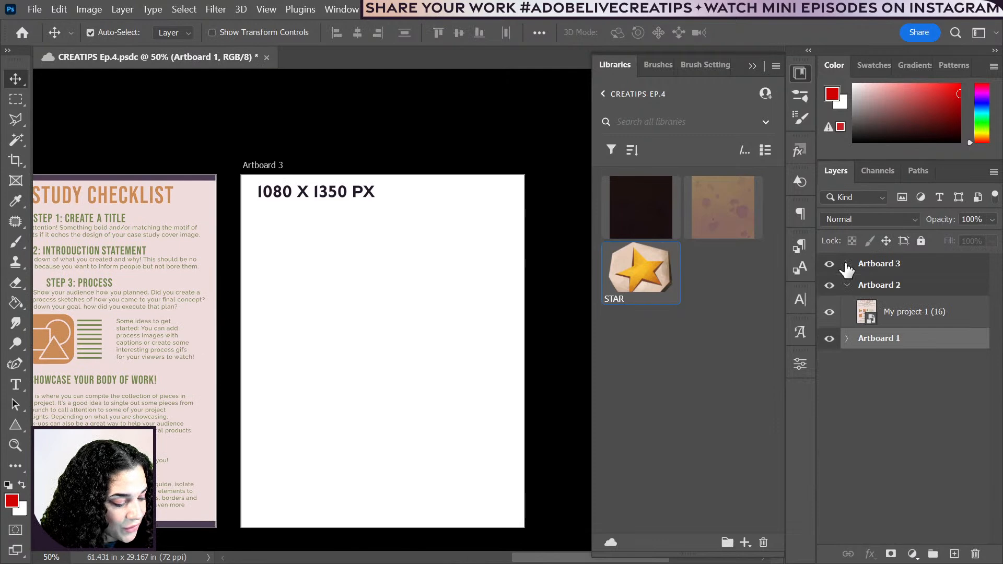
{"action": "left_click", "coordinate": [846, 264]}
{"action": "left_click", "coordinate": [900, 293]}
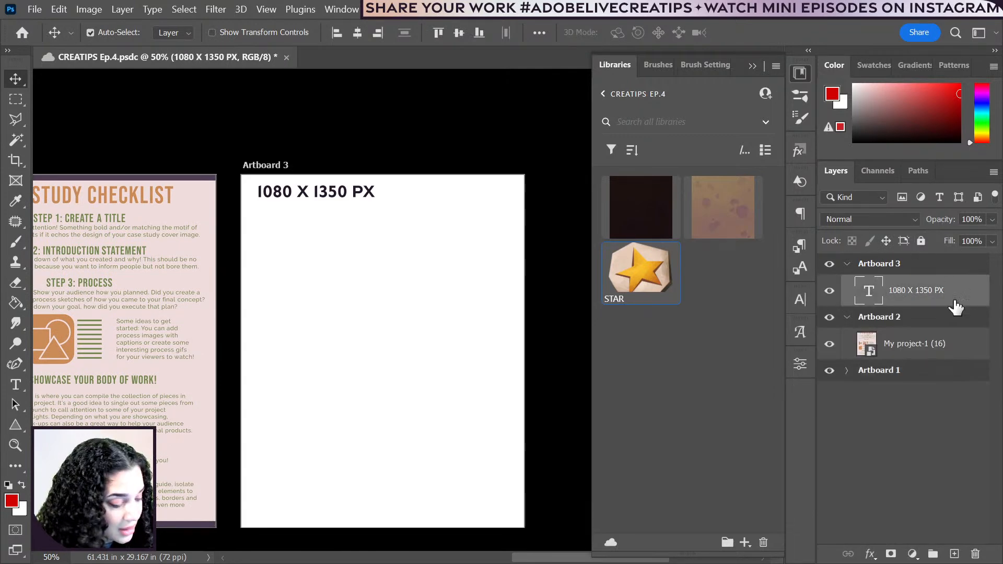
{"action": "left_click_drag", "start_coordinate": [648, 217], "coordinate": [383, 278]}
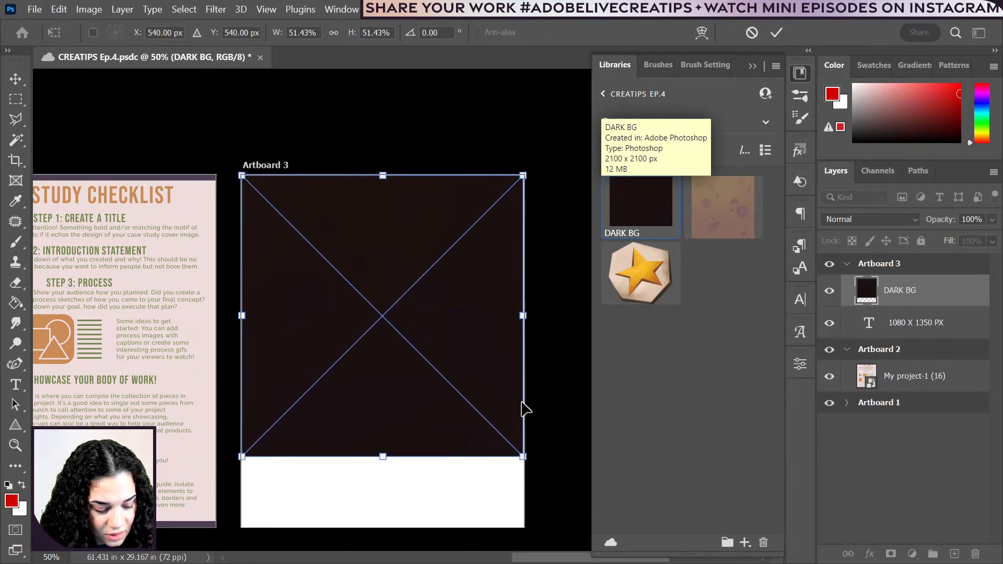
{"action": "left_click_drag", "start_coordinate": [522, 456], "coordinate": [605, 538]}
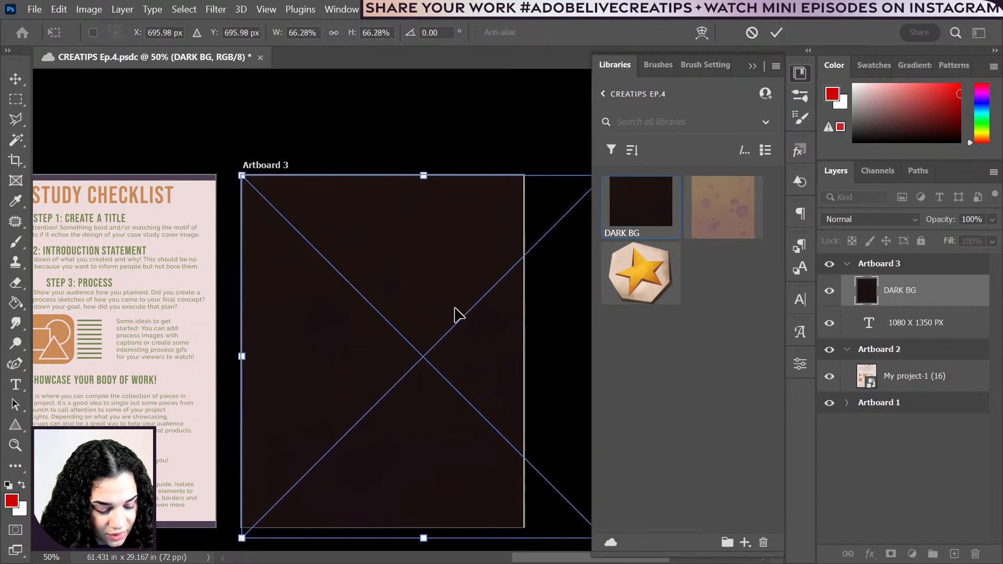
{"action": "left_click_drag", "start_coordinate": [454, 314], "coordinate": [409, 307]}
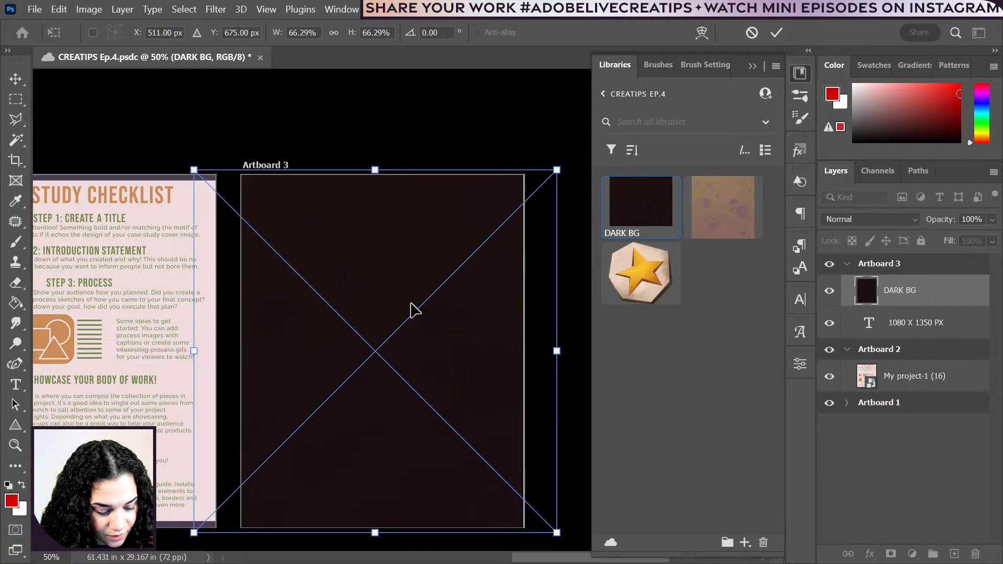
{"action": "key", "text": "Return"}
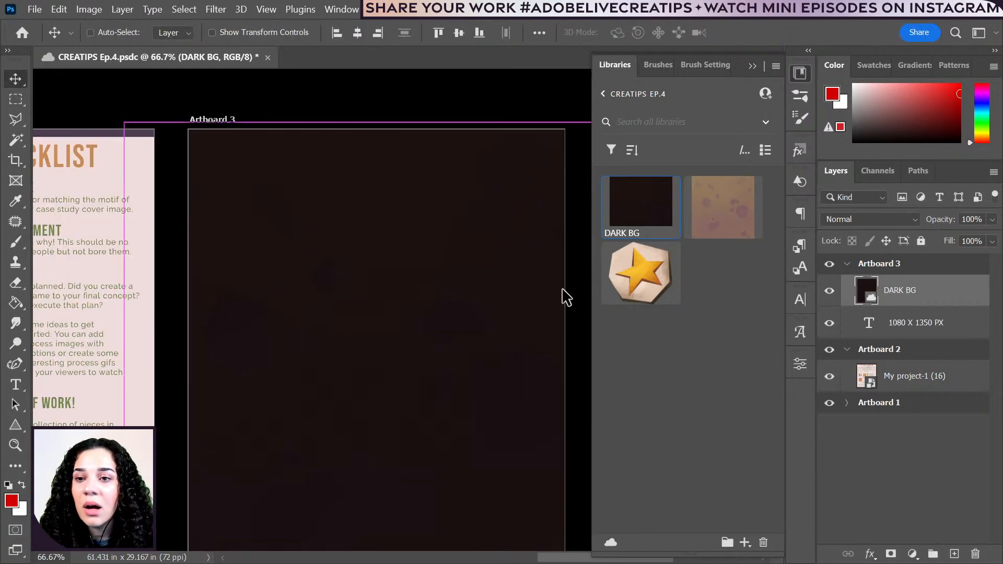
- Add a LOREM IPSUM placeholder text to the upper part of Artboard 3 and colour it pale beige
{"action": "key", "text": "ctrl+plus"}
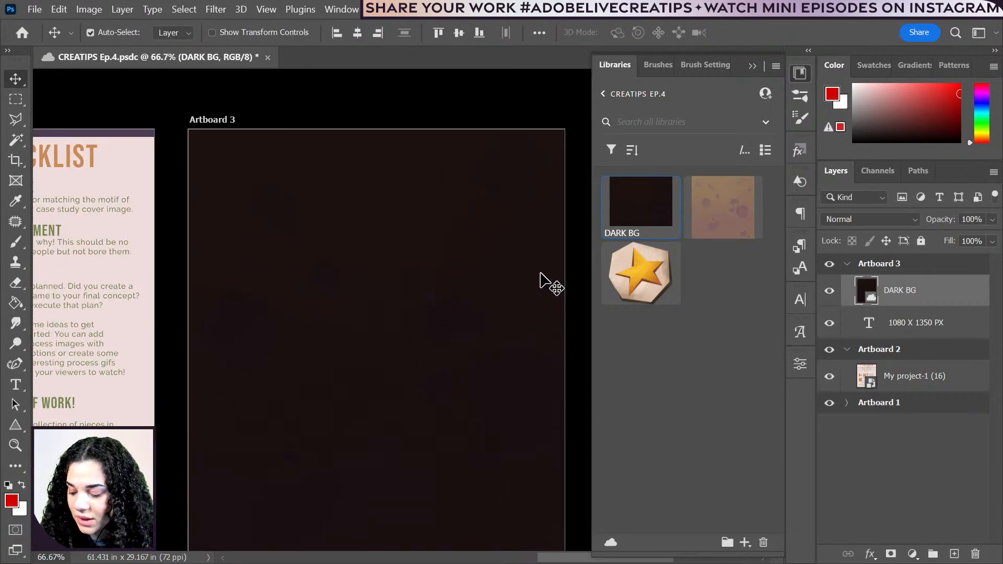
{"action": "key", "text": "t"}
{"action": "left_click", "coordinate": [392, 208]}
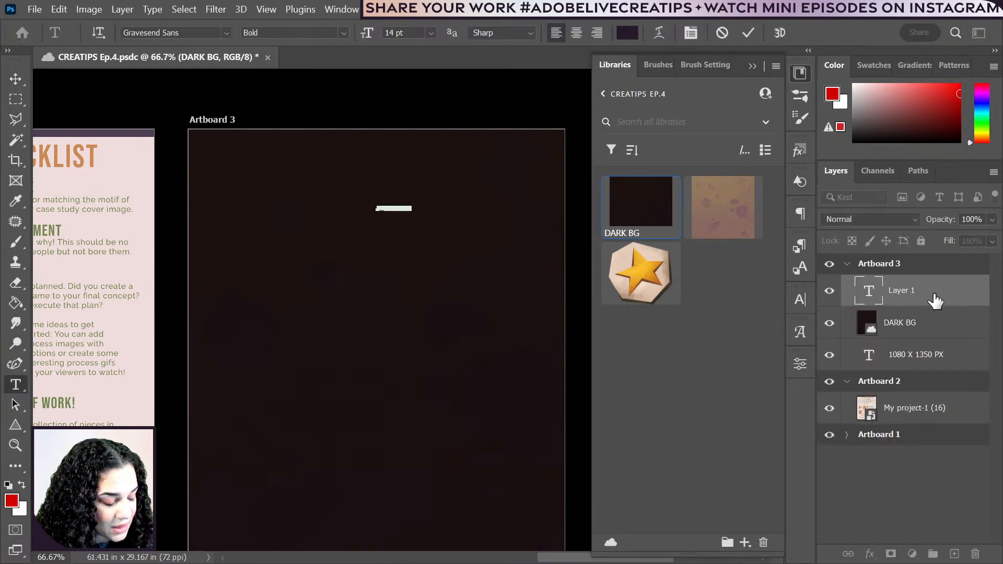
{"action": "left_click", "coordinate": [626, 33]}
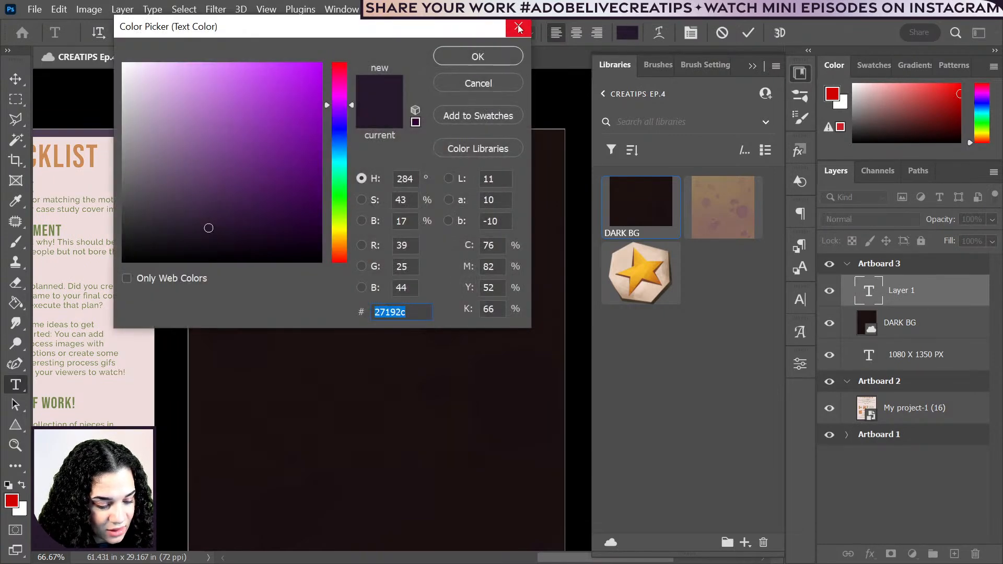
{"action": "left_click_drag", "start_coordinate": [340, 239], "coordinate": [340, 247]}
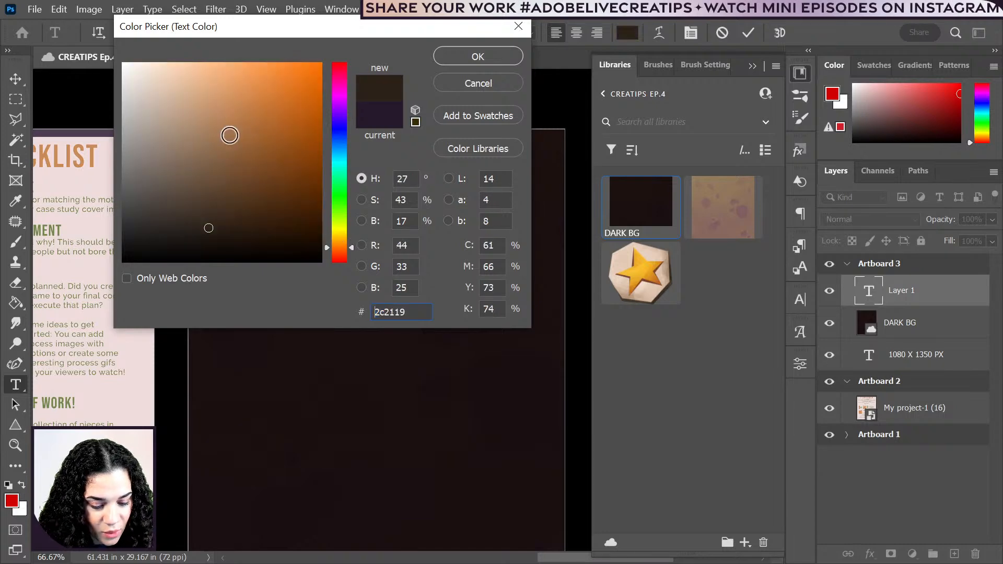
{"action": "left_click", "coordinate": [165, 86]}
{"action": "left_click", "coordinate": [515, 58]}
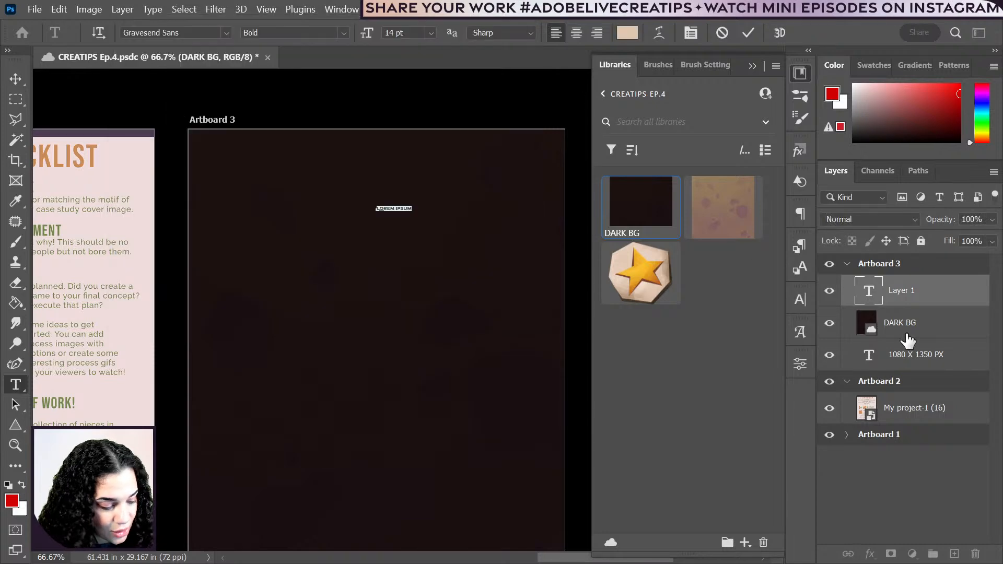
- Enlarge the Lorem Ipsum text to about 124 pt and centre it horizontally near the top of Artboard 3
{"action": "left_click", "coordinate": [935, 302]}
{"action": "key", "text": "ctrl+t"}
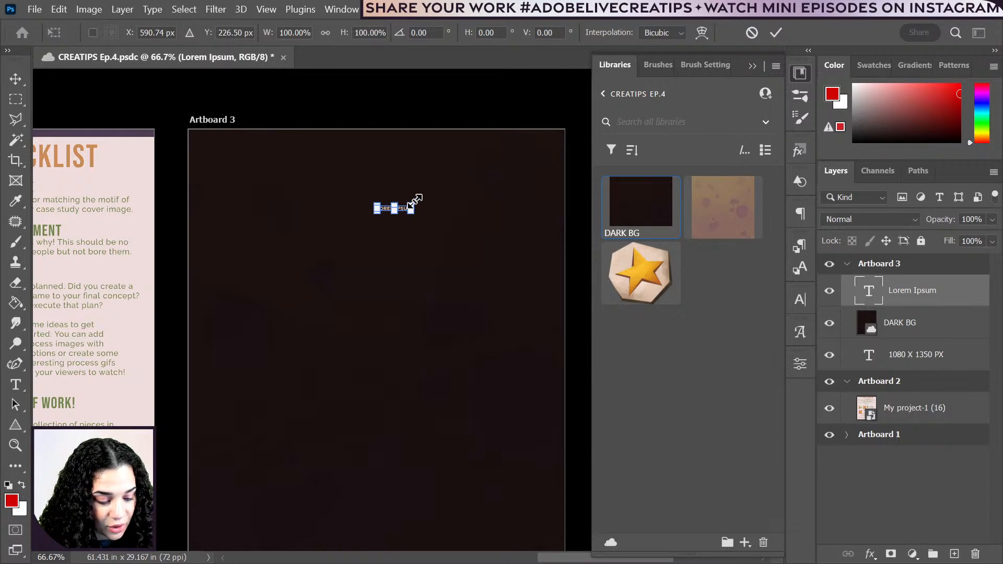
{"action": "left_click_drag", "start_coordinate": [412, 204], "coordinate": [538, 183]}
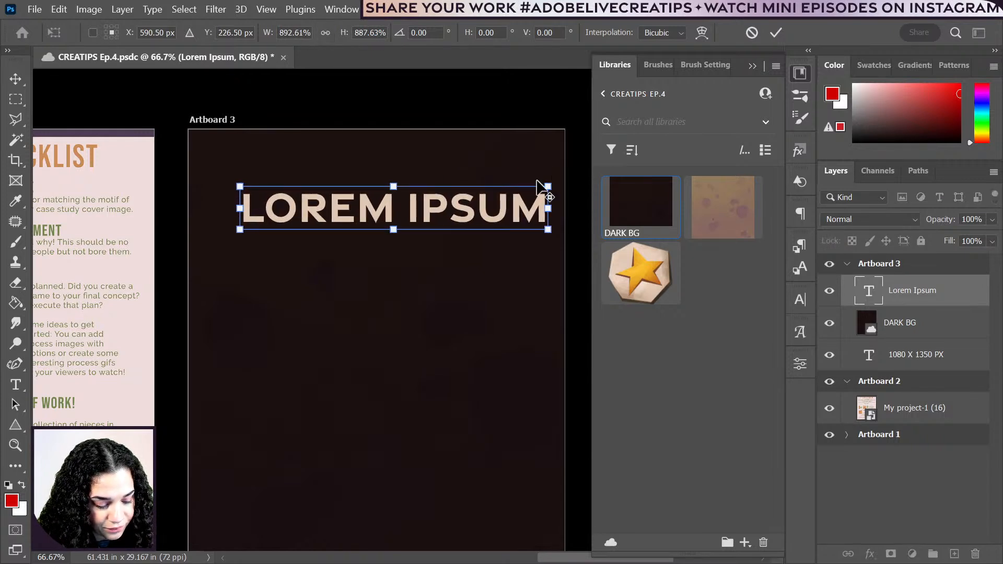
{"action": "left_click_drag", "start_coordinate": [476, 218], "coordinate": [471, 197]}
{"action": "key", "text": "Return"}
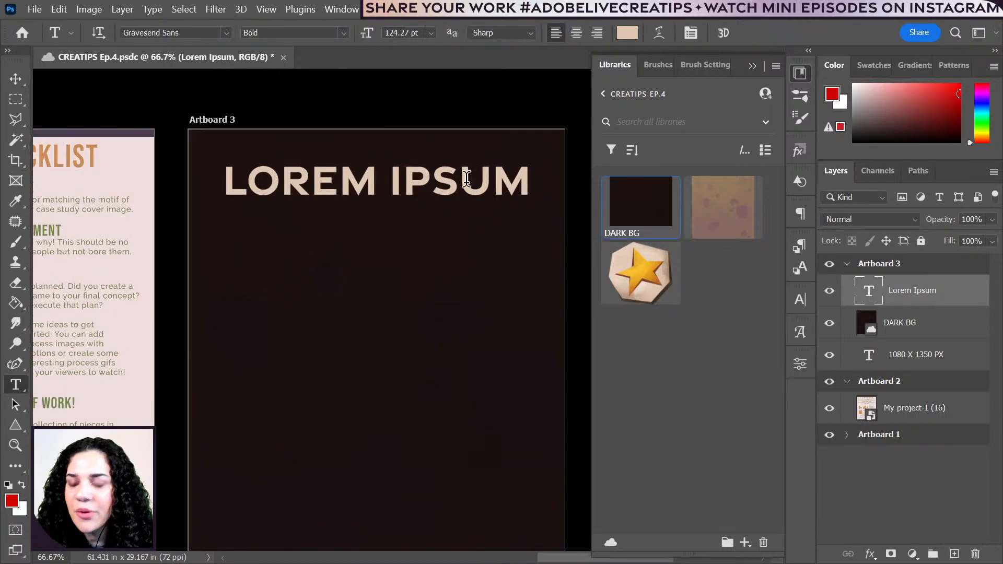
- Move the Lorem Ipsum text down to the middle of Artboard 3, at about X 540.5 px and Y 675.5 px
{"action": "key", "text": "ctrl+t"}
{"action": "left_click_drag", "start_coordinate": [416, 199], "coordinate": [408, 413]}
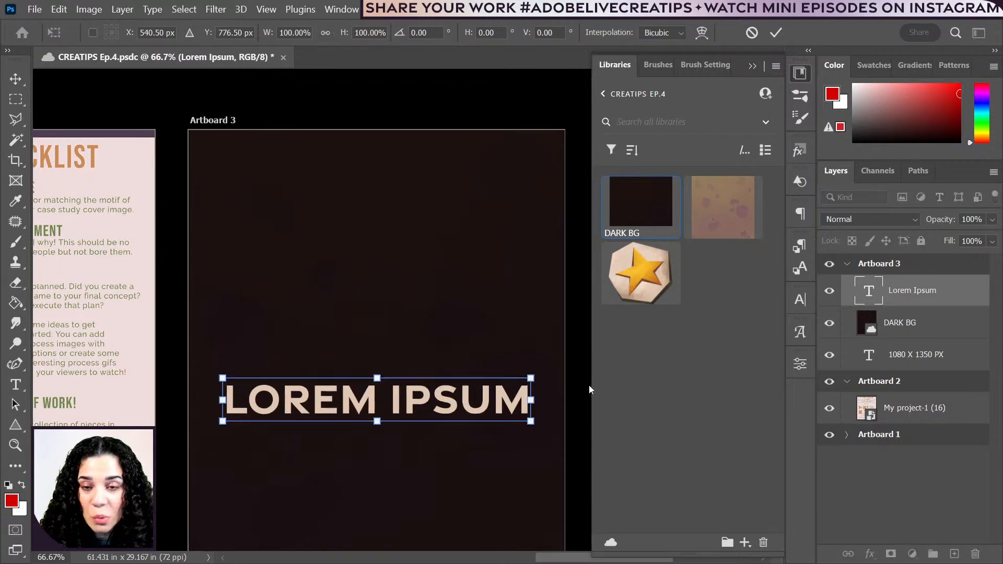
{"action": "key", "text": "ctrl+minus"}
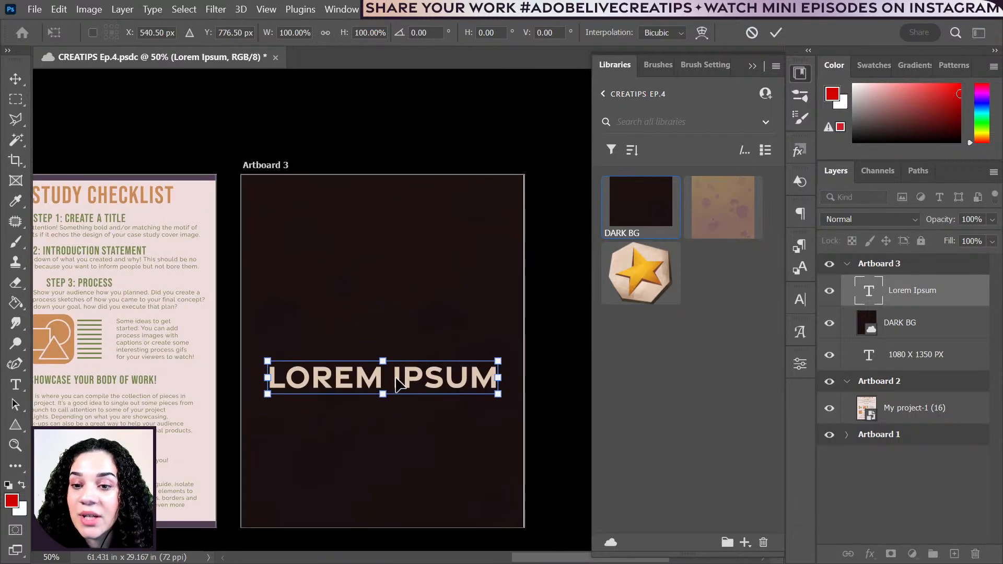
{"action": "left_click_drag", "start_coordinate": [395, 379], "coordinate": [398, 352]}
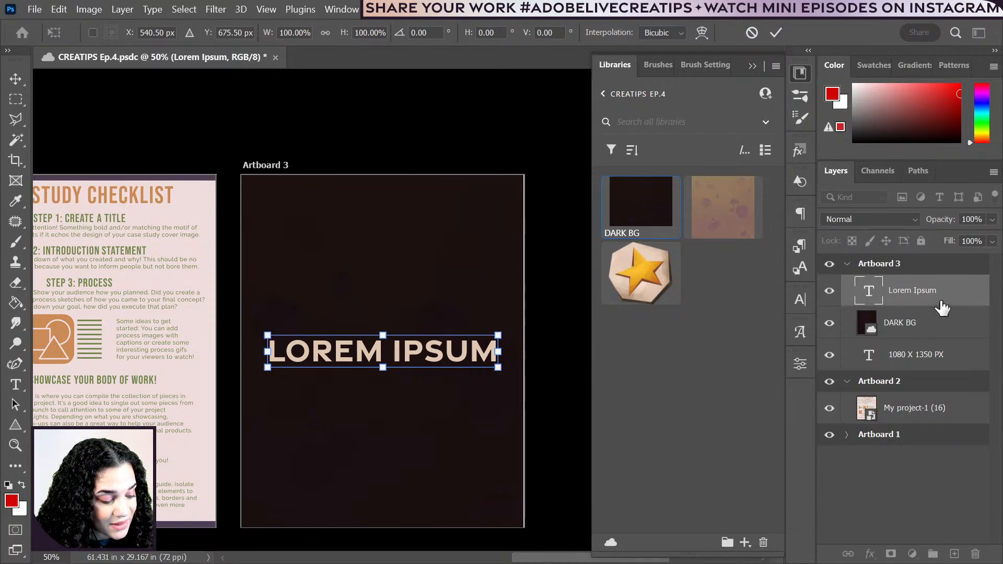
{"action": "key", "text": "Return"}
- Replace the Lorem Ipsum placeholder wording with CHARM
{"action": "key", "text": "t"}
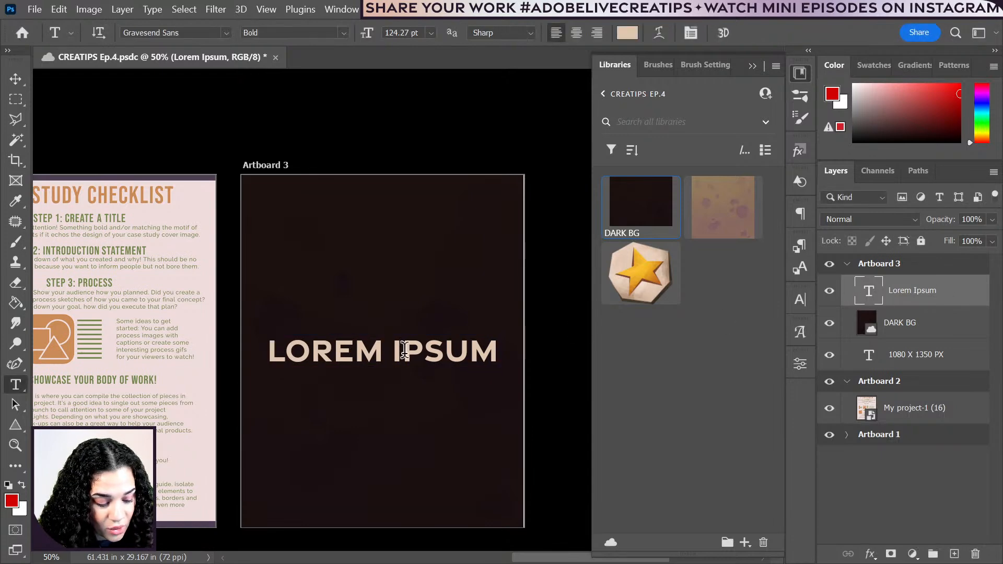
{"action": "triple_click", "coordinate": [407, 348]}
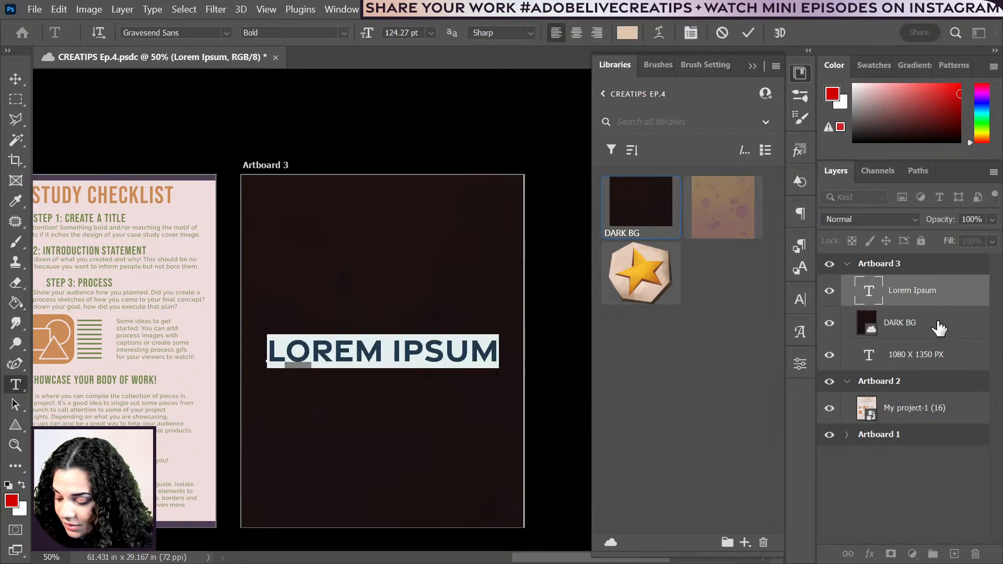
{"action": "type", "text": "CHARM"}
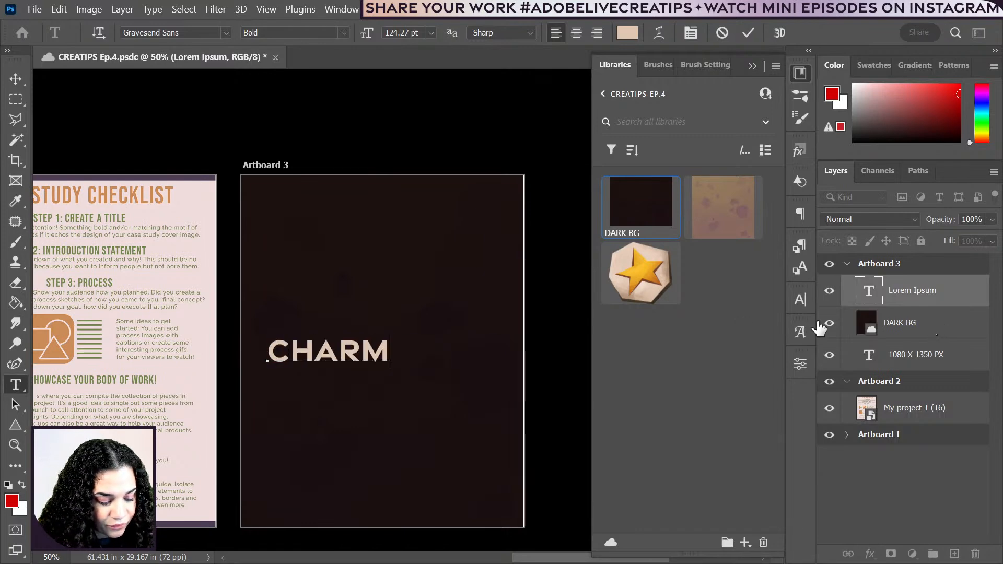
- Replace the title wording CHARM on Artboard 3 with WHAT'S IN
{"action": "left_click", "coordinate": [334, 348]}
{"action": "key", "text": "ctrl+a"}
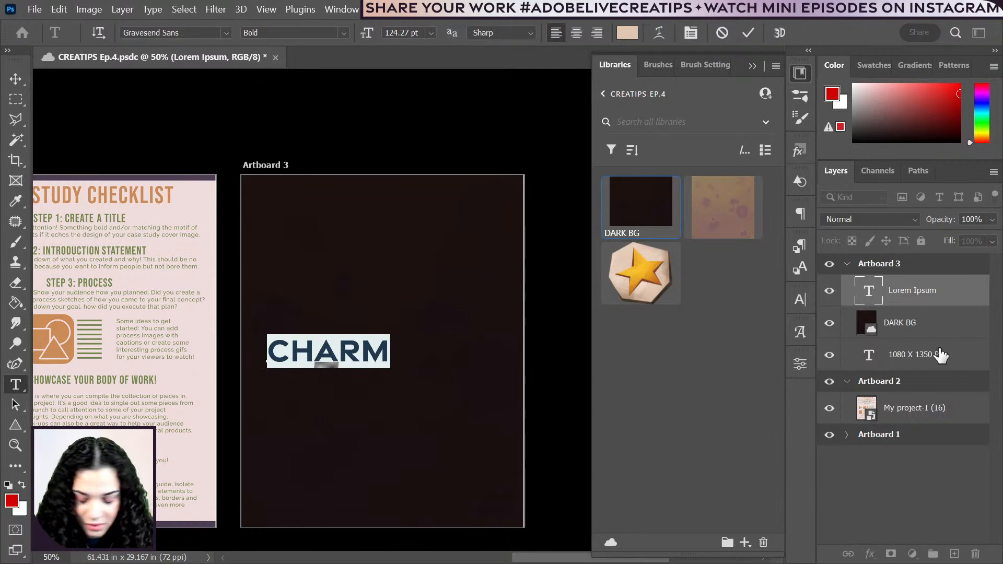
{"action": "type", "text": "WHA"}
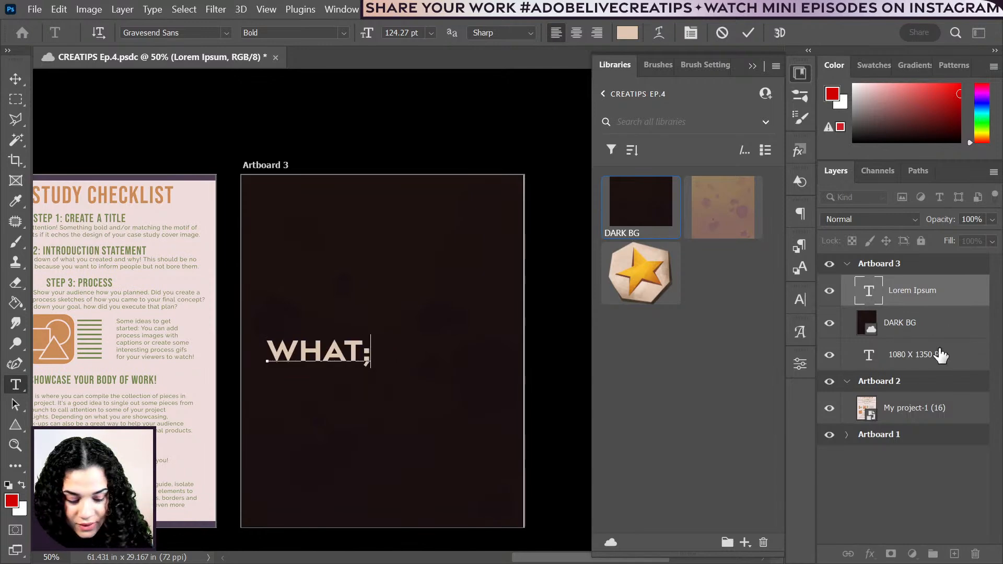
{"action": "type", "text": "T'S IN"}
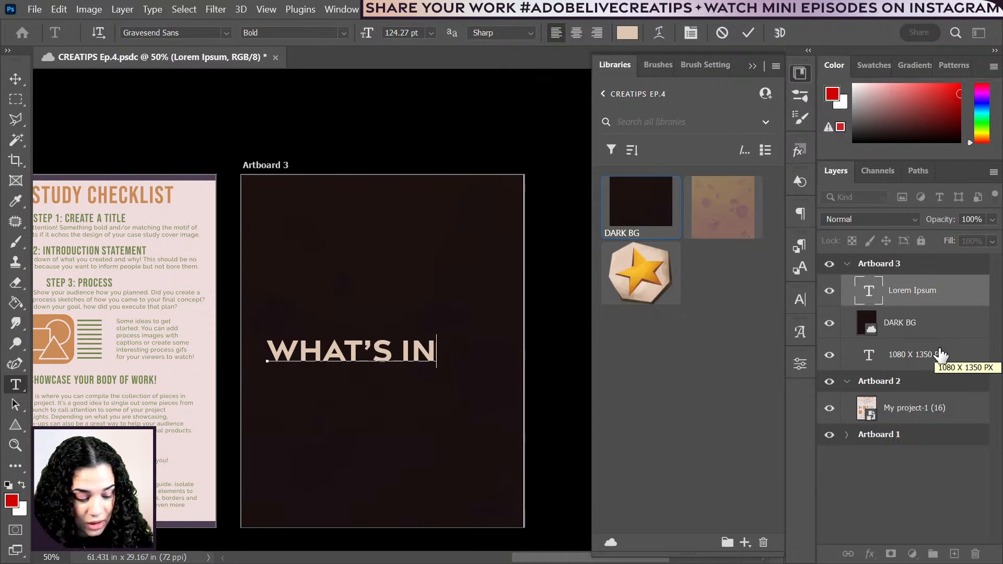
- Shrink the WHAT'S IN text to about 62 pt and position it left of centre, slightly above the middle of Artboard 3
{"action": "left_click", "coordinate": [938, 297]}
{"action": "key", "text": "ctrl+t"}
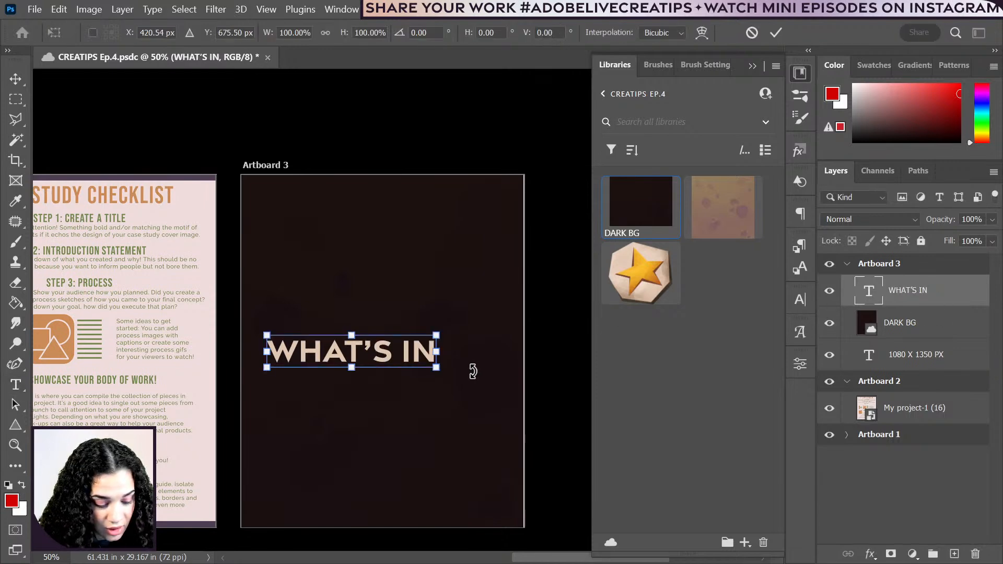
{"action": "left_click_drag", "start_coordinate": [435, 367], "coordinate": [331, 327]}
{"action": "key", "text": "Return"}
- Add a new text layer reading CHARM'S below the WHAT'S IN text on Artboard 3
{"action": "key", "text": "t"}
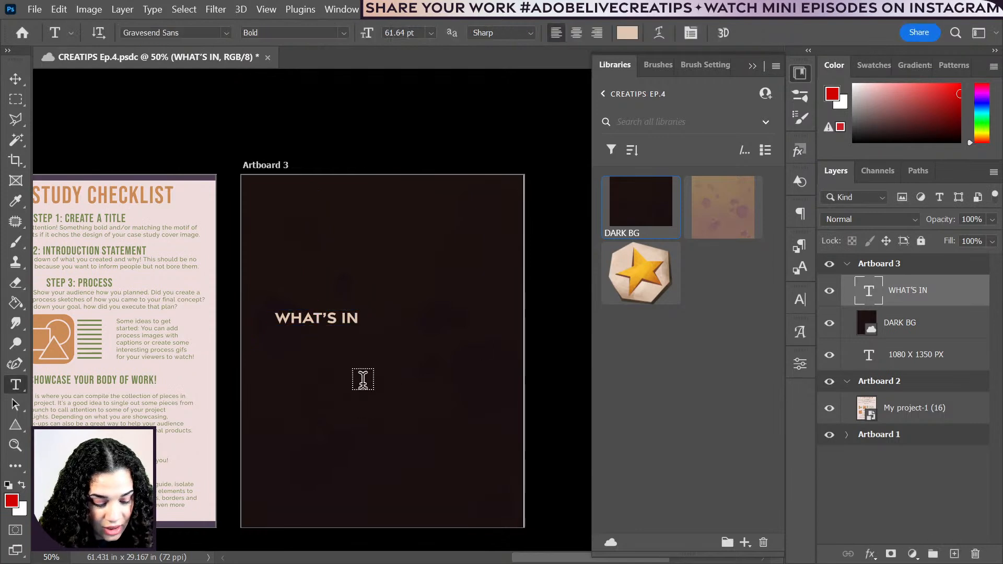
{"action": "left_click", "coordinate": [364, 383]}
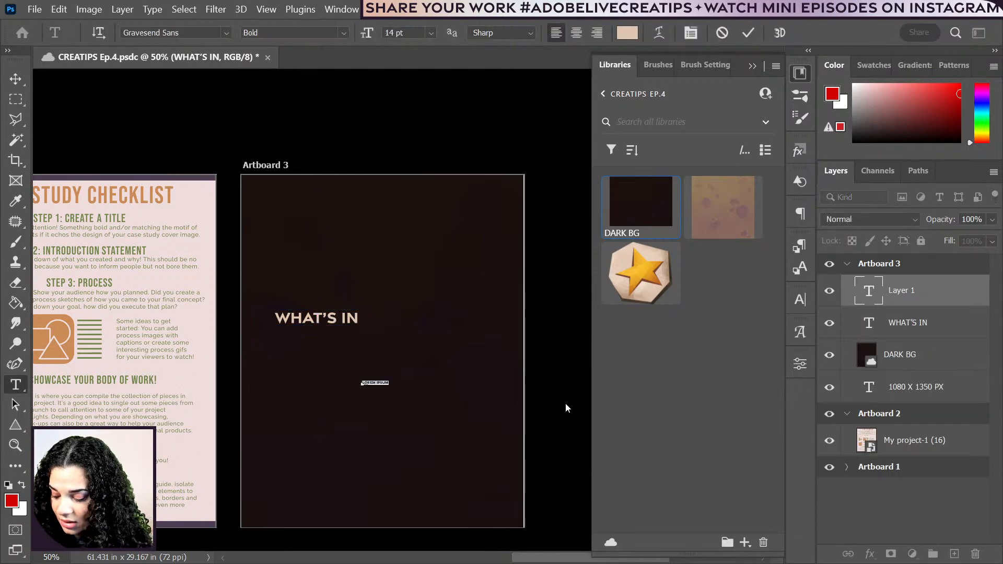
{"action": "type", "text": "CHARM'S"}
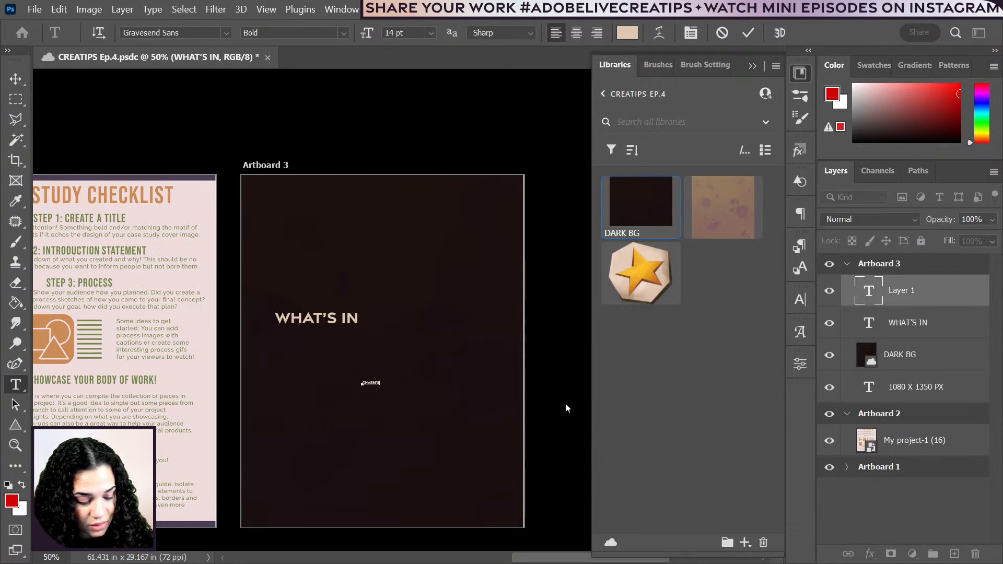
{"action": "left_click", "coordinate": [949, 293]}
- Enlarge CHARM'S to about 195 pt in the middle of Artboard 3 and align WHAT'S IN above its left end
{"action": "key", "text": "ctrl+t"}
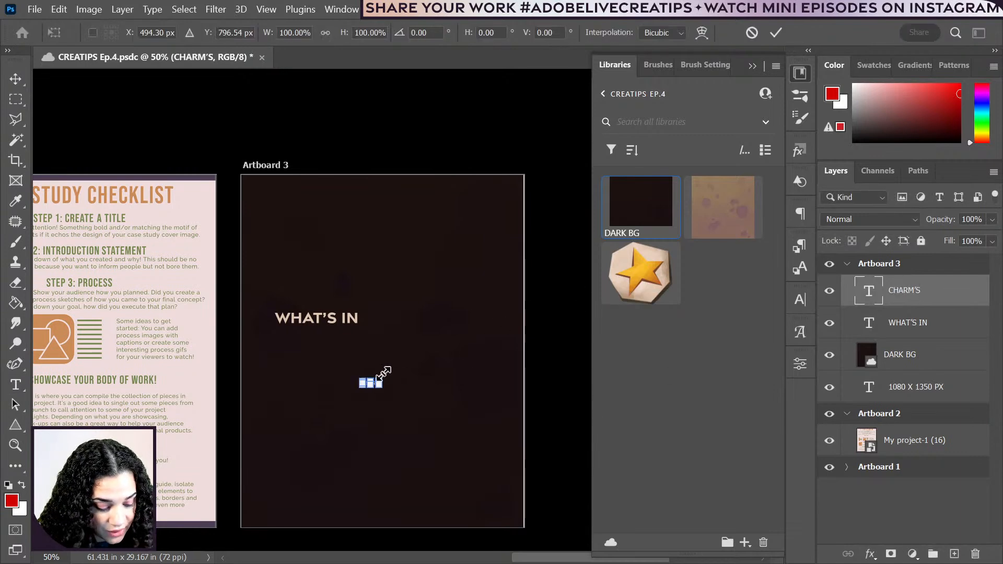
{"action": "left_click_drag", "start_coordinate": [383, 374], "coordinate": [380, 345]}
{"action": "key", "text": "Return"}
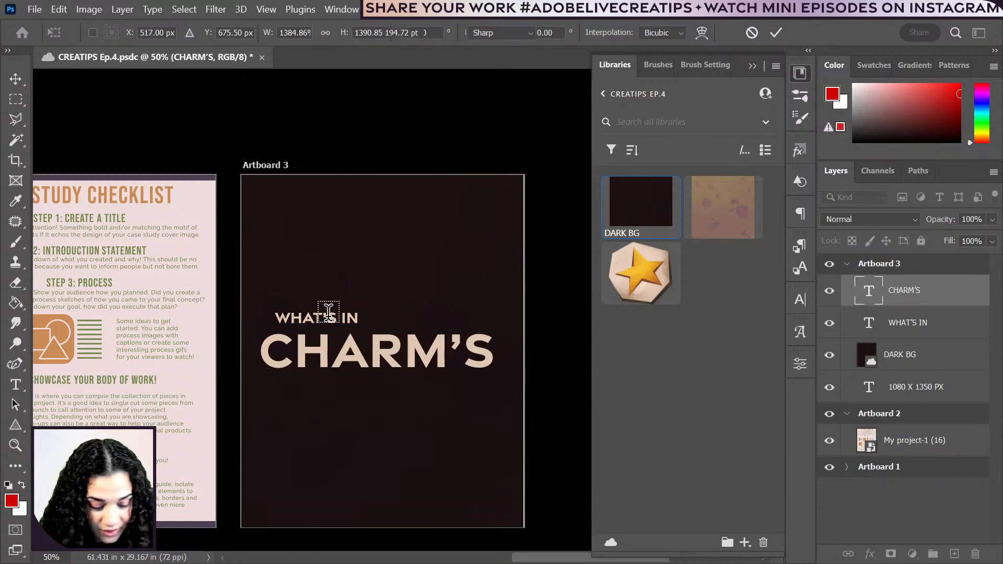
{"action": "key", "text": "v"}
{"action": "left_click_drag", "start_coordinate": [312, 320], "coordinate": [307, 316]}
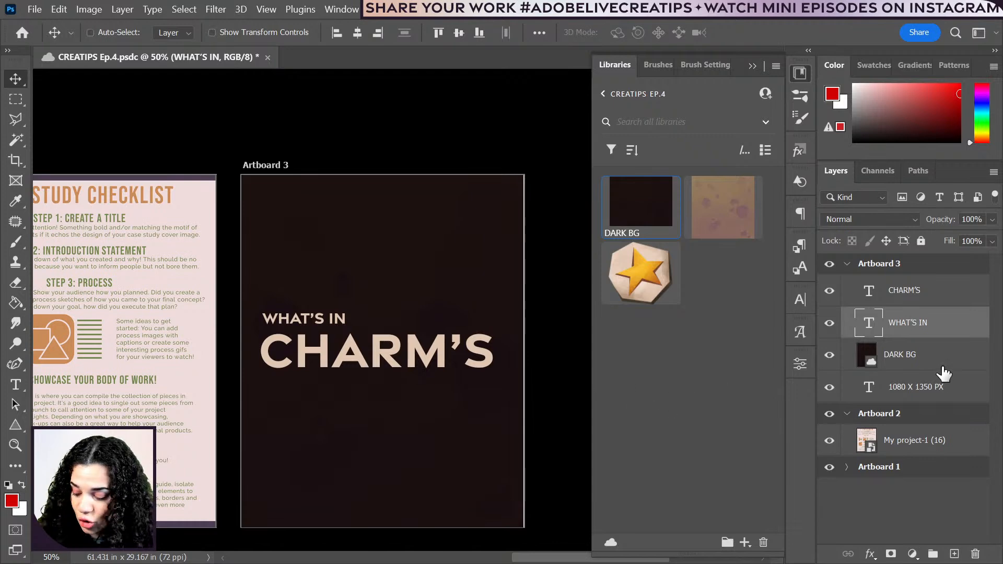
- Duplicate the WHAT'S IN text and place the copy beneath the right end of CHARM'S
{"action": "key", "text": "ctrl+j"}
{"action": "key", "text": "ctrl+t"}
{"action": "left_click_drag", "start_coordinate": [322, 320], "coordinate": [463, 383]}
{"action": "key", "text": "Return"}
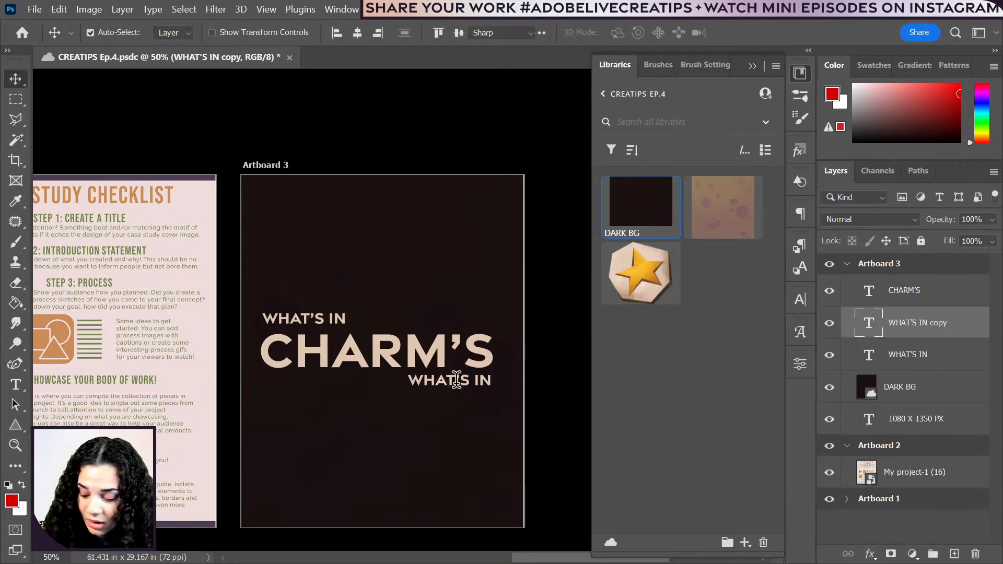
- Replace the wording of the lower WHAT'S IN copy with SATCHEL
{"action": "double_click", "coordinate": [456, 380]}
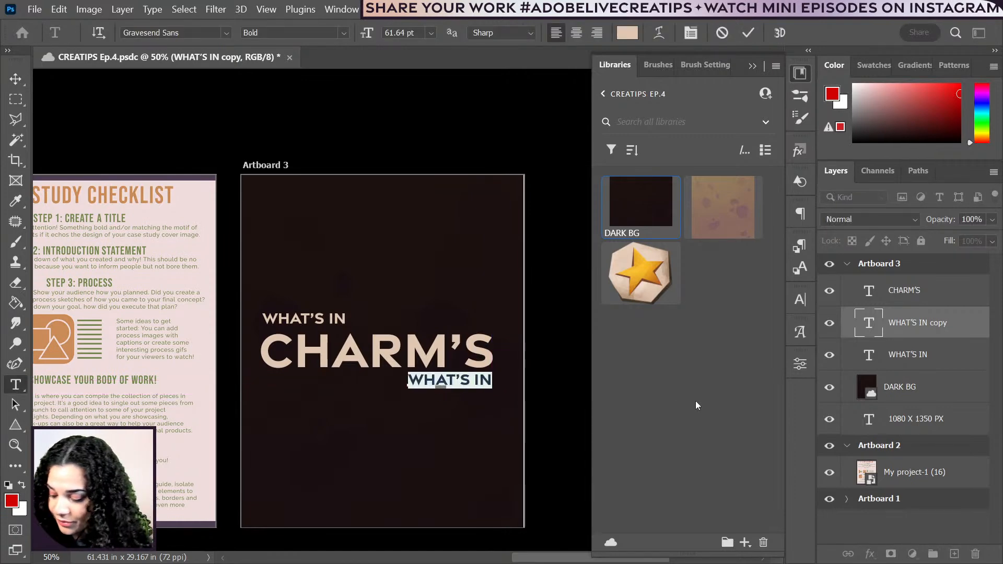
{"action": "type", "text": "SATCHEL"}
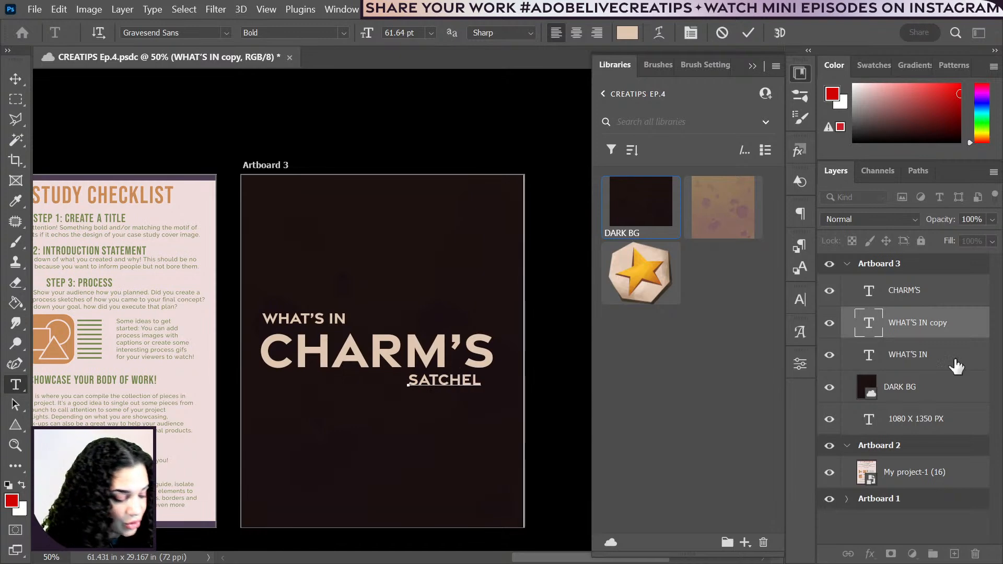
{"action": "key", "text": "ctrl+Return"}
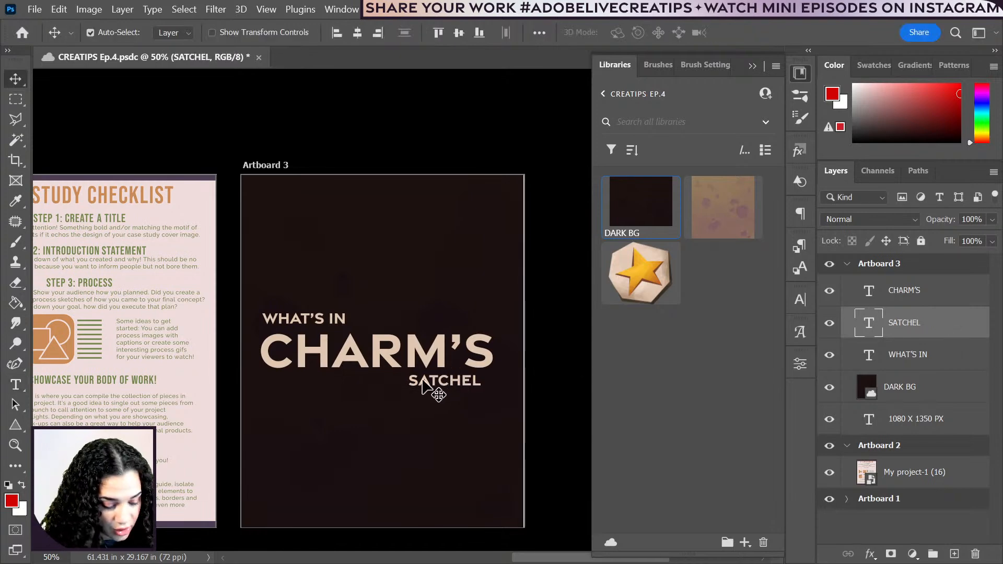
- Align SATCHEL with the right end of CHARM'S and lower it slightly to widen the gap between them
{"action": "left_click_drag", "start_coordinate": [433, 377], "coordinate": [443, 379]}
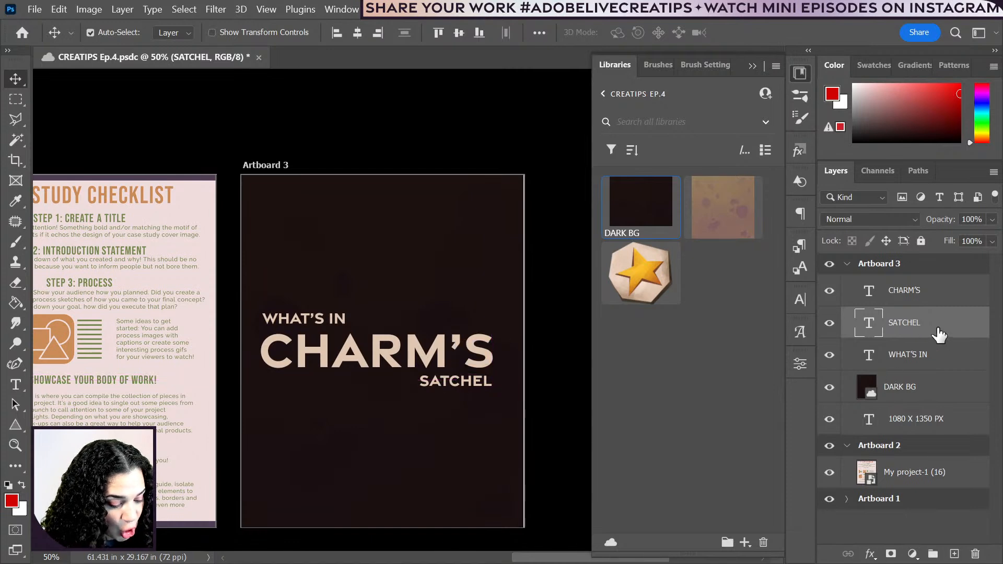
{"action": "key", "text": "ctrl+plus"}
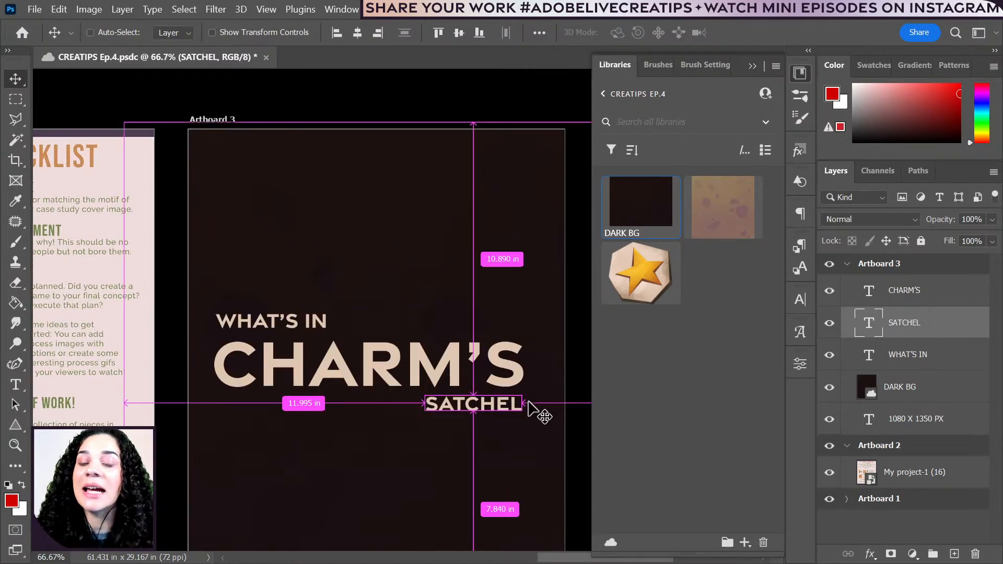
{"action": "key", "text": "ctrl+plus"}
{"action": "key", "text": "ctrl+minus"}
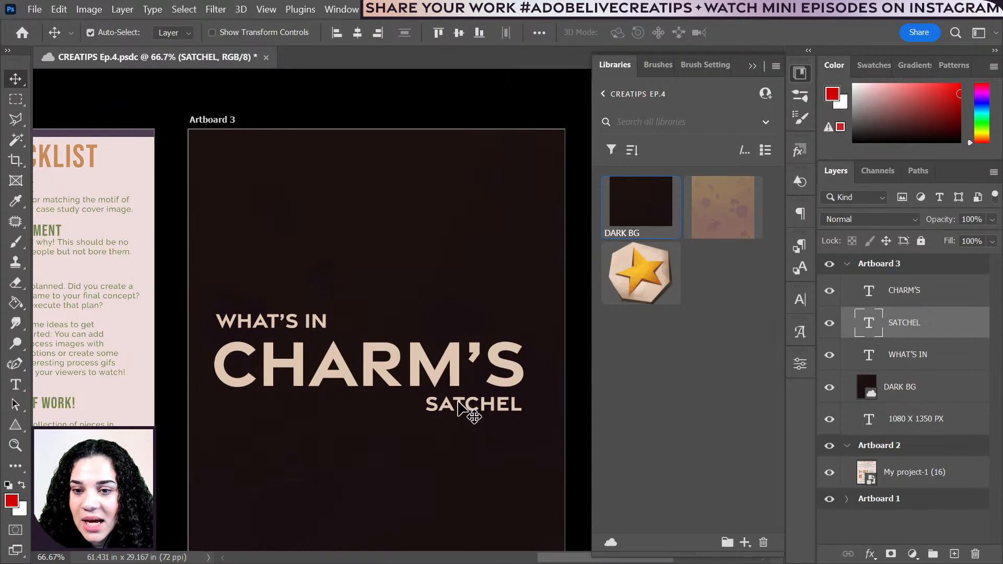
{"action": "left_click_drag", "start_coordinate": [460, 410], "coordinate": [459, 411]}
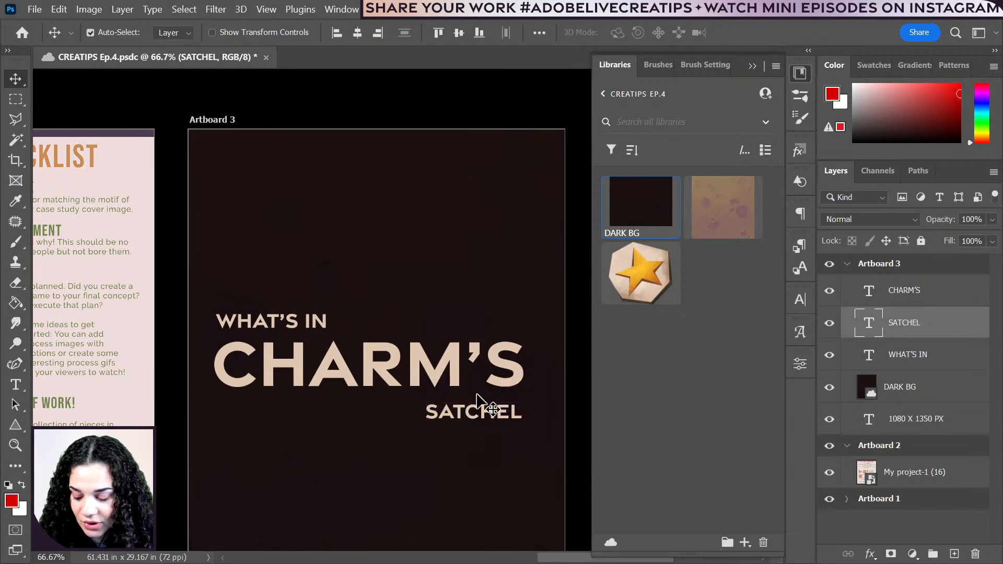
- Change the font of the CHARM'S text layer to TAN - GRANDEUR
{"action": "key", "text": "t"}
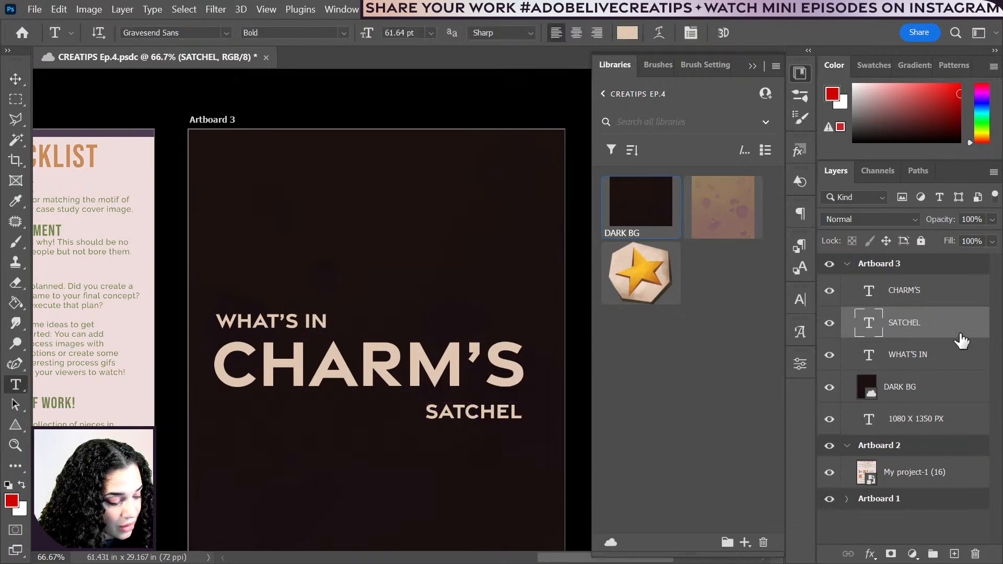
{"action": "left_click", "coordinate": [935, 293]}
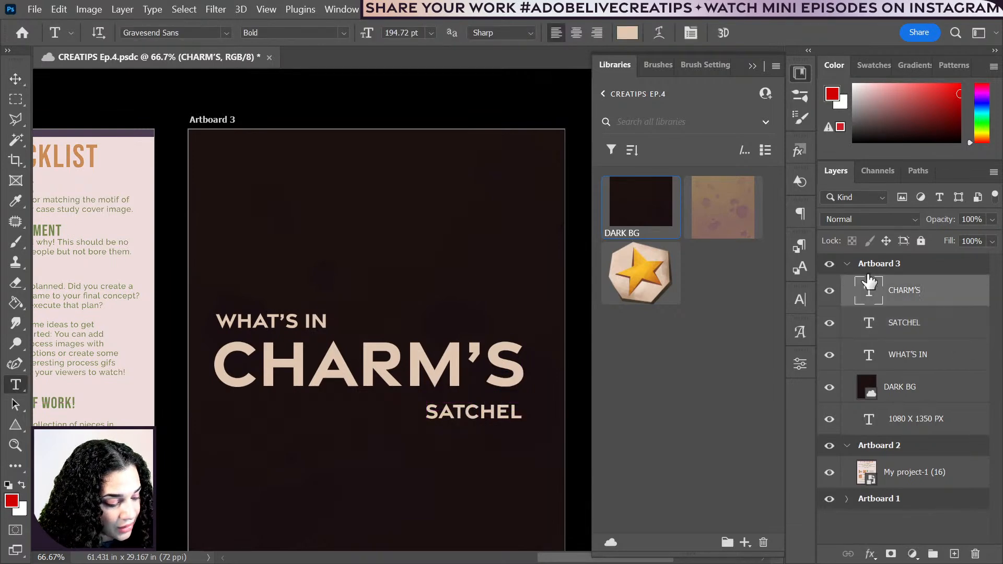
{"action": "left_click", "coordinate": [227, 33]}
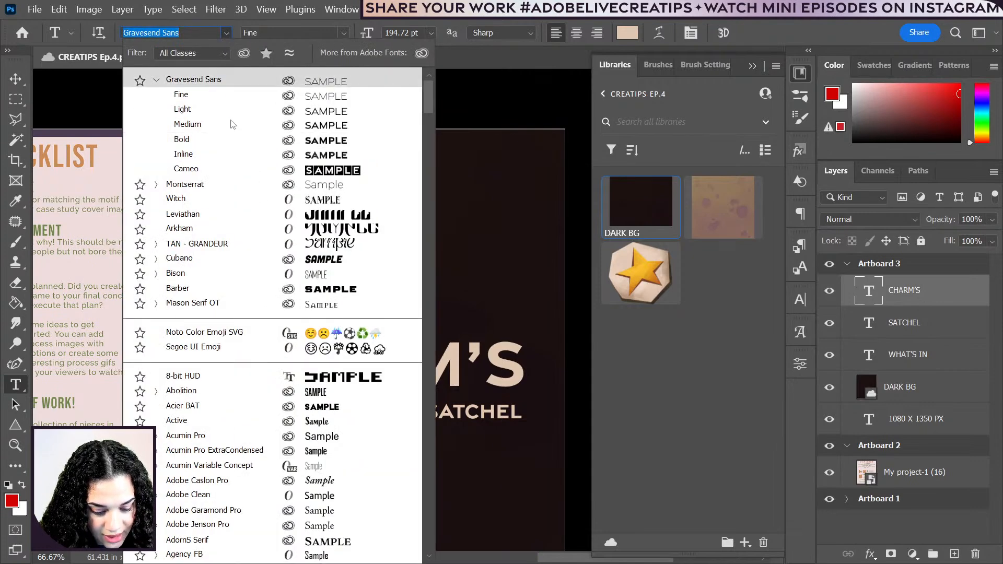
{"action": "left_click", "coordinate": [311, 249]}
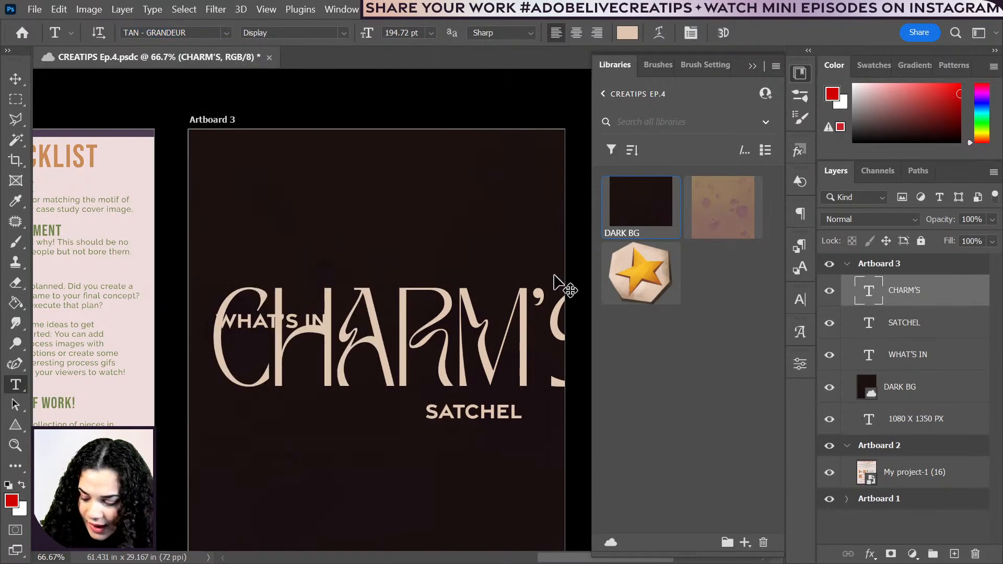
- Scale CHARM'S down to about 119 pt and centre it between WHAT'S IN and SATCHEL, at about X 540 px and Y 713 px
{"action": "key", "text": "ctrl+t"}
{"action": "left_click_drag", "start_coordinate": [543, 312], "coordinate": [468, 313]}
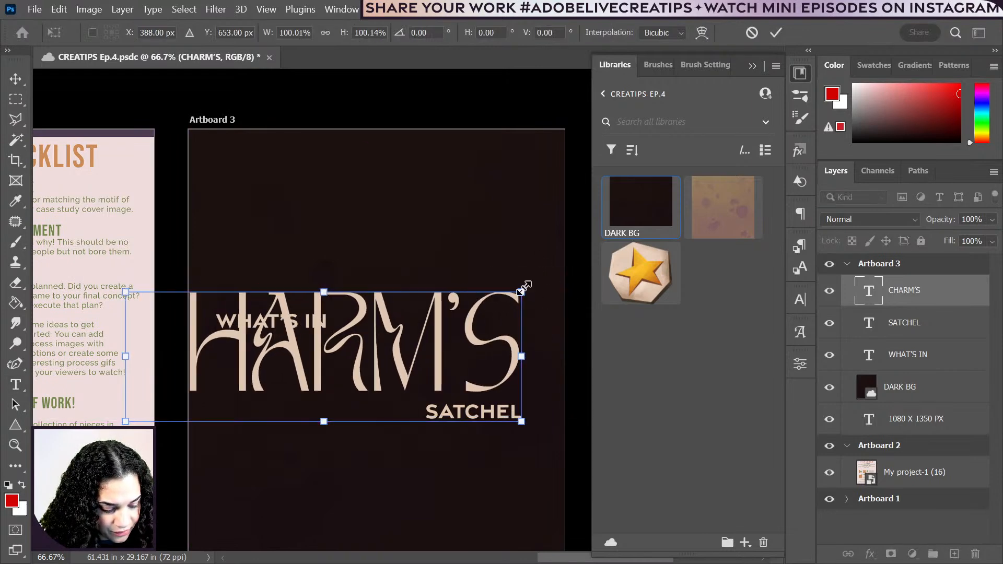
{"action": "left_click_drag", "start_coordinate": [522, 286], "coordinate": [452, 327]}
{"action": "left_click_drag", "start_coordinate": [379, 361], "coordinate": [422, 374]}
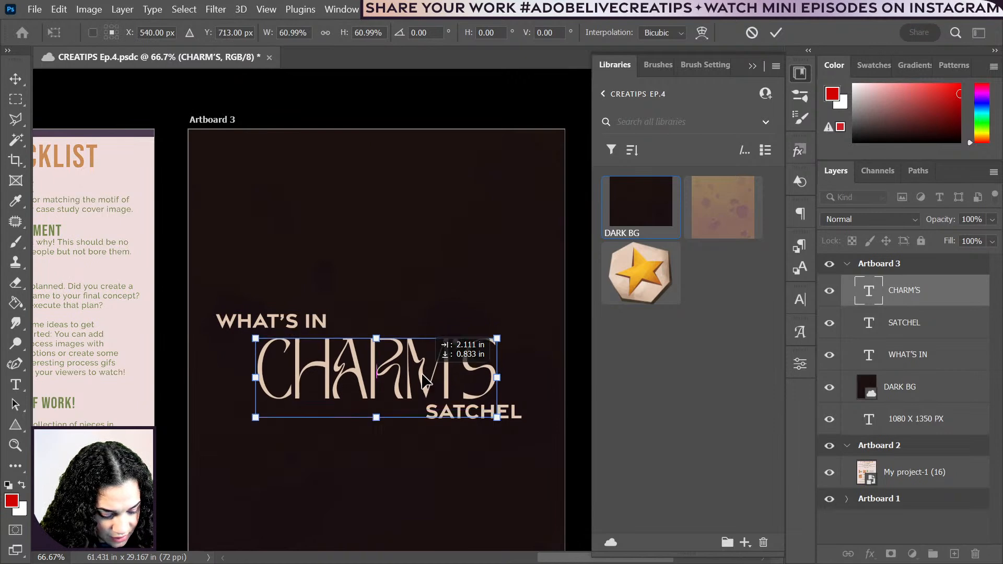
{"action": "key", "text": "Return"}
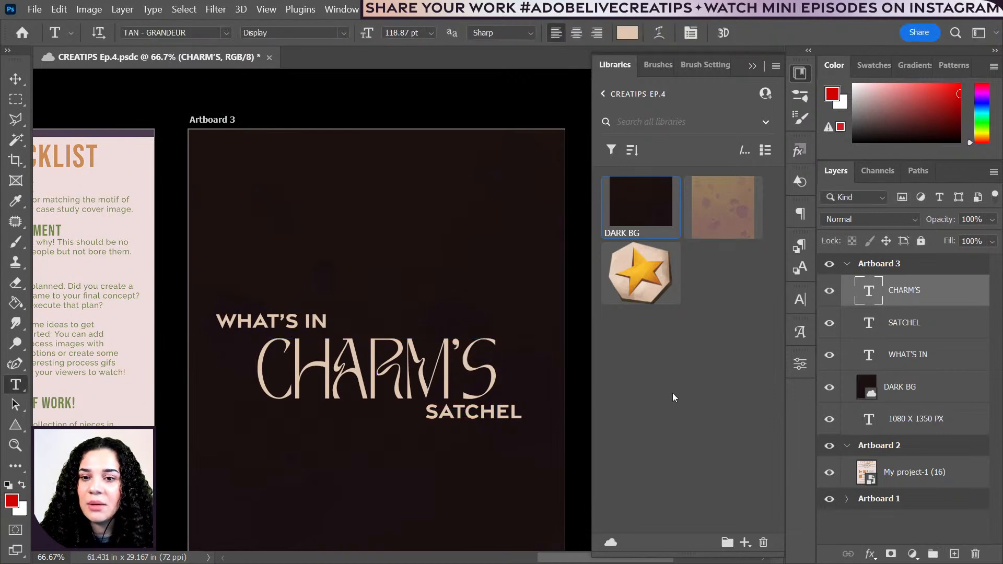
- Shift SATCHEL left to the right edge of CHARM'S and WHAT'S IN right to its left edge
{"action": "key", "text": "v"}
{"action": "left_click", "coordinate": [472, 417]}
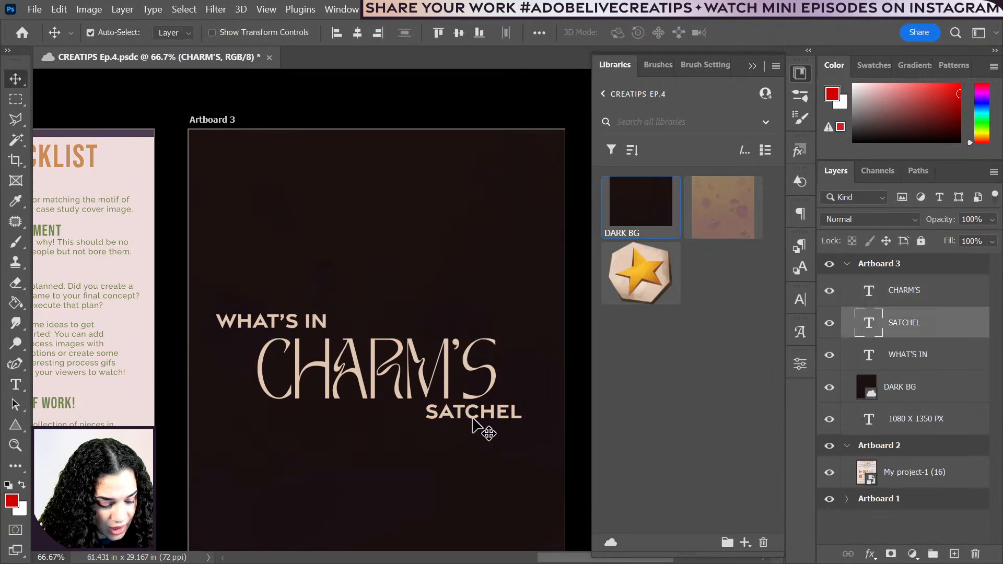
{"action": "left_click_drag", "start_coordinate": [472, 418], "coordinate": [450, 420]}
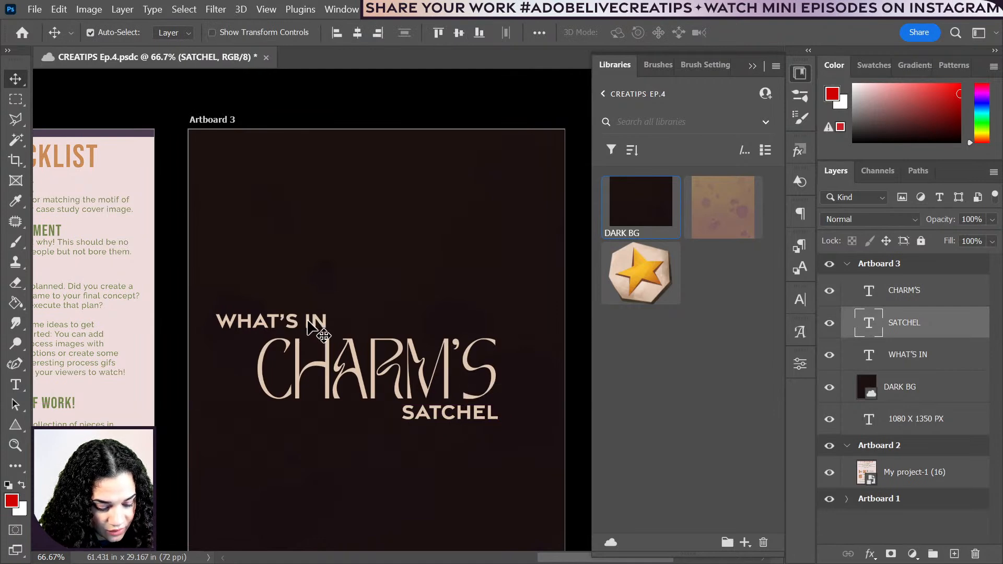
{"action": "left_click_drag", "start_coordinate": [304, 322], "coordinate": [344, 324]}
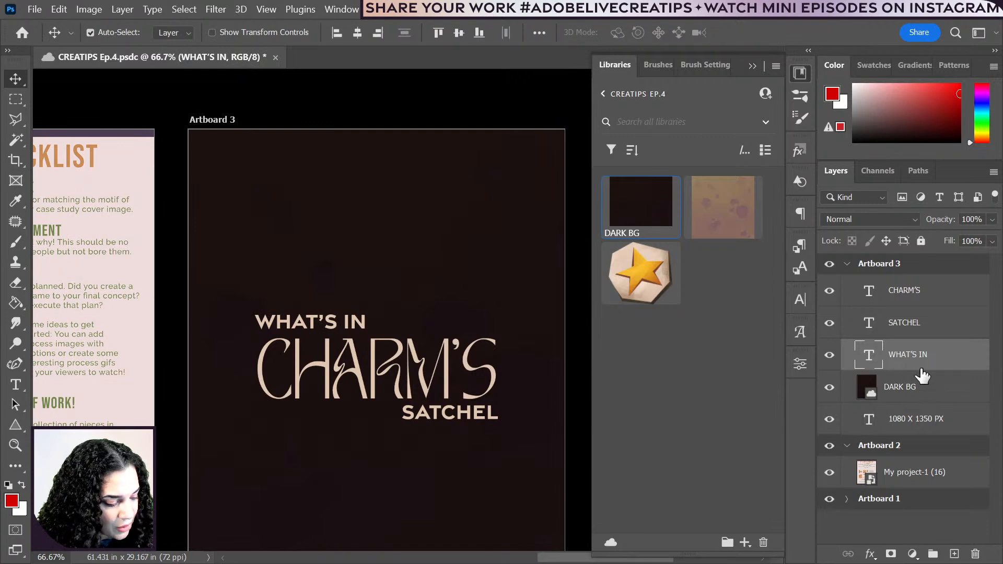
- Duplicate the three title text layers and move the copies straight up near the top of Artboard 3, at about Y 237 px
{"action": "left_click", "coordinate": [921, 294], "text": "shift"}
{"action": "key", "text": "ctrl+j"}
{"action": "key", "text": "ctrl+t"}
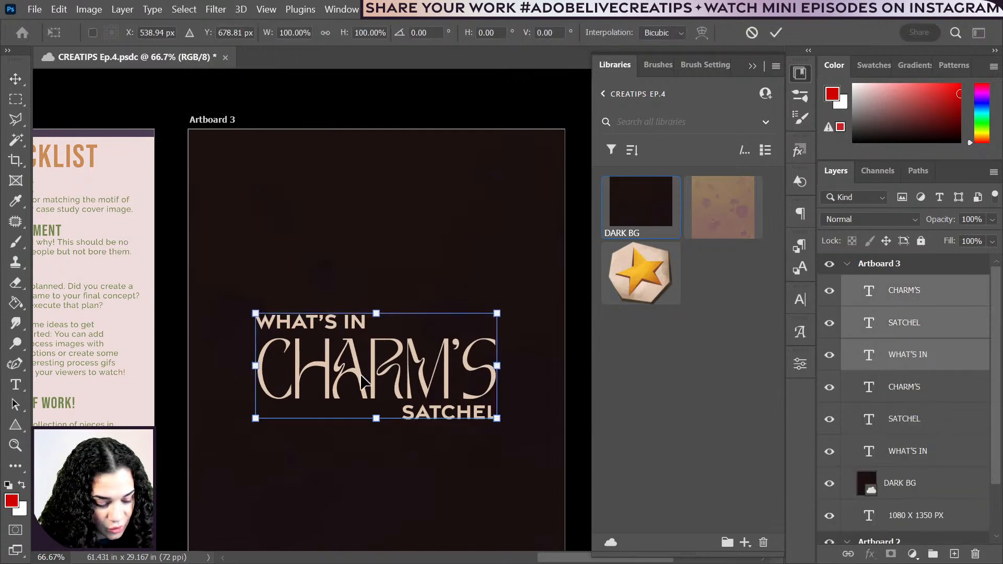
{"action": "left_click_drag", "start_coordinate": [365, 383], "coordinate": [364, 214]}
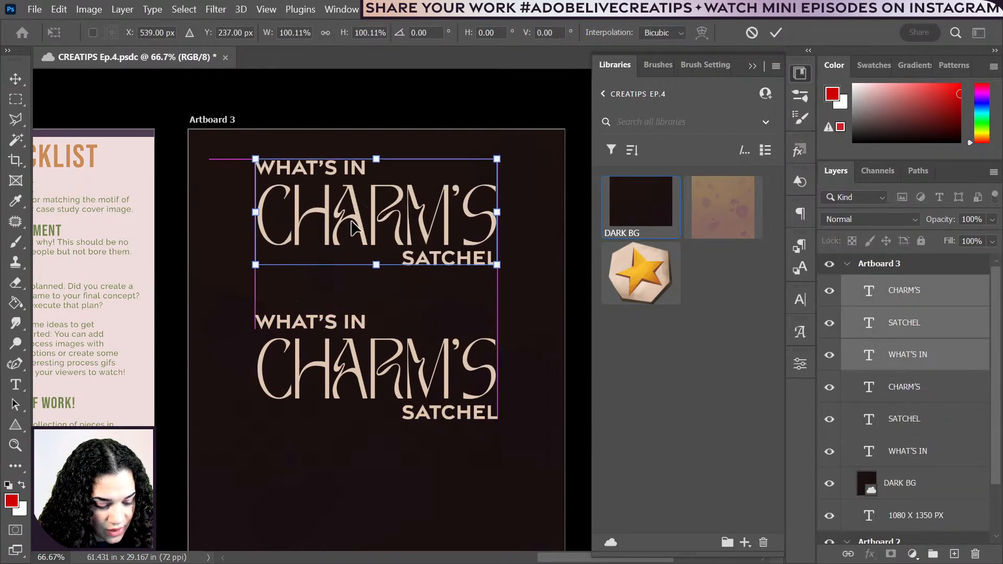
{"action": "key", "text": "Return"}
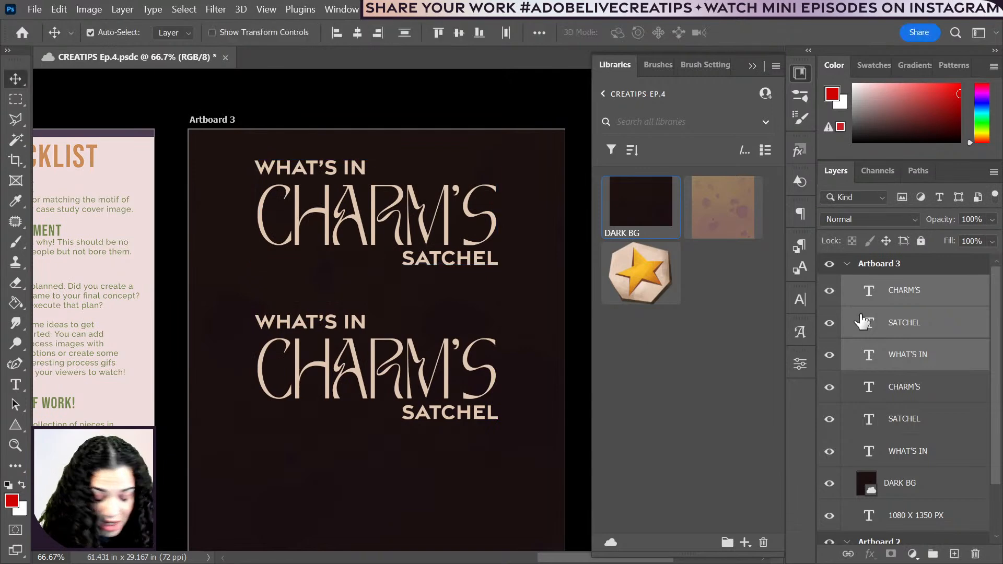
- Group the three upper title text layers, and put the three original title layers into a second group
{"action": "key", "text": "ctrl+g"}
{"action": "left_click", "coordinate": [917, 316]}
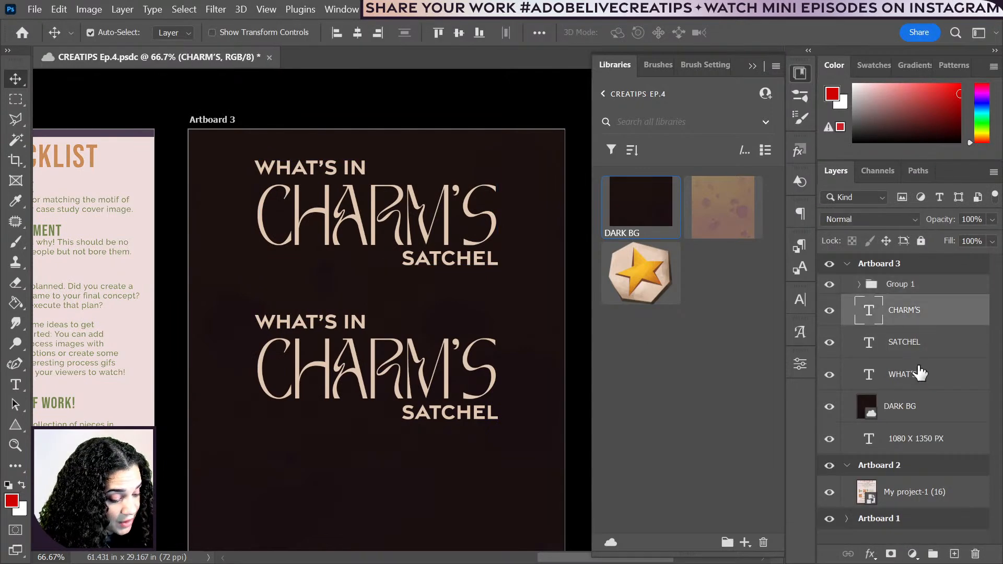
{"action": "left_click", "coordinate": [922, 380], "text": "shift"}
{"action": "key", "text": "ctrl+g"}
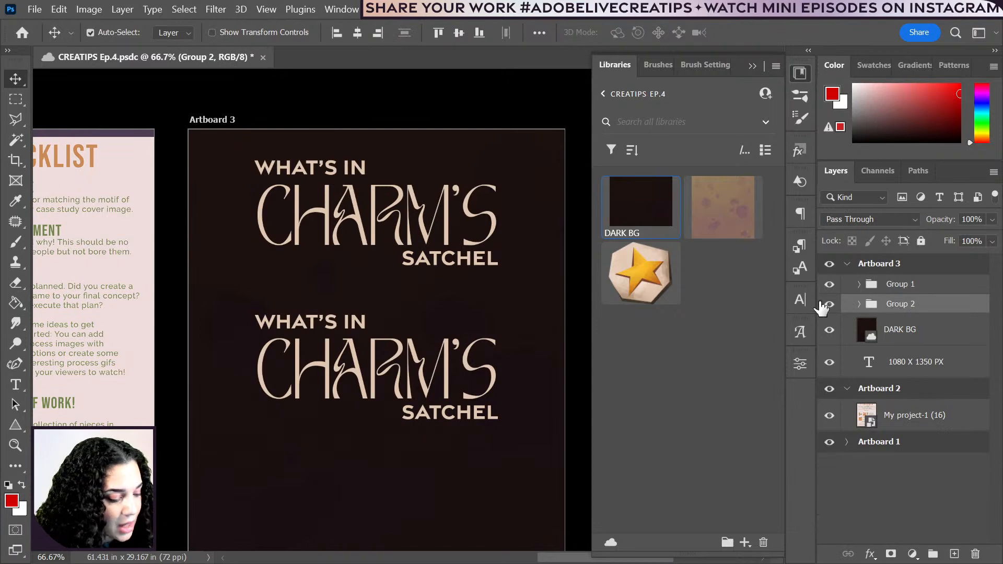
- Change the font of CHARM'S in the upper title copy to Leviathan
{"action": "left_click", "coordinate": [359, 223]}
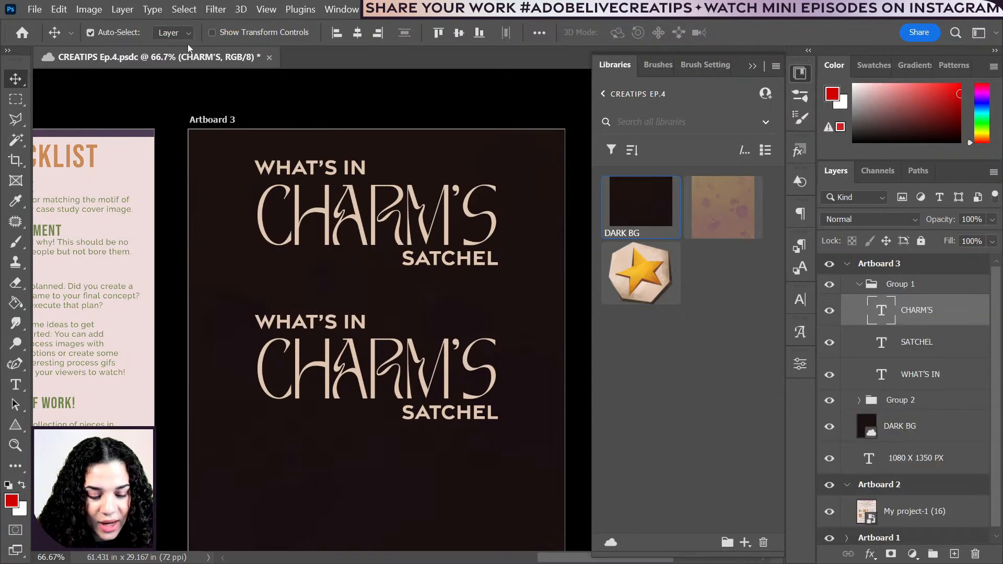
{"action": "key", "text": "t"}
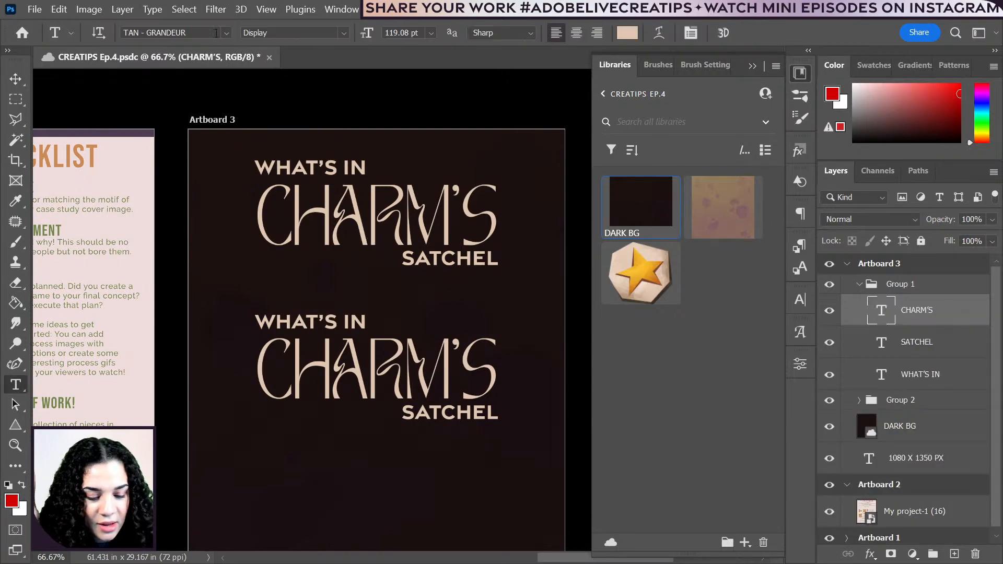
{"action": "left_click", "coordinate": [227, 35]}
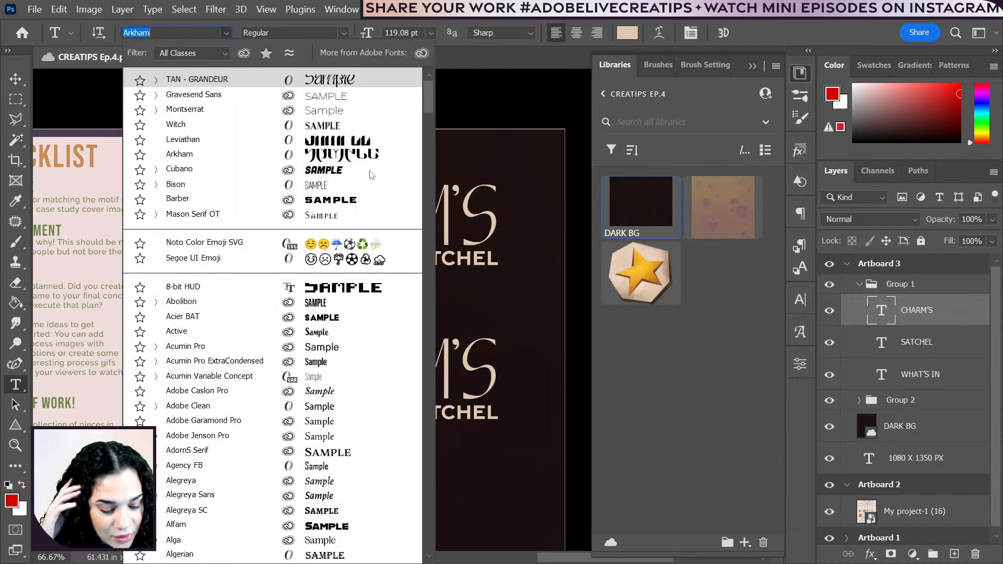
{"action": "left_click", "coordinate": [353, 141]}
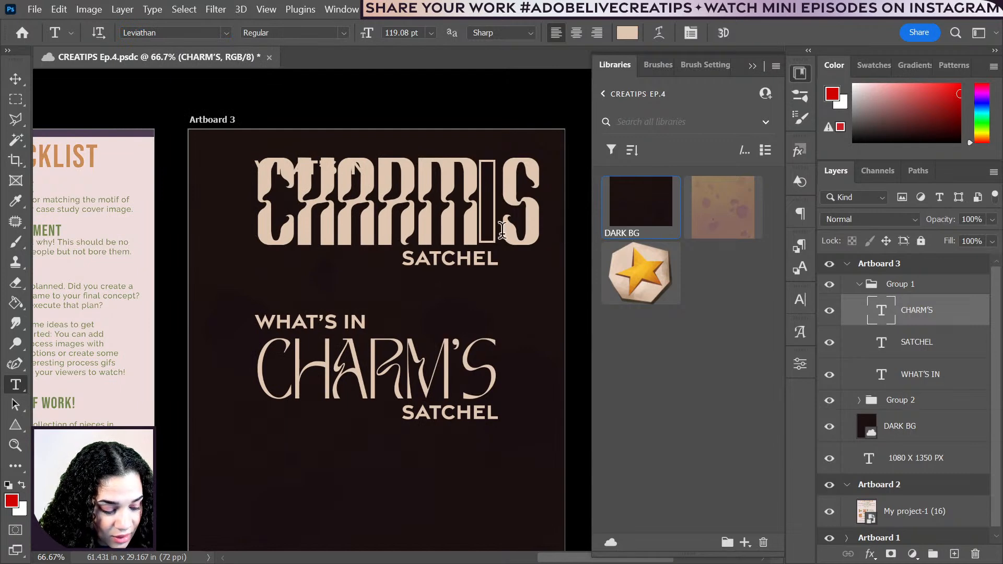
- Change the font of the apostrophe in the upper CHARM'S to TAN - GRANDEUR
{"action": "left_click_drag", "start_coordinate": [501, 229], "coordinate": [471, 223]}
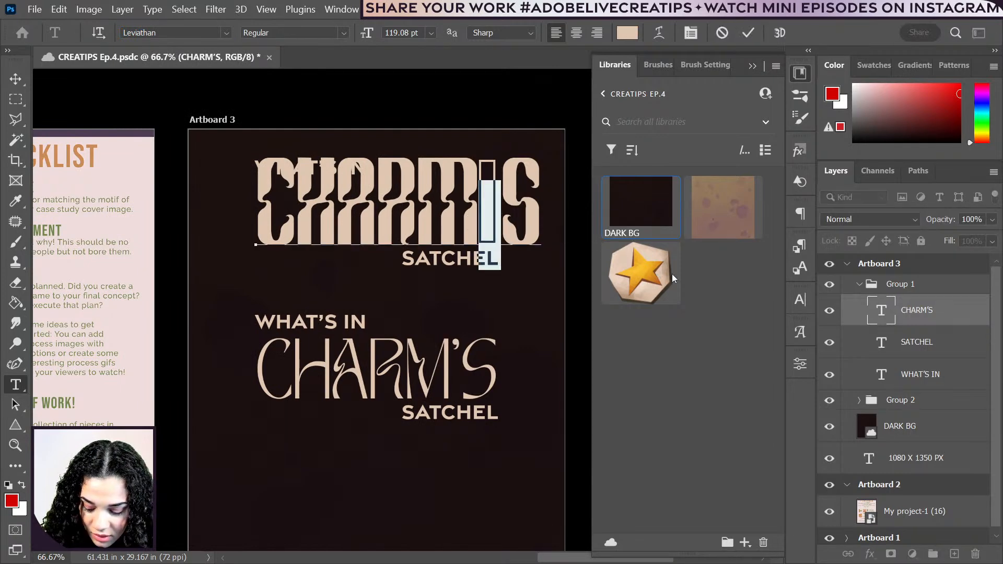
{"action": "left_click", "coordinate": [228, 33]}
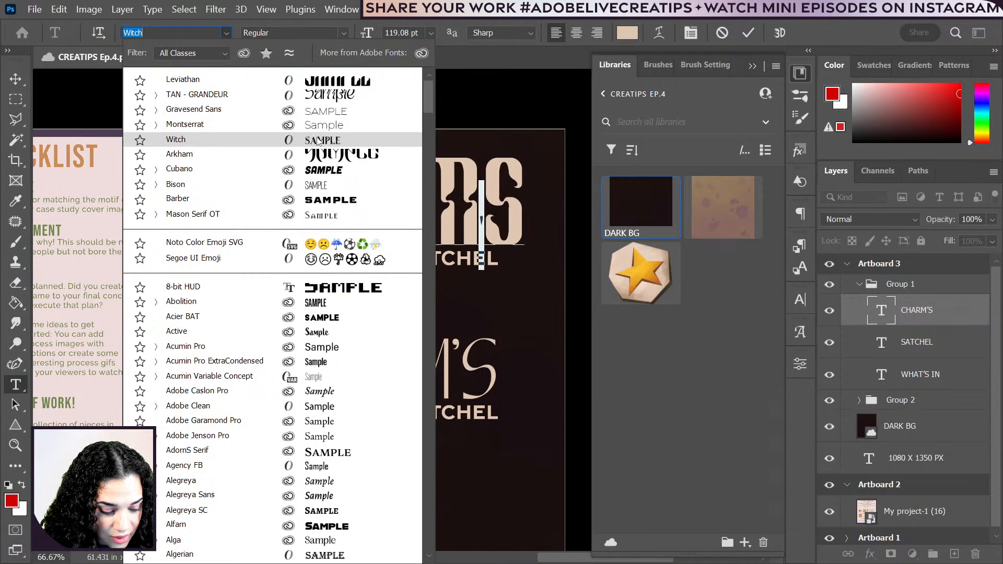
{"action": "left_click", "coordinate": [320, 110]}
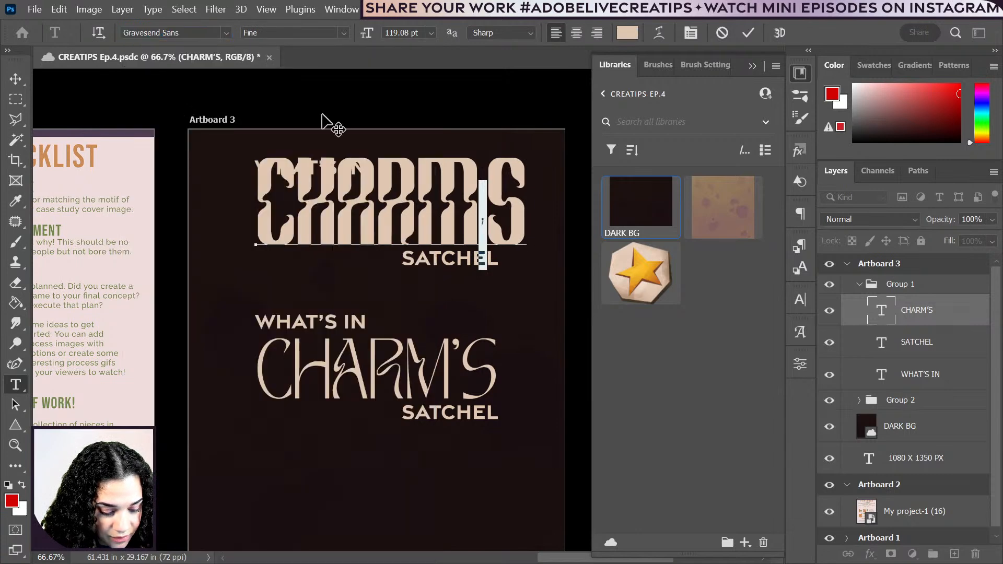
{"action": "left_click", "coordinate": [226, 33]}
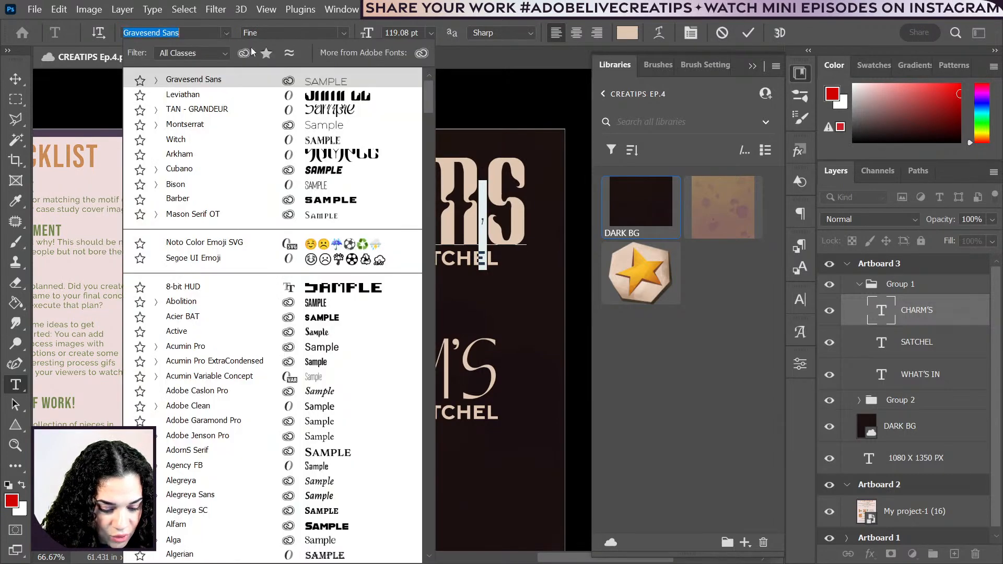
{"action": "left_click", "coordinate": [364, 112]}
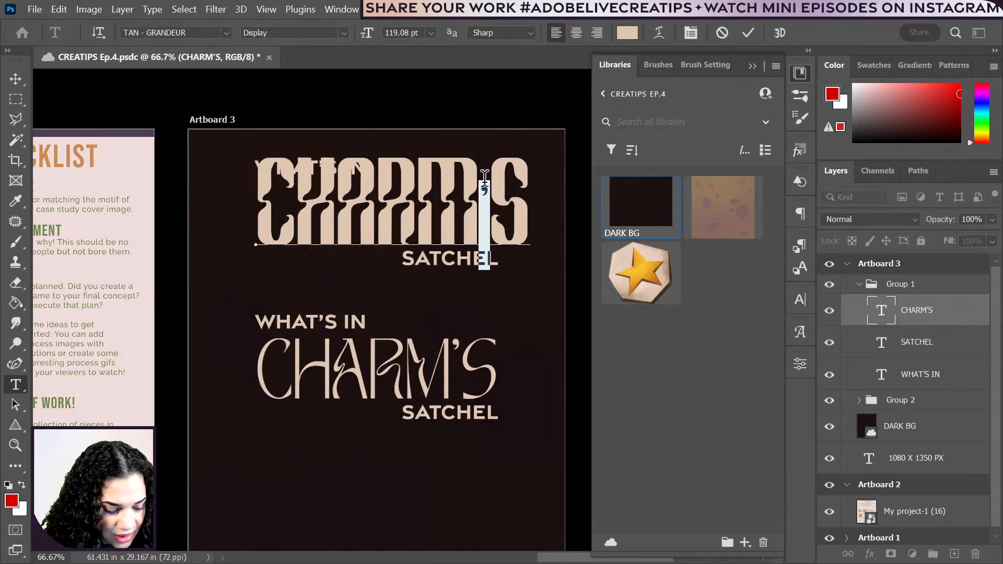
- Set the font size of the apostrophe in the upper CHARM'S to 172 pt and commit the text edit
{"action": "left_click", "coordinate": [800, 365]}
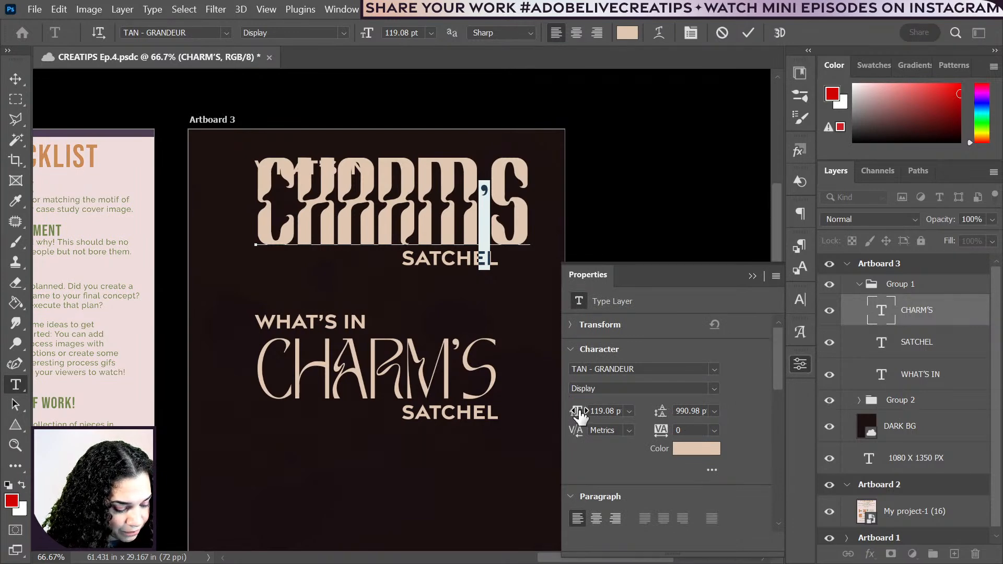
{"action": "left_click_drag", "start_coordinate": [580, 416], "coordinate": [622, 413]}
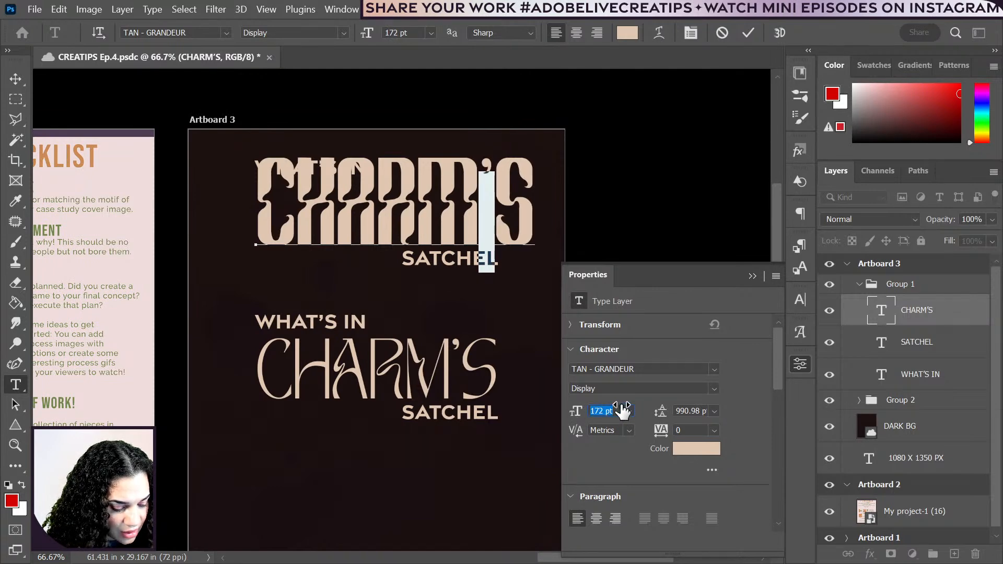
{"action": "left_click", "coordinate": [967, 317]}
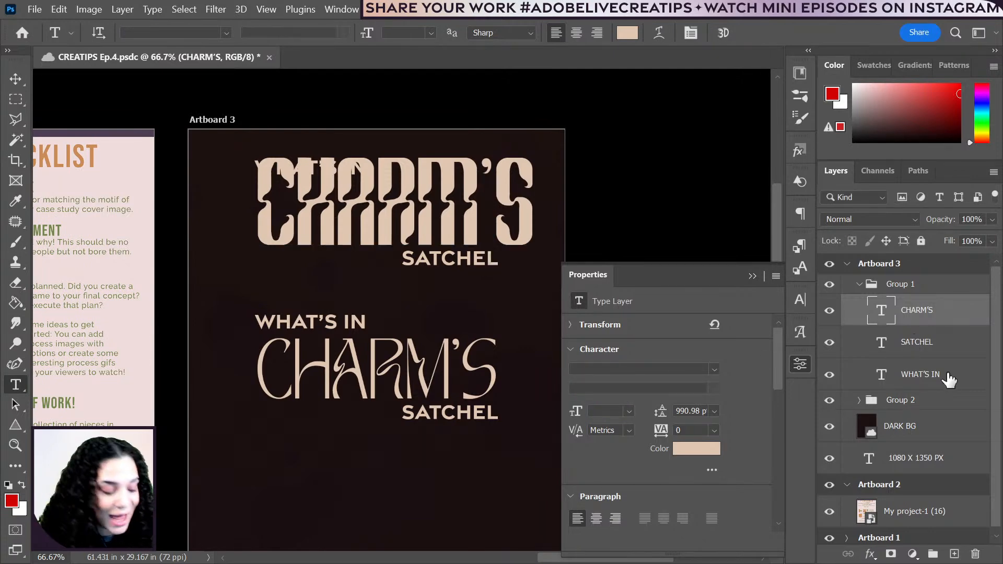
- Scale down the upper CHARM'S proportionally and place it just above SATCHEL with their right edges aligned
{"action": "key", "text": "ctrl+t"}
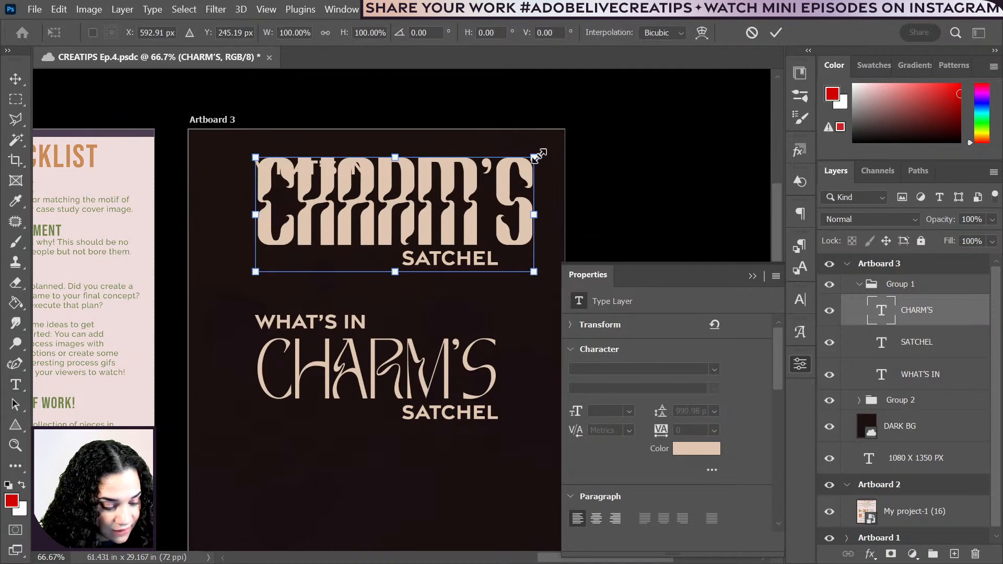
{"action": "left_click_drag", "start_coordinate": [538, 154], "coordinate": [512, 179]}
{"action": "left_click_drag", "start_coordinate": [480, 214], "coordinate": [469, 220]}
{"action": "key", "text": "Return"}
- Move the upper WHAT'S IN to the left edge of CHARM'S, leaving a small gap above it
{"action": "key", "text": "t"}
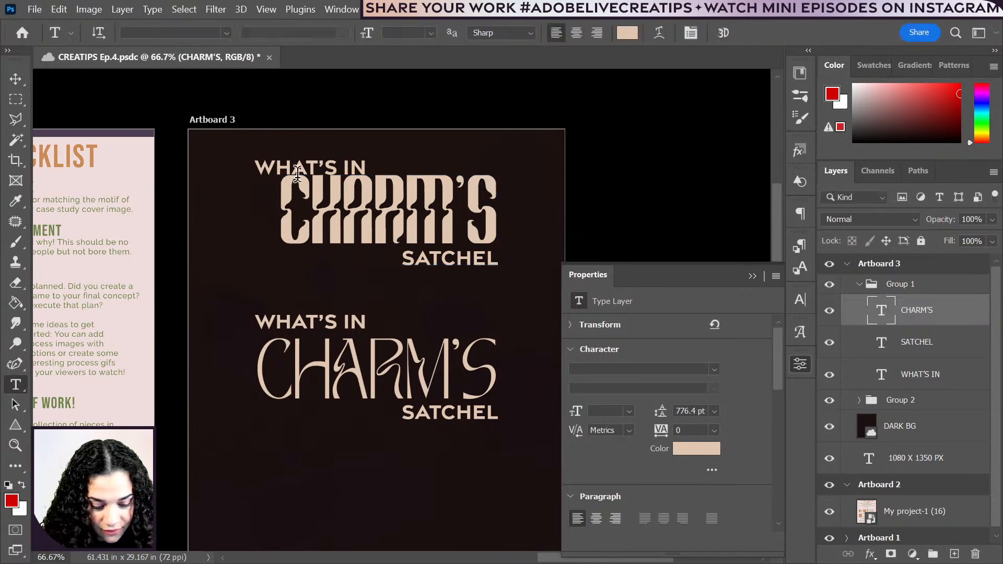
{"action": "key", "text": "v"}
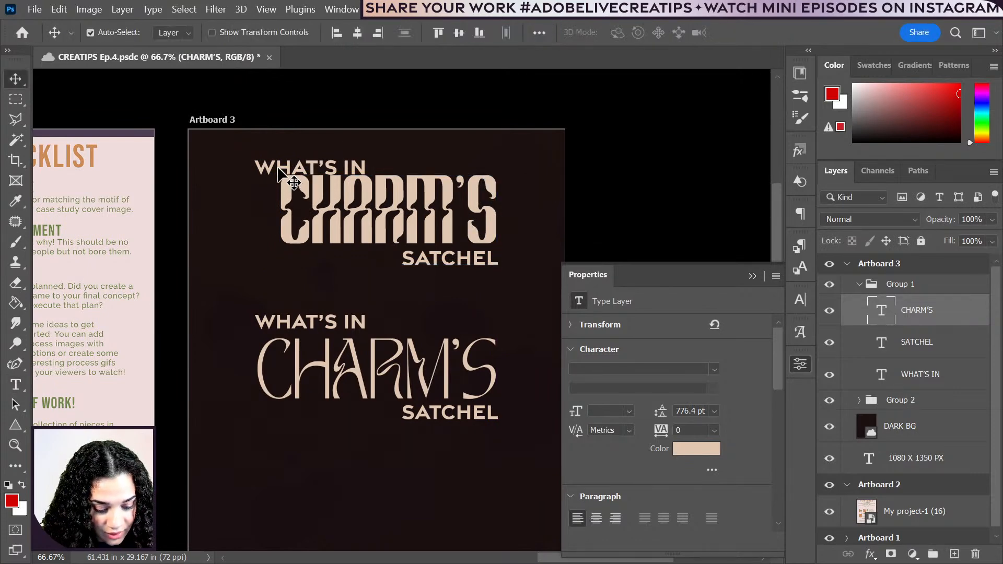
{"action": "left_click_drag", "start_coordinate": [278, 168], "coordinate": [306, 164]}
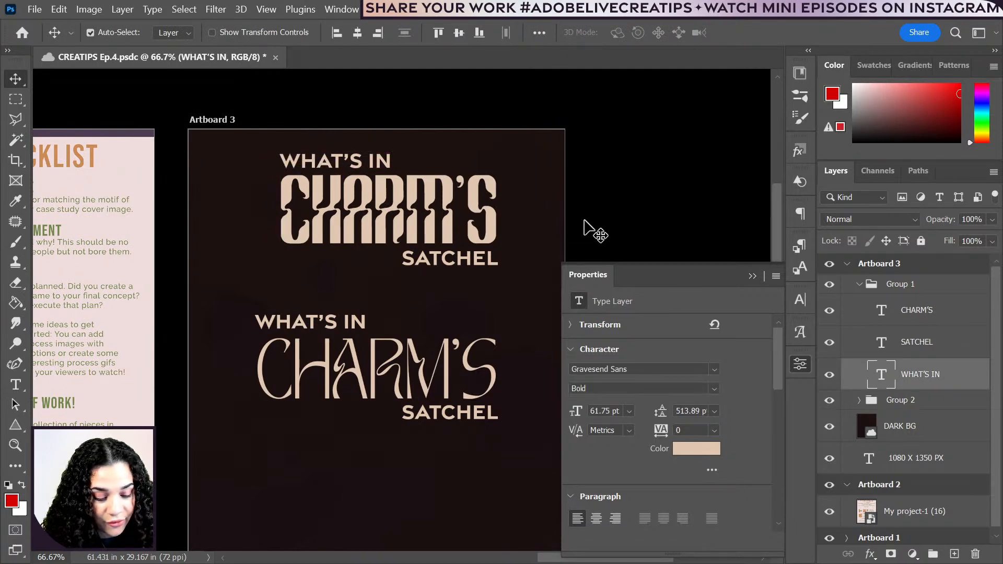
{"action": "key", "text": "Down"}
{"action": "key", "text": "Down"}
{"action": "key", "text": "Down"}
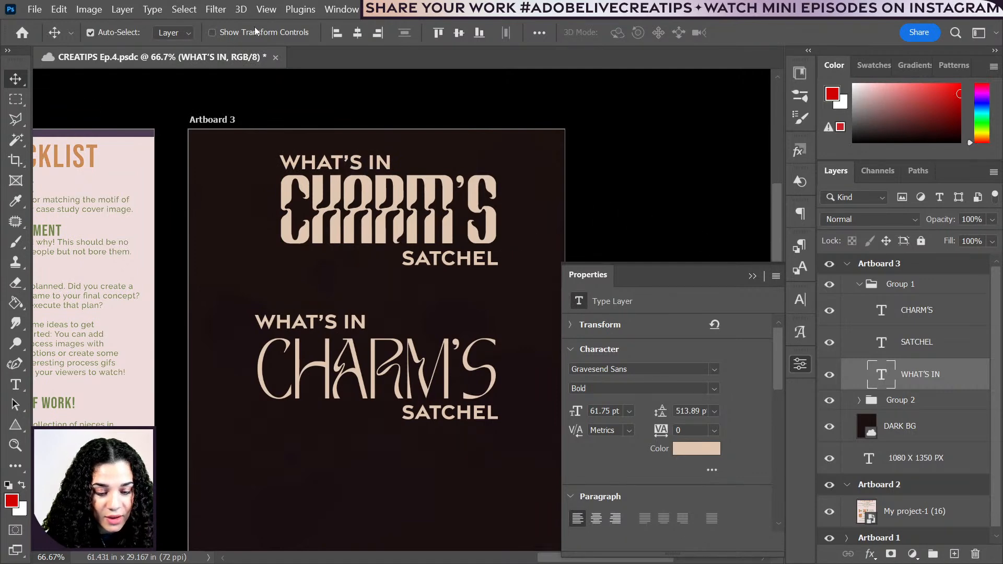
- Set the font style of WHAT'S IN and SATCHEL in the upper title to Light
{"action": "key", "text": "t"}
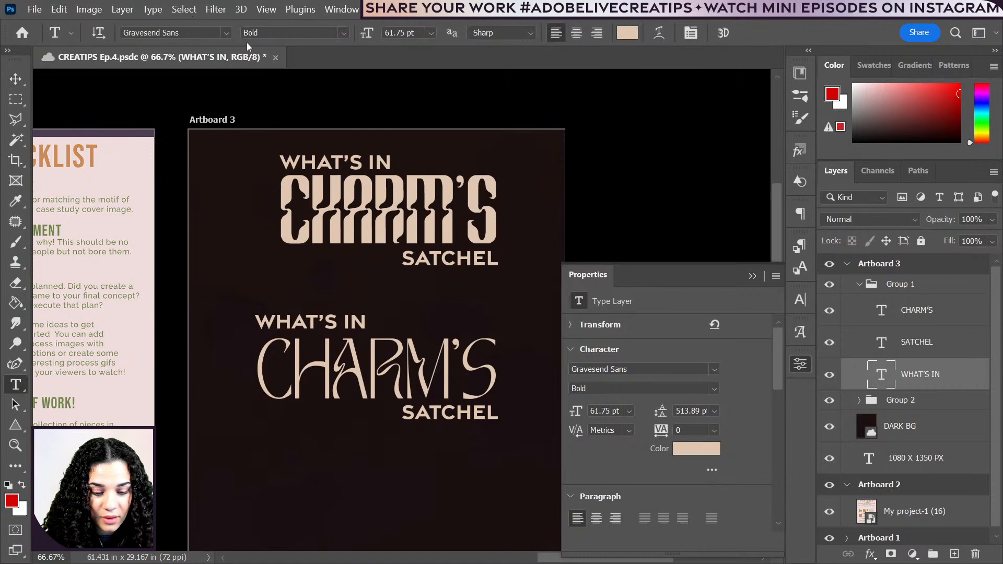
{"action": "left_click", "coordinate": [343, 33]}
{"action": "left_click", "coordinate": [329, 61]}
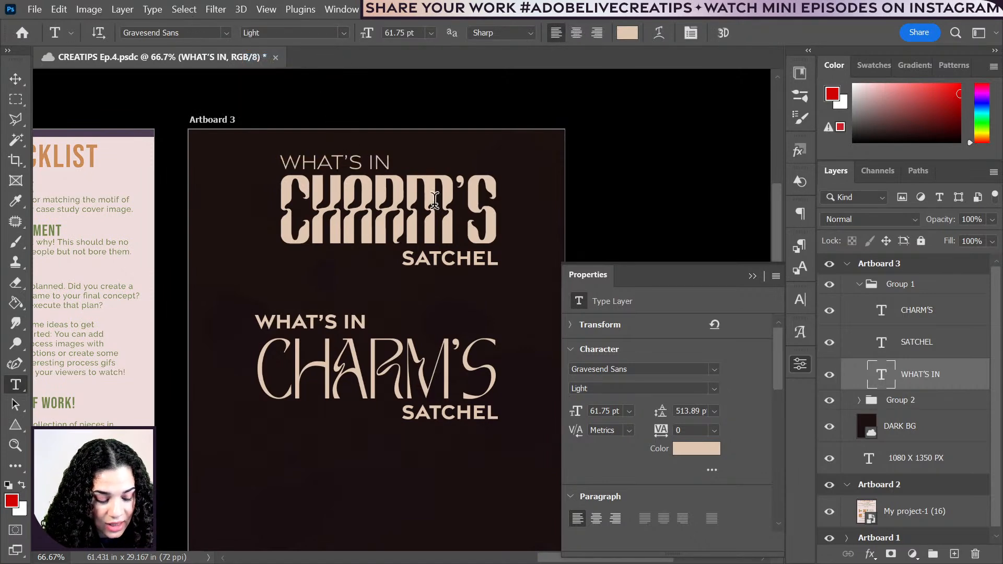
{"action": "left_click", "coordinate": [925, 342]}
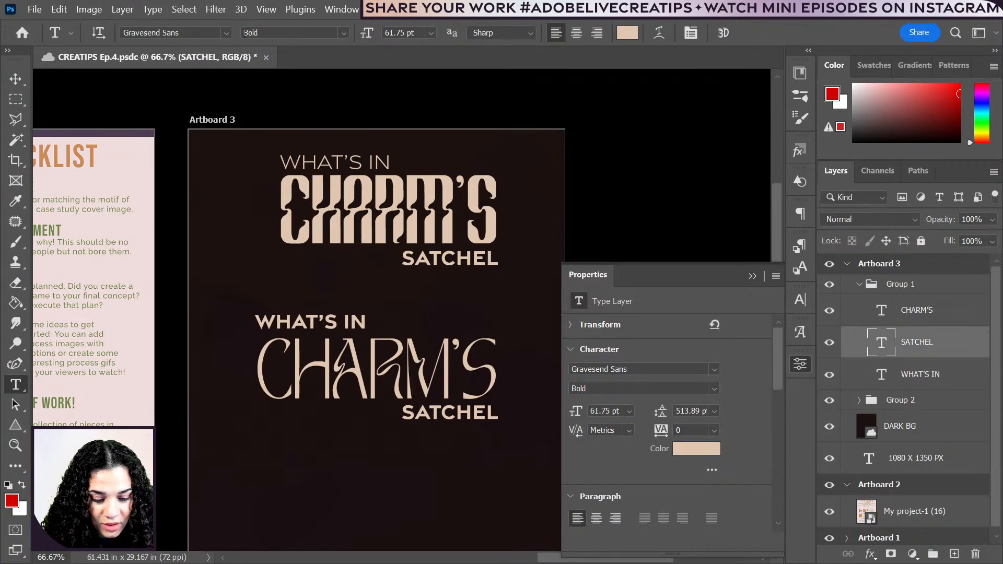
{"action": "left_click", "coordinate": [340, 36]}
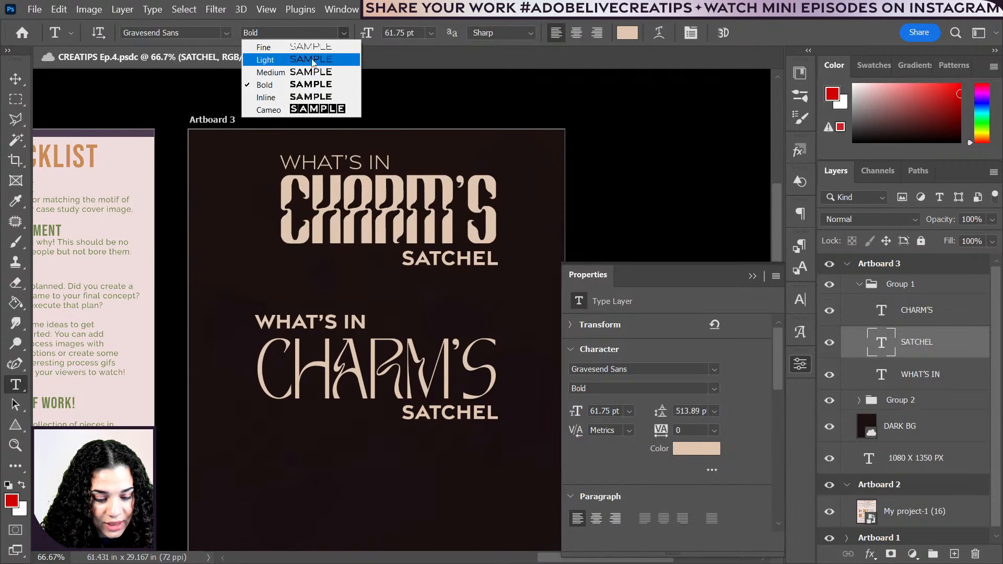
{"action": "left_click", "coordinate": [312, 61]}
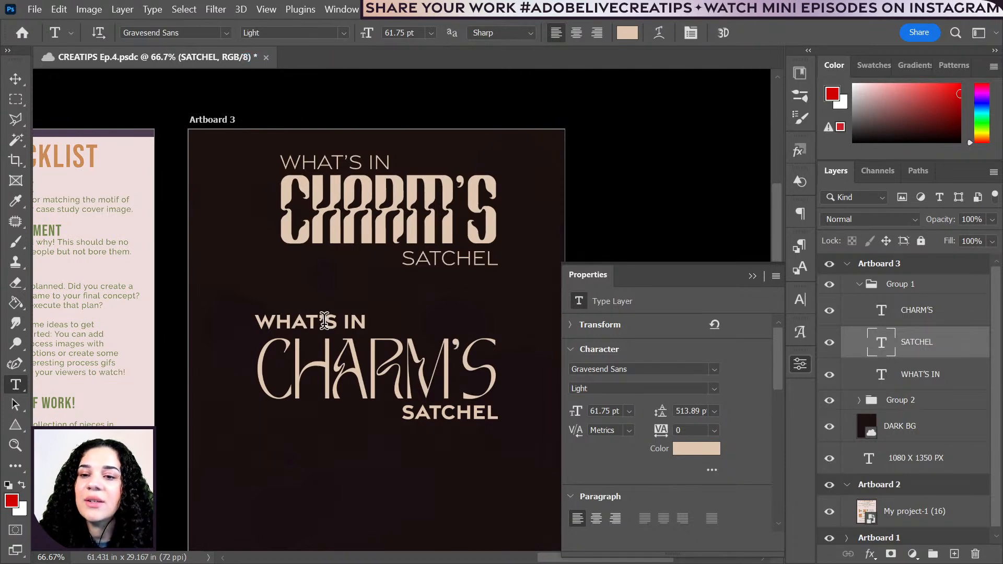
- Collapse Group 1 and hide it so that only the lower title is displayed
{"action": "left_click", "coordinate": [329, 317]}
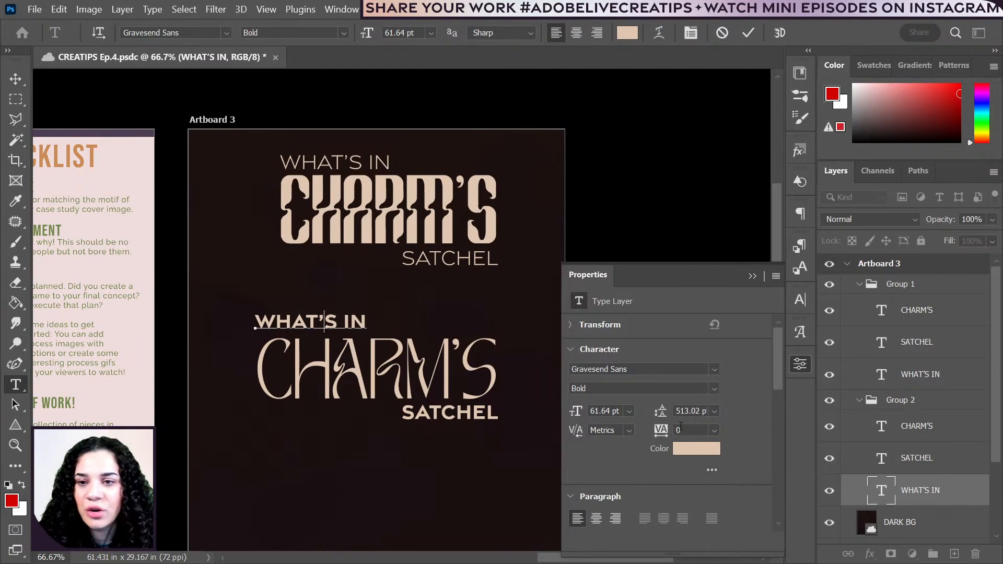
{"action": "left_click", "coordinate": [948, 492]}
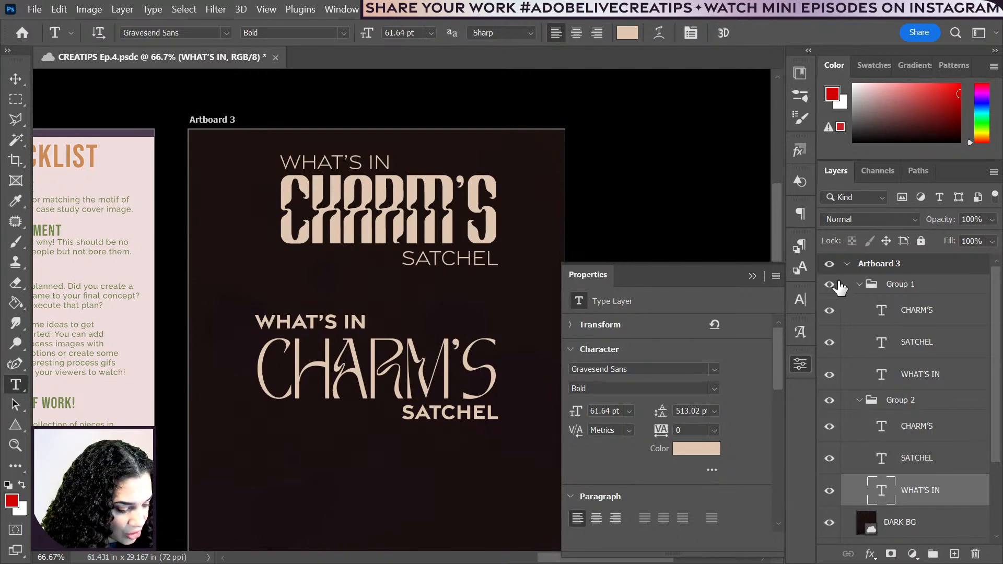
{"action": "left_click", "coordinate": [859, 284]}
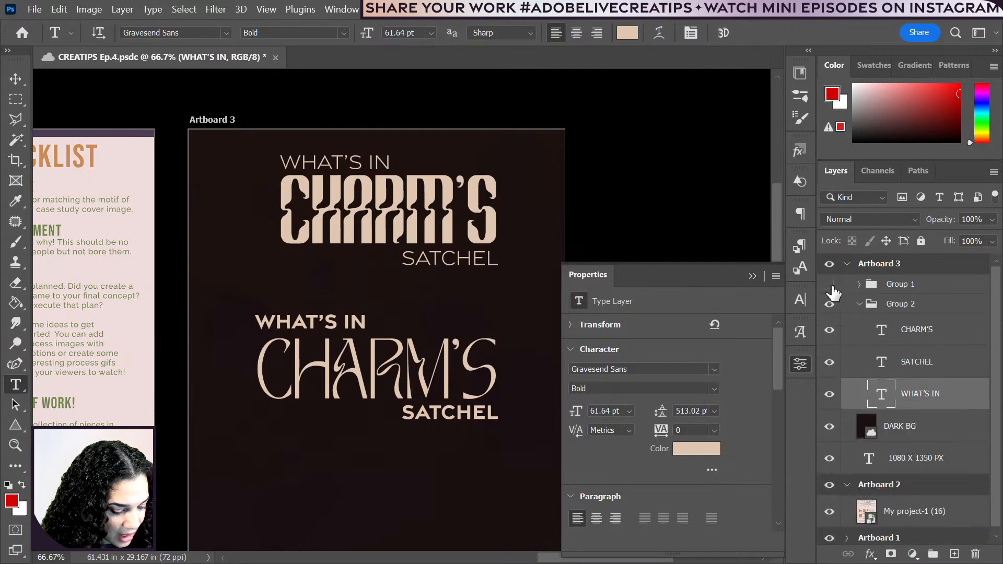
{"action": "left_click", "coordinate": [830, 285]}
- Set the font style of SATCHEL and WHAT'S IN in Group 2 to Light
{"action": "left_click", "coordinate": [957, 335]}
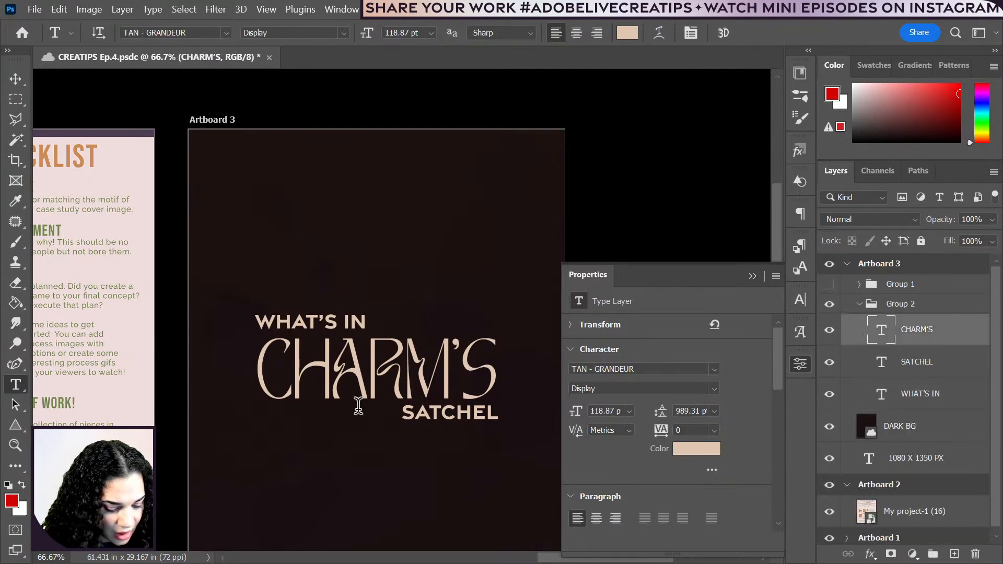
{"action": "left_click", "coordinate": [428, 413]}
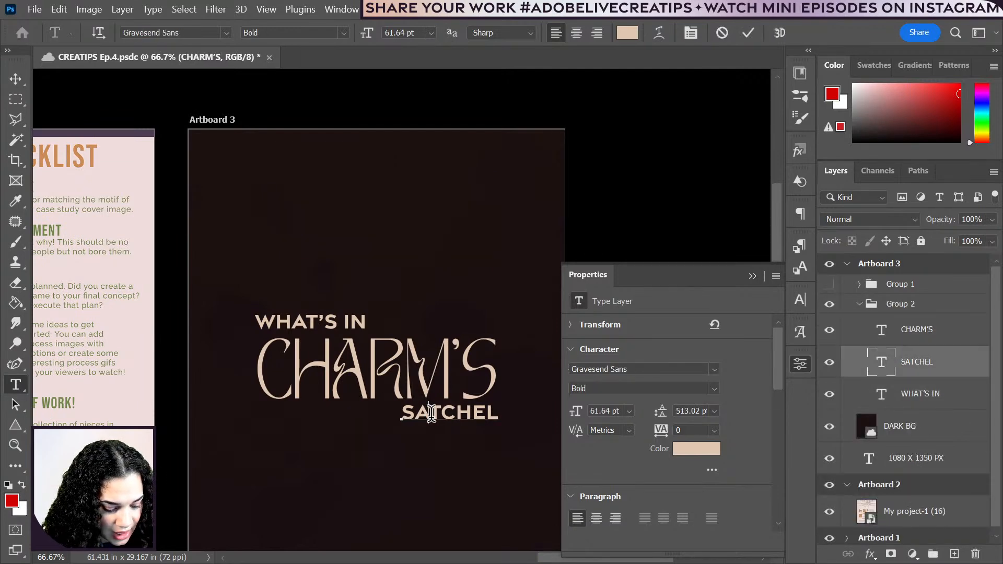
{"action": "left_click", "coordinate": [932, 372]}
{"action": "left_click", "coordinate": [344, 34]}
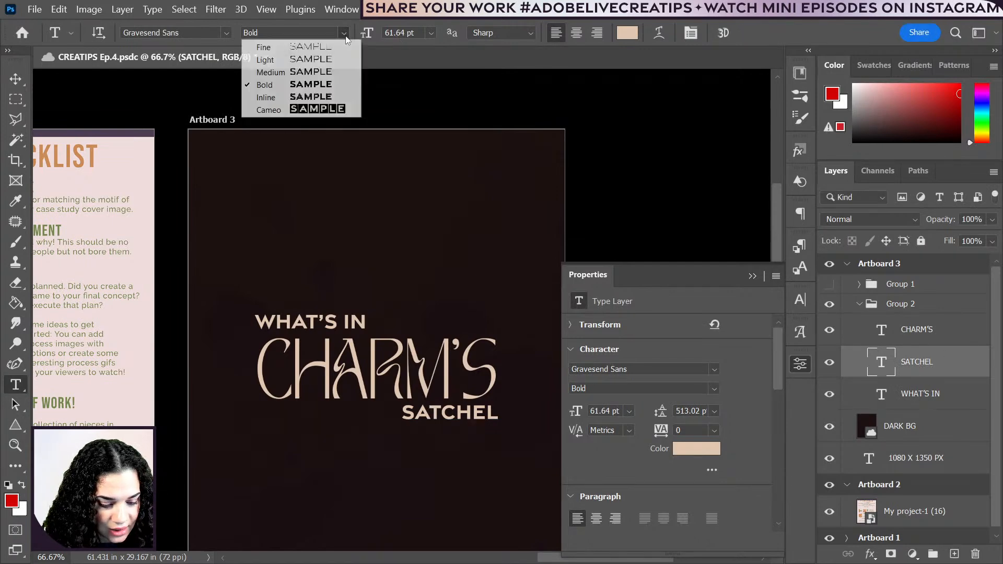
{"action": "left_click", "coordinate": [265, 59]}
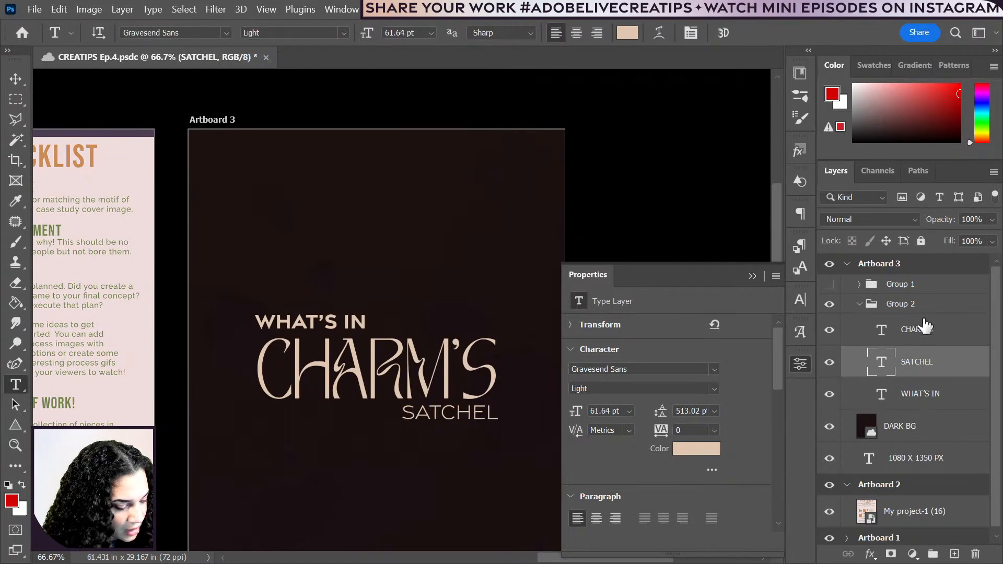
{"action": "left_click", "coordinate": [935, 396]}
{"action": "left_click", "coordinate": [343, 34]}
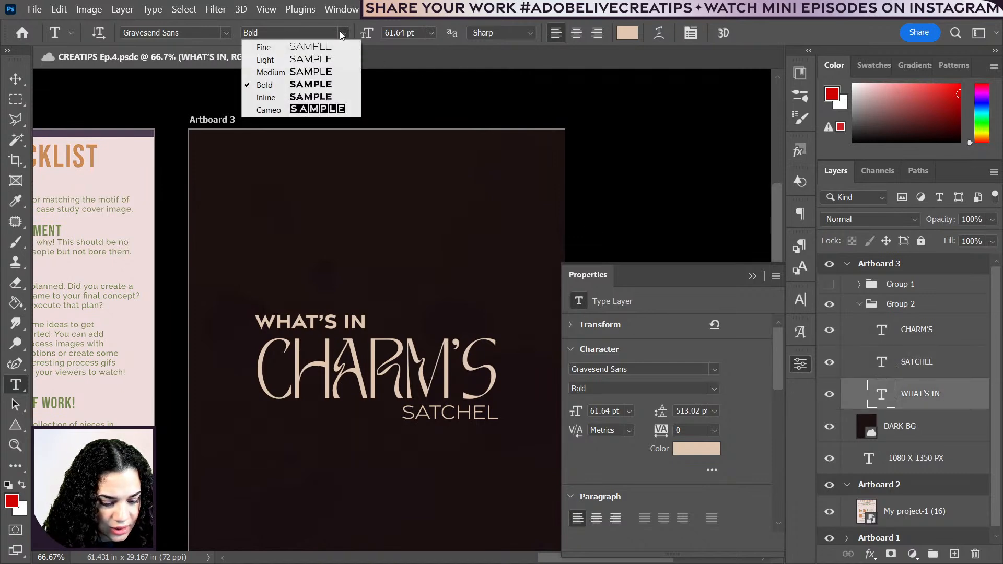
{"action": "left_click", "coordinate": [266, 60]}
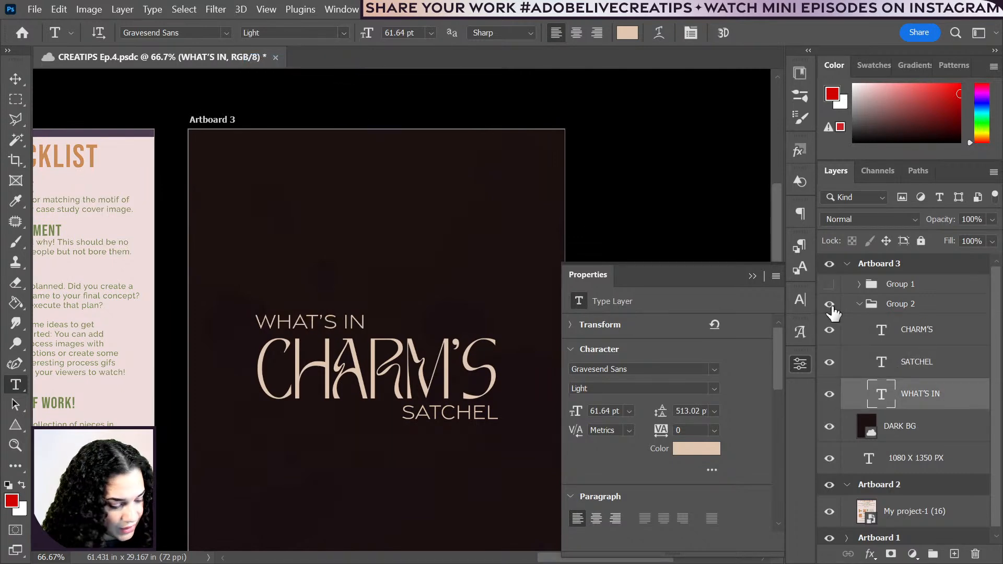
- Move WHAT'S IN in Group 2 slightly down and right to align with the left edge of CHARM'S
{"action": "left_click", "coordinate": [940, 310]}
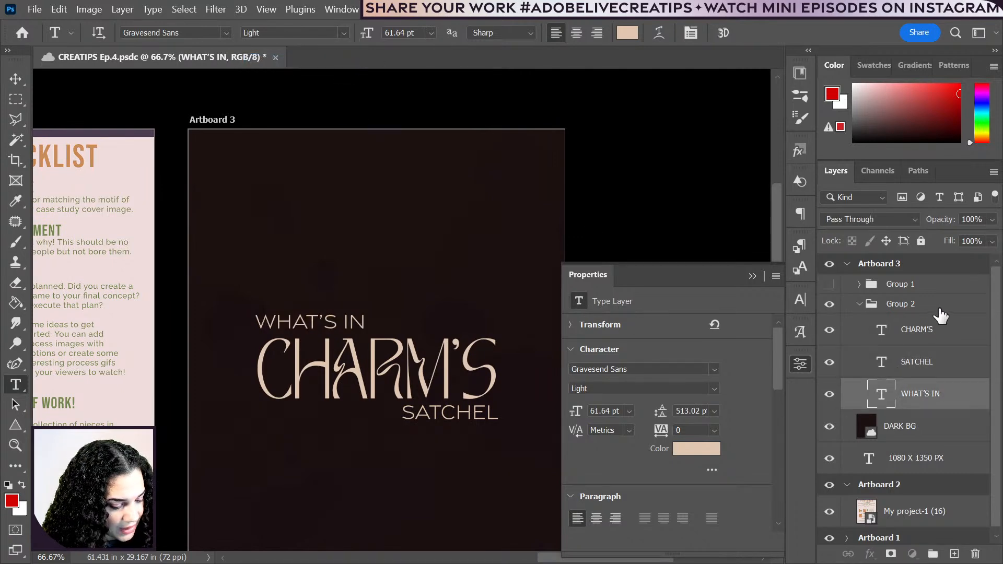
{"action": "left_click", "coordinate": [929, 335]}
{"action": "key", "text": "v"}
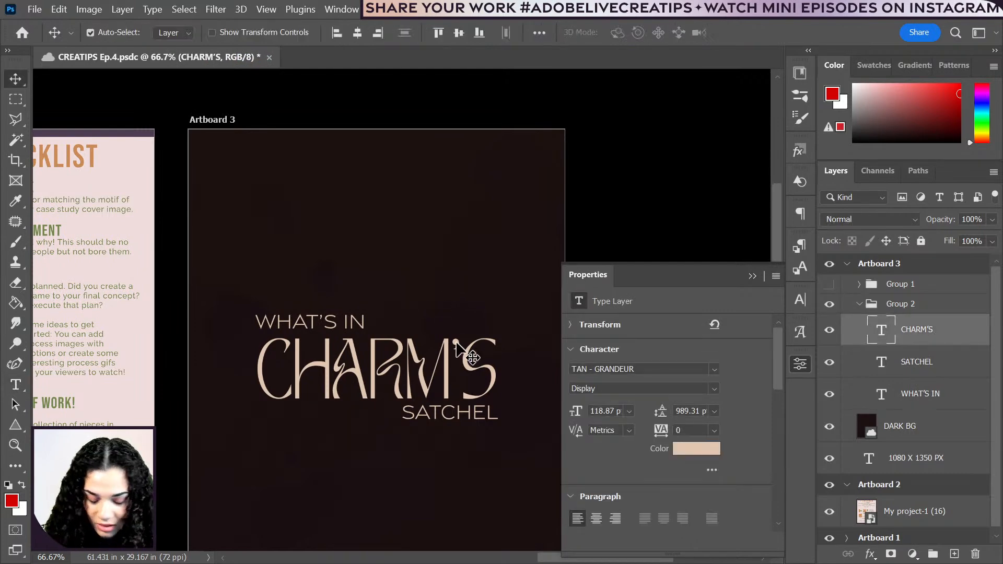
{"action": "left_click_drag", "start_coordinate": [415, 360], "coordinate": [418, 359]}
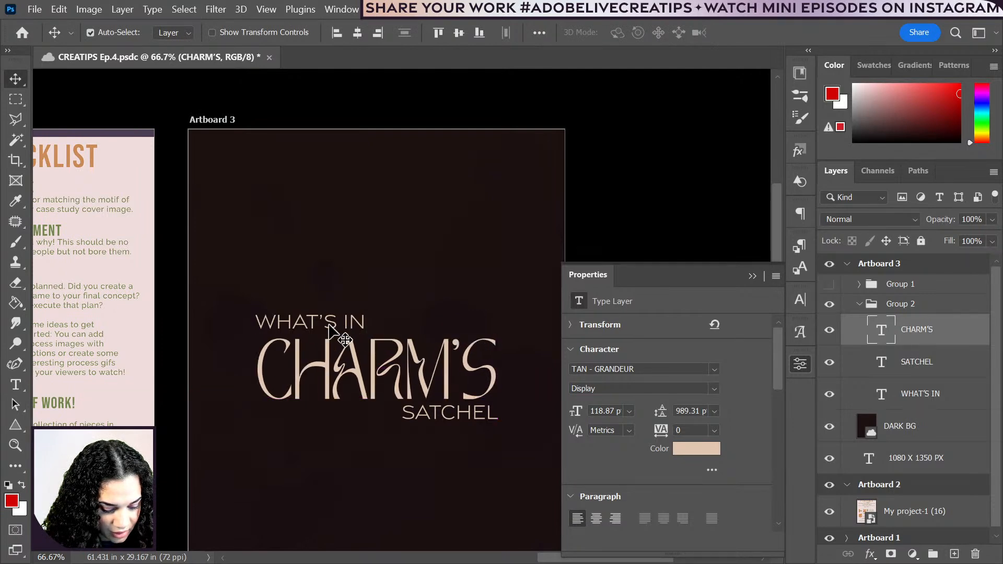
{"action": "left_click_drag", "start_coordinate": [328, 325], "coordinate": [335, 337]}
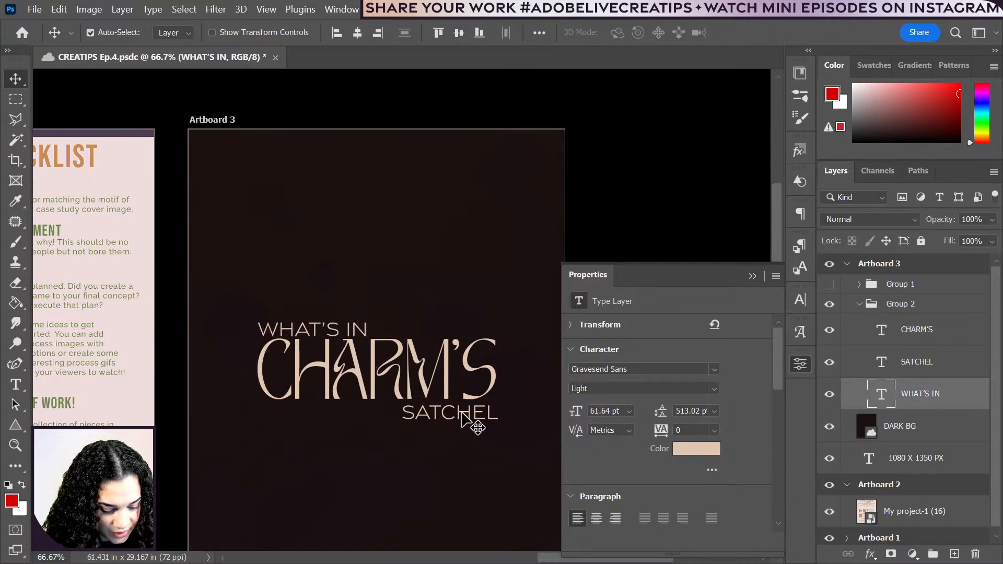
{"action": "left_click_drag", "start_coordinate": [461, 414], "coordinate": [462, 415]}
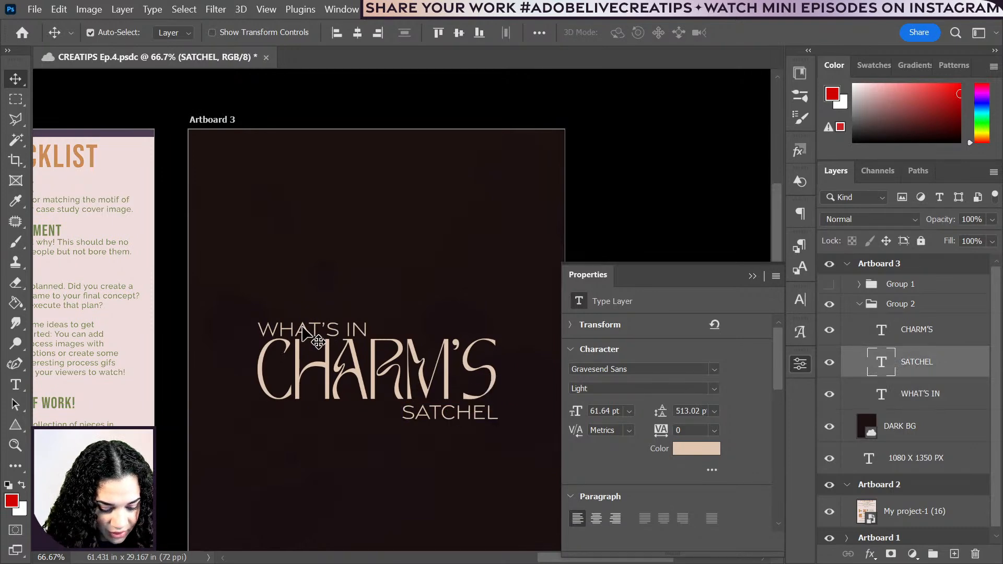
- Nudge WHAT'S IN up about 15 px to widen its gap to CHARM'S, and select Group 2
{"action": "left_click", "coordinate": [306, 329]}
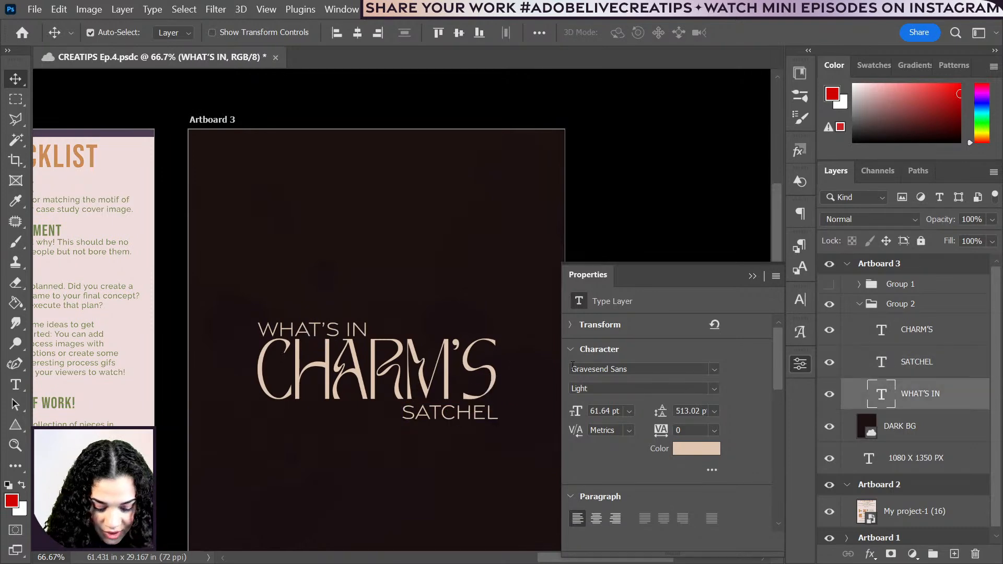
{"action": "key", "text": "Up"}
{"action": "key", "text": "Up"}
{"action": "key", "text": "Up"}
{"action": "key", "text": "Up"}
{"action": "key", "text": "Up"}
{"action": "key", "text": "Up"}
{"action": "key", "text": "Up"}
{"action": "key", "text": "Up"}
{"action": "key", "text": "Up"}
{"action": "key", "text": "Up"}
{"action": "key", "text": "Up"}
{"action": "key", "text": "Up"}
{"action": "key", "text": "Up"}
{"action": "key", "text": "Up"}
{"action": "key", "text": "Up"}
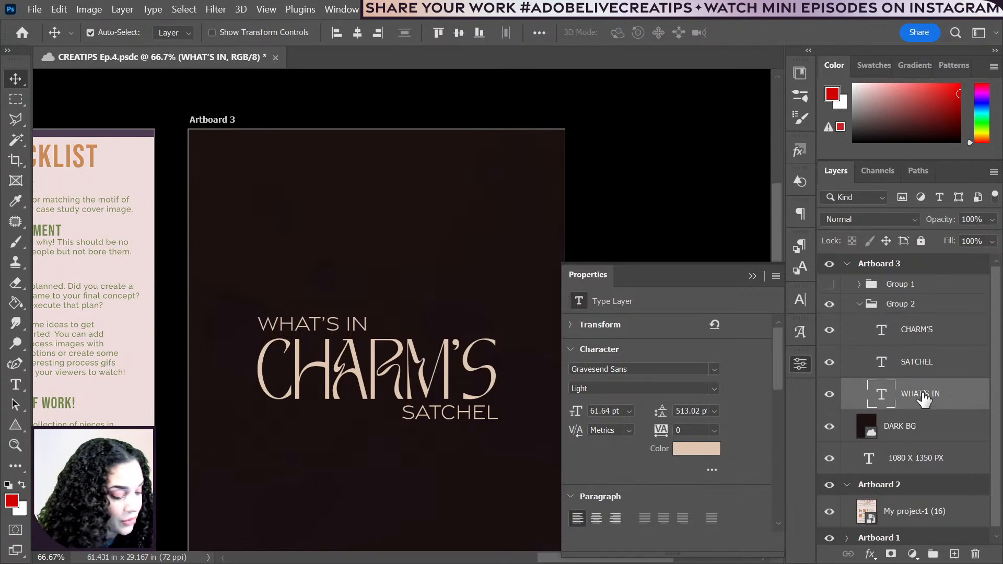
{"action": "left_click", "coordinate": [898, 309]}
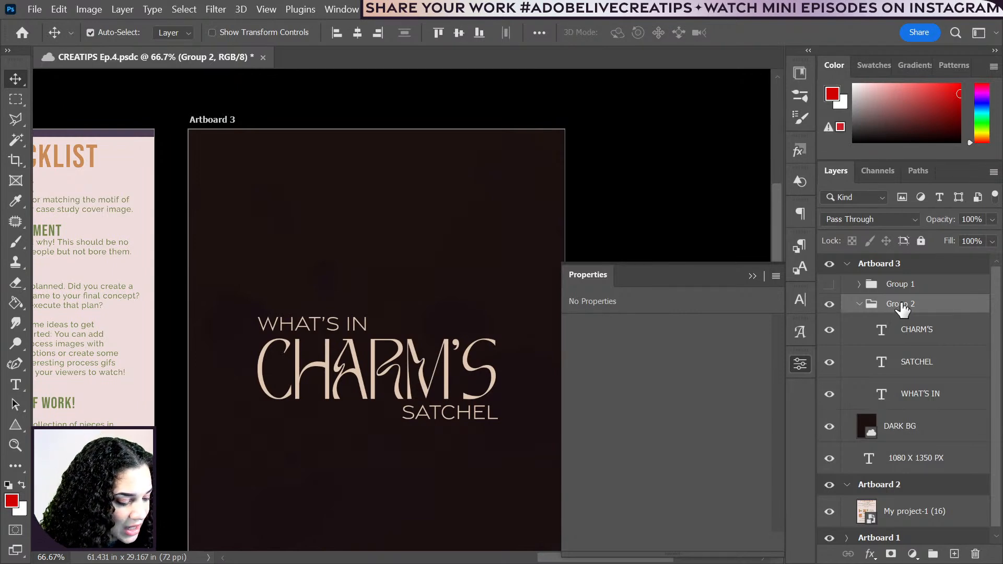
- Rename Group 2 as TITLE
{"action": "double_click", "coordinate": [900, 303]}
{"action": "type", "text": "TITLE"}
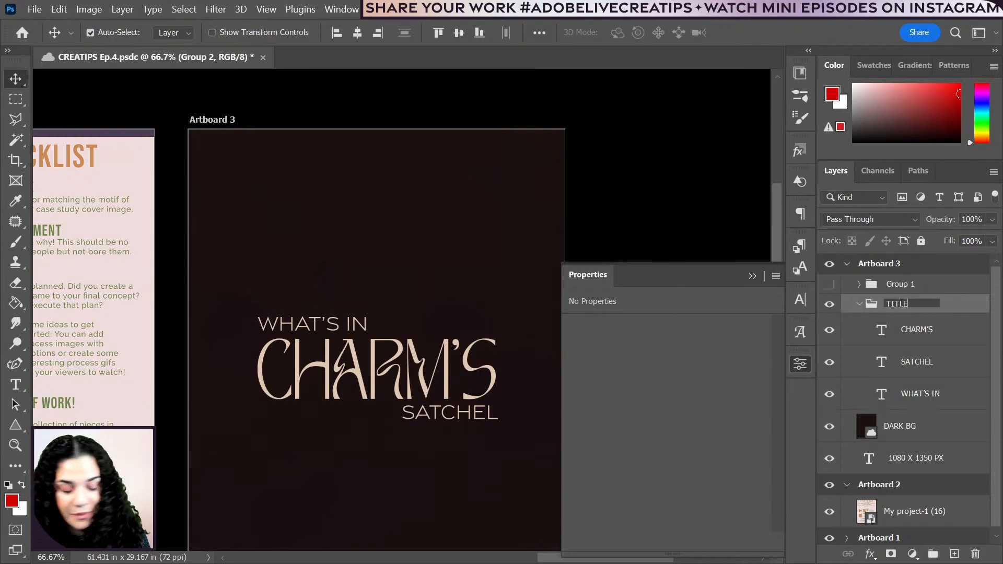
{"action": "key", "text": "Return"}
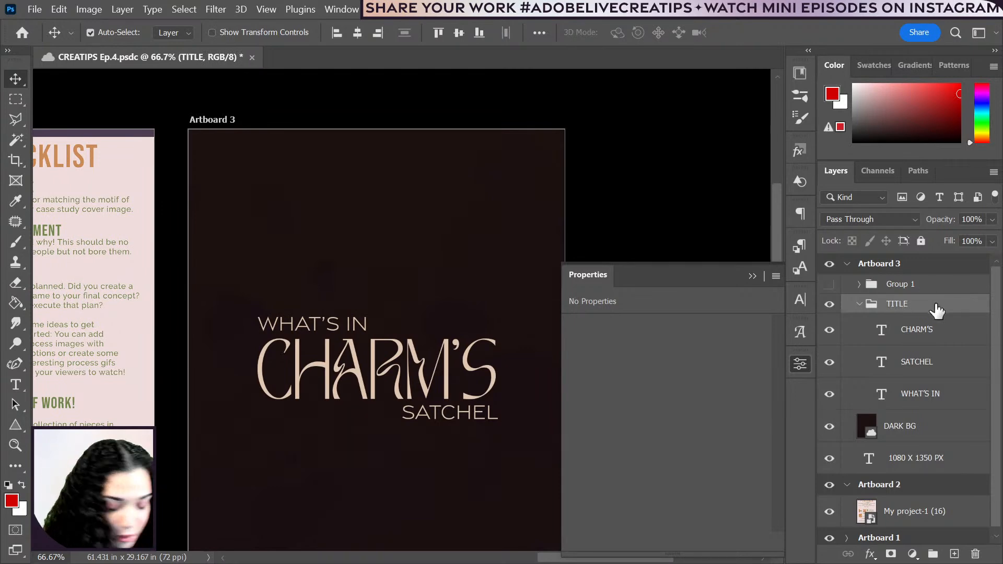
- Enlarge the TITLE group to about 133%, centre it on Artboard 3, and save the document
{"action": "key", "text": "ctrl+t"}
{"action": "left_click_drag", "start_coordinate": [497, 316], "coordinate": [536, 299]}
{"action": "left_click_drag", "start_coordinate": [491, 347], "coordinate": [491, 365]}
{"action": "key", "text": "ctrl+minus"}
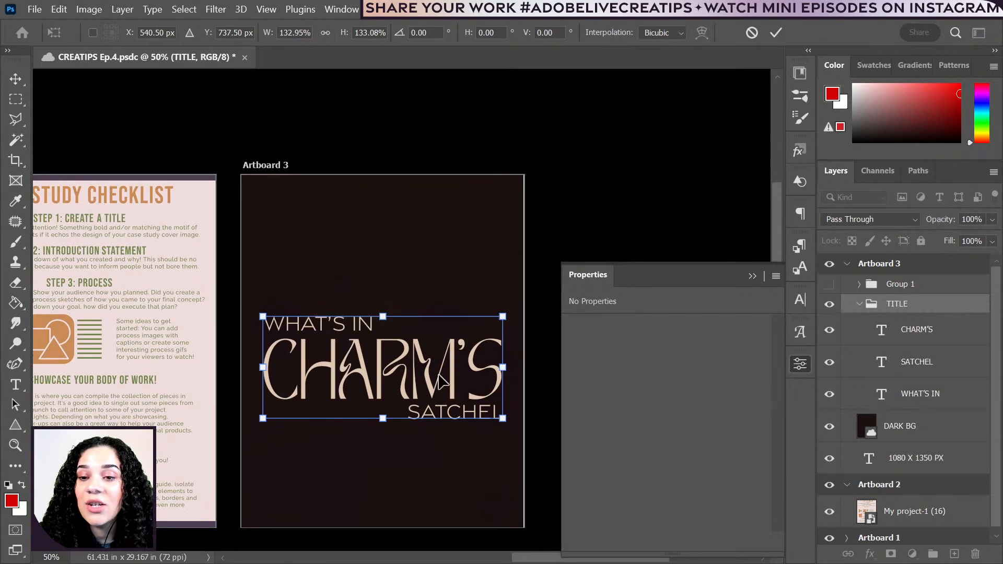
{"action": "left_click_drag", "start_coordinate": [432, 375], "coordinate": [432, 358]}
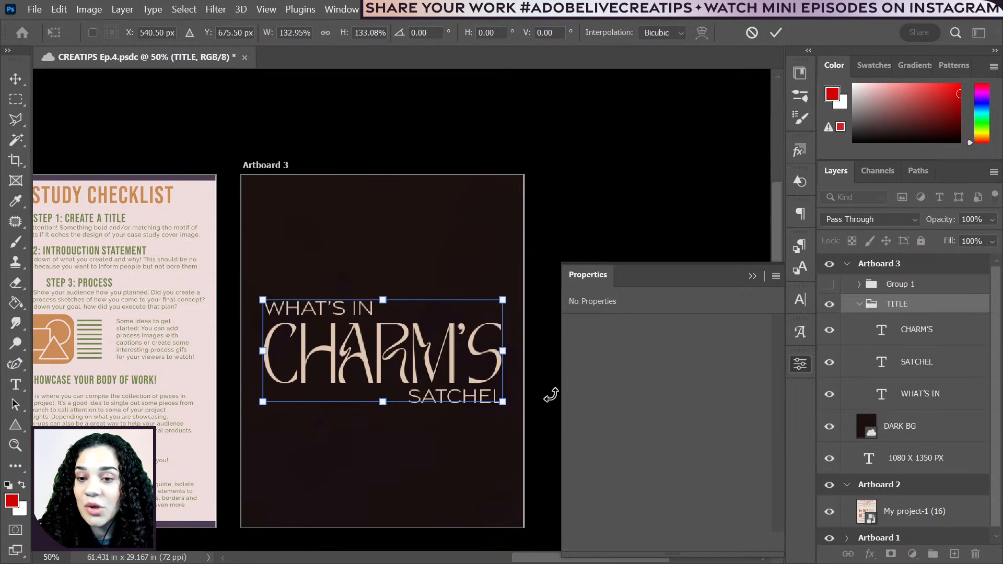
{"action": "left_click", "coordinate": [944, 311]}
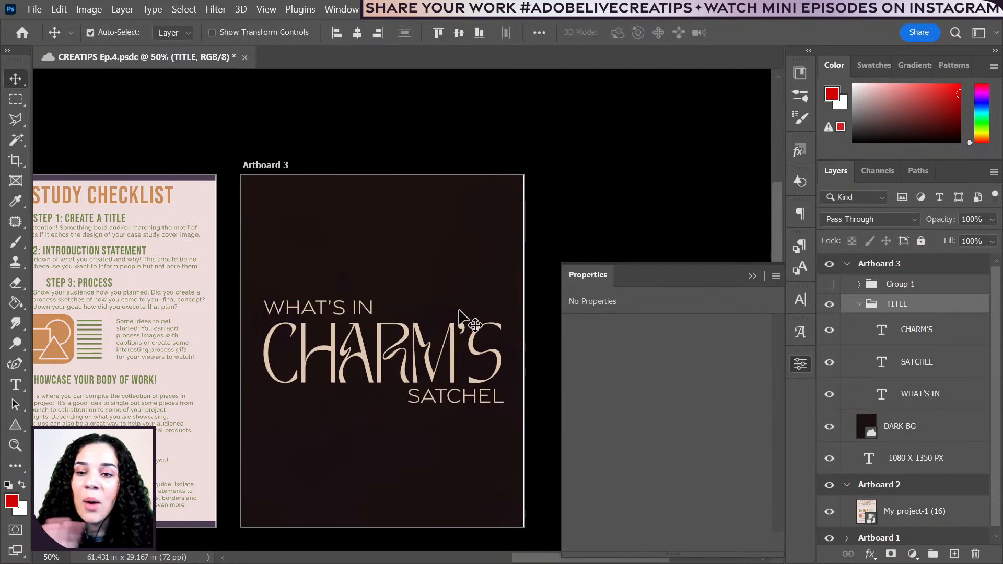
{"action": "key", "text": "ctrl+s"}
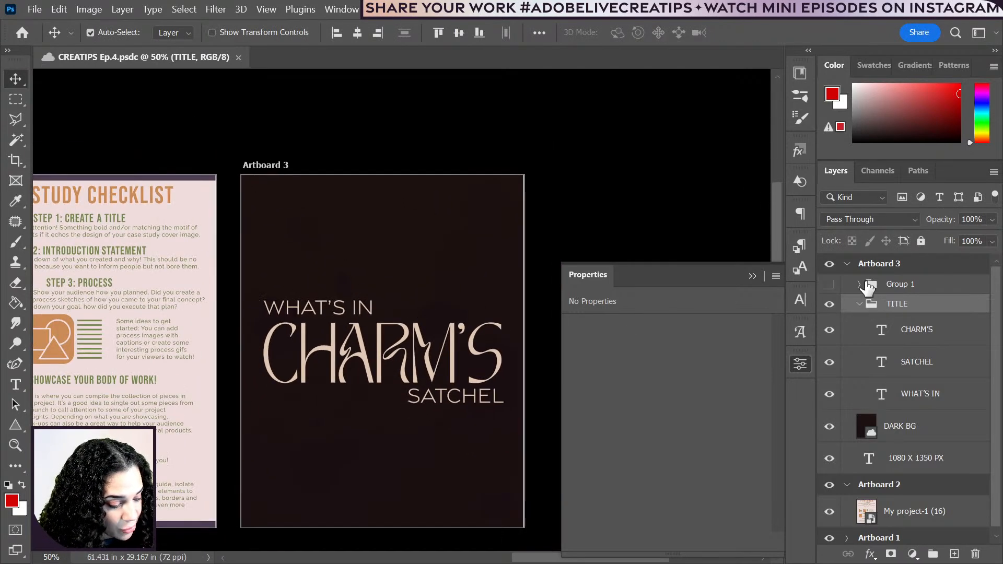
- Collapse the layers of Artboard 3 and add a blank 15 x 18.75 in artboard to the right of it
{"action": "left_click", "coordinate": [845, 264]}
{"action": "left_click", "coordinate": [799, 366]}
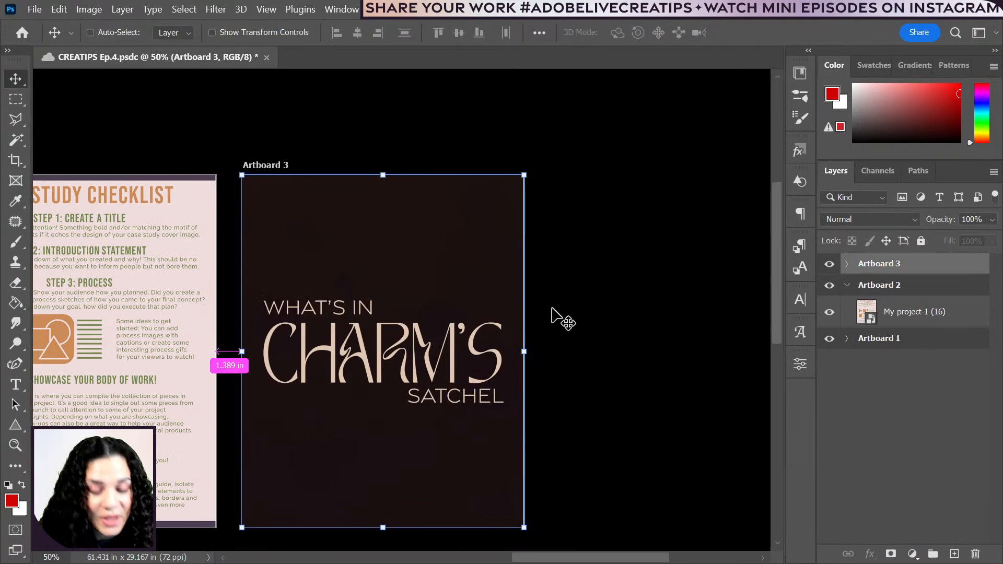
{"action": "key", "text": "ctrl+minus"}
{"action": "key", "text": "ctrl+plus"}
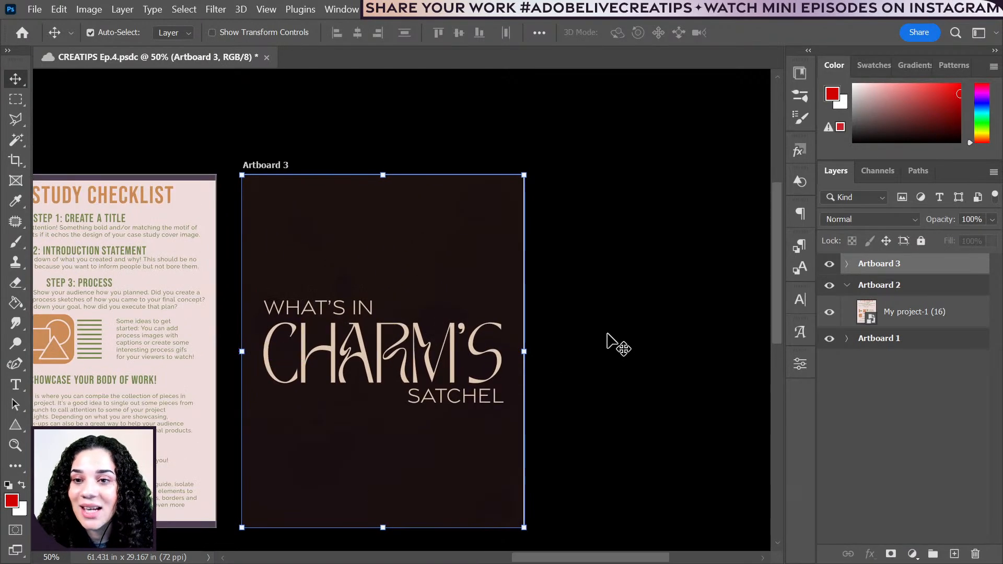
{"action": "key", "text": "shift+v"}
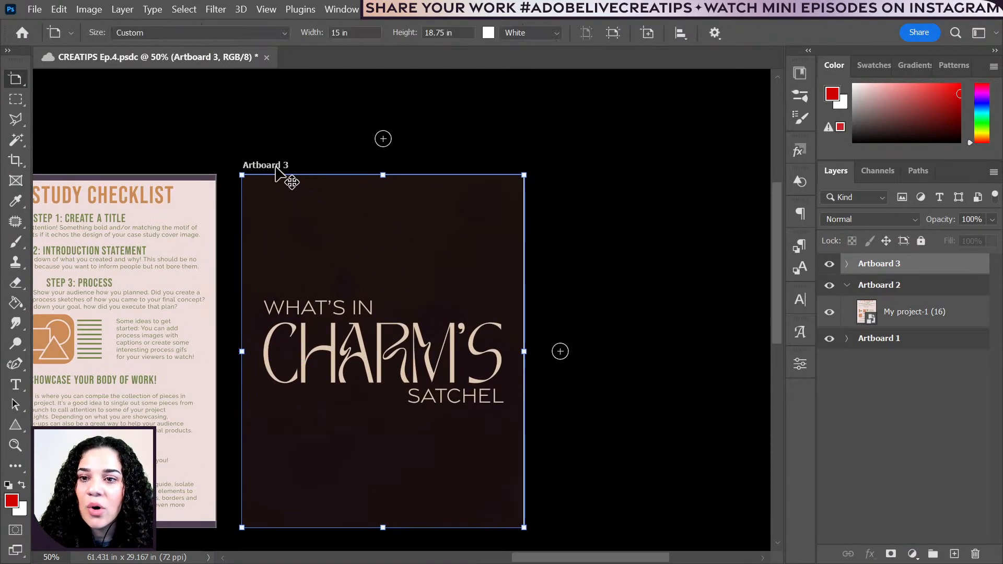
{"action": "left_click", "coordinate": [561, 352]}
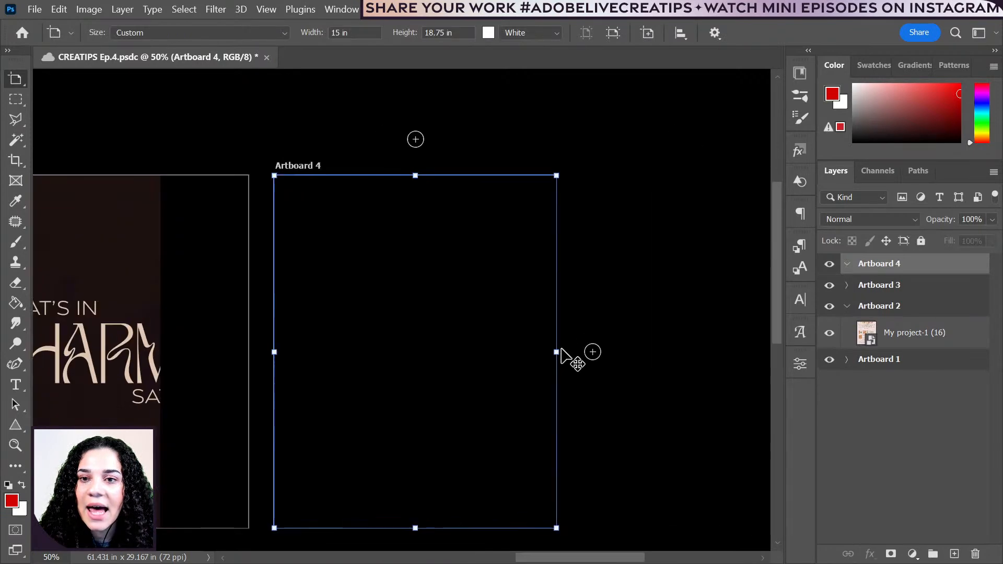
{"action": "key", "text": "ctrl+minus"}
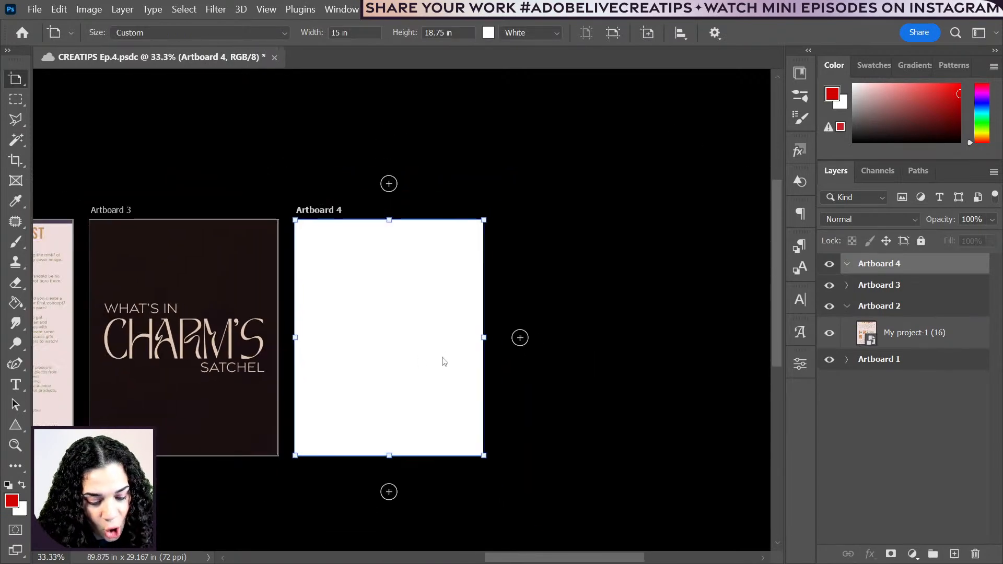
{"action": "left_click_drag", "start_coordinate": [273, 340], "coordinate": [450, 308]}
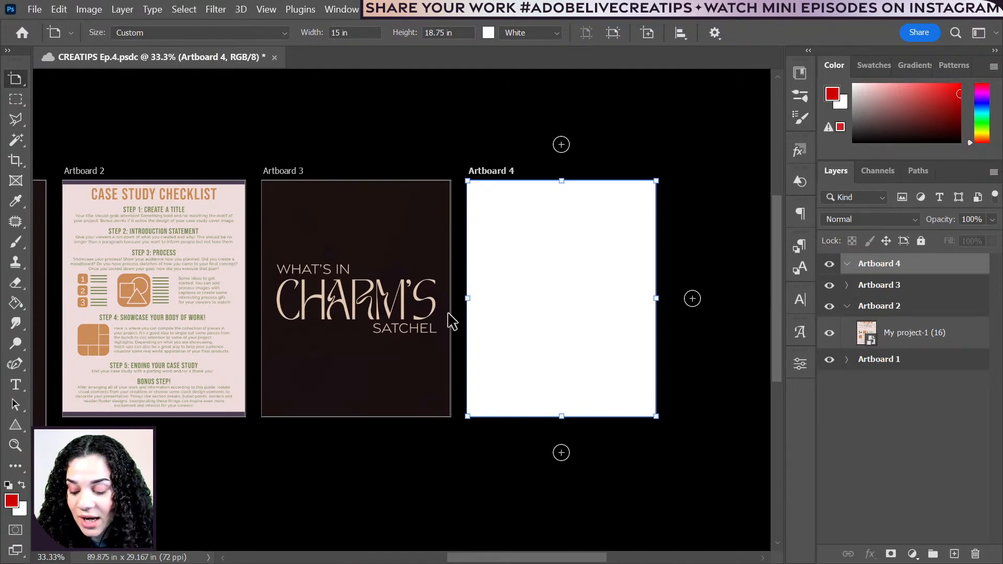
{"action": "key", "text": "ctrl+minus"}
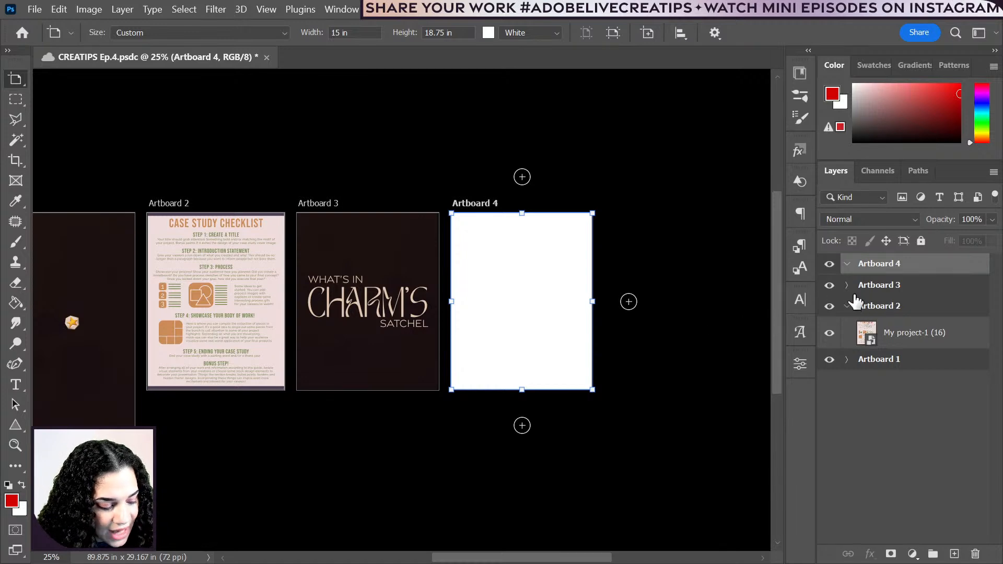
- Move the LANTERN layer from the ASSETS group of Artboard 1 into Artboard 3, between the TITLE group and DARK BG
{"action": "left_click", "coordinate": [847, 360]}
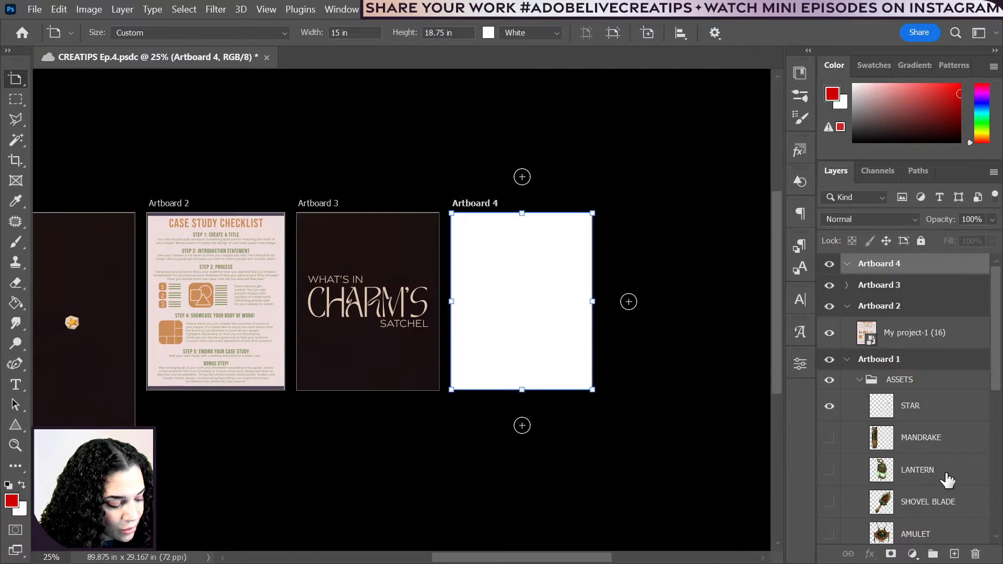
{"action": "left_click_drag", "start_coordinate": [947, 479], "coordinate": [914, 295]}
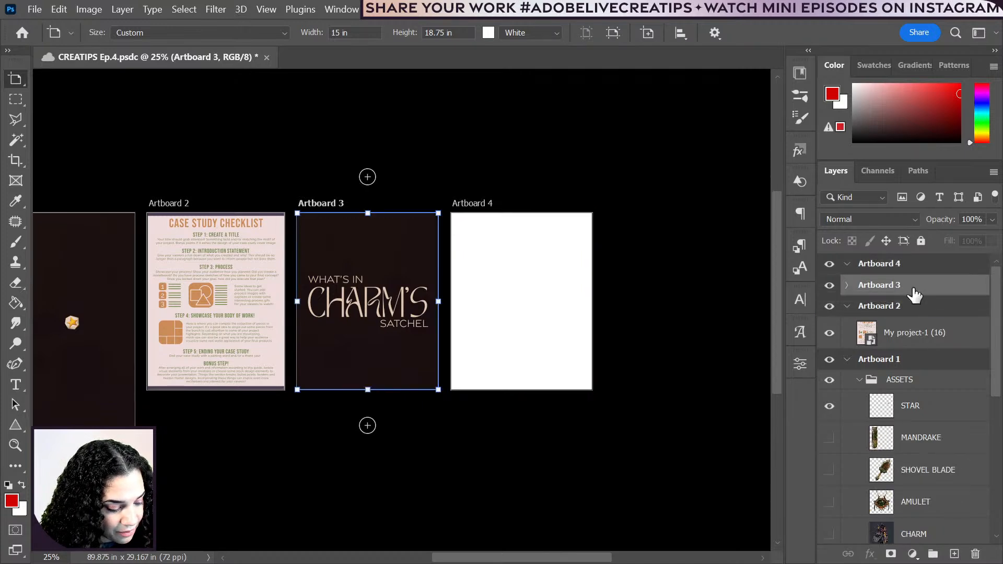
{"action": "left_click", "coordinate": [847, 285]}
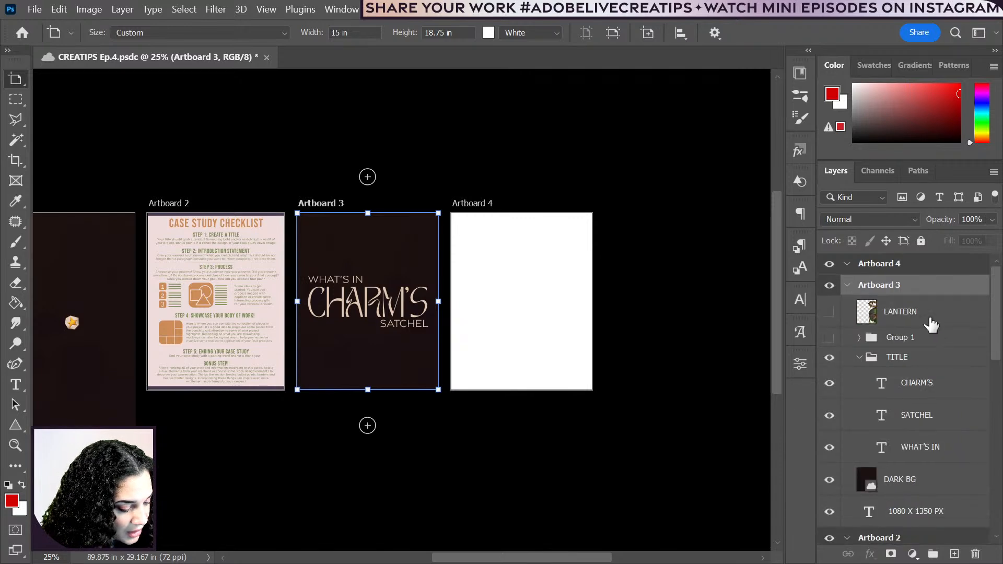
{"action": "left_click_drag", "start_coordinate": [929, 315], "coordinate": [863, 449]}
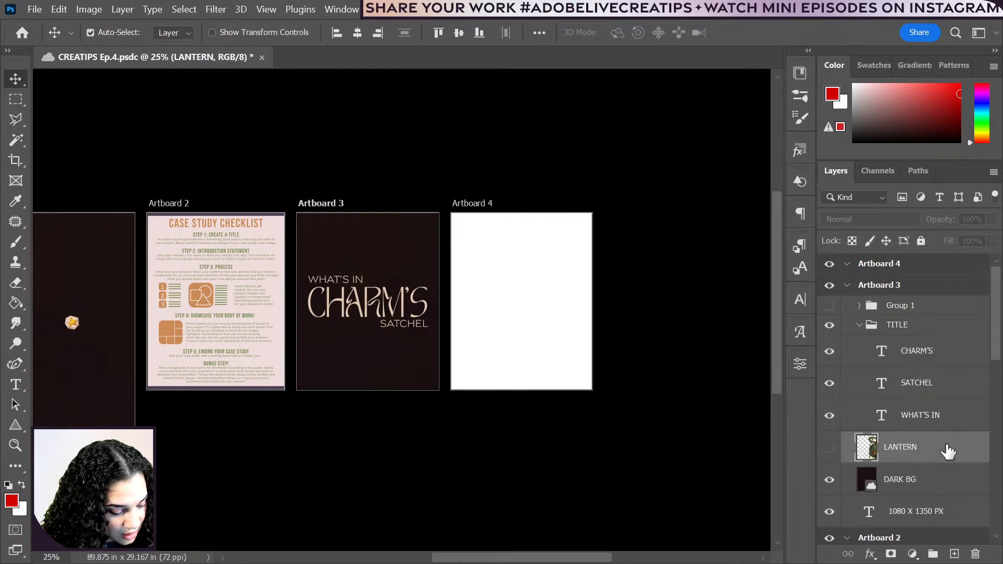
- Show the LANTERN image, scale it down, and position the skull over the left part of Artboard 3 behind the title
{"action": "left_click", "coordinate": [829, 447]}
{"action": "key", "text": "ctrl+t"}
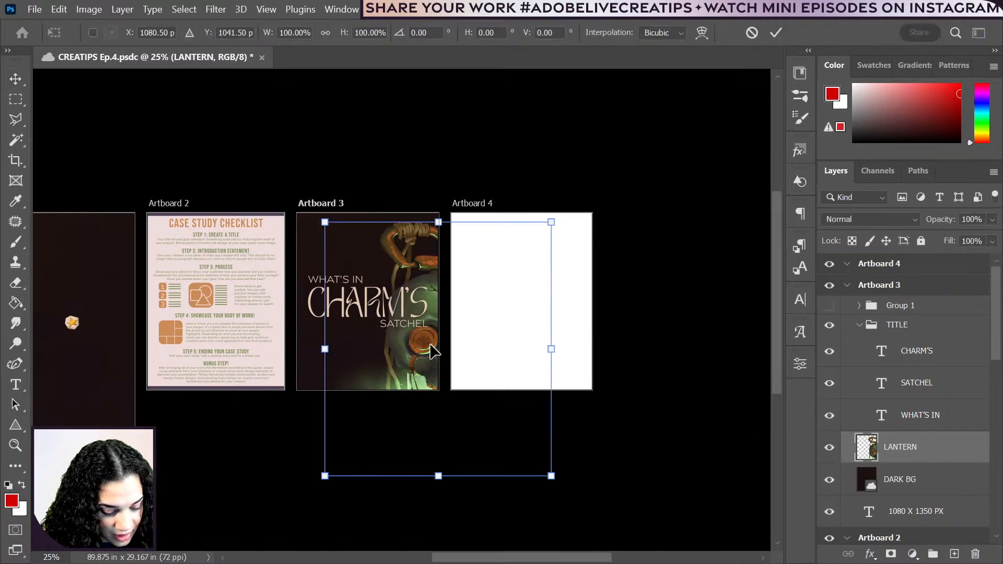
{"action": "left_click_drag", "start_coordinate": [412, 363], "coordinate": [326, 315]}
{"action": "left_click_drag", "start_coordinate": [465, 429], "coordinate": [402, 418]}
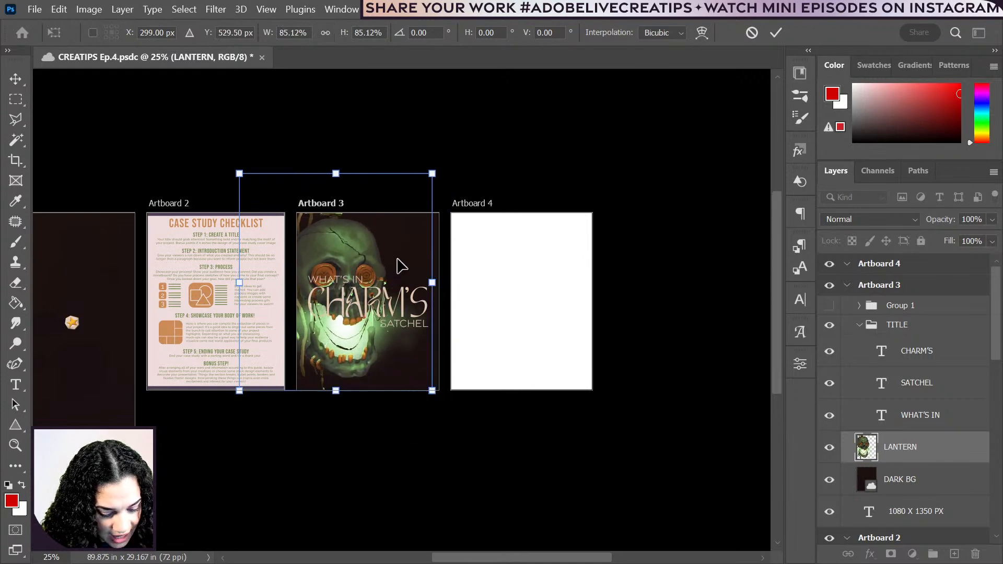
{"action": "mouse_move", "coordinate": [398, 264]}
{"action": "left_mouse_down"}
{"action": "mouse_move", "coordinate": [387, 271]}
{"action": "mouse_move", "coordinate": [372, 261]}
{"action": "mouse_move", "coordinate": [385, 257]}
{"action": "left_mouse_up"}
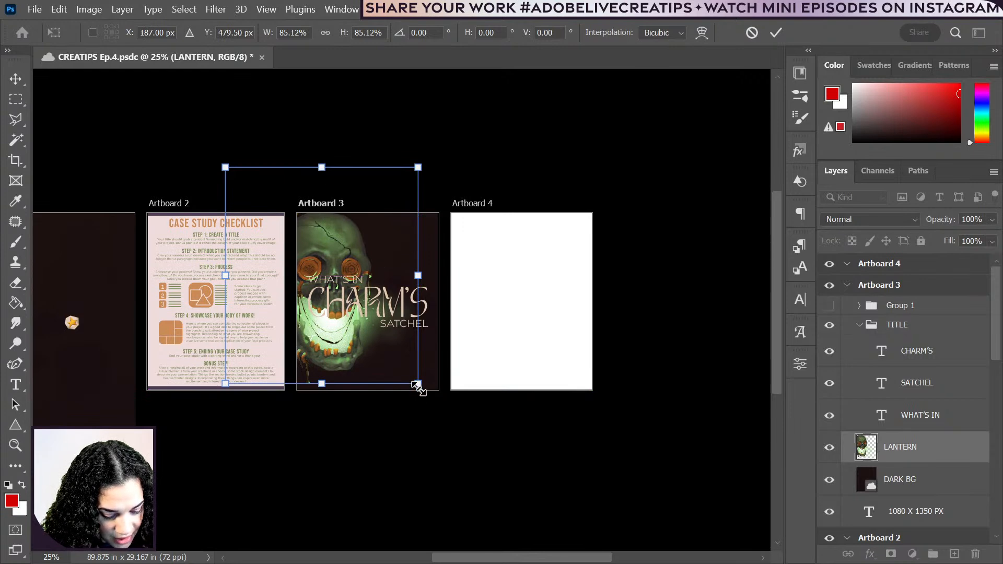
{"action": "left_click_drag", "start_coordinate": [418, 384], "coordinate": [429, 402]}
{"action": "key", "text": "Return"}
{"action": "key", "text": "ctrl+plus"}
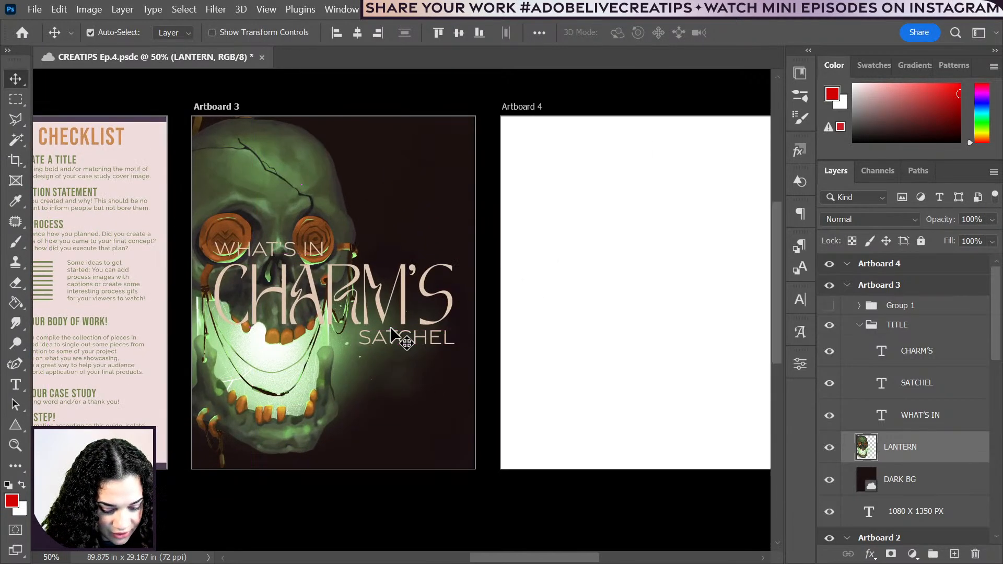
- Lower the fill of the LANTERN layer to 43% and shift the skull slightly right and up
{"action": "left_click", "coordinate": [993, 242]}
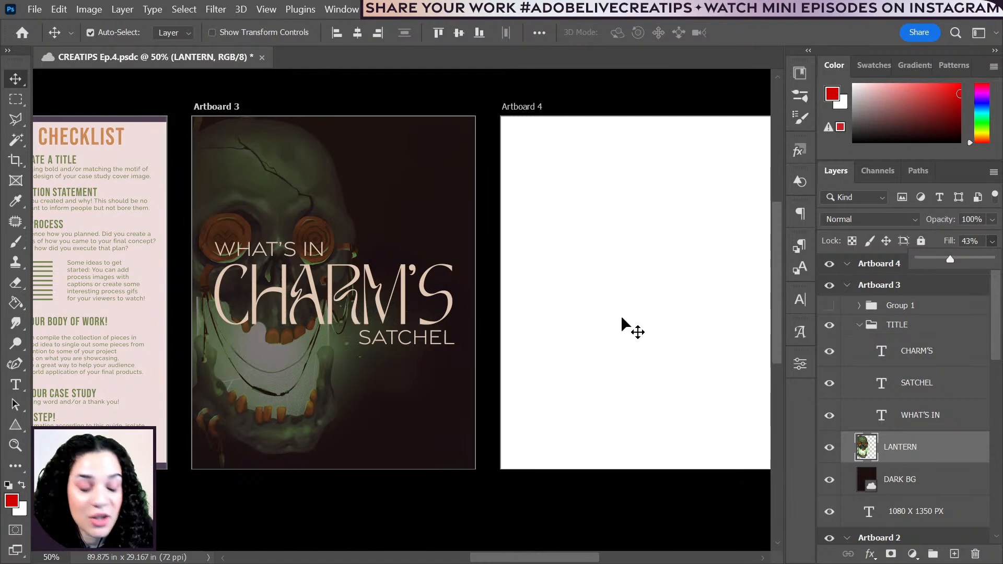
{"action": "left_click", "coordinate": [860, 331]}
{"action": "left_click", "coordinate": [859, 325]}
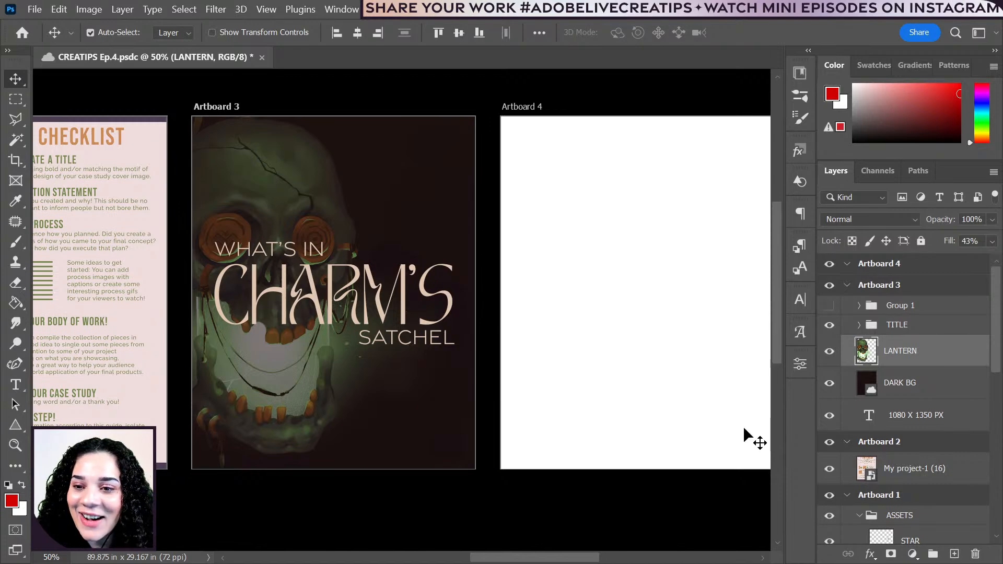
{"action": "mouse_move", "coordinate": [299, 422]}
{"action": "left_mouse_down"}
{"action": "mouse_move", "coordinate": [316, 425]}
{"action": "mouse_move", "coordinate": [318, 415]}
{"action": "left_mouse_up"}
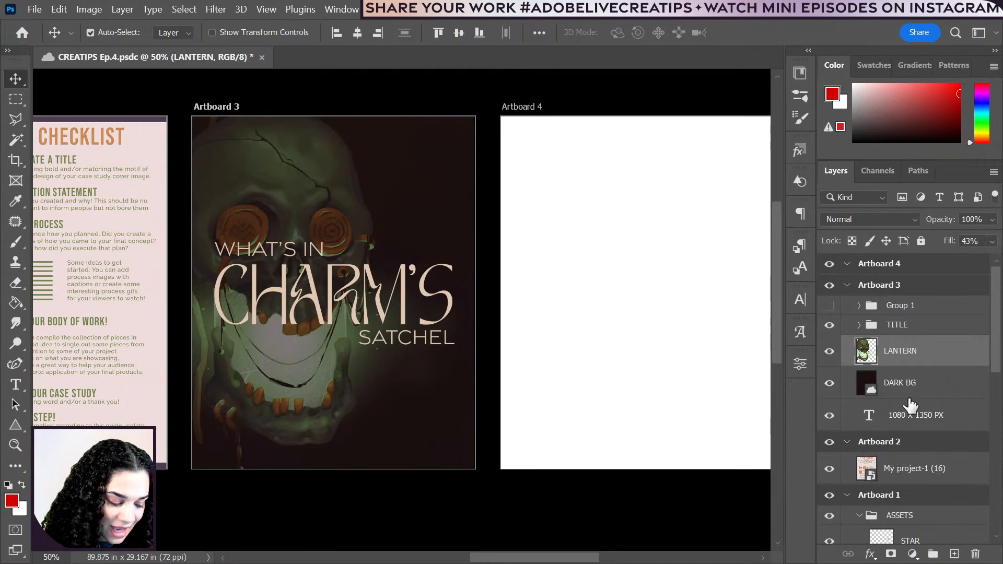
- Place the V LOGO graphic from the VOODOO BRANDING library below the title on Artboard 3, at its original size
{"action": "left_click", "coordinate": [803, 78]}
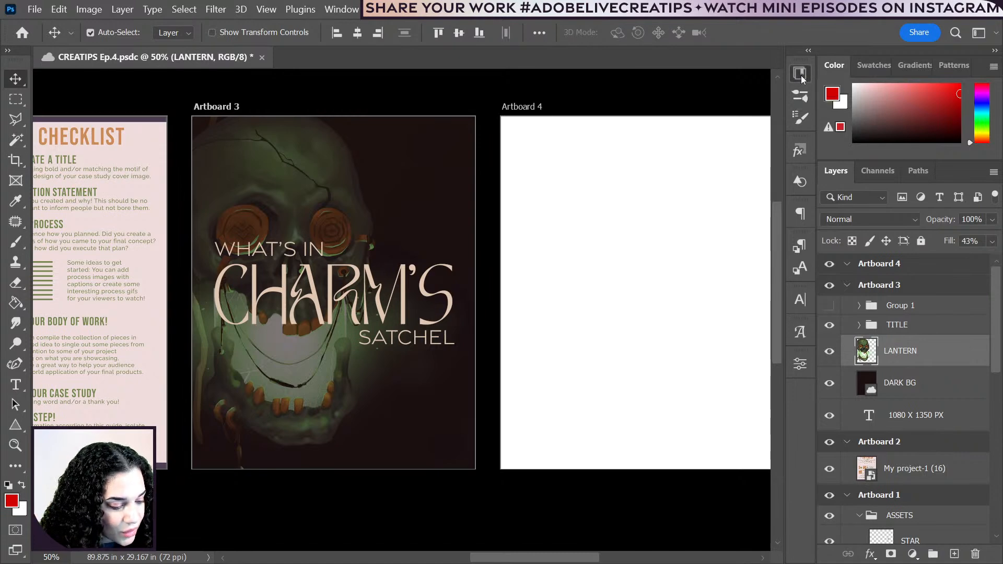
{"action": "left_click", "coordinate": [607, 99]}
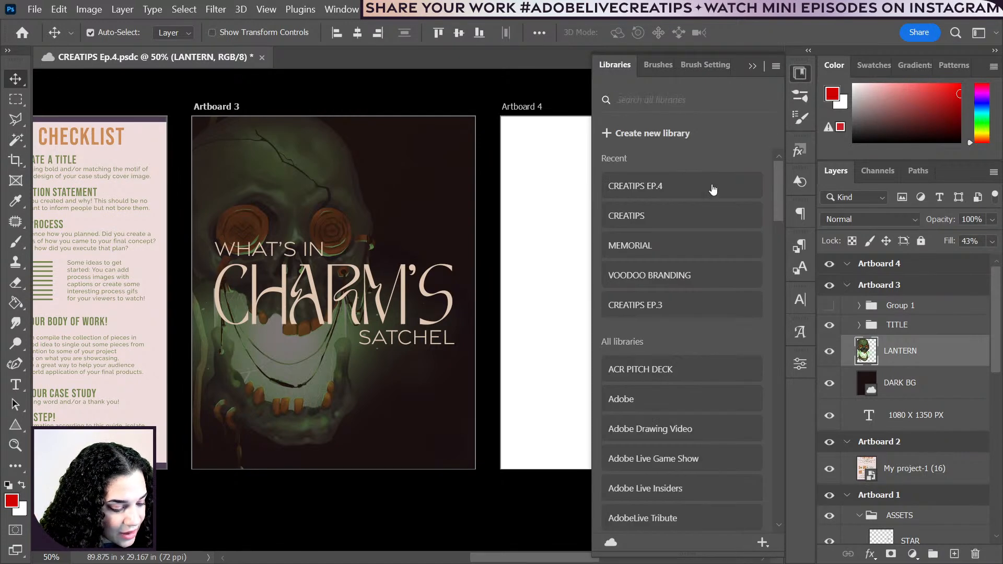
{"action": "left_click", "coordinate": [682, 280]}
{"action": "scroll", "coordinate": [707, 356], "scroll_direction": "down", "scroll_amount": 5}
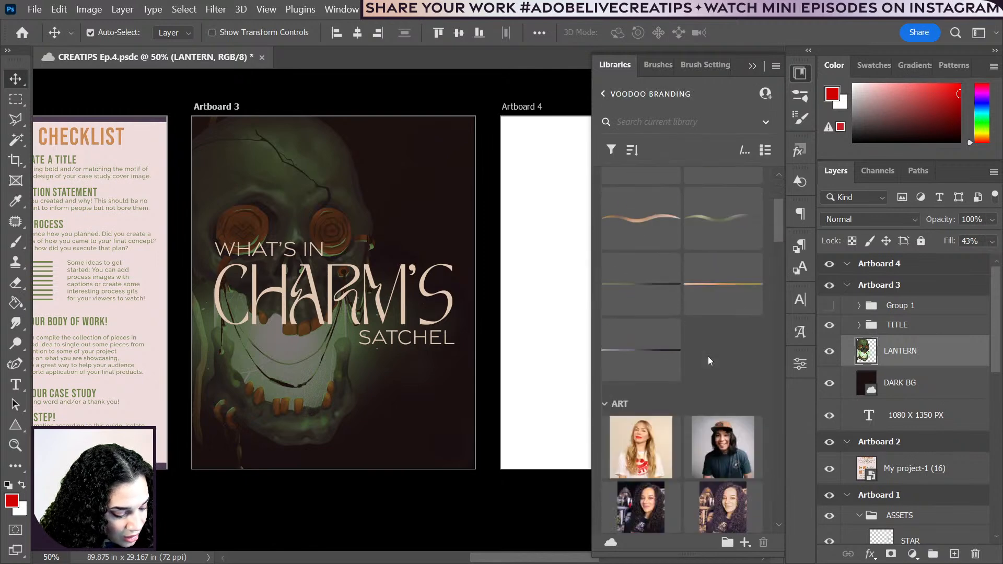
{"action": "scroll", "coordinate": [712, 414], "scroll_direction": "down", "scroll_amount": 10}
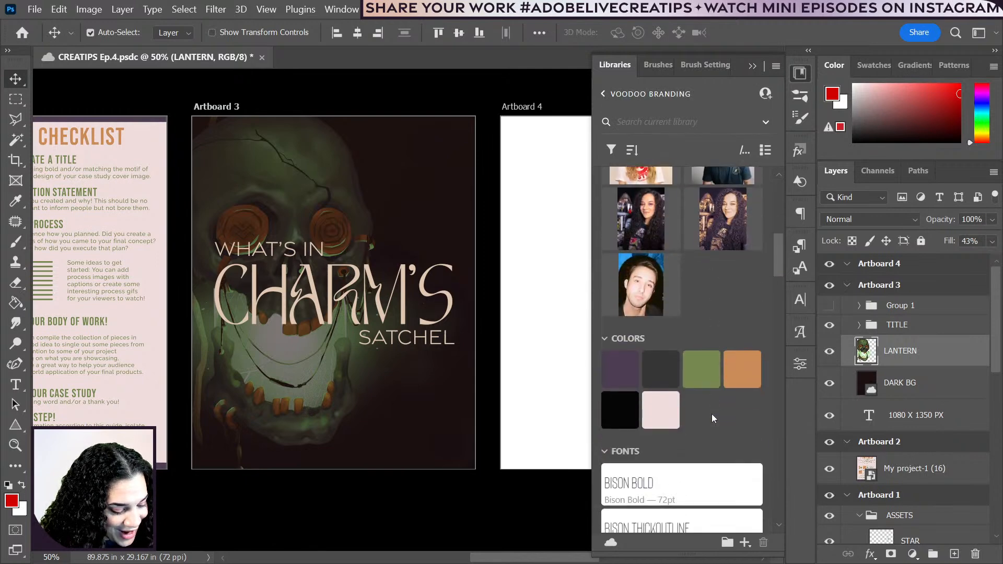
{"action": "scroll", "coordinate": [711, 410], "scroll_direction": "down", "scroll_amount": 10}
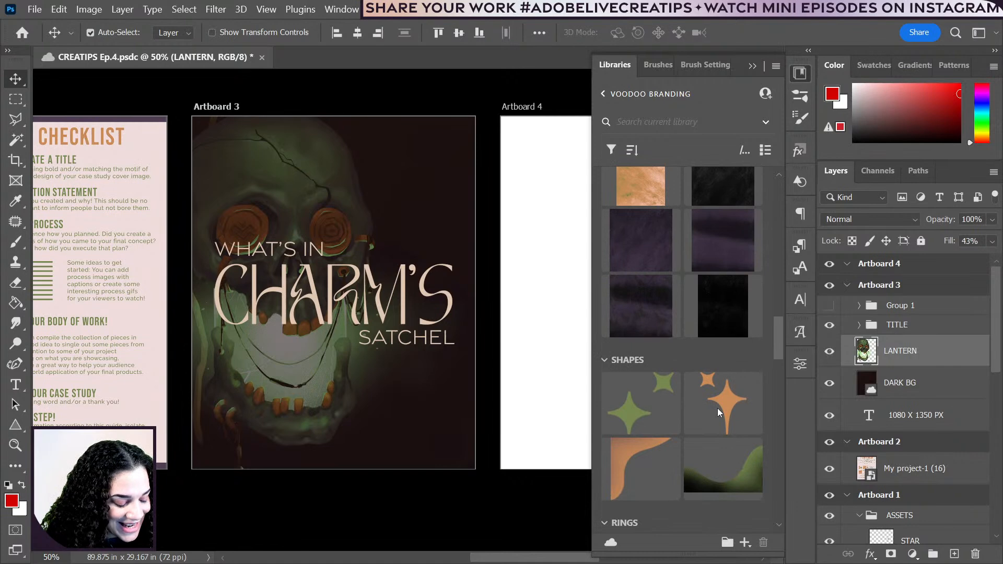
{"action": "scroll", "coordinate": [717, 412], "scroll_direction": "down", "scroll_amount": 5}
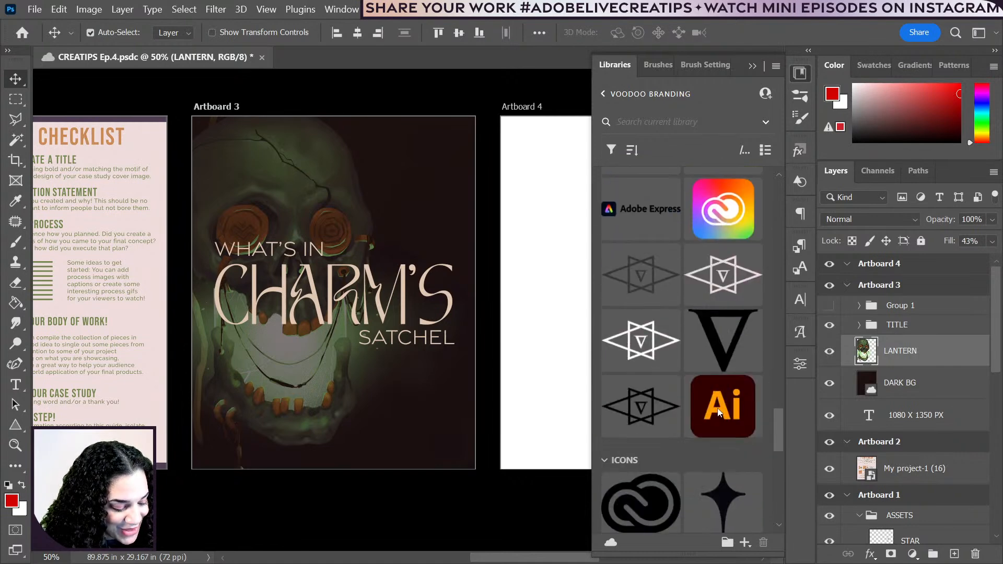
{"action": "scroll", "coordinate": [719, 413], "scroll_direction": "down", "scroll_amount": 8}
{"action": "scroll", "coordinate": [719, 411], "scroll_direction": "up", "scroll_amount": 6}
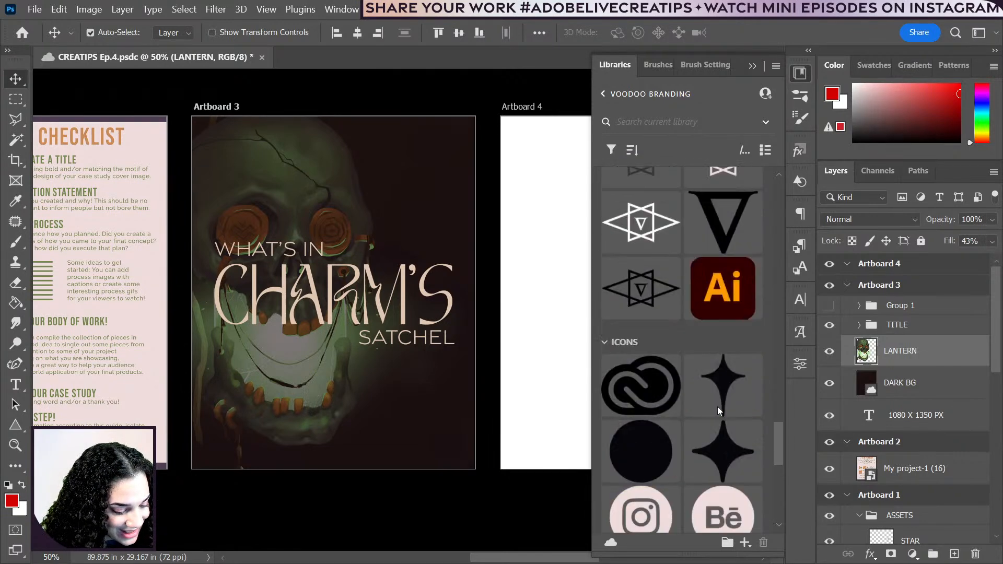
{"action": "scroll", "coordinate": [716, 406], "scroll_direction": "up", "scroll_amount": 4}
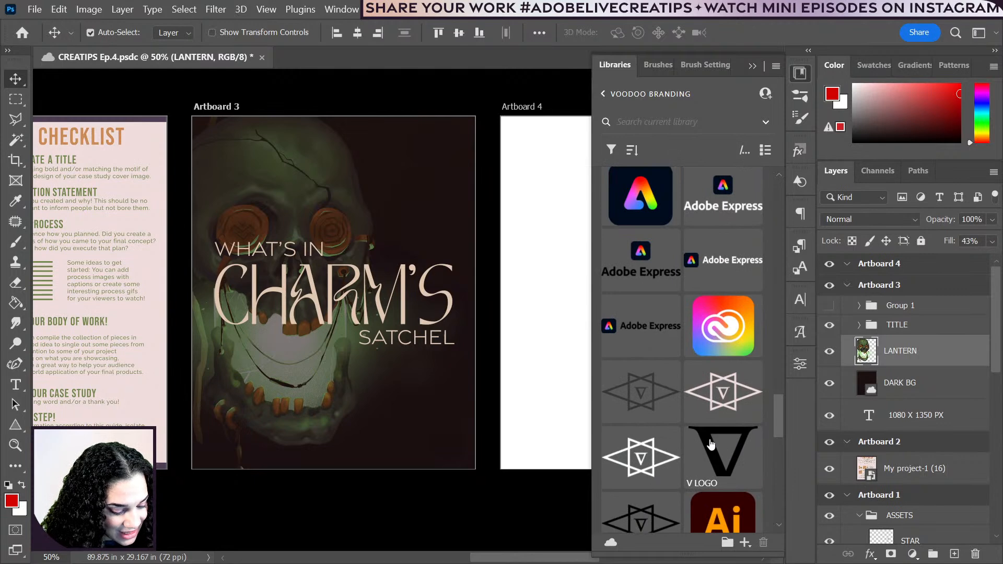
{"action": "left_click_drag", "start_coordinate": [711, 443], "coordinate": [380, 391]}
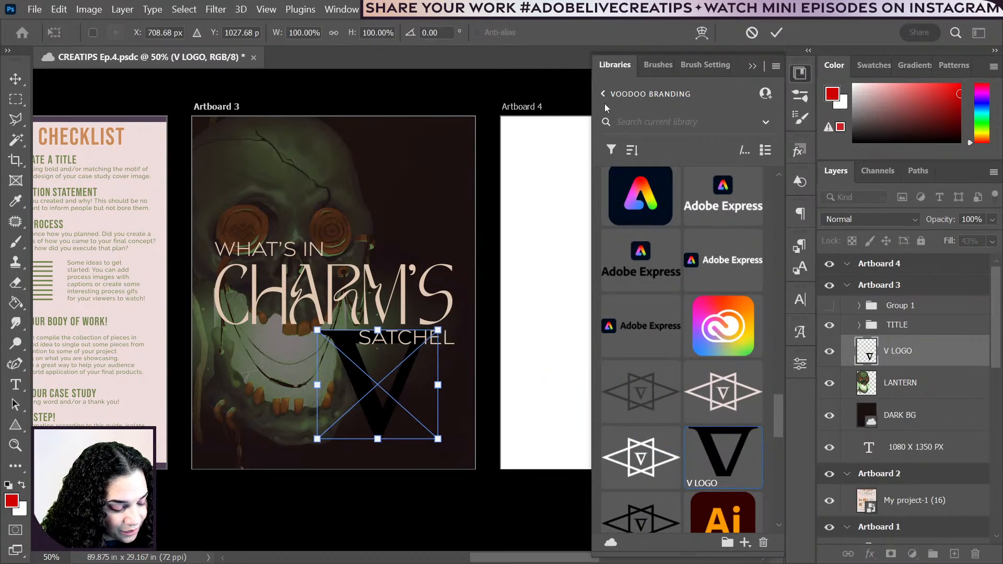
{"action": "scroll", "coordinate": [706, 296], "scroll_direction": "up", "scroll_amount": 1}
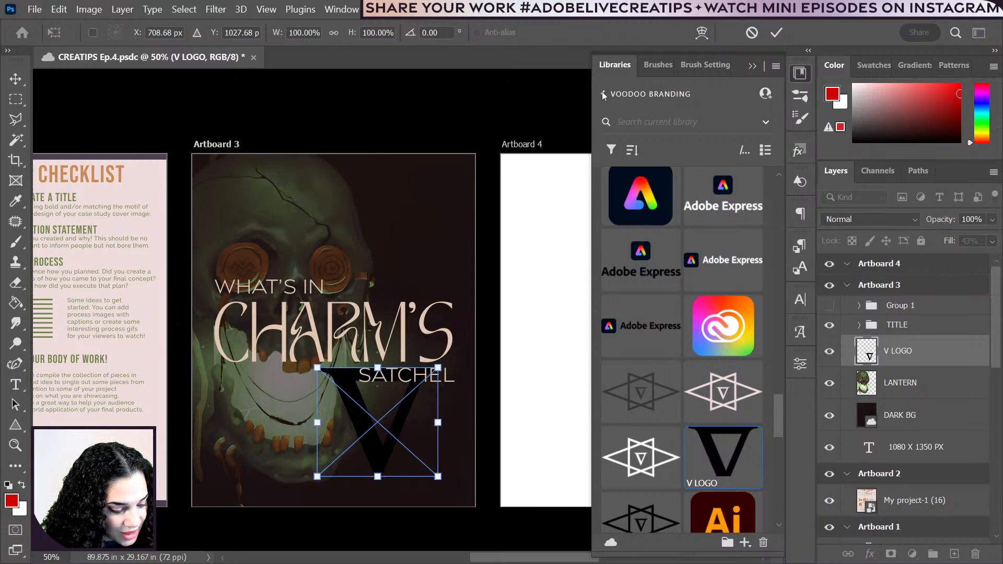
{"action": "key", "text": "Return"}
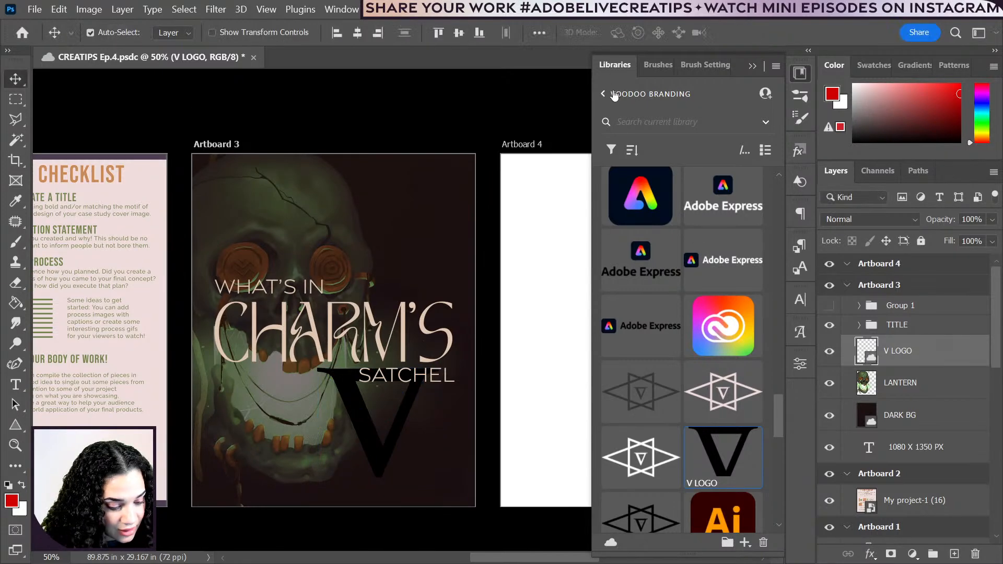
- Open the CREATIPS EP.4 library and scale the V LOGO down to about 43%, placing it in the lower right corner of Artboard 3
{"action": "left_click", "coordinate": [609, 94]}
{"action": "left_click", "coordinate": [648, 214]}
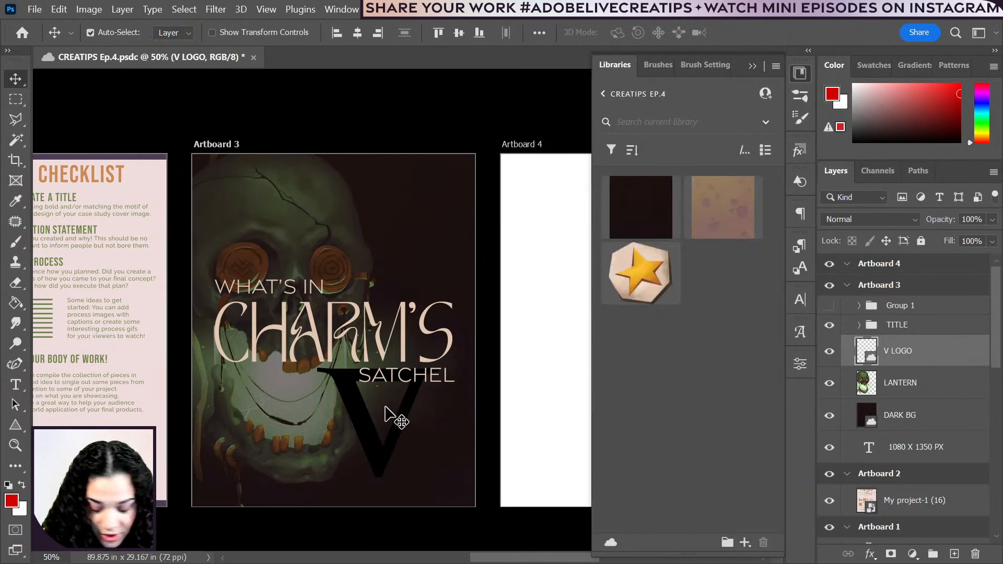
{"action": "key", "text": "ctrl+t"}
{"action": "left_click_drag", "start_coordinate": [316, 367], "coordinate": [419, 460]}
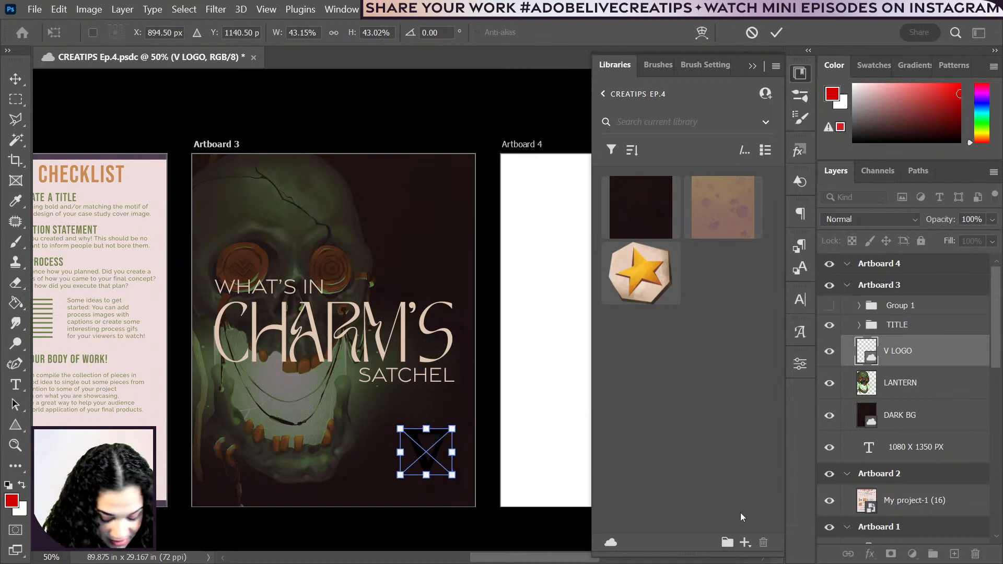
{"action": "key", "text": "Return"}
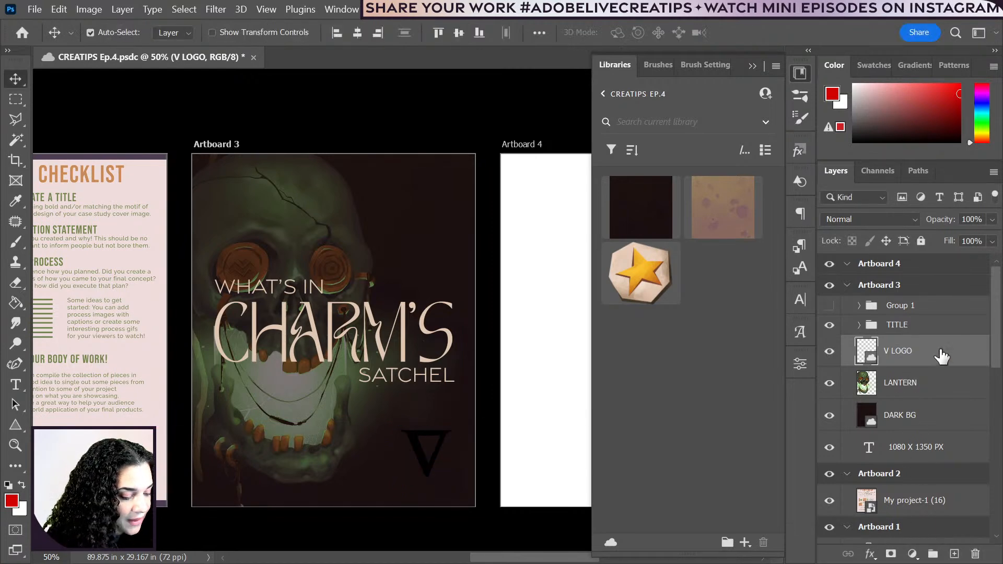
- Add a new layer above V LOGO and clip it to the logo
{"action": "key", "text": "ctrl+shift+alt+n"}
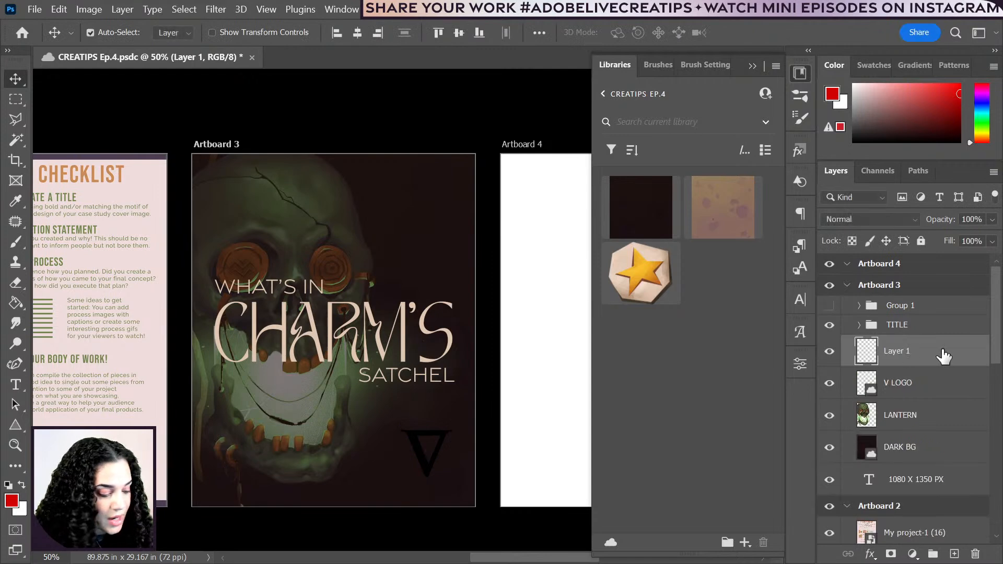
{"action": "right_click", "coordinate": [902, 368]}
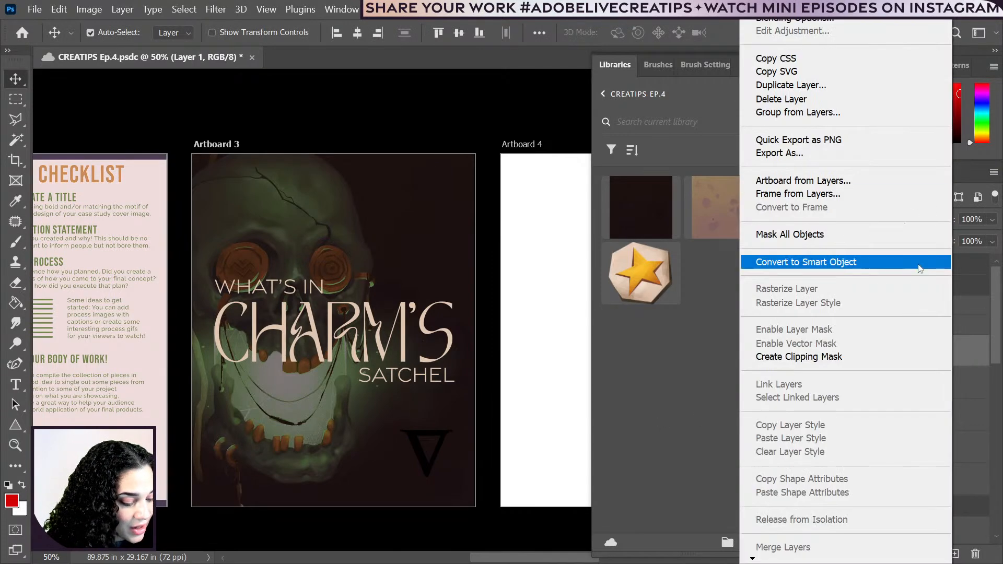
{"action": "left_click", "coordinate": [835, 366]}
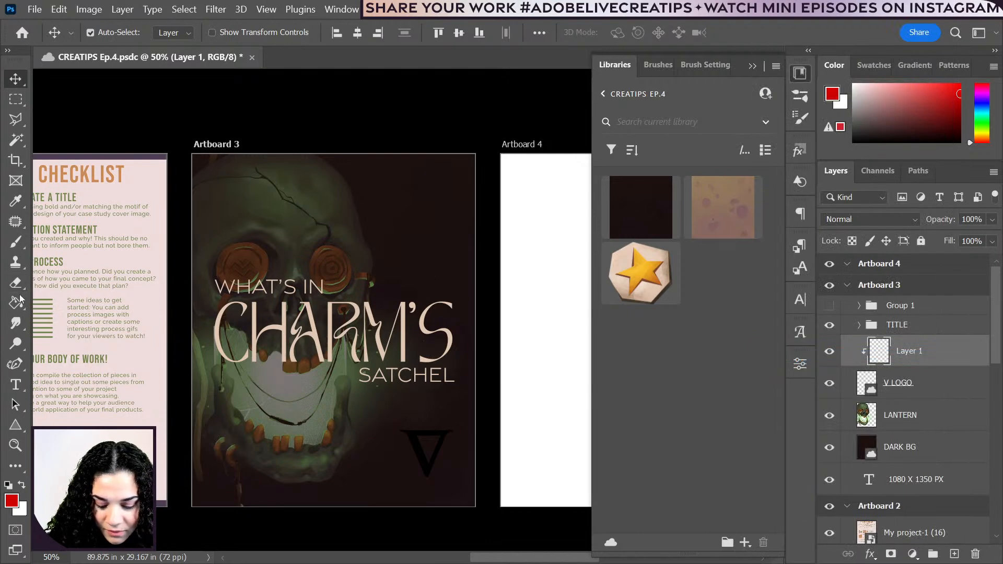
- Fill the clipped layer with the cream sampled from the title, and refill it with a darker, muted brown of the same hue
{"action": "key", "text": "g"}
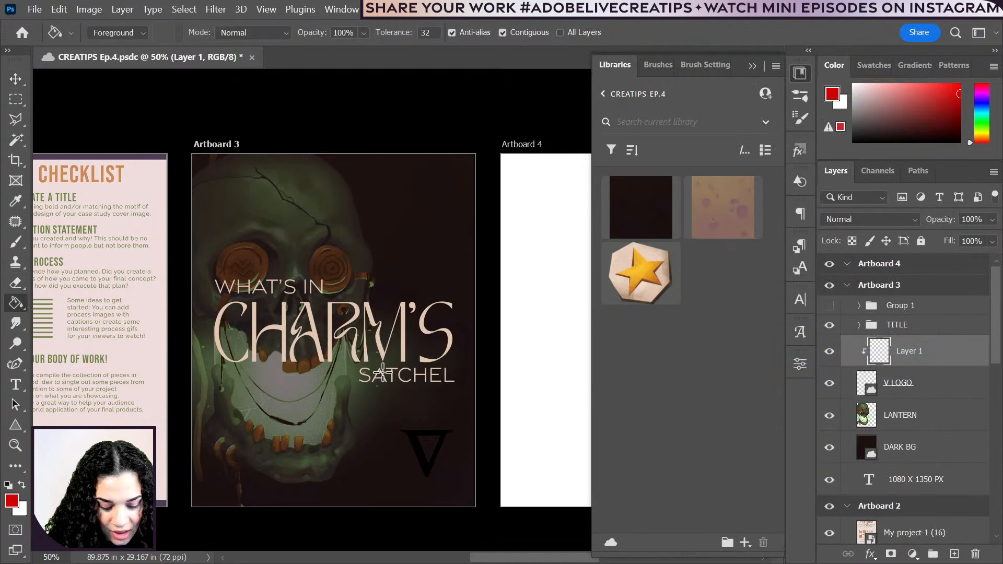
{"action": "left_click", "coordinate": [312, 322], "text": "alt"}
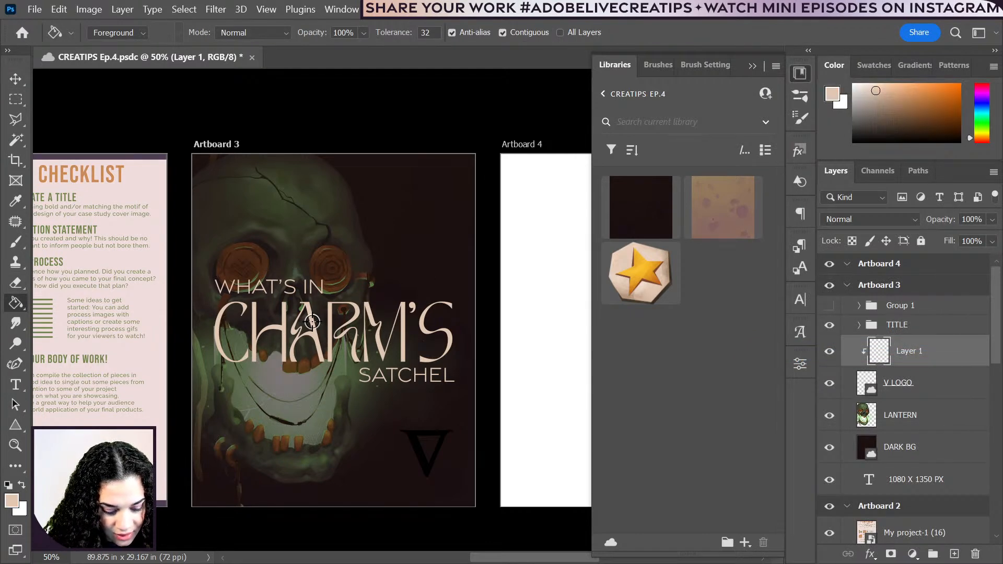
{"action": "left_click", "coordinate": [429, 454]}
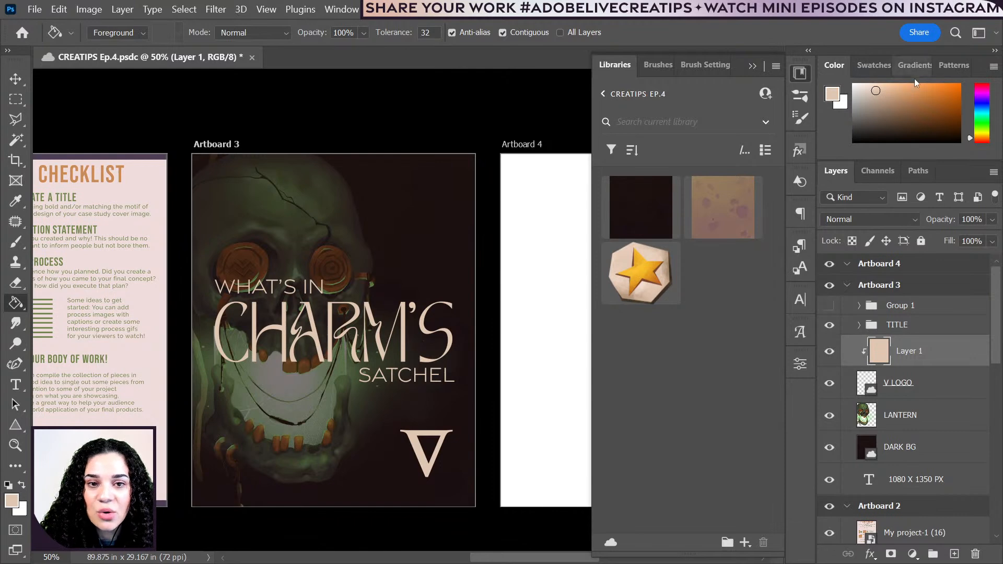
{"action": "left_click", "coordinate": [885, 118]}
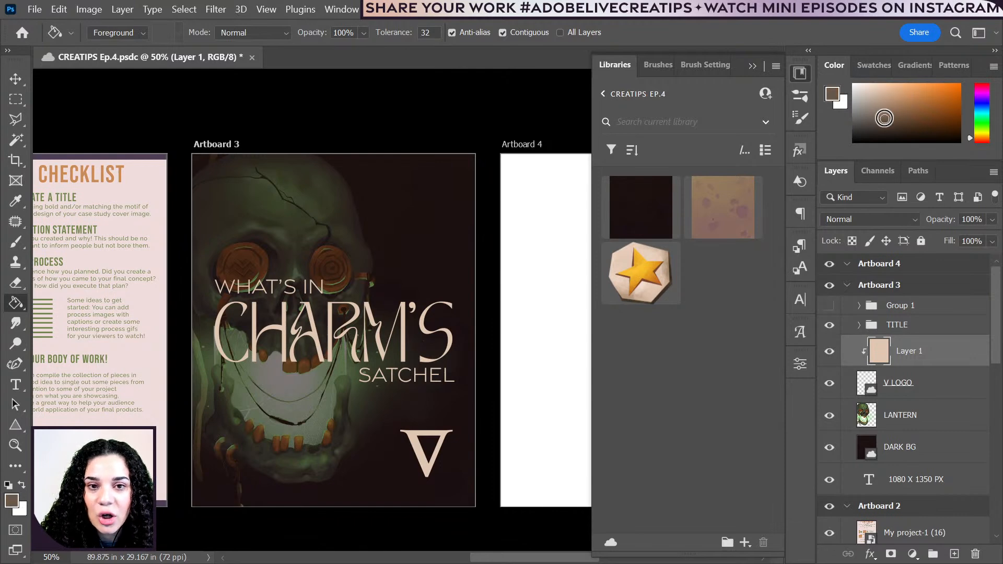
{"action": "left_click", "coordinate": [407, 457]}
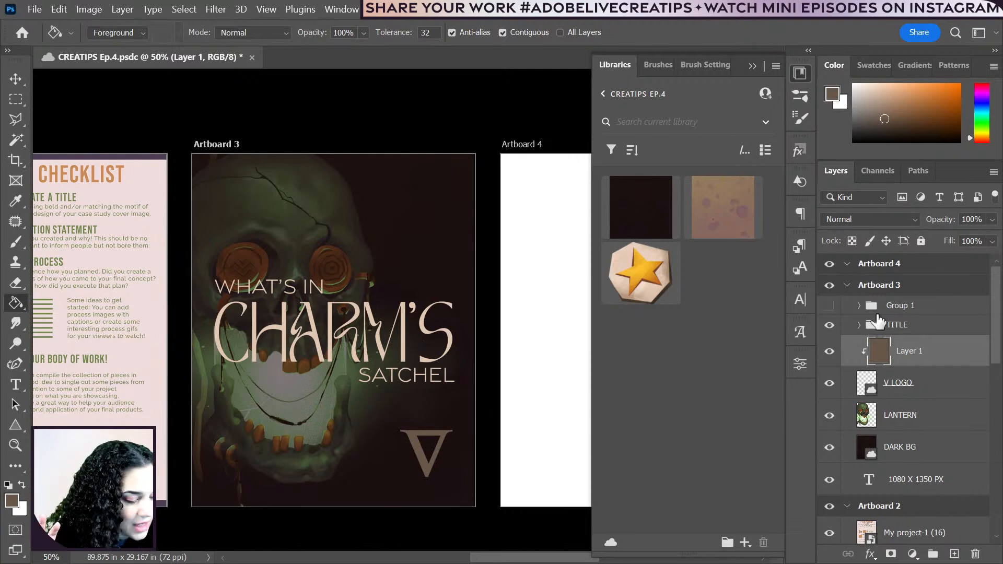
- Collapse Artboard 3 and rename it COVER
{"action": "left_click", "coordinate": [846, 285]}
{"action": "double_click", "coordinate": [879, 288]}
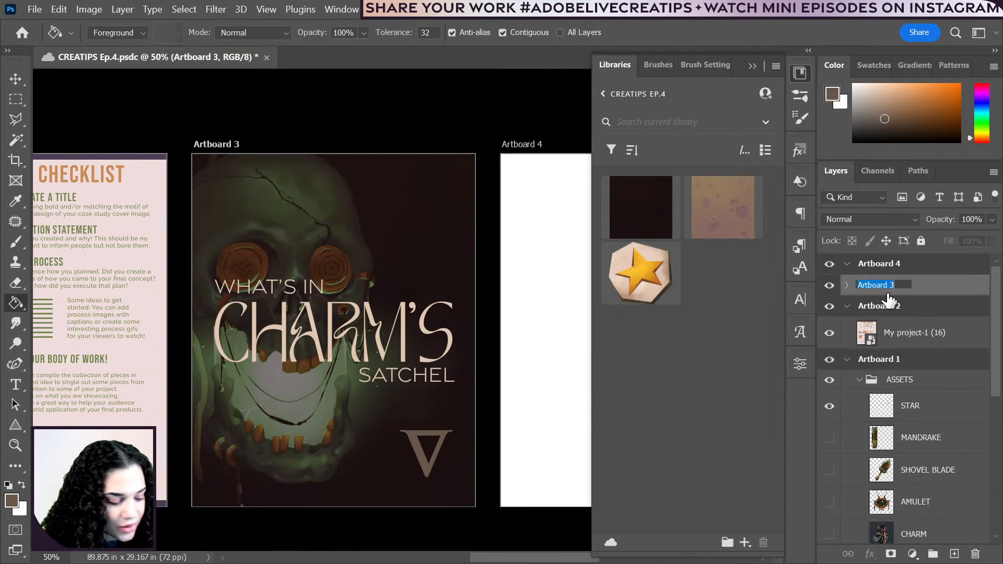
{"action": "type", "text": "COVER"}
{"action": "key", "text": "Return"}
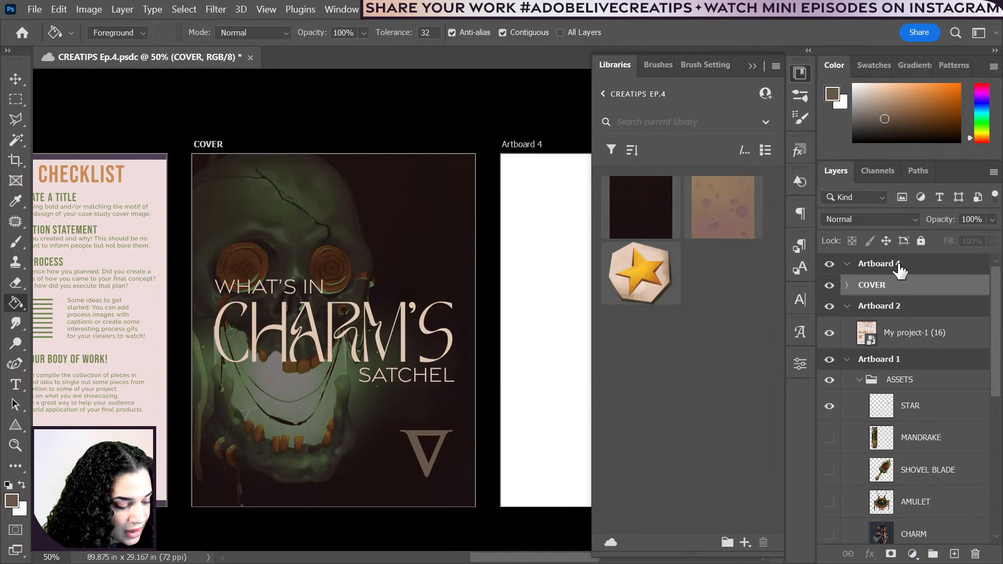
- Place the LIGHT BG graphic from the CREATIPS EP.4 library on Artboard 4 and collapse the library panel
{"action": "left_click", "coordinate": [898, 266]}
{"action": "left_click_drag", "start_coordinate": [513, 270], "coordinate": [358, 218]}
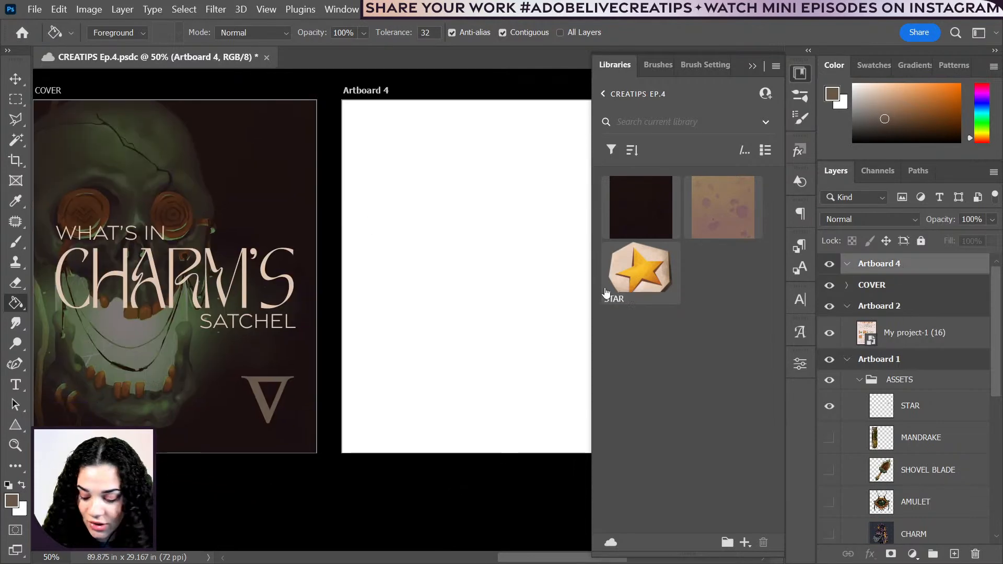
{"action": "key", "text": "ctrl+minus"}
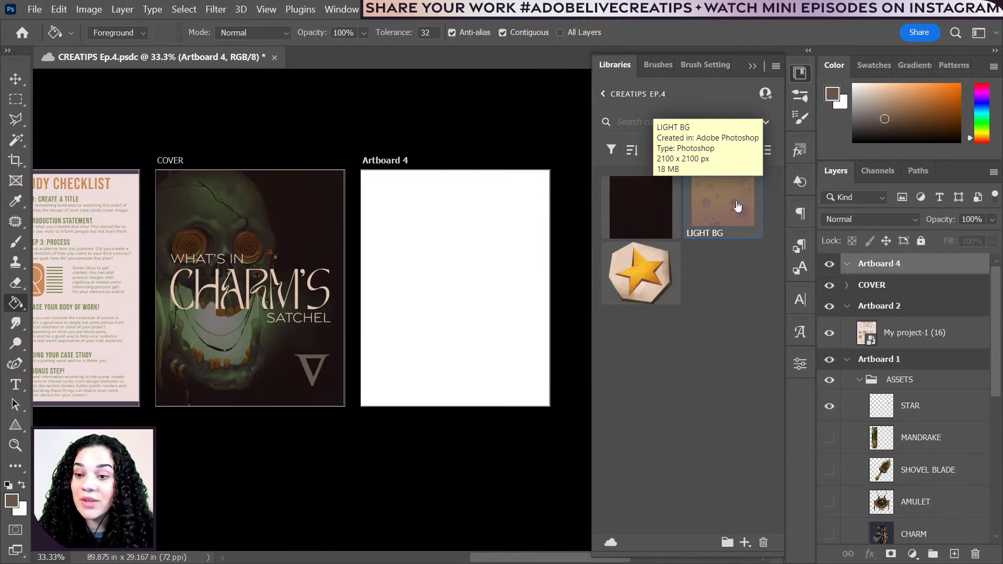
{"action": "left_click_drag", "start_coordinate": [730, 205], "coordinate": [446, 283]}
{"action": "left_click", "coordinate": [799, 74]}
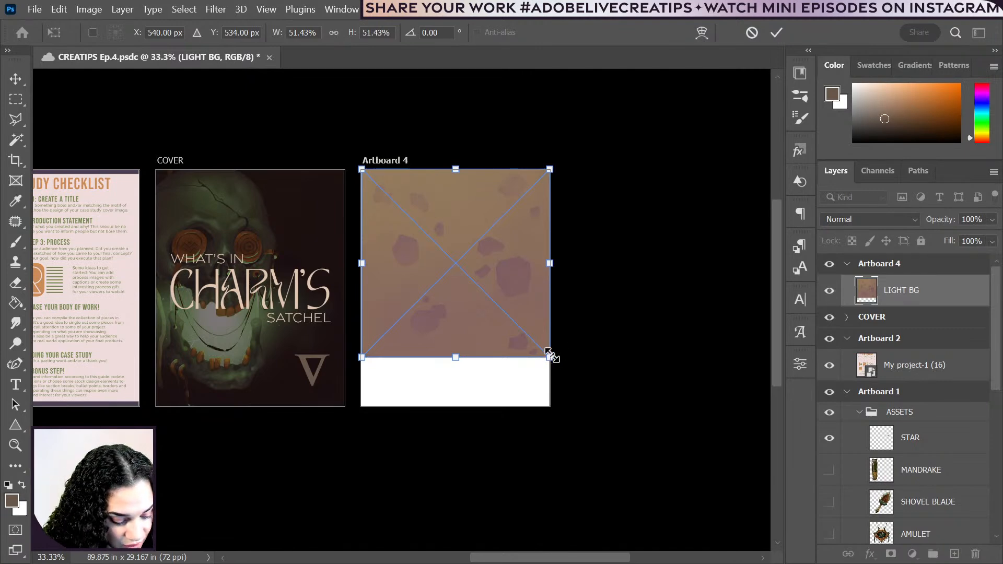
- Scale LIGHT BG up to about 103% from its upper left corner so it covers all of Artboard 4
{"action": "left_click_drag", "start_coordinate": [550, 357], "coordinate": [667, 478]}
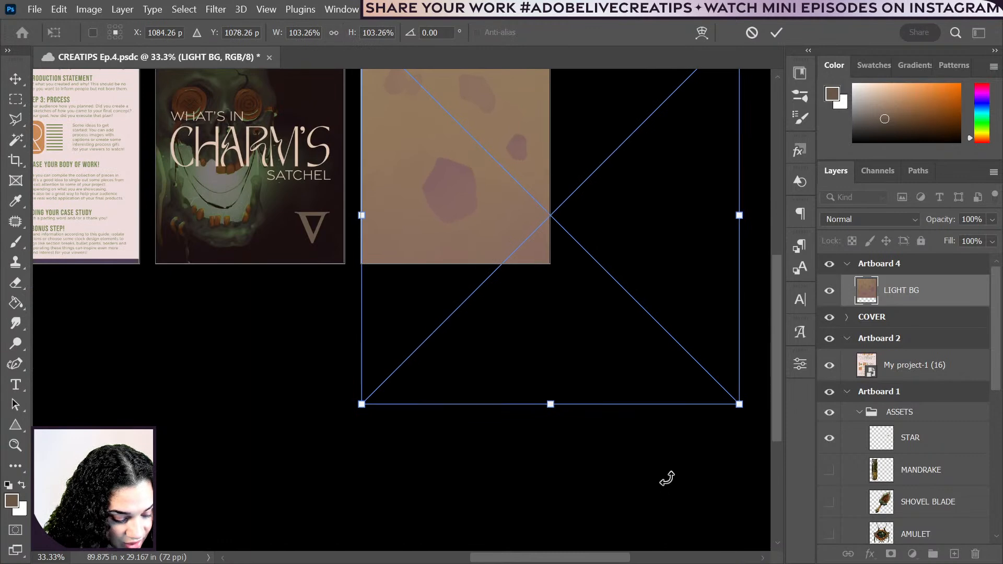
{"action": "left_click_drag", "start_coordinate": [585, 248], "coordinate": [572, 359]}
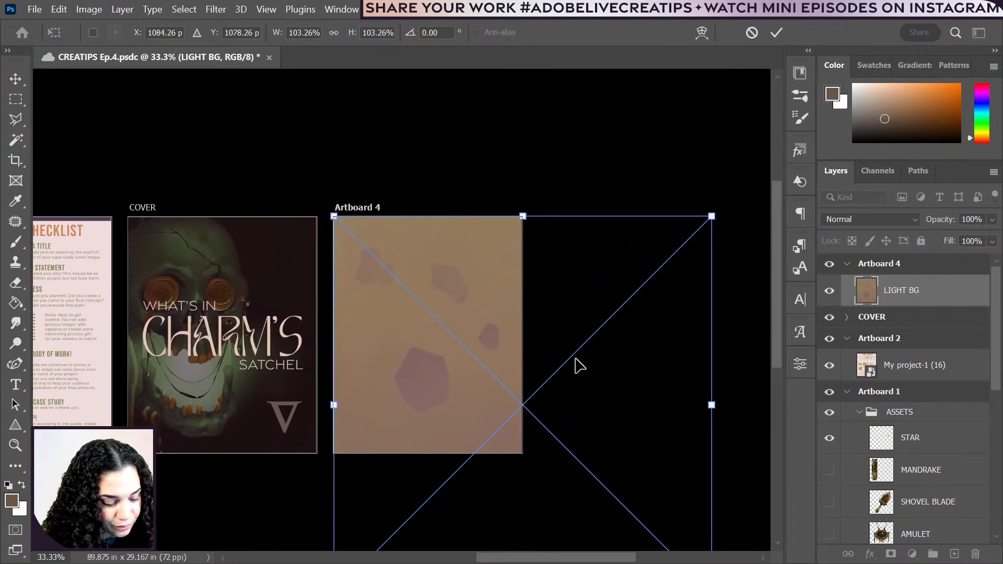
{"action": "key", "text": "Return"}
- Add a new artboard of the same size directly to the right of Artboard 4 with the Artboard tool
{"action": "key", "text": "g"}
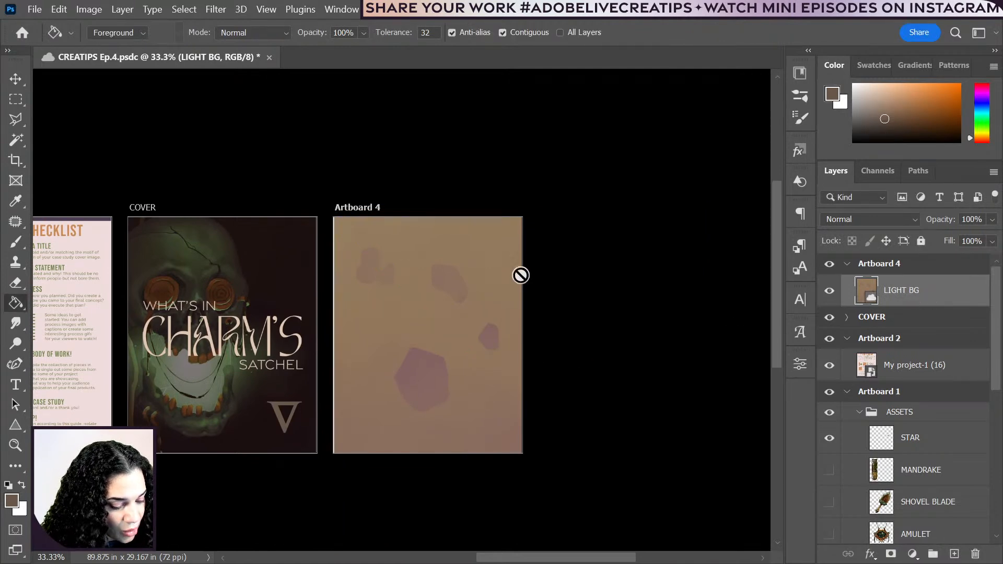
{"action": "left_click", "coordinate": [14, 78]}
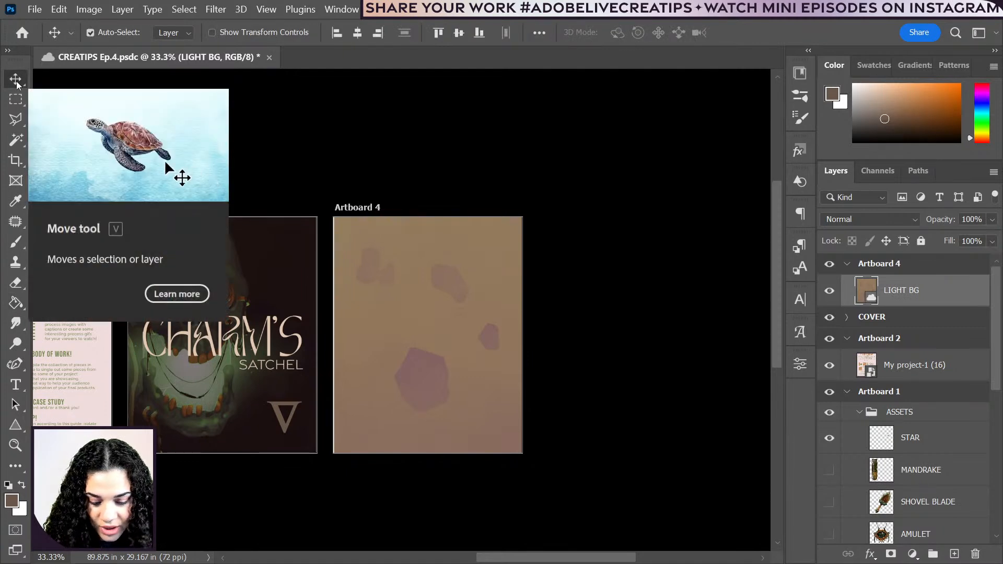
{"action": "right_click", "coordinate": [16, 83]}
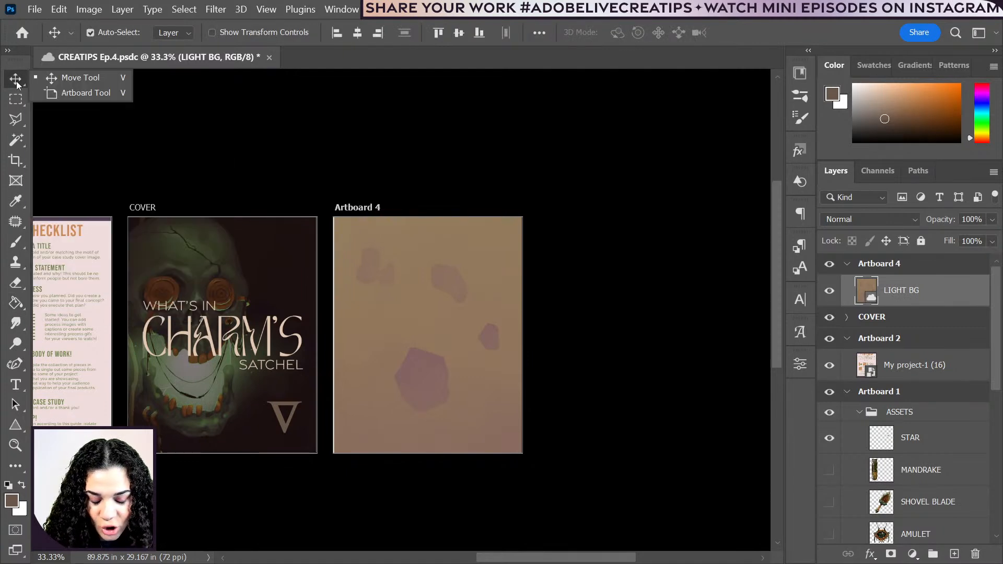
{"action": "left_click", "coordinate": [73, 93]}
{"action": "left_click", "coordinate": [358, 215]}
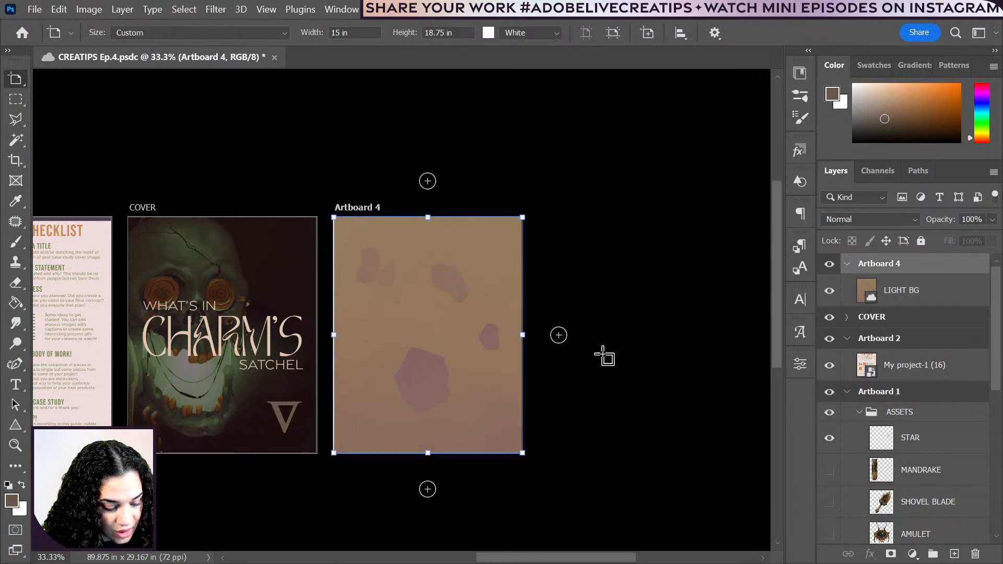
{"action": "left_click", "coordinate": [558, 335]}
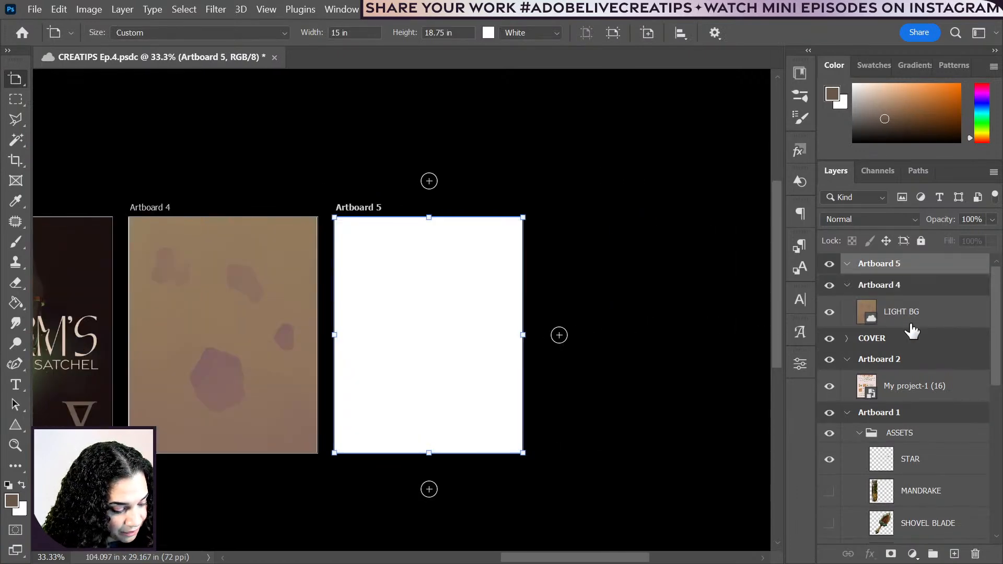
- Duplicate the LIGHT BG layer of Artboard 4 and move the copy into Artboard 5
{"action": "left_click", "coordinate": [911, 317]}
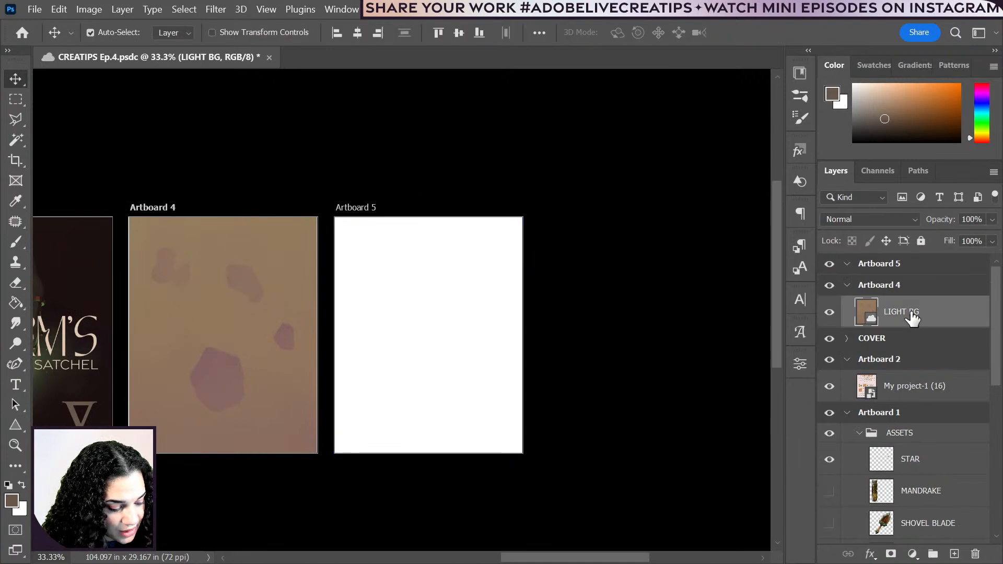
{"action": "right_click", "coordinate": [911, 314]}
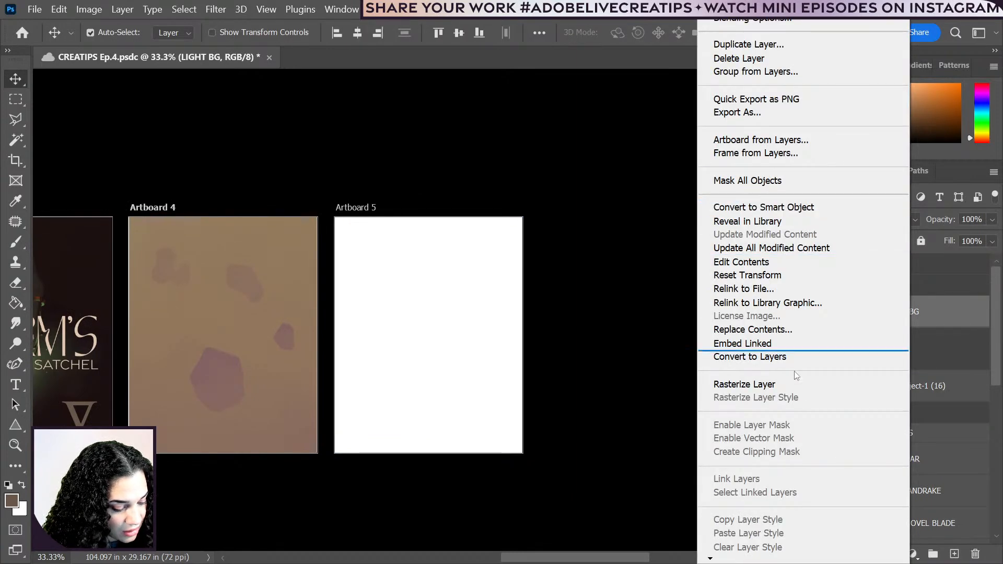
{"action": "left_click", "coordinate": [949, 322]}
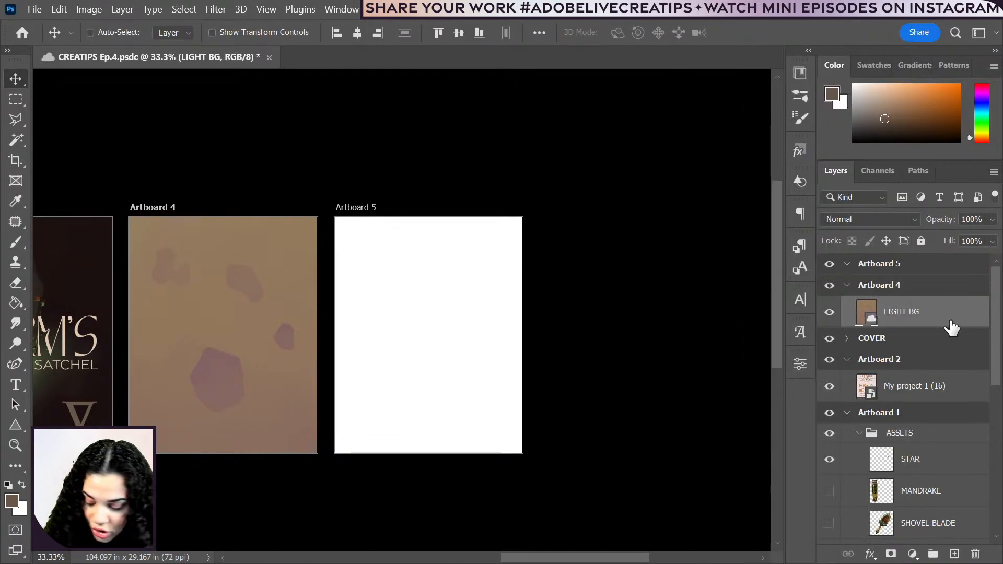
{"action": "key", "text": "ctrl+j"}
{"action": "left_click_drag", "start_coordinate": [948, 321], "coordinate": [932, 272]}
- Shift the LIGHT BG copy to the left on Artboard 5 so a different part of the spotted texture fills the page
{"action": "key", "text": "ctrl+t"}
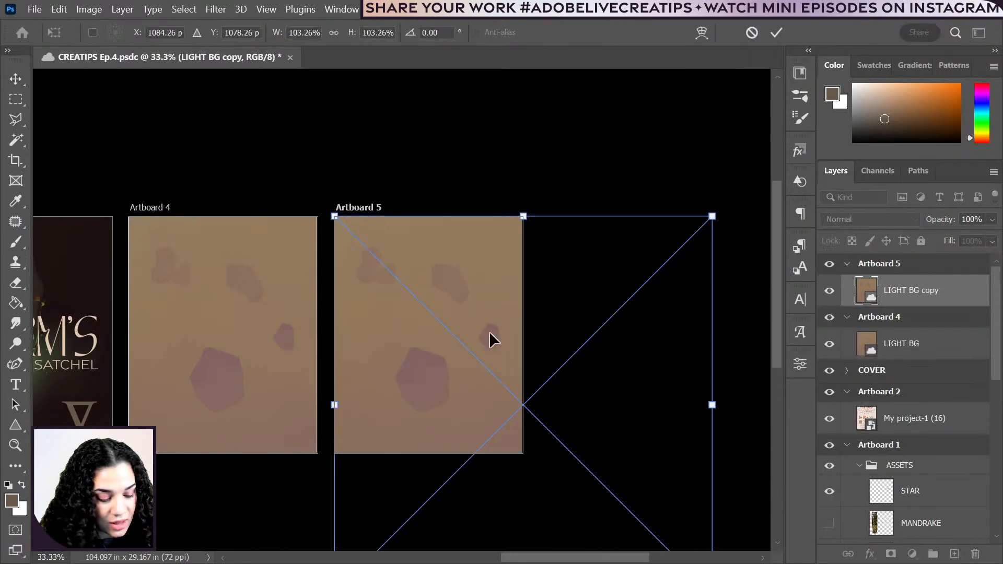
{"action": "left_click_drag", "start_coordinate": [670, 294], "coordinate": [488, 329]}
{"action": "key", "text": "Return"}
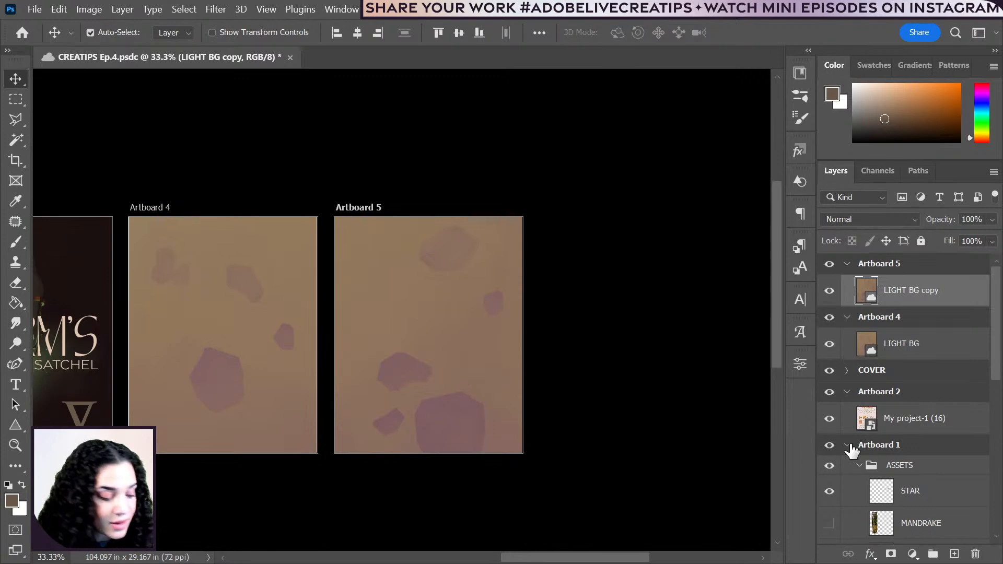
- Examine the backgrounds of Artboard 4 and Artboard 5 and the title lettering on the COVER artboard up close
{"action": "left_click", "coordinate": [932, 350]}
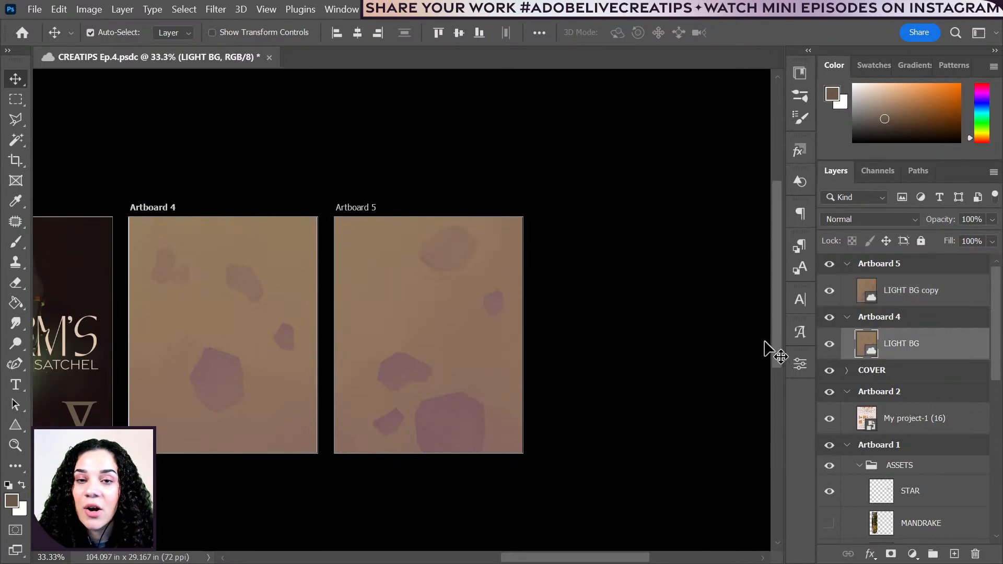
{"action": "key", "text": "ctrl+plus"}
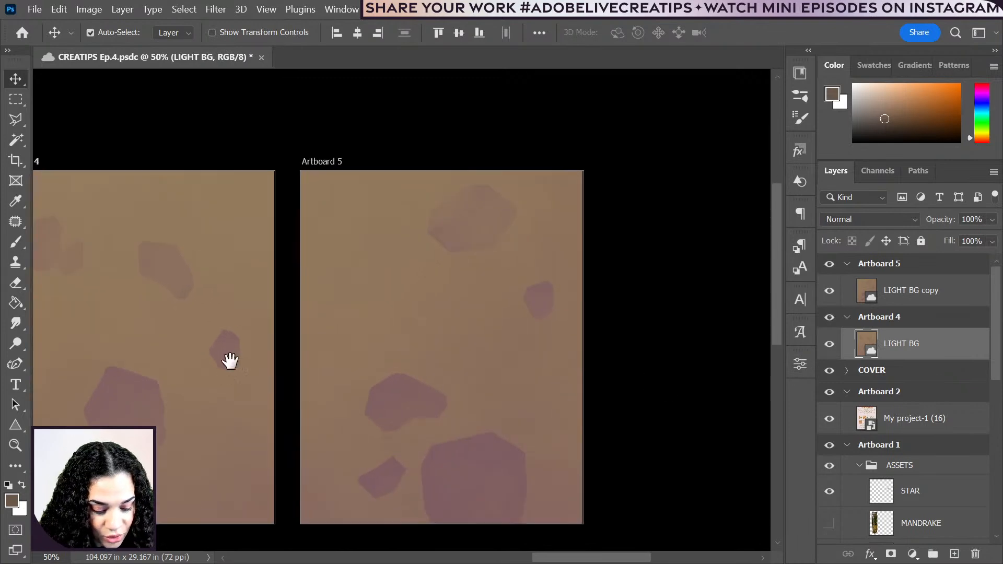
{"action": "left_click_drag", "start_coordinate": [227, 358], "coordinate": [313, 308]}
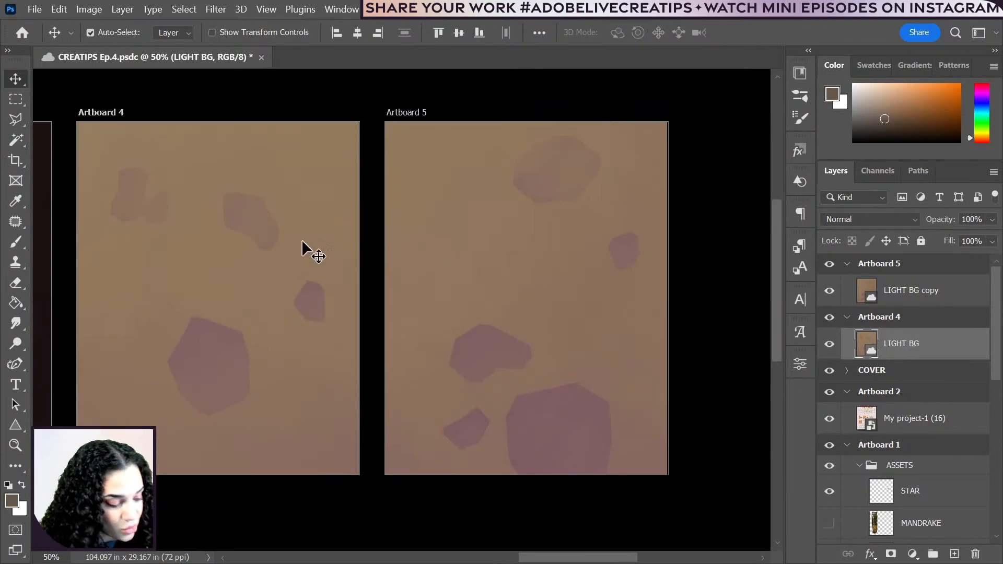
{"action": "left_click", "coordinate": [19, 119]}
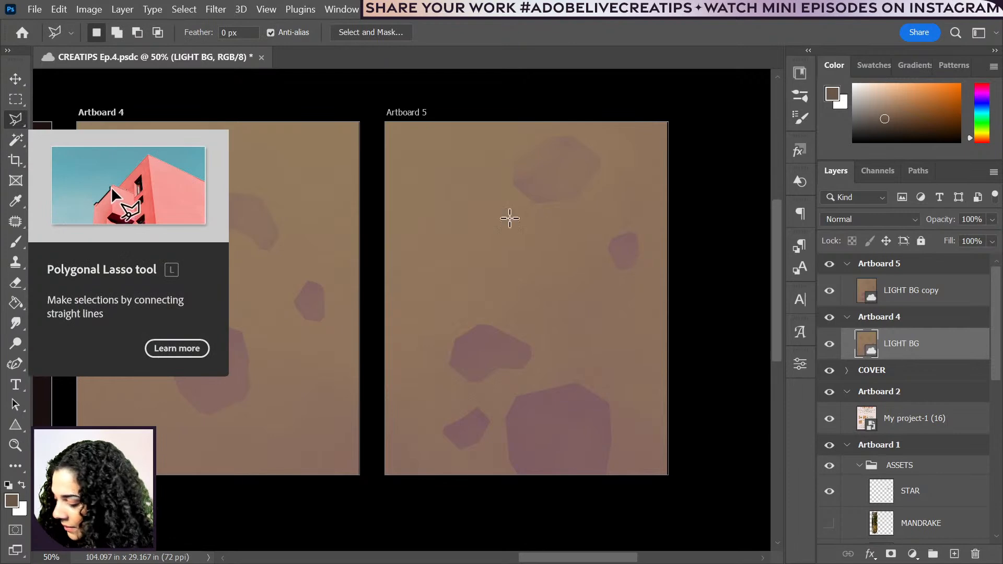
{"action": "key", "text": "ctrl+minus"}
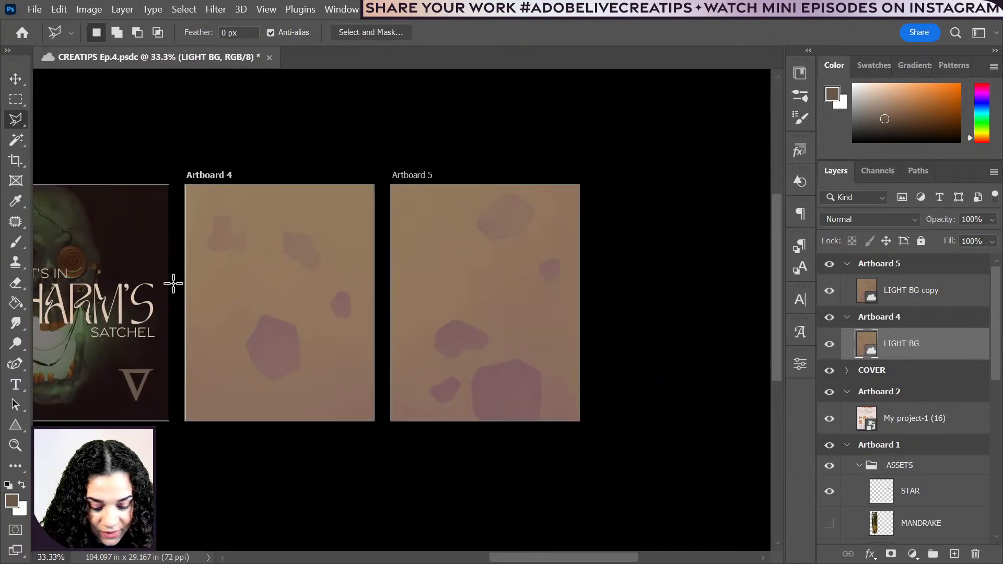
{"action": "key", "text": "ctrl+plus"}
{"action": "left_click_drag", "start_coordinate": [52, 293], "coordinate": [518, 258]}
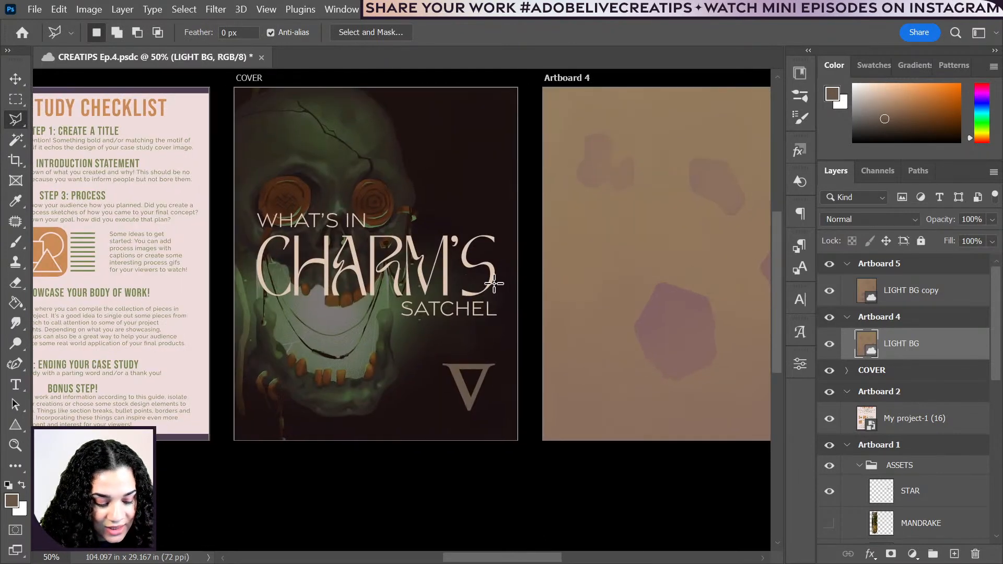
{"action": "key", "text": "ctrl+plus"}
{"action": "key", "text": "ctrl+plus"}
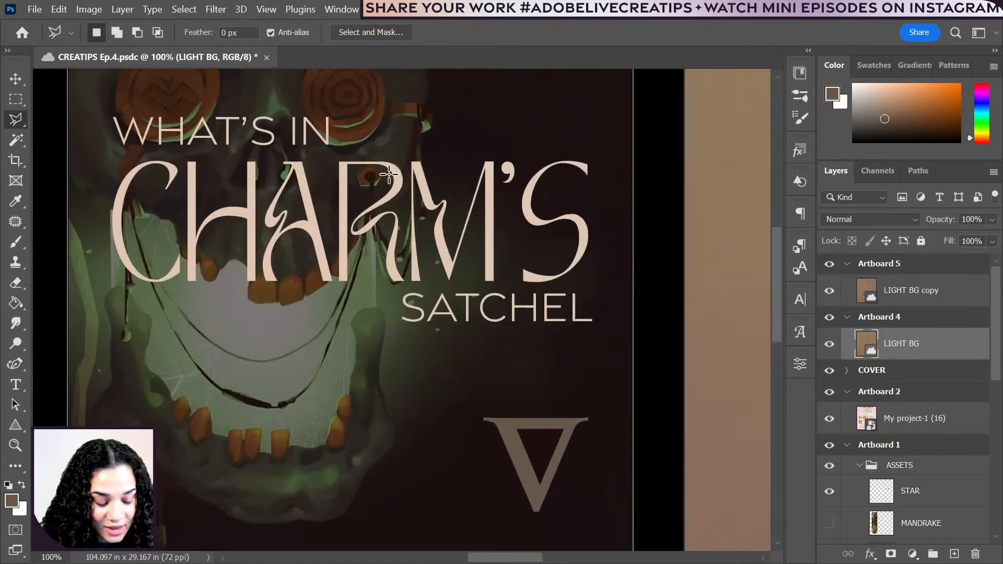
- Outline a wide zigzag band with the Polygonal Lasso from the middle of Artboard 4 across the gap into Artboard 5
{"action": "left_click_drag", "start_coordinate": [391, 172], "coordinate": [399, 316]}
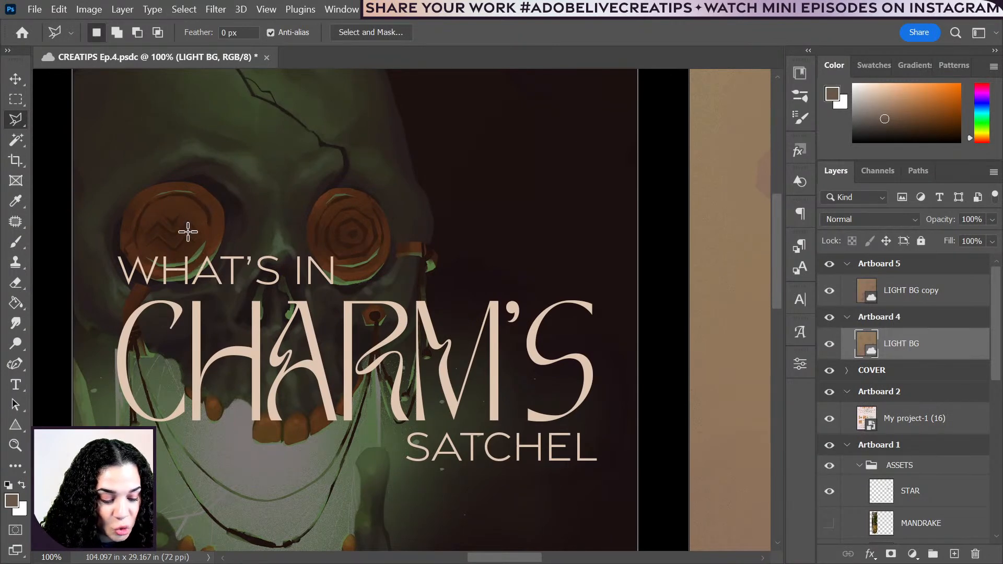
{"action": "left_click_drag", "start_coordinate": [663, 246], "coordinate": [237, 230]}
{"action": "left_click_drag", "start_coordinate": [535, 260], "coordinate": [503, 255]}
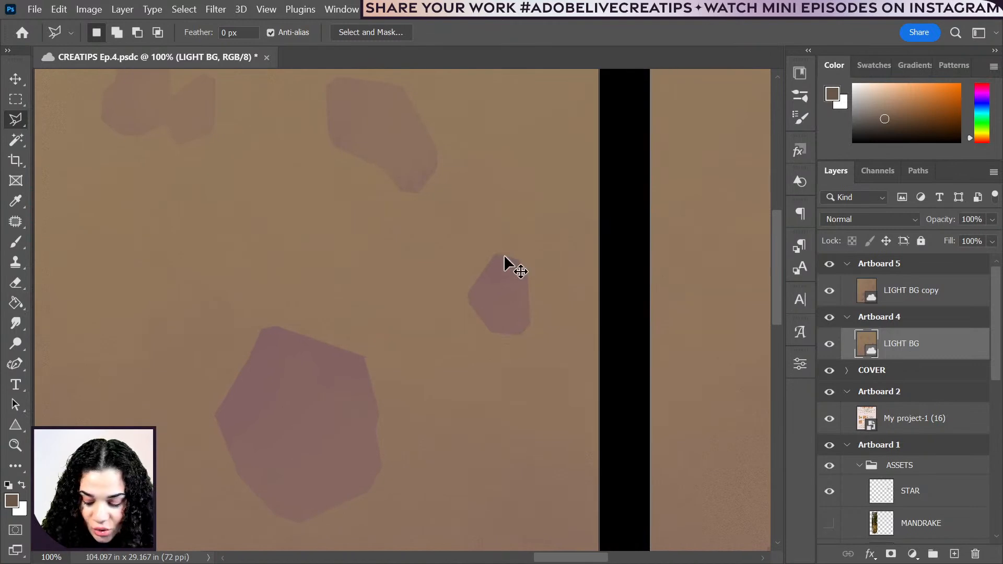
{"action": "key", "text": "ctrl+minus"}
{"action": "key", "text": "ctrl+minus"}
{"action": "mouse_move", "coordinate": [237, 275]}
{"action": "left_mouse_down"}
{"action": "mouse_move", "coordinate": [453, 261]}
{"action": "mouse_move", "coordinate": [381, 261]}
{"action": "left_mouse_up"}
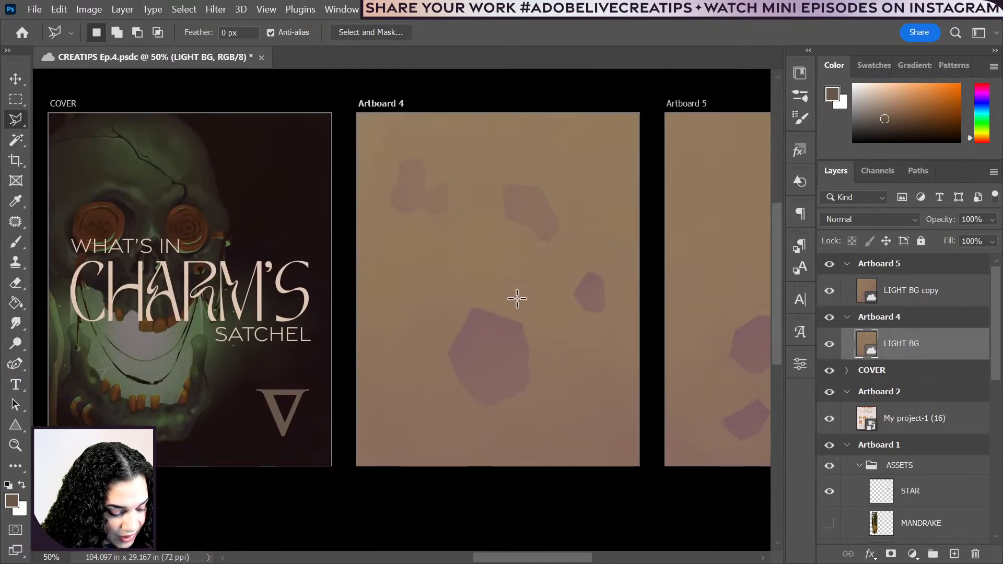
{"action": "left_click", "coordinate": [517, 298]}
{"action": "left_click", "coordinate": [573, 259]}
{"action": "left_click", "coordinate": [605, 299]}
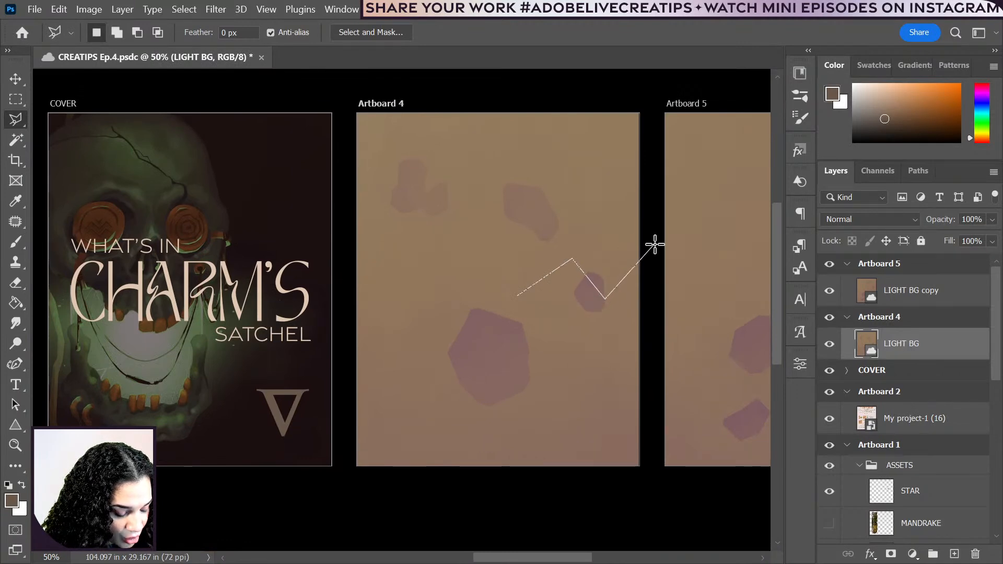
{"action": "left_click", "coordinate": [655, 244]}
{"action": "left_click", "coordinate": [702, 305]}
{"action": "left_click", "coordinate": [731, 244]}
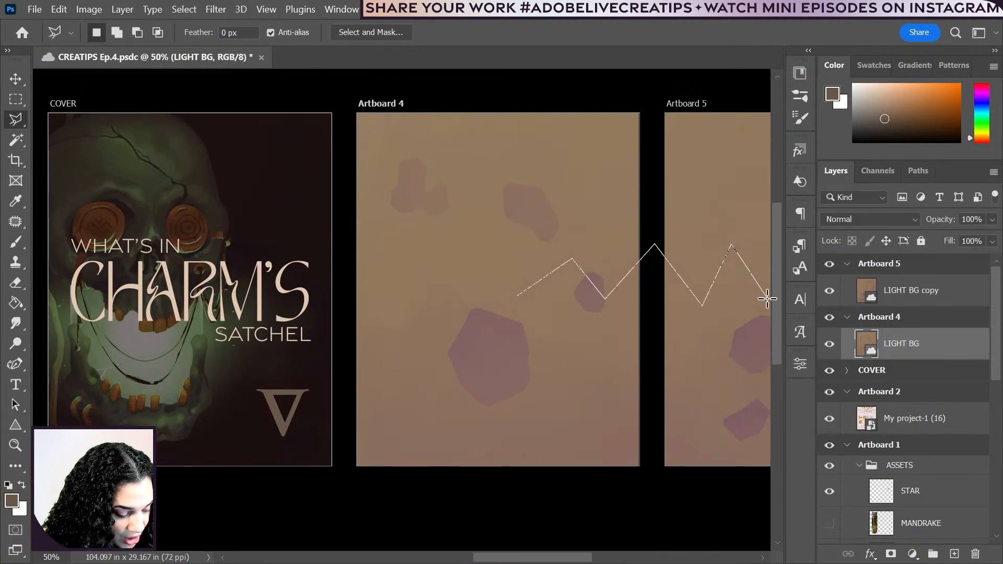
{"action": "left_click", "coordinate": [735, 272]}
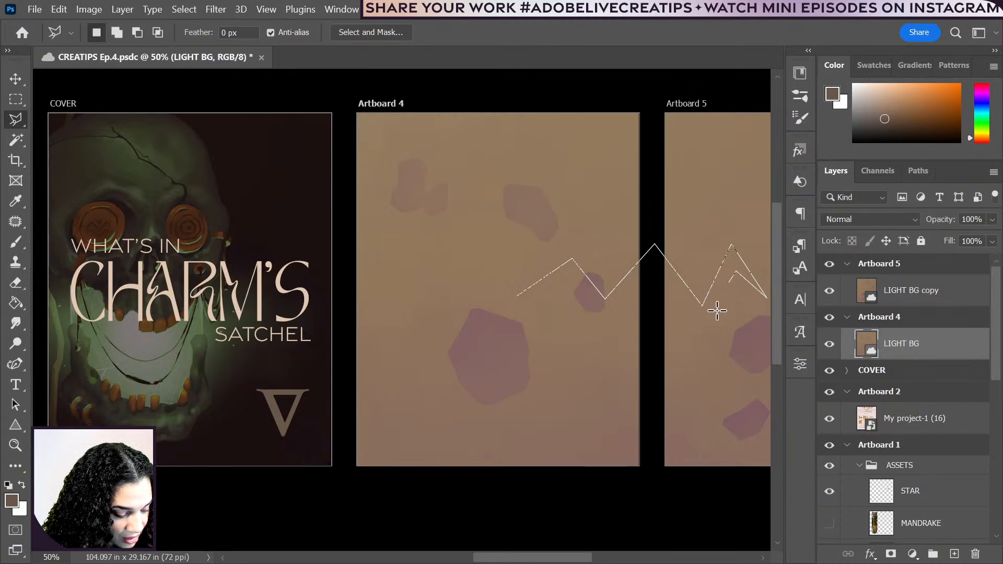
{"action": "left_click", "coordinate": [700, 335]}
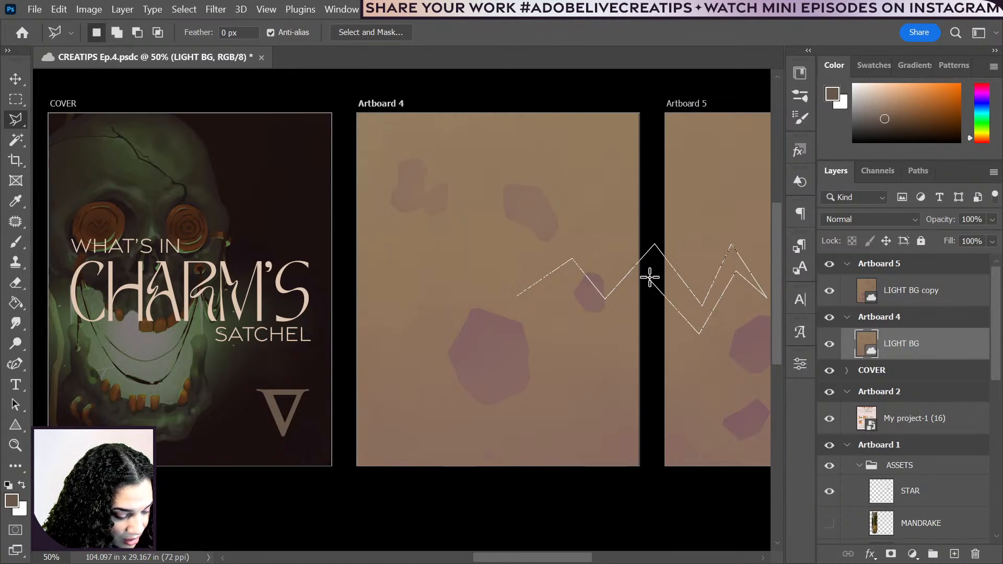
{"action": "left_click", "coordinate": [649, 276]}
{"action": "left_click", "coordinate": [594, 332]}
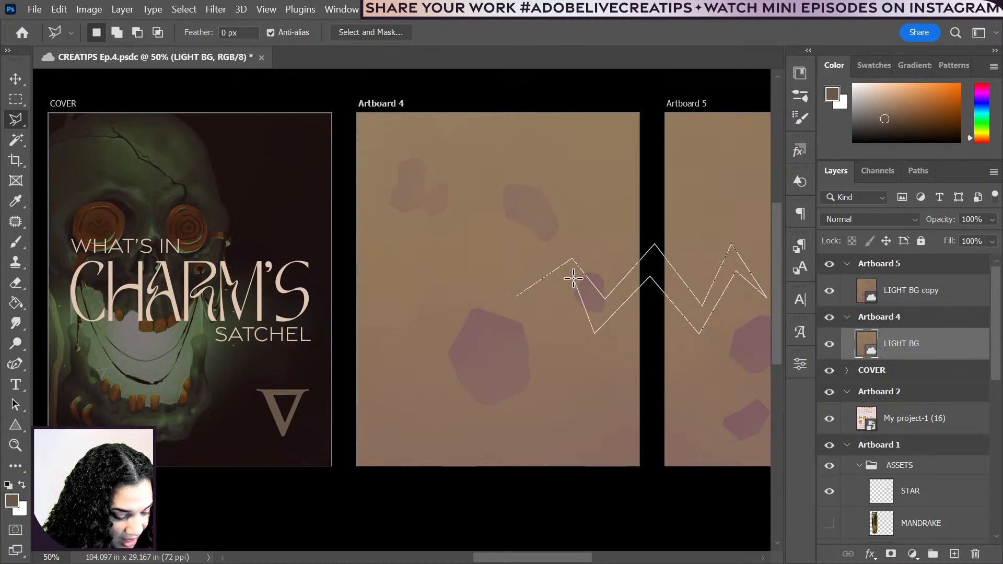
{"action": "left_click", "coordinate": [569, 280]}
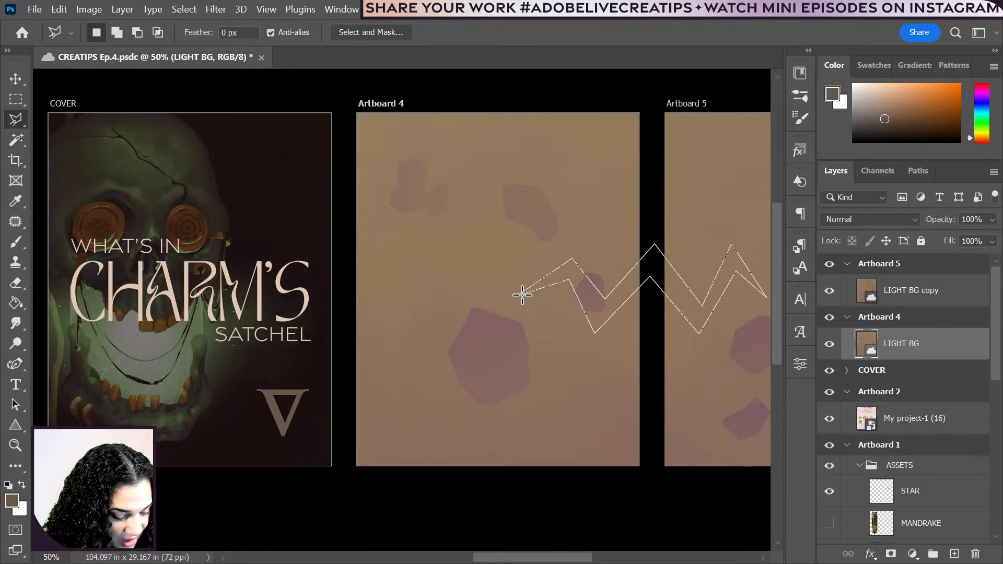
{"action": "left_click", "coordinate": [523, 295]}
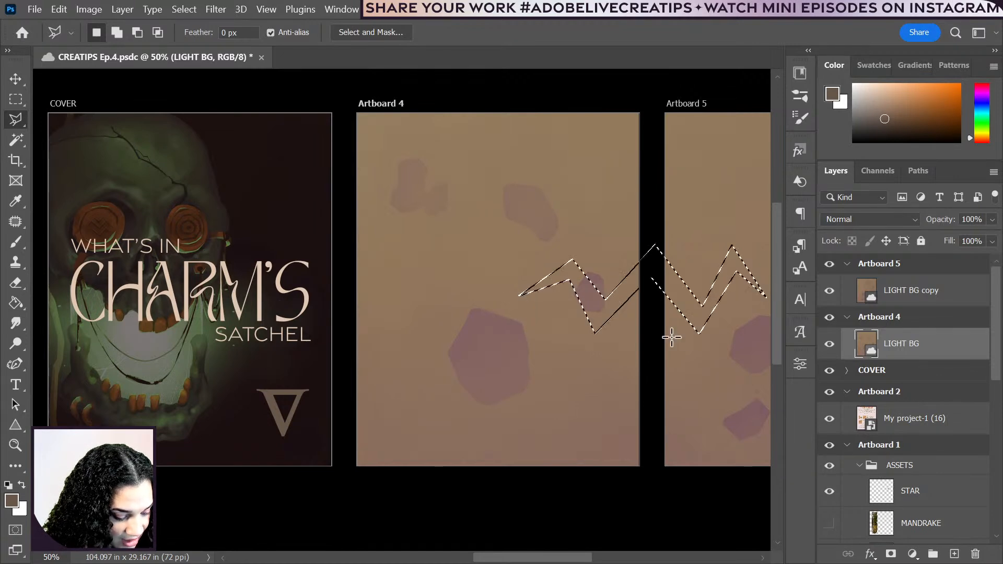
{"action": "mouse_move", "coordinate": [669, 336]}
{"action": "left_mouse_down"}
{"action": "mouse_move", "coordinate": [593, 293]}
{"action": "mouse_move", "coordinate": [561, 295]}
{"action": "left_mouse_up"}
{"action": "left_click_drag", "start_coordinate": [521, 258], "coordinate": [549, 243]}
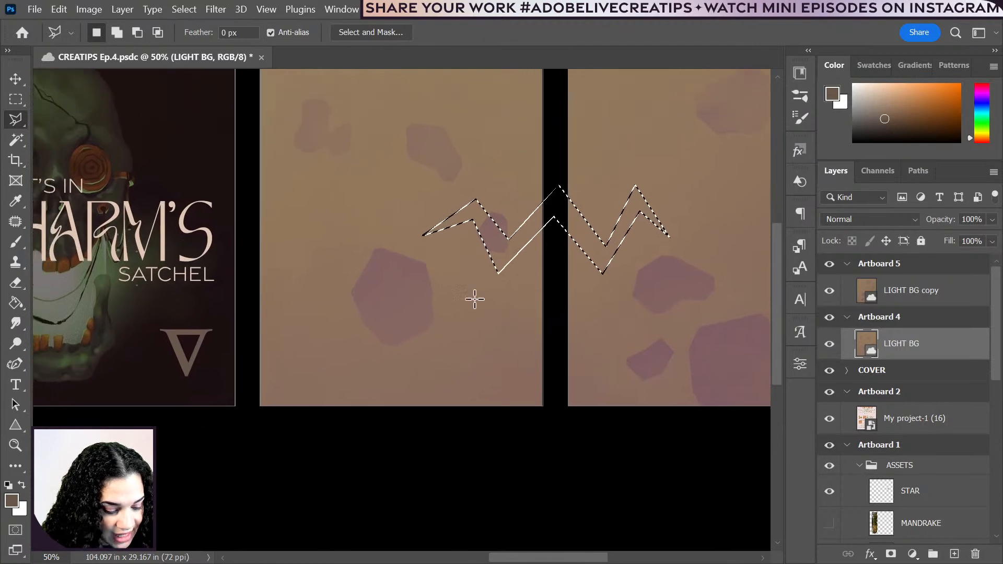
{"action": "key", "text": "ctrl+d"}
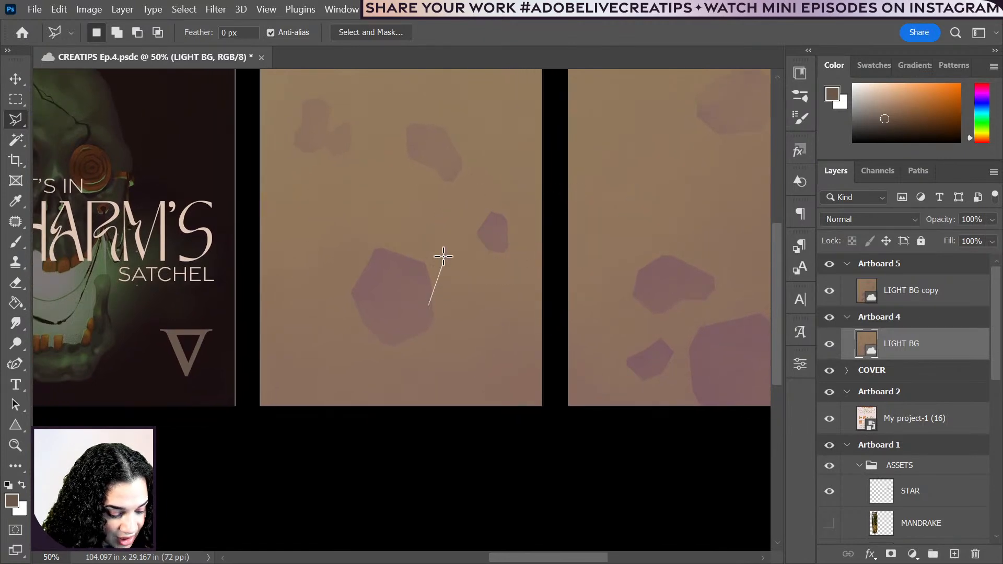
{"action": "key", "text": "ctrl+z"}
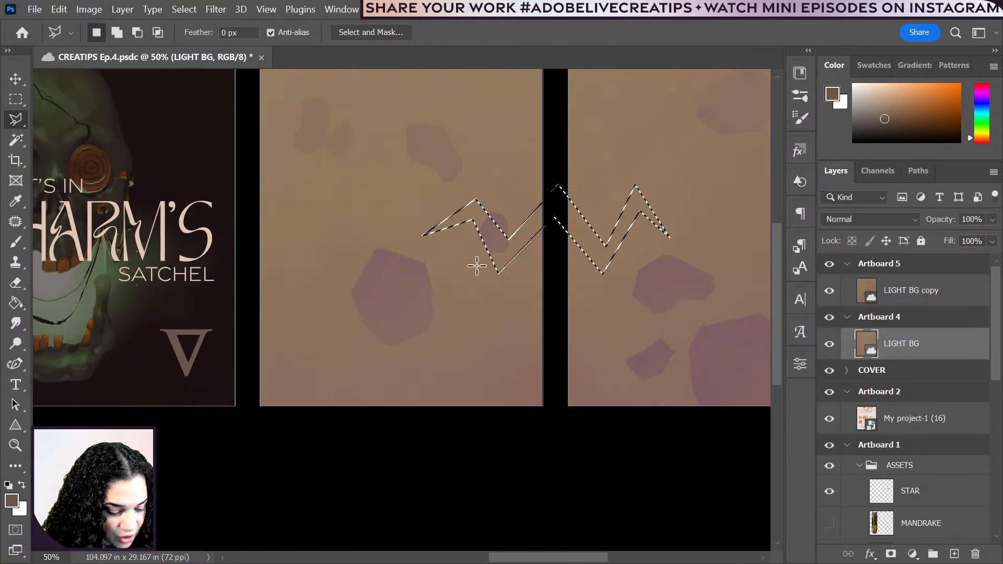
- Add a second zigzag band just below the first to the selection, again spanning Artboards 4 and 5
{"action": "left_click", "coordinate": [435, 304]}
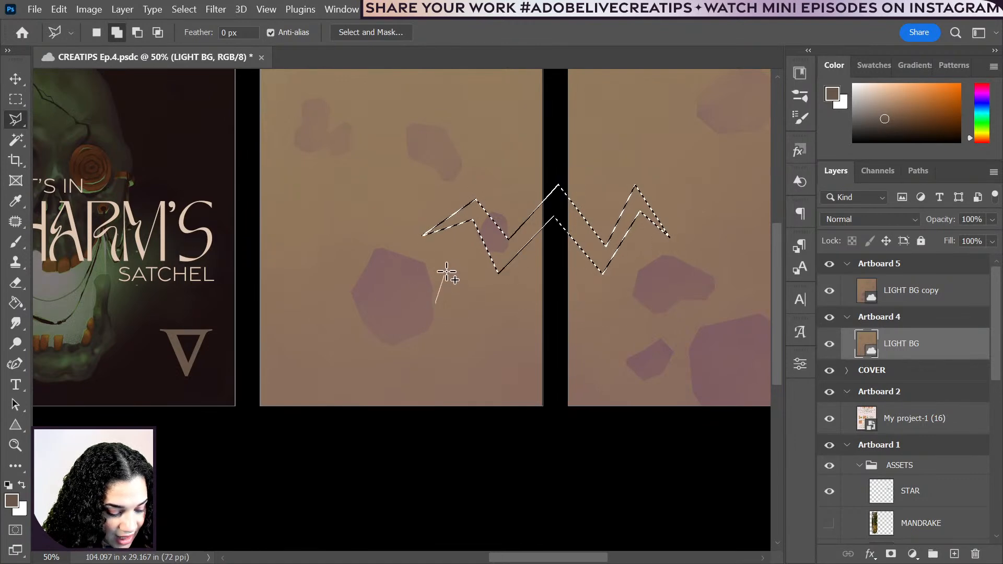
{"action": "left_click", "coordinate": [460, 262]}
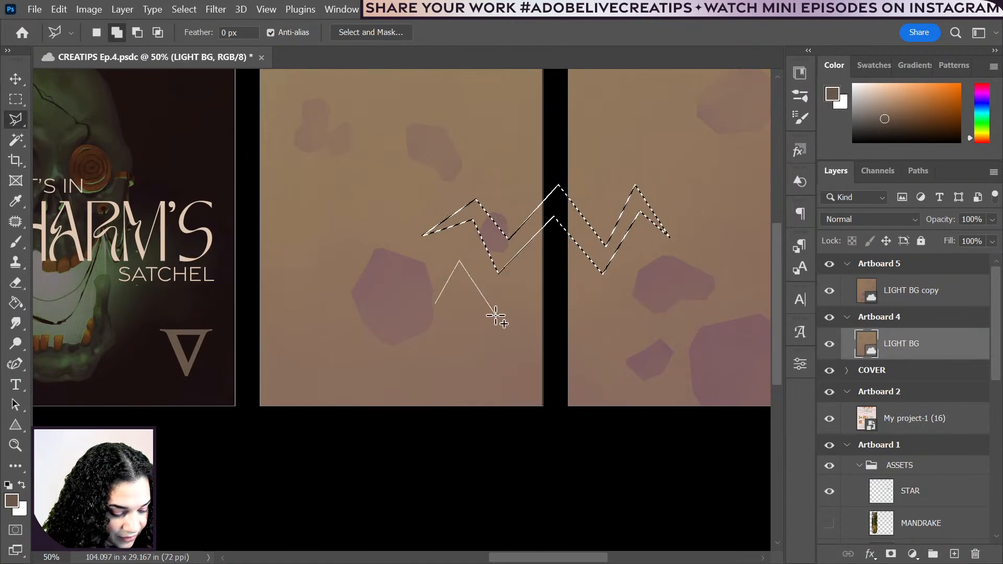
{"action": "left_click", "coordinate": [496, 311]}
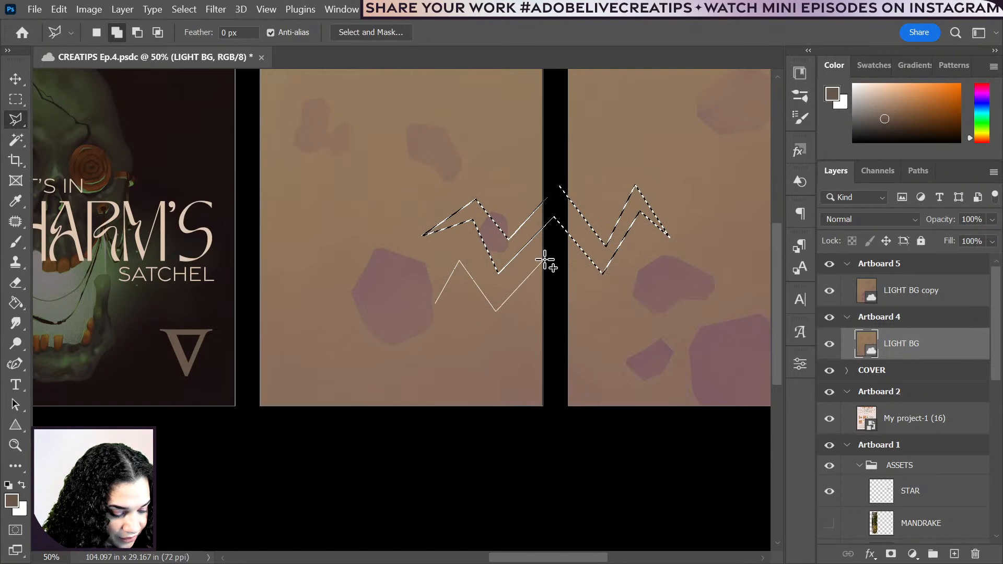
{"action": "left_click", "coordinate": [544, 257]}
{"action": "left_click", "coordinate": [607, 303]}
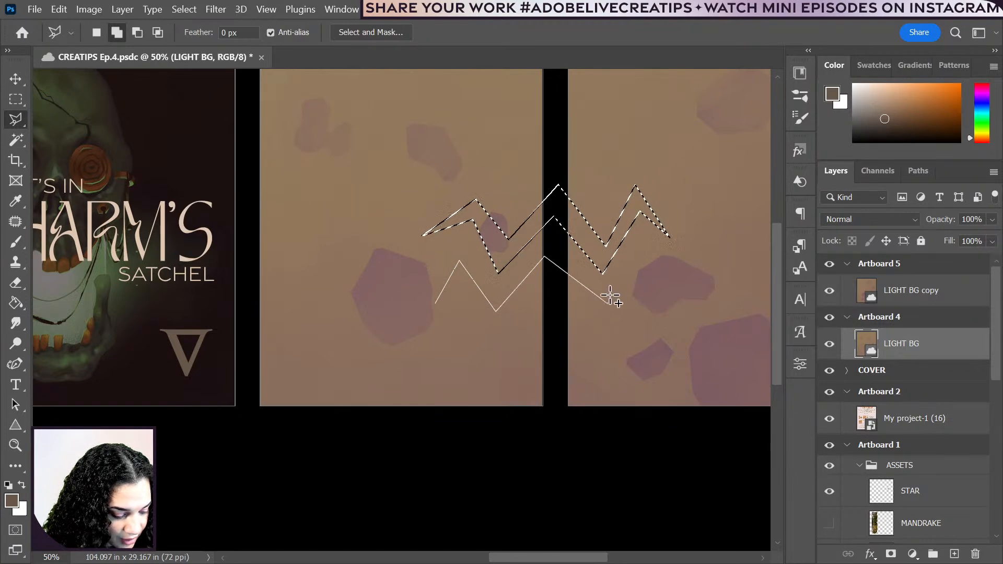
{"action": "left_click", "coordinate": [641, 252]}
{"action": "left_click", "coordinate": [656, 307]}
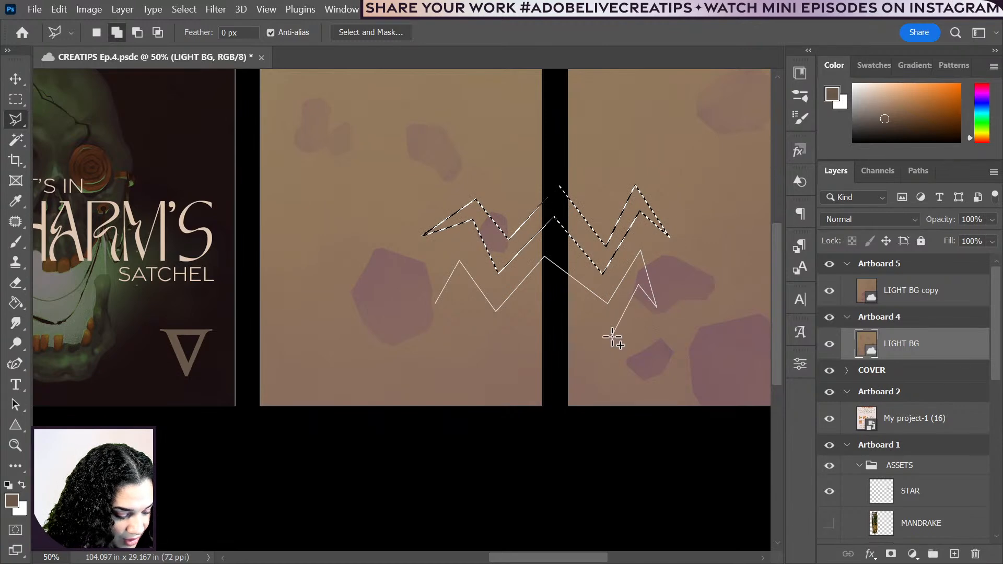
{"action": "left_click", "coordinate": [612, 335]}
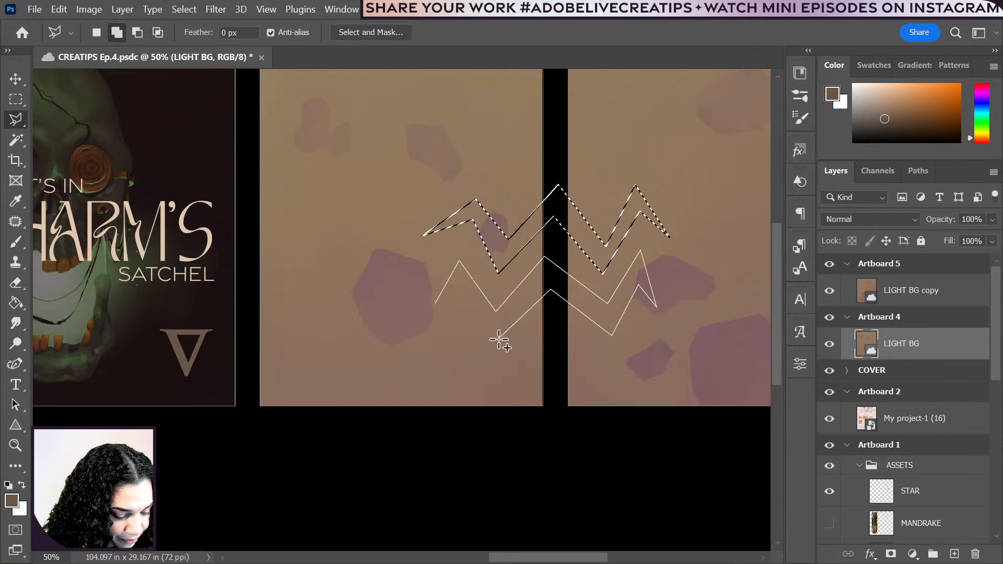
{"action": "left_click", "coordinate": [437, 306]}
- Fill the zigzag selection with the near-black sampled from the COVER background on a new layer above LIGHT BG in Artboard 4
{"action": "key", "text": "ctrl+minus"}
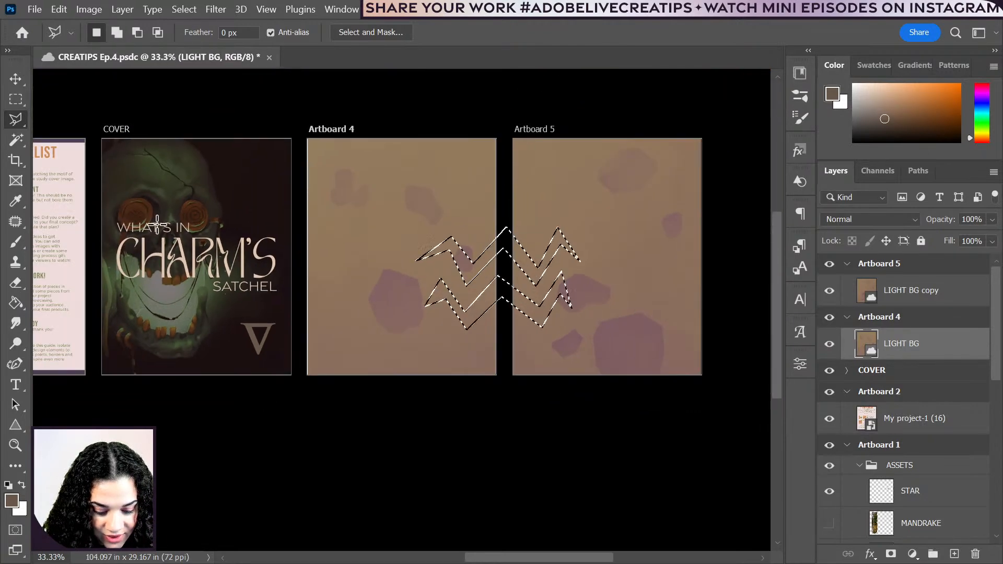
{"action": "key", "text": "ctrl+plus"}
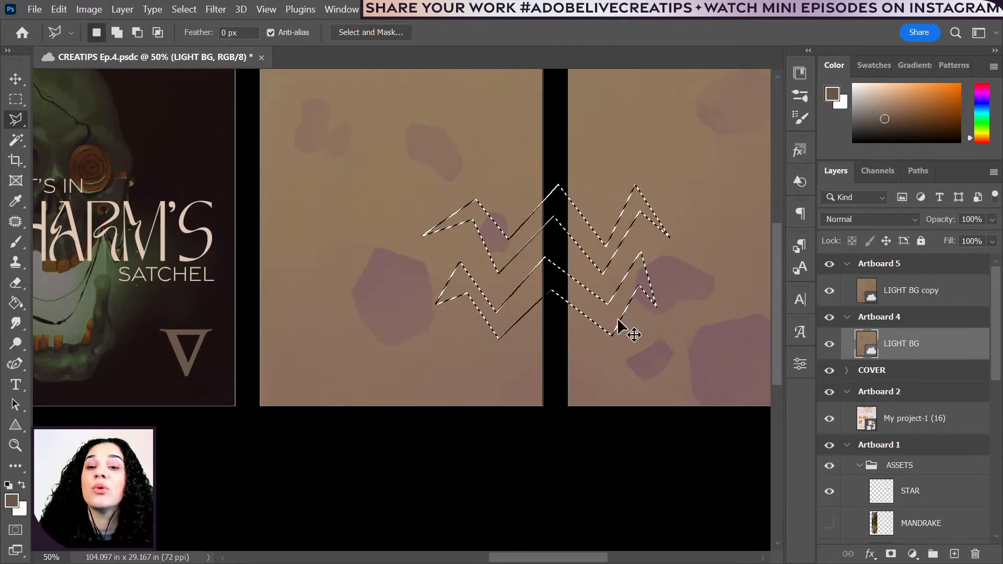
{"action": "key", "text": "ctrl+minus"}
{"action": "key", "text": "ctrl+plus"}
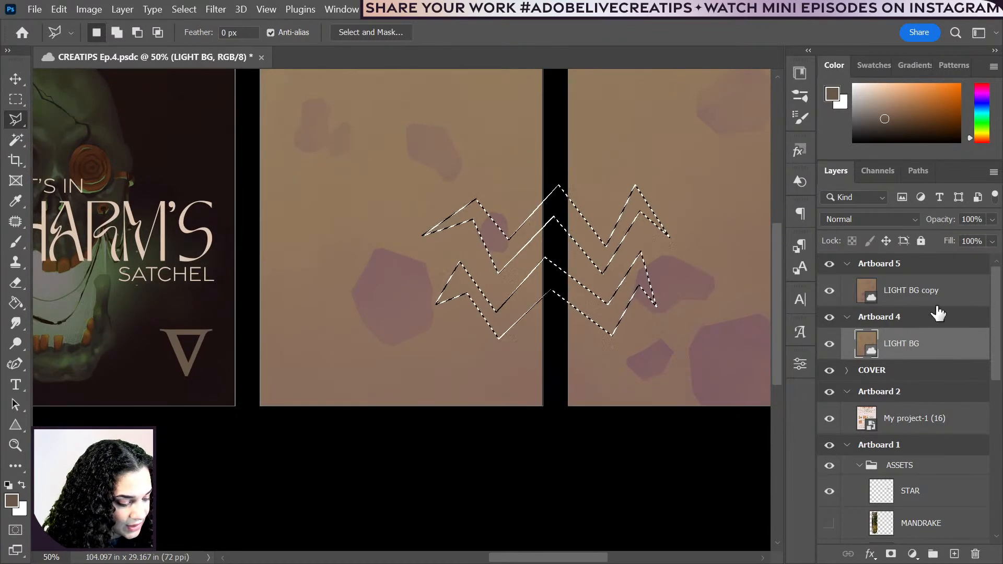
{"action": "left_click", "coordinate": [16, 303]}
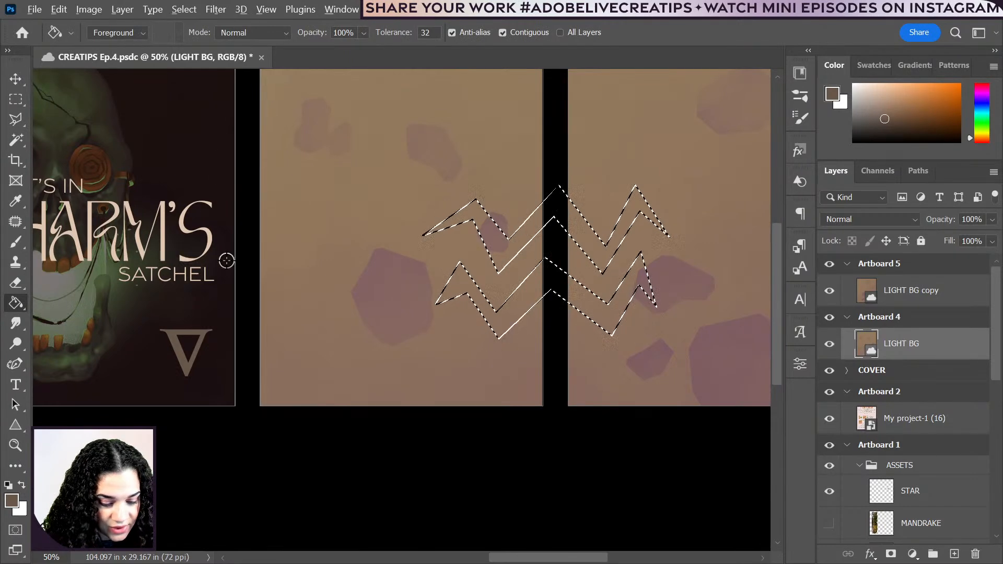
{"action": "left_click", "coordinate": [222, 385], "text": "alt"}
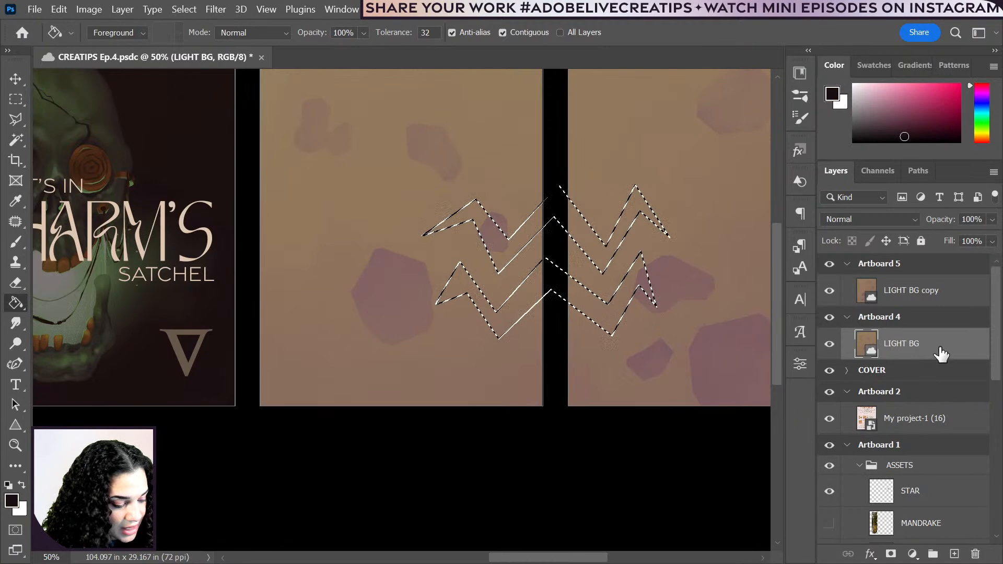
{"action": "key", "text": "ctrl+shift+alt+n"}
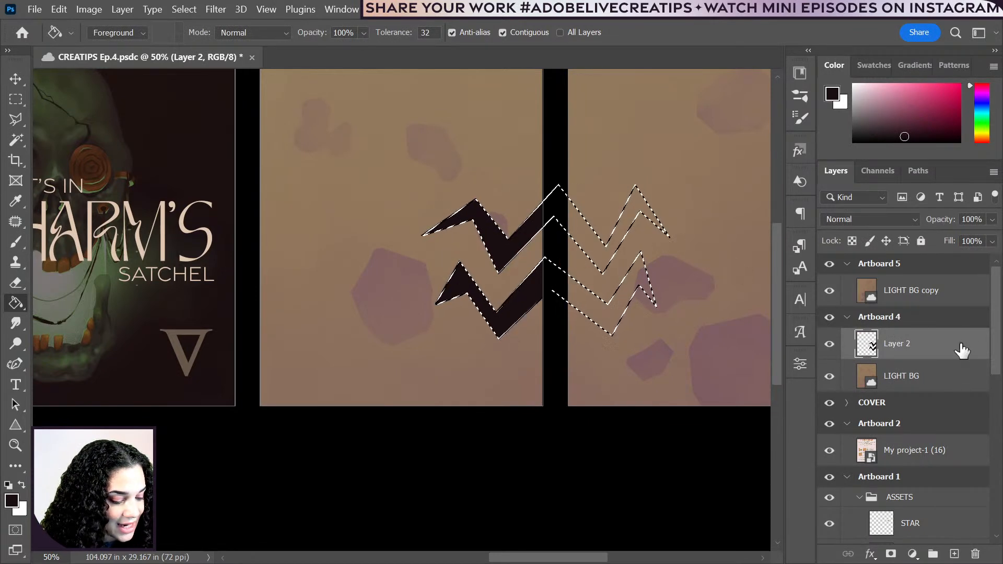
- Duplicate the filled zigzag layer and move the copy into Artboard 5 above LIGHT BG copy
{"action": "key", "text": "ctrl+j"}
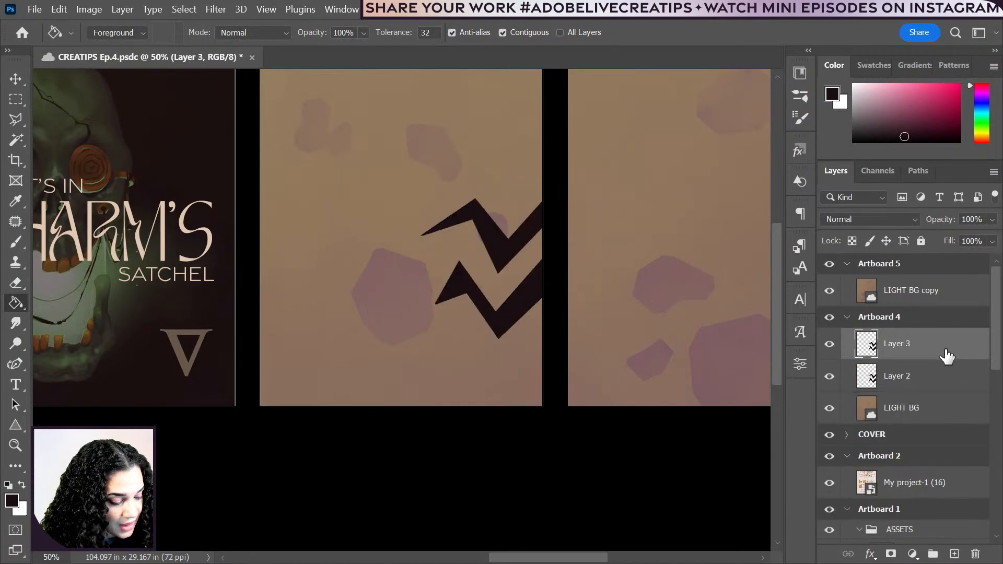
{"action": "left_click_drag", "start_coordinate": [947, 357], "coordinate": [945, 288]}
{"action": "left_click_drag", "start_coordinate": [670, 263], "coordinate": [421, 280]}
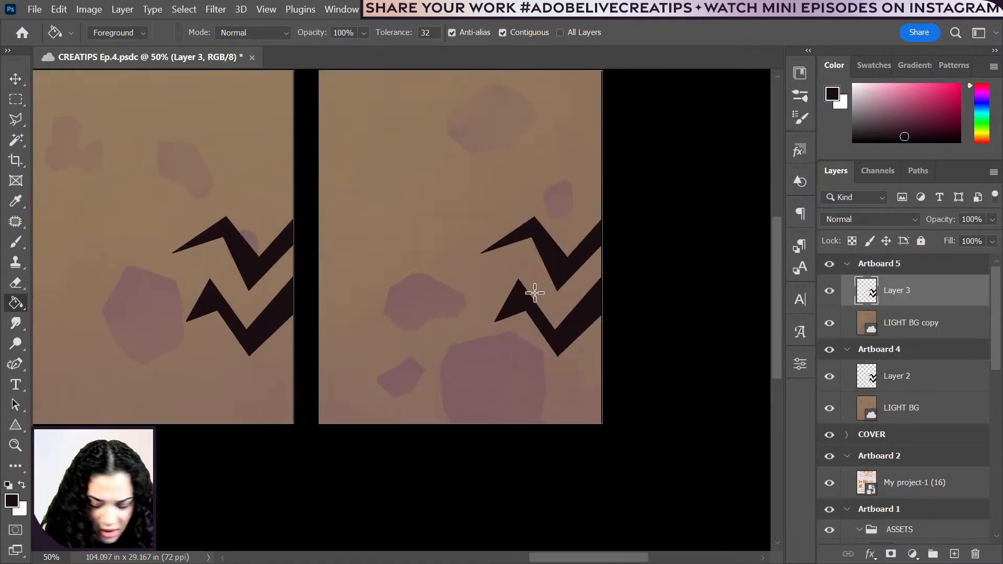
{"action": "key", "text": "ctrl+t"}
{"action": "key", "text": "Escape"}
- Undo the move to Artboard 5, the layer duplication and the dark zigzag fill
{"action": "key", "text": "ctrl+z"}
{"action": "key", "text": "ctrl+z"}
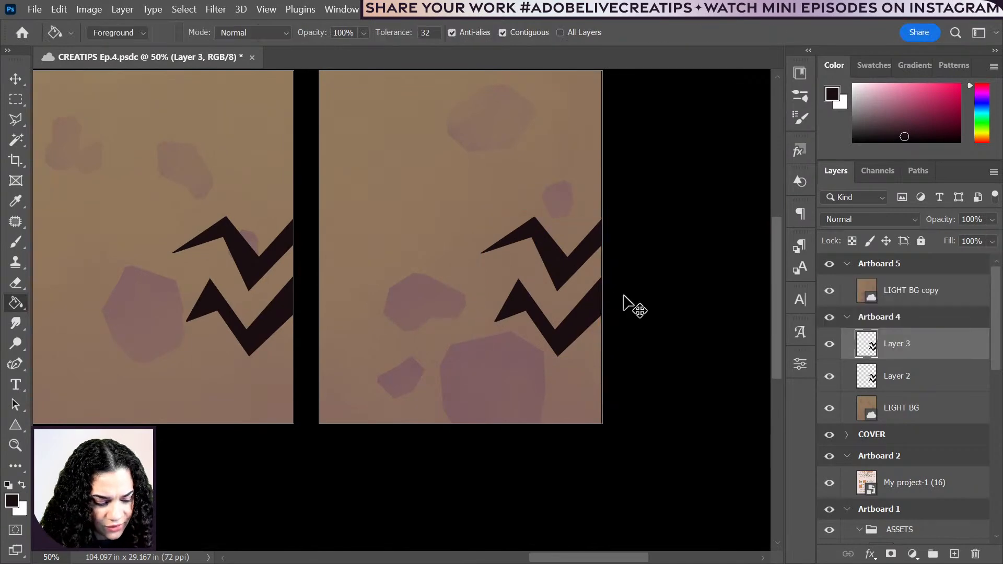
{"action": "key", "text": "ctrl+z"}
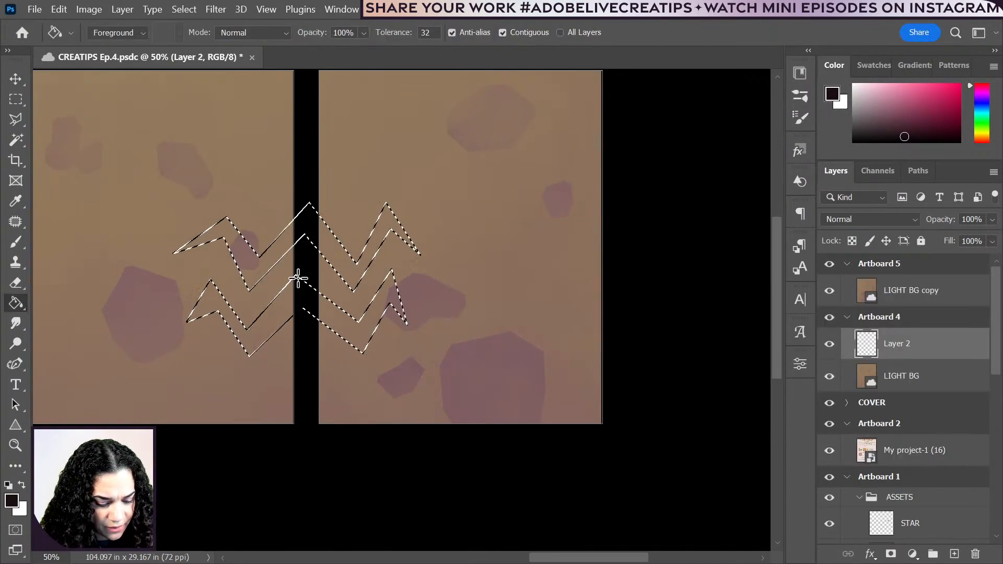
- Move the zigzag selection outline left and slightly up with Transform Selection so both bands lie entirely within Artboard 4
{"action": "key", "text": "m"}
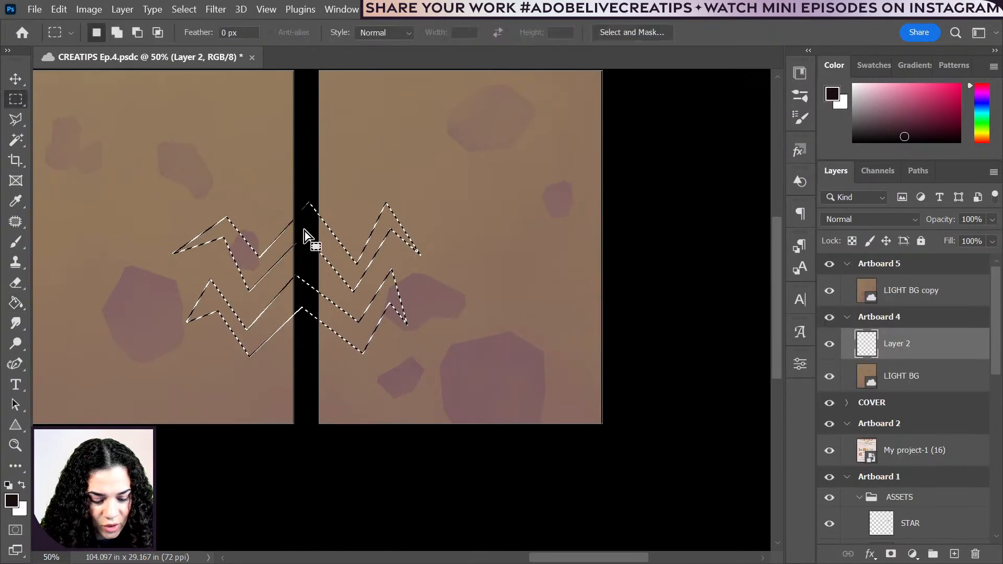
{"action": "right_click", "coordinate": [308, 238]}
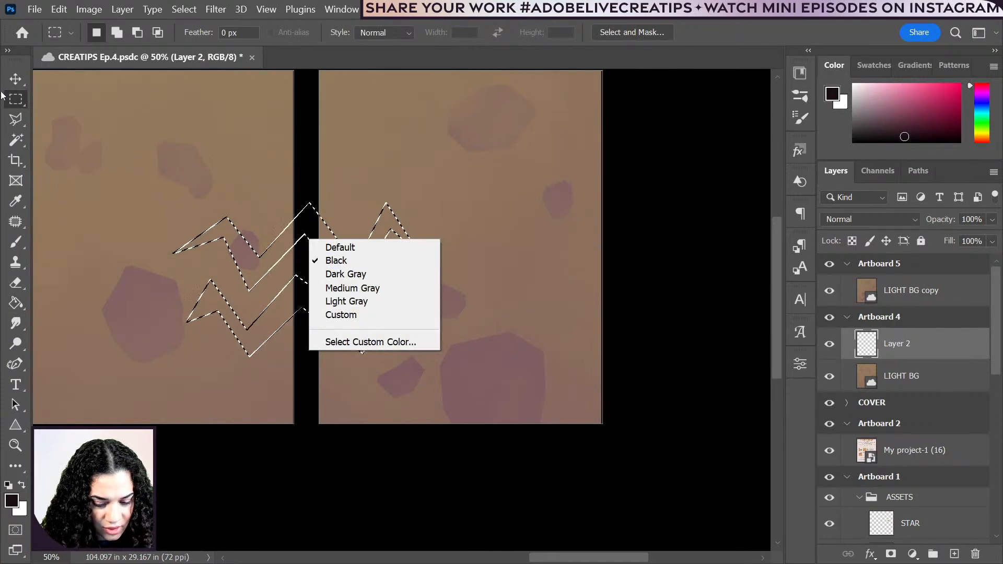
{"action": "left_click", "coordinate": [22, 98]}
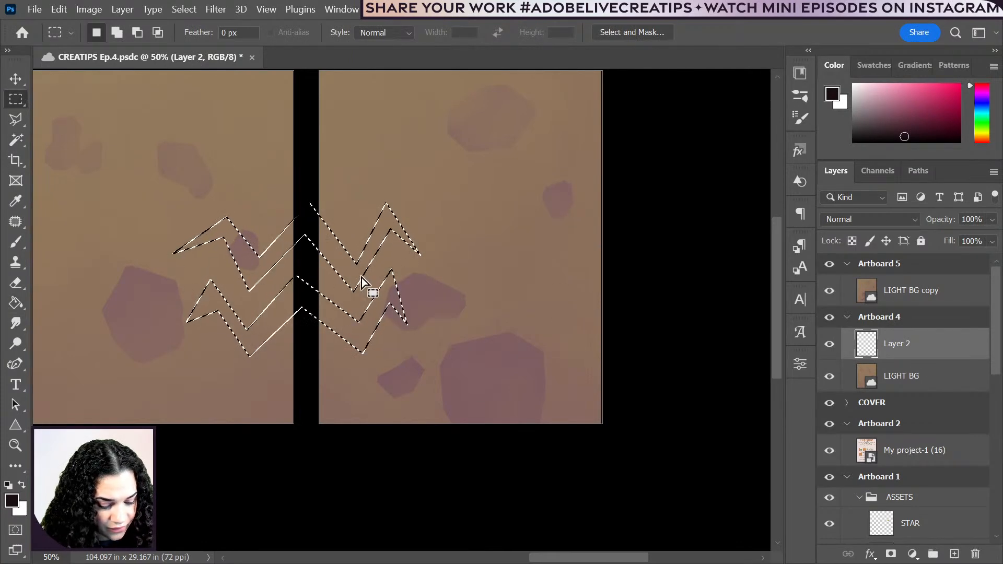
{"action": "right_click", "coordinate": [271, 258]}
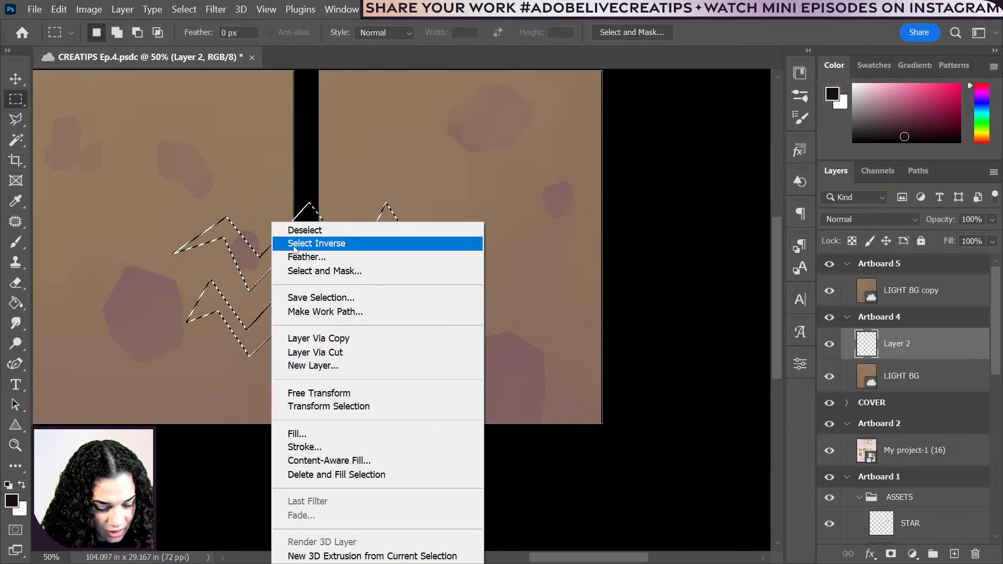
{"action": "left_click", "coordinate": [343, 406]}
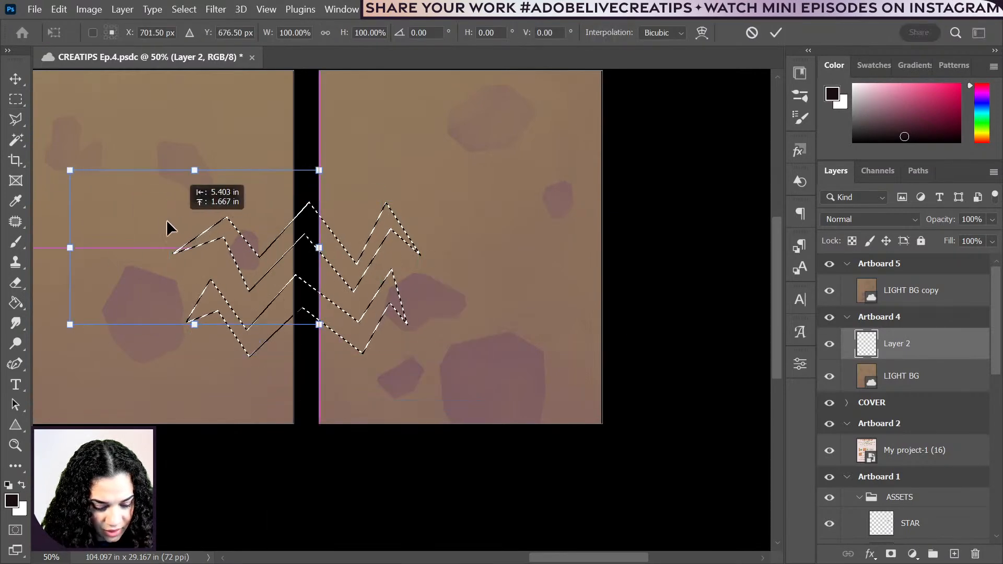
{"action": "left_click_drag", "start_coordinate": [167, 228], "coordinate": [139, 224]}
{"action": "left_click_drag", "start_coordinate": [188, 291], "coordinate": [320, 303]}
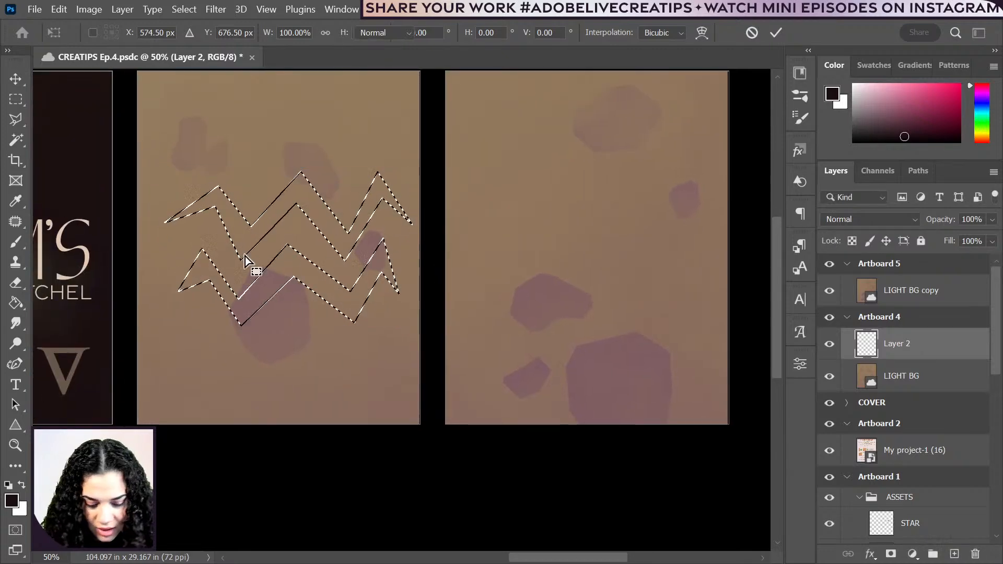
- Apply the moved zigzag selection, fill it with the near-black foreground colour on the empty layer in Artboard 4, and deselect
{"action": "key", "text": "Return"}
{"action": "key", "text": "g"}
{"action": "left_click", "coordinate": [260, 276]}
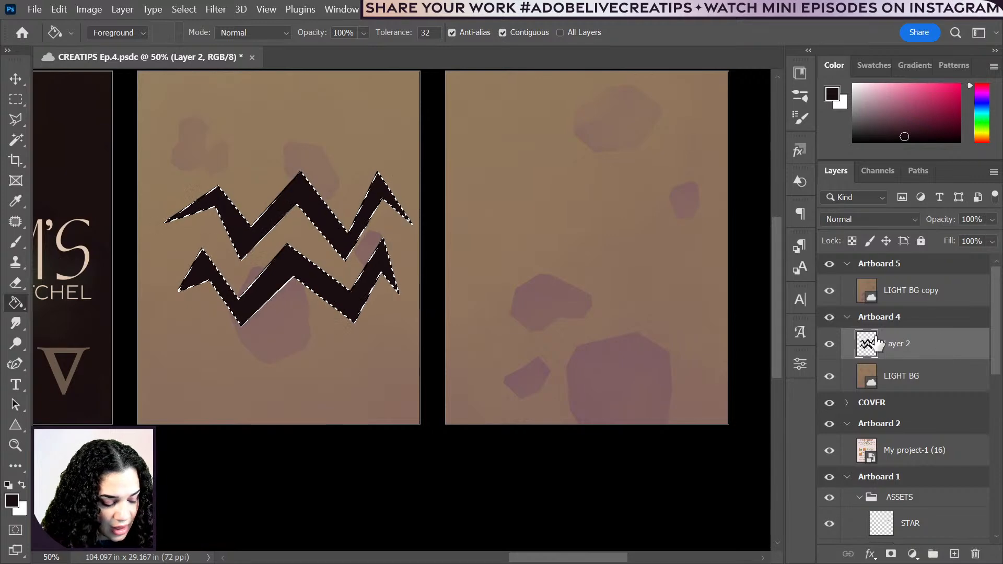
{"action": "key", "text": "ctrl+d"}
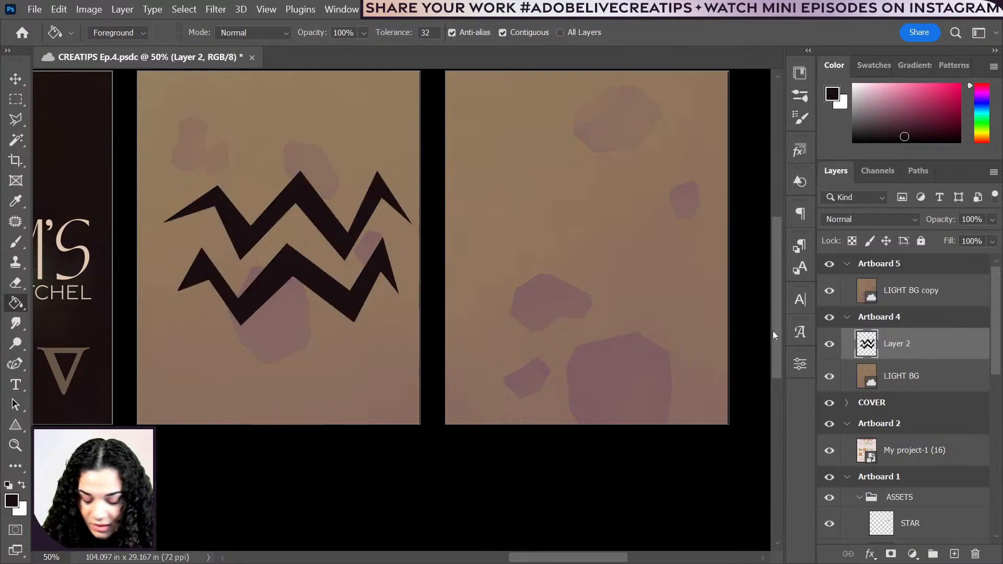
- Create a hidden duplicate of the zigzag layer and move the original across Artboard 4's inner edge to X 1080.50 px
{"action": "key", "text": "ctrl+j"}
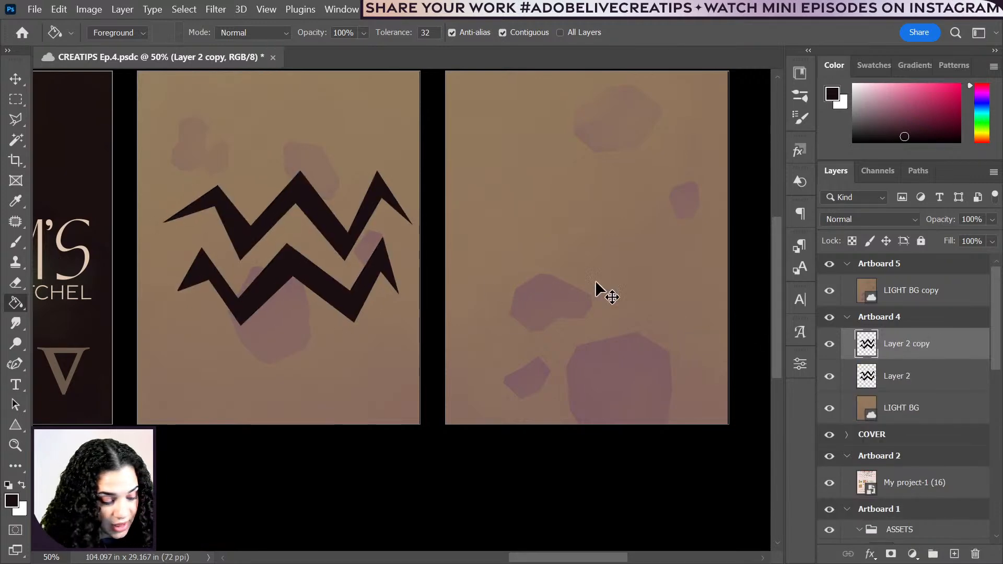
{"action": "left_click", "coordinate": [829, 343]}
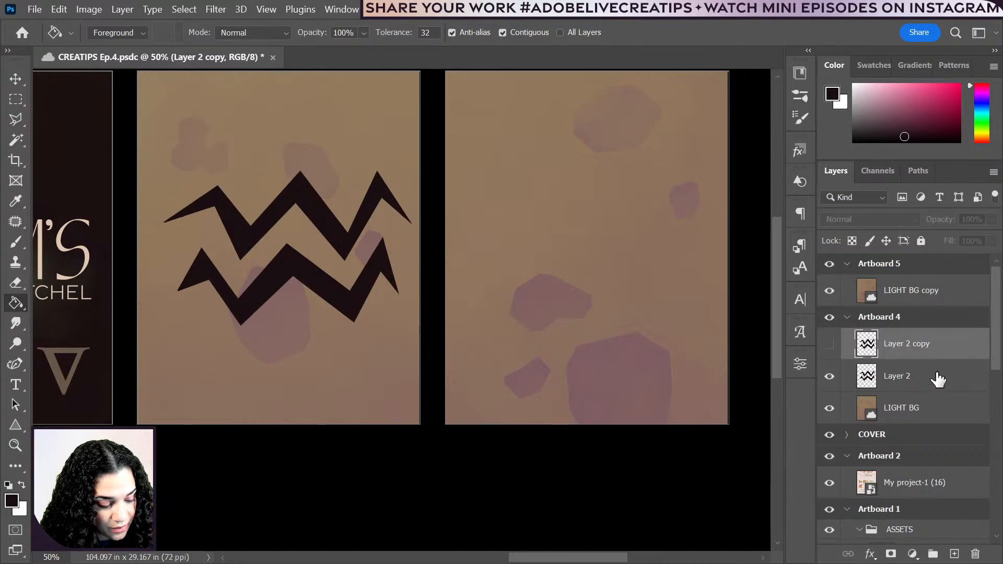
{"action": "left_click", "coordinate": [938, 376], "text": "shift"}
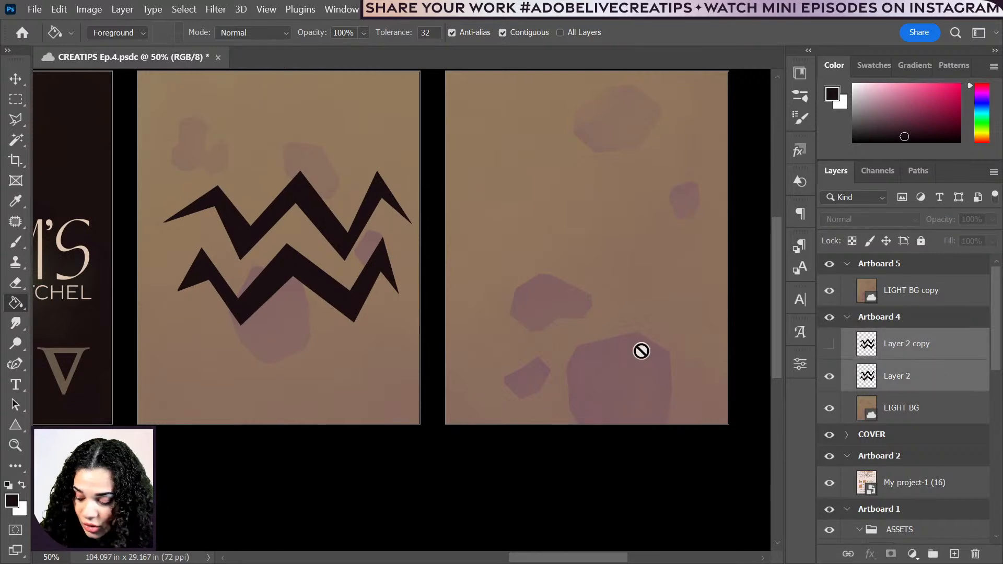
{"action": "left_click", "coordinate": [935, 383]}
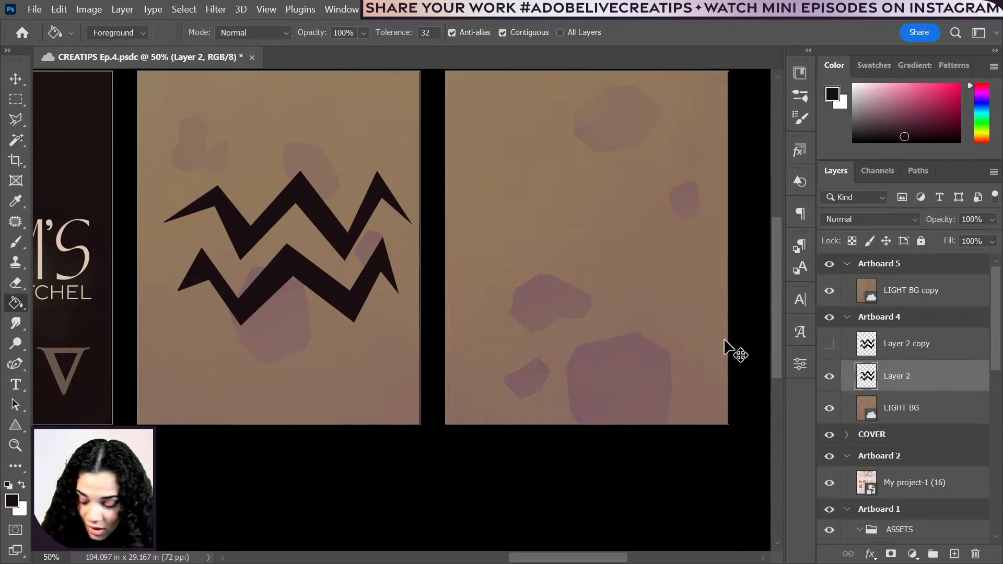
{"action": "key", "text": "ctrl+t"}
{"action": "left_click_drag", "start_coordinate": [293, 265], "coordinate": [431, 281]}
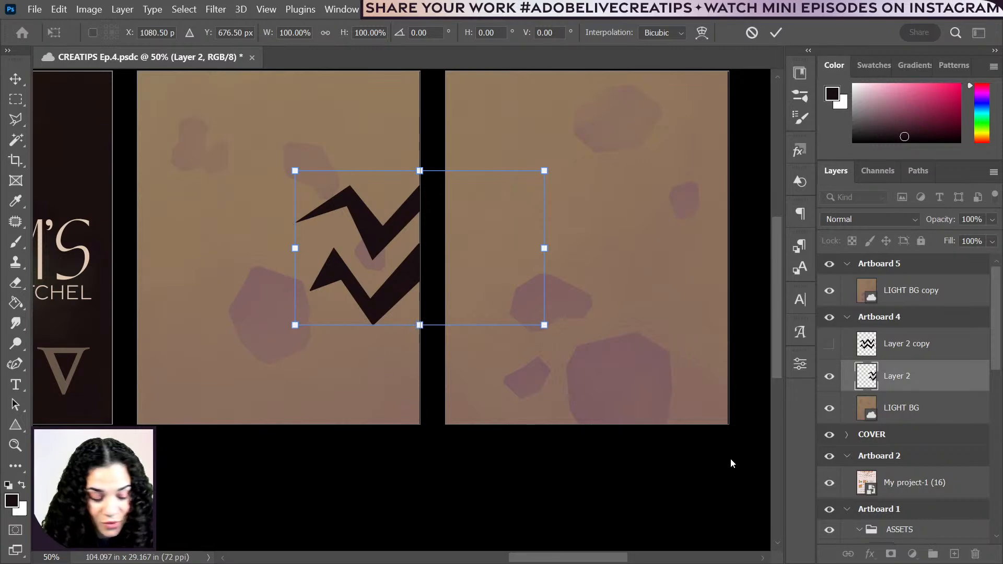
{"action": "key", "text": "Return"}
- Place the zigzag copy visibly above LIGHT BG copy in Artboard 5 and move it to X 0.50 px, across the artboard's edge
{"action": "left_click_drag", "start_coordinate": [943, 351], "coordinate": [935, 281]}
{"action": "left_click", "coordinate": [829, 290]}
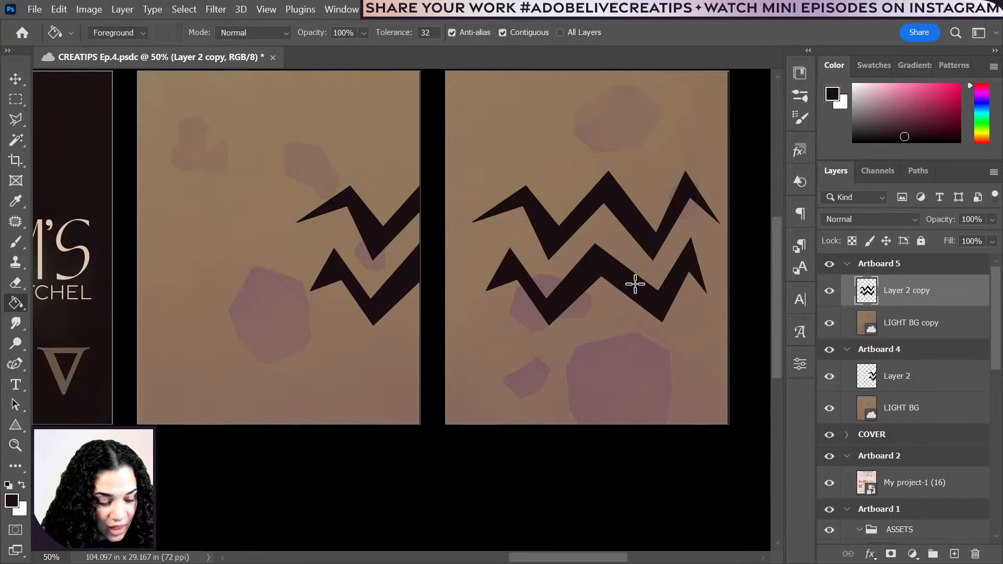
{"action": "key", "text": "ctrl+t"}
{"action": "left_click_drag", "start_coordinate": [645, 294], "coordinate": [486, 316]}
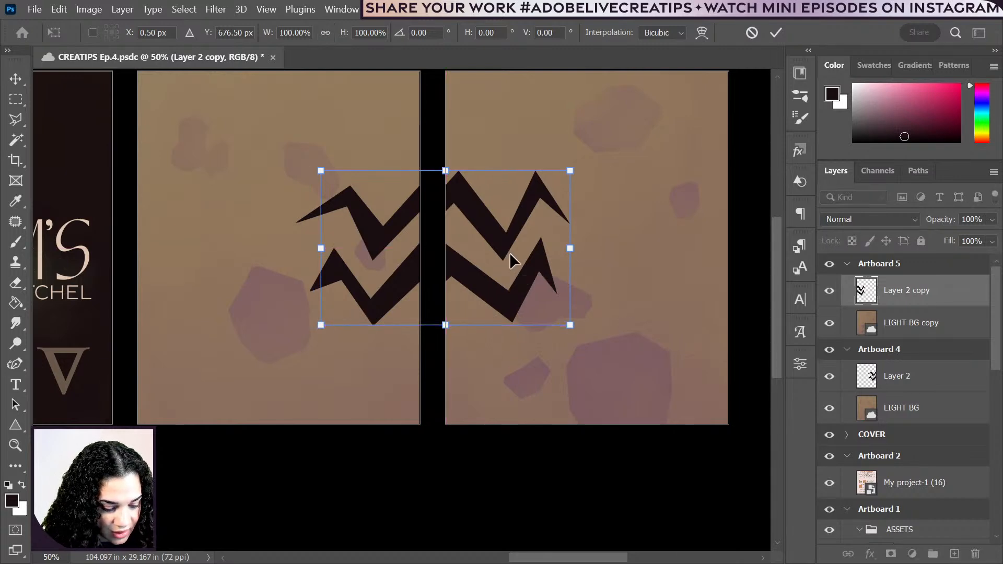
{"action": "key", "text": "Return"}
{"action": "key", "text": "g"}
- Nudge the zigzag copy in Artboard 5 up to Y 675.50 px to align with its Artboard 4 half
{"action": "key", "text": "ctrl+plus"}
{"action": "key", "text": "ctrl+plus"}
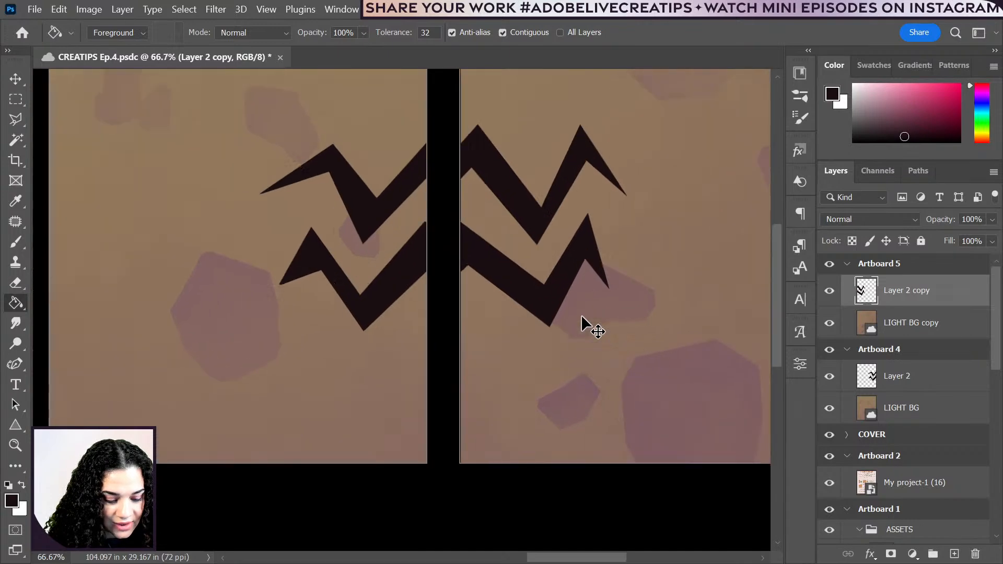
{"action": "left_click_drag", "start_coordinate": [568, 242], "coordinate": [463, 351]}
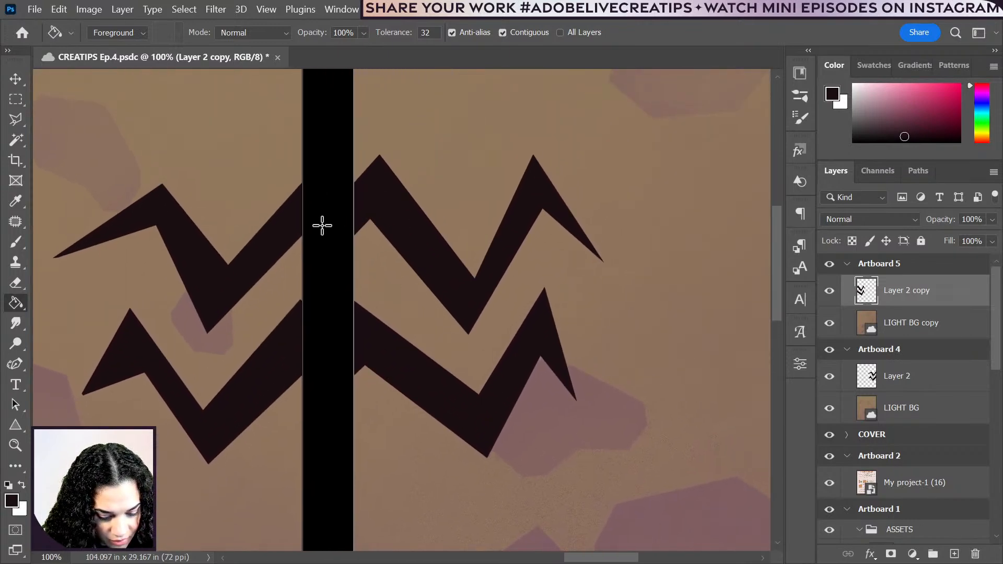
{"action": "key", "text": "ctrl+t"}
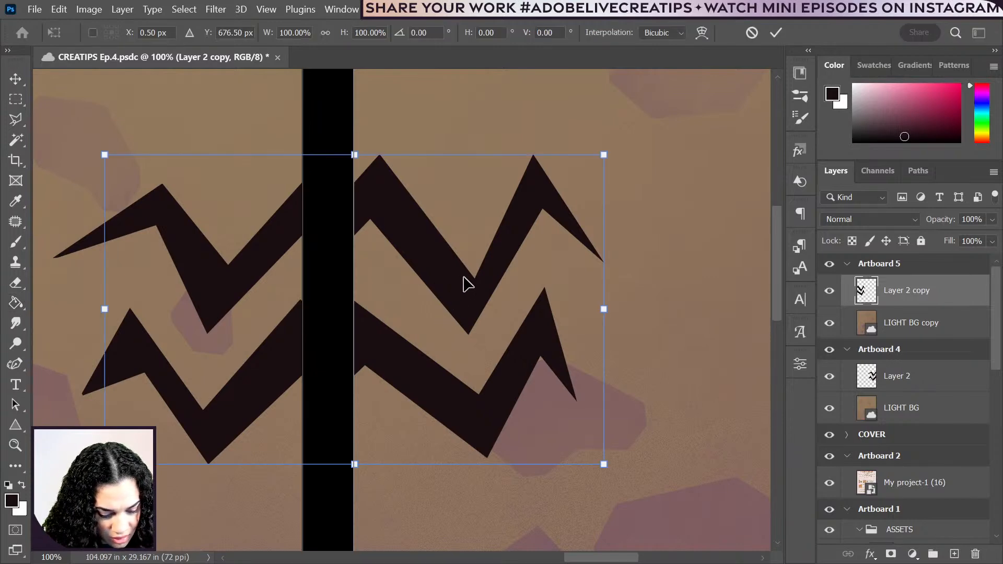
{"action": "mouse_move", "coordinate": [463, 277]}
{"action": "left_mouse_down"}
{"action": "mouse_move", "coordinate": [378, 280]}
{"action": "mouse_move", "coordinate": [468, 275]}
{"action": "left_mouse_up"}
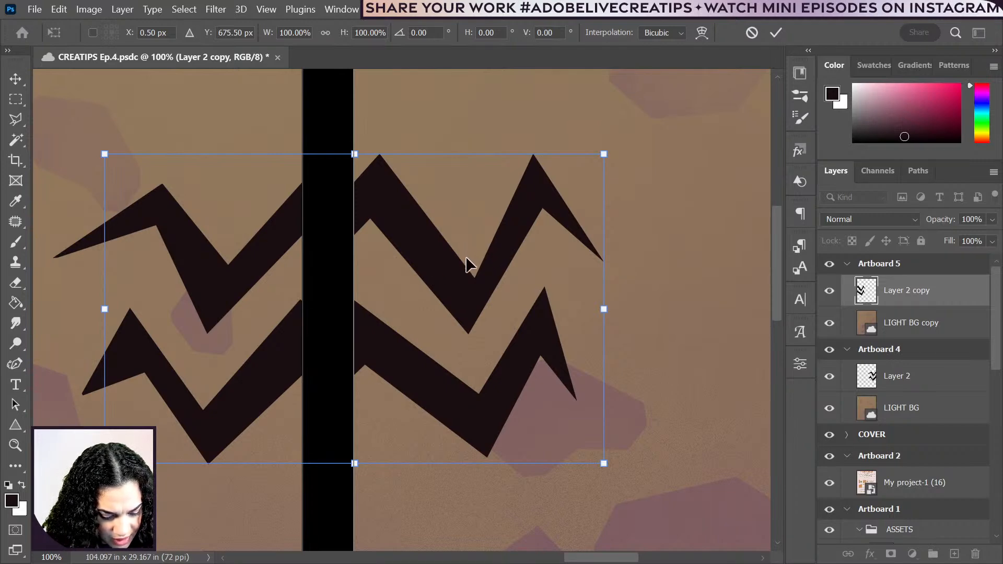
- Try moving the zigzag copy higher in Artboard 5 and undo the last shift
{"action": "left_click_drag", "start_coordinate": [464, 266], "coordinate": [467, 237]}
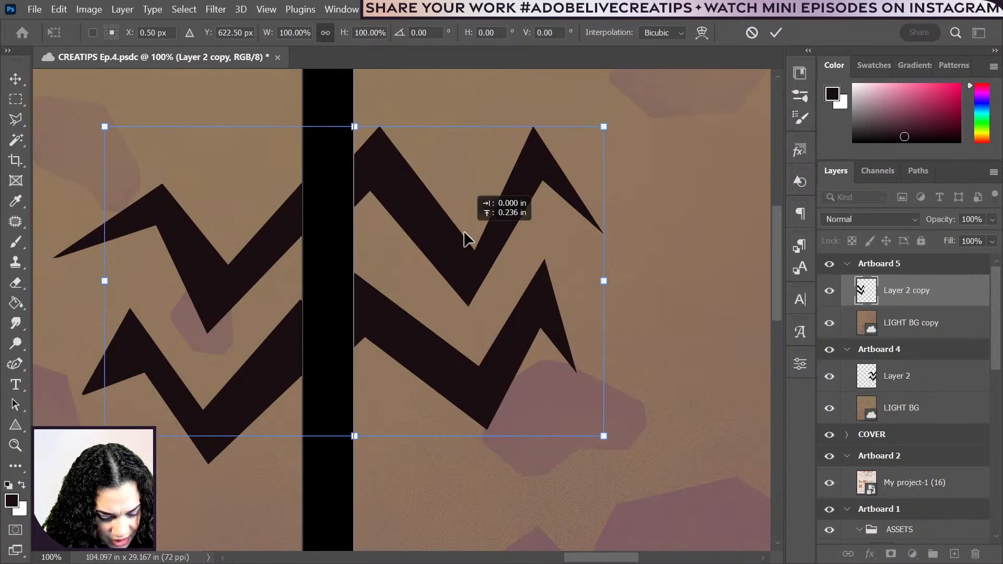
{"action": "left_click_drag", "start_coordinate": [464, 231], "coordinate": [464, 232]}
{"action": "key", "text": "ctrl+z"}
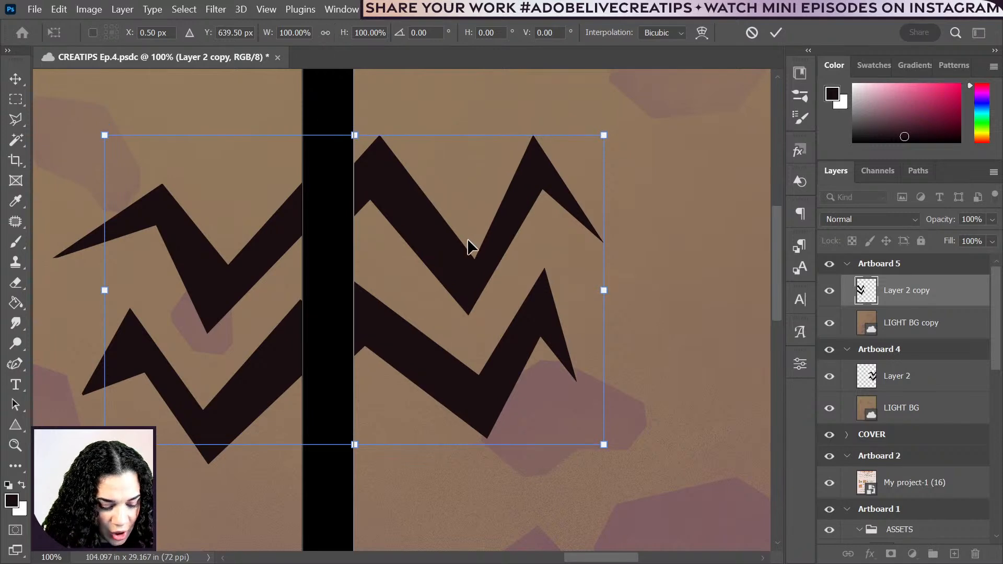
- Nudge the zigzag copy down to Y 675.50 px and apply the transform
{"action": "key", "text": "shift+Down"}
{"action": "key", "text": "shift+Down"}
{"action": "key", "text": "shift+Down"}
{"action": "key", "text": "Down"}
{"action": "key", "text": "Down"}
{"action": "key", "text": "Down"}
{"action": "key", "text": "Down"}
{"action": "key", "text": "Down"}
{"action": "key", "text": "Down"}
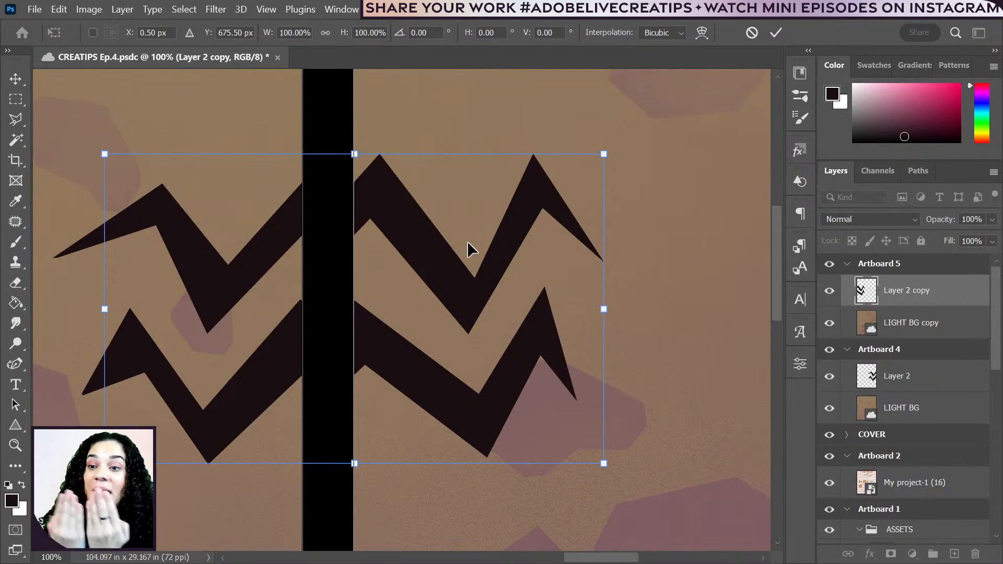
{"action": "key", "text": "Return"}
{"action": "key", "text": "g"}
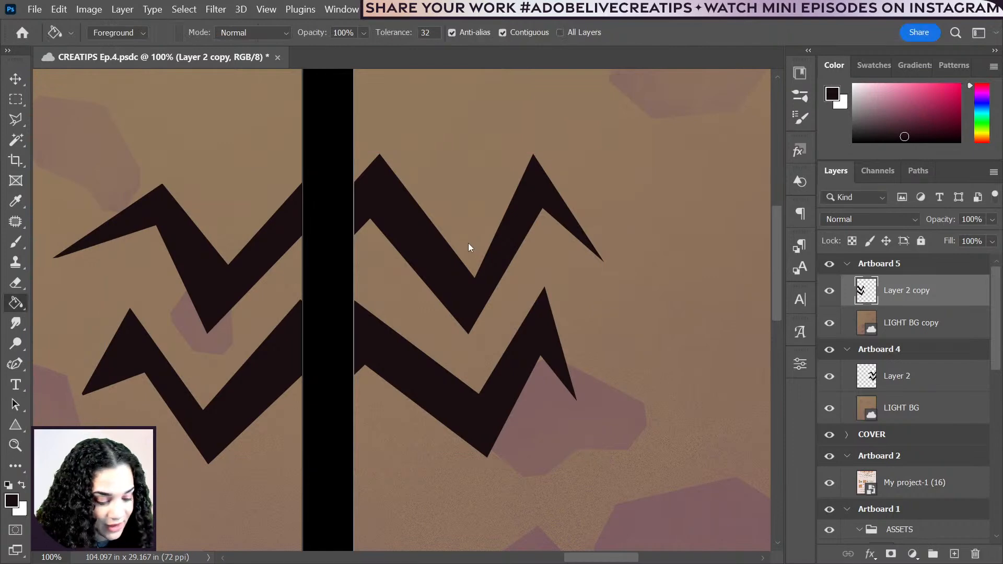
- Examine how the zigzag halves continue across Artboards 4 and 5 beside the COVER page
{"action": "key", "text": "ctrl+minus"}
{"action": "key", "text": "ctrl+minus"}
{"action": "scroll", "coordinate": [470, 308], "scroll_direction": "down", "scroll_amount": 3}
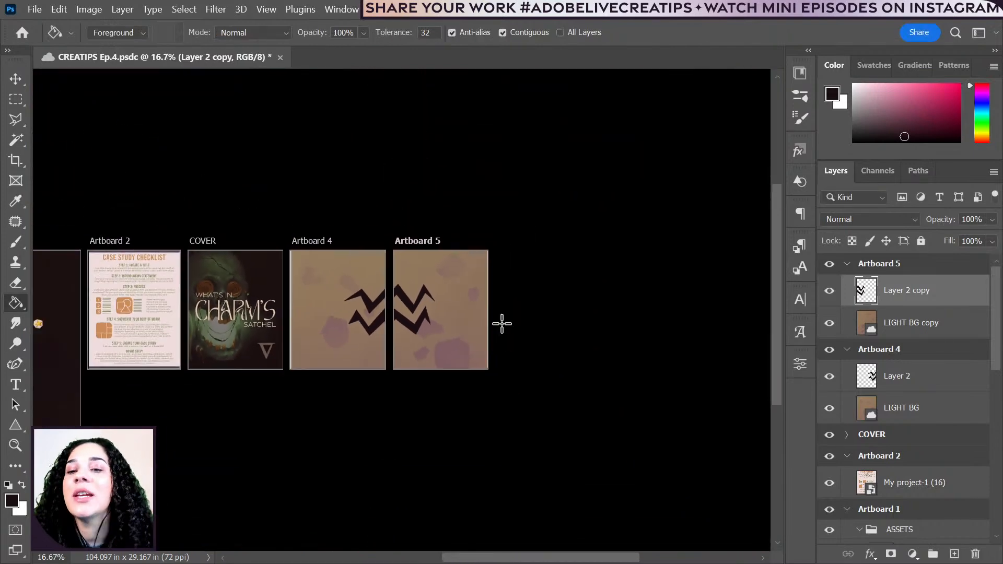
{"action": "scroll", "coordinate": [504, 335], "scroll_direction": "up", "scroll_amount": 3}
{"action": "scroll", "coordinate": [509, 368], "scroll_direction": "down", "scroll_amount": 1}
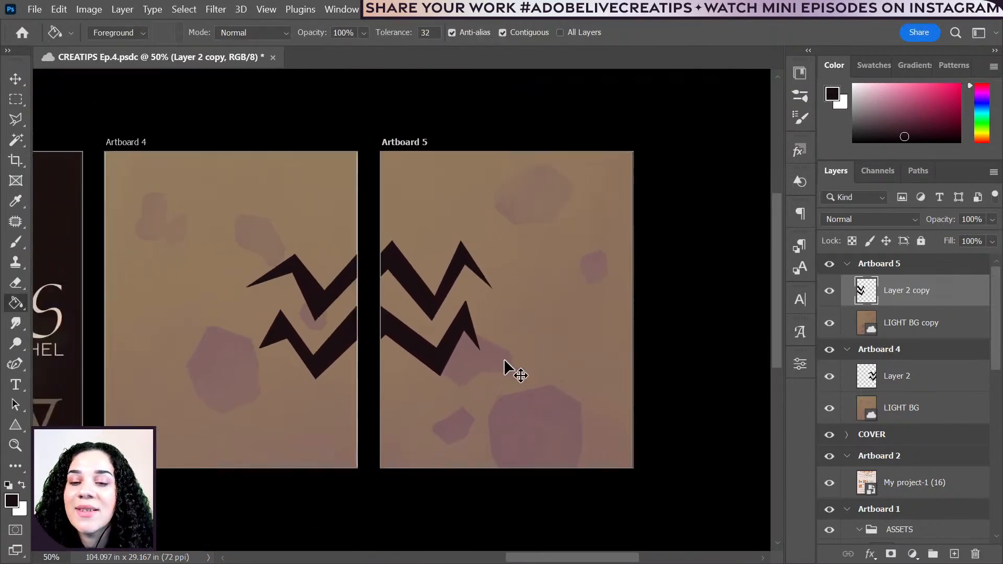
{"action": "scroll", "coordinate": [488, 376], "scroll_direction": "up", "scroll_amount": 2}
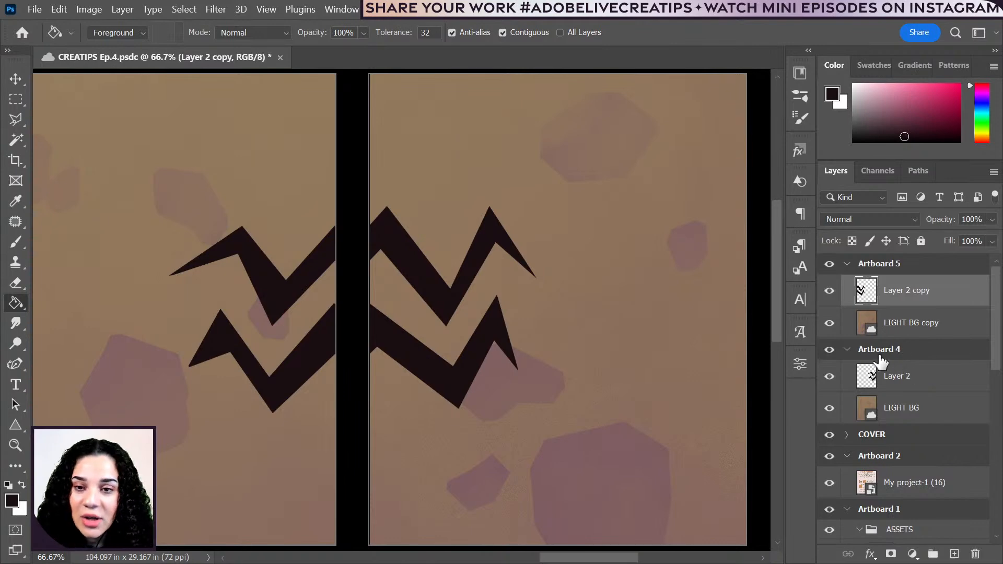
{"action": "key", "text": "ctrl+minus"}
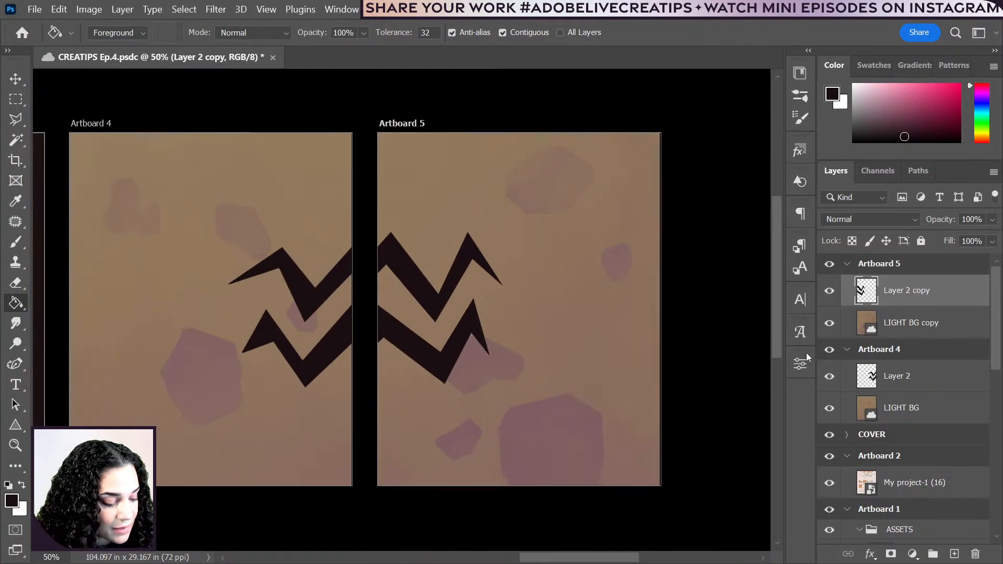
{"action": "left_click_drag", "start_coordinate": [312, 395], "coordinate": [472, 390]}
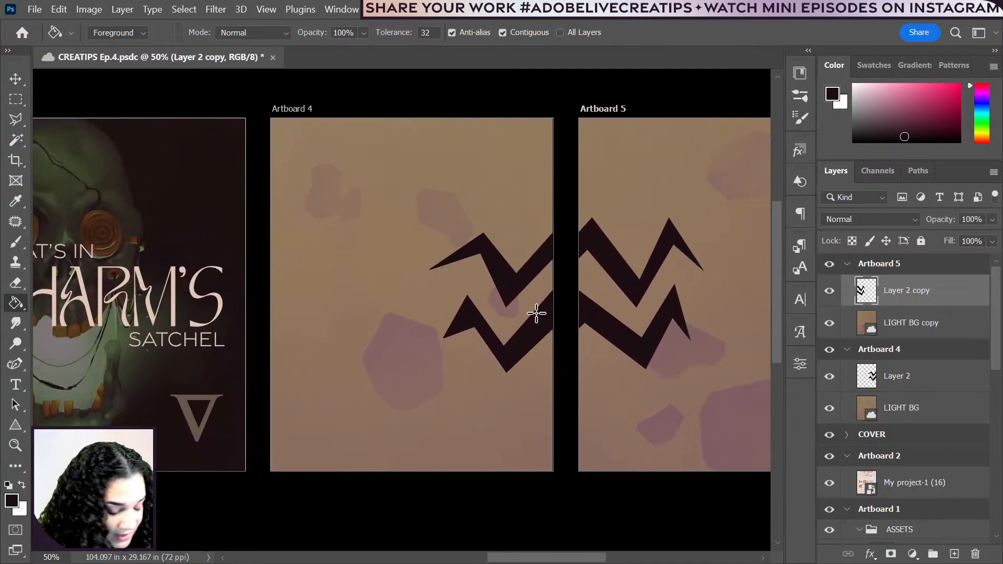
{"action": "key", "text": "ctrl+plus"}
{"action": "left_click_drag", "start_coordinate": [586, 262], "coordinate": [497, 269]}
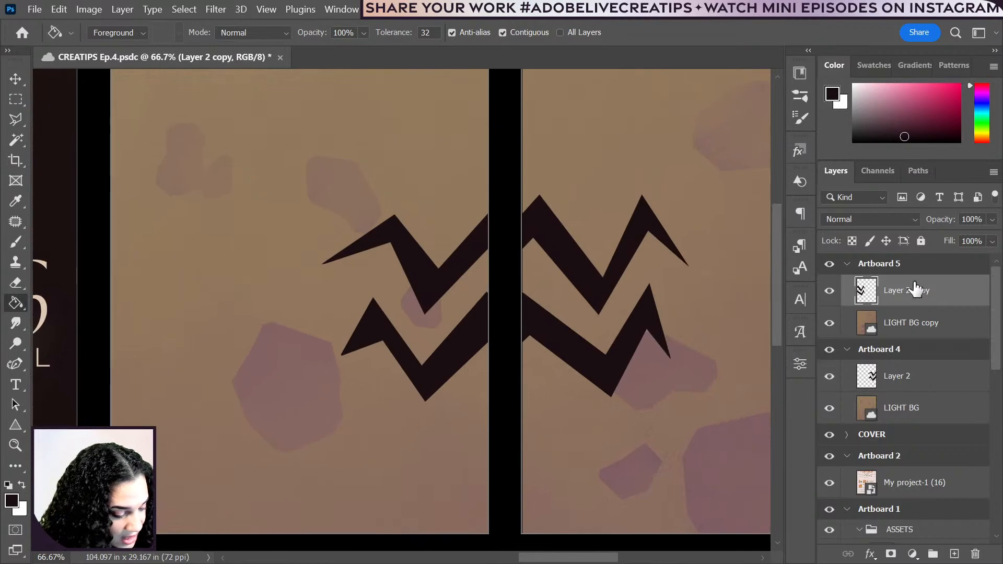
- Add an Inner Shadow to the Artboard 5 zigzag with Normal blending, 100% opacity, a 126° angle and 41 px distance
{"action": "scroll", "coordinate": [698, 253], "scroll_direction": "up", "scroll_amount": 3}
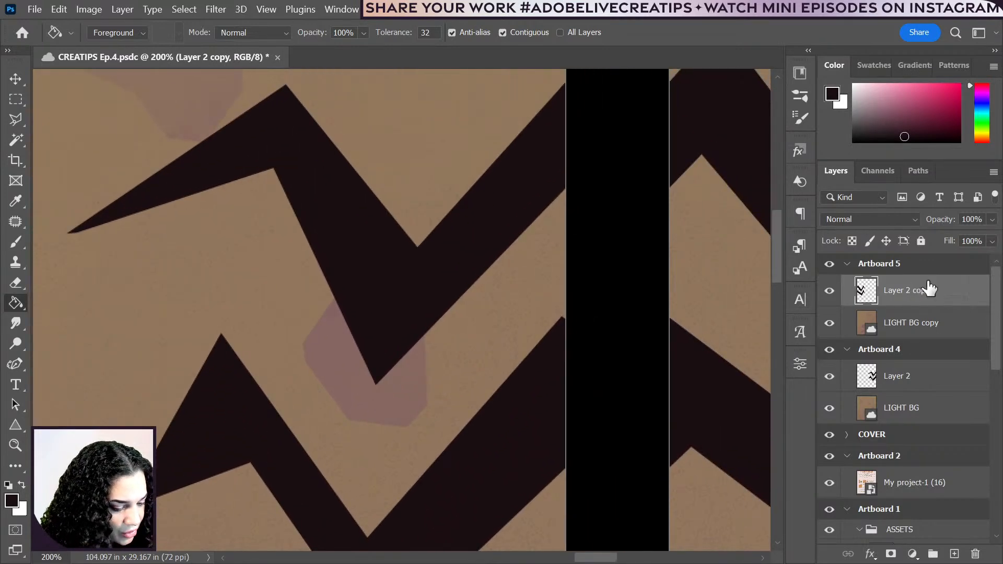
{"action": "key", "text": "space"}
{"action": "double_click", "coordinate": [950, 290]}
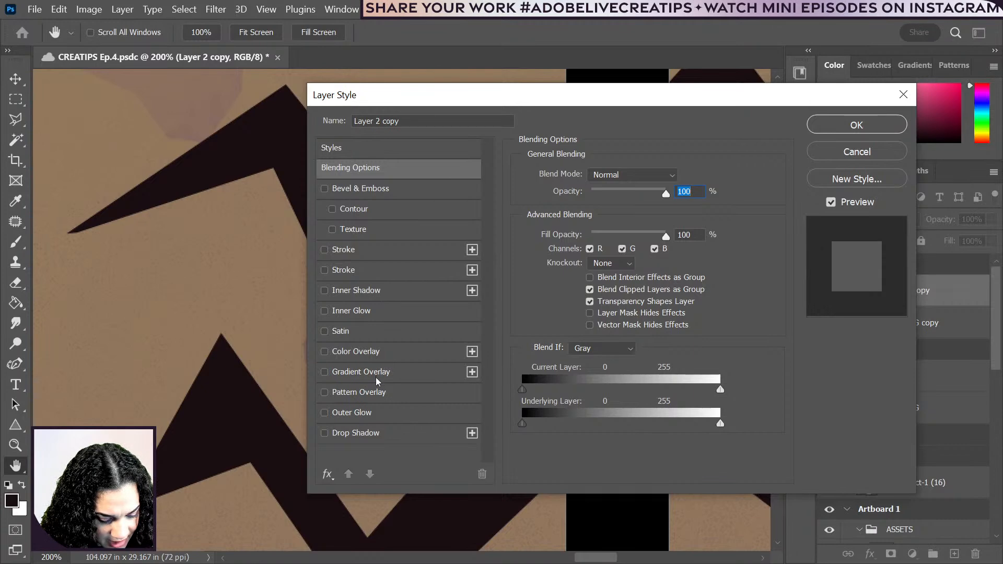
{"action": "left_click", "coordinate": [387, 294]}
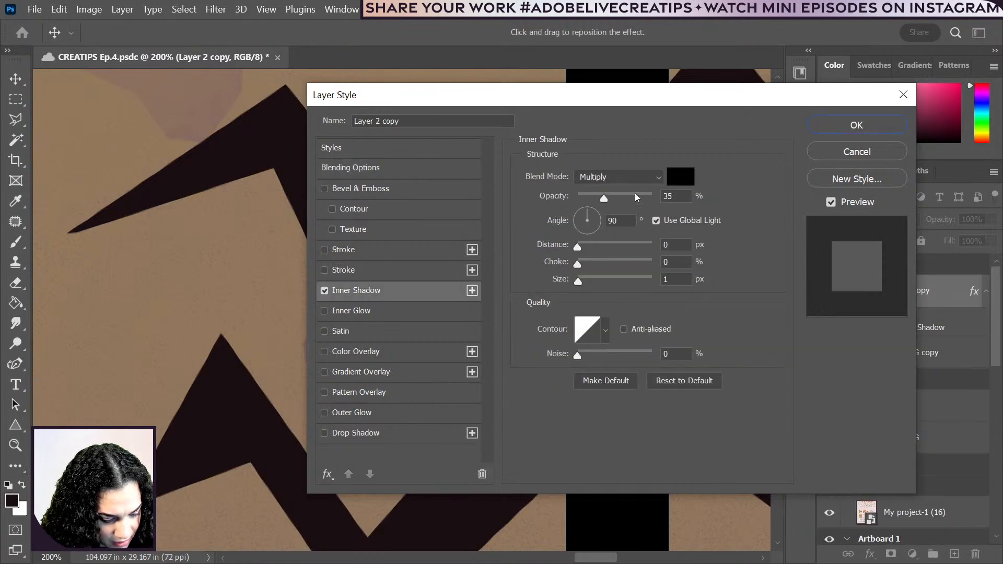
{"action": "left_click", "coordinate": [607, 177]}
{"action": "left_click", "coordinate": [587, 177]}
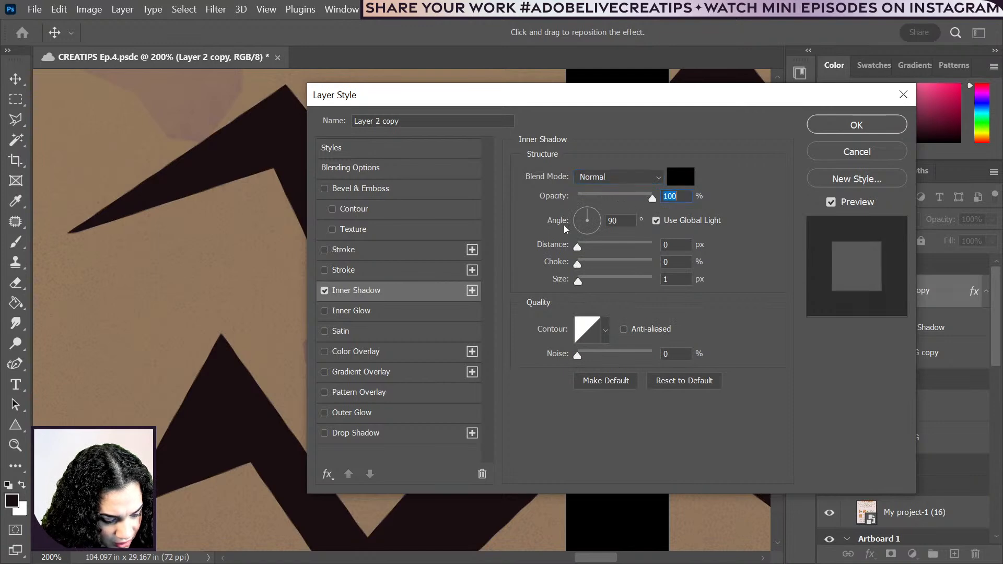
{"action": "left_click_drag", "start_coordinate": [588, 212], "coordinate": [606, 246]}
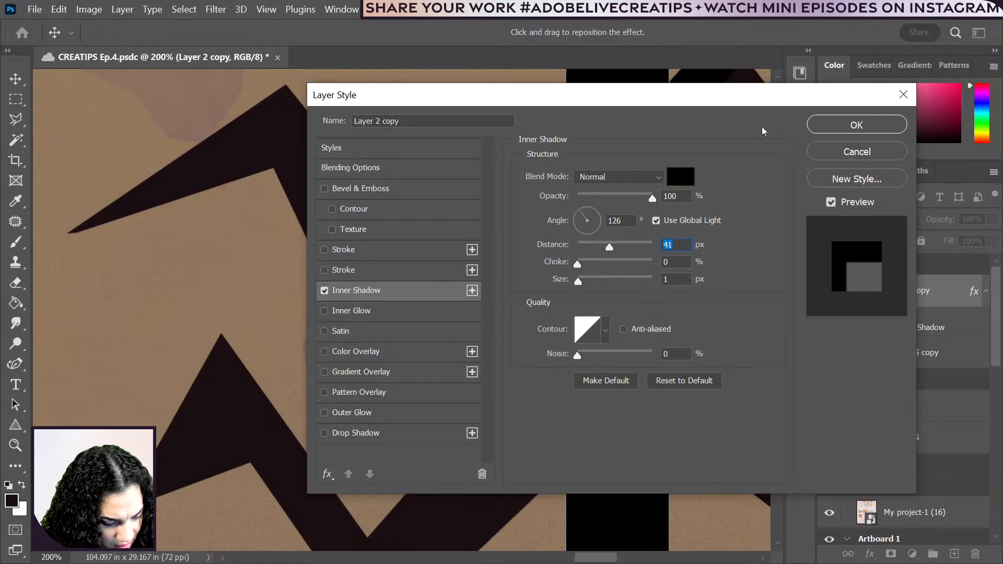
{"action": "left_click_drag", "start_coordinate": [745, 92], "coordinate": [372, 124]}
{"action": "left_click", "coordinate": [499, 158]}
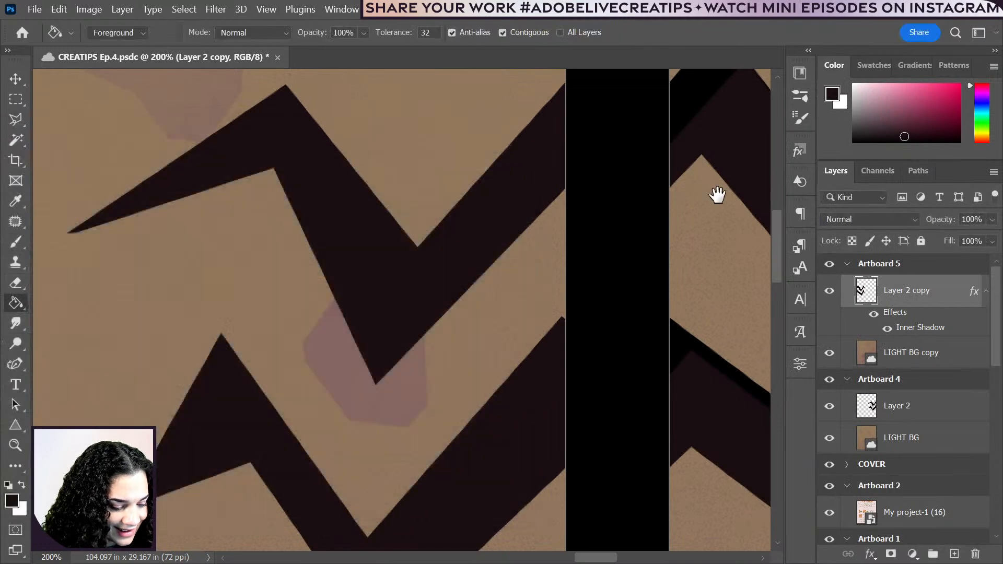
- Inspect the inner shadow on the Artboard 5 zigzag up close and at page scale
{"action": "left_click_drag", "start_coordinate": [716, 195], "coordinate": [193, 226]}
{"action": "left_click_drag", "start_coordinate": [282, 256], "coordinate": [327, 258]}
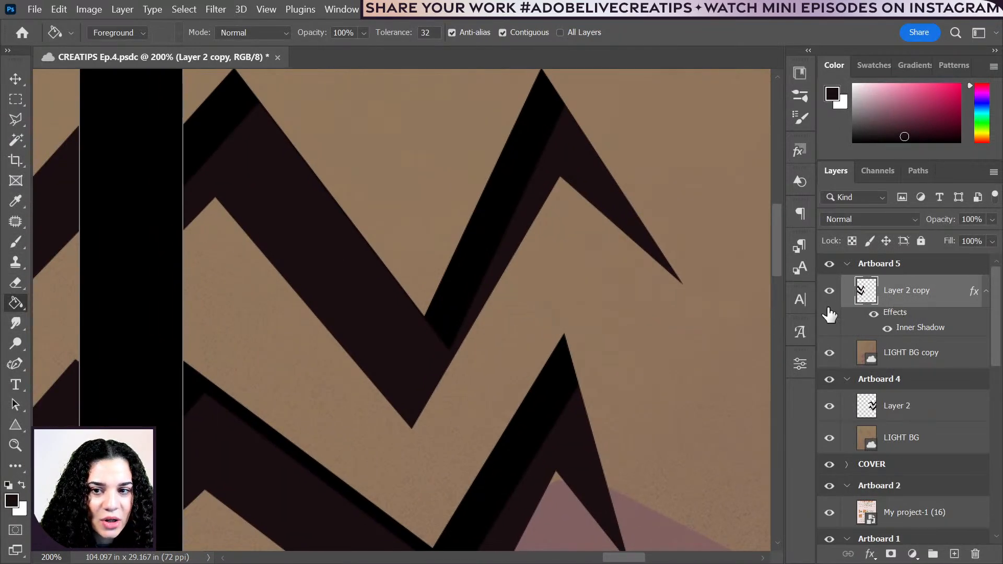
{"action": "key", "text": "ctrl+minus"}
{"action": "key", "text": "ctrl+minus"}
{"action": "key", "text": "ctrl+minus"}
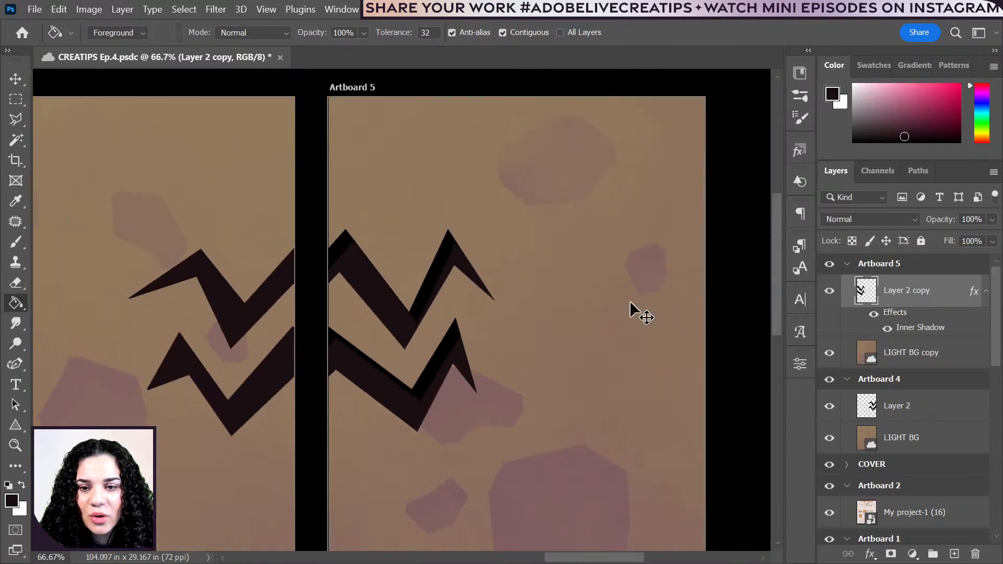
{"action": "key", "text": "ctrl+plus"}
{"action": "key", "text": "ctrl+plus"}
{"action": "key", "text": "ctrl+minus"}
{"action": "key", "text": "ctrl+minus"}
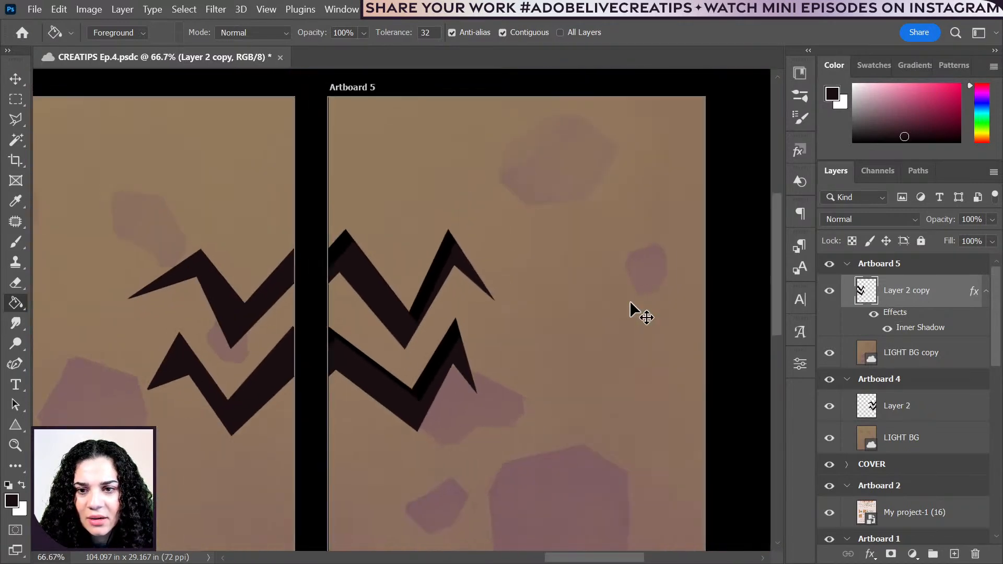
{"action": "key", "text": "ctrl+plus"}
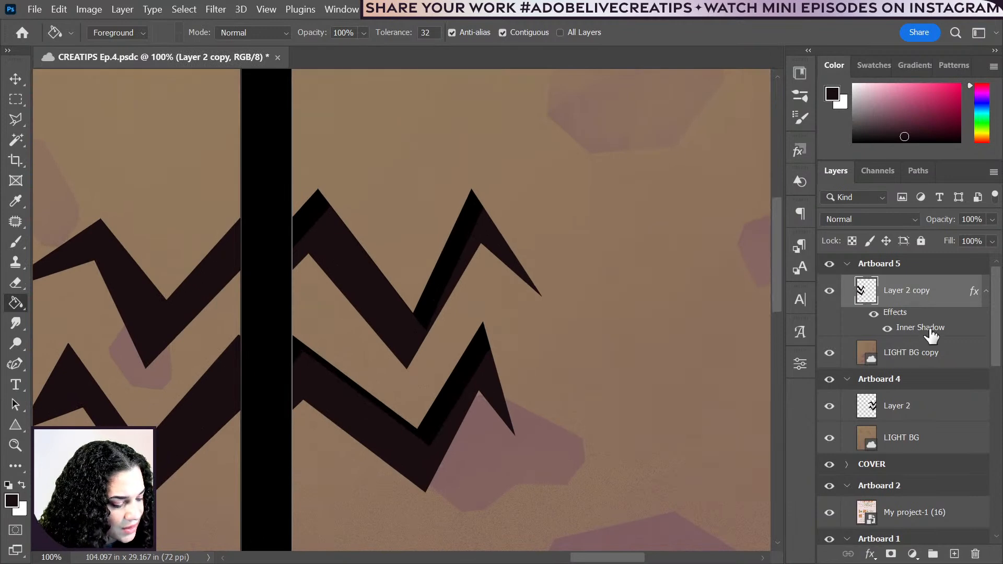
- Soften the Artboard 5 zigzag's Inner Shadow with 84% opacity and a 43 px size
{"action": "double_click", "coordinate": [919, 327]}
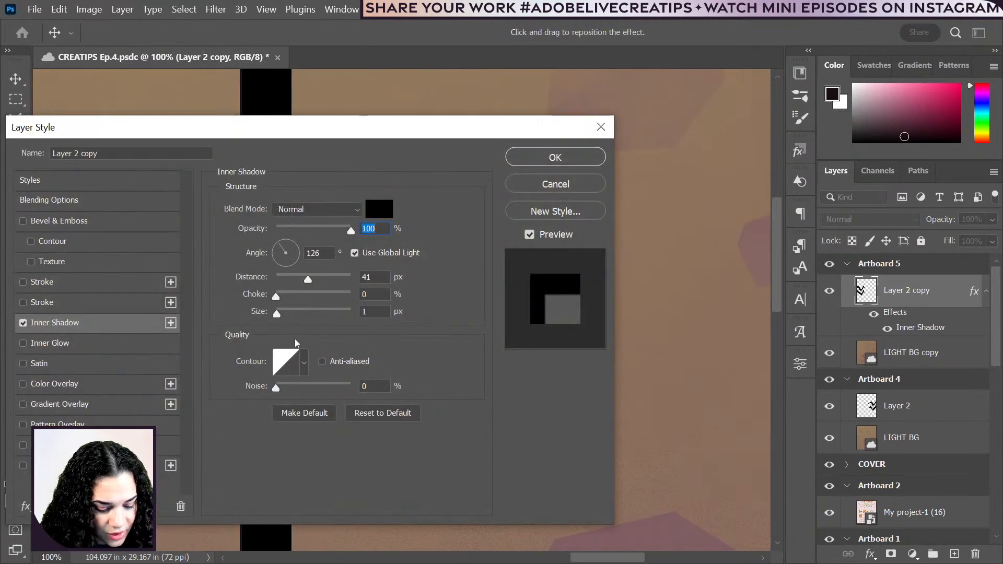
{"action": "left_click_drag", "start_coordinate": [349, 232], "coordinate": [336, 234]}
{"action": "scroll", "coordinate": [705, 304], "scroll_direction": "left", "scroll_amount": 5}
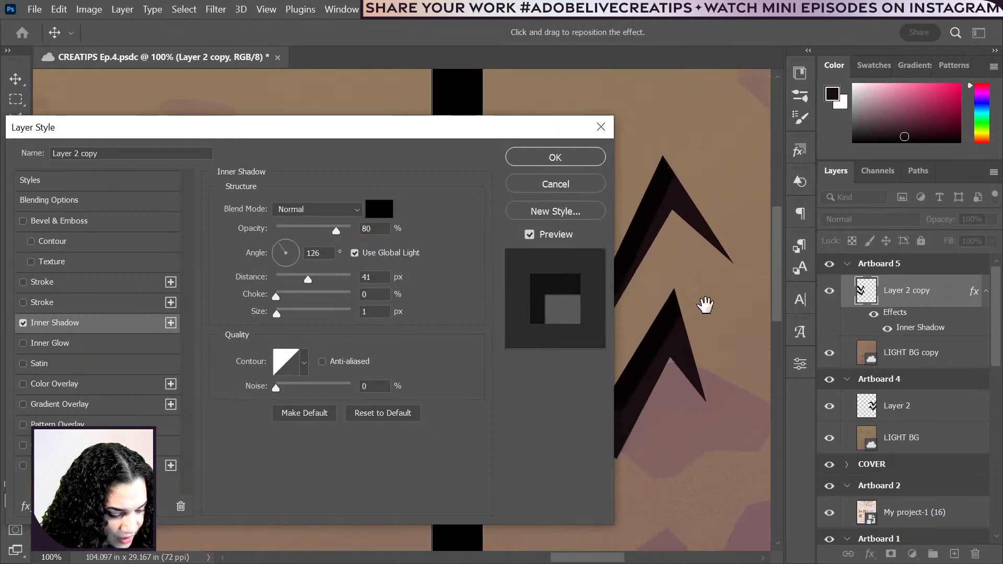
{"action": "left_click_drag", "start_coordinate": [705, 304], "coordinate": [738, 269]}
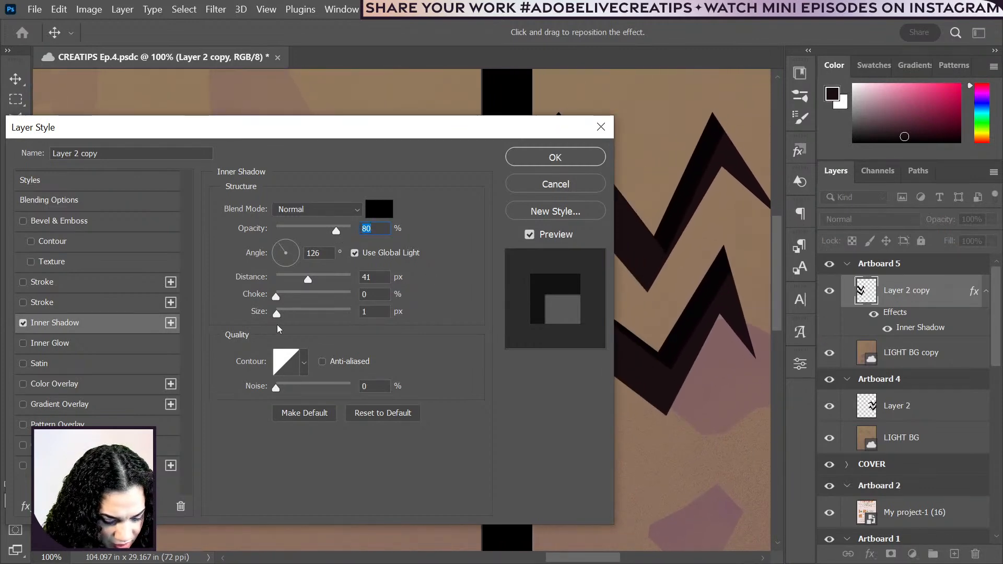
{"action": "left_click_drag", "start_coordinate": [278, 300], "coordinate": [293, 313]}
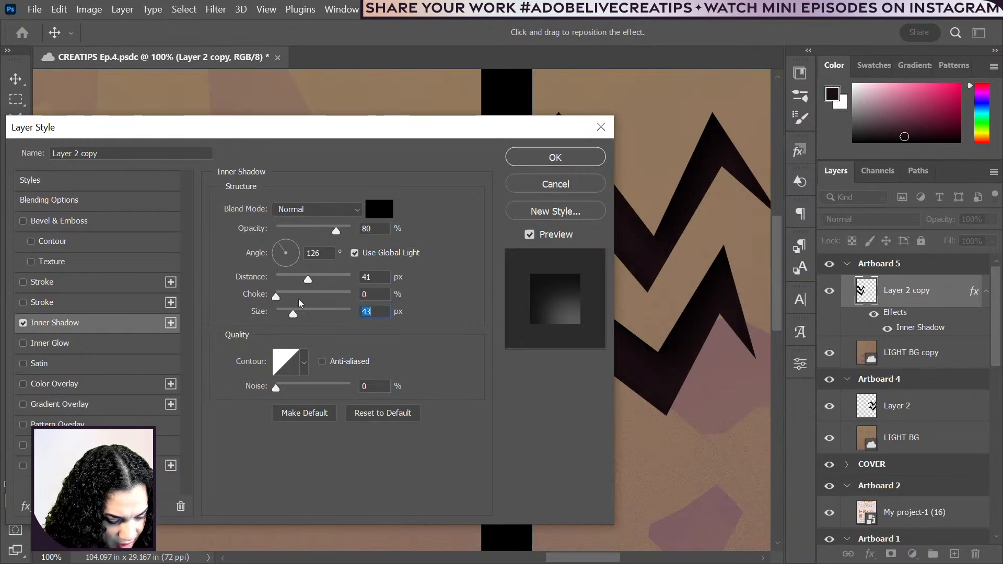
{"action": "mouse_move", "coordinate": [337, 231]}
{"action": "left_mouse_down"}
{"action": "mouse_move", "coordinate": [319, 233]}
{"action": "mouse_move", "coordinate": [341, 237]}
{"action": "left_mouse_up"}
{"action": "left_click", "coordinate": [340, 234]}
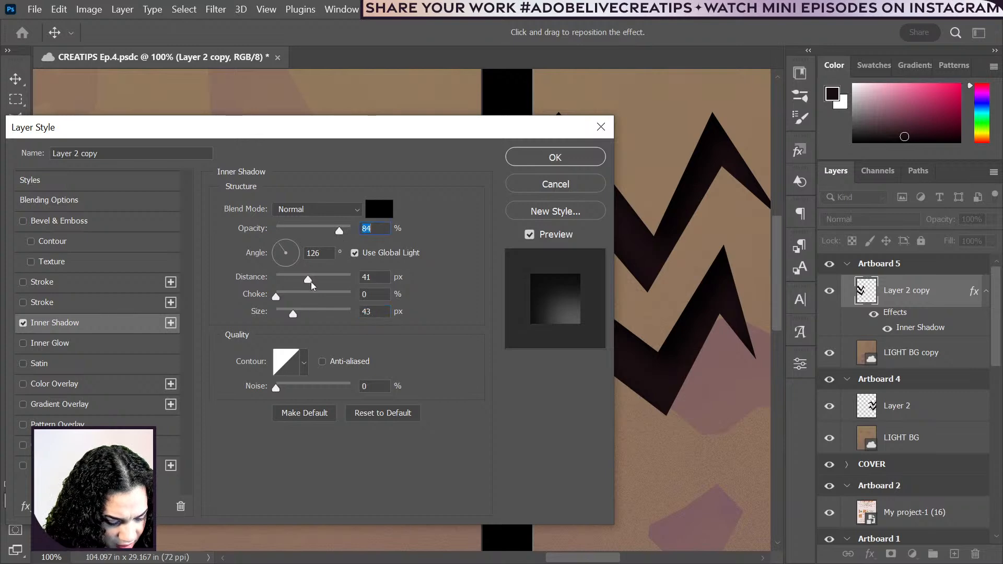
- Set the Inner Shadow distance of Layer 2 copy to 33 px, apply the style and save the document
{"action": "left_click_drag", "start_coordinate": [308, 281], "coordinate": [306, 282]}
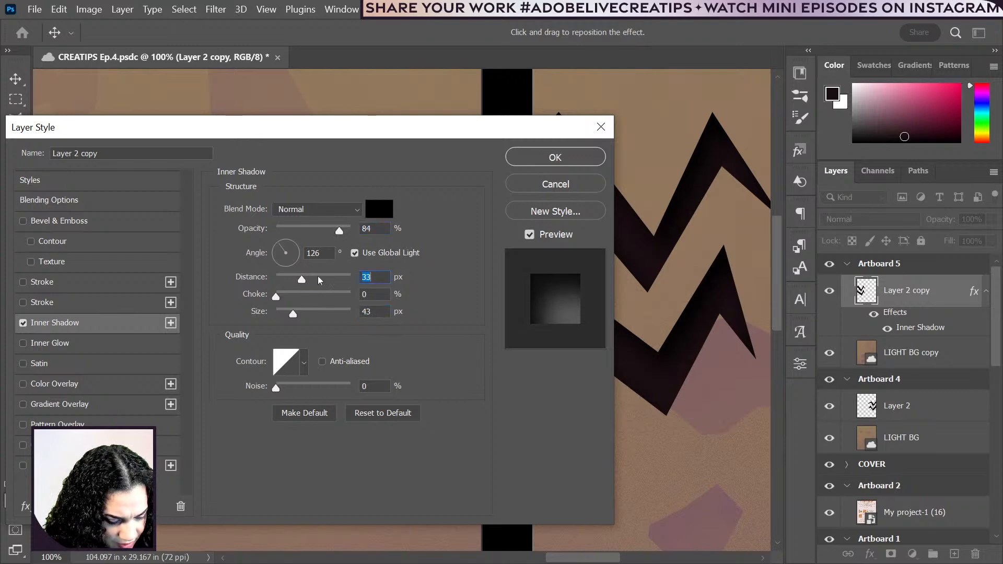
{"action": "left_click", "coordinate": [555, 163]}
{"action": "key", "text": "g"}
{"action": "left_click_drag", "start_coordinate": [706, 359], "coordinate": [349, 343]}
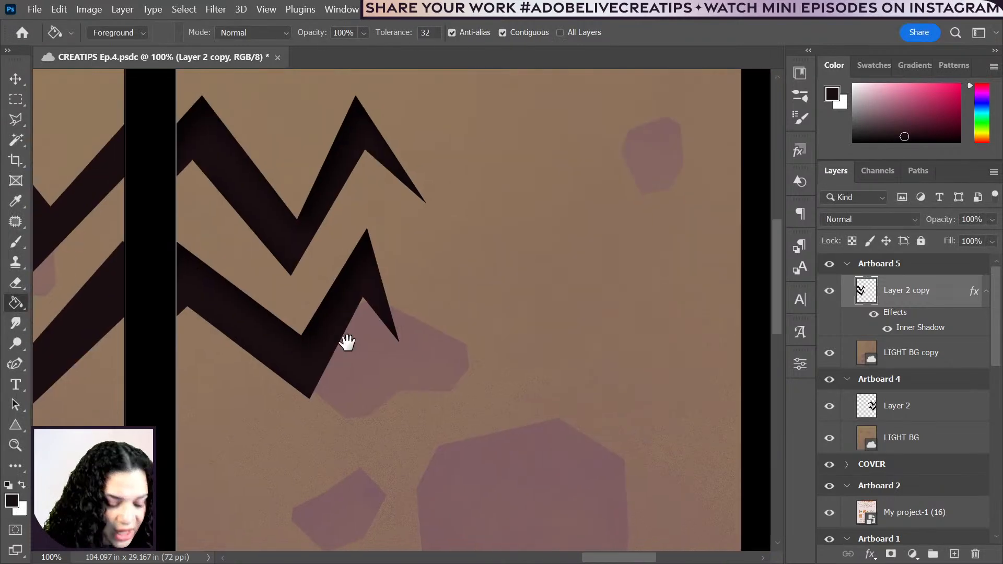
{"action": "key", "text": "ctrl+s"}
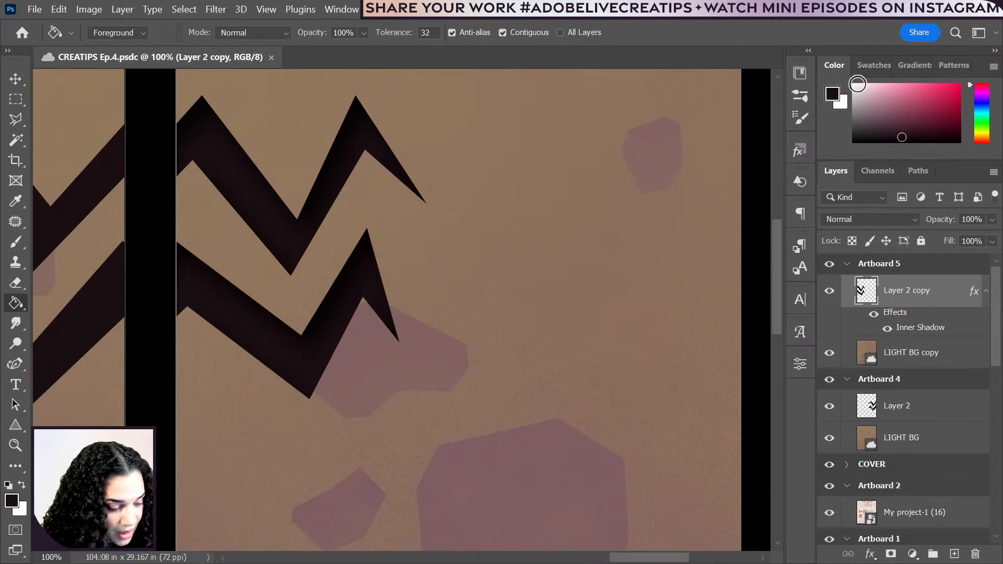
- Fill both zigzag bands on Artboard 5 with a slightly lighter dark plum using the Paint Bucket
{"action": "left_click", "coordinate": [902, 131]}
{"action": "left_click_drag", "start_coordinate": [902, 131], "coordinate": [901, 131]}
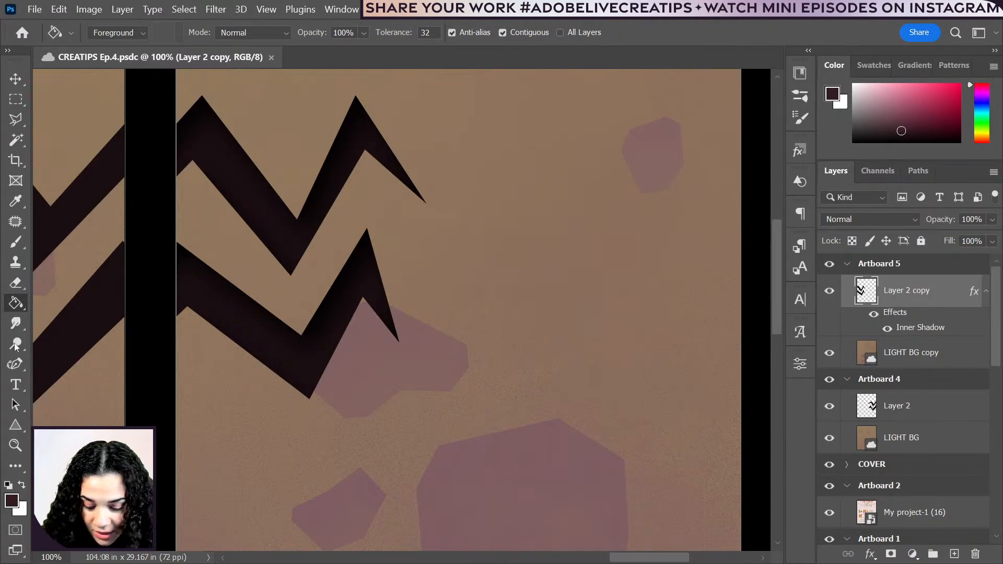
{"action": "left_click", "coordinate": [306, 351]}
{"action": "left_click", "coordinate": [306, 353]}
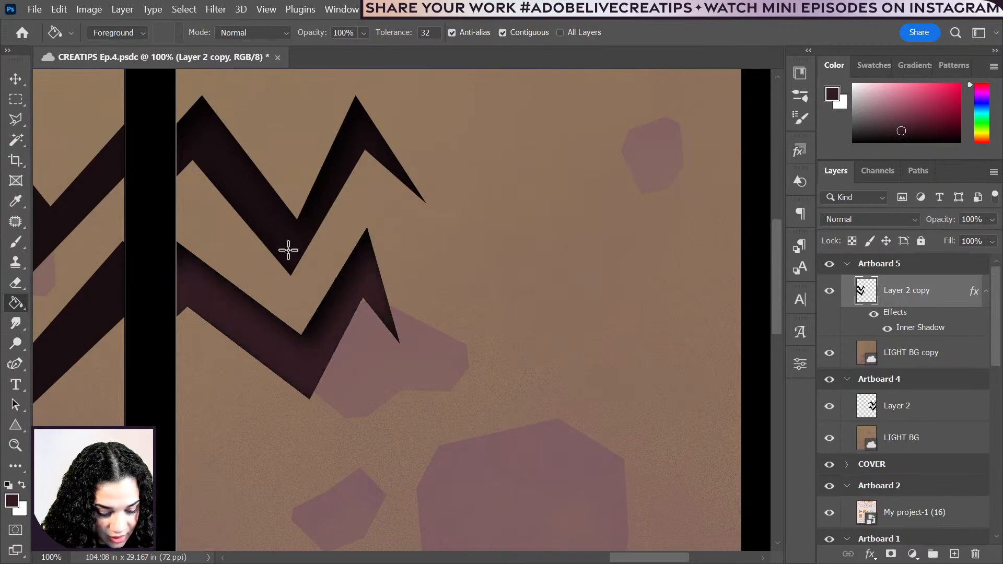
{"action": "left_click", "coordinate": [287, 249]}
- Give Layer 2 on Artboard 4 a Normal Inner Shadow at 84% opacity, 126° angle, 33 px distance and 43 px size
{"action": "left_click_drag", "start_coordinate": [291, 382], "coordinate": [434, 362]}
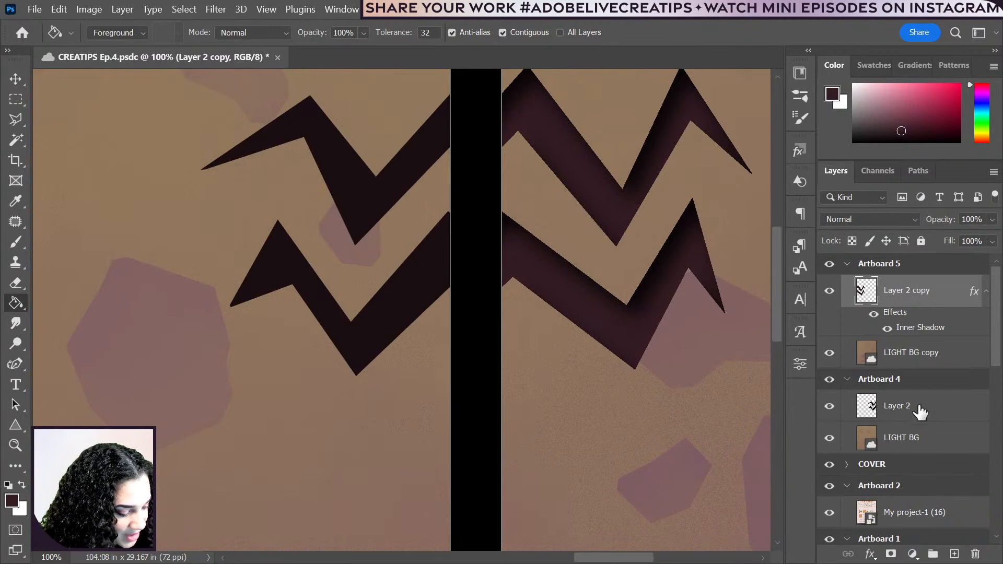
{"action": "left_click", "coordinate": [925, 412]}
{"action": "double_click", "coordinate": [925, 412]}
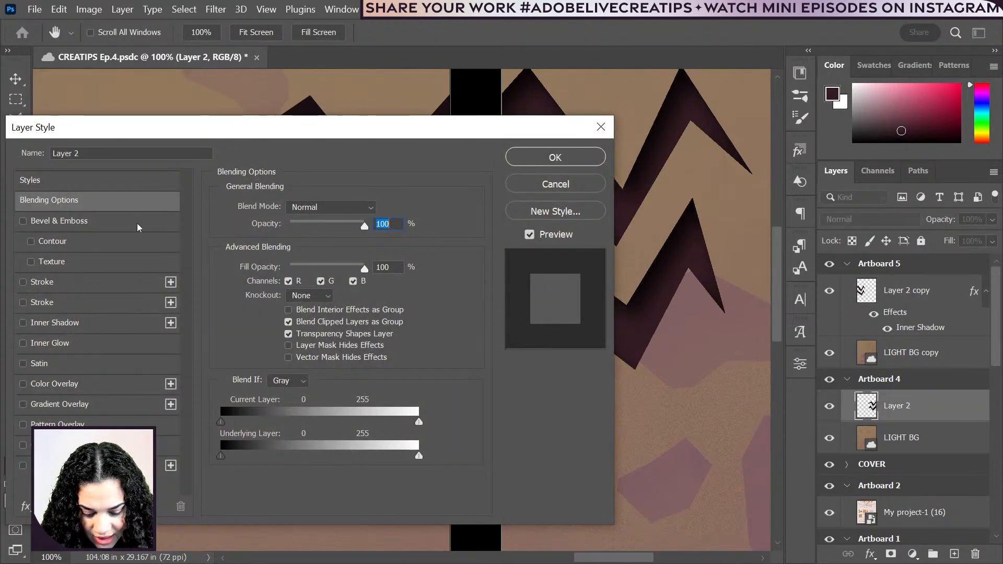
{"action": "left_click_drag", "start_coordinate": [190, 130], "coordinate": [646, 120]}
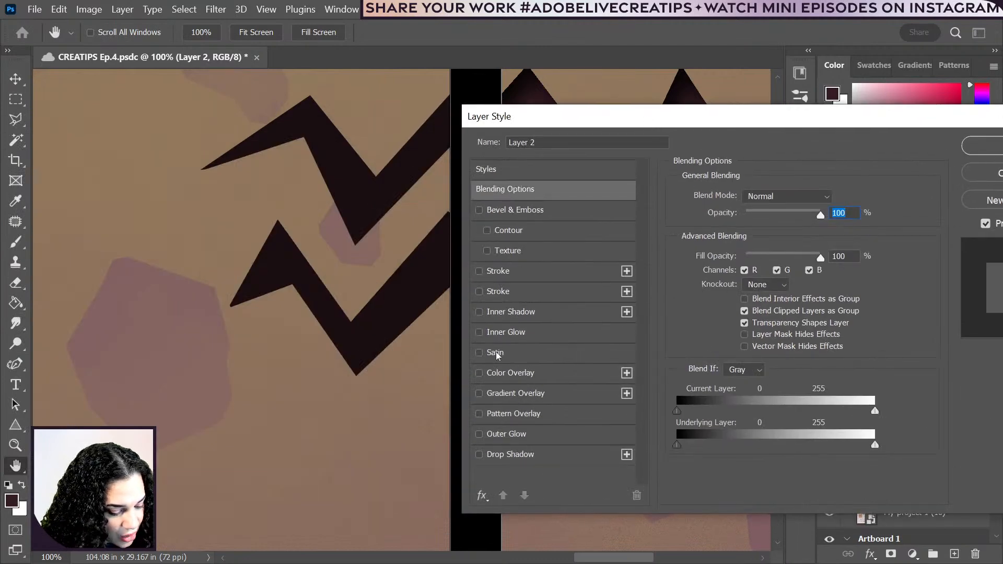
{"action": "left_click", "coordinate": [531, 312]}
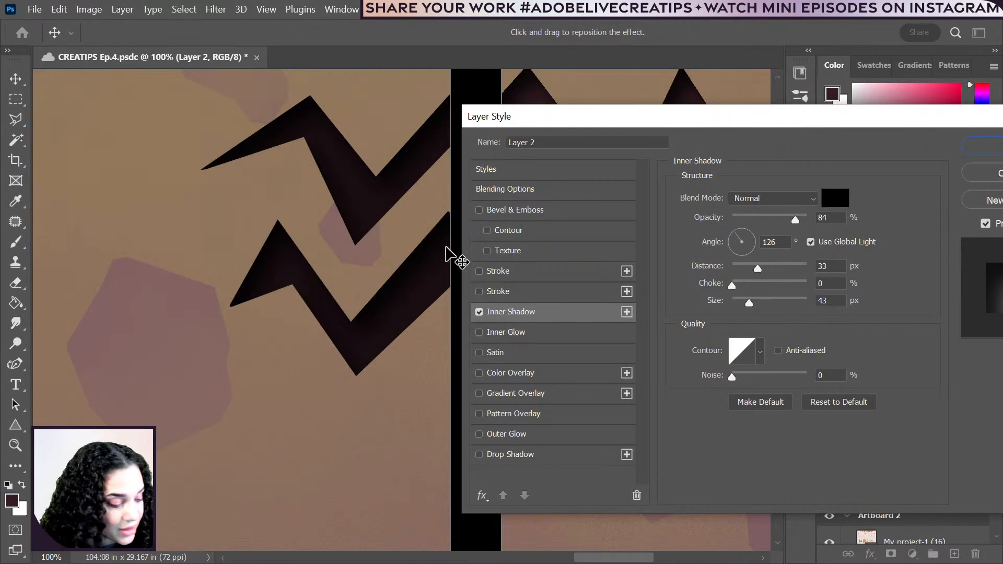
{"action": "left_click", "coordinate": [982, 147]}
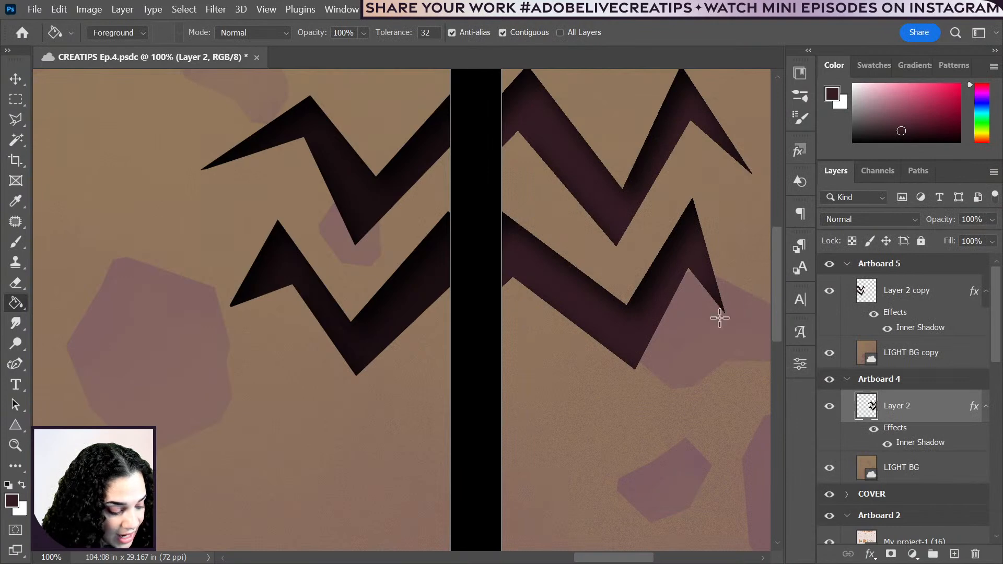
- Fill both zigzag bands on Artboard 4 with the same dark plum foreground colour
{"action": "left_click", "coordinate": [398, 319]}
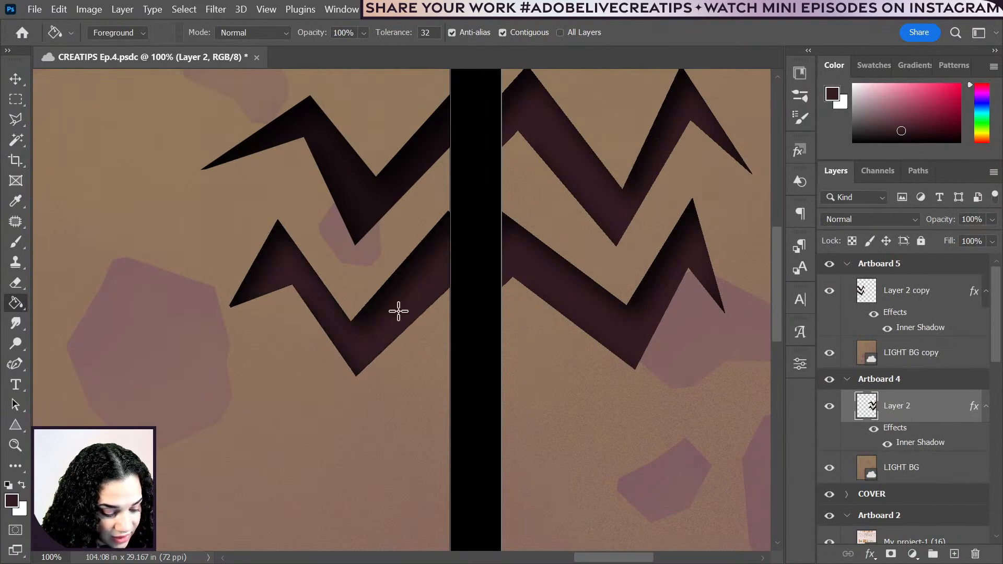
{"action": "left_click", "coordinate": [380, 195]}
{"action": "key", "text": "ctrl+minus"}
{"action": "key", "text": "ctrl+minus"}
{"action": "key", "text": "ctrl+minus"}
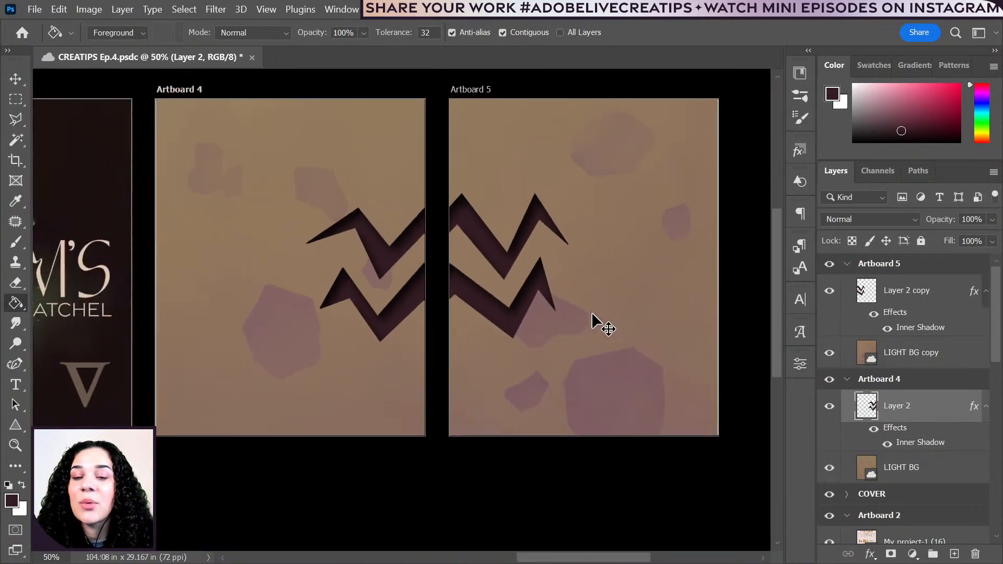
- Examine how the shaded zigzag bands run across Artboards 4 and 5 and look alongside the cover
{"action": "key", "text": "ctrl+plus"}
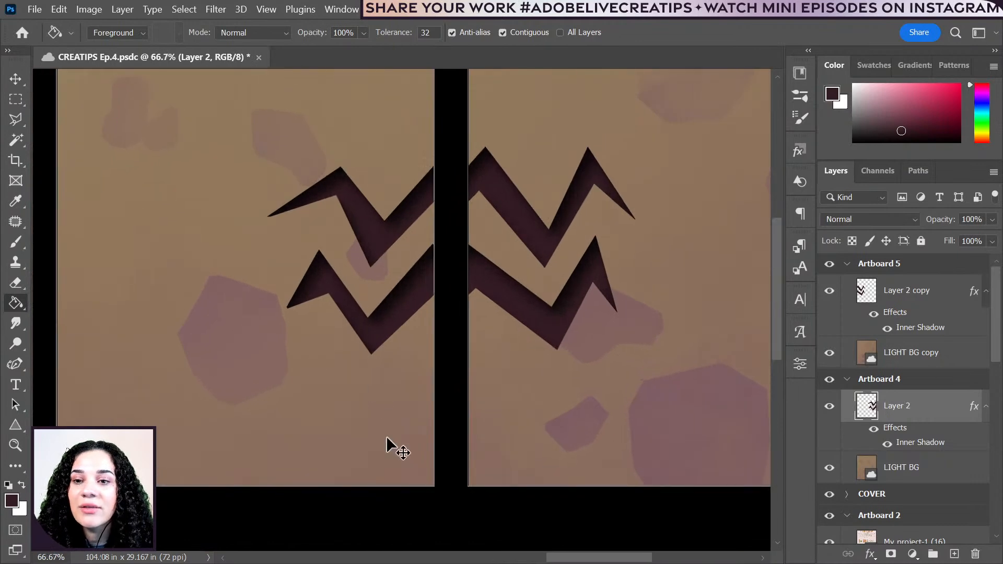
{"action": "key", "text": "ctrl+minus"}
{"action": "key", "text": "ctrl+minus"}
{"action": "key", "text": "ctrl+plus"}
{"action": "key", "text": "ctrl+plus"}
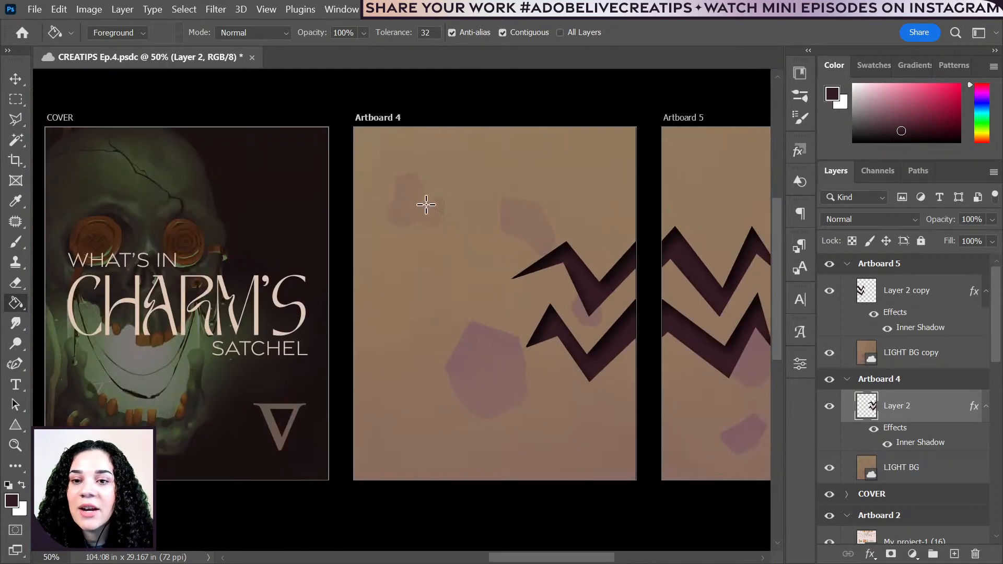
{"action": "left_click_drag", "start_coordinate": [700, 314], "coordinate": [629, 290]}
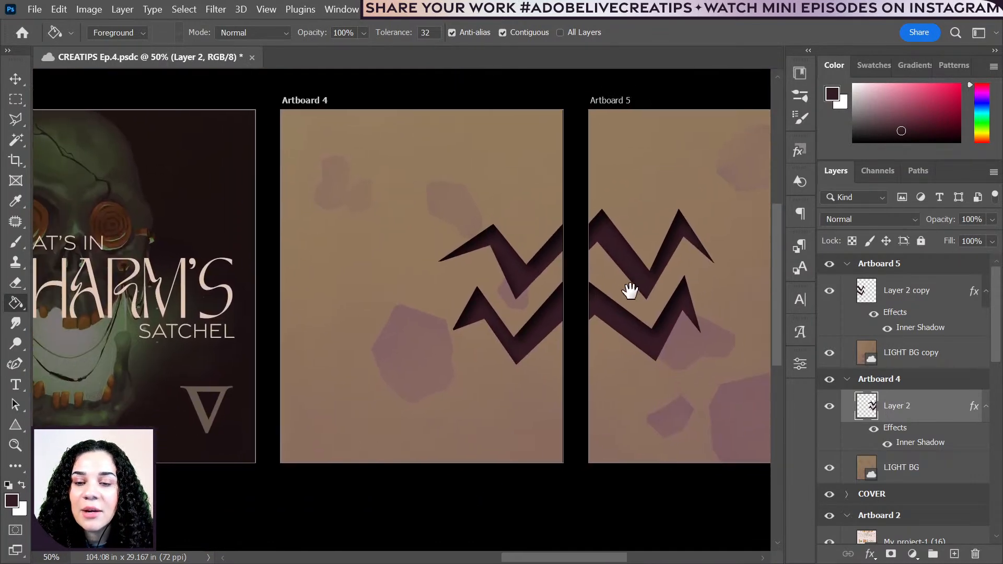
{"action": "left_click_drag", "start_coordinate": [291, 374], "coordinate": [425, 365]}
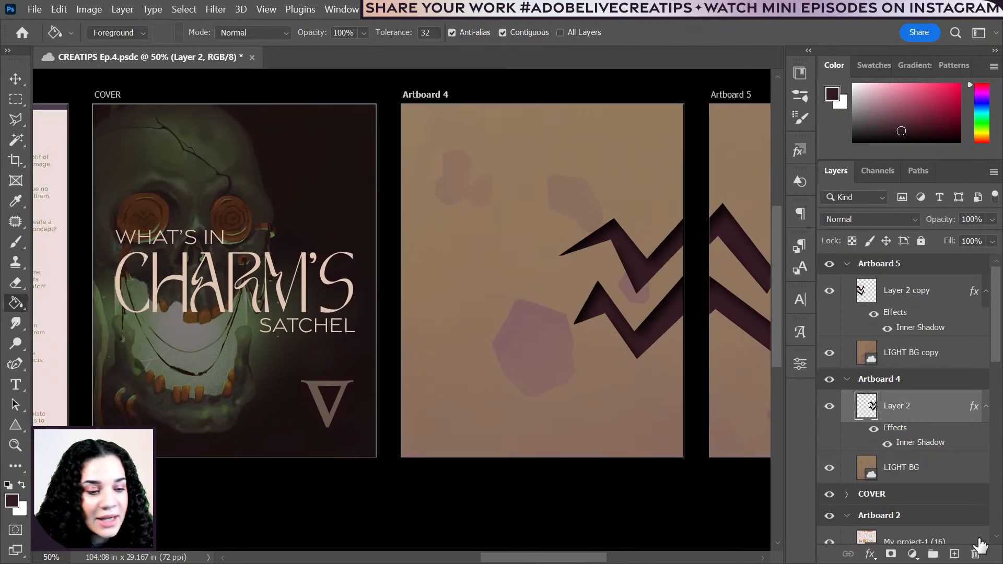
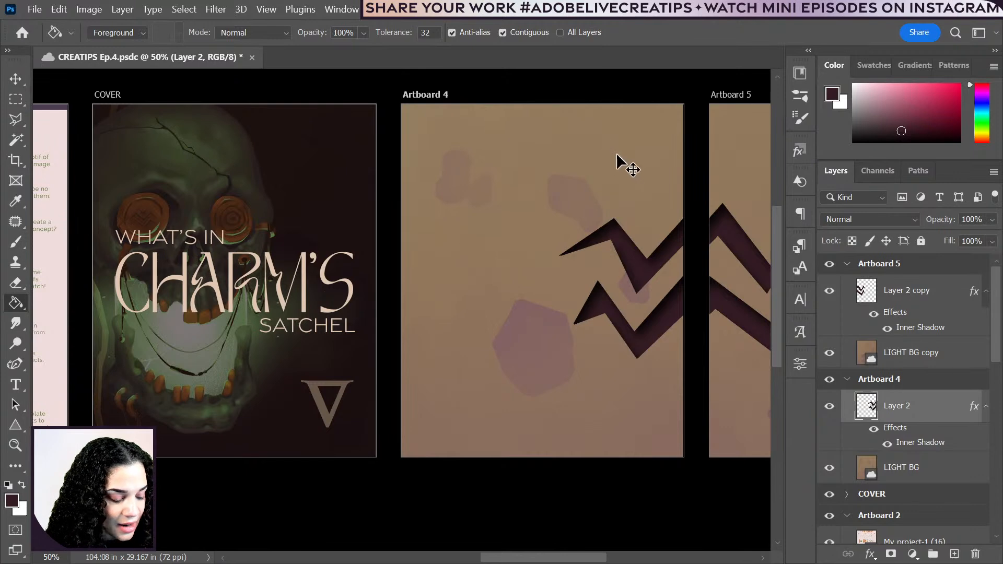
{"action": "key", "text": "ctrl+minus"}
{"action": "key", "text": "ctrl+plus"}
{"action": "key", "text": "ctrl+plus"}
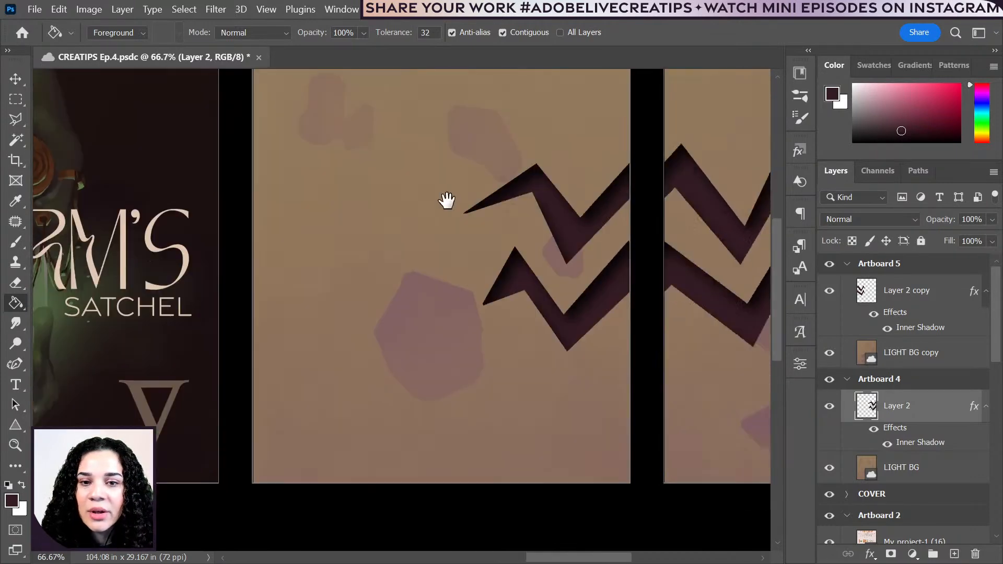
{"action": "left_click_drag", "start_coordinate": [464, 245], "coordinate": [403, 265]}
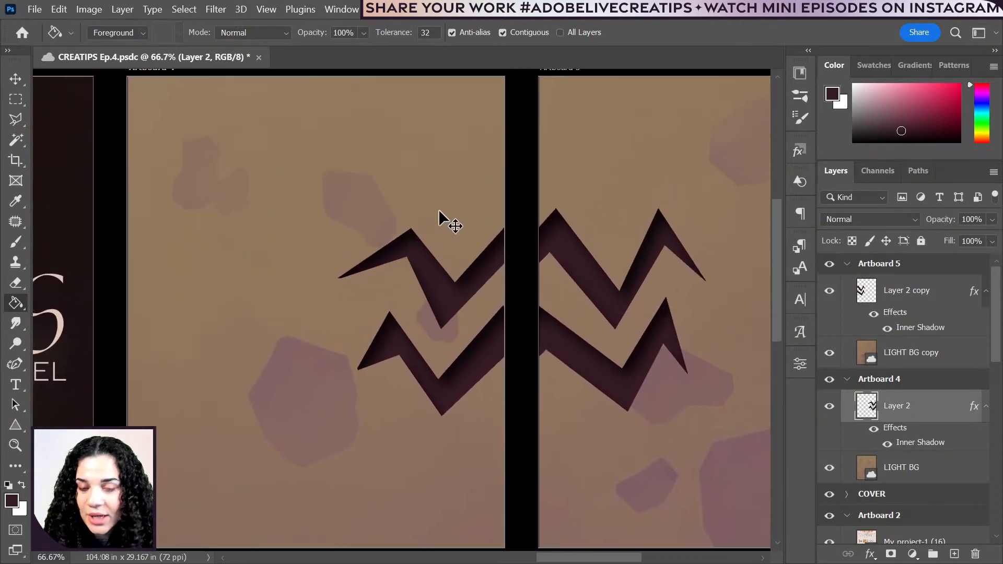
{"action": "key", "text": "ctrl+minus"}
{"action": "key", "text": "ctrl+minus"}
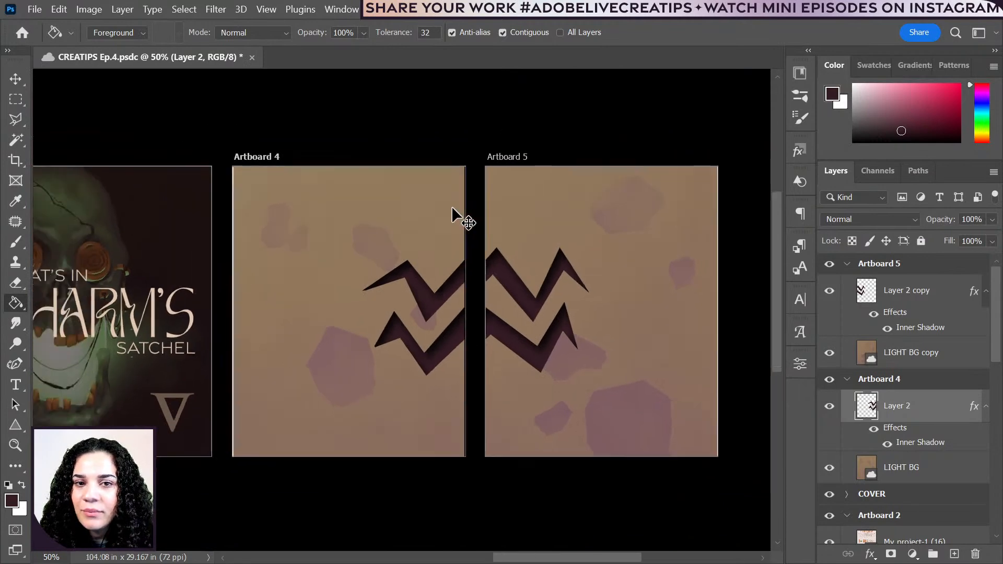
{"action": "key", "text": "ctrl+plus"}
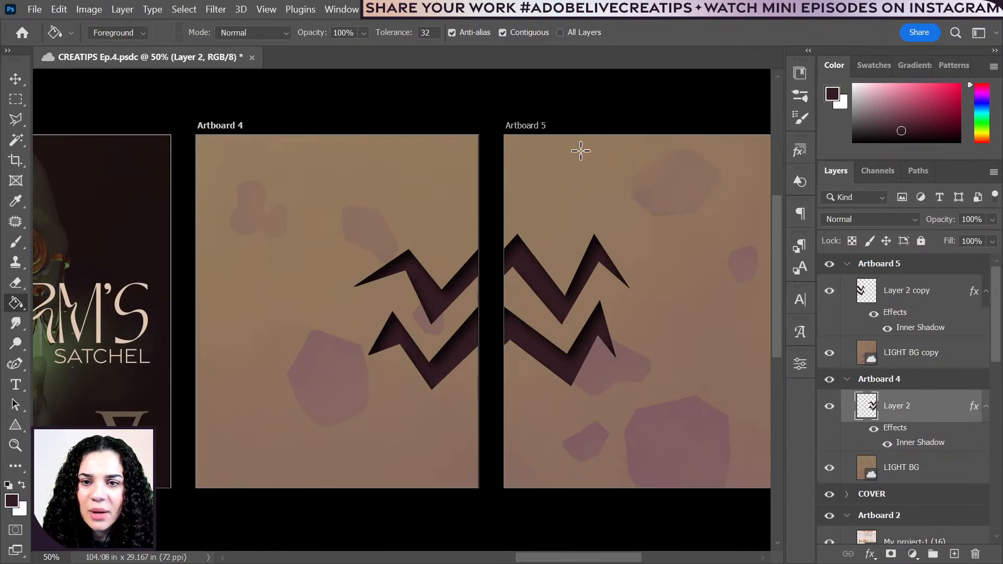
- Move Artboards 4 and 5 together so that Artboard 4 sits directly below the COVER artboard
{"action": "left_click", "coordinate": [16, 79]}
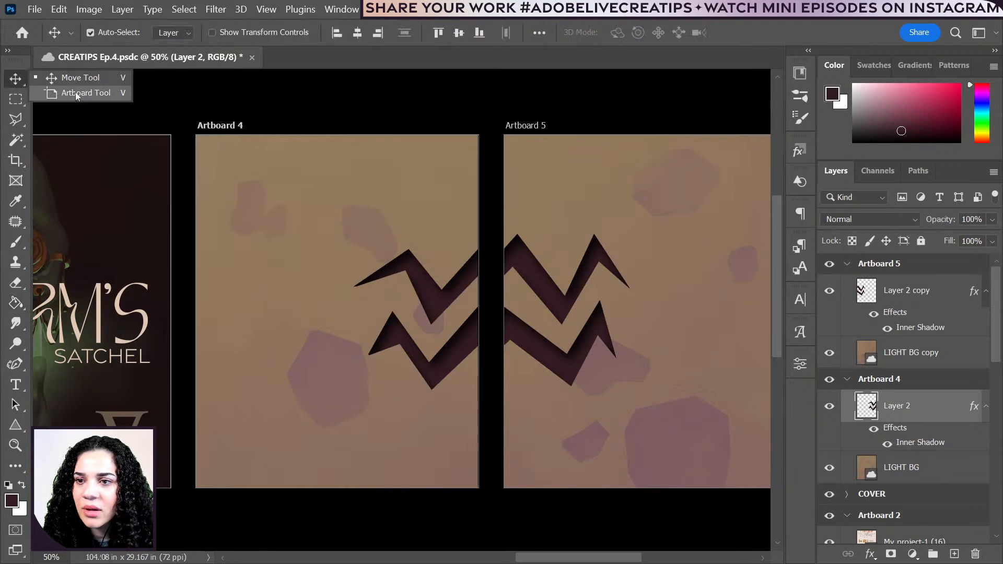
{"action": "left_click", "coordinate": [78, 92]}
{"action": "left_click", "coordinate": [227, 127]}
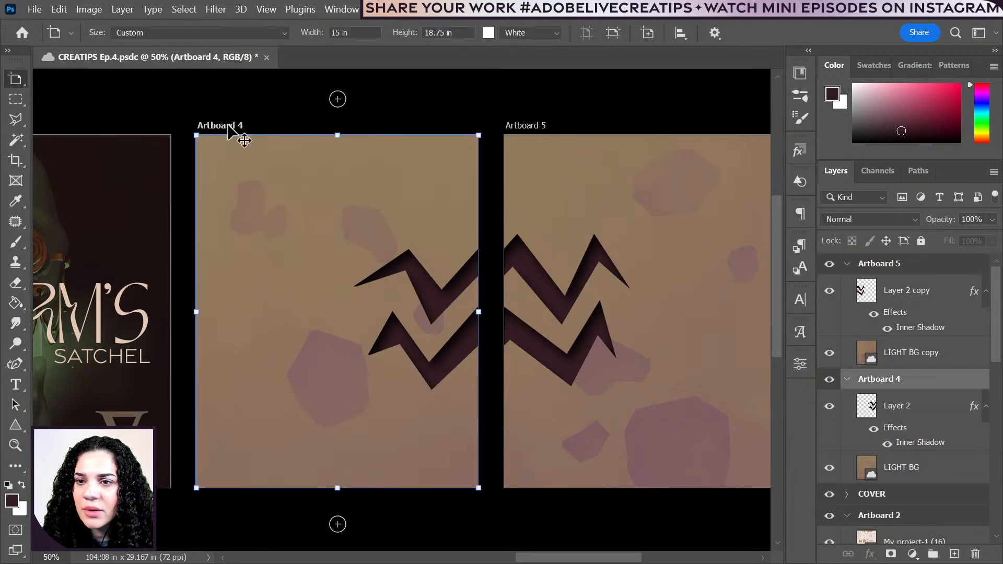
{"action": "left_click", "coordinate": [523, 126]}
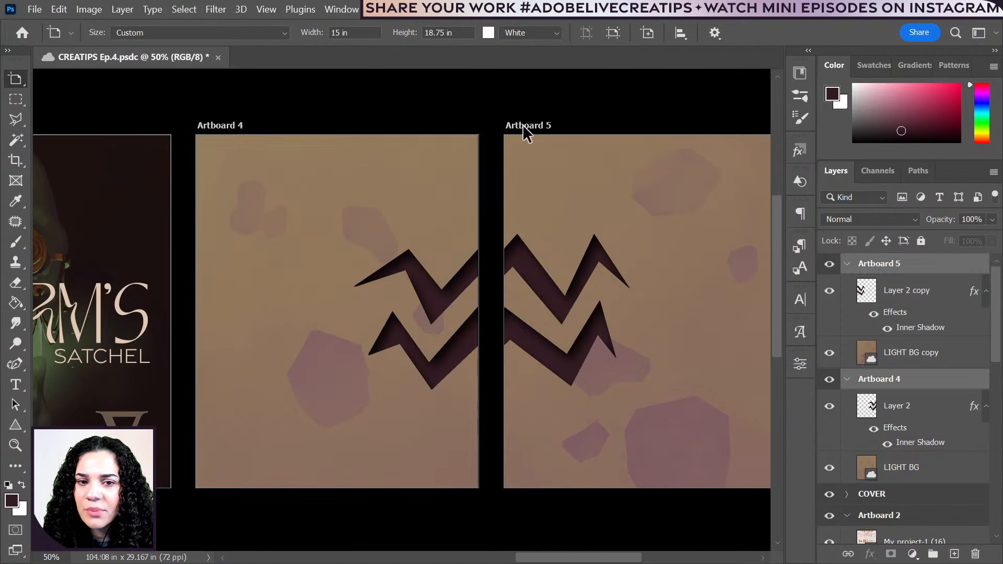
{"action": "key", "text": "ctrl+minus"}
{"action": "key", "text": "ctrl+minus"}
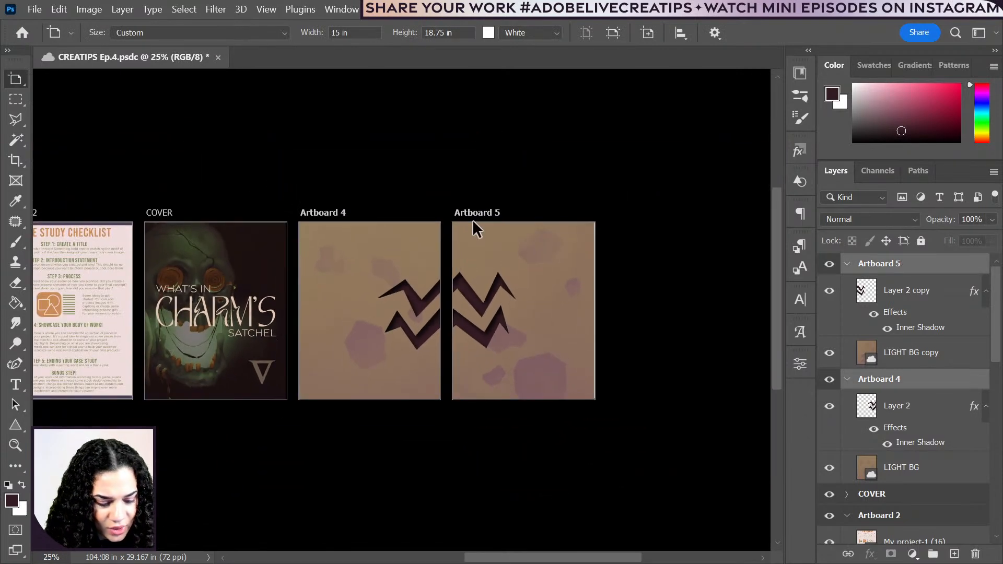
{"action": "left_click_drag", "start_coordinate": [474, 211], "coordinate": [325, 408]}
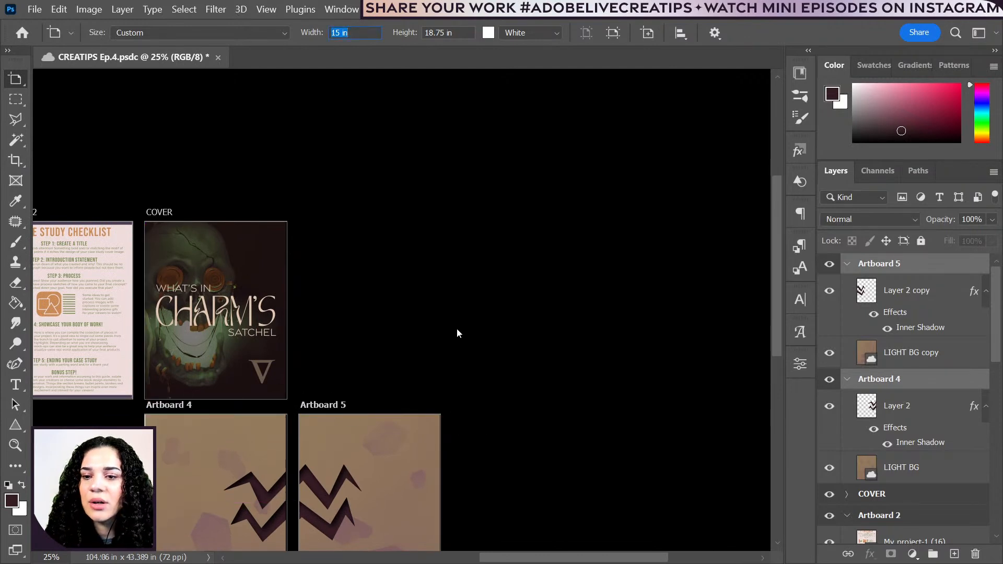
- Add a new 15 × 18.75 in artboard immediately to the right of the COVER artboard
{"action": "key", "text": "ctrl+plus"}
{"action": "left_click_drag", "start_coordinate": [347, 341], "coordinate": [524, 243]}
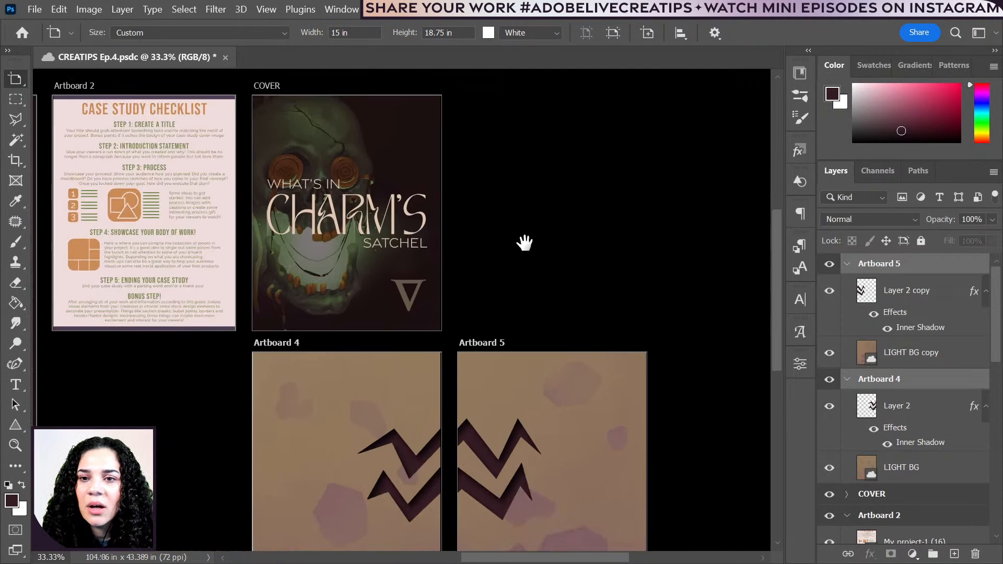
{"action": "key", "text": "ctrl+minus"}
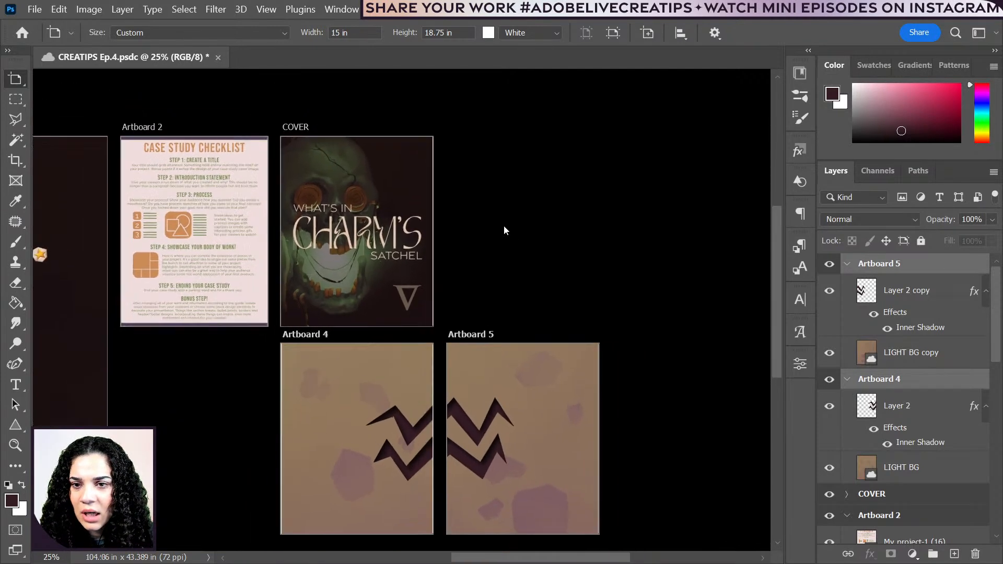
{"action": "key", "text": "ctrl+plus"}
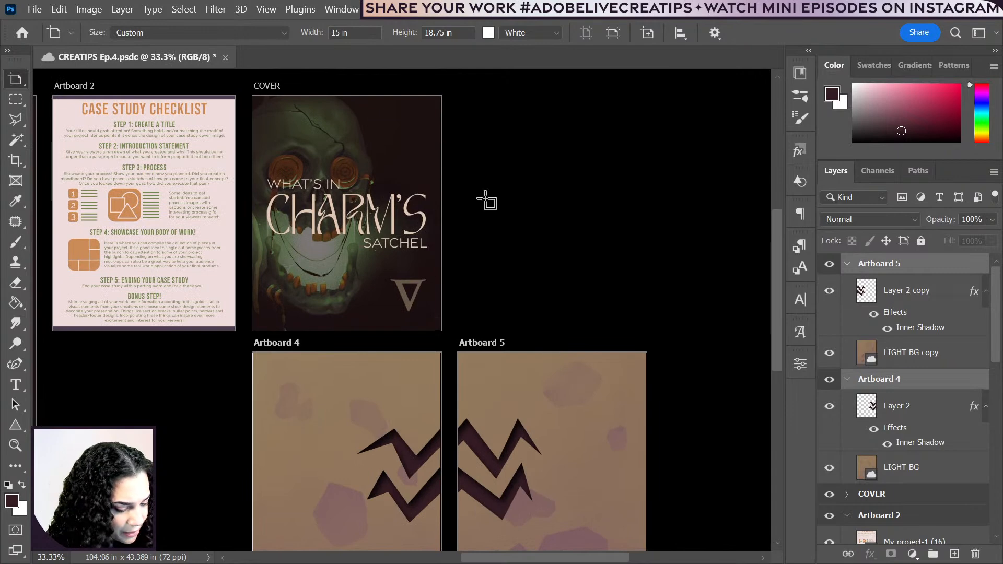
{"action": "left_click", "coordinate": [263, 86]}
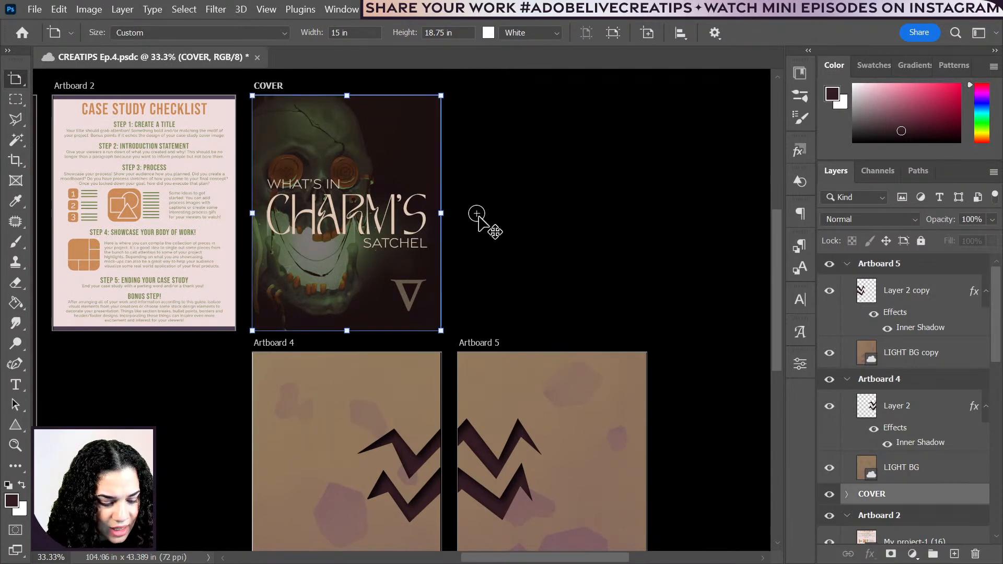
{"action": "left_click", "coordinate": [477, 214]}
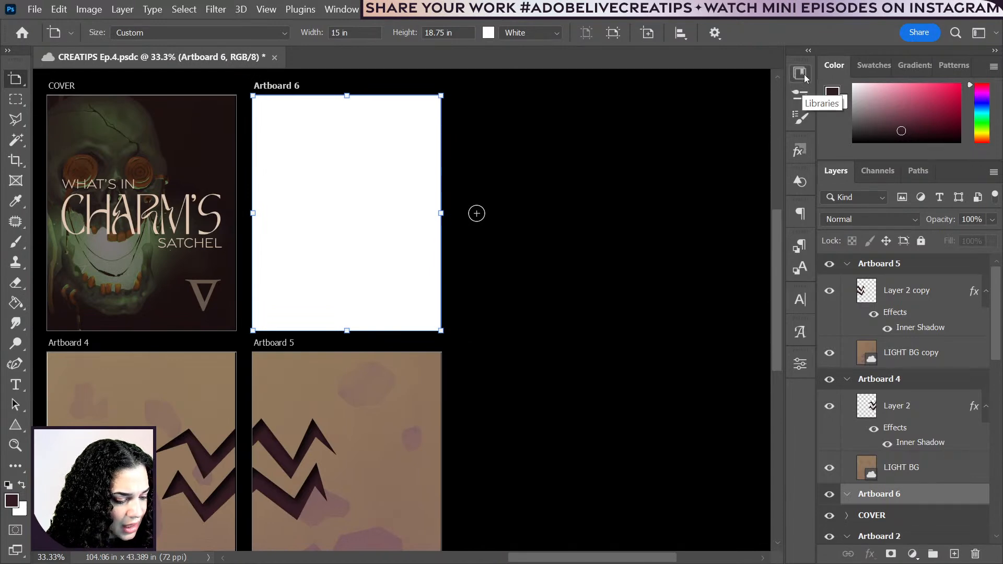
- Place the DARK BG graphic from the CREATIPS EP.4 library on Artboard 6, scaled to 103.60% to cover the artboard
{"action": "left_click", "coordinate": [800, 73]}
{"action": "left_click_drag", "start_coordinate": [641, 209], "coordinate": [350, 196]}
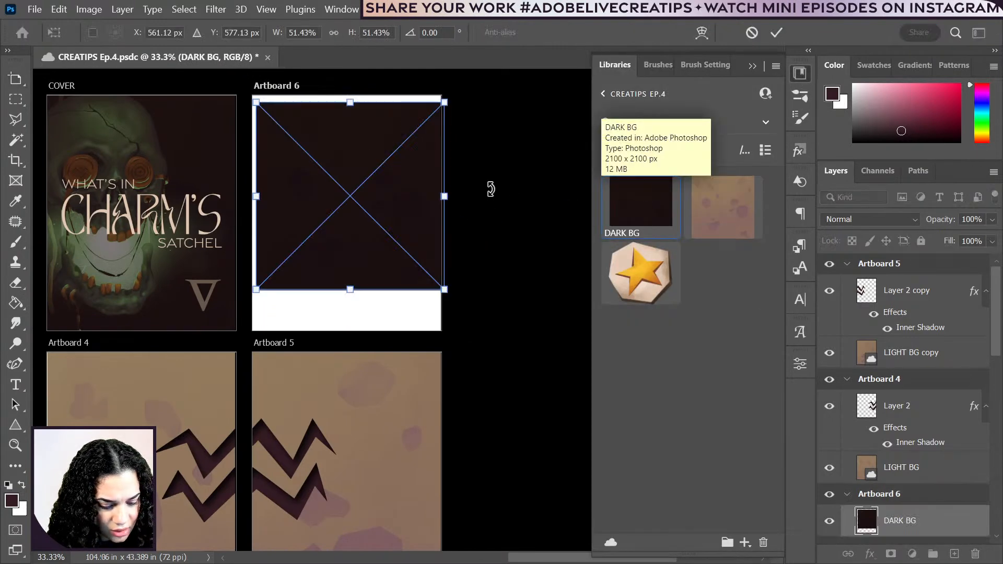
{"action": "left_click_drag", "start_coordinate": [444, 288], "coordinate": [635, 518]}
{"action": "mouse_move", "coordinate": [479, 161]}
{"action": "left_mouse_down"}
{"action": "mouse_move", "coordinate": [466, 151]}
{"action": "mouse_move", "coordinate": [475, 152]}
{"action": "left_mouse_up"}
{"action": "left_click_drag", "start_coordinate": [533, 304], "coordinate": [391, 312]}
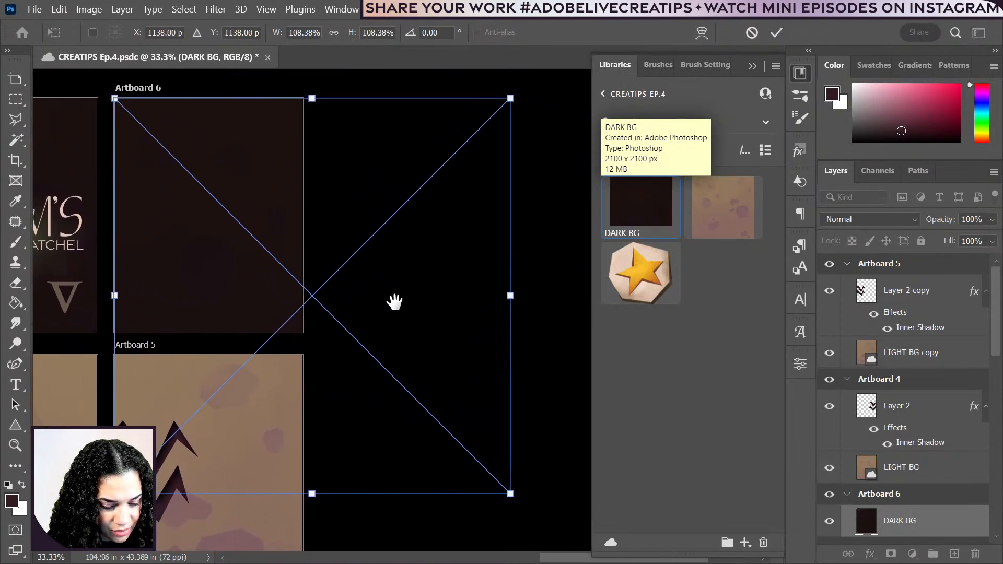
{"action": "left_click_drag", "start_coordinate": [507, 491], "coordinate": [492, 476]}
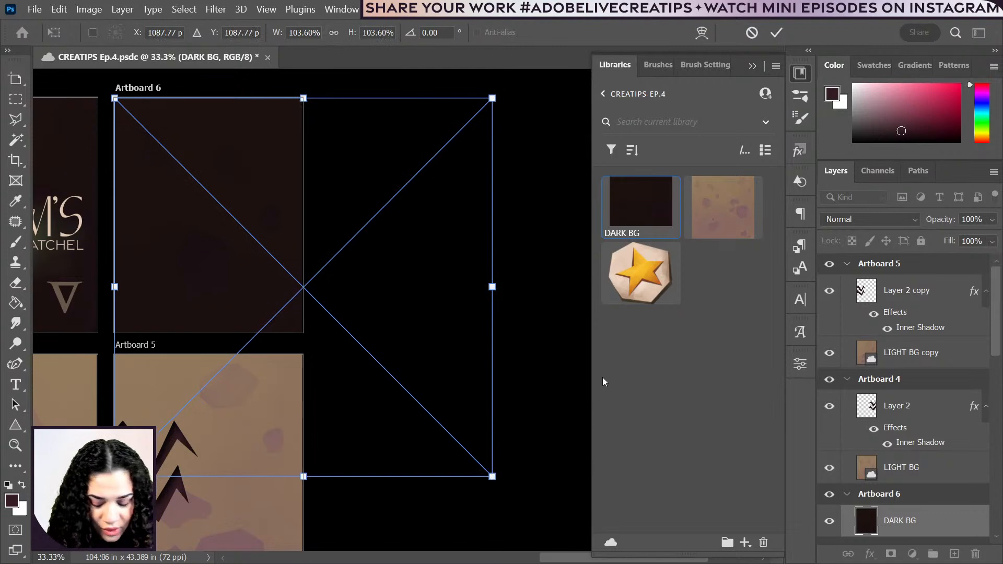
{"action": "key", "text": "Return"}
{"action": "key", "text": "ctrl+plus"}
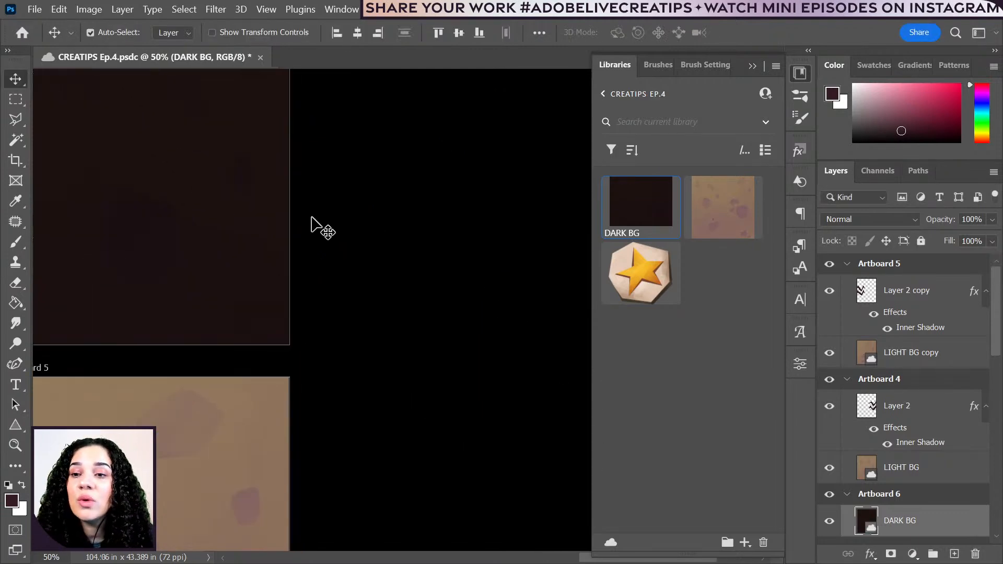
{"action": "left_click_drag", "start_coordinate": [391, 258], "coordinate": [418, 330]}
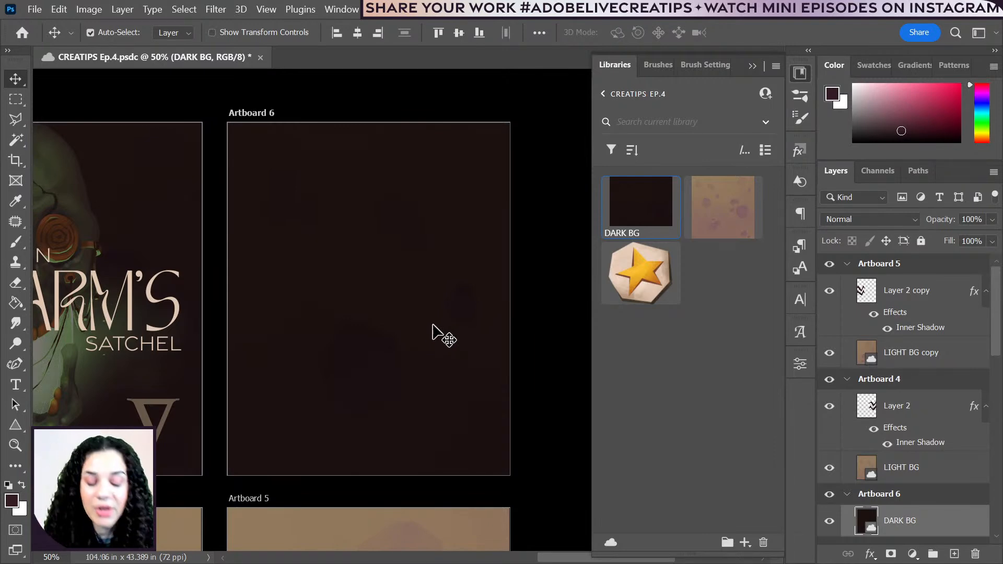
{"action": "left_click_drag", "start_coordinate": [96, 272], "coordinate": [313, 244]}
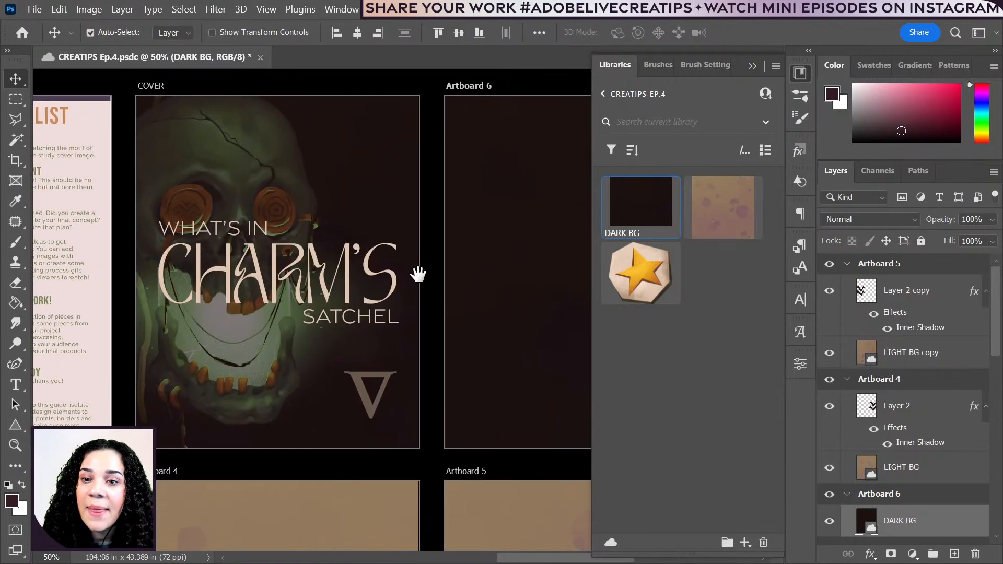
{"action": "left_click_drag", "start_coordinate": [418, 274], "coordinate": [314, 281]}
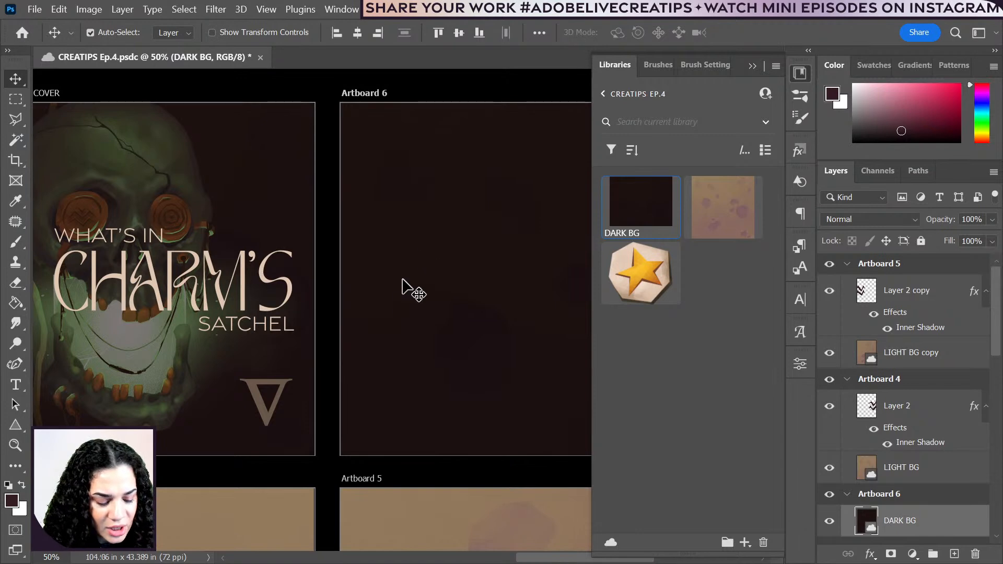
{"action": "left_click_drag", "start_coordinate": [403, 465], "coordinate": [403, 139]}
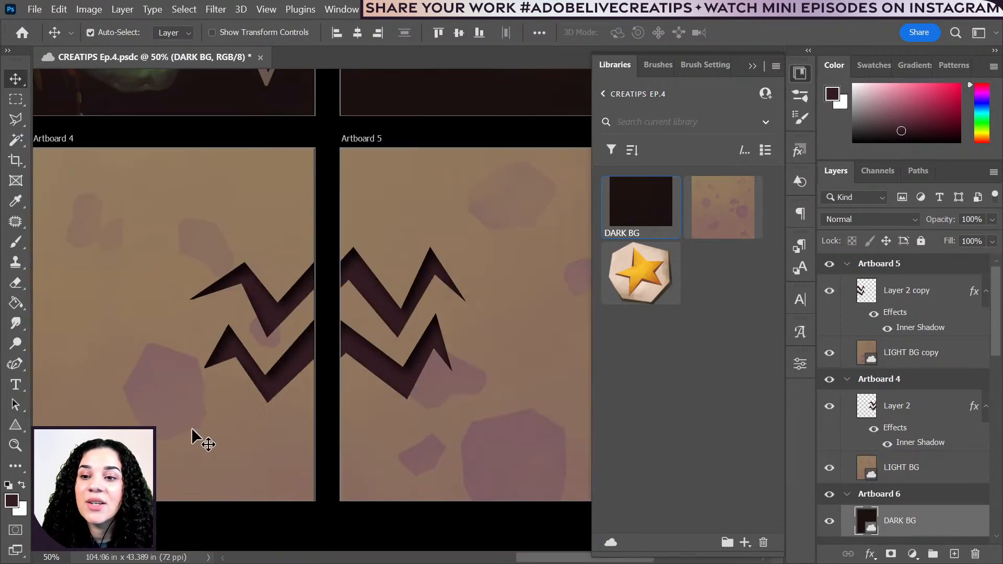
{"action": "left_click_drag", "start_coordinate": [513, 193], "coordinate": [481, 476]}
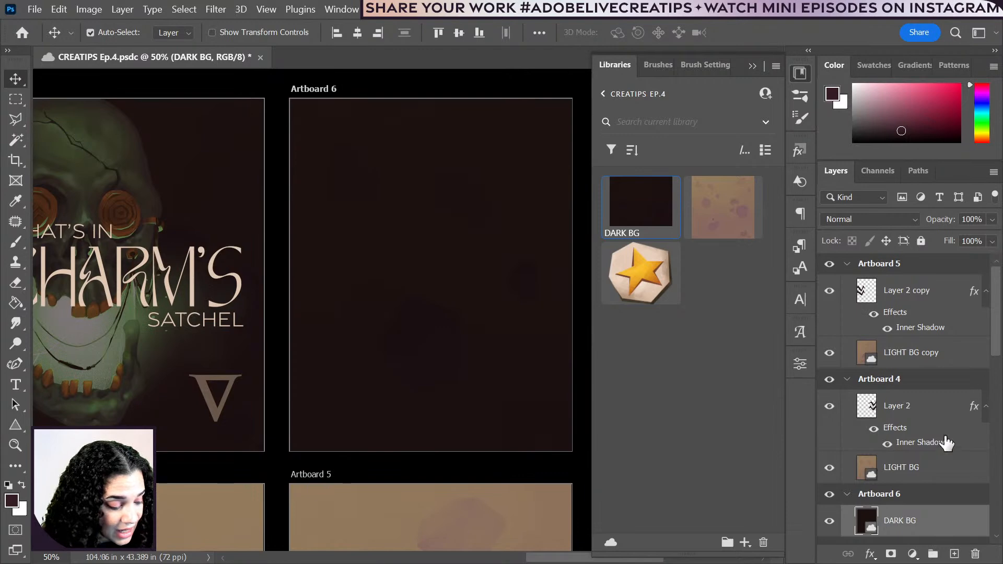
- Duplicate the LANTERN layer of the COVER artboard and move the copy into Artboard 6 above DARK BG
{"action": "scroll", "coordinate": [915, 459], "scroll_direction": "down", "scroll_amount": 5}
{"action": "scroll", "coordinate": [909, 465], "scroll_direction": "down", "scroll_amount": 4}
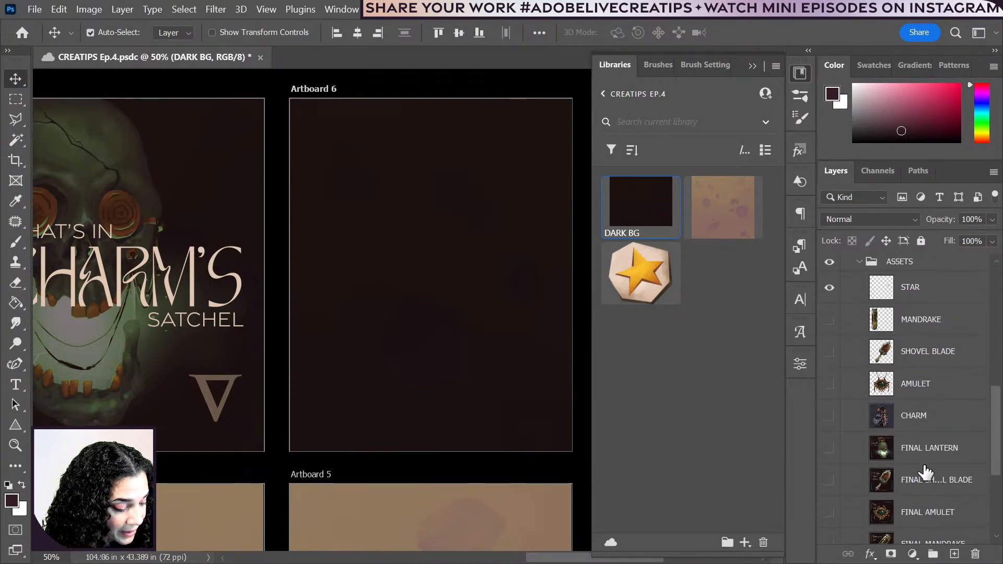
{"action": "scroll", "coordinate": [936, 440], "scroll_direction": "up", "scroll_amount": 1}
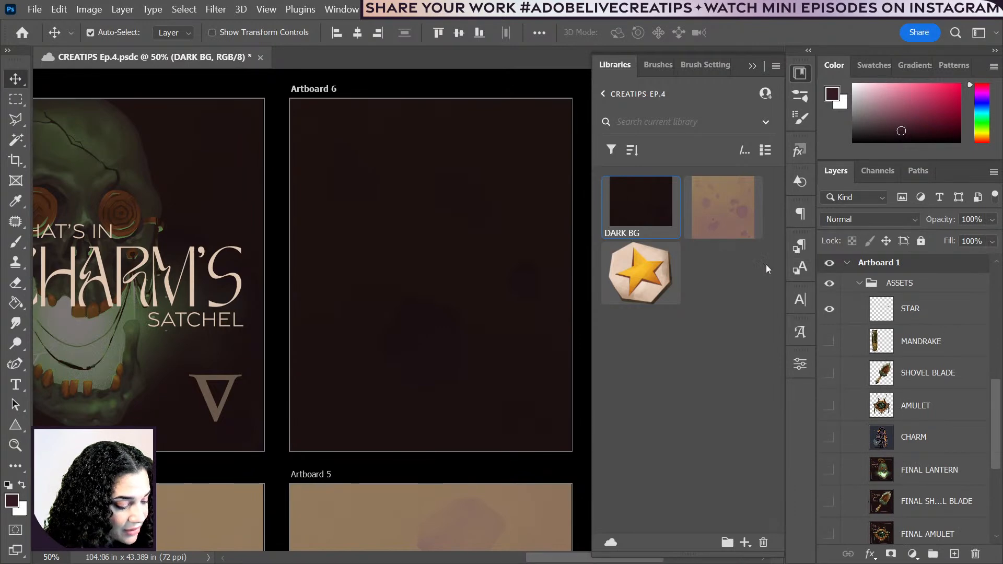
{"action": "scroll", "coordinate": [887, 330], "scroll_direction": "down", "scroll_amount": 4}
{"action": "scroll", "coordinate": [889, 330], "scroll_direction": "up", "scroll_amount": 4}
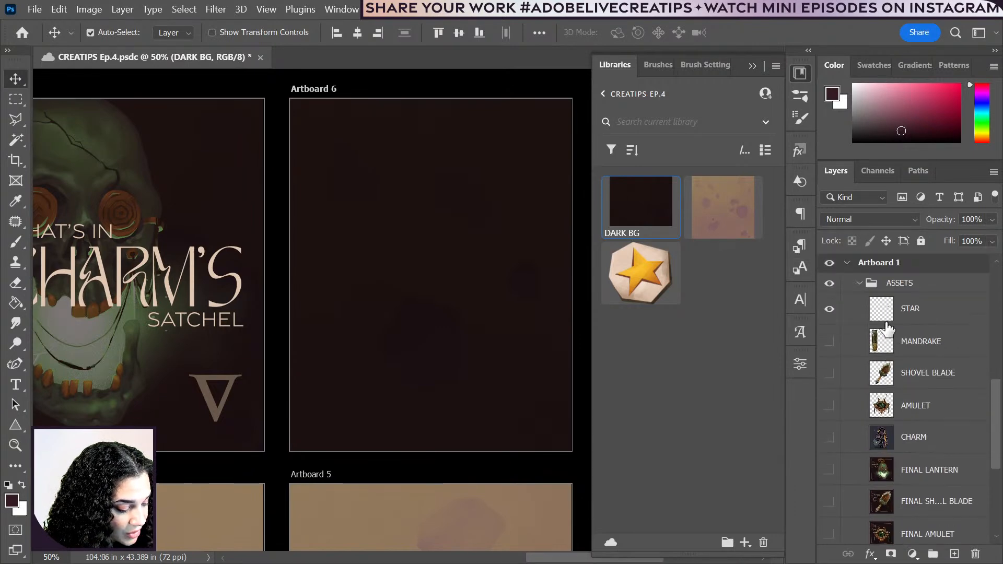
{"action": "left_click", "coordinate": [859, 283]}
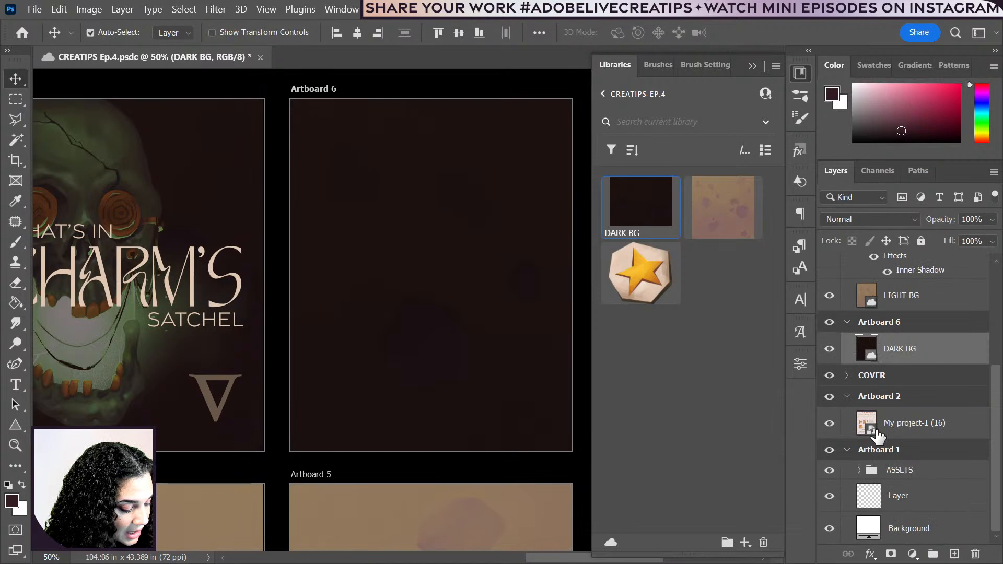
{"action": "left_click", "coordinate": [846, 376]}
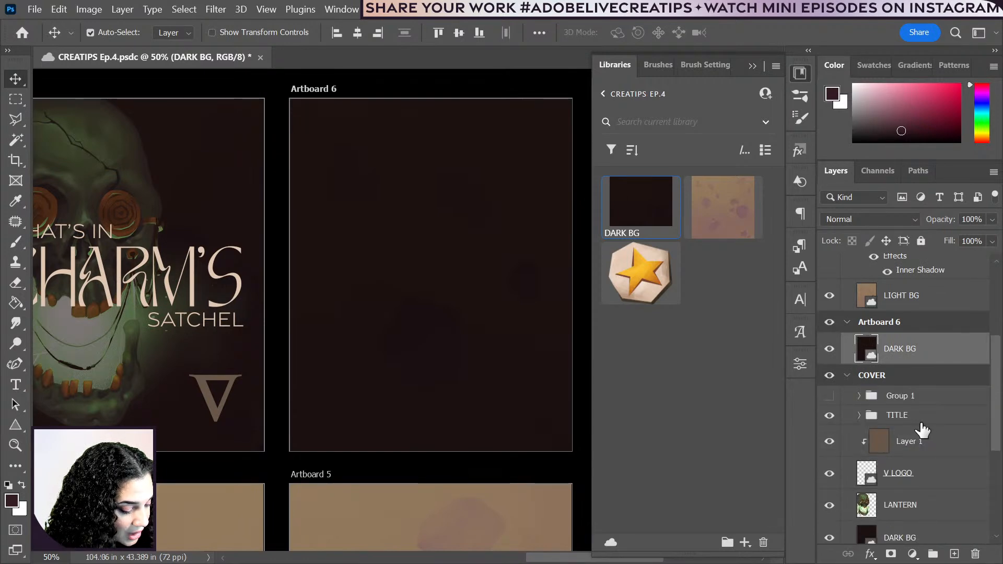
{"action": "left_click", "coordinate": [931, 511]}
{"action": "key", "text": "ctrl+j"}
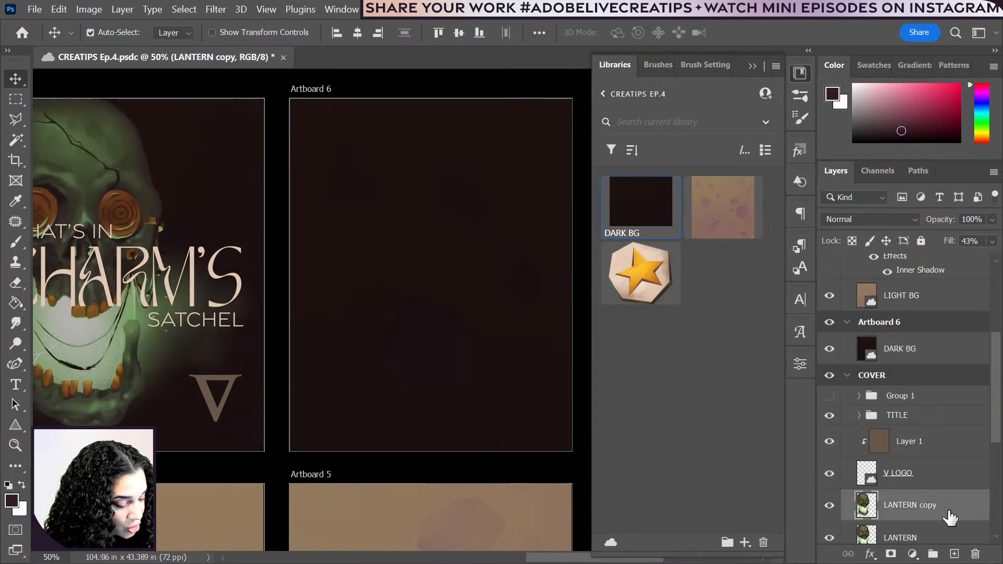
{"action": "left_click_drag", "start_coordinate": [952, 514], "coordinate": [951, 328]}
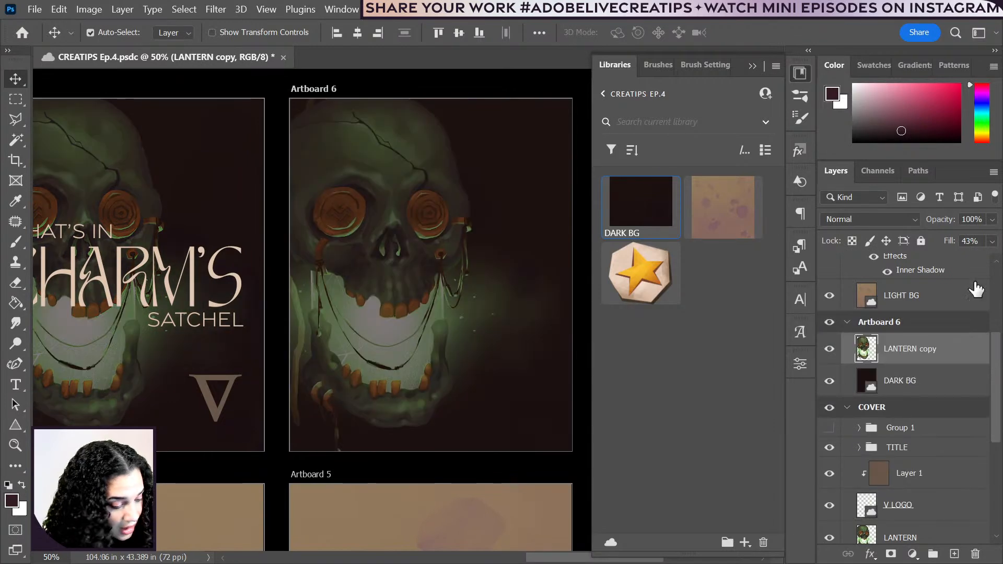
- Set the lantern copy's fill to 100%, scale it to 67.41%, and position it so the whole lantern fits within Artboard 6
{"action": "left_click", "coordinate": [989, 242]}
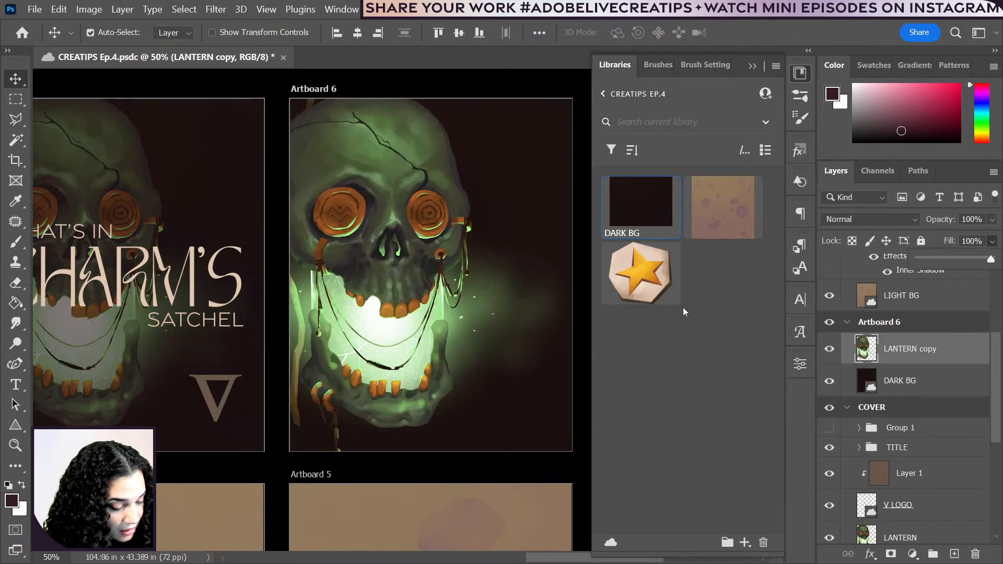
{"action": "key", "text": "ctrl+t"}
{"action": "left_click_drag", "start_coordinate": [417, 287], "coordinate": [549, 191]}
{"action": "left_click_drag", "start_coordinate": [572, 154], "coordinate": [460, 288]}
{"action": "left_click_drag", "start_coordinate": [387, 340], "coordinate": [484, 205]}
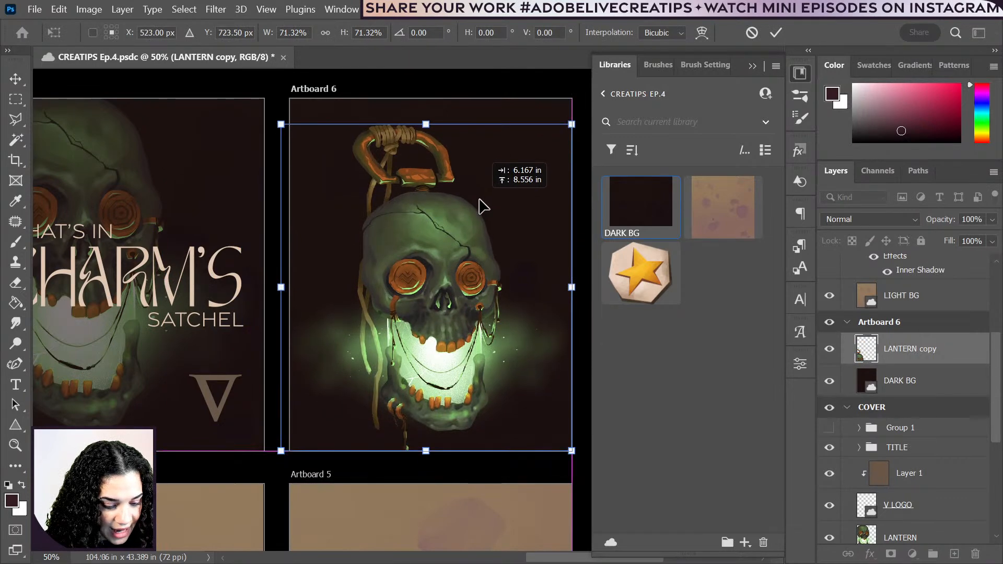
{"action": "left_click_drag", "start_coordinate": [573, 125], "coordinate": [561, 149]}
{"action": "left_click_drag", "start_coordinate": [459, 262], "coordinate": [476, 241]}
{"action": "left_click_drag", "start_coordinate": [476, 285], "coordinate": [476, 277]}
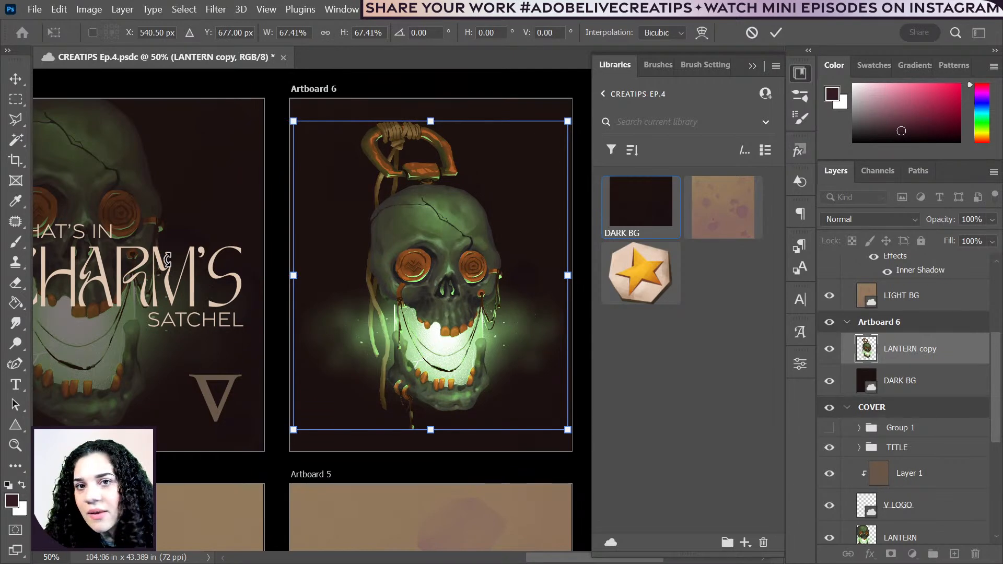
{"action": "key", "text": "Return"}
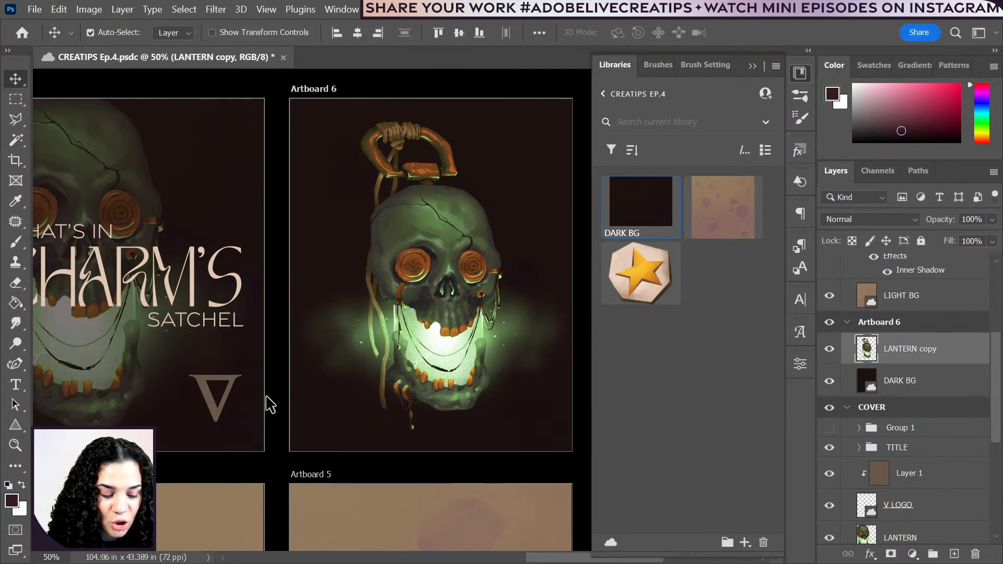
- Place the STAR graphic from the CREATIPS EP.4 library at 100% scale on Artboard 6, beside the upper right of the skull
{"action": "left_click_drag", "start_coordinate": [149, 324], "coordinate": [127, 313]}
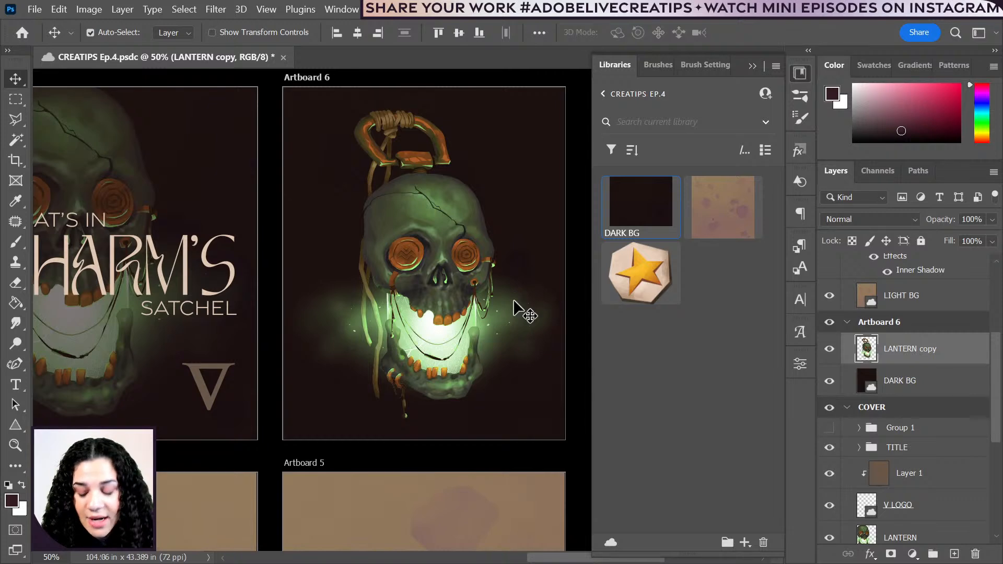
{"action": "scroll", "coordinate": [510, 269], "scroll_direction": "up", "scroll_amount": 1}
{"action": "left_click_drag", "start_coordinate": [511, 269], "coordinate": [433, 293]}
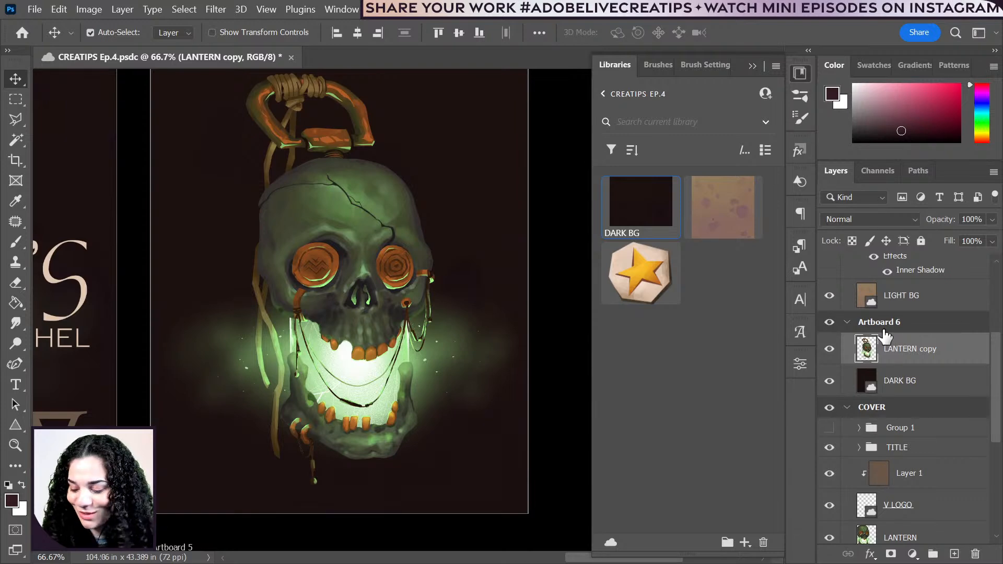
{"action": "left_click", "coordinate": [16, 120]}
{"action": "key", "text": "ctrl+plus"}
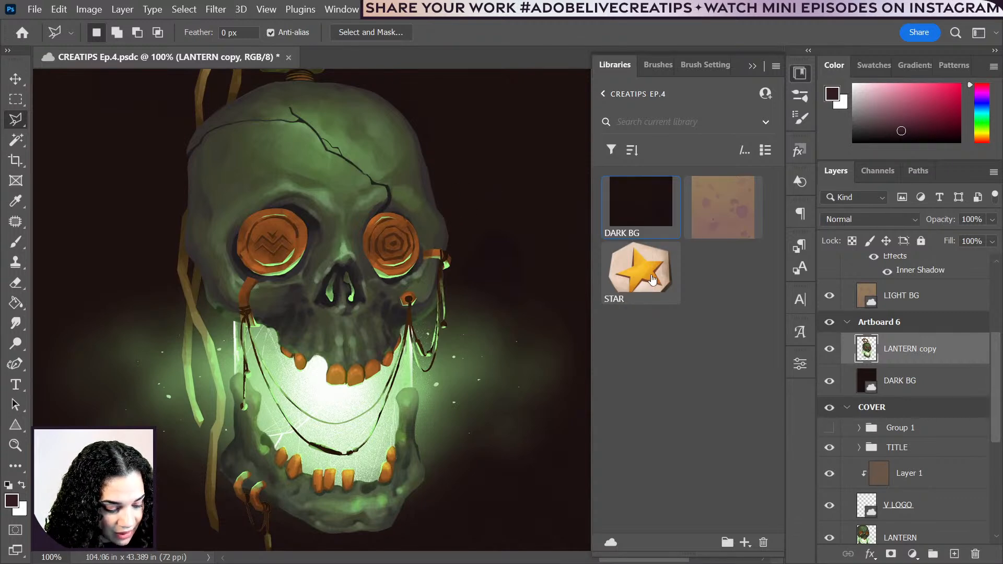
{"action": "left_click_drag", "start_coordinate": [651, 281], "coordinate": [503, 172]}
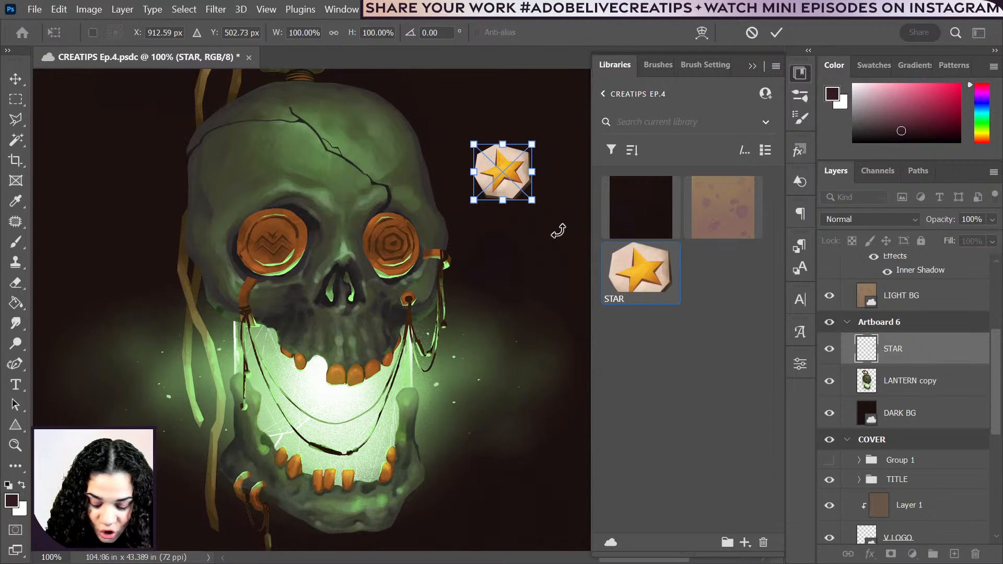
{"action": "key", "text": "Return"}
- Add a new layer above STAR and select the star tile's seven-sided front face with the Polygonal Lasso
{"action": "key", "text": "ctrl+plus"}
{"action": "left_click_drag", "start_coordinate": [573, 202], "coordinate": [306, 397]}
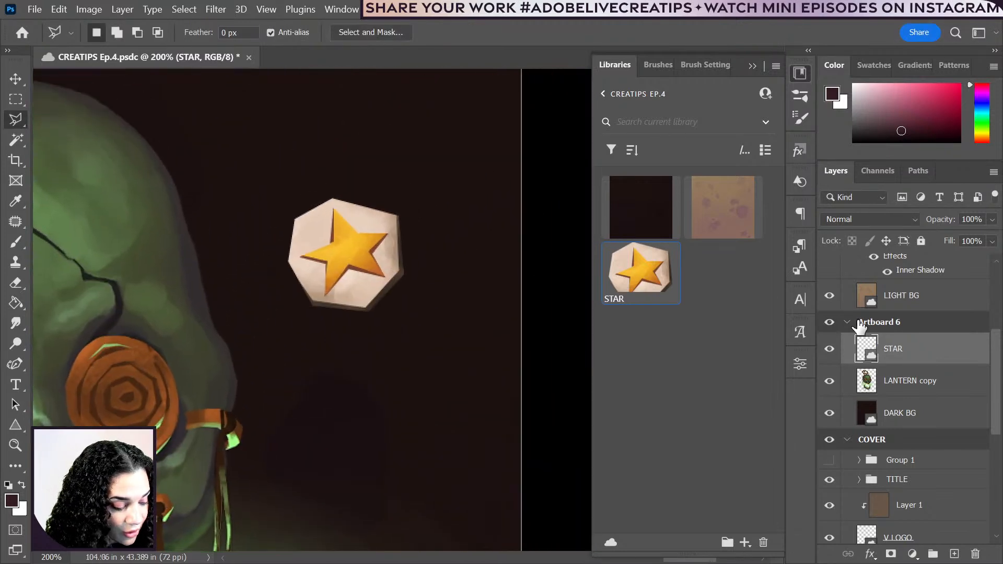
{"action": "key", "text": "ctrl+shift+alt+n"}
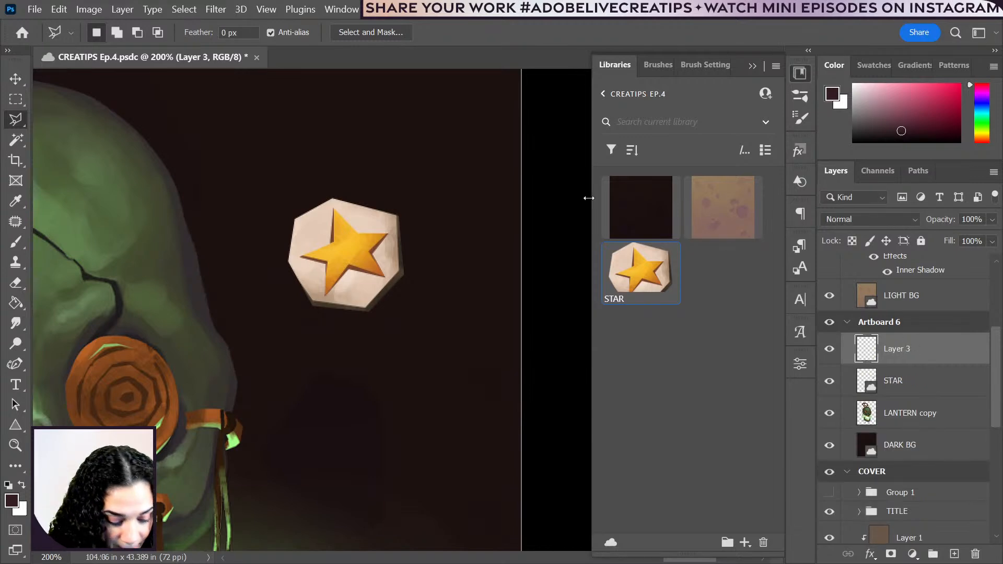
{"action": "left_click", "coordinate": [331, 199]}
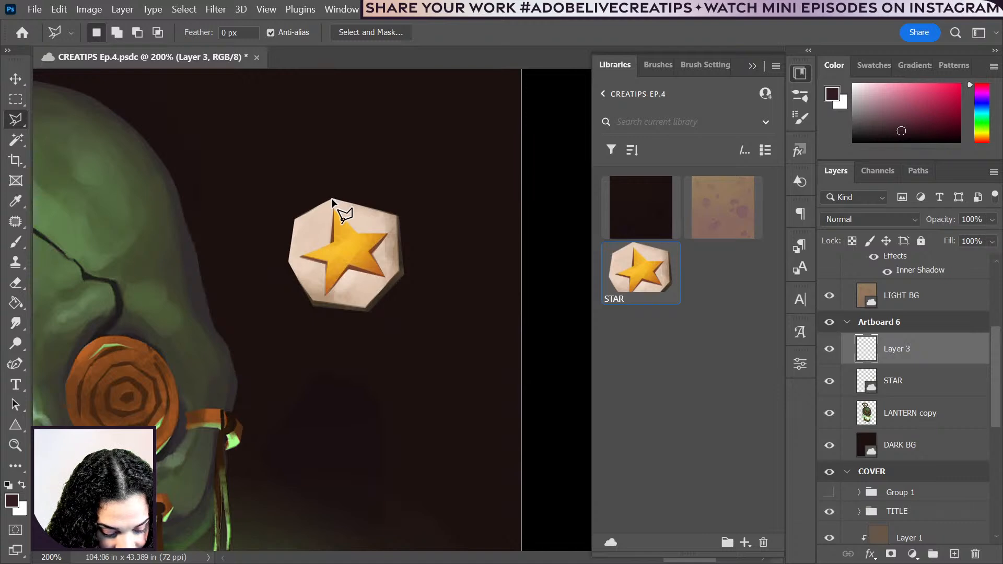
{"action": "left_click", "coordinate": [297, 218]}
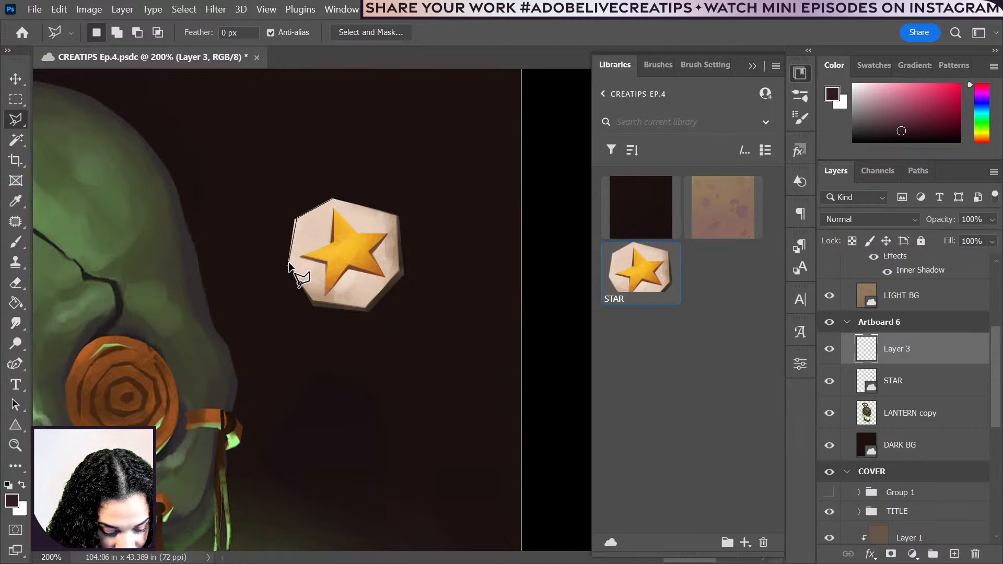
{"action": "left_click", "coordinate": [288, 260]}
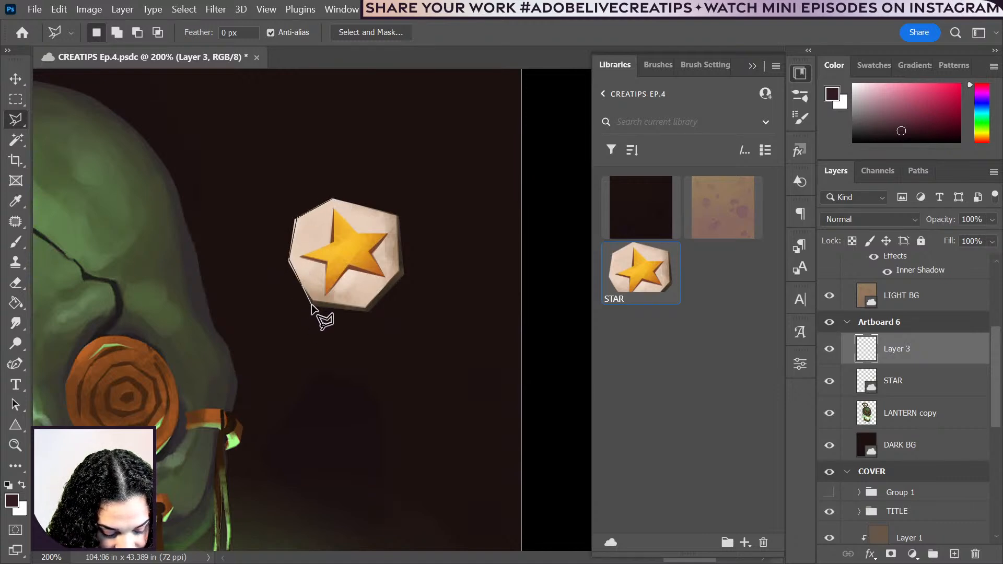
{"action": "left_click", "coordinate": [312, 301]}
{"action": "left_click", "coordinate": [366, 309]}
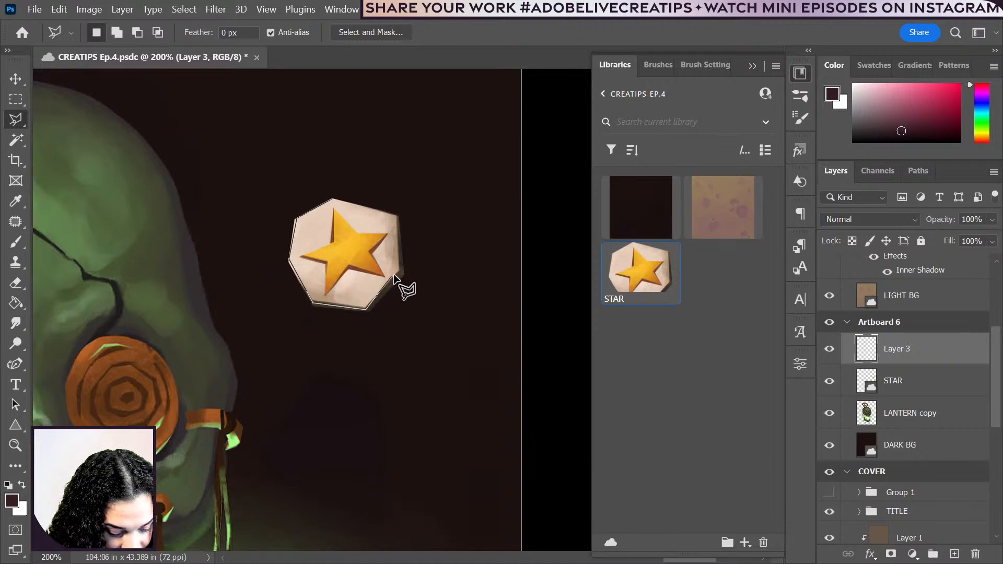
{"action": "left_click", "coordinate": [400, 271]}
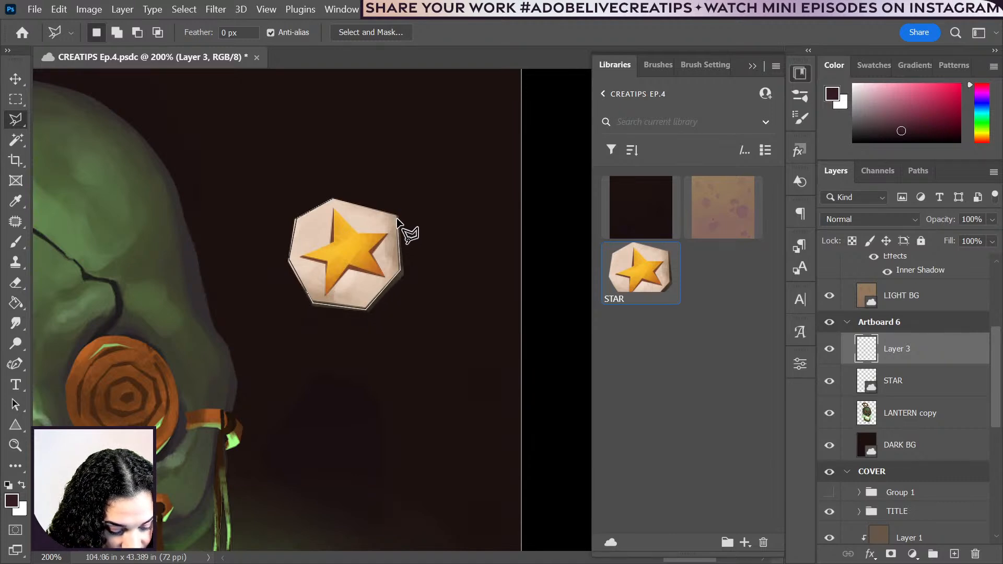
{"action": "left_click", "coordinate": [334, 197]}
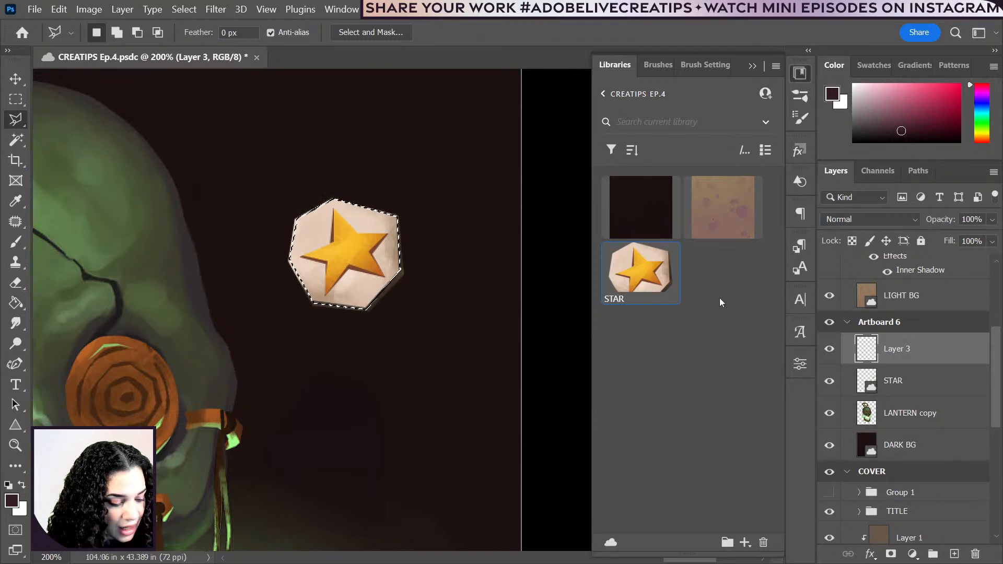
- Fill the tile selection on the new layer with the beige sampled from the star tile, keeping the STAR layer hidden
{"action": "left_click", "coordinate": [829, 382]}
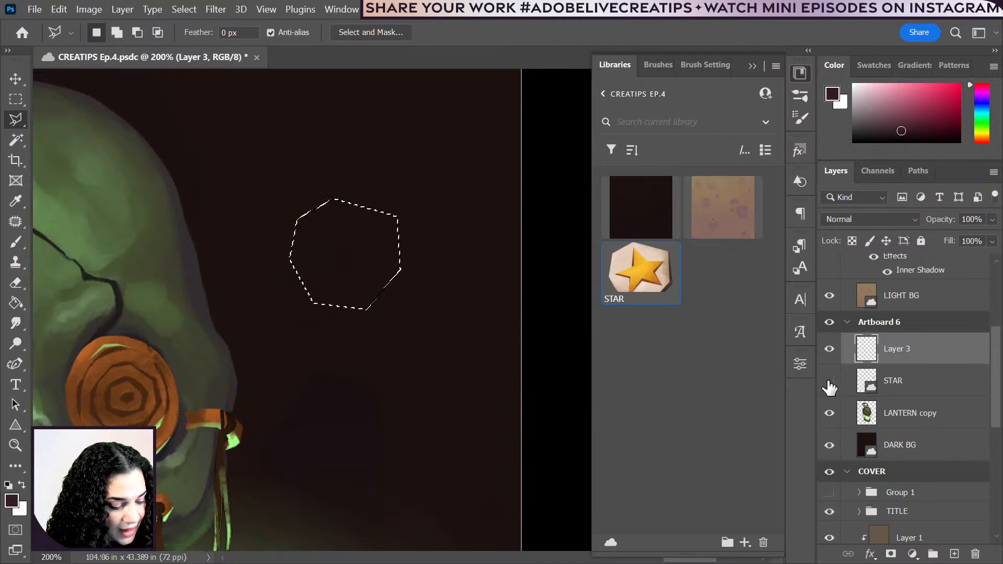
{"action": "left_click", "coordinate": [18, 307]}
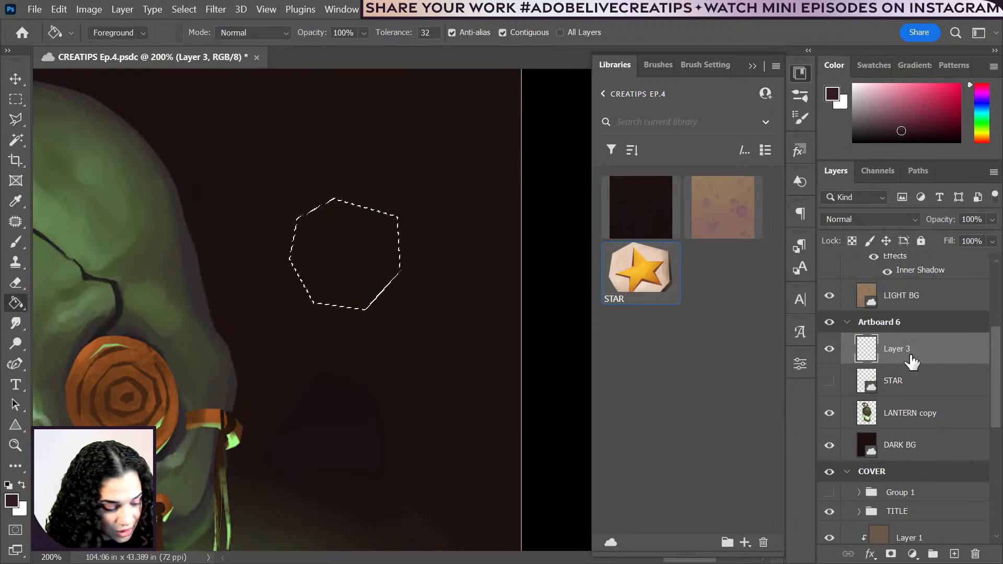
{"action": "left_click", "coordinate": [830, 380]}
{"action": "left_click", "coordinate": [393, 243], "text": "alt"}
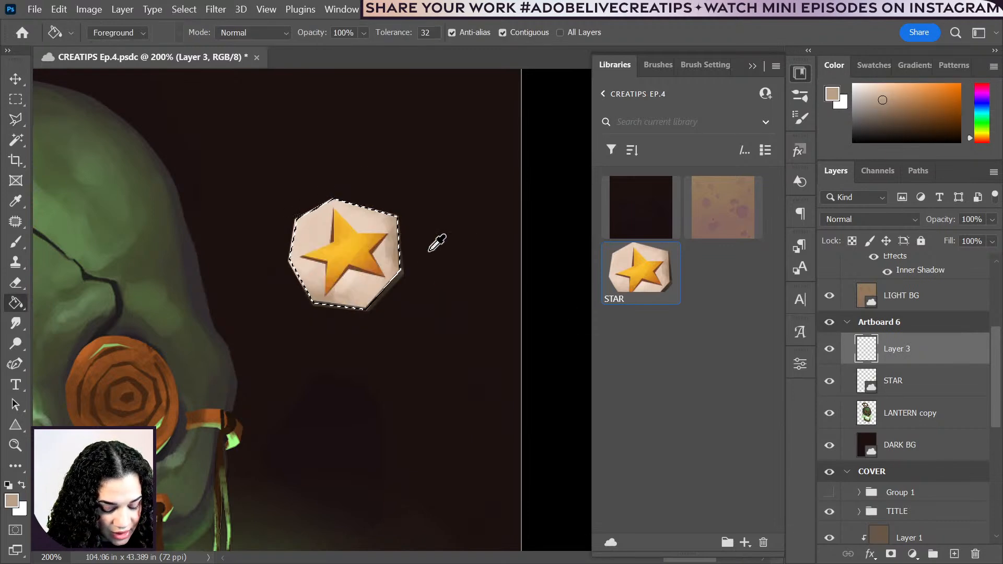
{"action": "left_click", "coordinate": [829, 382]}
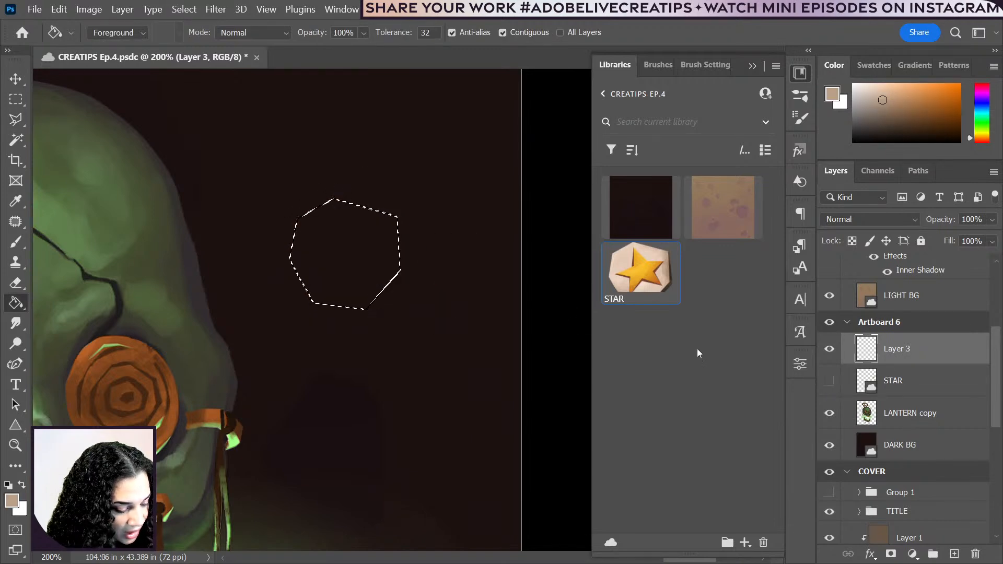
{"action": "left_click", "coordinate": [381, 281]}
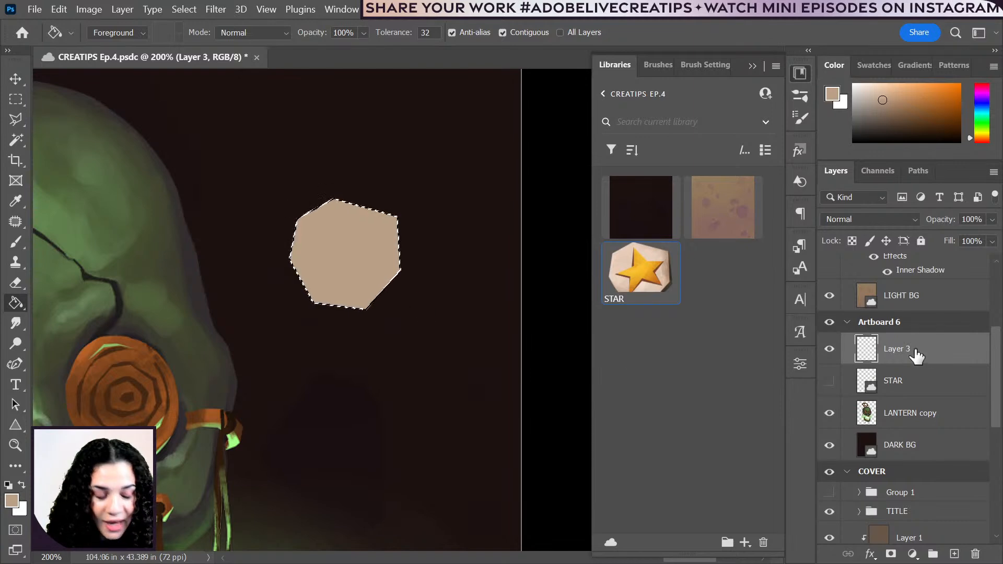
- Refill the seven-sided tile shape on Layer 3 with the paler pink-beige sampled from the star tile, then hide STAR
{"action": "left_click", "coordinate": [829, 380]}
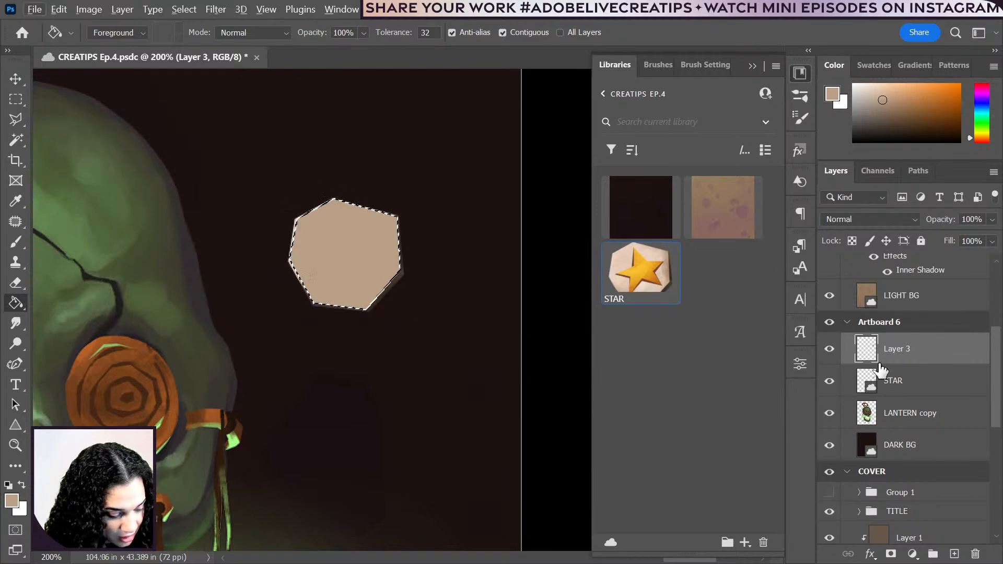
{"action": "left_click", "coordinate": [829, 349]}
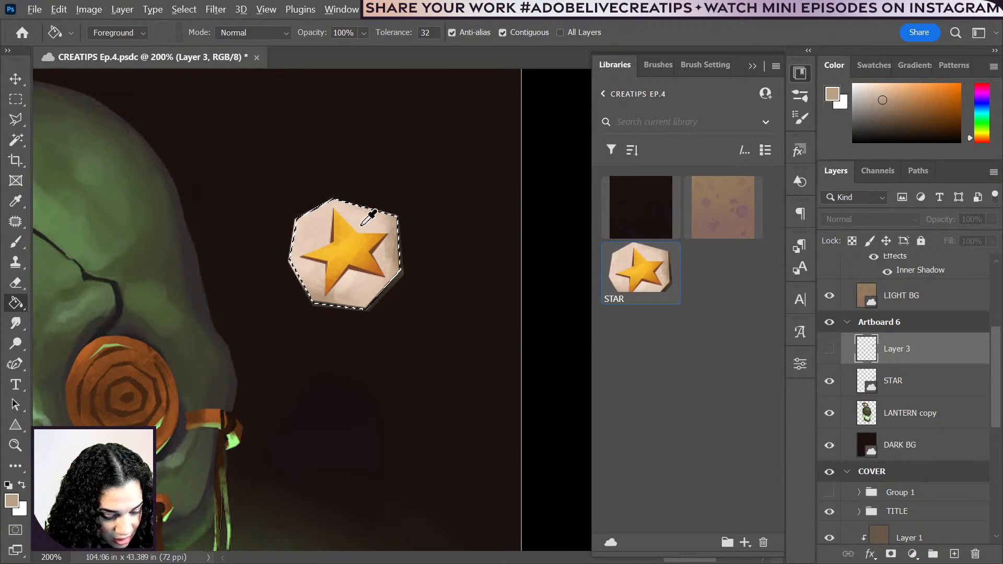
{"action": "left_click", "coordinate": [361, 225], "text": "alt"}
{"action": "left_click", "coordinate": [829, 349]}
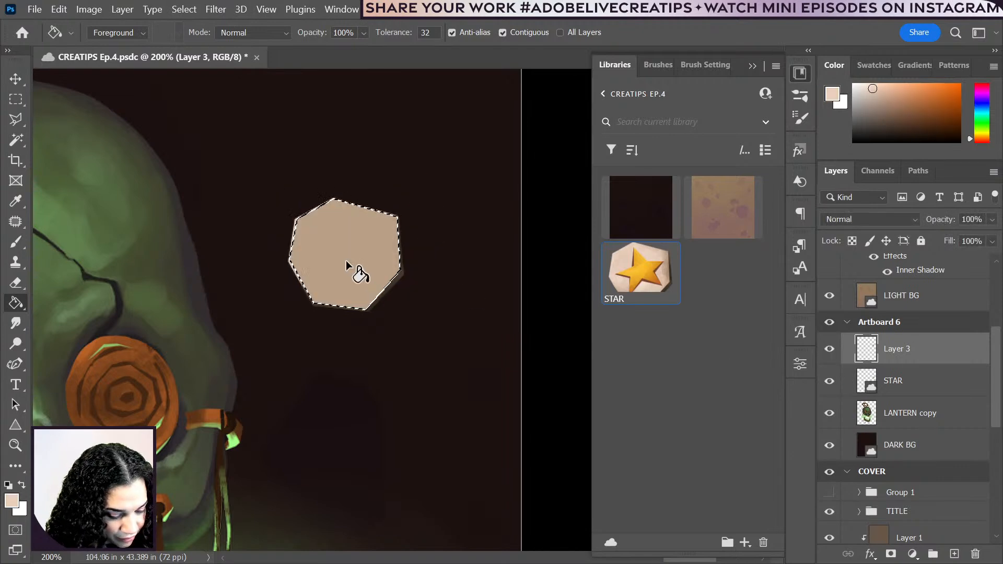
{"action": "left_click", "coordinate": [951, 381]}
{"action": "left_click", "coordinate": [934, 352]}
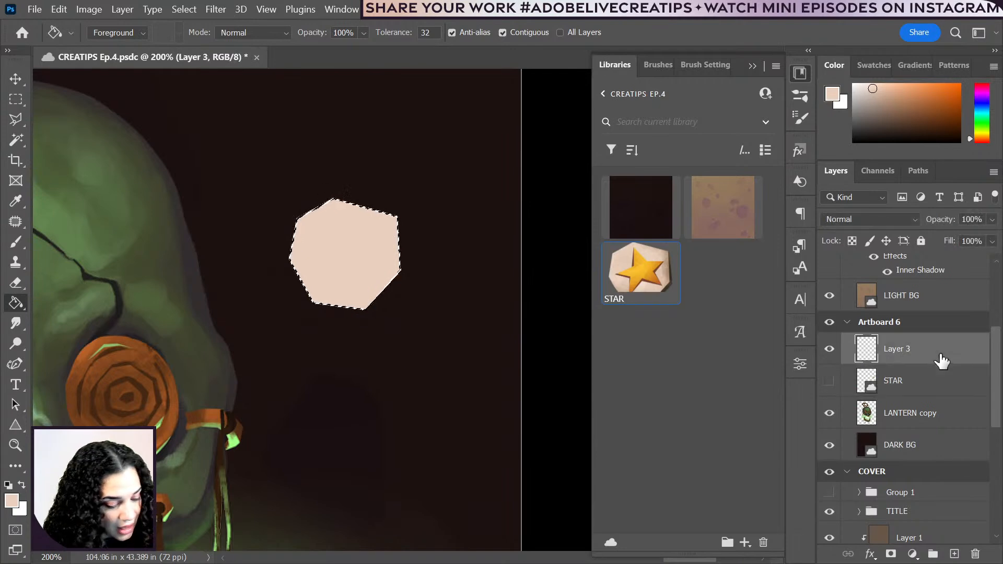
- Deselect the tile shape, convert Layer 3 to a smart object, and scale it down to 48.14%
{"action": "right_click", "coordinate": [936, 352]}
{"action": "left_click", "coordinate": [791, 264]}
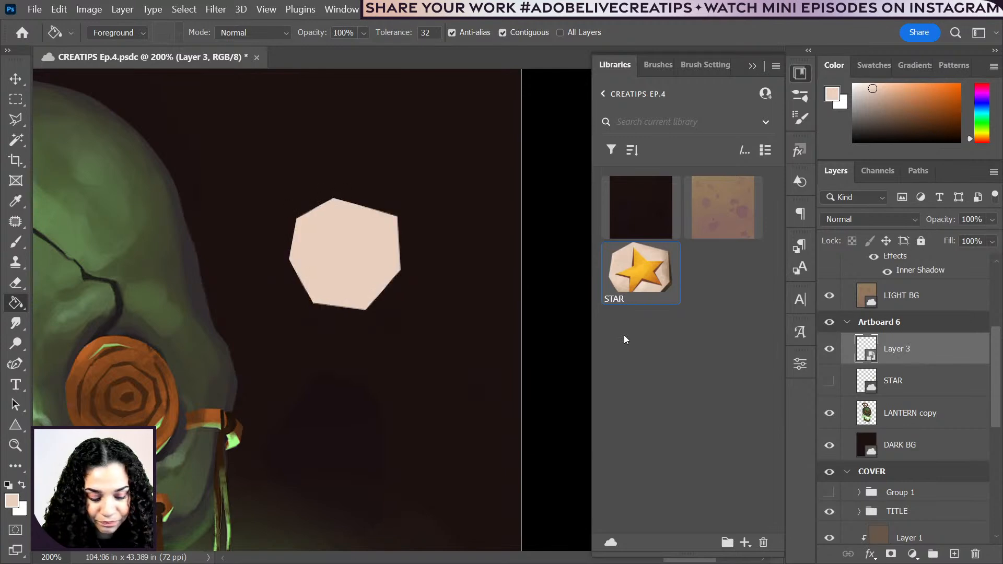
{"action": "key", "text": "ctrl+minus"}
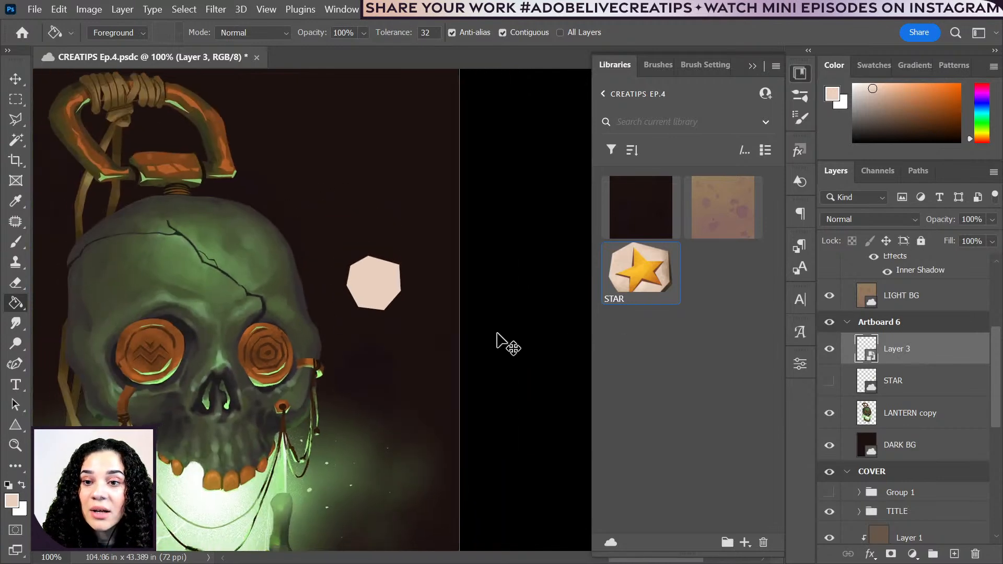
{"action": "key", "text": "ctrl+minus"}
{"action": "key", "text": "ctrl+t"}
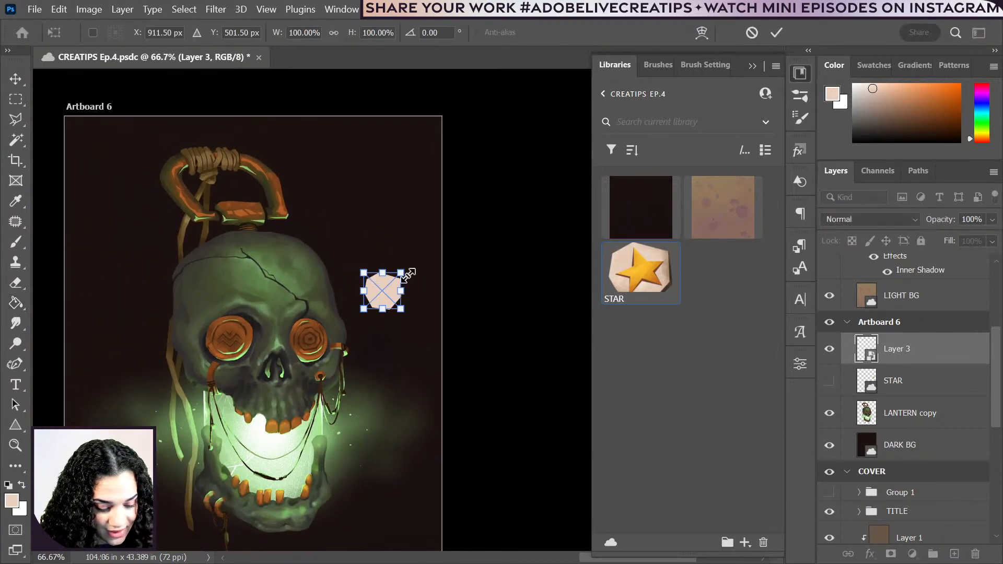
{"action": "left_click_drag", "start_coordinate": [401, 270], "coordinate": [386, 286]}
{"action": "key", "text": "Return"}
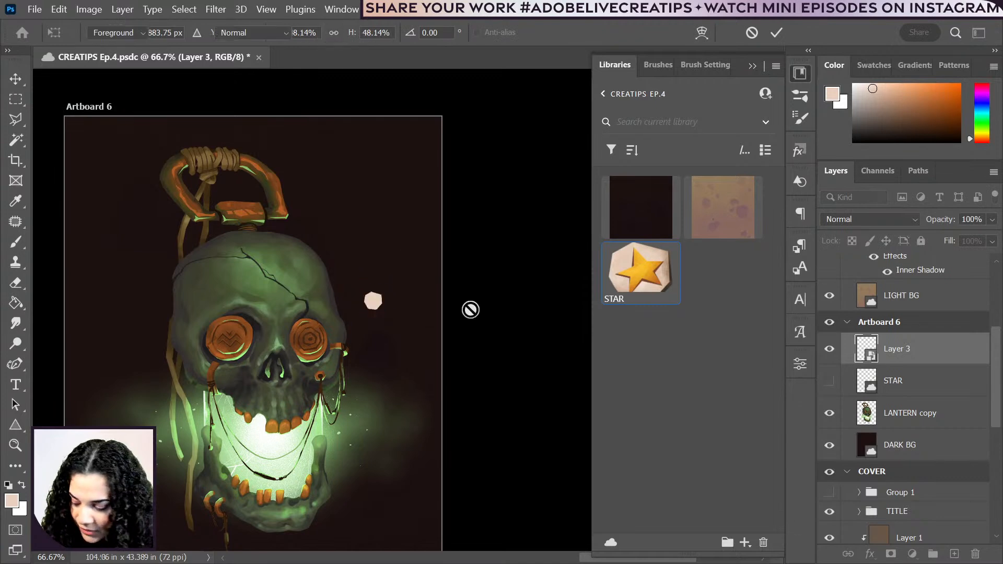
- Shrink the seven-sided shape to 32.71% and place it as a marker on the outer edge of the skull's right-hand eye disc
{"action": "left_click_drag", "start_coordinate": [372, 308], "coordinate": [336, 330]}
{"action": "key", "text": "ctrl+t"}
{"action": "scroll", "coordinate": [404, 332], "scroll_direction": "up", "scroll_amount": 1}
{"action": "scroll", "coordinate": [403, 333], "scroll_direction": "up", "scroll_amount": 2}
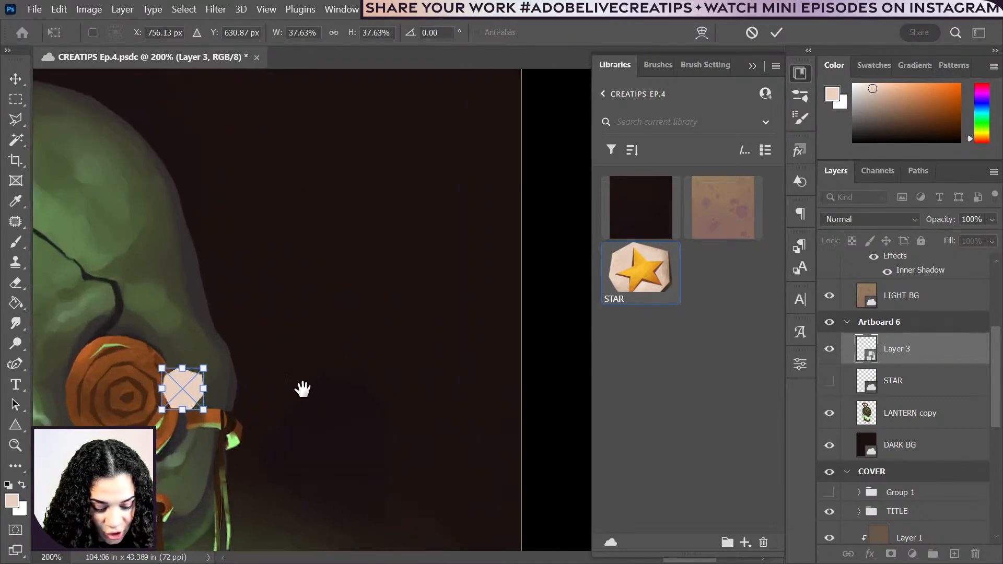
{"action": "left_click_drag", "start_coordinate": [302, 392], "coordinate": [480, 269]}
{"action": "left_click_drag", "start_coordinate": [380, 258], "coordinate": [355, 249]}
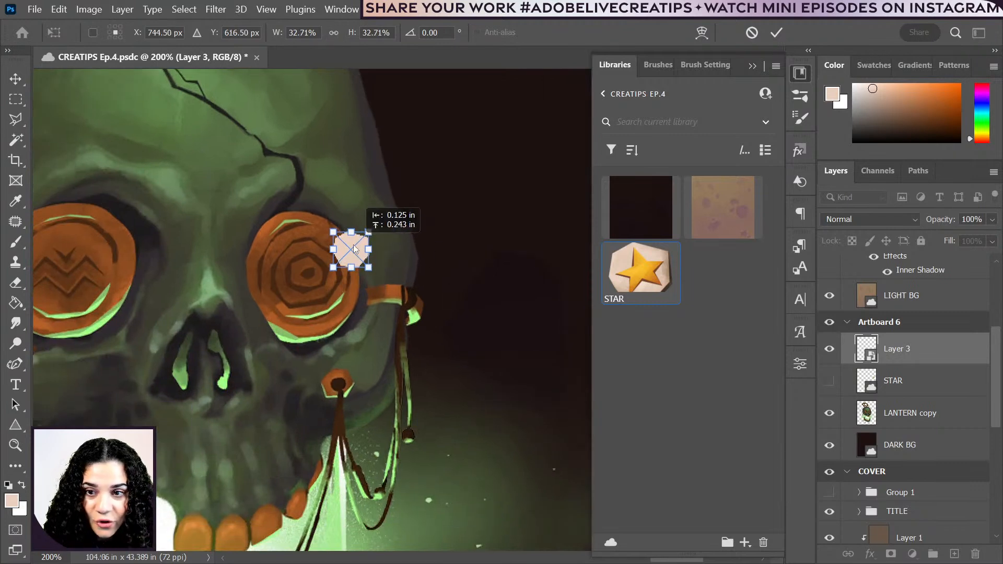
{"action": "key", "text": "Return"}
- Duplicate the marker onto the right-hand cheek chain, the lower teeth, the left end of the handle, the left jaw hinge and inside the mouth
{"action": "key", "text": "ctrl+minus"}
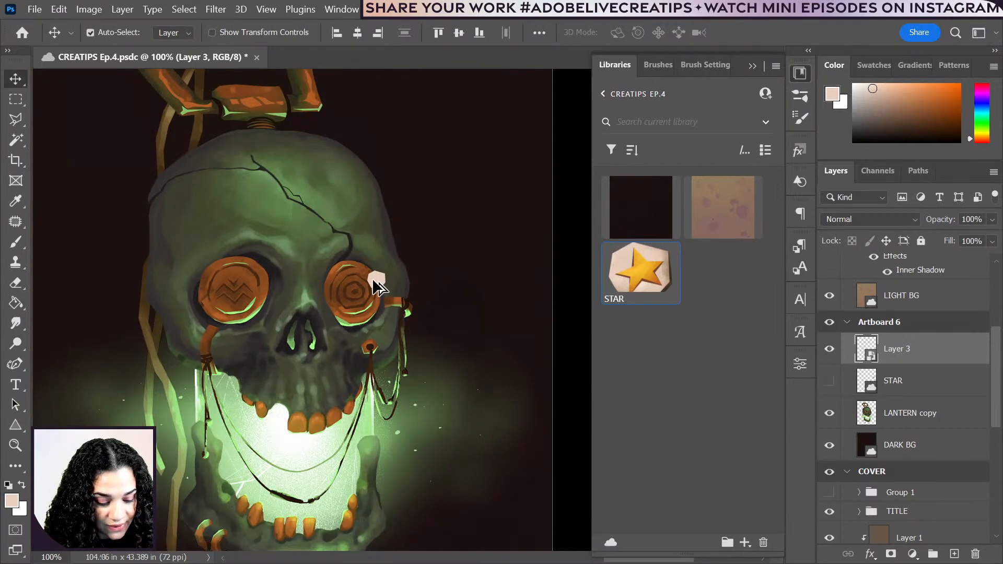
{"action": "left_click_drag", "start_coordinate": [376, 286], "coordinate": [400, 393]}
{"action": "left_click_drag", "start_coordinate": [498, 391], "coordinate": [517, 325]}
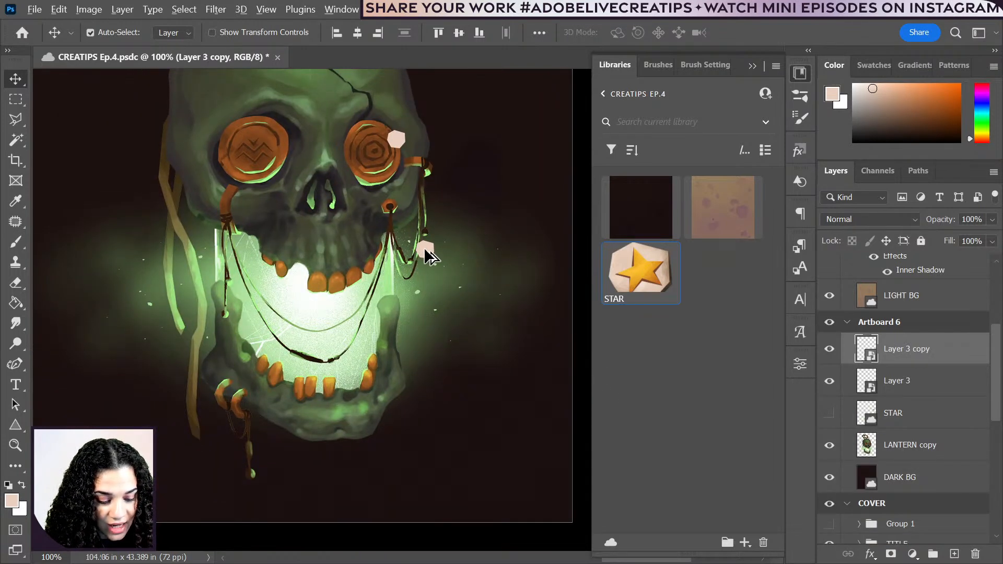
{"action": "left_click_drag", "start_coordinate": [425, 246], "coordinate": [293, 399]}
{"action": "left_click_drag", "start_coordinate": [340, 303], "coordinate": [358, 376]}
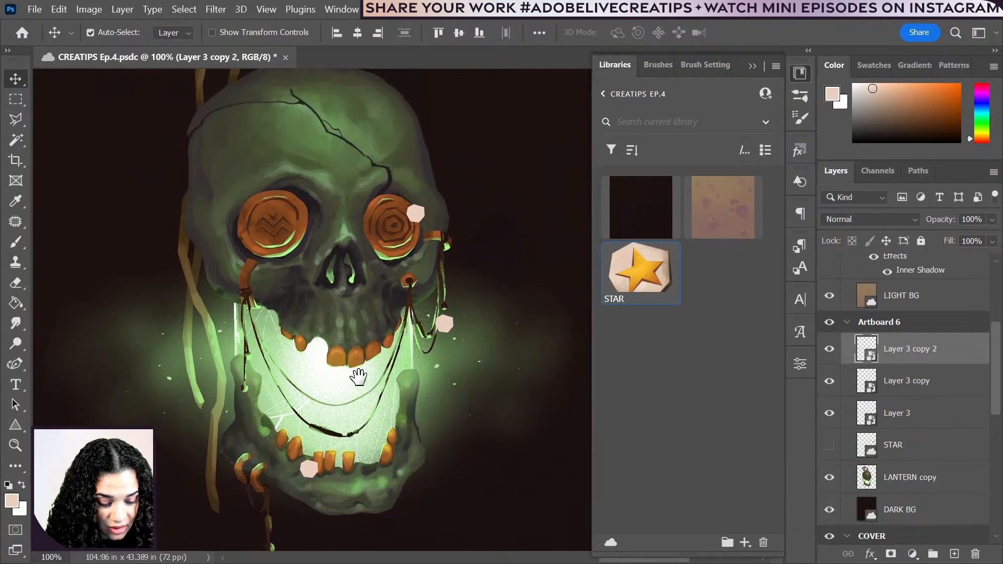
{"action": "key", "text": "ctrl+minus"}
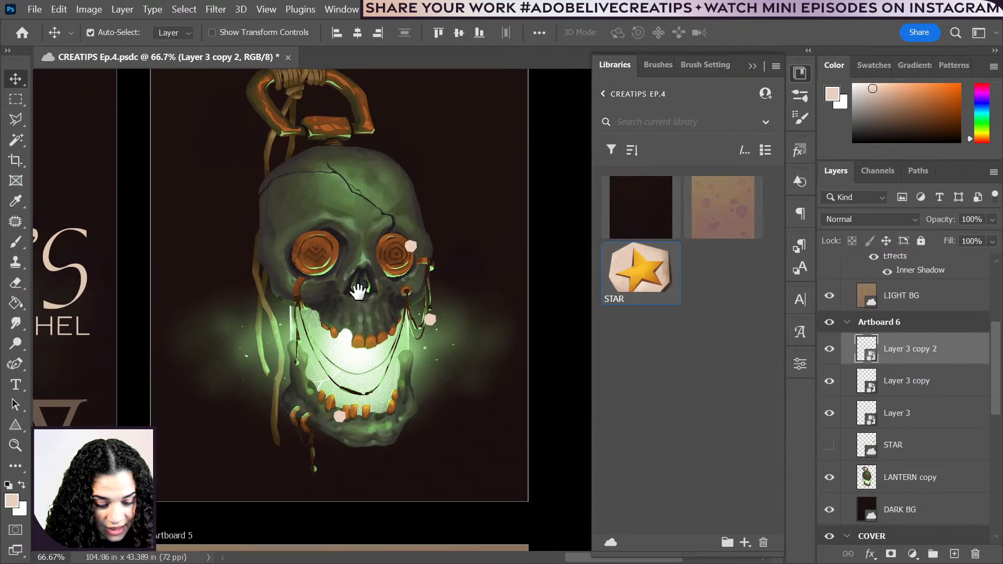
{"action": "left_click_drag", "start_coordinate": [332, 453], "coordinate": [272, 163]}
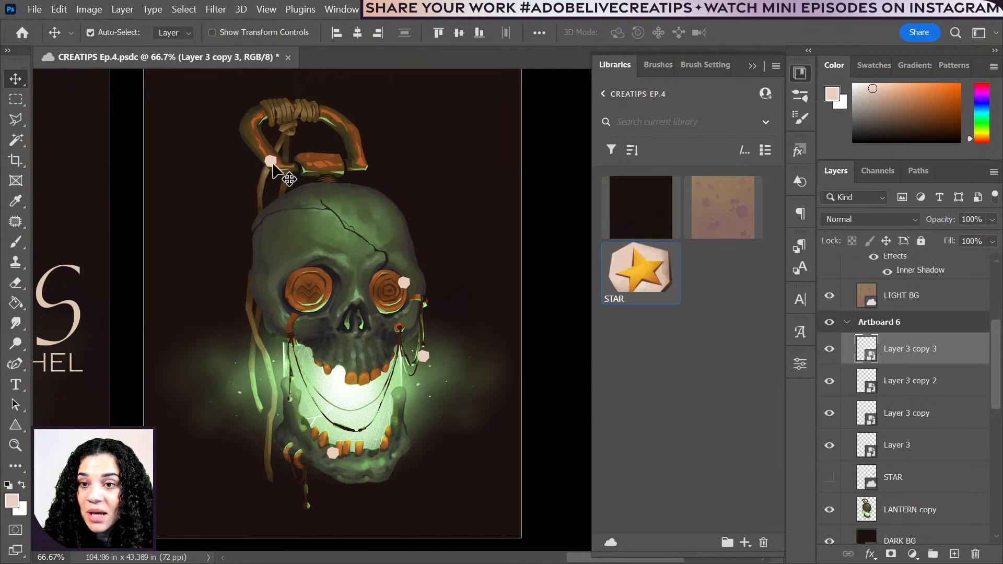
{"action": "left_click_drag", "start_coordinate": [269, 161], "coordinate": [282, 363]}
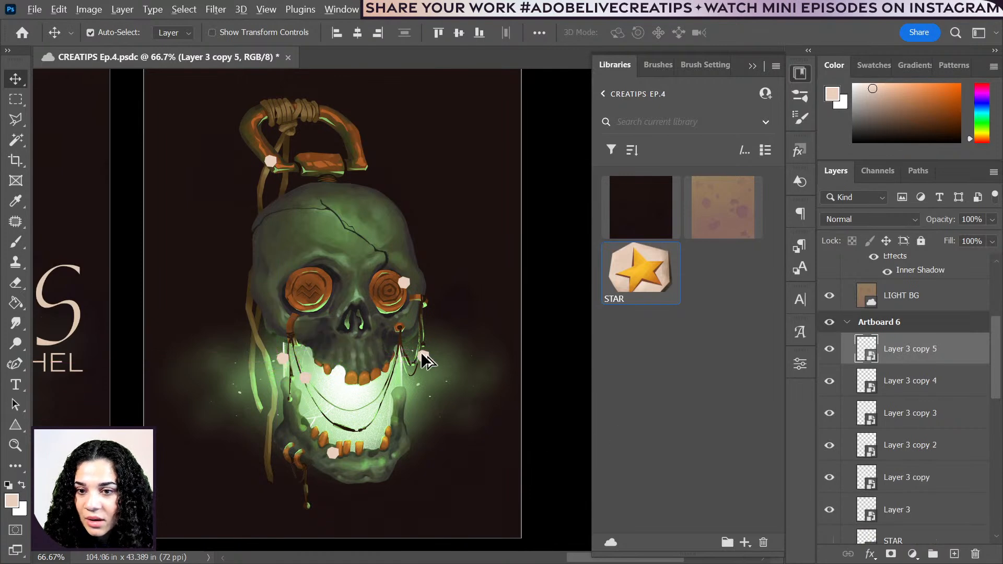
- Move the cheek-chain marker slightly upward and delete the extra marker inside the mouth
{"action": "left_click_drag", "start_coordinate": [420, 356], "coordinate": [425, 331]}
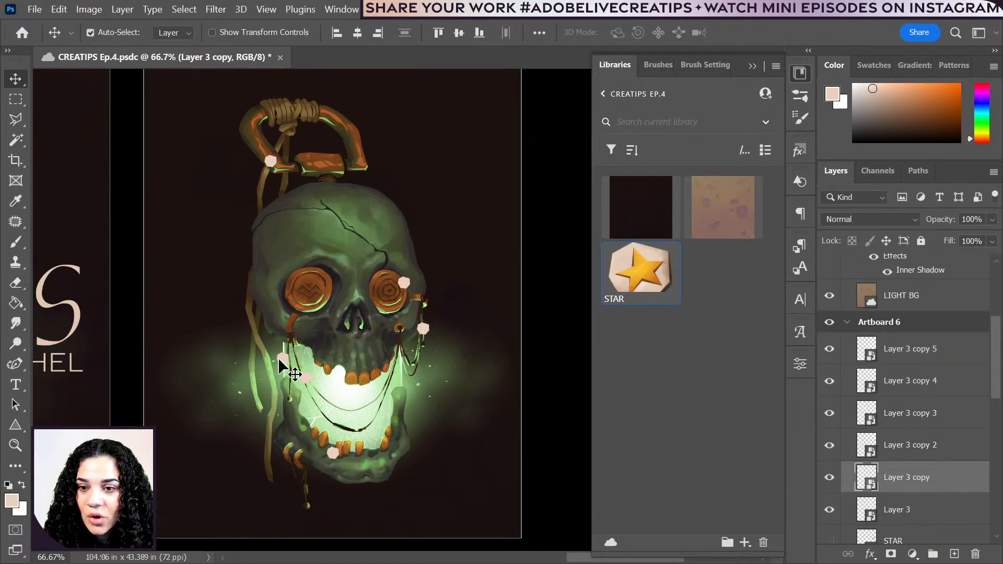
{"action": "left_click", "coordinate": [305, 376]}
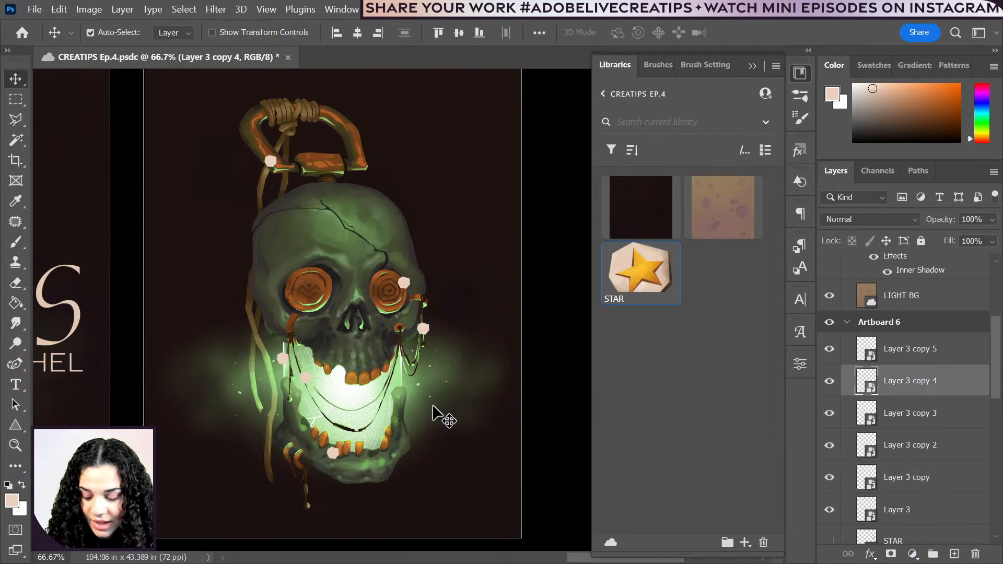
{"action": "key", "text": "Delete"}
- Group the five marker layers, from Layer 3 through Layer 3 copy 5, and check the group by toggling its visibility
{"action": "key", "text": "ctrl+plus"}
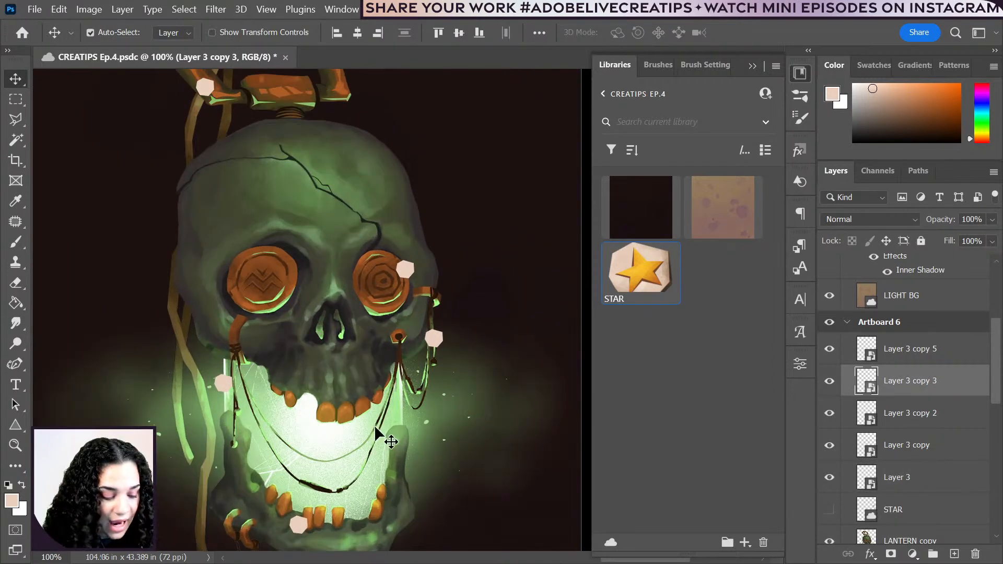
{"action": "left_click_drag", "start_coordinate": [374, 424], "coordinate": [433, 332]}
{"action": "left_click_drag", "start_coordinate": [426, 380], "coordinate": [425, 437]}
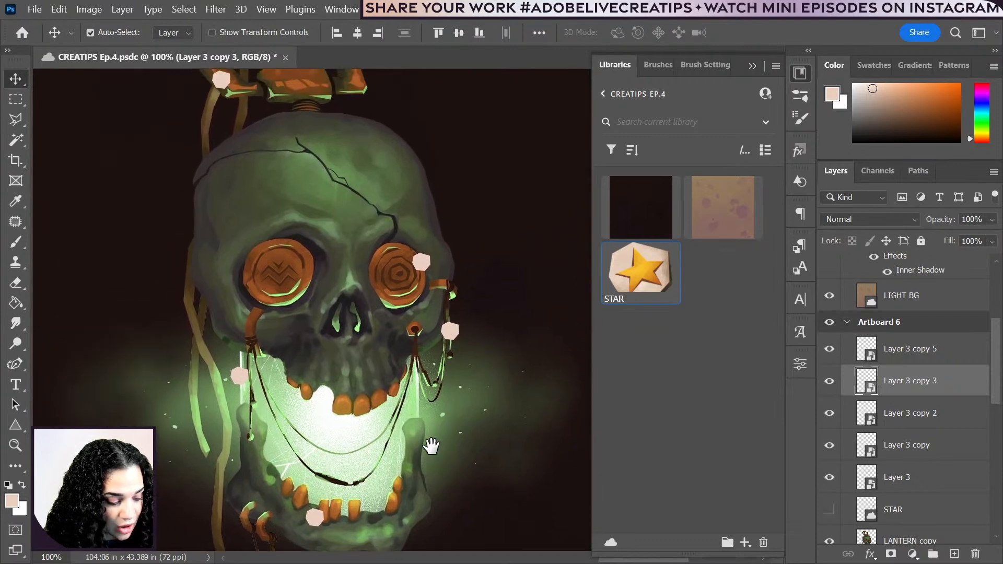
{"action": "left_click_drag", "start_coordinate": [369, 224], "coordinate": [332, 259]}
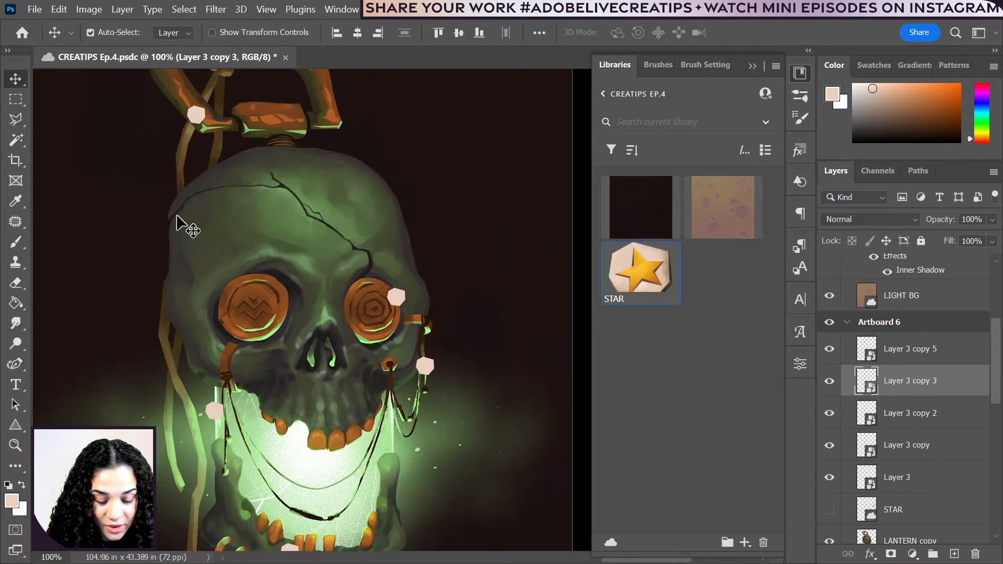
{"action": "left_click", "coordinate": [16, 119]}
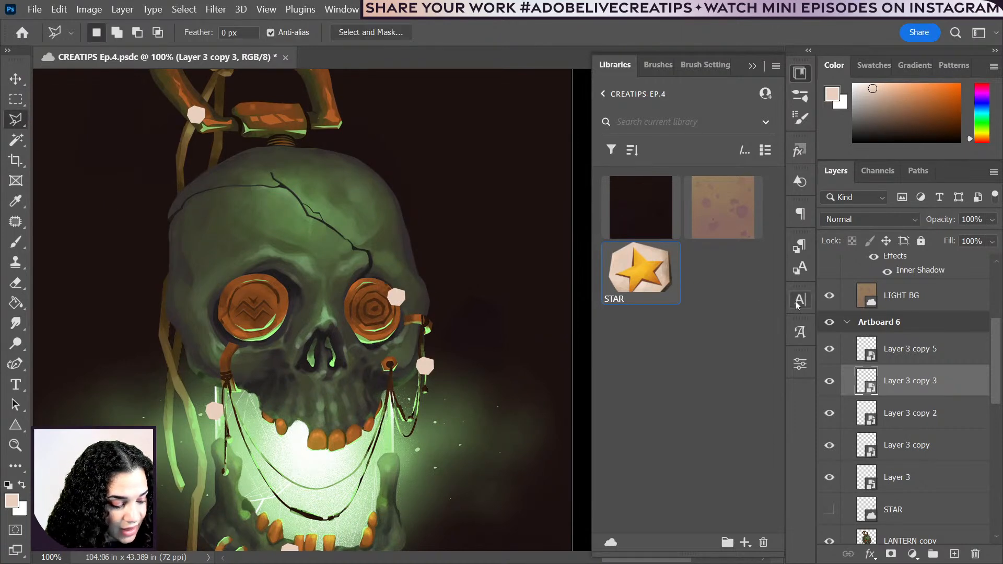
{"action": "left_click", "coordinate": [928, 355]}
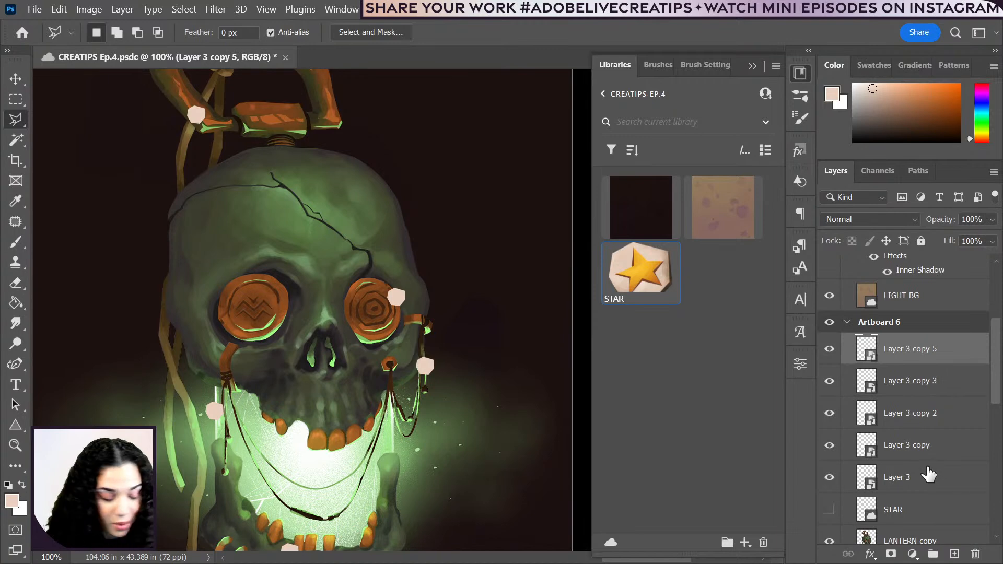
{"action": "left_click", "coordinate": [933, 475], "text": "shift"}
{"action": "key", "text": "ctrl+g"}
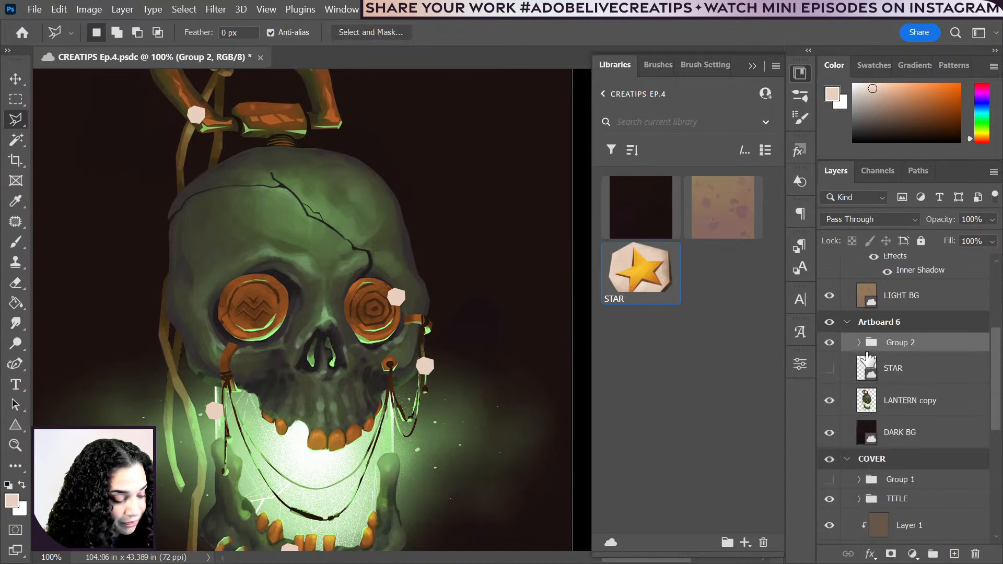
{"action": "left_click", "coordinate": [830, 343]}
{"action": "left_click", "coordinate": [830, 343]}
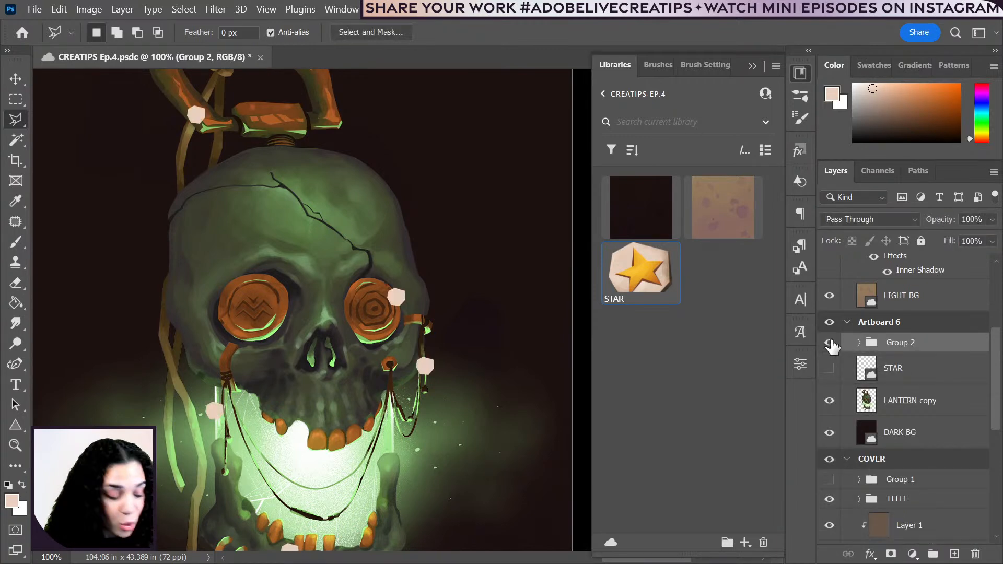
- On a new layer directly below the marker group, lasso a thin bent leader line rising from the eye marker and fill it with pale pink-beige
{"action": "left_click", "coordinate": [933, 374]}
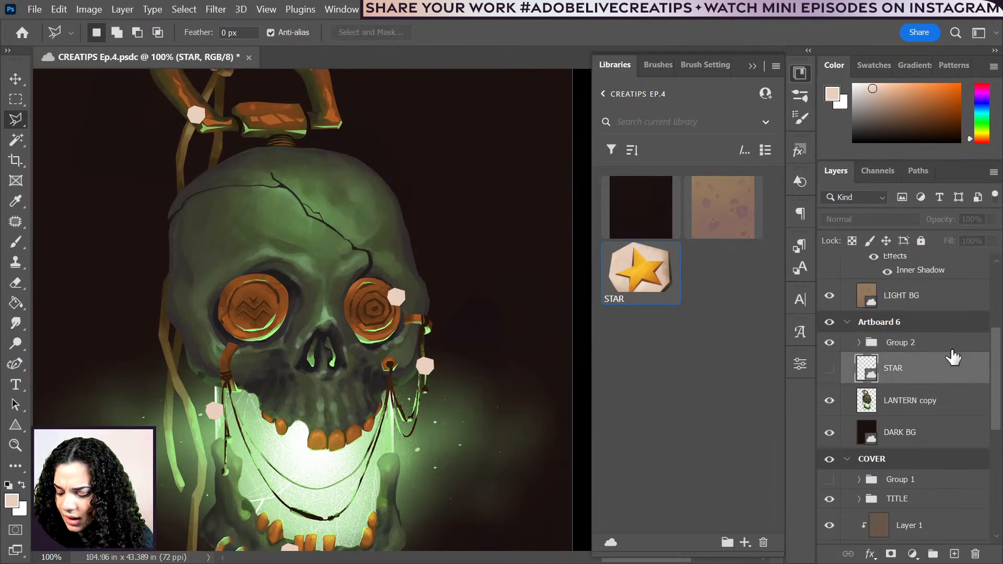
{"action": "key", "text": "ctrl+shift+alt+n"}
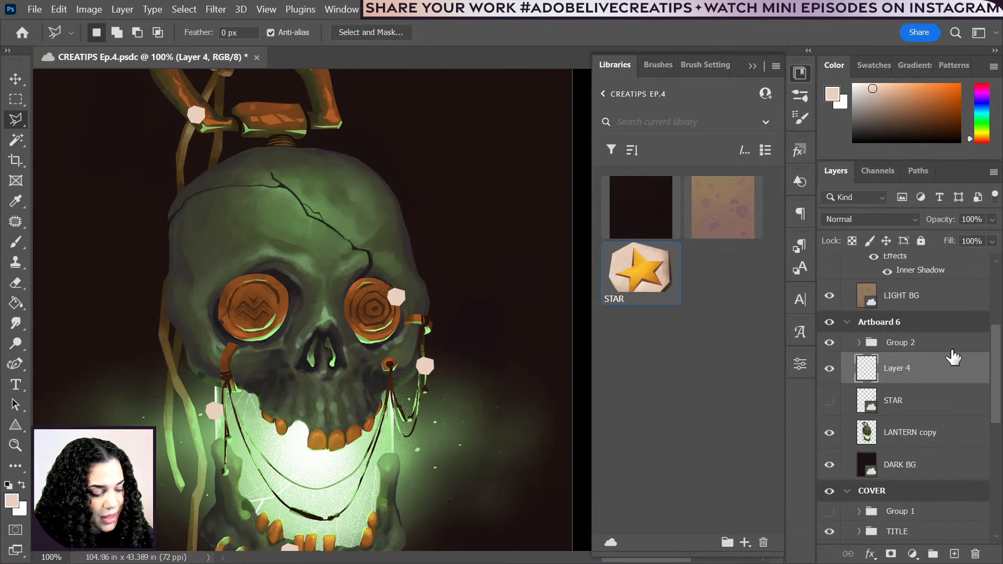
{"action": "left_click", "coordinate": [403, 294]}
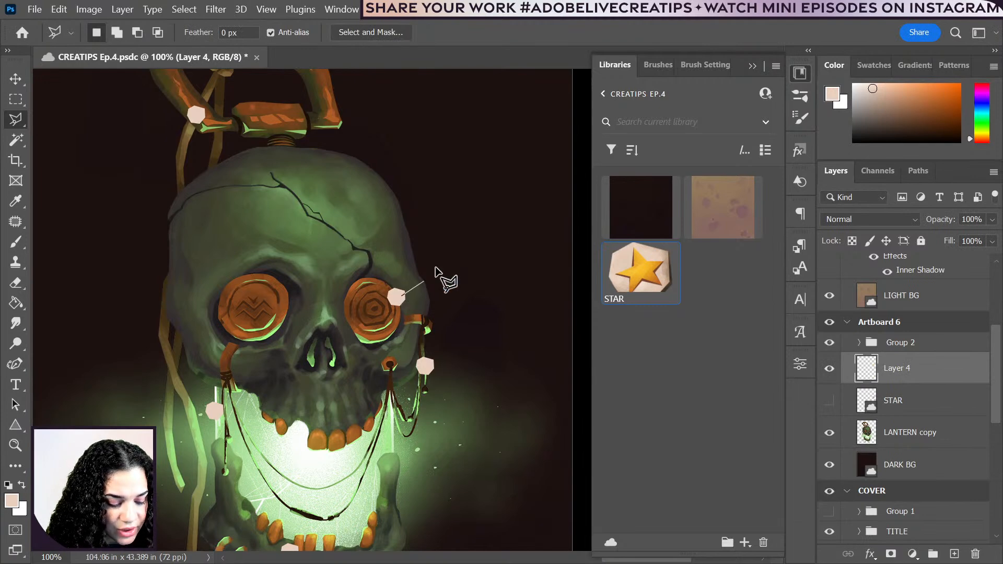
{"action": "left_click", "coordinate": [456, 237]}
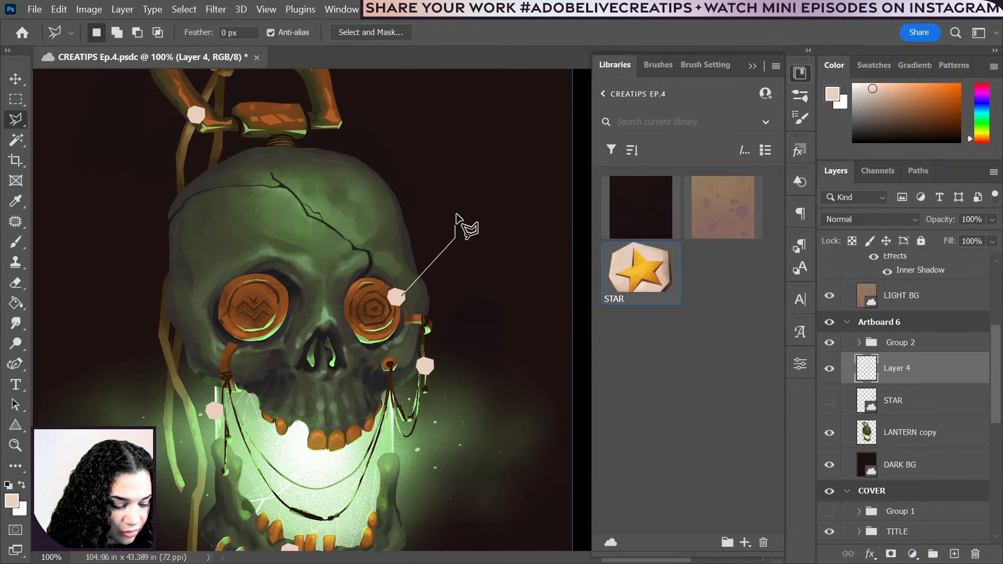
{"action": "left_click", "coordinate": [462, 151]}
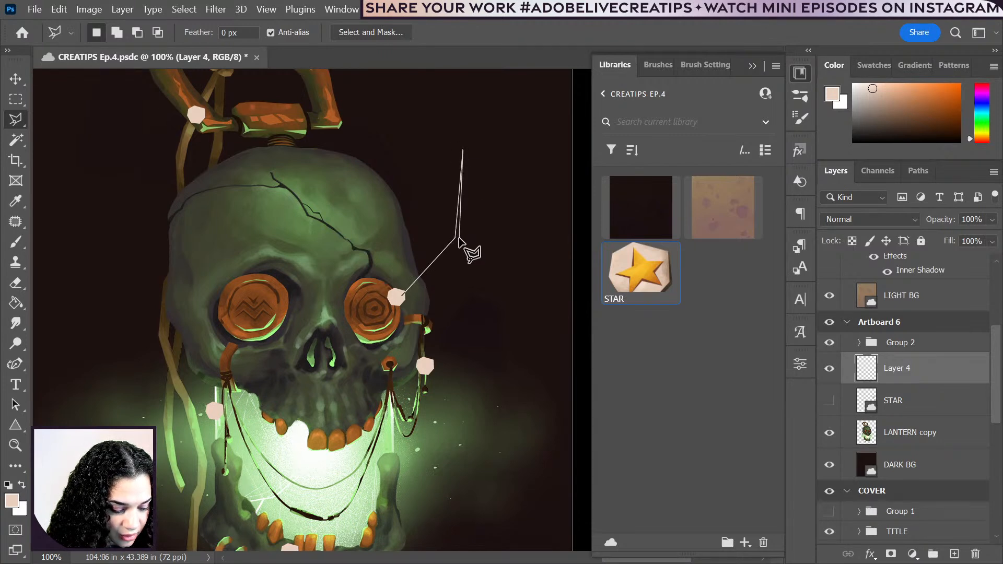
{"action": "left_click", "coordinate": [402, 296]}
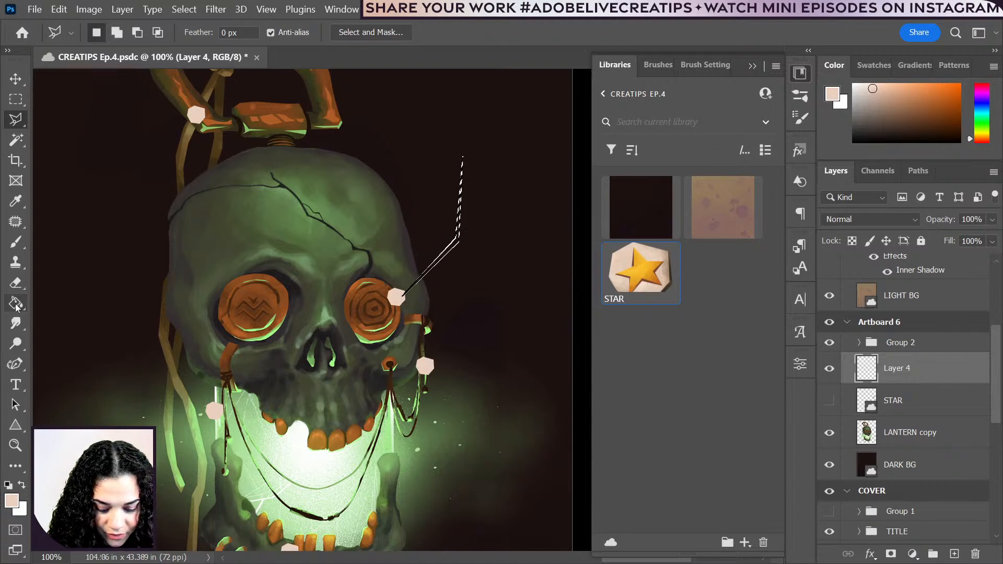
{"action": "left_click", "coordinate": [16, 303]}
{"action": "left_click", "coordinate": [452, 250]}
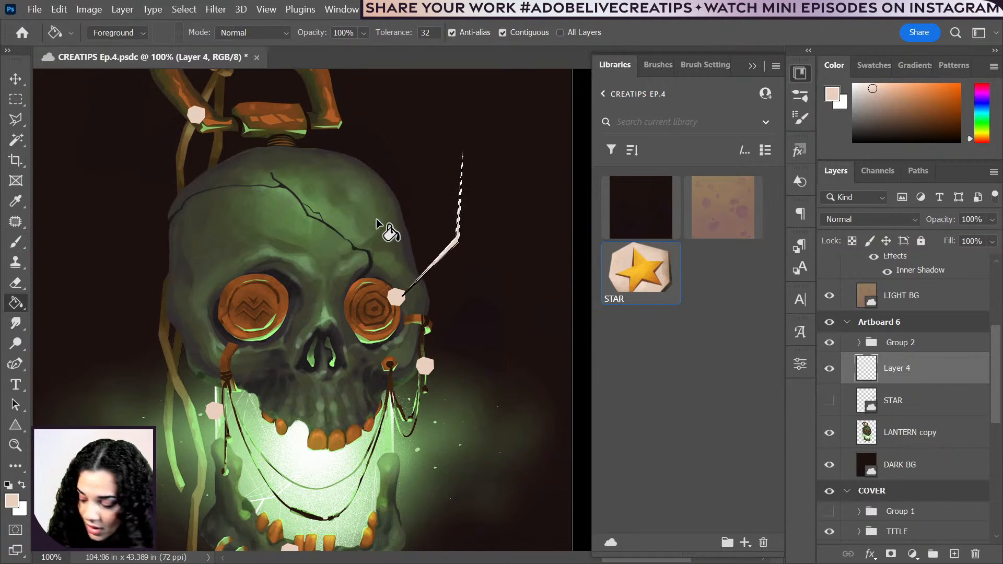
- Add a thin bent leader-line selection running outward and down from the right-hand cheek-chain marker with the Polygonal Lasso
{"action": "left_click", "coordinate": [16, 119]}
{"action": "left_click", "coordinate": [433, 365]}
{"action": "left_click", "coordinate": [466, 365]}
{"action": "left_click", "coordinate": [505, 406]}
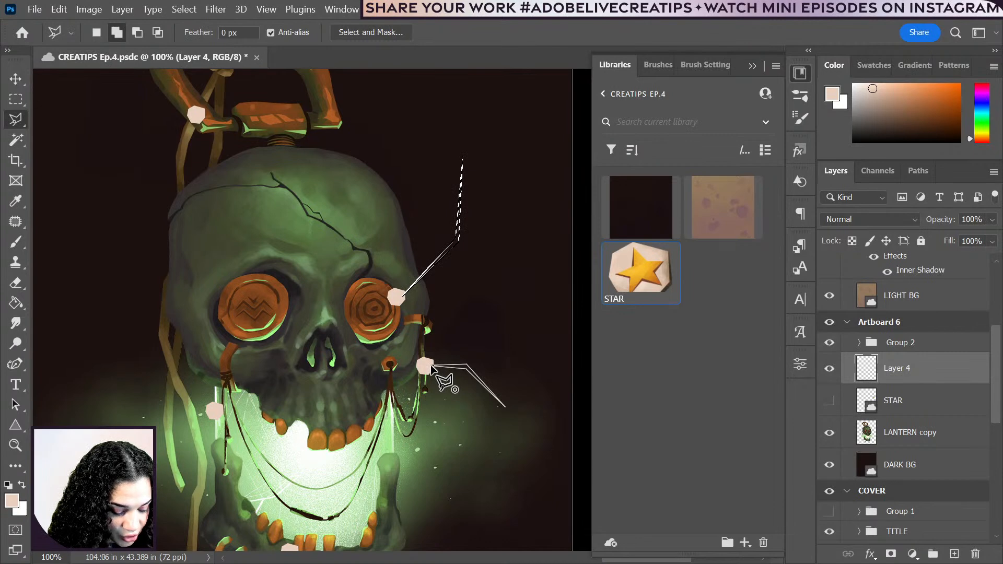
{"action": "left_click", "coordinate": [432, 366]}
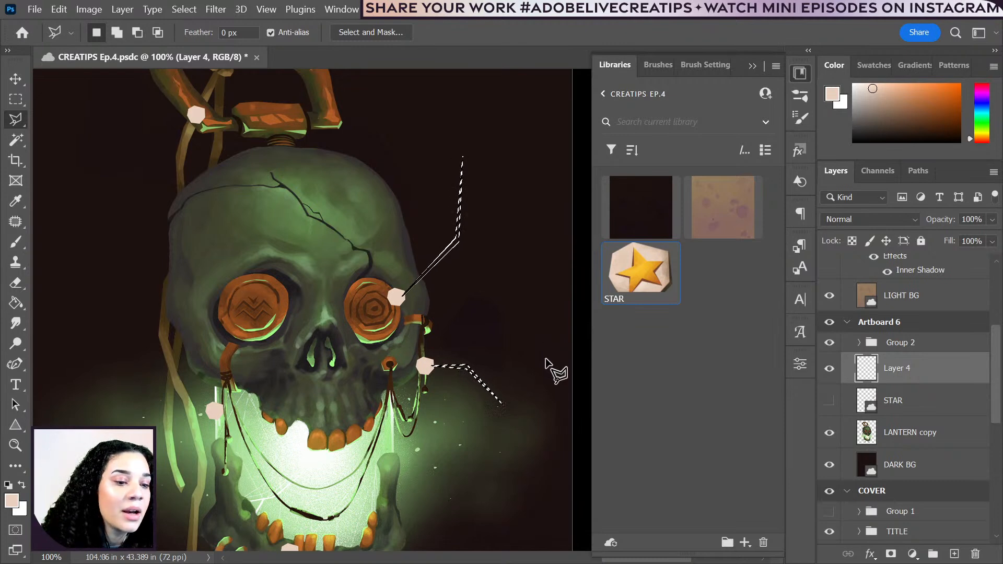
- Add a thin, slightly bent leader-line selection extending outward from the left jaw-hinge marker
{"action": "left_click_drag", "start_coordinate": [272, 422], "coordinate": [311, 311]}
{"action": "key", "text": "shift"}
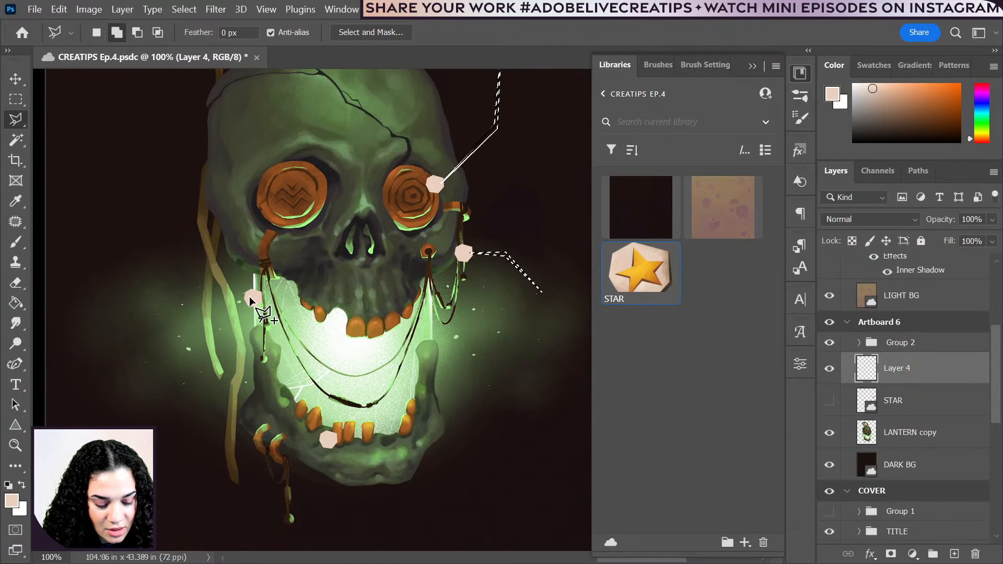
{"action": "left_click", "coordinate": [248, 297]}
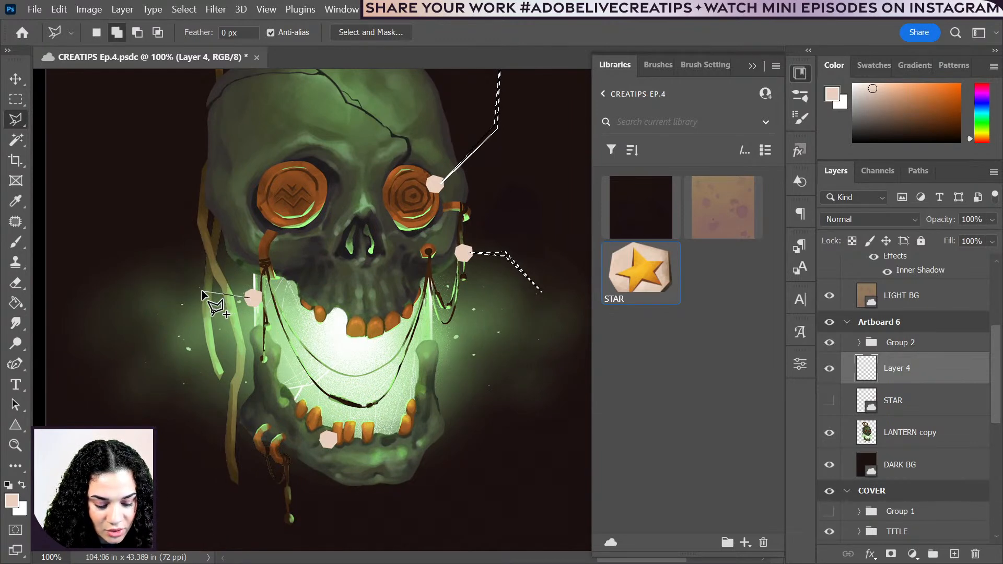
{"action": "left_click", "coordinate": [202, 291]}
{"action": "left_click", "coordinate": [153, 297]}
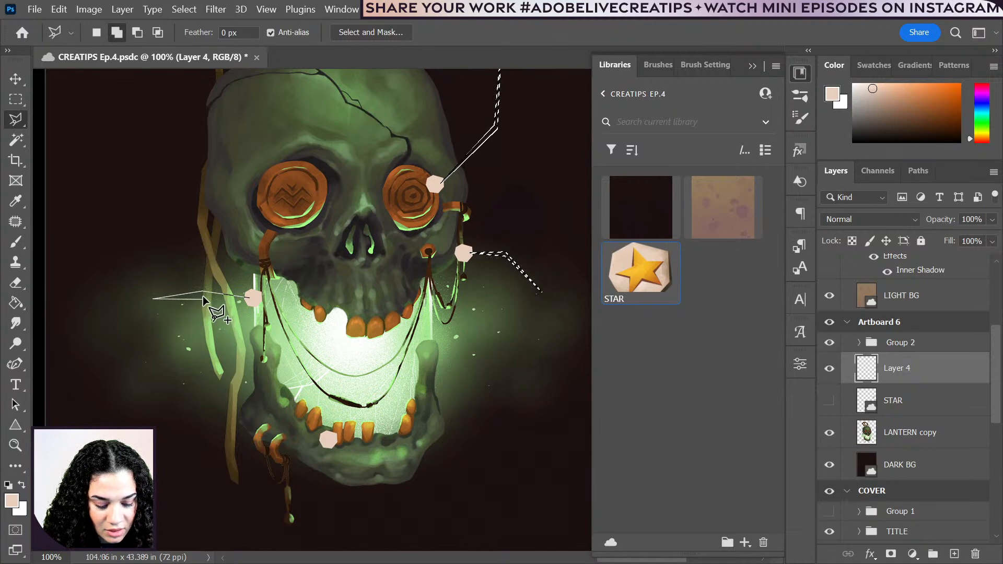
{"action": "left_click", "coordinate": [249, 297]}
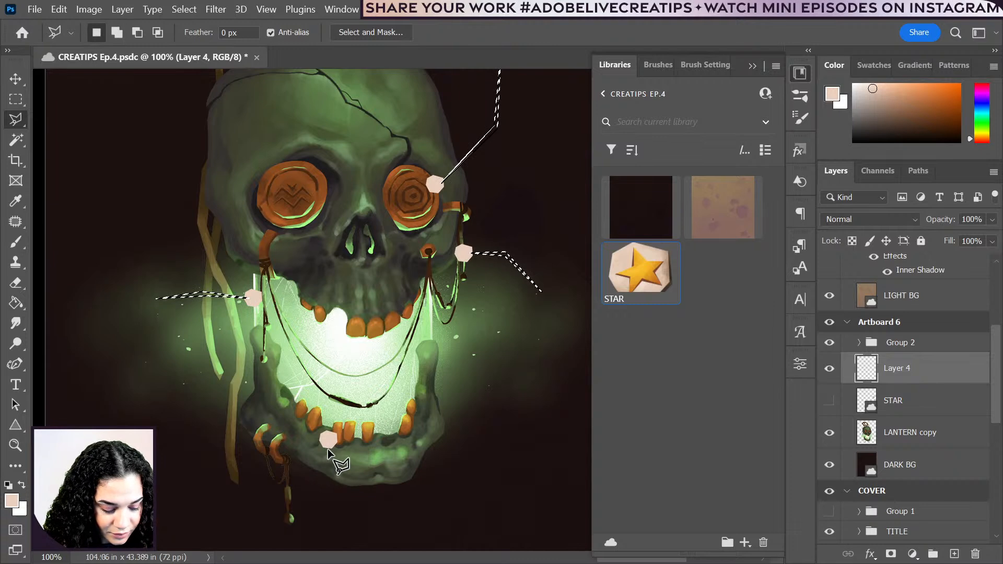
- Add a bent leader-line selection running diagonally down from the lower-teeth marker and then horizontally out to the left
{"action": "left_click_drag", "start_coordinate": [376, 476], "coordinate": [351, 376]}
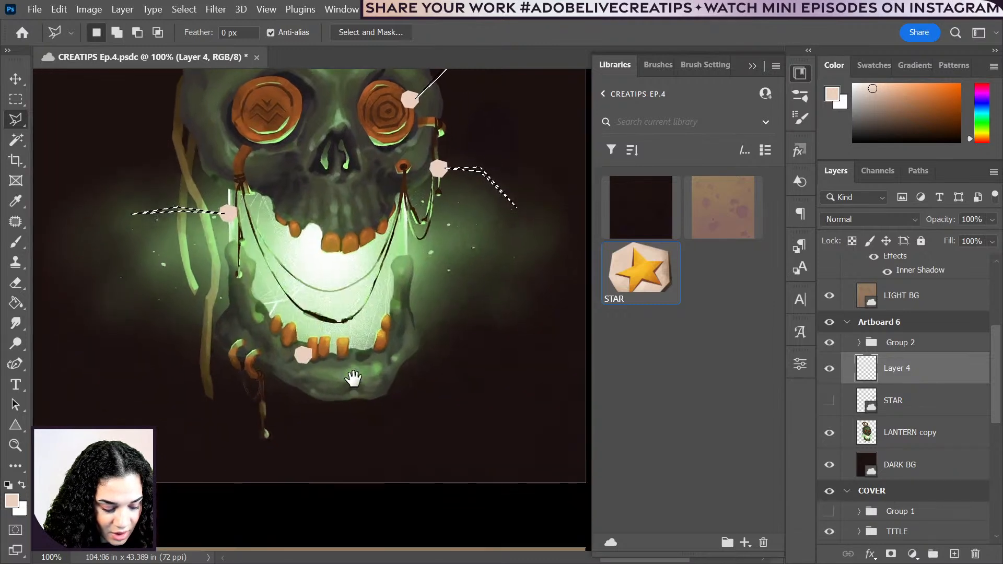
{"action": "left_click", "coordinate": [303, 356]}
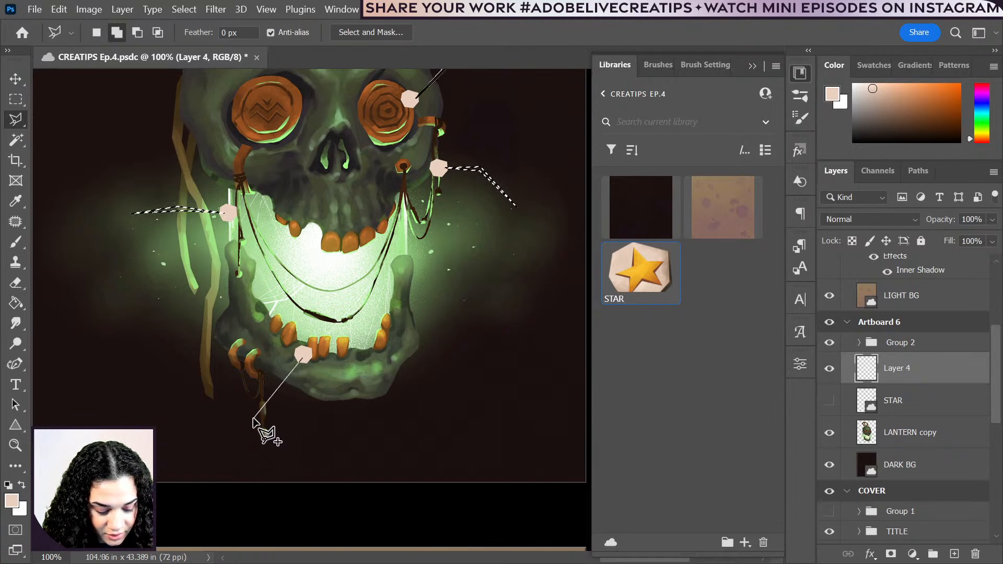
{"action": "left_click", "coordinate": [253, 418]}
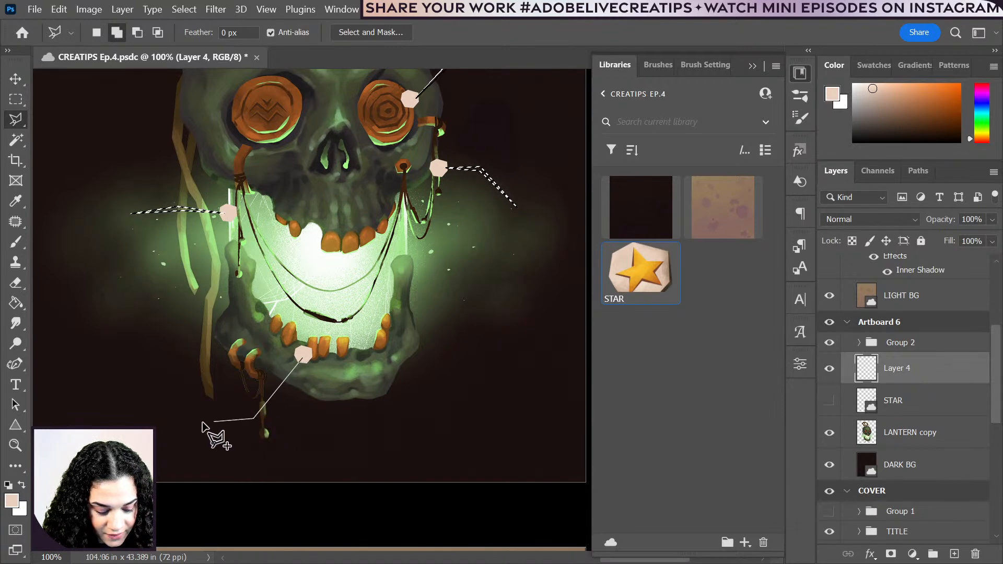
{"action": "left_click", "coordinate": [162, 416]}
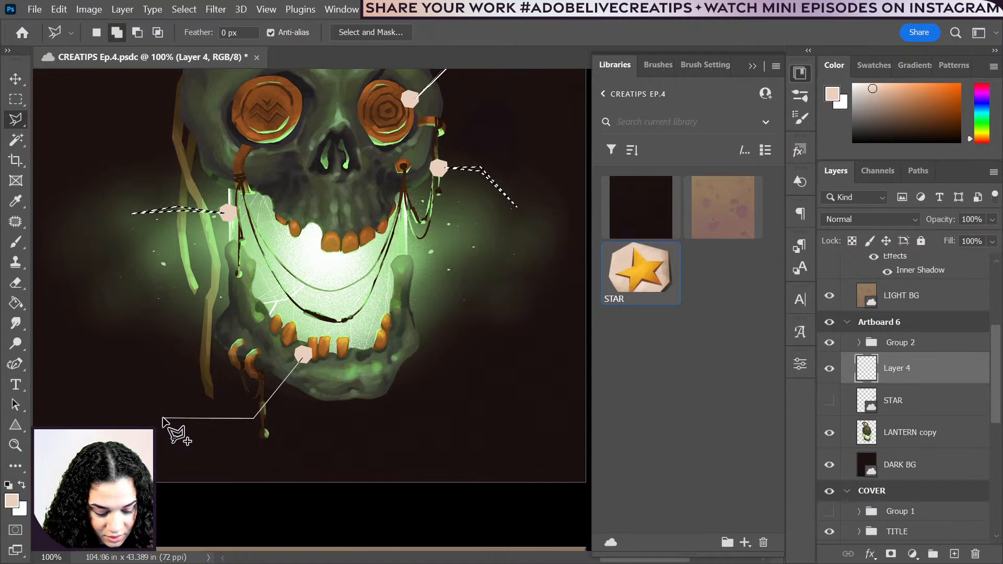
{"action": "left_click", "coordinate": [251, 416]}
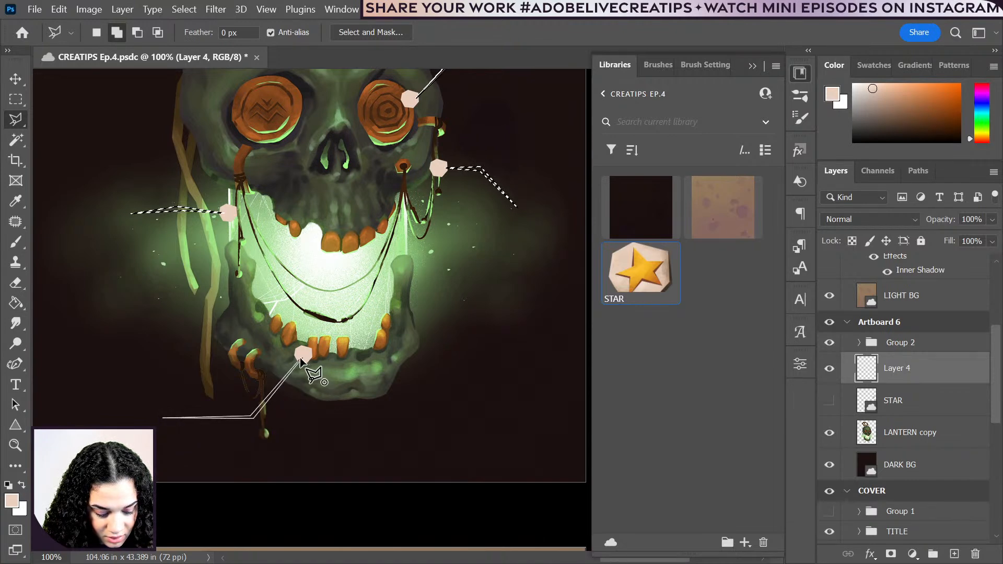
- Add a bent leader-line selection rising from the handle marker and running horizontally out to the left of the handle
{"action": "left_click_drag", "start_coordinate": [358, 186], "coordinate": [345, 293]}
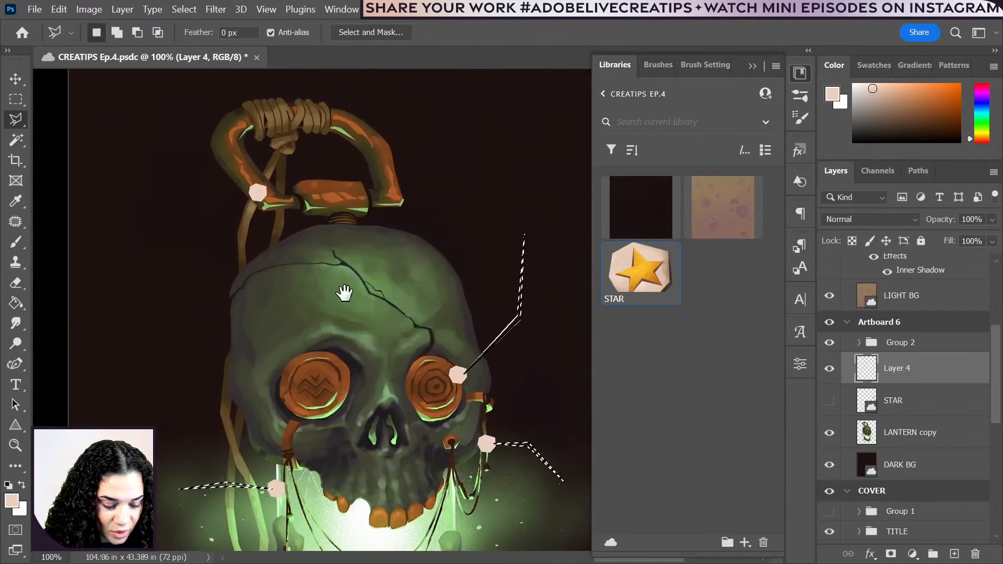
{"action": "key", "text": "shift"}
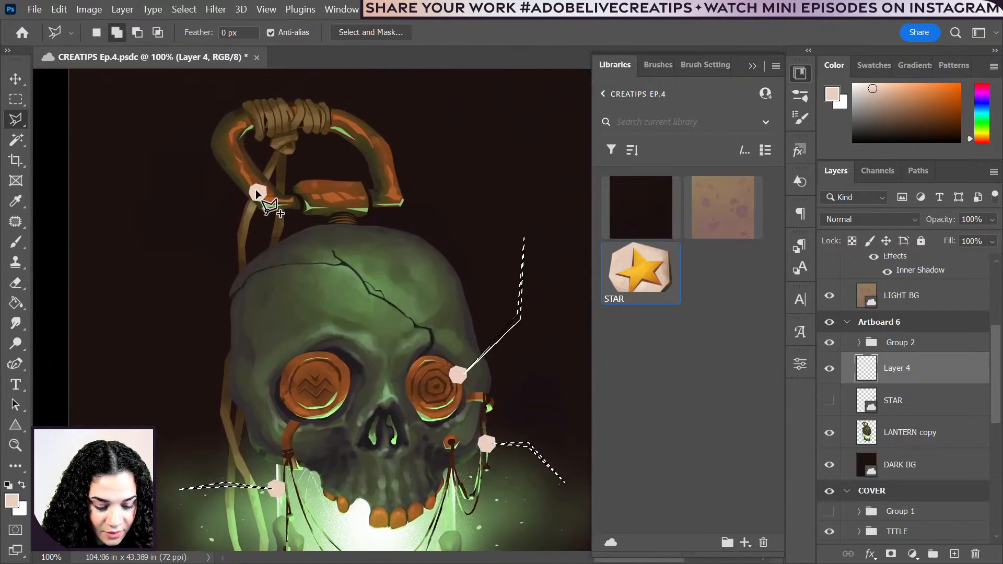
{"action": "left_click", "coordinate": [206, 152]}
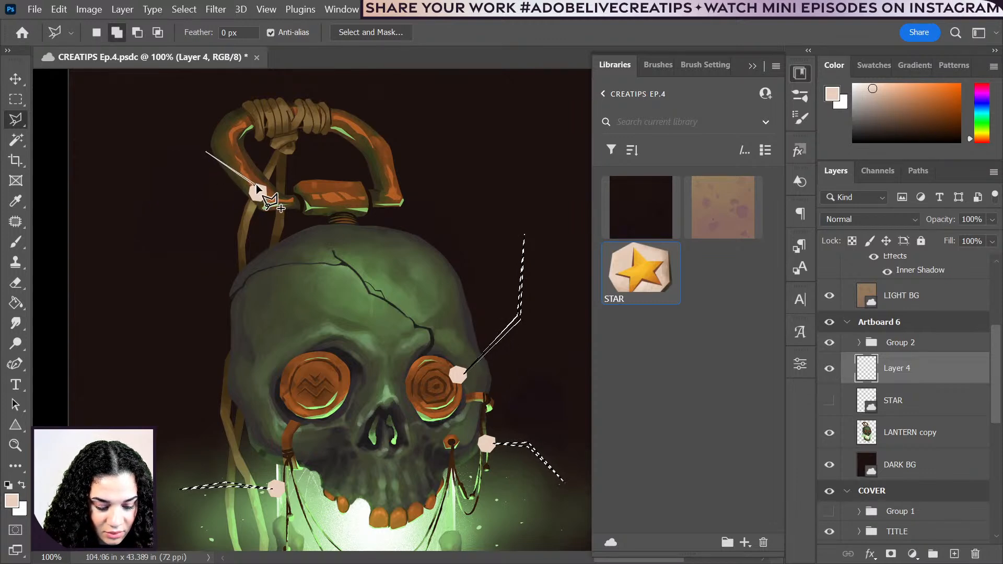
{"action": "key", "text": "BackSpace"}
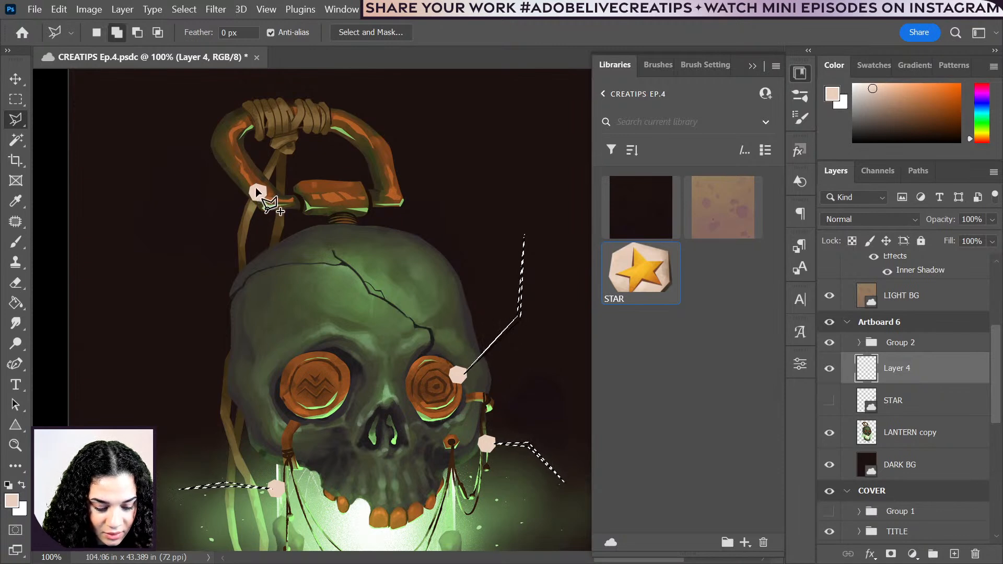
{"action": "left_click", "coordinate": [233, 127]}
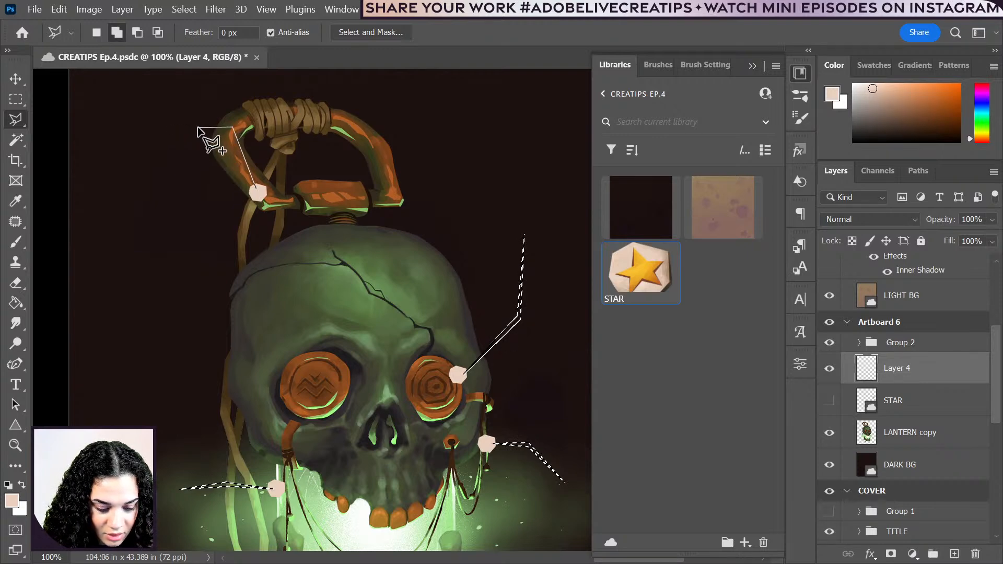
{"action": "left_click", "coordinate": [188, 127]}
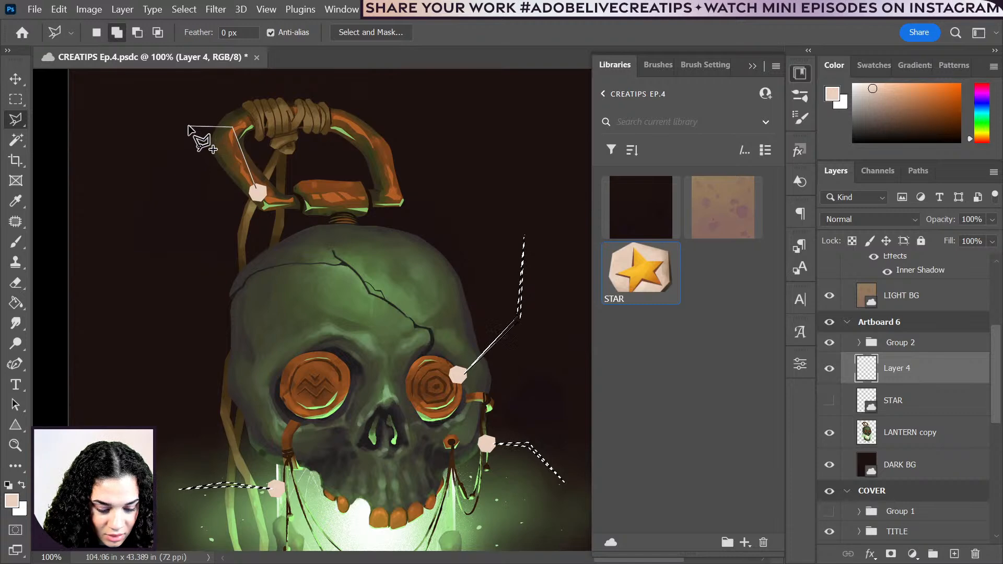
{"action": "left_click", "coordinate": [231, 130]}
{"action": "left_click", "coordinate": [255, 192]}
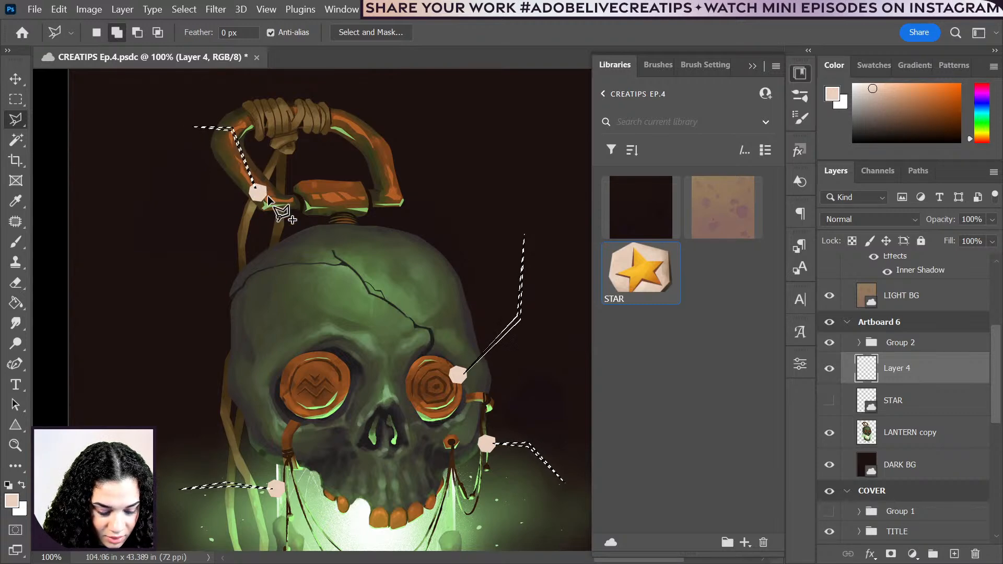
- Fill the selected leader lines on Layer 4 with the pale pink-beige foreground colour, then deselect
{"action": "mouse_move", "coordinate": [297, 291]}
{"action": "left_mouse_down"}
{"action": "mouse_move", "coordinate": [157, 188]}
{"action": "mouse_move", "coordinate": [28, 308]}
{"action": "left_mouse_up"}
{"action": "left_click", "coordinate": [20, 304]}
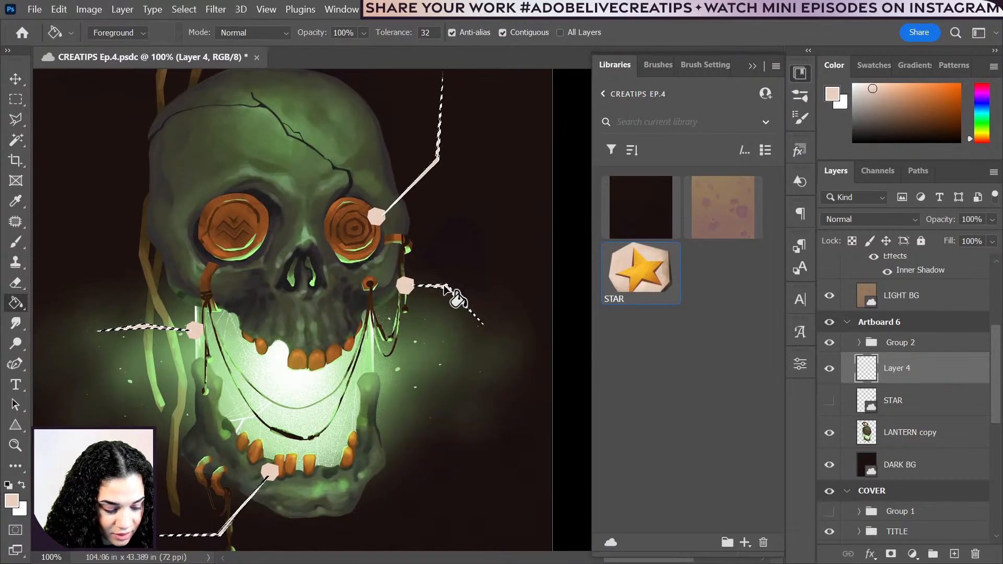
{"action": "left_click_drag", "start_coordinate": [381, 190], "coordinate": [376, 313]}
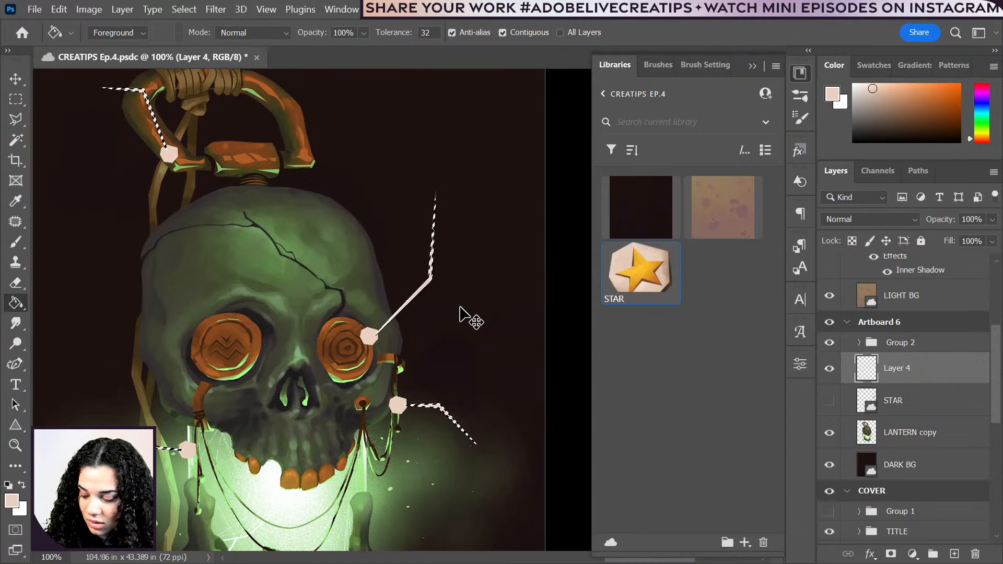
{"action": "key", "text": "ctrl+d"}
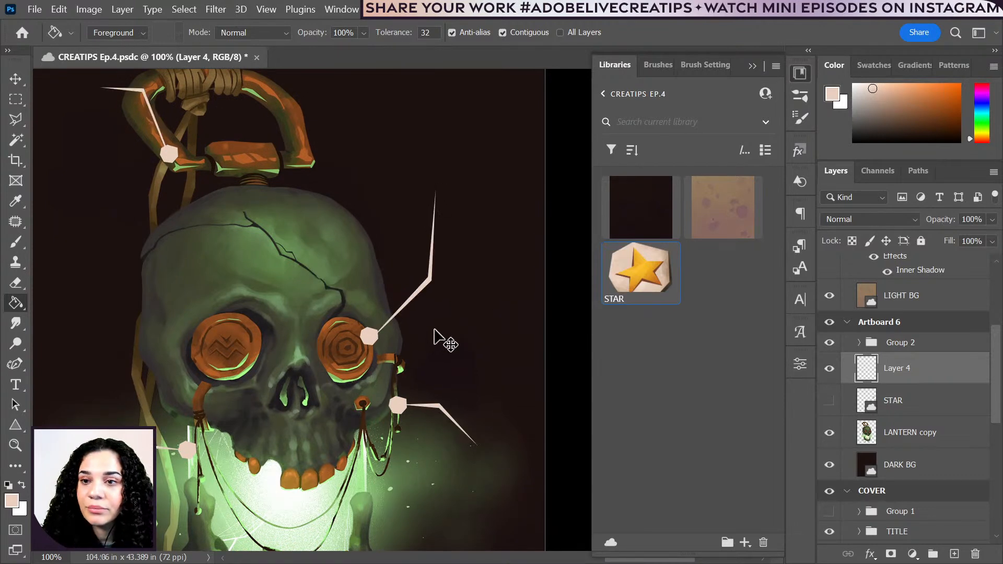
- Create a narrow paragraph text box with placeholder text above Group 2, placed left of the handle's leader line
{"action": "scroll", "coordinate": [444, 341], "scroll_direction": "down", "scroll_amount": 2}
{"action": "scroll", "coordinate": [449, 342], "scroll_direction": "up", "scroll_amount": 1}
{"action": "mouse_move", "coordinate": [450, 358]}
{"action": "left_mouse_down"}
{"action": "mouse_move", "coordinate": [273, 238]}
{"action": "mouse_move", "coordinate": [340, 274]}
{"action": "mouse_move", "coordinate": [336, 298]}
{"action": "mouse_move", "coordinate": [347, 307]}
{"action": "left_mouse_up"}
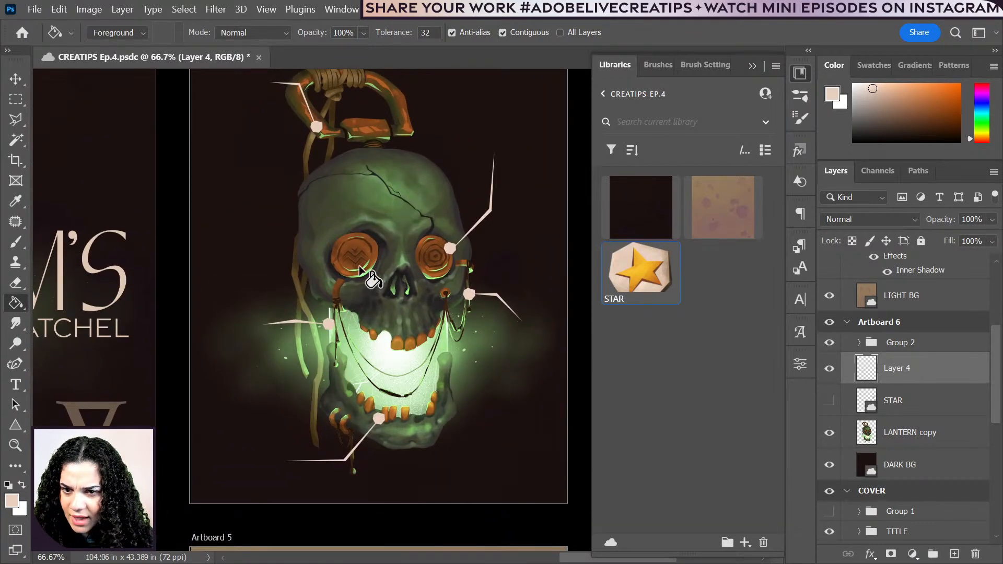
{"action": "left_click_drag", "start_coordinate": [360, 269], "coordinate": [377, 293]}
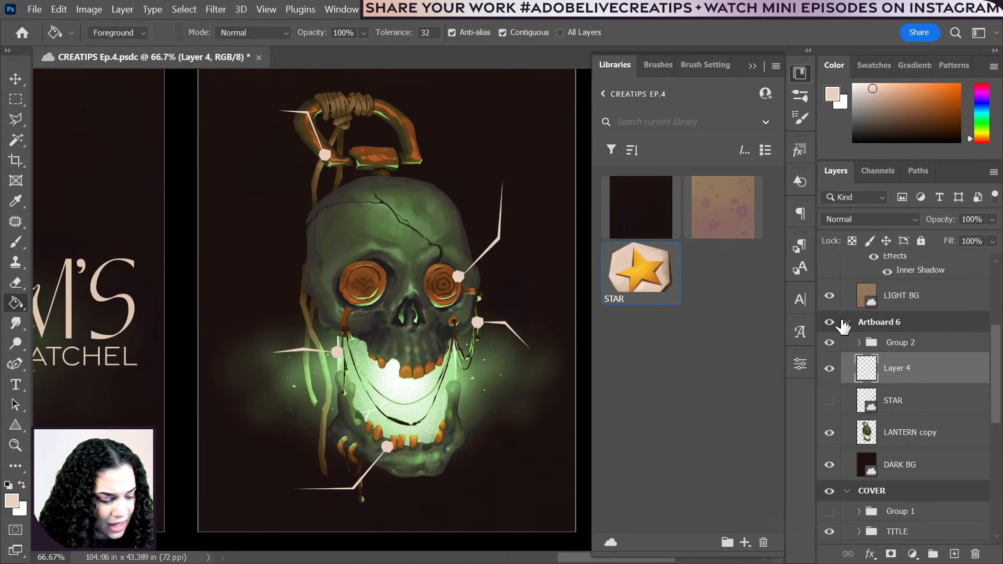
{"action": "left_click", "coordinate": [935, 350]}
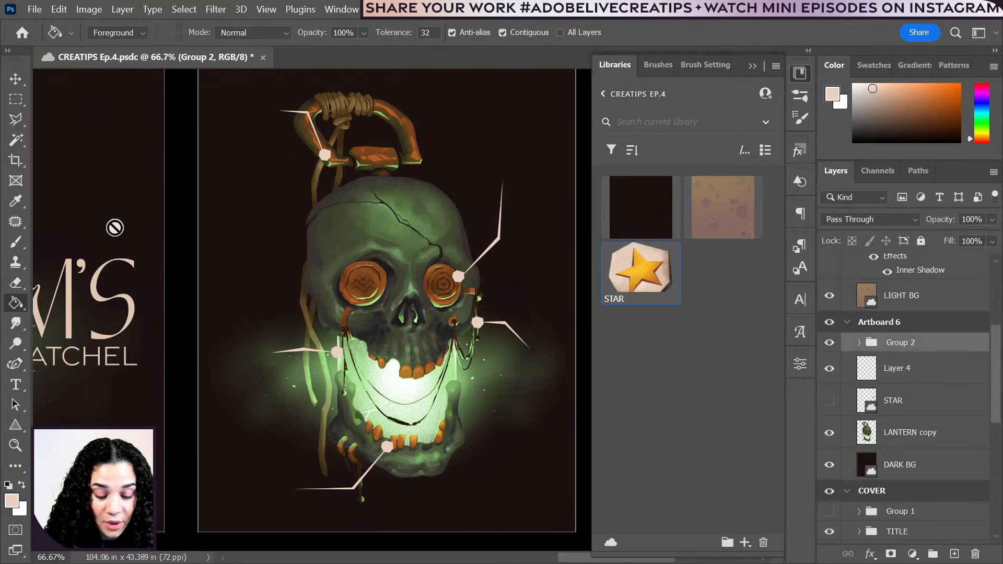
{"action": "key", "text": "t"}
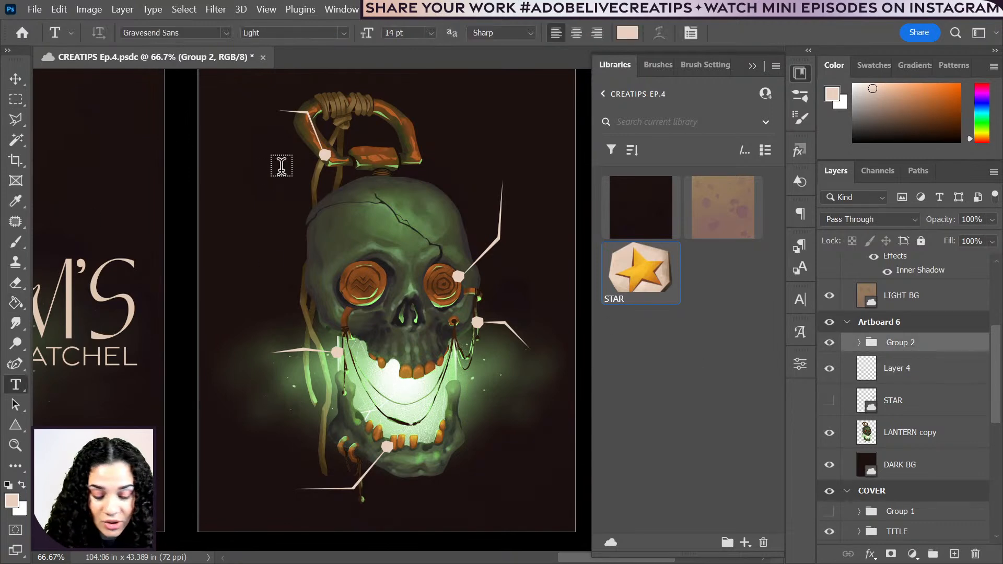
{"action": "left_click_drag", "start_coordinate": [214, 92], "coordinate": [273, 174]}
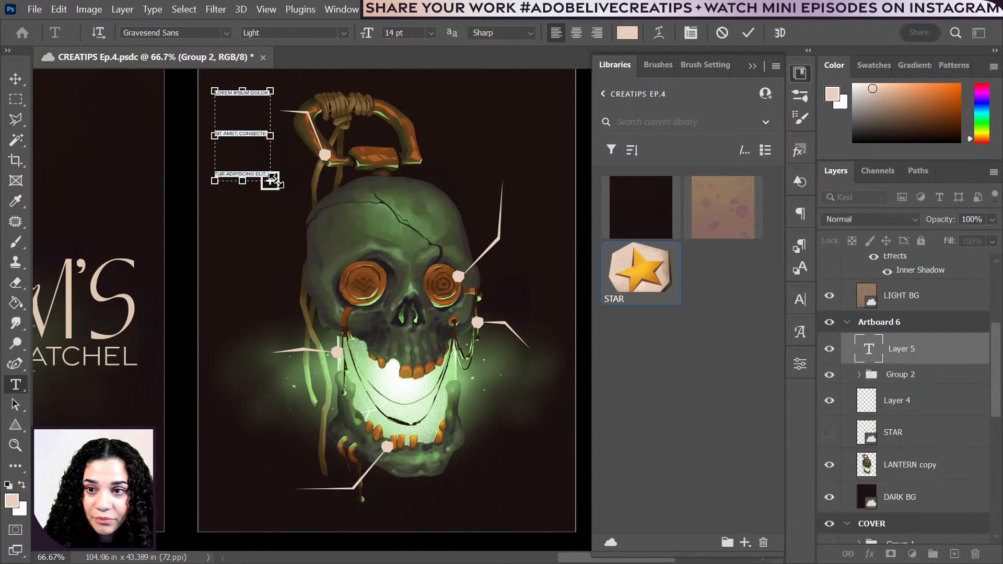
- Set the placeholder text's leading to 14 pt and add the heading "Handle" above it, separated by a blank line
{"action": "left_click", "coordinate": [801, 366]}
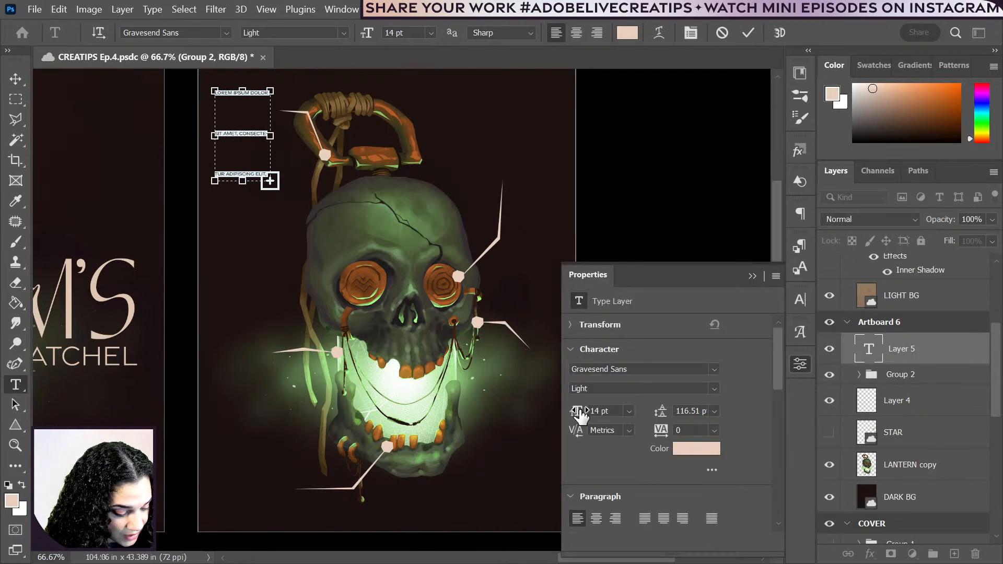
{"action": "left_click_drag", "start_coordinate": [658, 416], "coordinate": [579, 450]}
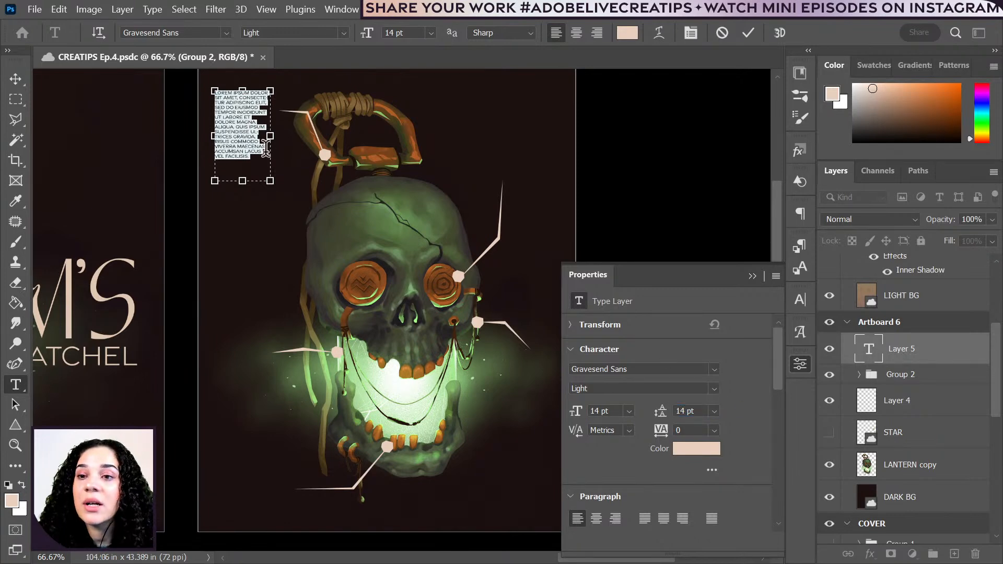
{"action": "left_click", "coordinate": [217, 101]}
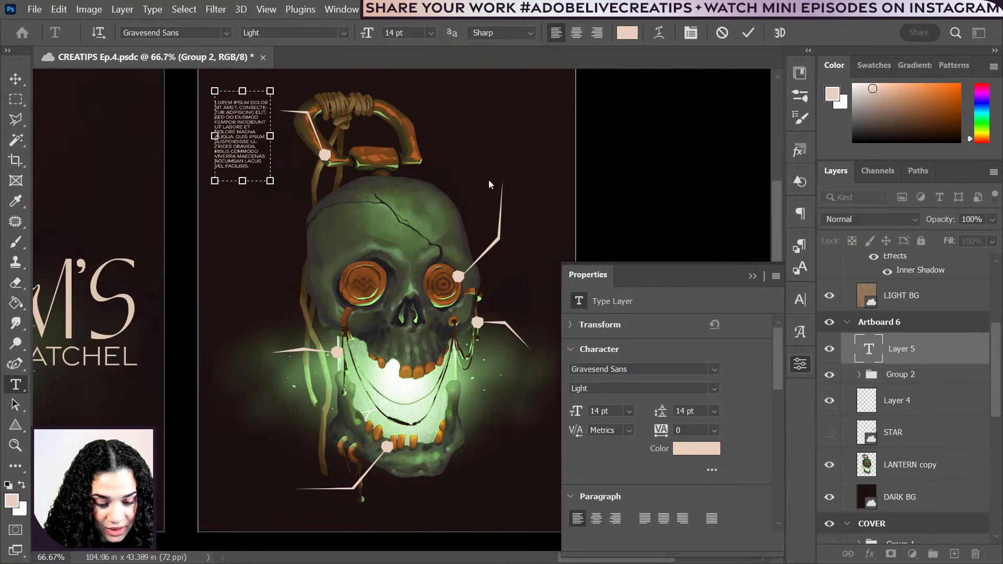
{"action": "key", "text": "Return"}
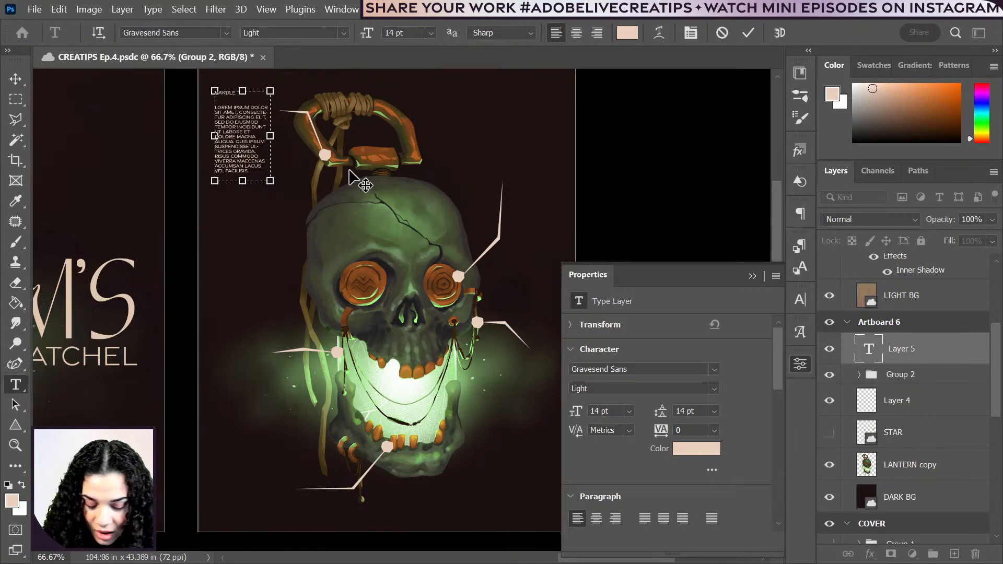
{"action": "left_click", "coordinate": [904, 356]}
- Set the "Handle" heading in the caption to the TAN - GRANDEUR Display font at 24 pt
{"action": "key", "text": "ctrl+1"}
{"action": "left_click_drag", "start_coordinate": [219, 107], "coordinate": [317, 398]}
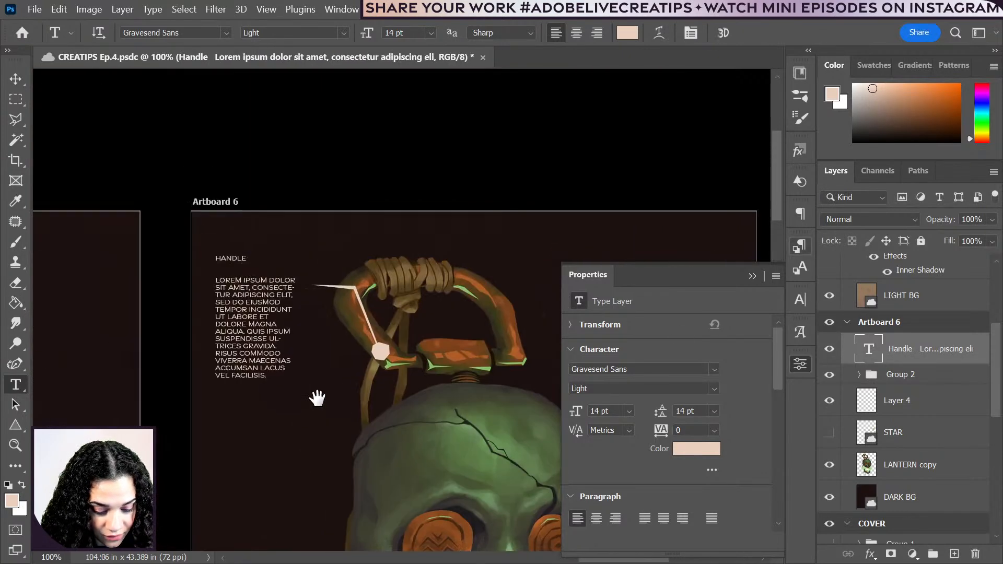
{"action": "scroll", "coordinate": [222, 326], "scroll_direction": "up", "scroll_amount": 3}
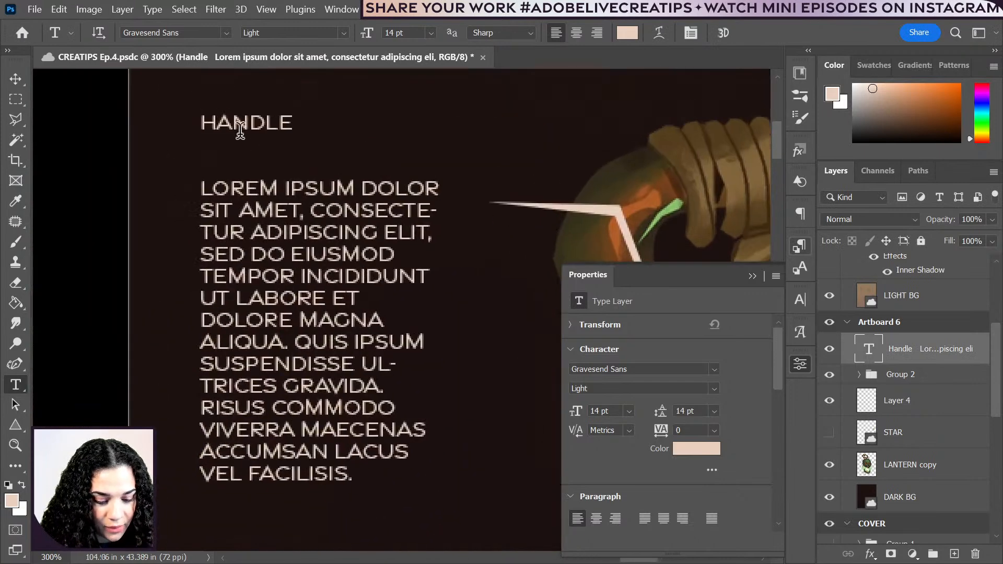
{"action": "double_click", "coordinate": [243, 122]}
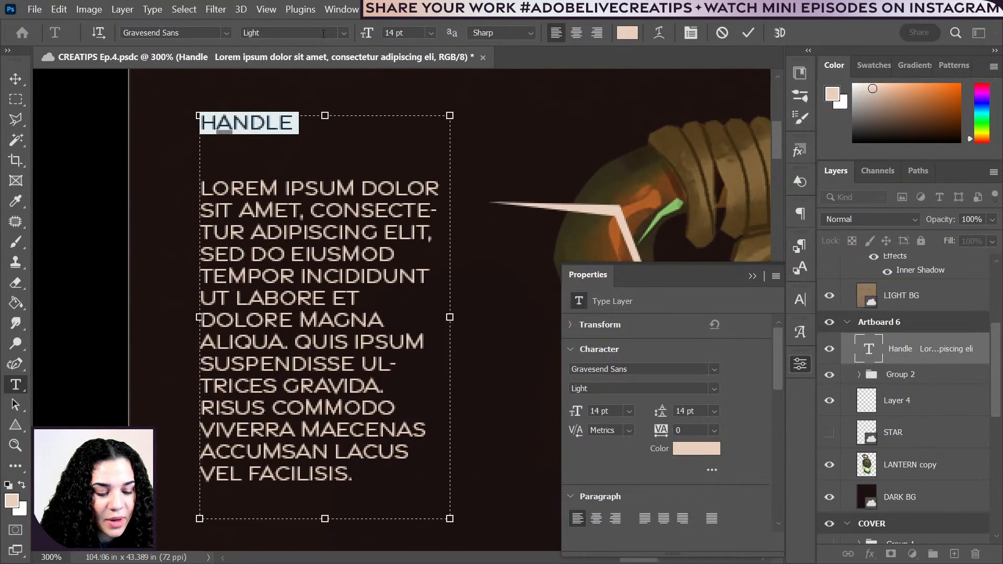
{"action": "left_click", "coordinate": [230, 34]}
{"action": "left_click", "coordinate": [247, 79]}
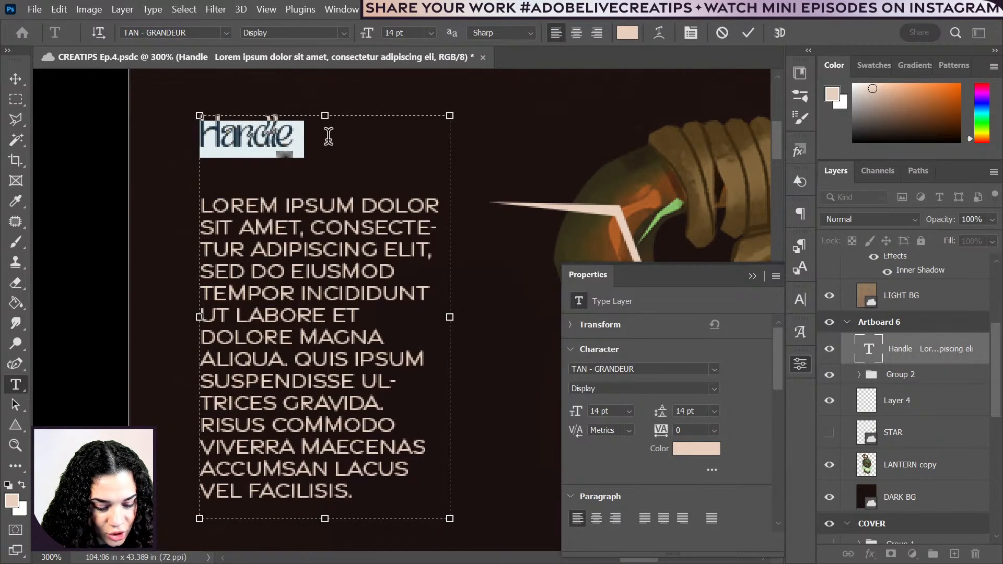
{"action": "left_click", "coordinate": [430, 33]}
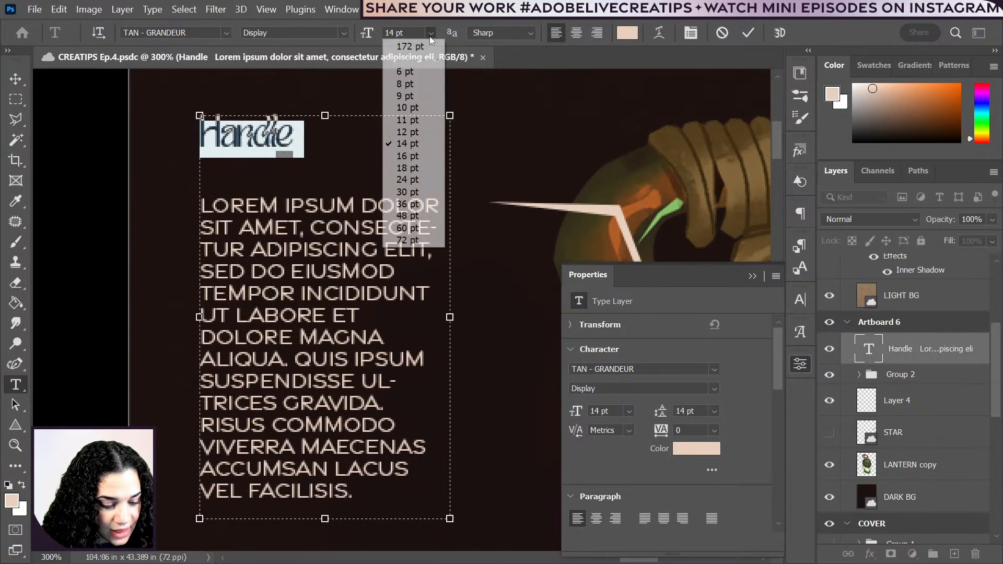
{"action": "left_click", "coordinate": [413, 180]}
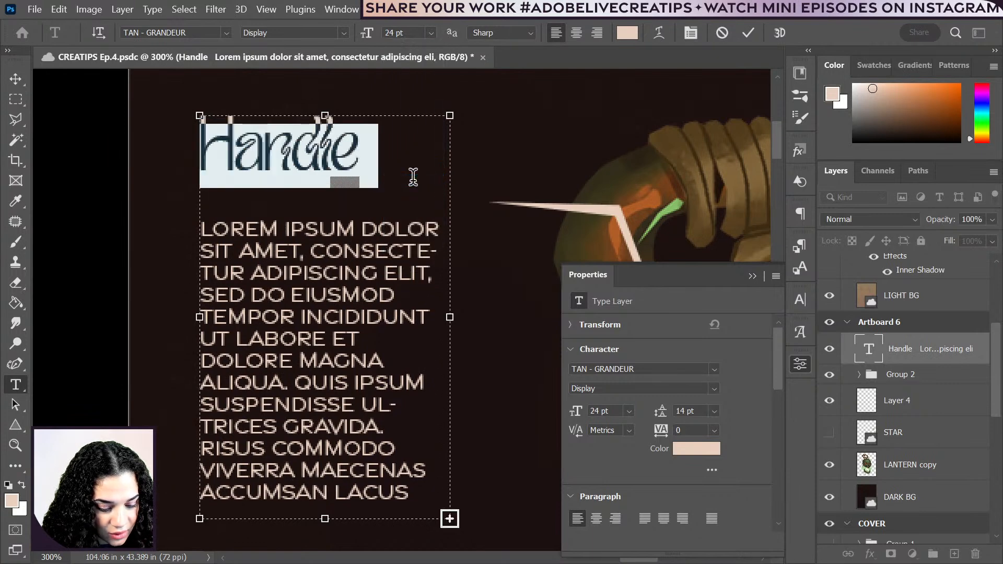
- Remove the blank line beneath the "Handle" heading and trim the placeholder text so it ends after "tempor"
{"action": "left_click", "coordinate": [200, 229]}
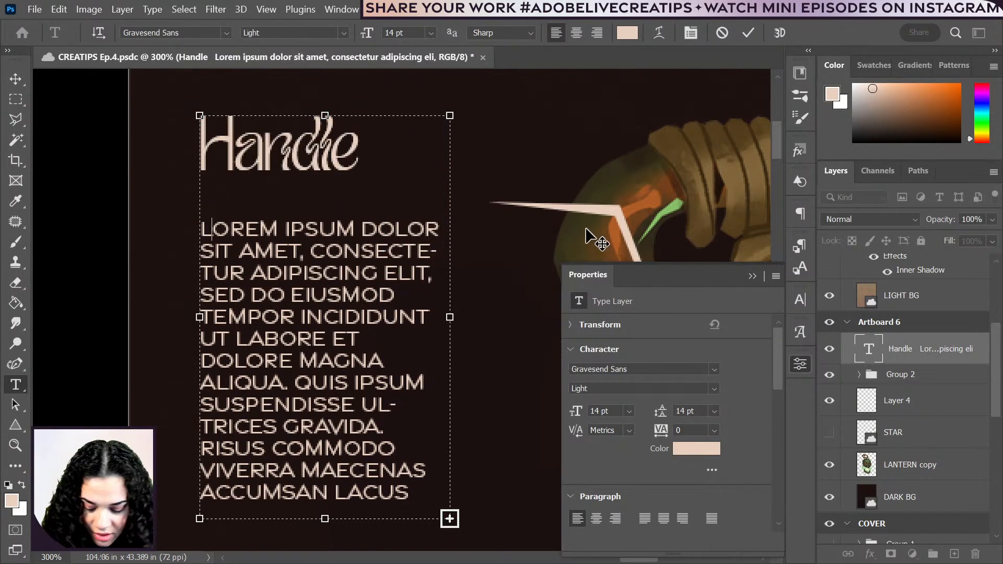
{"action": "key", "text": "BackSpace"}
{"action": "key", "text": "BackSpace"}
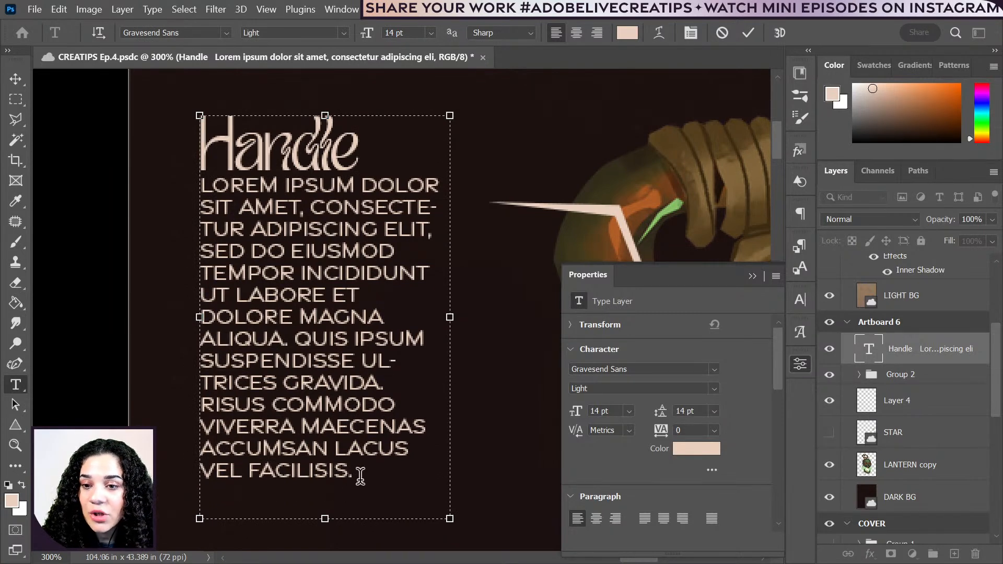
{"action": "left_click_drag", "start_coordinate": [360, 473], "coordinate": [306, 274]}
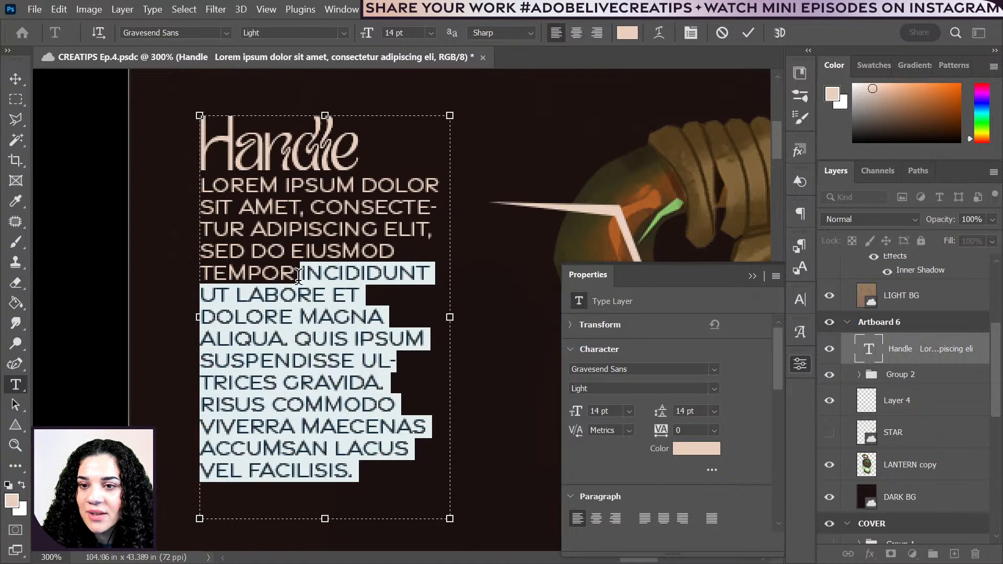
{"action": "key", "text": "BackSpace"}
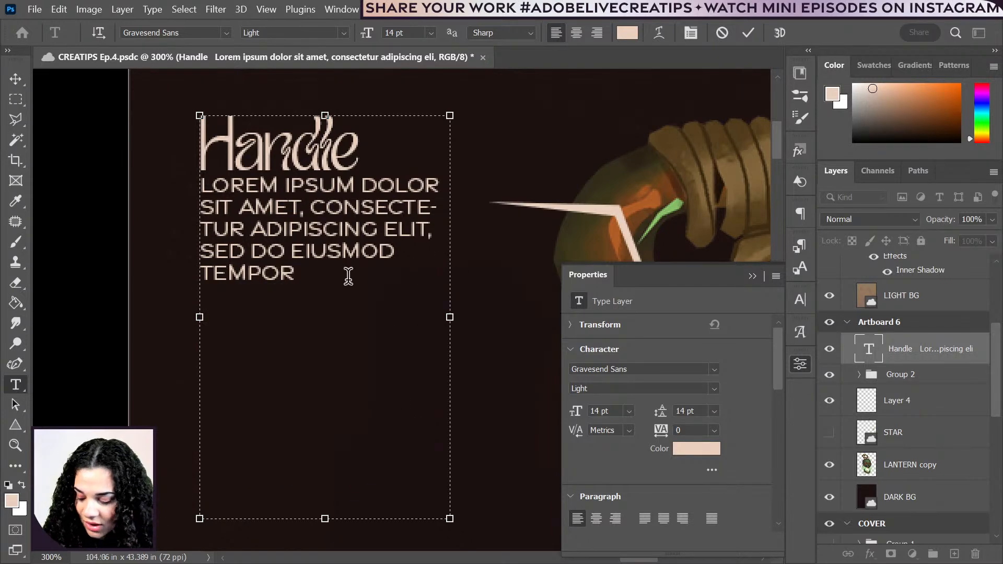
- Set the shortened placeholder text under the "Handle" heading to 16 pt
{"action": "left_click_drag", "start_coordinate": [306, 277], "coordinate": [162, 177]}
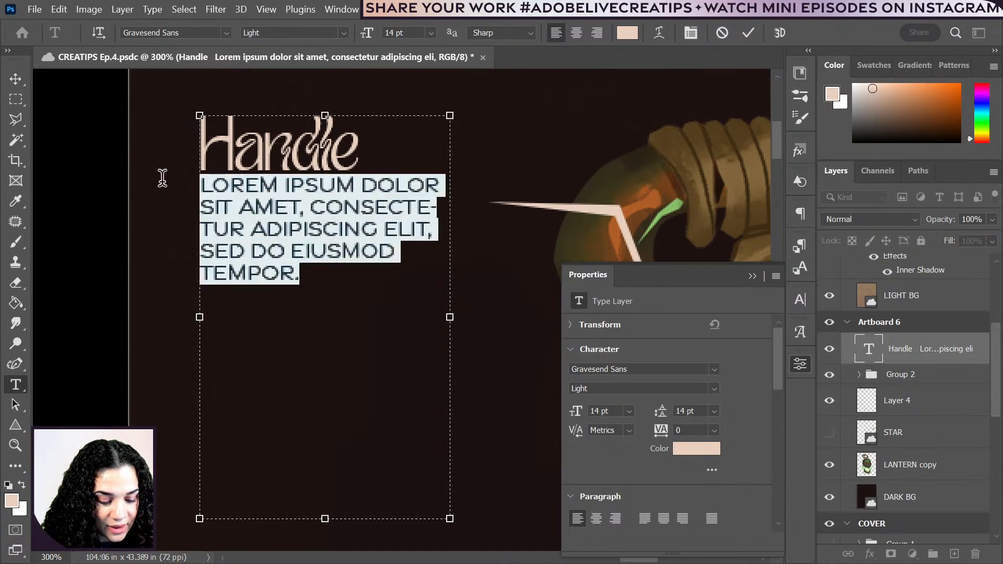
{"action": "left_click", "coordinate": [430, 33]}
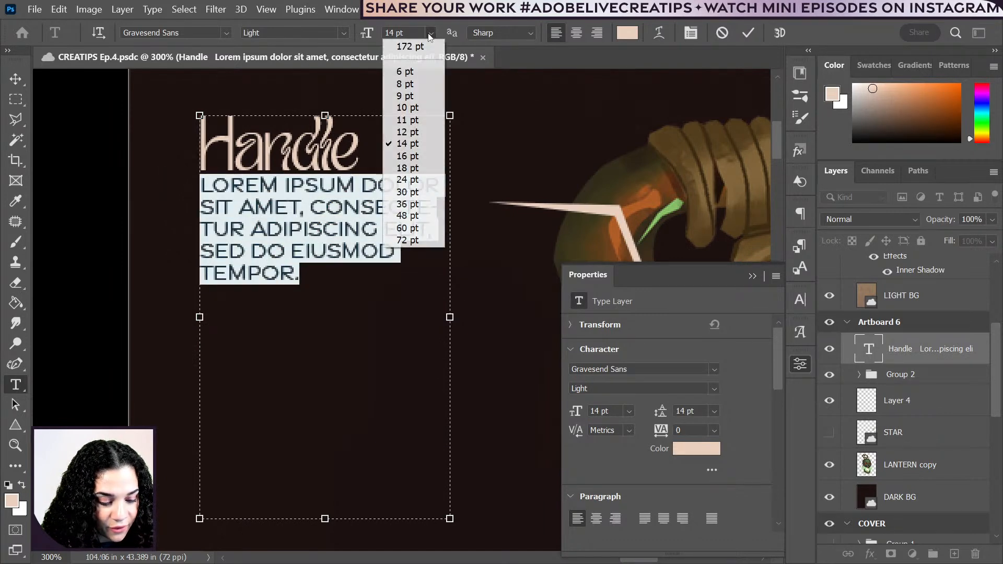
{"action": "left_click", "coordinate": [414, 150]}
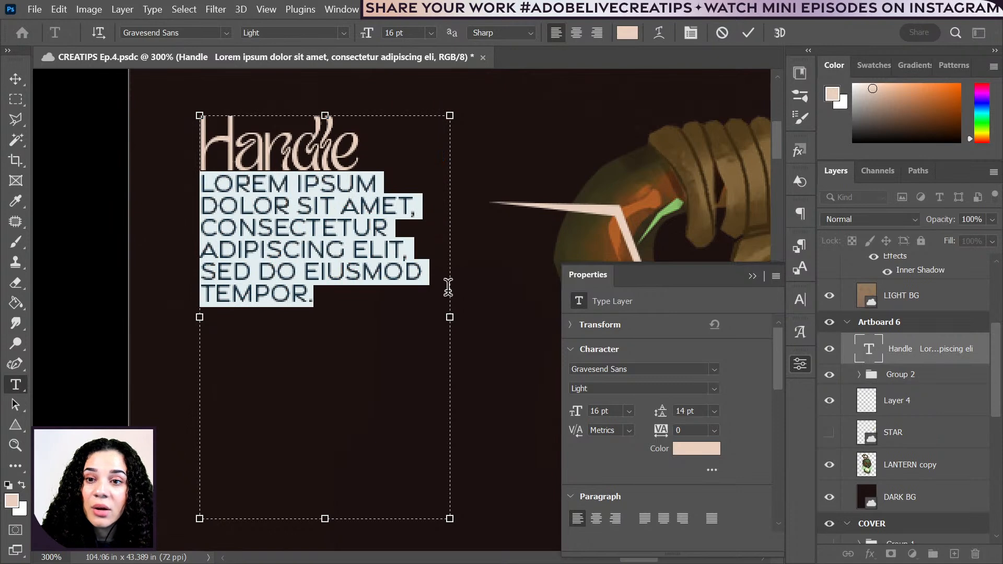
- Insert a blank line after the "Handle" heading, shorten the text box to fit its content, and commit the text
{"action": "left_click", "coordinate": [362, 132]}
{"action": "key", "text": "Return"}
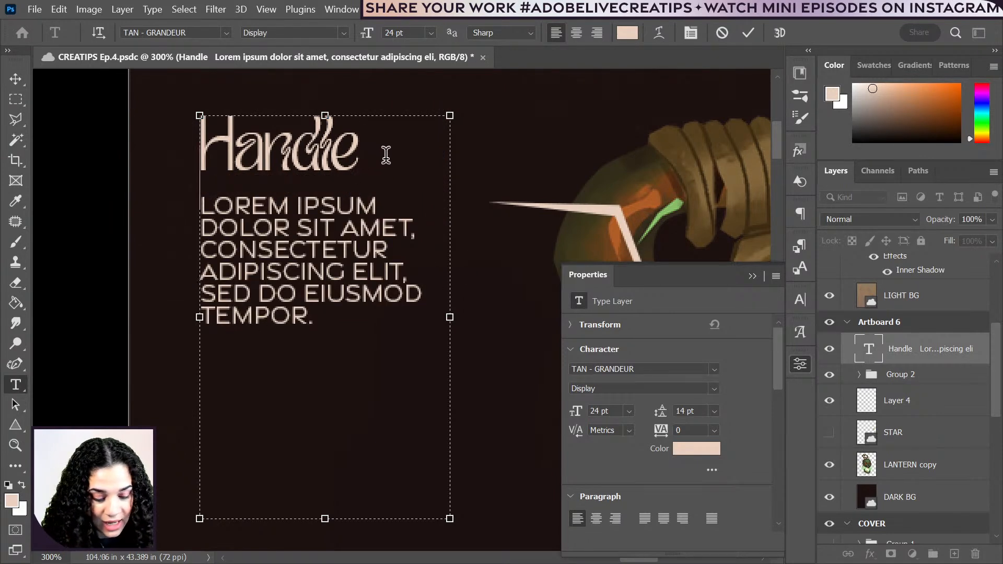
{"action": "left_click_drag", "start_coordinate": [318, 517], "coordinate": [294, 330]}
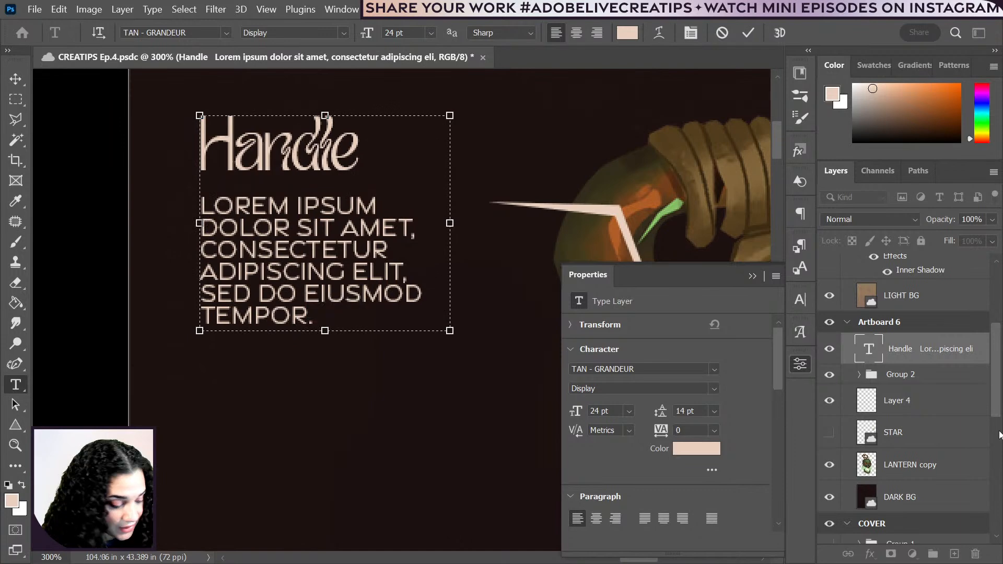
{"action": "left_click", "coordinate": [930, 364]}
- Save the document and move the Handle caption slightly right and down, closer to the handle's leader line
{"action": "key", "text": "ctrl+minus"}
{"action": "key", "text": "ctrl+minus"}
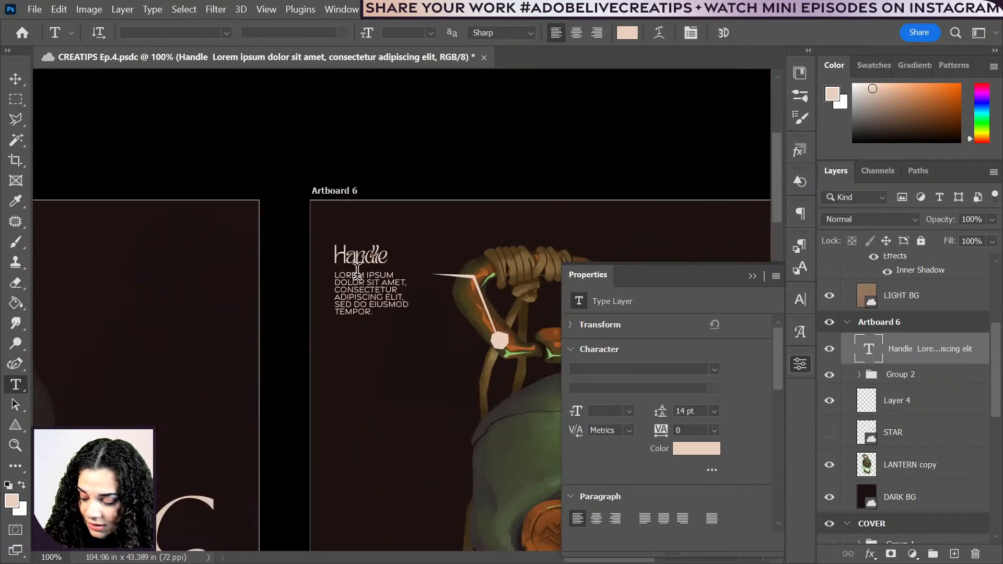
{"action": "key", "text": "v"}
{"action": "key", "text": "ctrl+s"}
{"action": "left_click_drag", "start_coordinate": [353, 262], "coordinate": [377, 270]}
{"action": "key", "text": "space"}
{"action": "left_click_drag", "start_coordinate": [488, 412], "coordinate": [386, 296]}
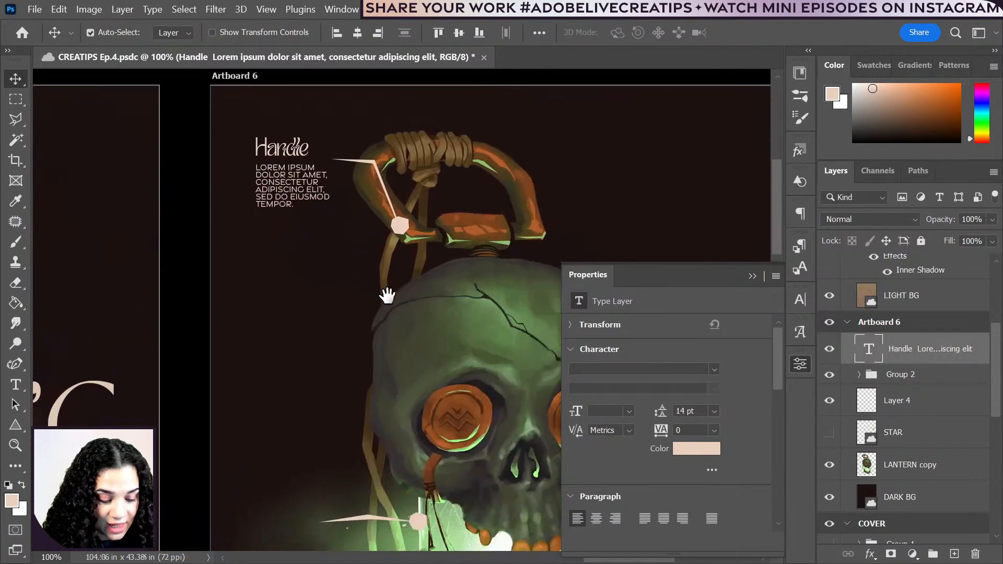
- Collapse the text properties and duplicate the Handle caption to just below the leader line beside the skull's hanging beads
{"action": "key", "text": "ctrl+minus"}
{"action": "left_click", "coordinate": [800, 363]}
{"action": "left_click_drag", "start_coordinate": [518, 369], "coordinate": [387, 301]}
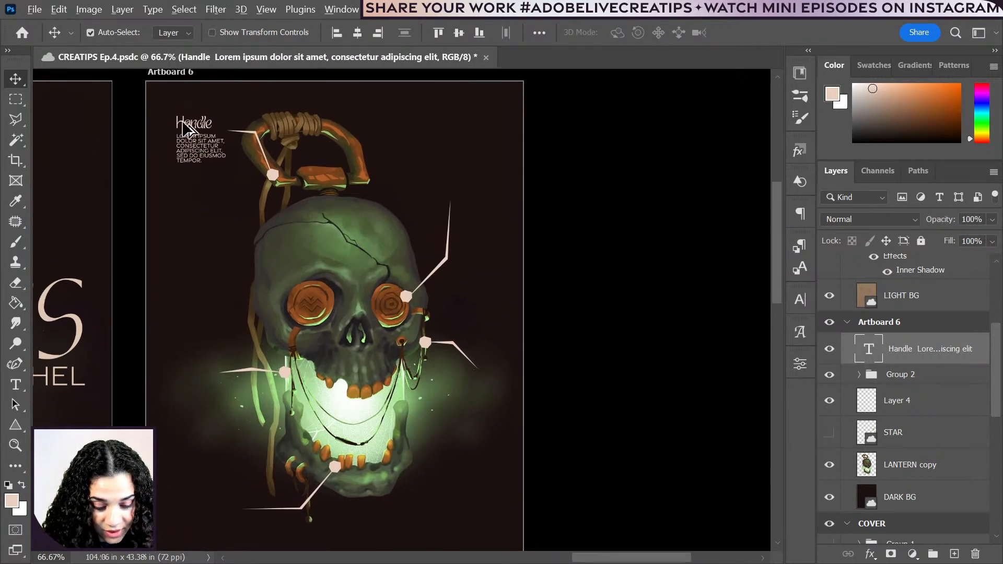
{"action": "left_click_drag", "start_coordinate": [195, 129], "coordinate": [468, 392]}
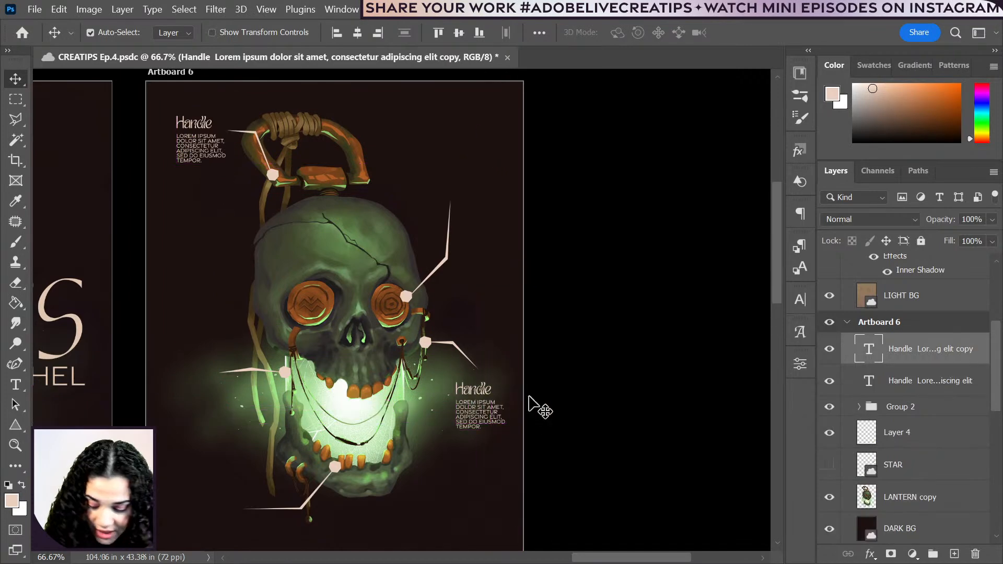
- Change the heading of the duplicated caption beside the hanging beads to "Trinkets" and commit it
{"action": "key", "text": "t"}
{"action": "left_click", "coordinate": [472, 391]}
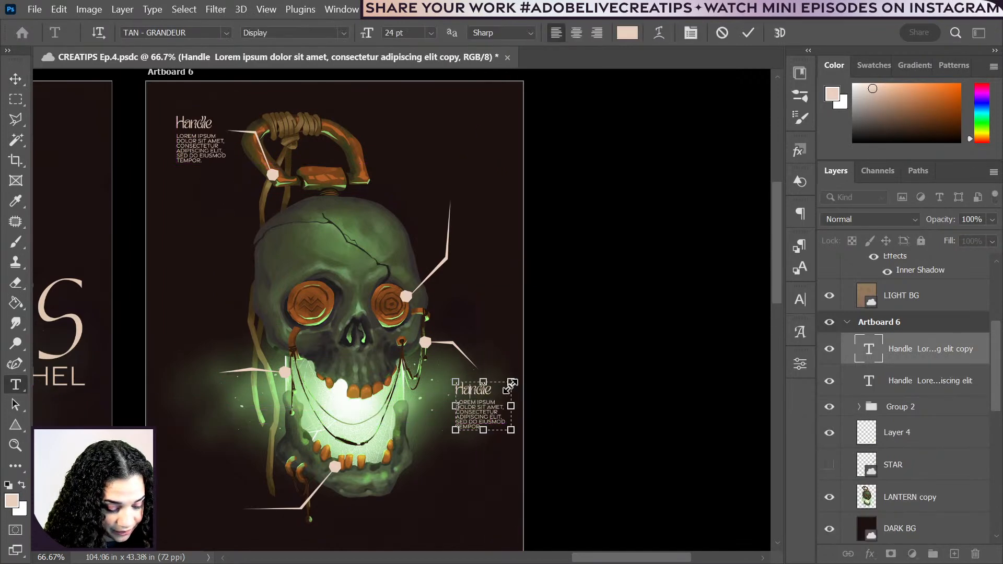
{"action": "double_click", "coordinate": [468, 388]}
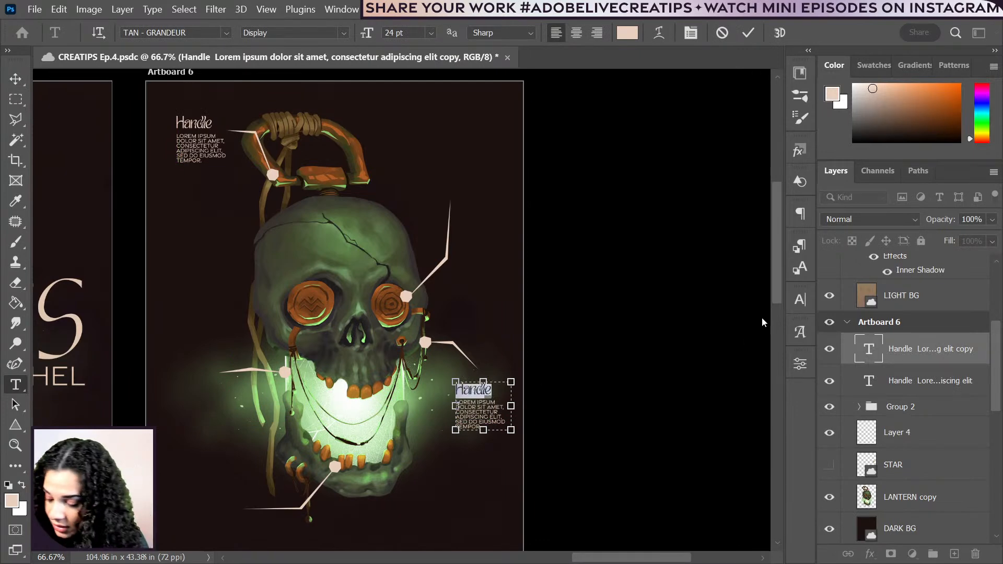
{"action": "key", "text": "BackSpace"}
{"action": "type", "text": "Trinket"}
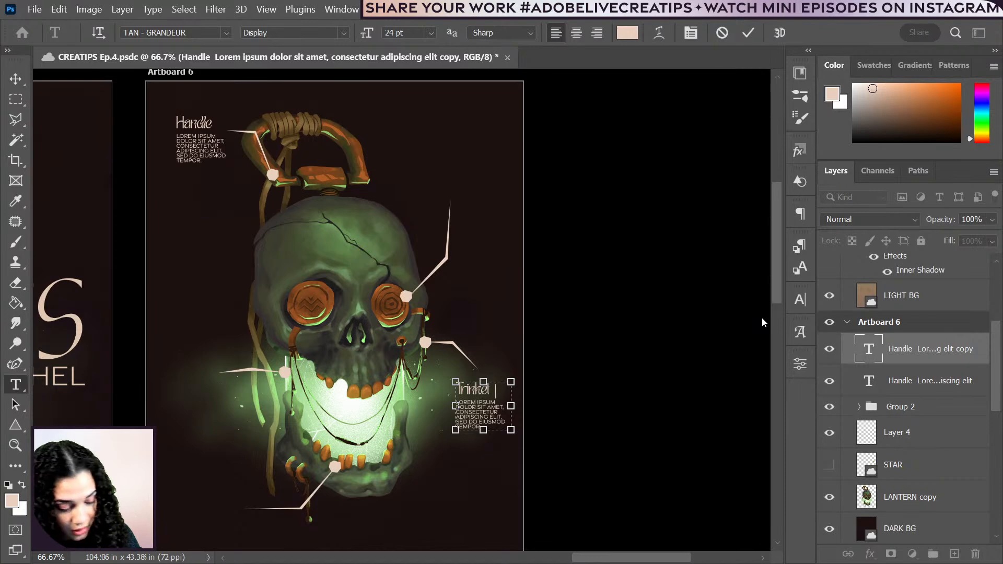
{"action": "type", "text": "s"}
{"action": "left_click", "coordinate": [514, 400]}
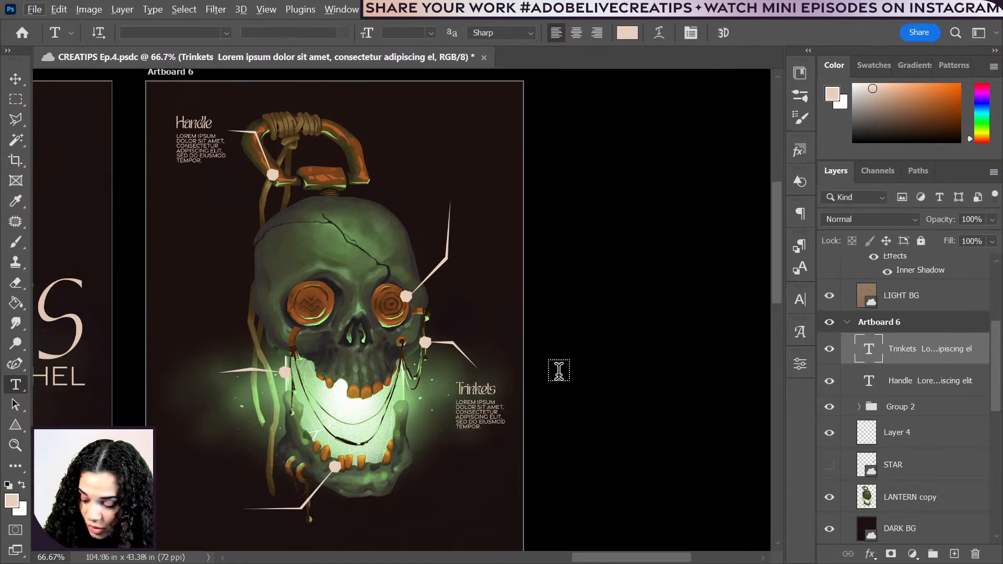
- Duplicate the Trinkets caption to the outer end of the lower jaw's leader line
{"action": "key", "text": "v"}
{"action": "key", "text": "alt+v"}
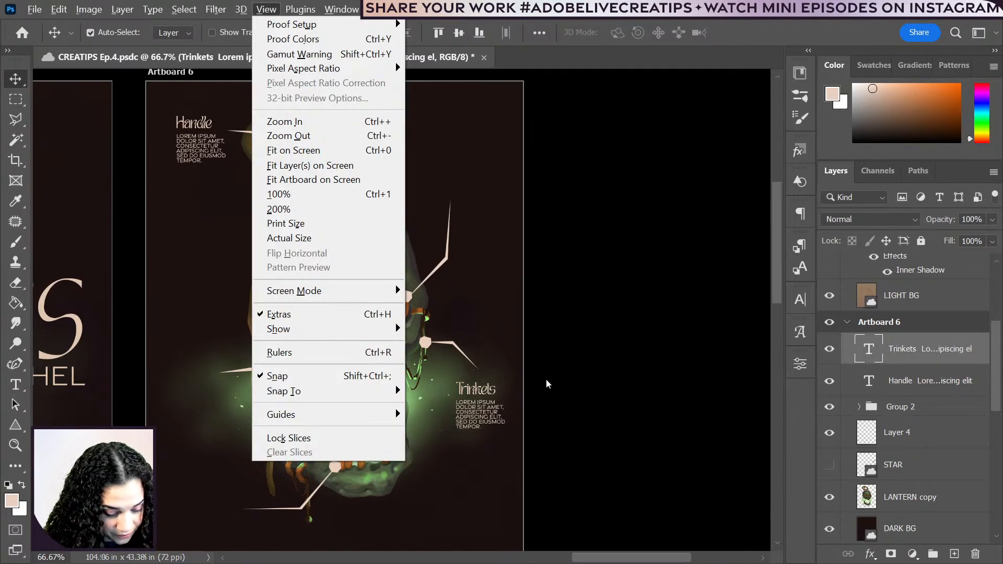
{"action": "key", "text": "Escape"}
{"action": "left_click_drag", "start_coordinate": [473, 399], "coordinate": [206, 484]}
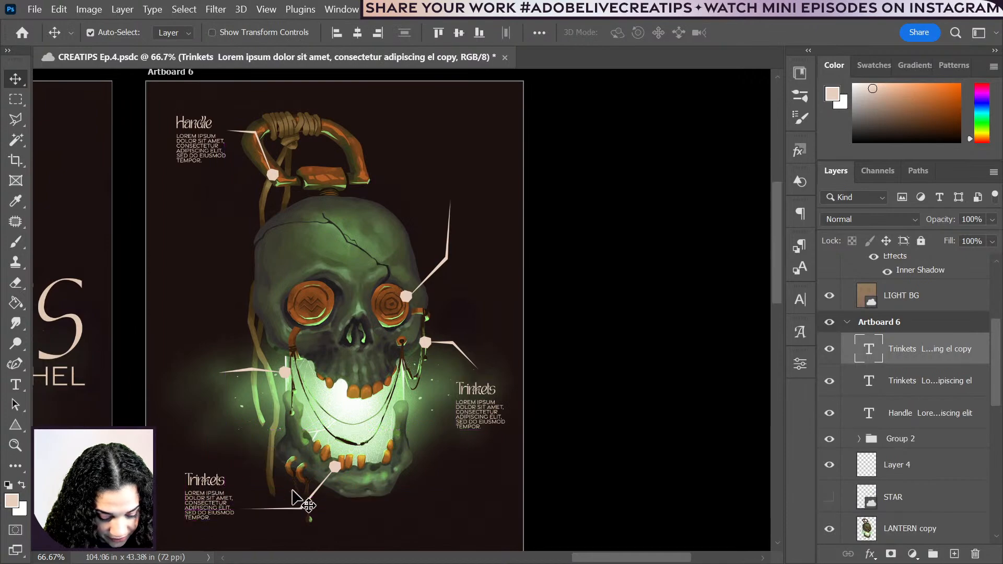
- Change the heading of the caption beside the lower jaw's leader line to "Teefs" and commit it
{"action": "key", "text": "t"}
{"action": "key", "text": "ctrl+plus"}
{"action": "left_click_drag", "start_coordinate": [141, 496], "coordinate": [433, 196]}
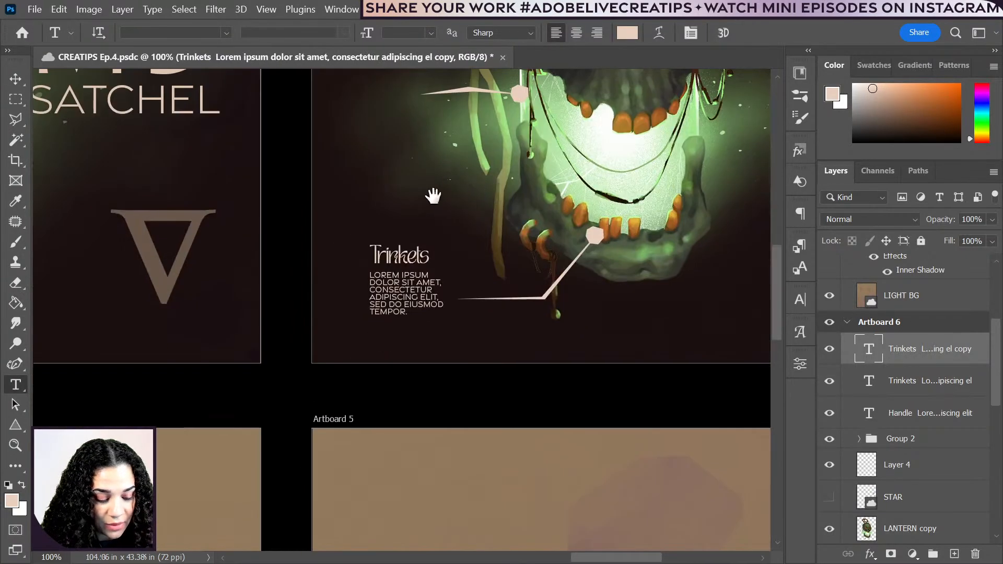
{"action": "left_click", "coordinate": [394, 256]}
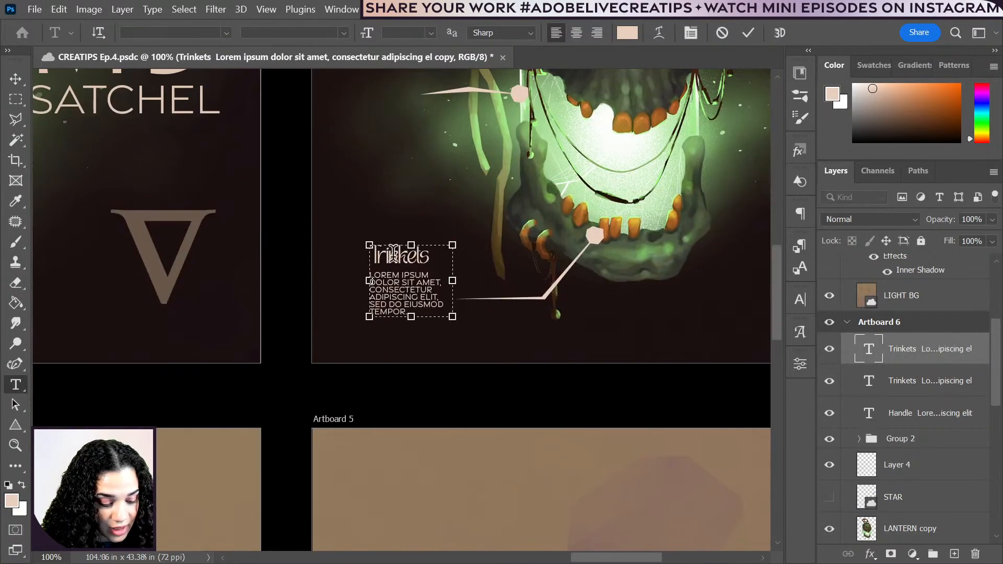
{"action": "double_click", "coordinate": [394, 255]}
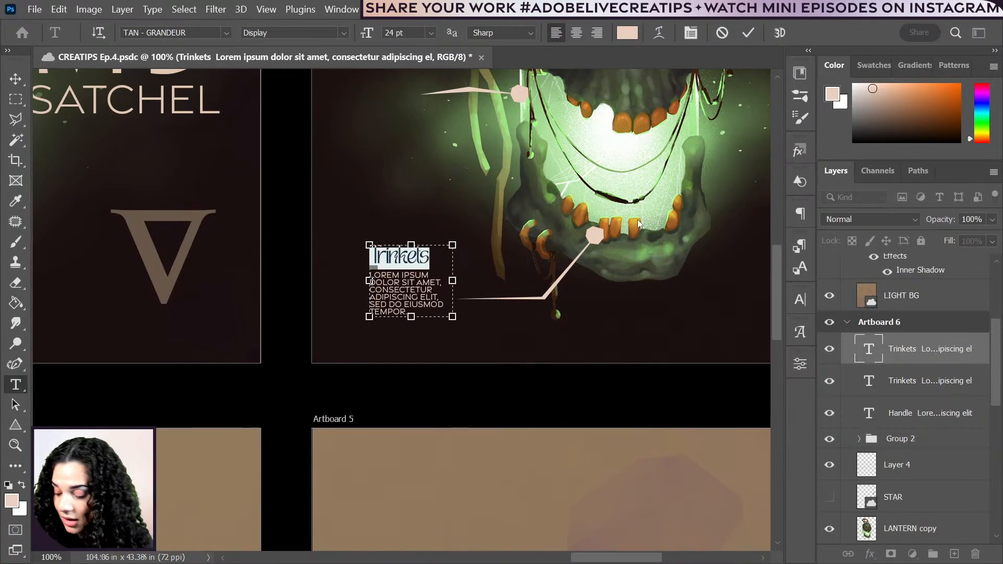
{"action": "key", "text": "BackSpace"}
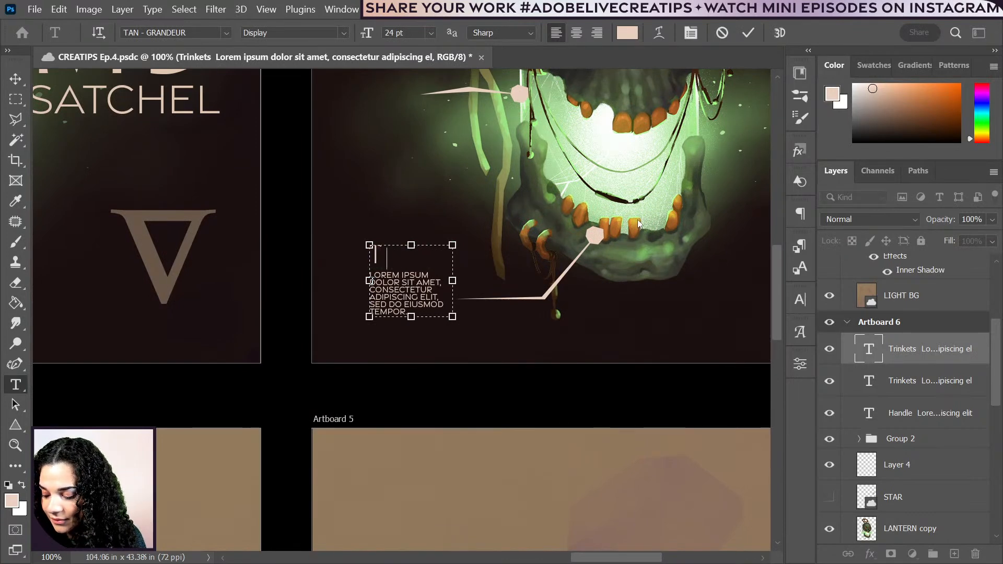
{"action": "type", "text": "Teefs"}
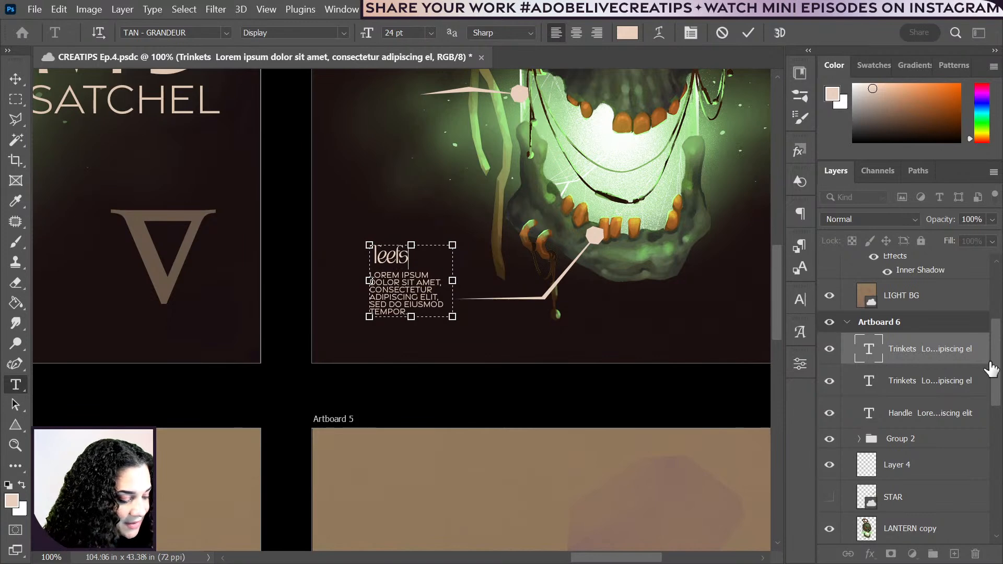
{"action": "left_click", "coordinate": [966, 362]}
- Duplicate the Teefs caption upward to the outer end of the leader line at the glowing glass
{"action": "left_click_drag", "start_coordinate": [618, 166], "coordinate": [481, 420]}
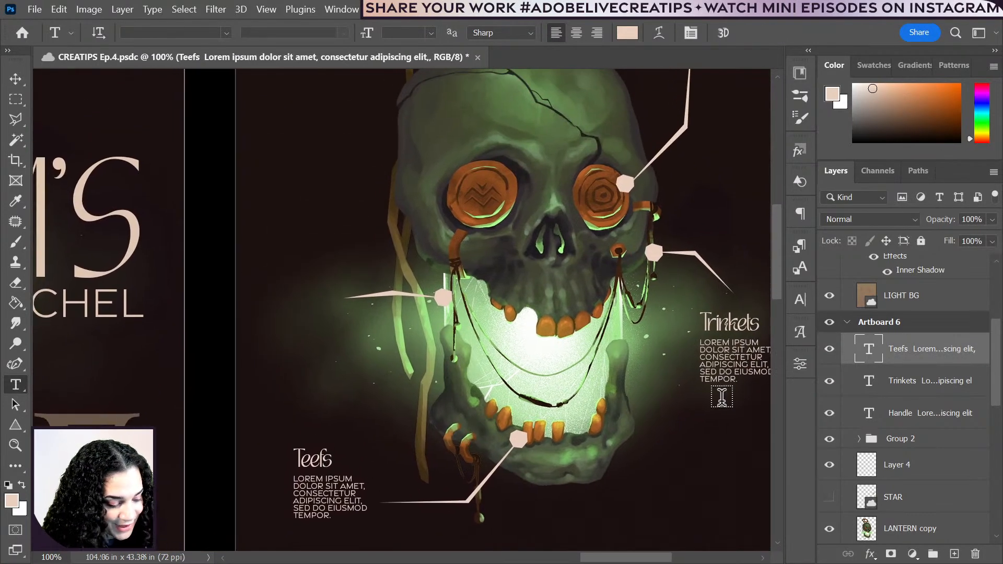
{"action": "key", "text": "v"}
{"action": "key", "text": "alt+v"}
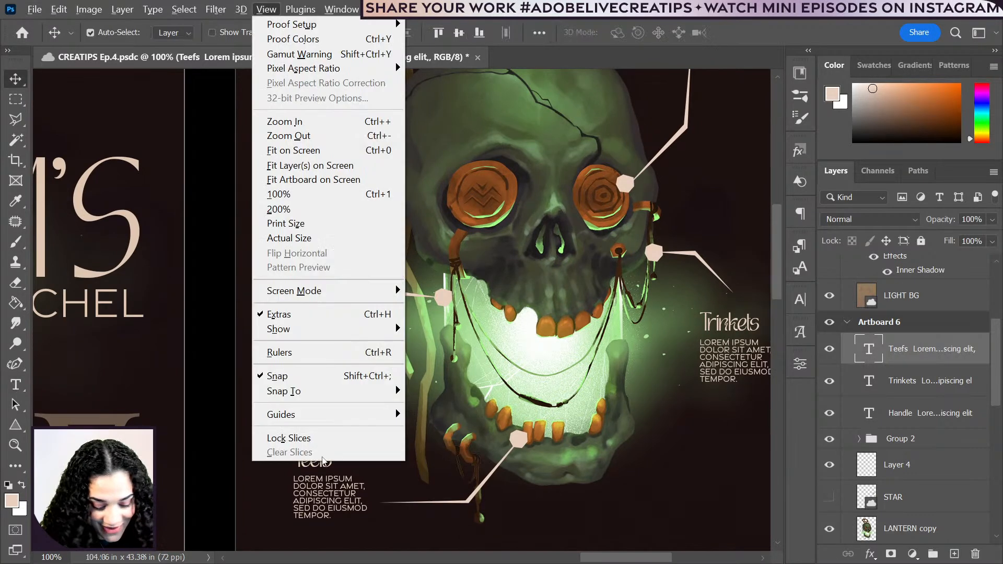
{"action": "left_click", "coordinate": [448, 472]}
{"action": "left_click_drag", "start_coordinate": [323, 464], "coordinate": [306, 268]}
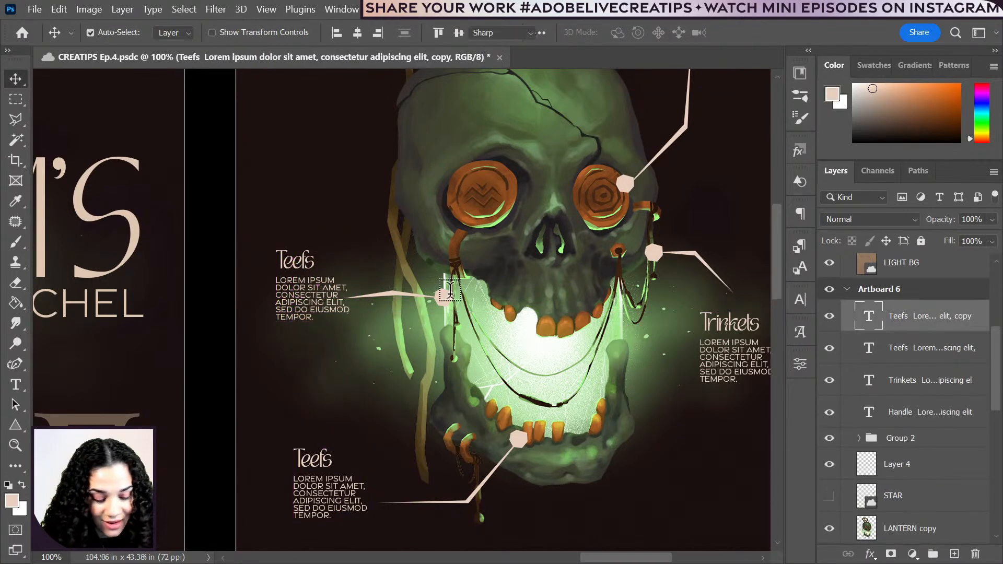
- Change the heading of the upper Teefs caption beside the glowing mouth to "Glass"
{"action": "key", "text": "t"}
{"action": "left_click", "coordinate": [309, 259]}
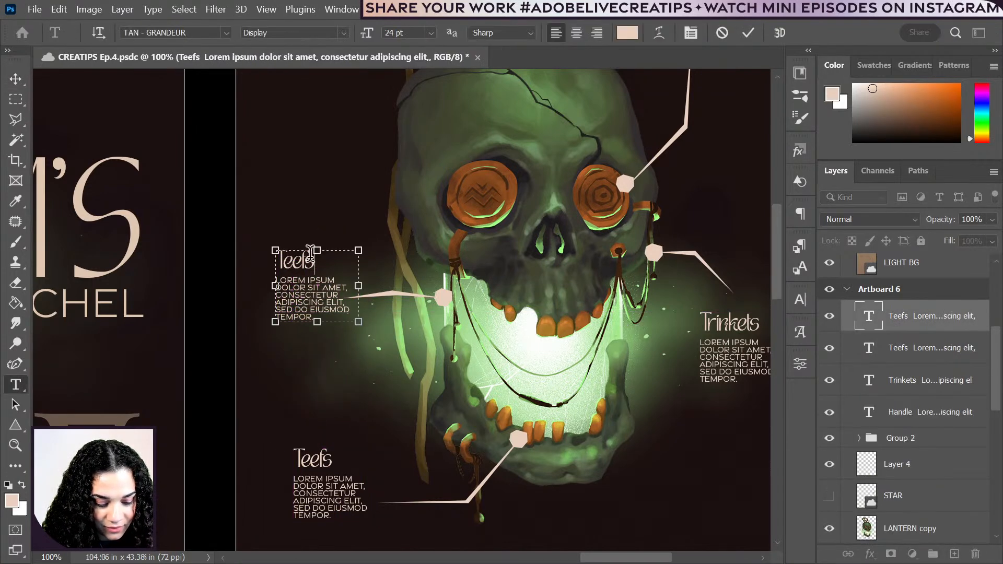
{"action": "double_click", "coordinate": [311, 256]}
{"action": "type", "text": "ass"}
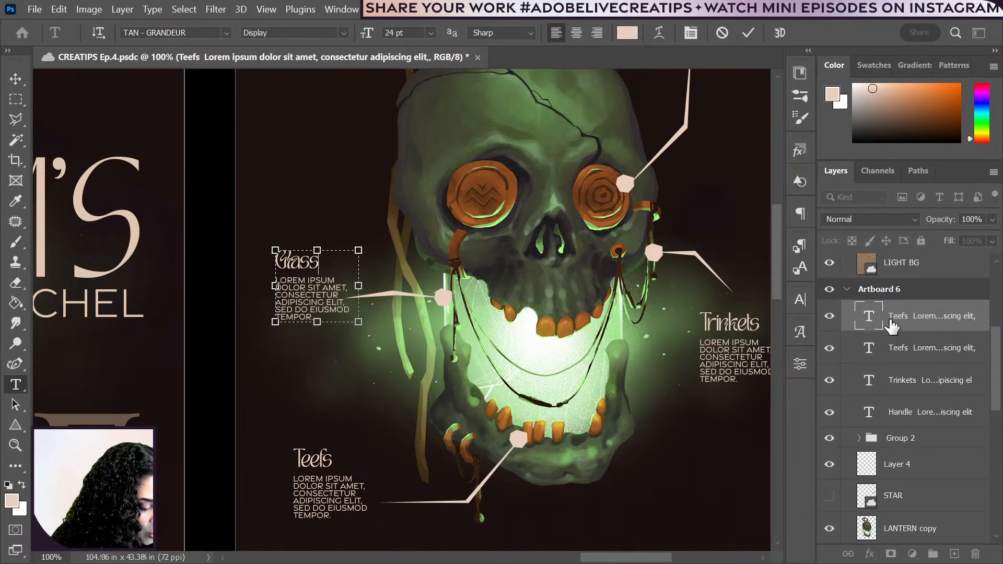
- Commit the Glass caption, try duplicating the Handle caption above the right eye's leader line, and undo the overlapping copies
{"action": "left_click", "coordinate": [928, 330]}
{"action": "scroll", "coordinate": [739, 290], "scroll_direction": "down", "scroll_amount": 3}
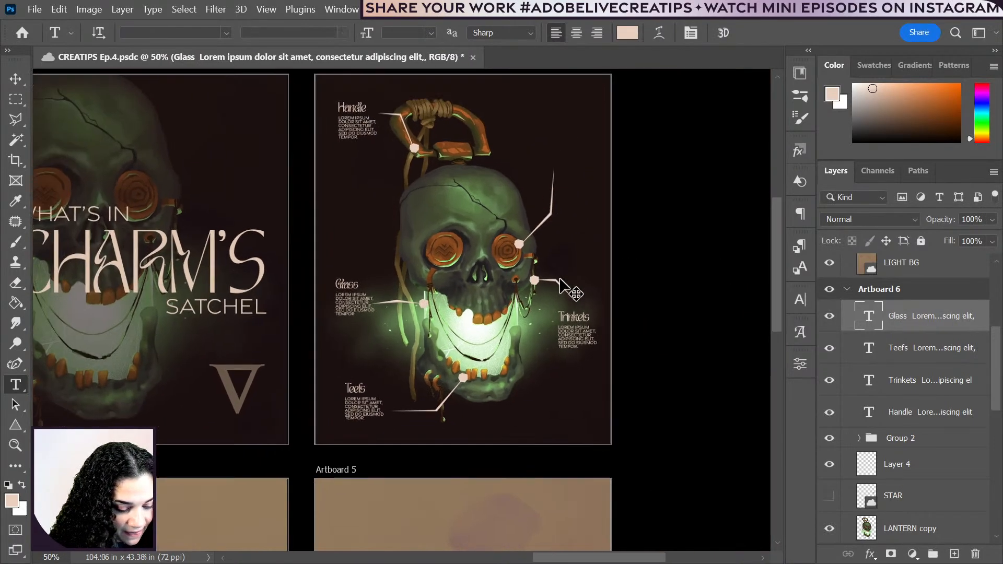
{"action": "scroll", "coordinate": [493, 267], "scroll_direction": "up", "scroll_amount": 1}
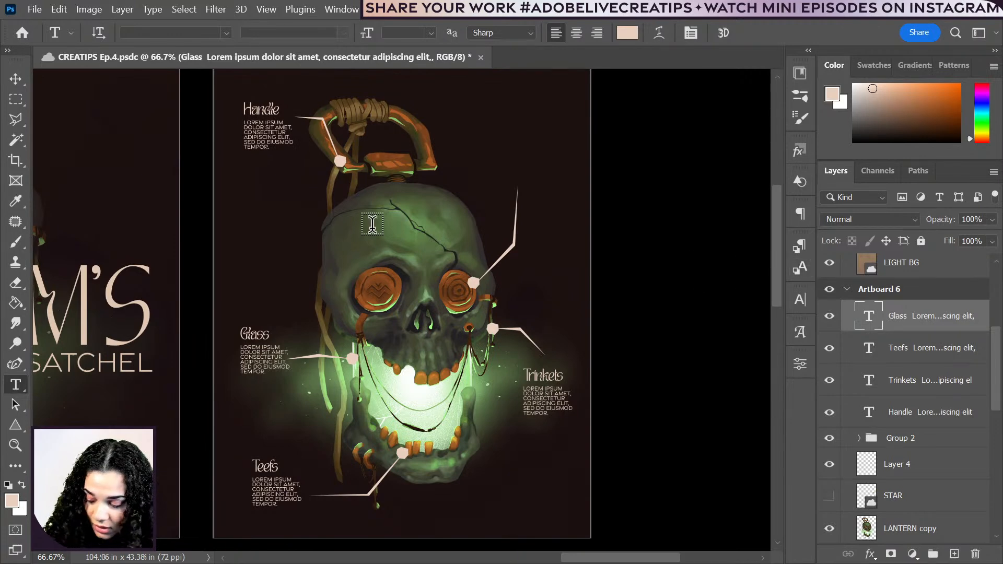
{"action": "key", "text": "v"}
{"action": "left_click_drag", "start_coordinate": [261, 120], "coordinate": [497, 235]}
{"action": "left_click_drag", "start_coordinate": [466, 181], "coordinate": [473, 183]}
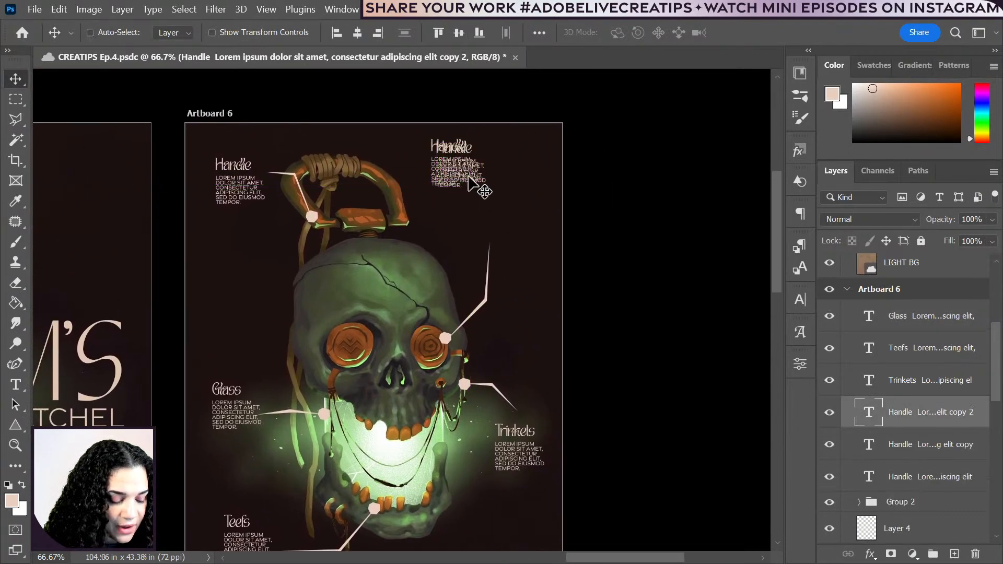
{"action": "key", "text": "ctrl+z"}
{"action": "key", "text": "ctrl+z"}
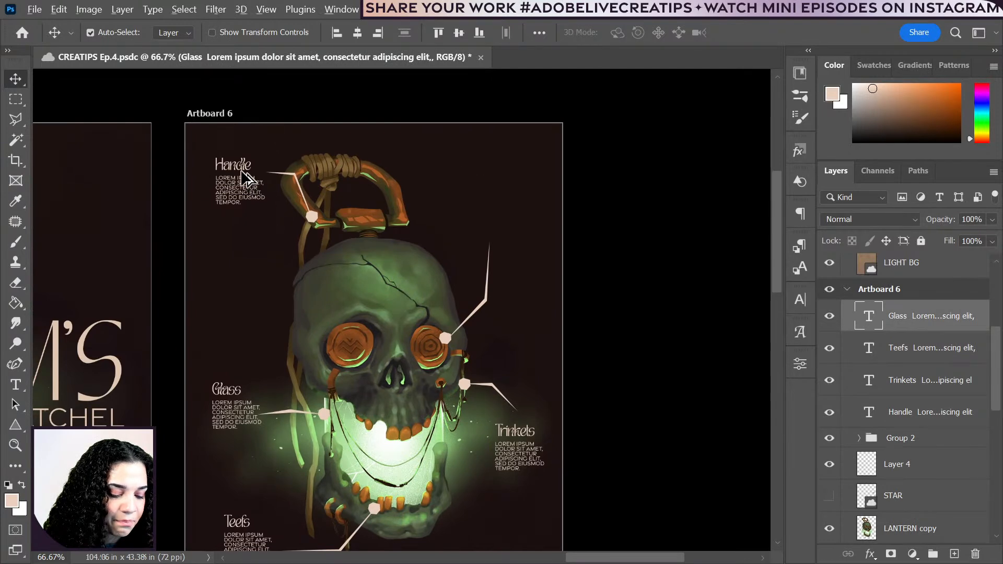
- Duplicate the Handle caption to the open area above the right eye's leader line
{"action": "left_click_drag", "start_coordinate": [245, 178], "coordinate": [475, 161]}
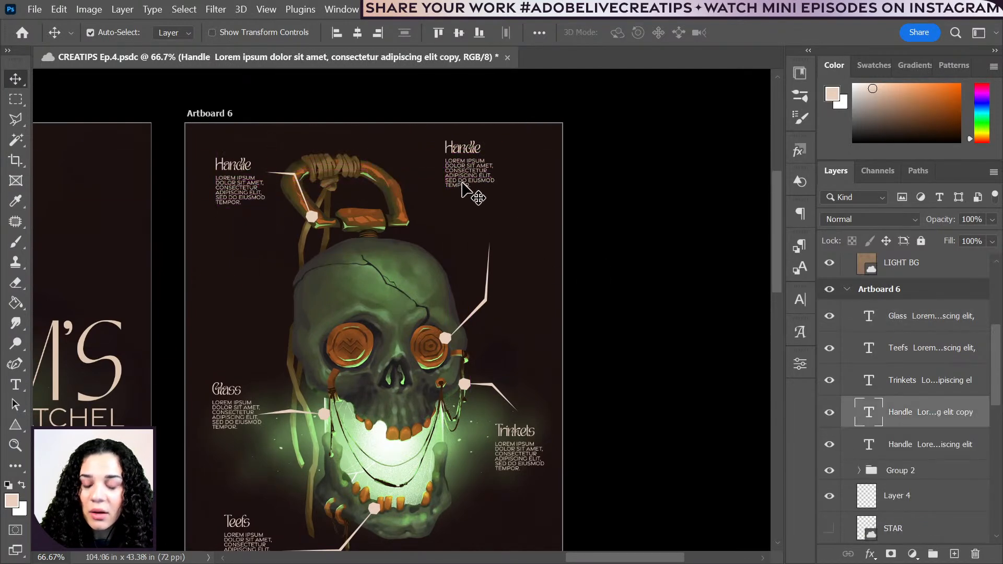
{"action": "key", "text": "ctrl+minus"}
{"action": "key", "text": "ctrl+minus"}
{"action": "key", "text": "ctrl+plus"}
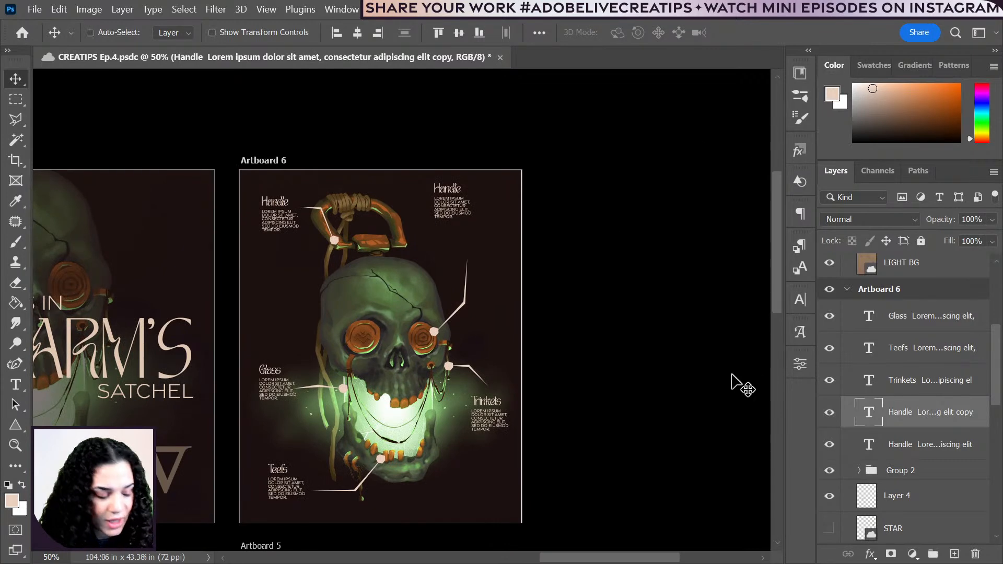
- Step back through the caption edits to the single Handle caption with its styled heading and shortened body text
{"action": "key", "text": "ctrl+z"}
{"action": "key", "text": "ctrl+z"}
{"action": "key", "text": "ctrl+z"}
{"action": "key", "text": "ctrl+z"}
{"action": "key", "text": "ctrl+z"}
{"action": "key", "text": "ctrl+z"}
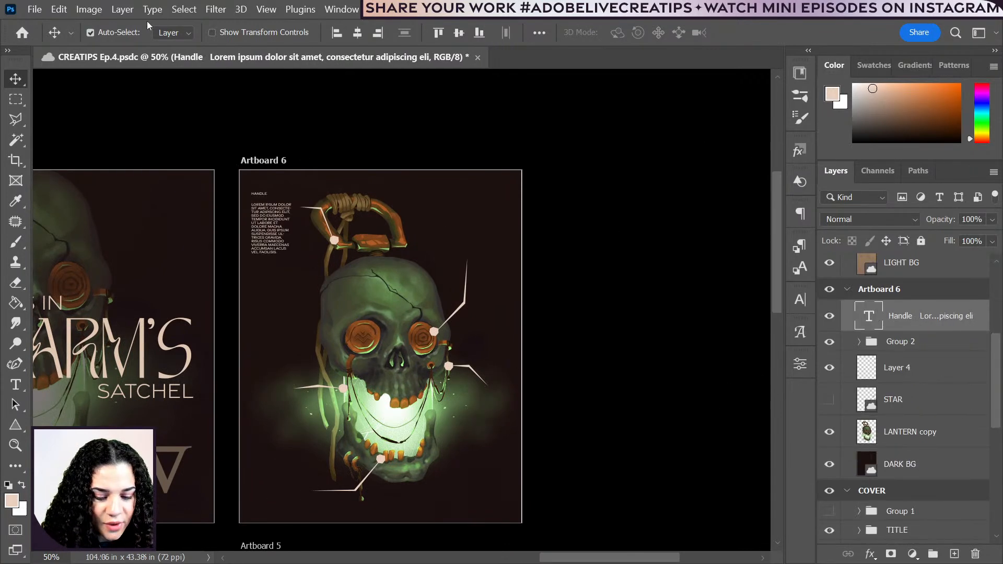
{"action": "left_click", "coordinate": [59, 9]}
{"action": "left_click", "coordinate": [131, 41]}
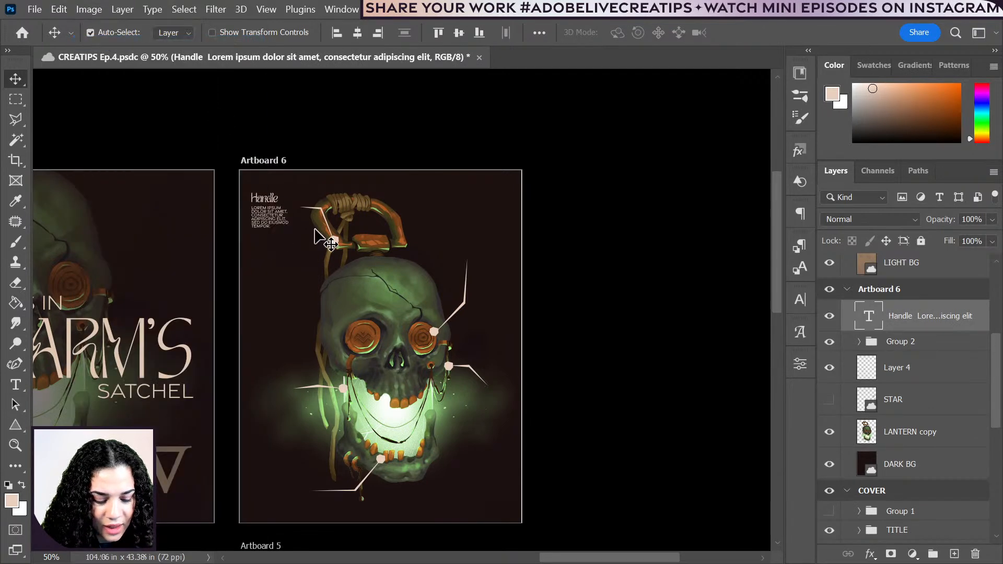
- Scale up the Handle caption and position it beside the handle's leader line near the artboard's left edge
{"action": "key", "text": "ctrl+t"}
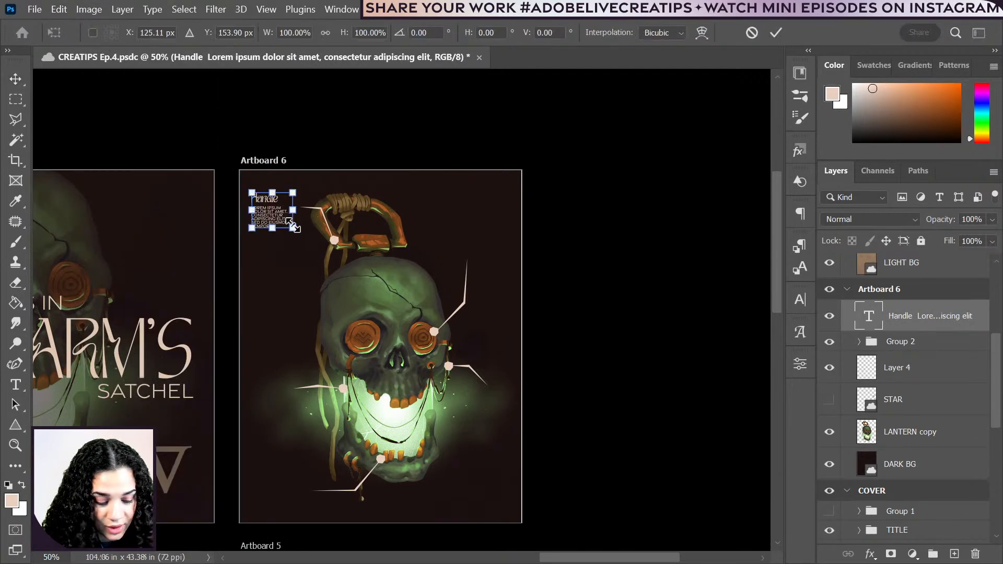
{"action": "left_click_drag", "start_coordinate": [292, 228], "coordinate": [322, 274]}
{"action": "mouse_move", "coordinate": [289, 245]}
{"action": "left_mouse_down"}
{"action": "mouse_move", "coordinate": [291, 253]}
{"action": "mouse_move", "coordinate": [292, 240]}
{"action": "left_mouse_up"}
{"action": "key", "text": "Return"}
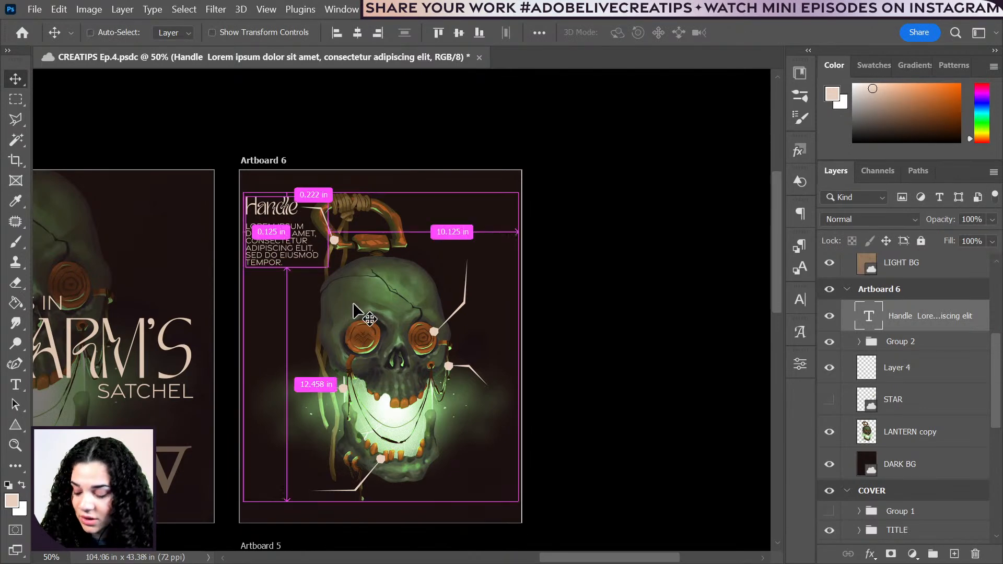
- Duplicate the enlarged Handle caption down to the glowing glass's leader line and change the copy's heading to "Glass"
{"action": "left_click_drag", "start_coordinate": [274, 261], "coordinate": [273, 440]}
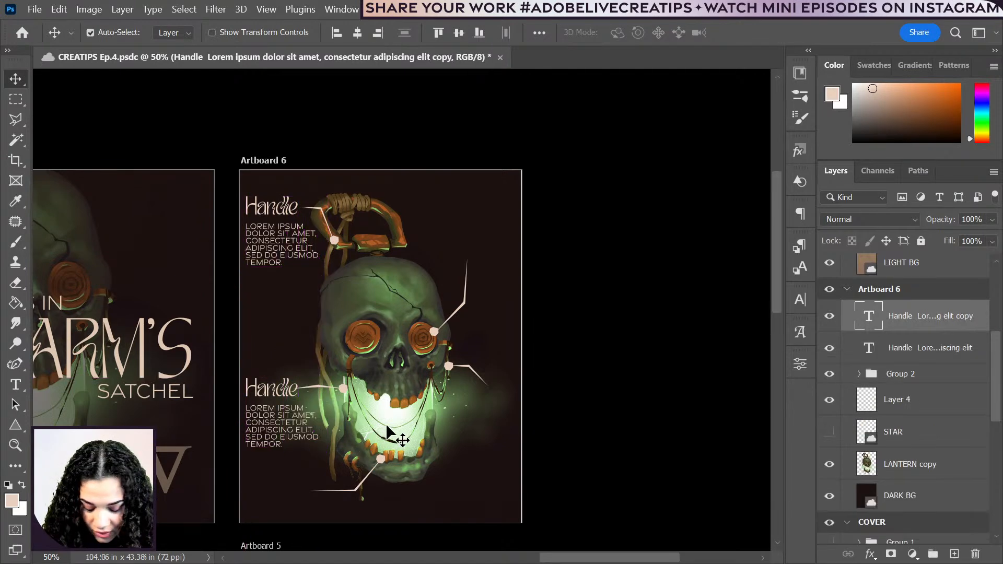
{"action": "scroll", "coordinate": [394, 441], "scroll_direction": "up", "scroll_amount": 1}
{"action": "scroll", "coordinate": [308, 425], "scroll_direction": "down", "scroll_amount": 2}
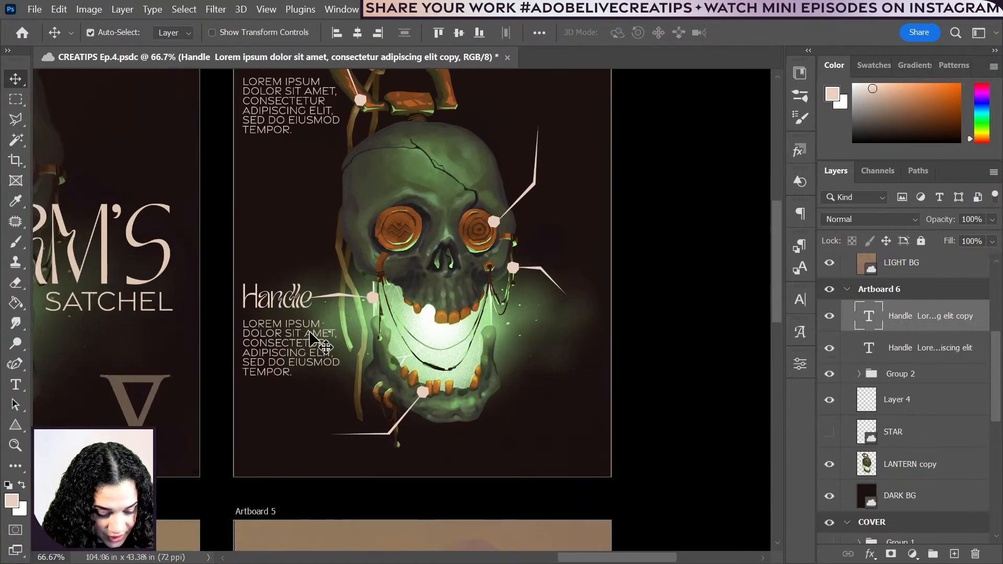
{"action": "double_click", "coordinate": [271, 294]}
{"action": "double_click", "coordinate": [271, 294]}
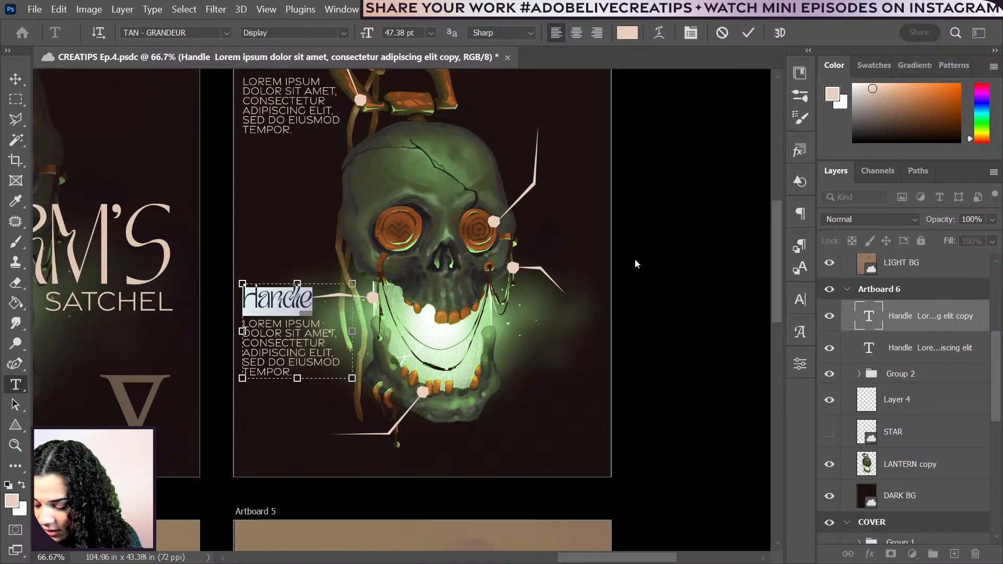
{"action": "type", "text": "Glass"}
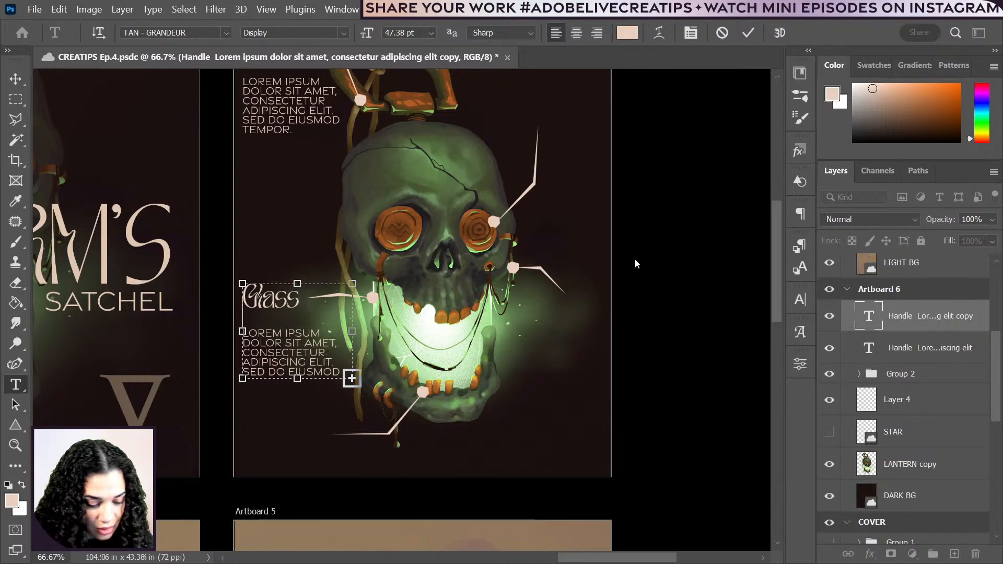
{"action": "key", "text": "BackSpace"}
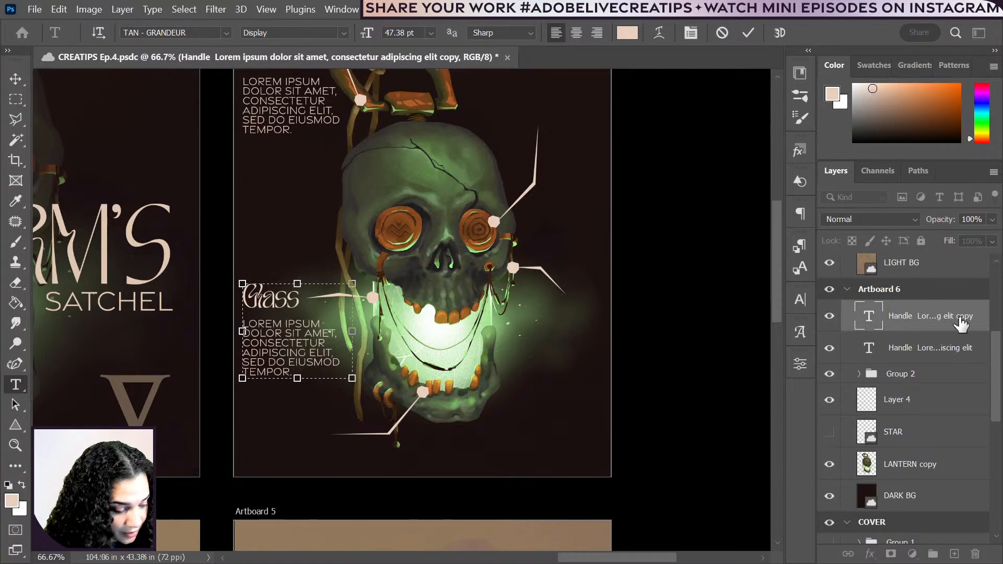
{"action": "key", "text": "ctrl+Return"}
{"action": "mouse_move", "coordinate": [292, 375]}
{"action": "left_mouse_down"}
{"action": "mouse_move", "coordinate": [296, 456]}
{"action": "mouse_move", "coordinate": [292, 375]}
{"action": "left_mouse_up"}
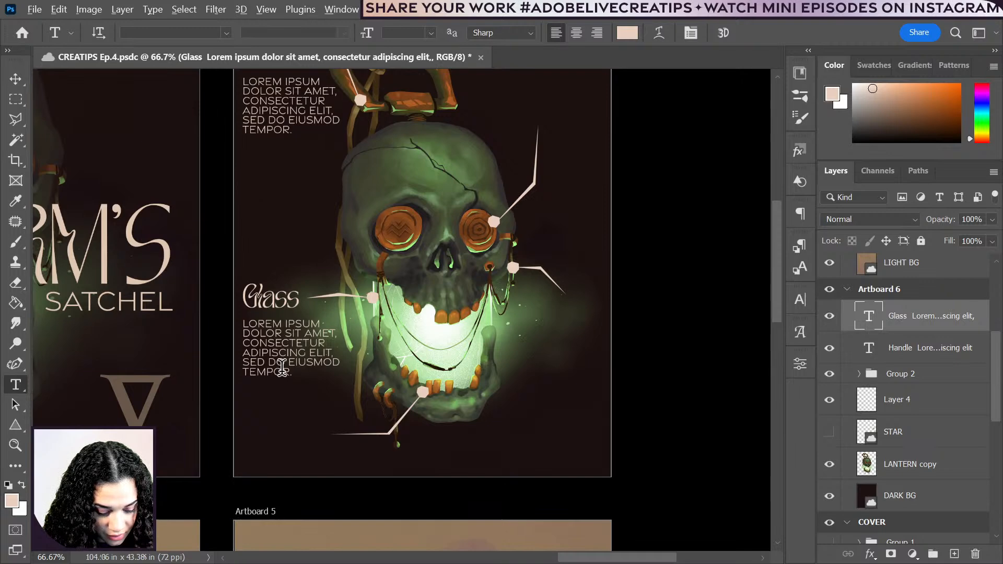
- Duplicate the Glass caption down toward the lower jaw's leader line and cut its body text after "consectetur"
{"action": "key", "text": "v"}
{"action": "key", "text": "alt+v"}
{"action": "left_click", "coordinate": [429, 354]}
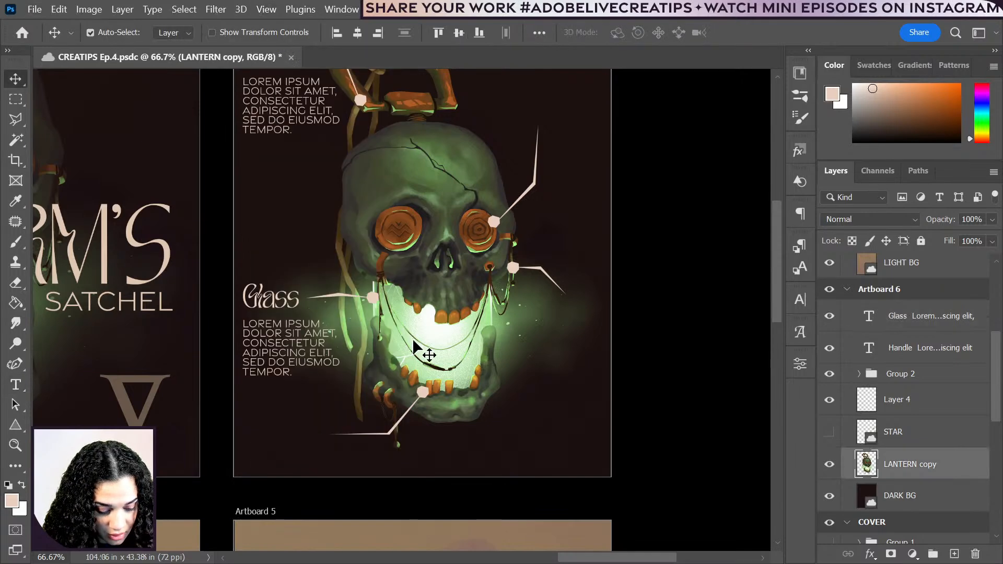
{"action": "left_click_drag", "start_coordinate": [291, 376], "coordinate": [249, 444]}
{"action": "key", "text": "t"}
{"action": "key", "text": "BackSpace"}
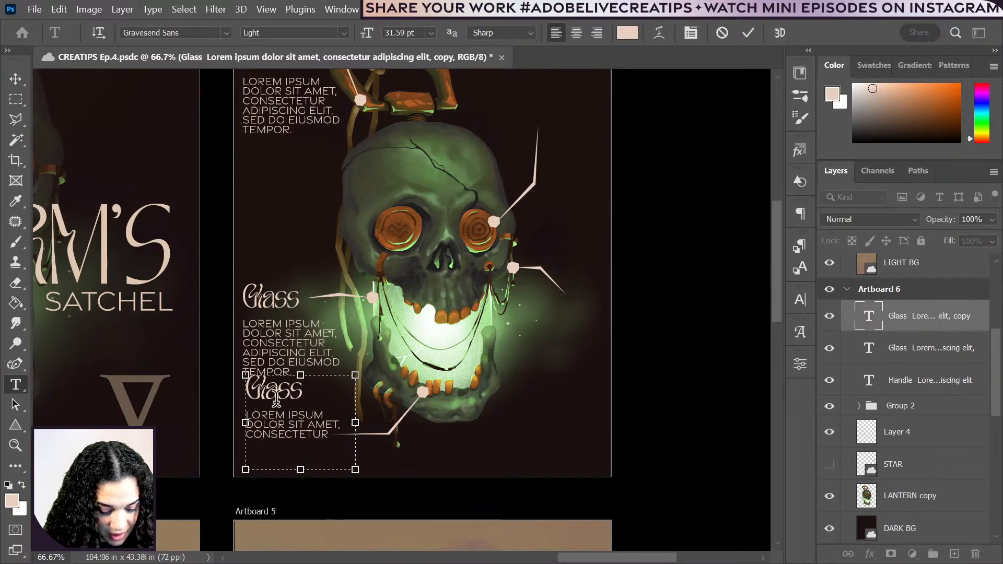
- Retitle the lower caption "Teefs" in a shortened text box and place it below the Glass caption, clear of its text
{"action": "left_click", "coordinate": [288, 388]}
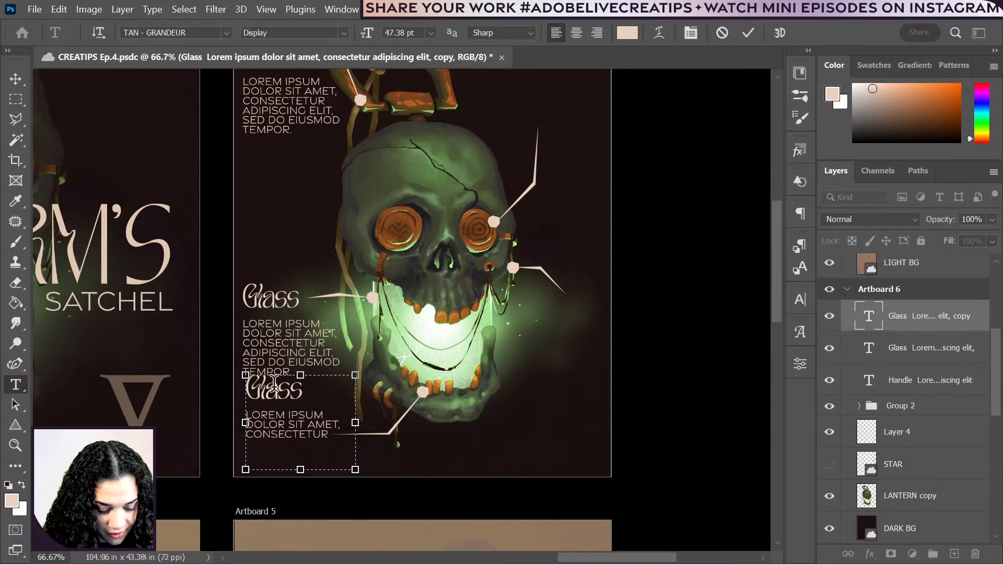
{"action": "double_click", "coordinate": [273, 383]}
{"action": "type", "text": "leels"}
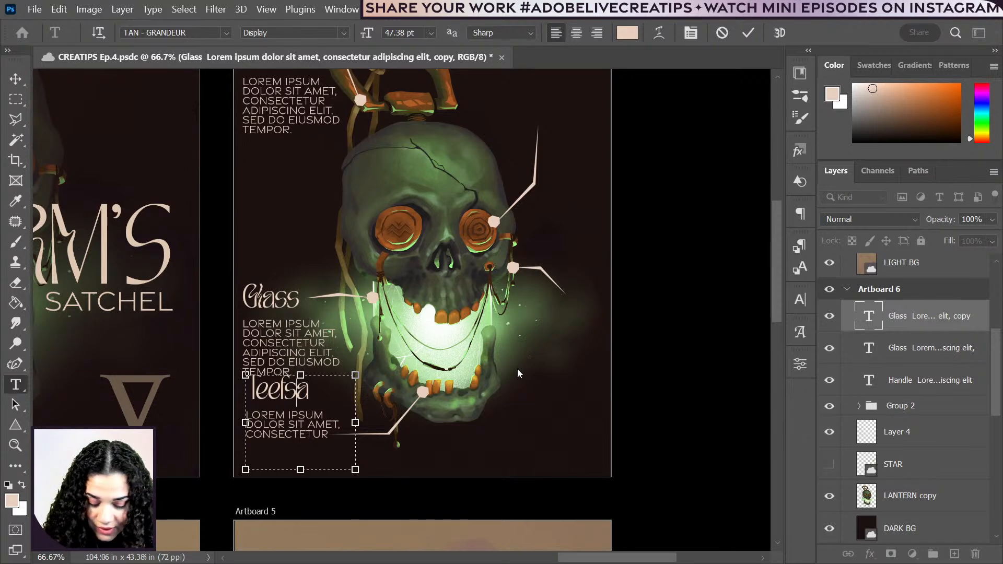
{"action": "left_click_drag", "start_coordinate": [300, 469], "coordinate": [301, 439]}
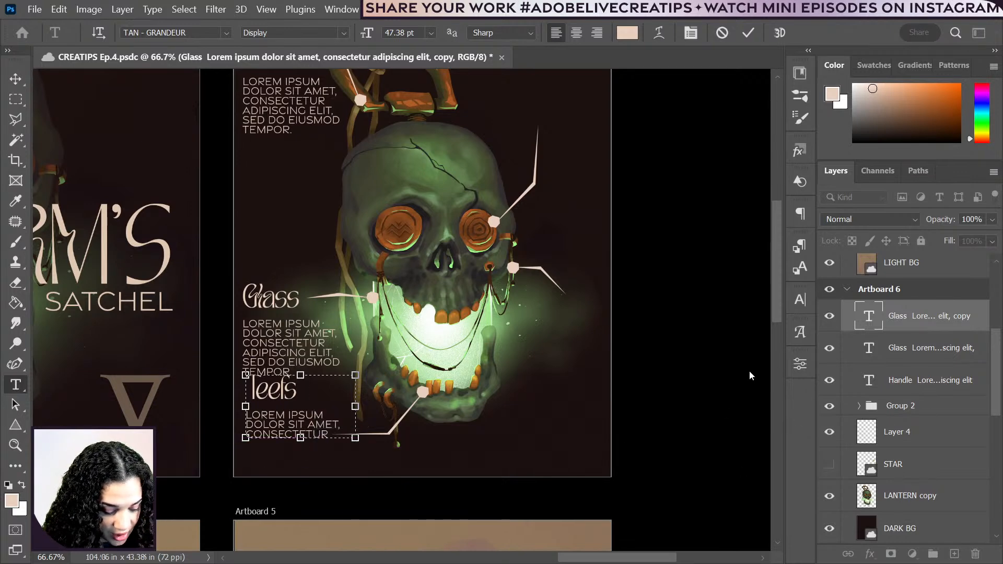
{"action": "left_click", "coordinate": [911, 329]}
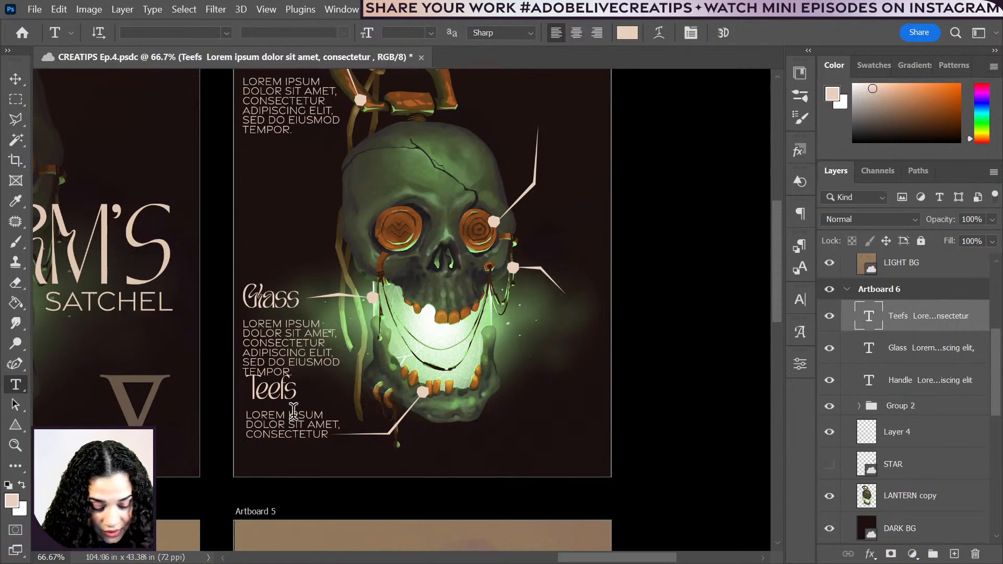
{"action": "key", "text": "v"}
{"action": "left_click_drag", "start_coordinate": [294, 431], "coordinate": [288, 453]}
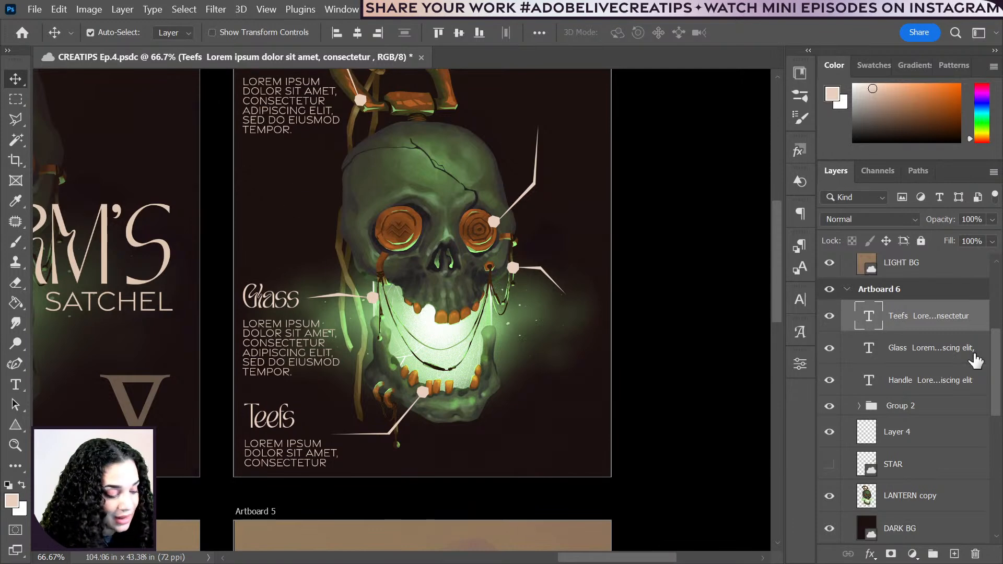
- Duplicate the Glass caption to below the hanging trinkets' leader line and right-align all of the copy's text
{"action": "left_click_drag", "start_coordinate": [365, 283], "coordinate": [296, 274]}
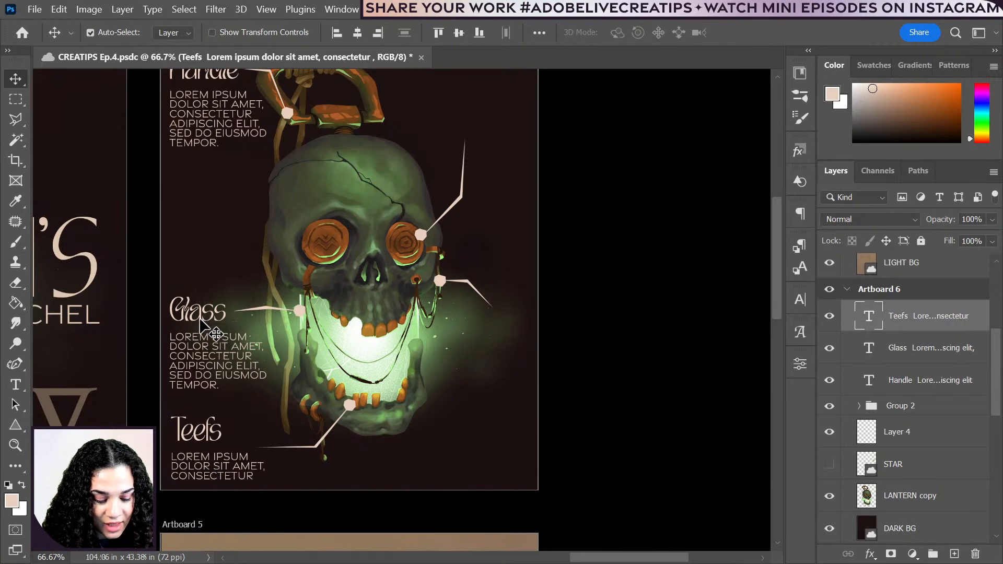
{"action": "left_click_drag", "start_coordinate": [178, 323], "coordinate": [452, 340]}
{"action": "double_click", "coordinate": [469, 360]}
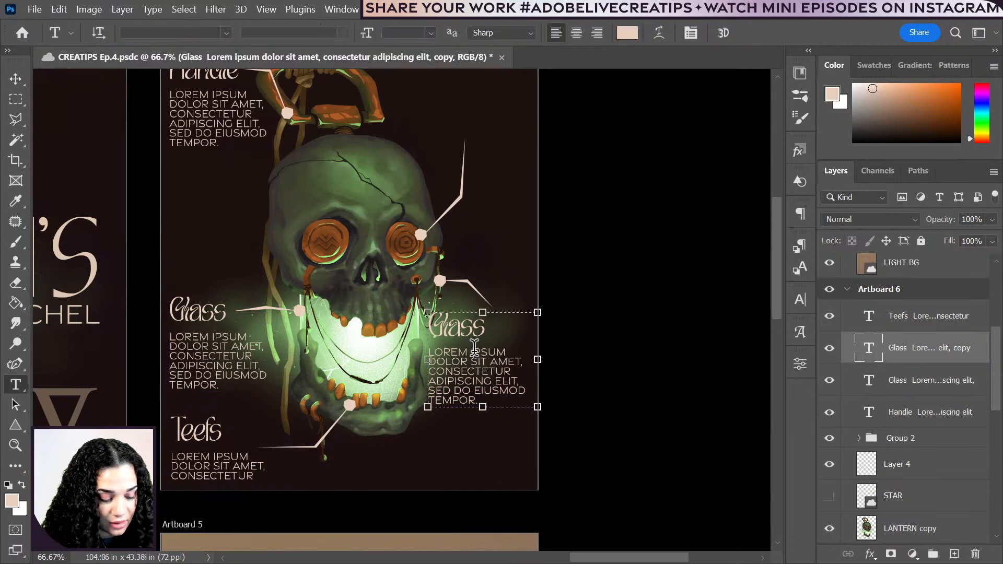
{"action": "double_click", "coordinate": [475, 371]}
{"action": "triple_click", "coordinate": [476, 370]}
{"action": "left_click", "coordinate": [476, 367]}
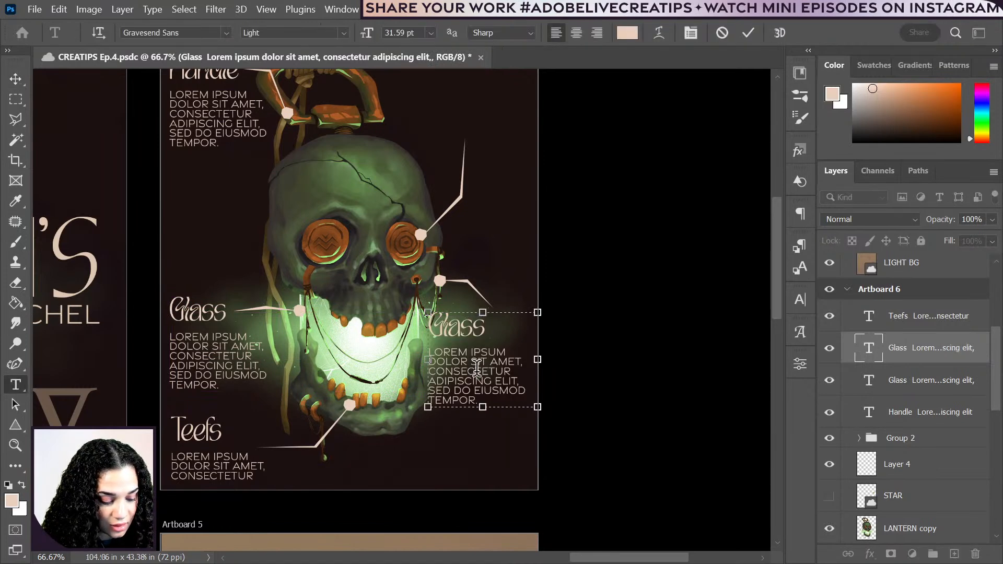
{"action": "triple_click", "coordinate": [476, 365]}
{"action": "key", "text": "ctrl+a"}
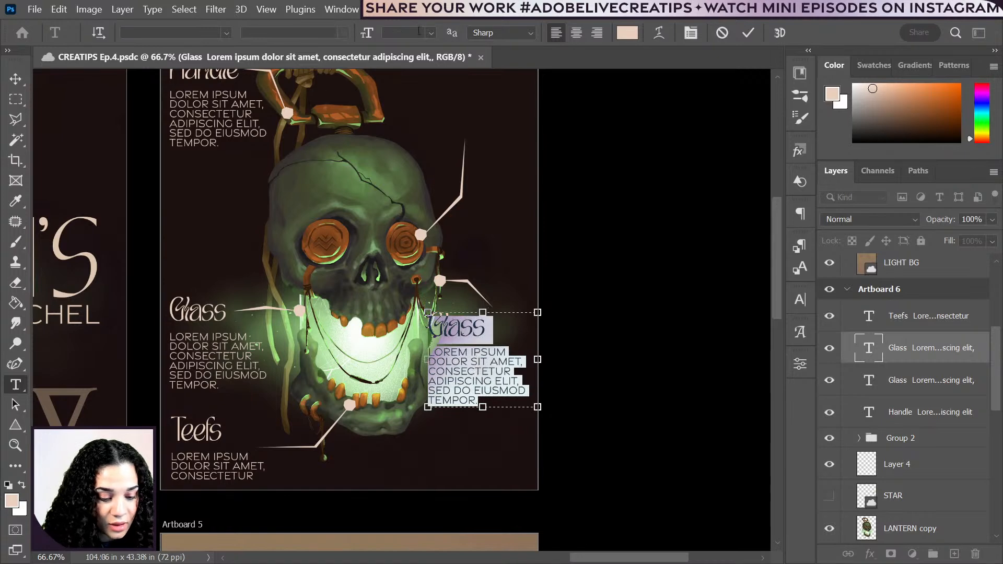
{"action": "left_click", "coordinate": [597, 32]}
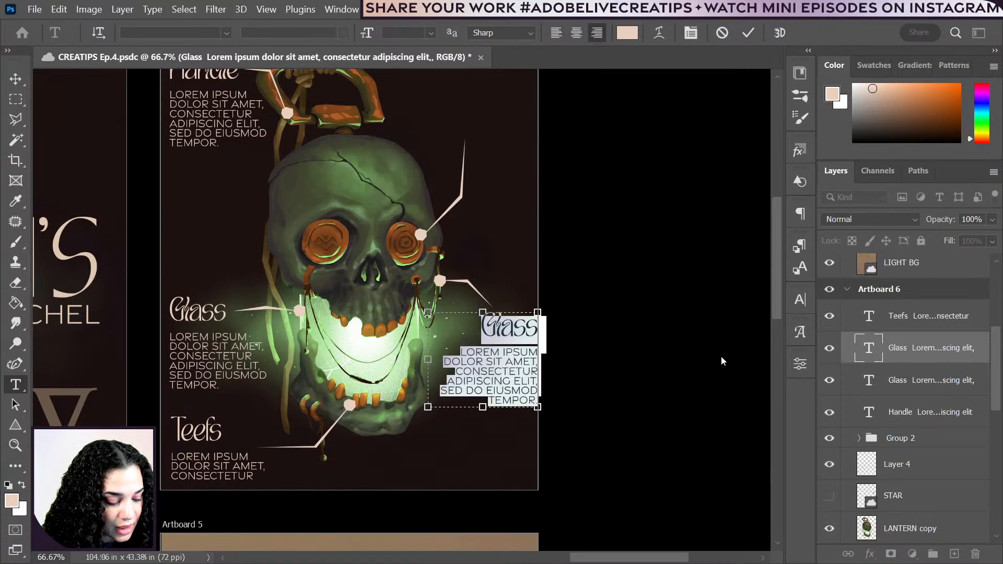
{"action": "left_click", "coordinate": [462, 321]}
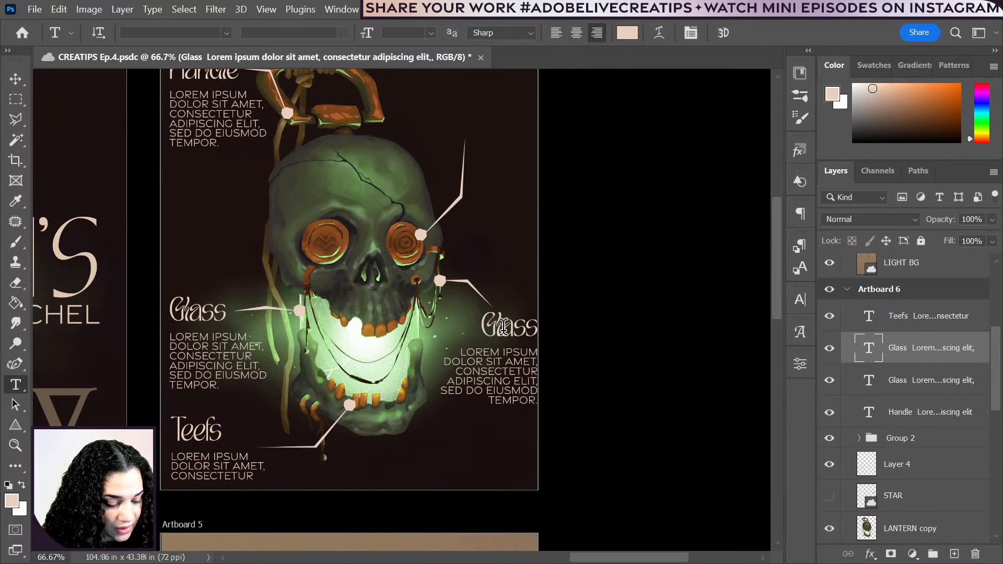
- Change the heading of the right-aligned caption to "Trinkets" and commit it
{"action": "double_click", "coordinate": [487, 319]}
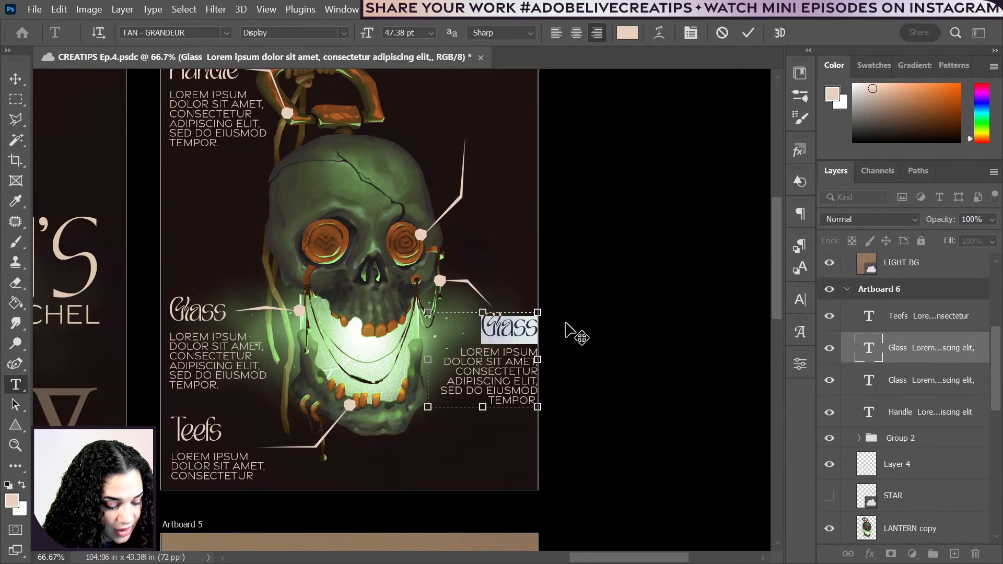
{"action": "key", "text": "BackSpace"}
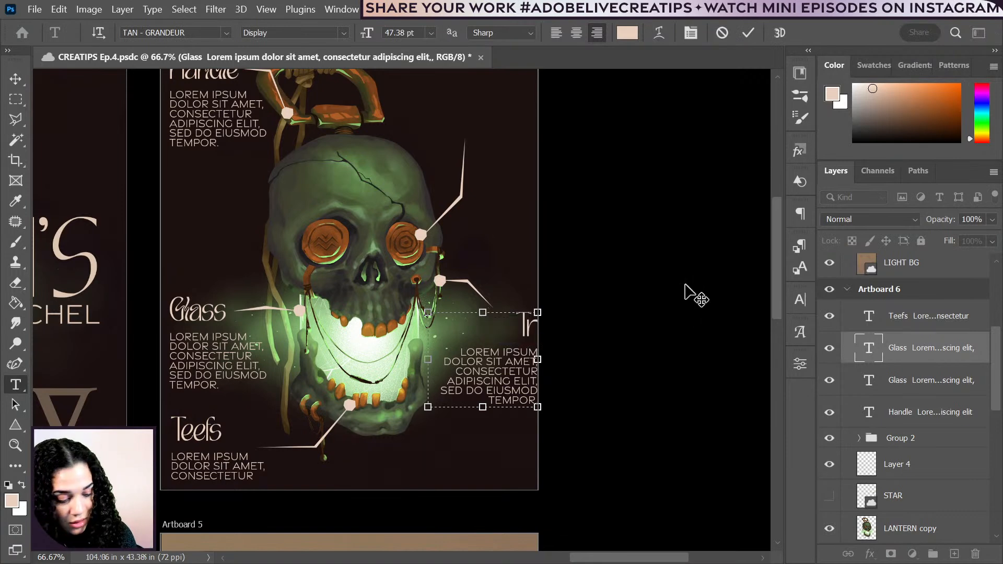
{"action": "type", "text": "Trinket"}
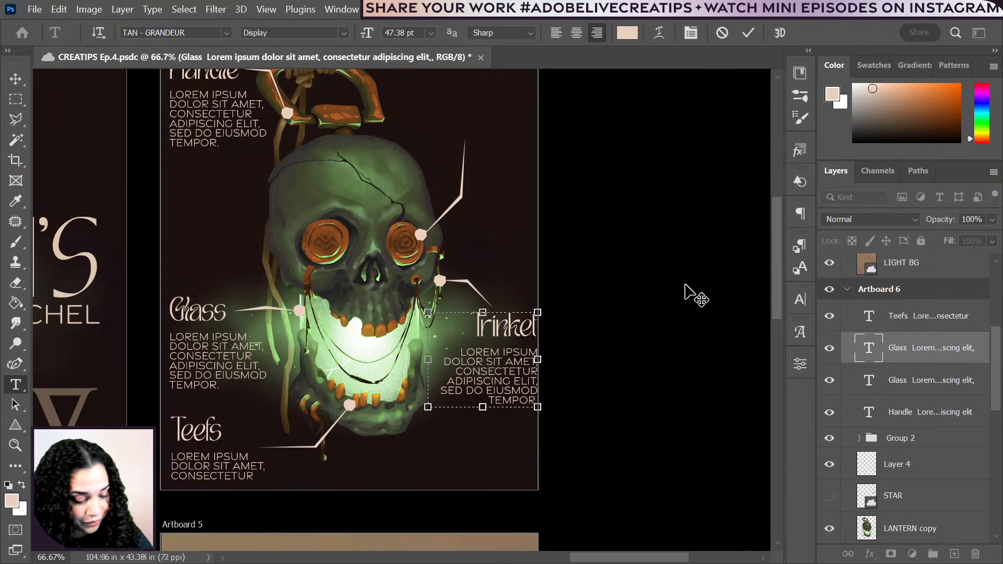
{"action": "type", "text": "s"}
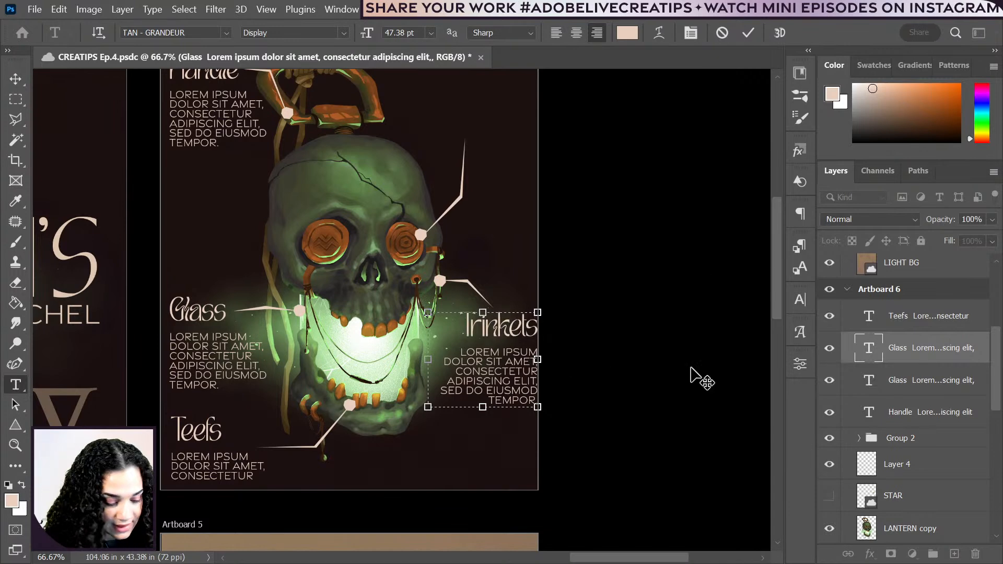
{"action": "key", "text": "ctrl+Return"}
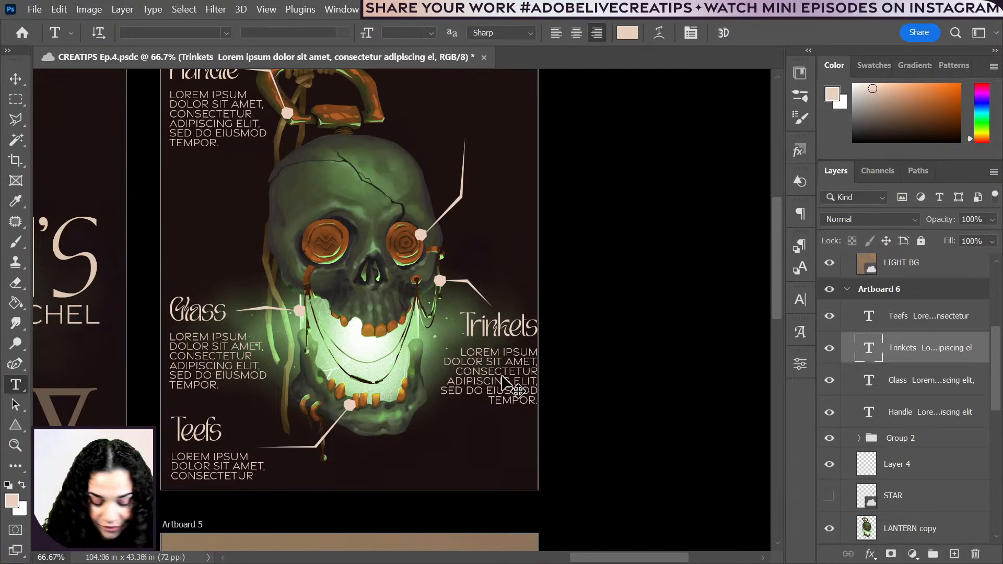
- Nudge the Trinkets caption inward from the artboard's outer edge to leave a small margin, and commit the transform
{"action": "left_click_drag", "start_coordinate": [518, 391], "coordinate": [506, 384]}
{"action": "key", "text": "Left"}
{"action": "key", "text": "Left"}
{"action": "key", "text": "Left"}
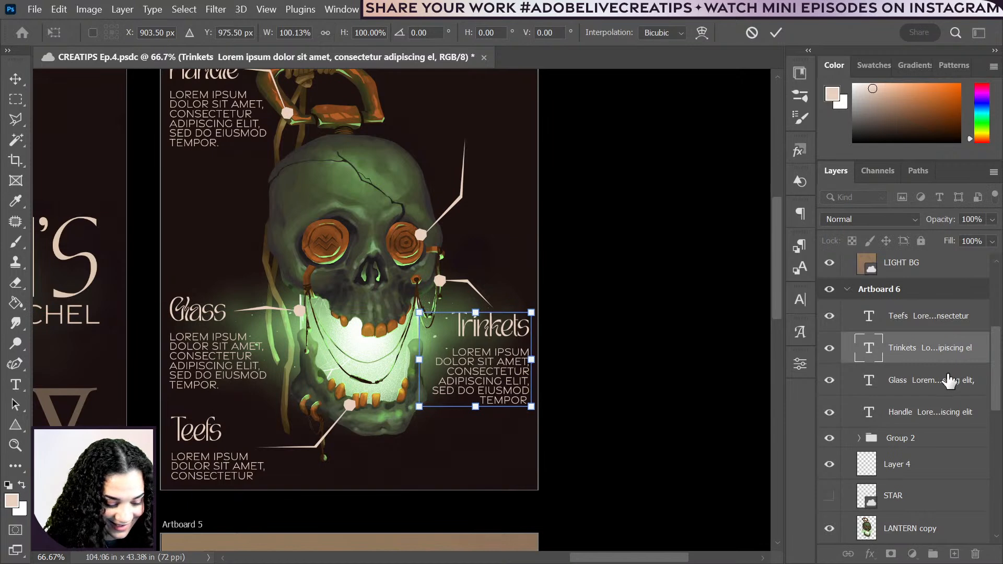
{"action": "key", "text": "Return"}
- Duplicate the Trinkets caption straight up to sit above the eye's leader line
{"action": "left_click_drag", "start_coordinate": [481, 286], "coordinate": [509, 340]}
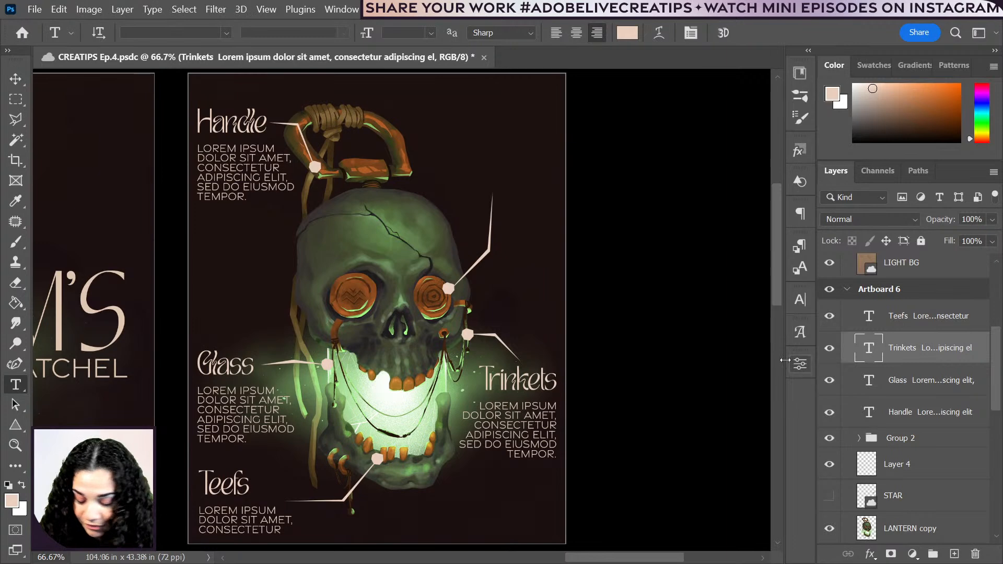
{"action": "key", "text": "v"}
{"action": "left_click_drag", "start_coordinate": [530, 384], "coordinate": [530, 122]}
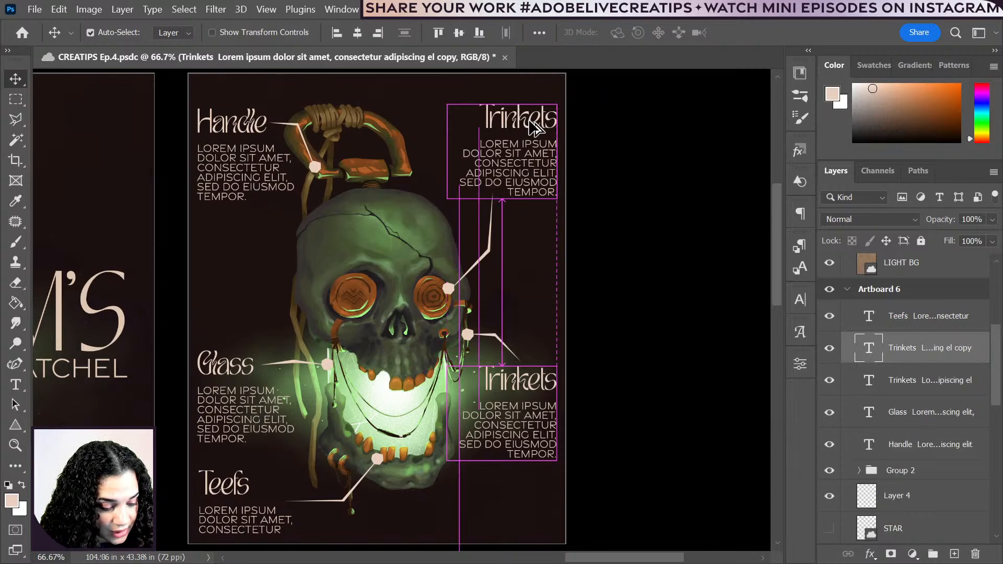
- Change the upper caption copy's heading to "Coins" and commit the text
{"action": "key", "text": "t"}
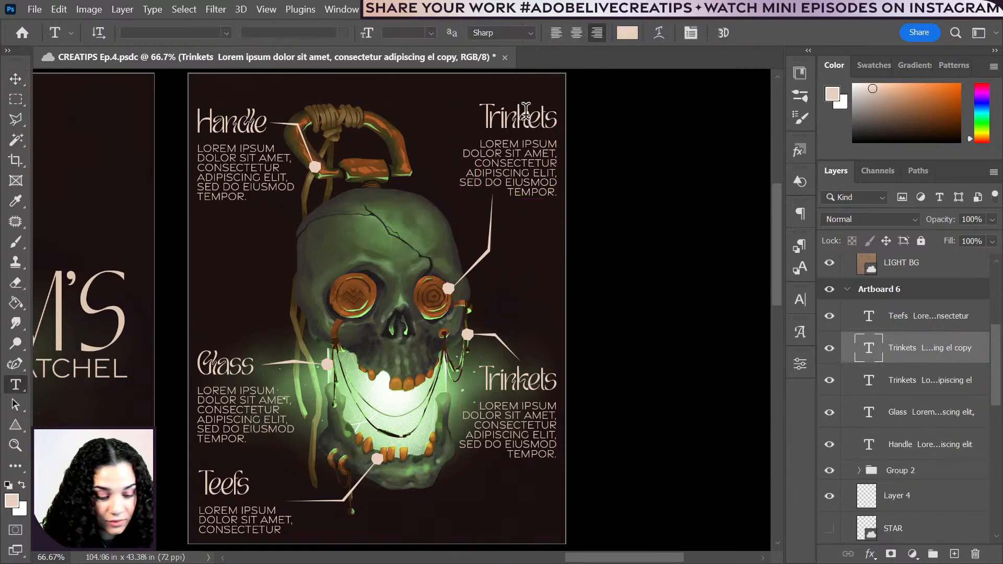
{"action": "left_click", "coordinate": [526, 110]}
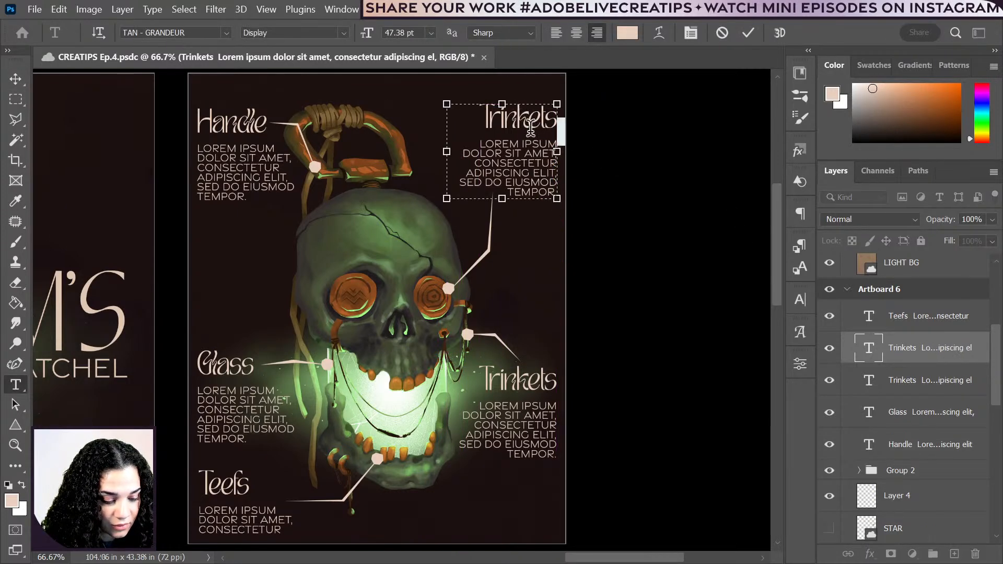
{"action": "left_click", "coordinate": [521, 119]}
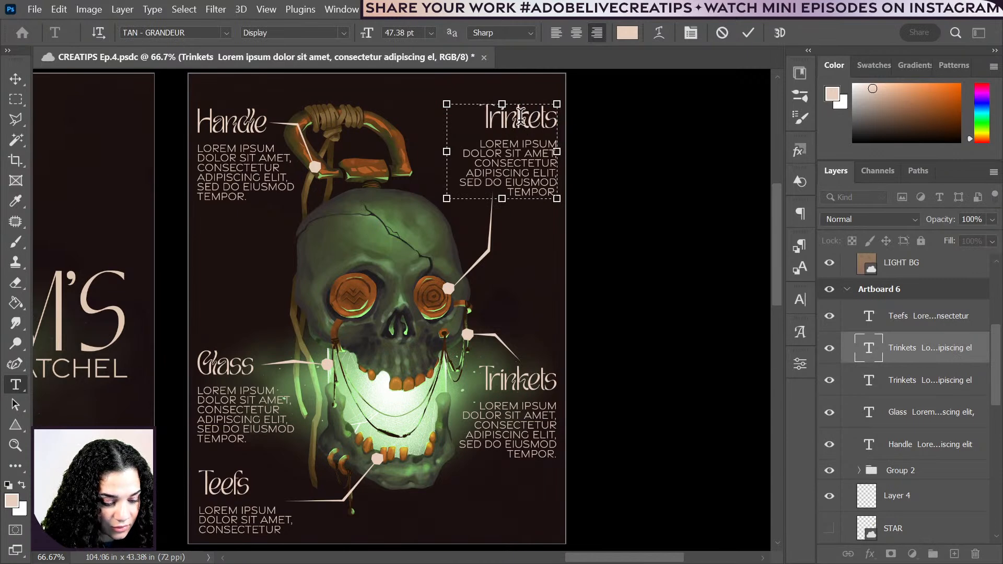
{"action": "double_click", "coordinate": [521, 111]}
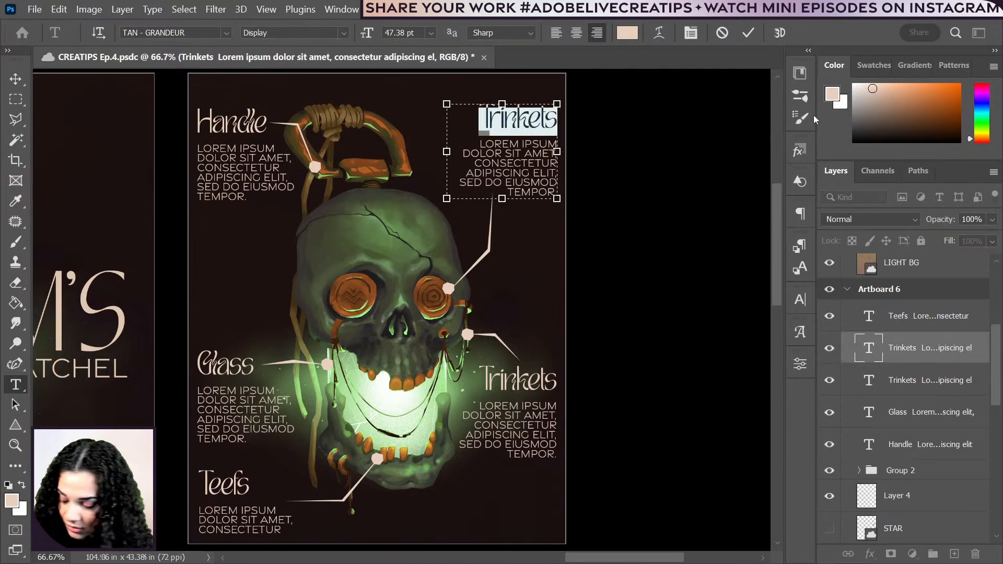
{"action": "type", "text": "C"}
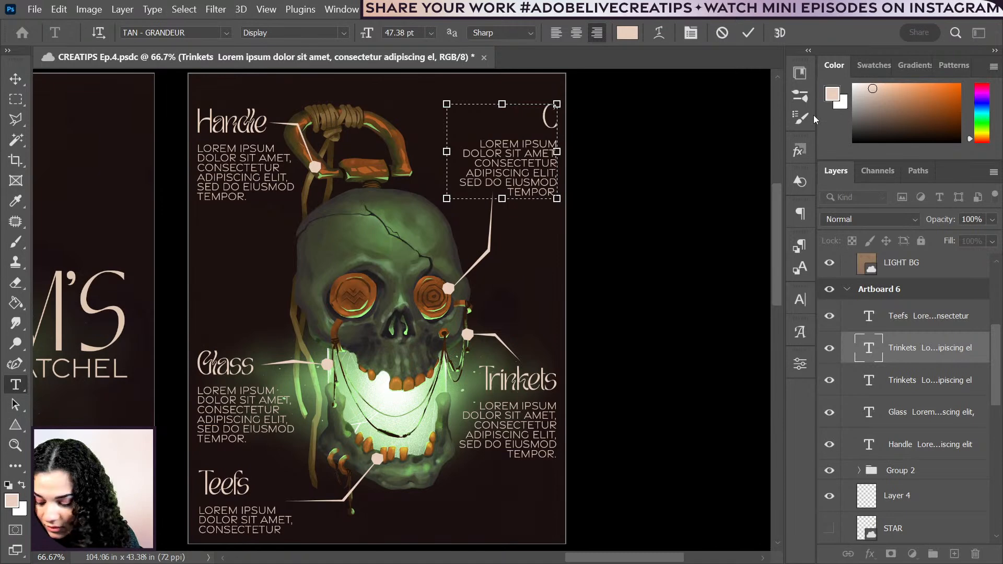
{"action": "type", "text": "oins"}
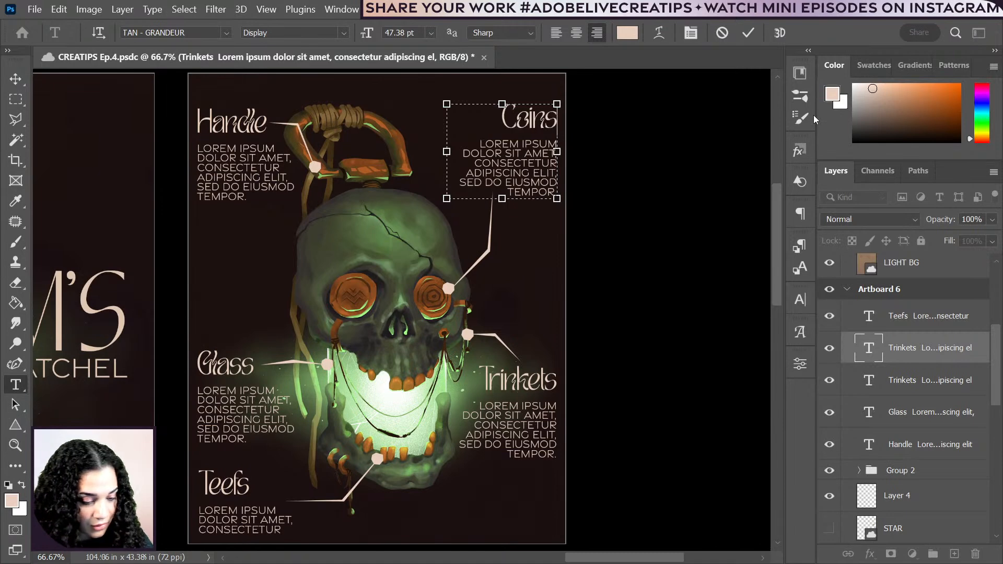
{"action": "left_click", "coordinate": [955, 362]}
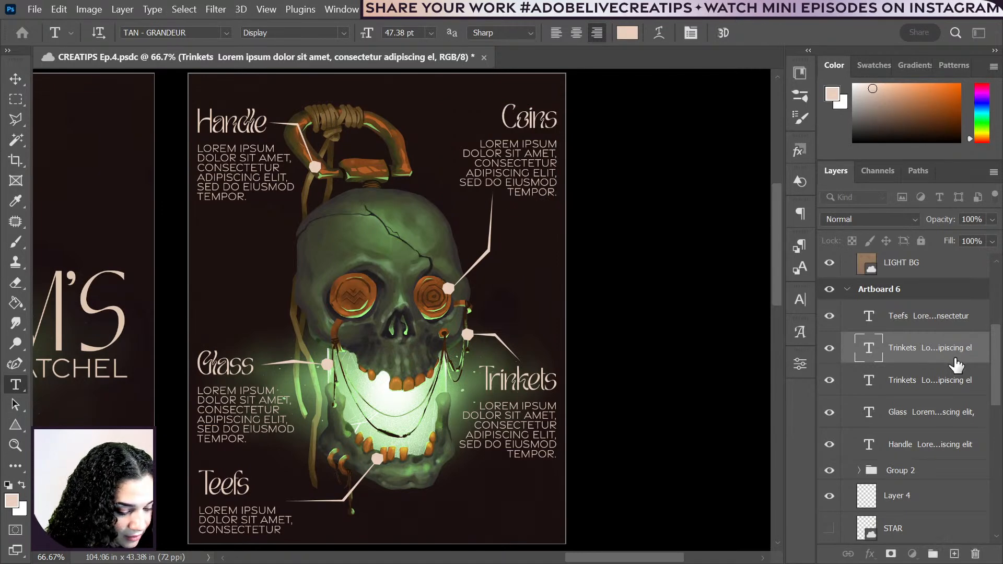
- Examine the annotated lantern page beside the cover at several zoom levels to judge the caption layout
{"action": "key", "text": "ctrl+minus"}
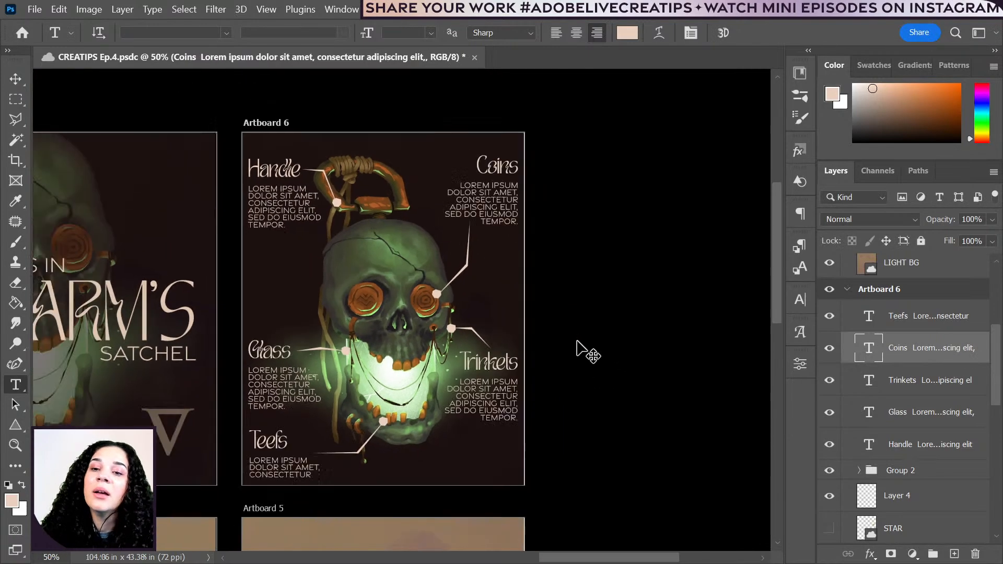
{"action": "key", "text": "ctrl+plus"}
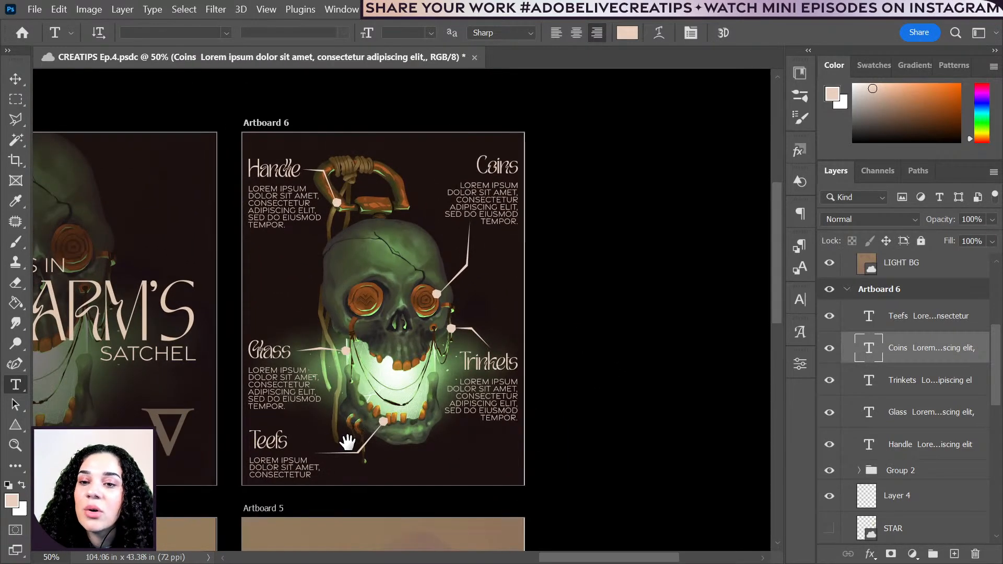
{"action": "left_click_drag", "start_coordinate": [347, 441], "coordinate": [482, 395]}
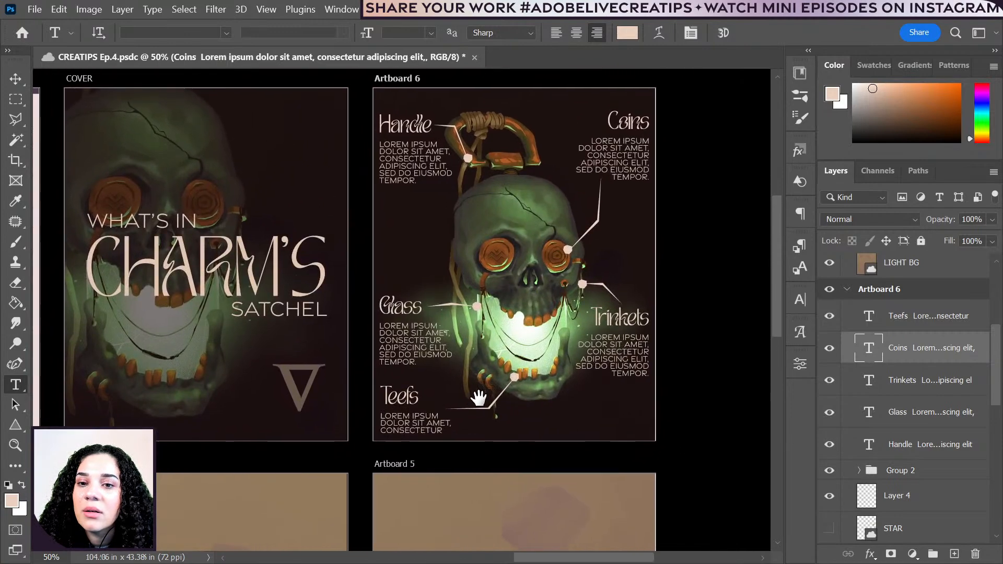
{"action": "key", "text": "ctrl+minus"}
{"action": "key", "text": "ctrl+plus"}
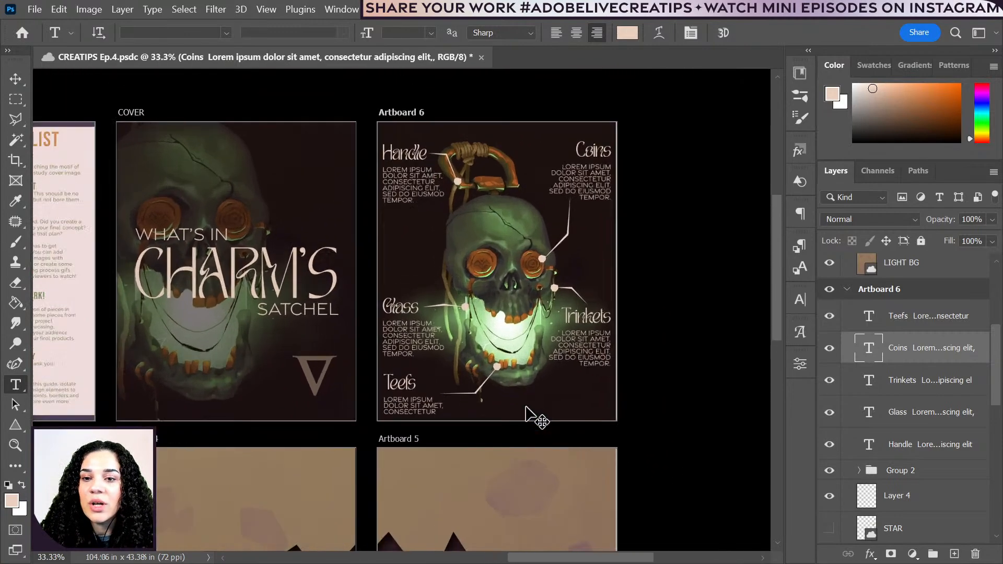
{"action": "key", "text": "ctrl+plus"}
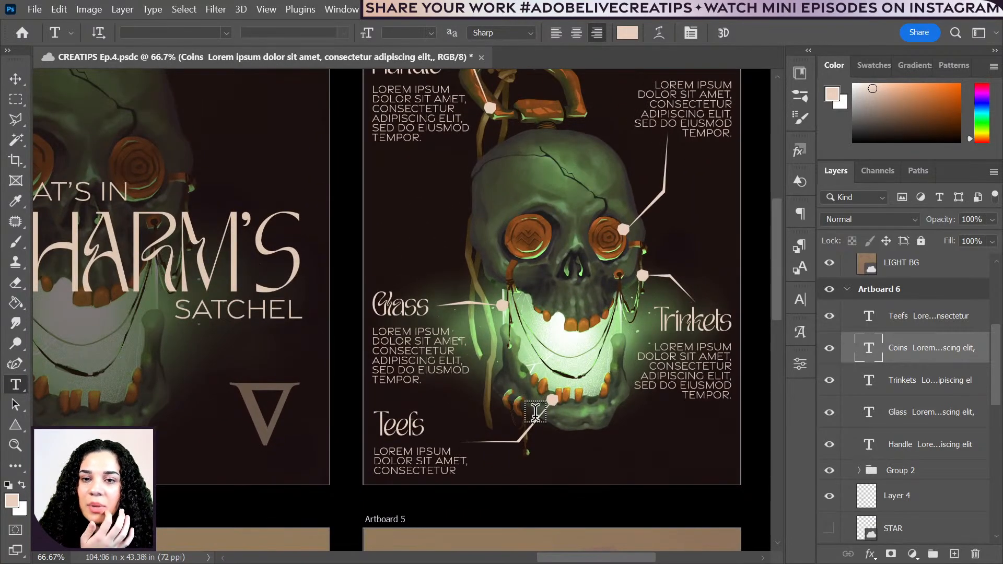
{"action": "key", "text": "ctrl+minus"}
{"action": "key", "text": "ctrl+minus"}
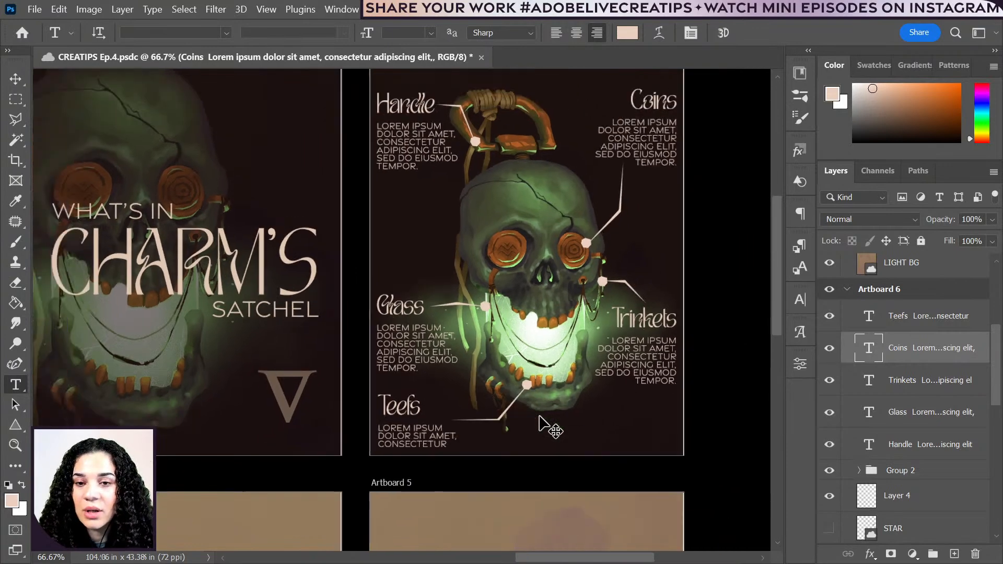
{"action": "key", "text": "ctrl+plus"}
{"action": "key", "text": "ctrl+plus"}
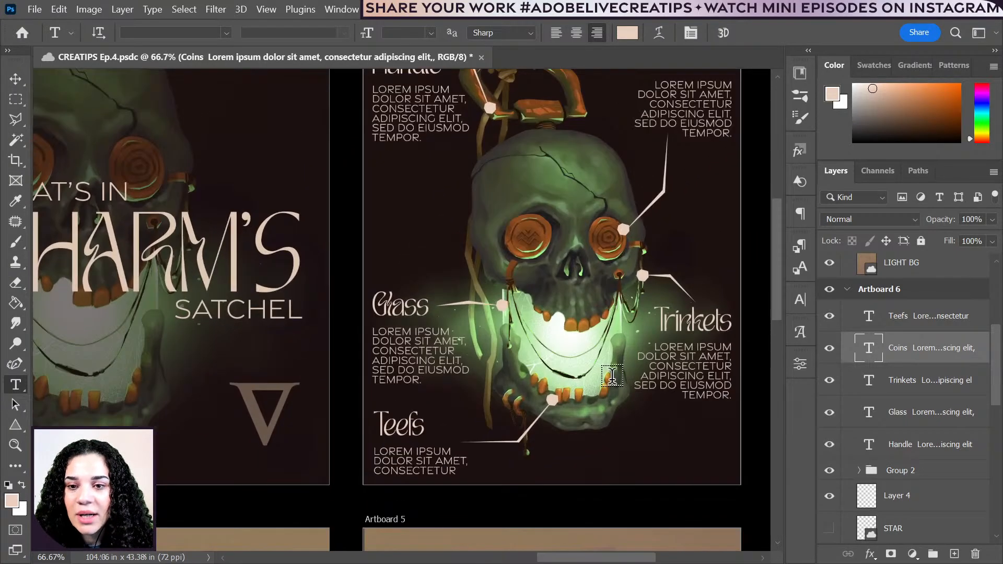
{"action": "key", "text": "ctrl+minus"}
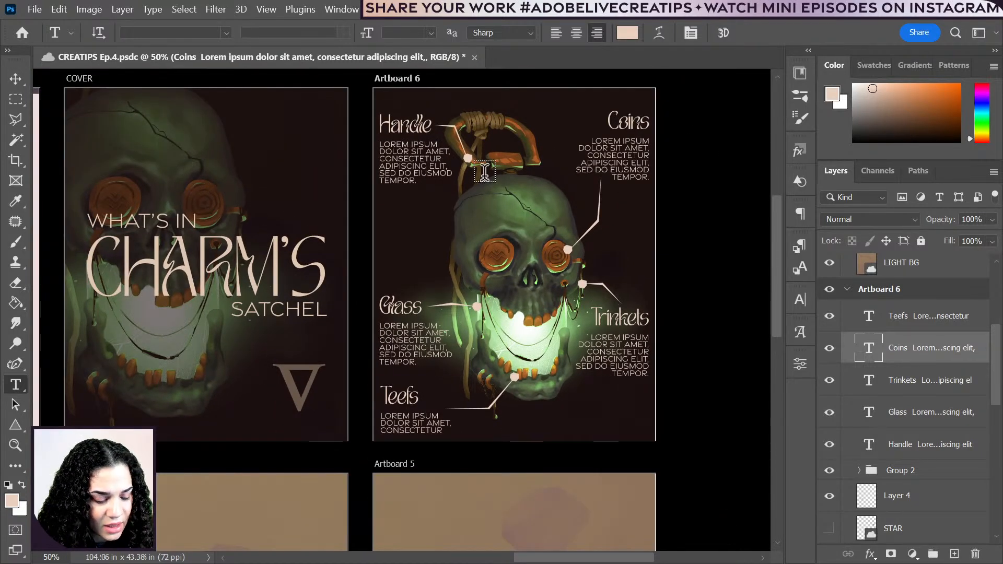
{"action": "key", "text": "ctrl+minus"}
{"action": "key", "text": "ctrl+plus"}
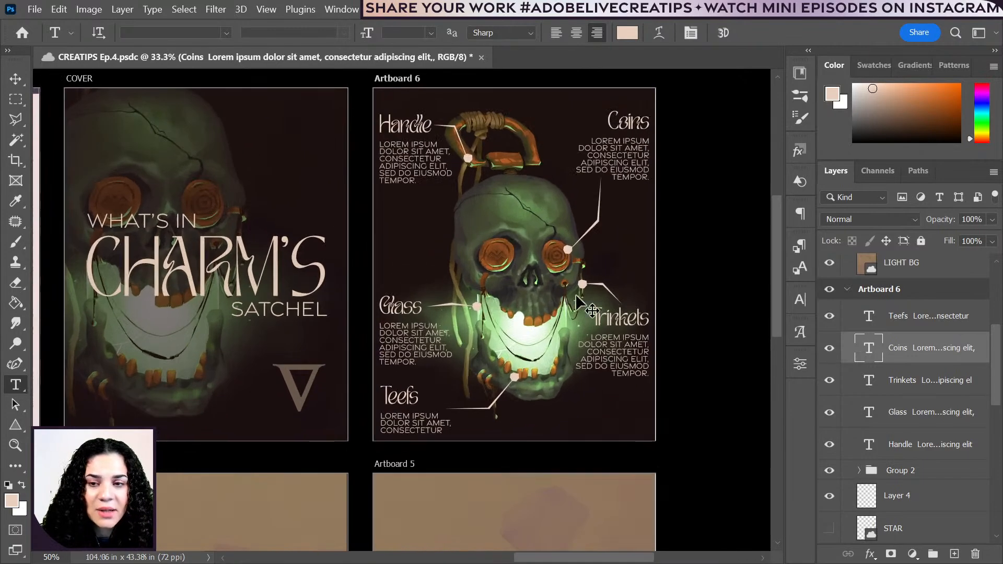
{"action": "left_click_drag", "start_coordinate": [530, 333], "coordinate": [440, 348]}
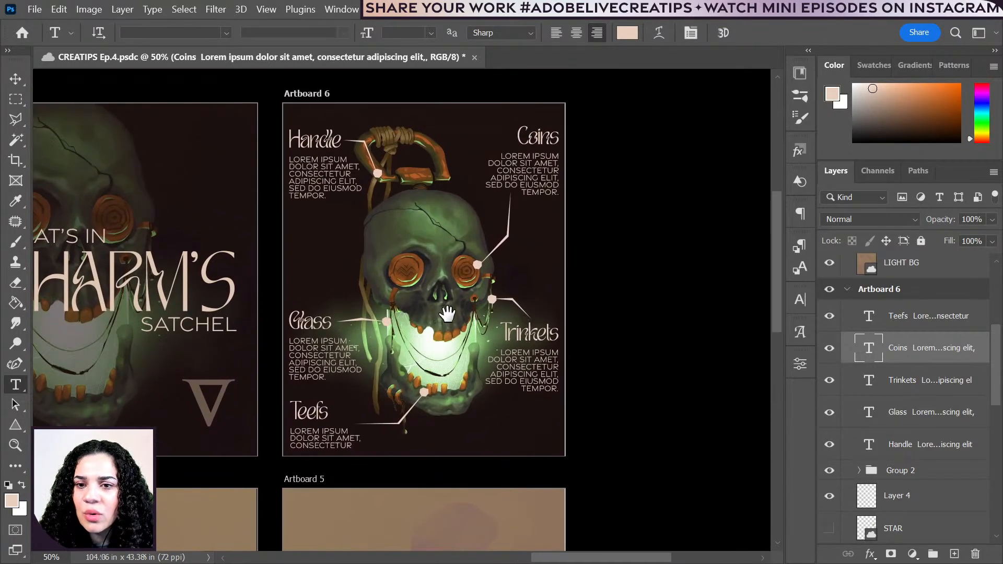
- Duplicate the LANTERN copy layer in Artboard 6 and hide the original beneath it
{"action": "scroll", "coordinate": [877, 468], "scroll_direction": "down", "scroll_amount": 4}
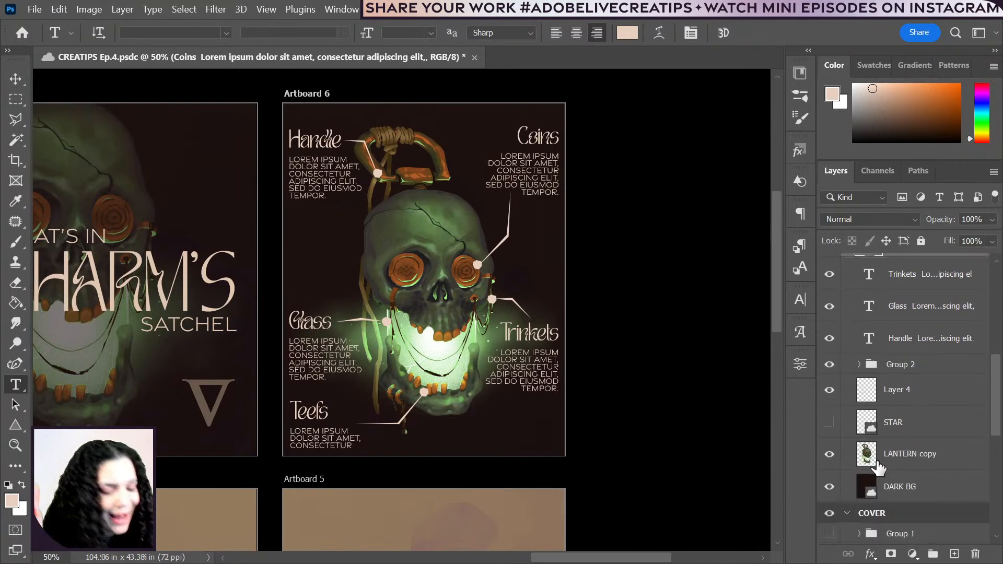
{"action": "scroll", "coordinate": [880, 462], "scroll_direction": "down", "scroll_amount": 3}
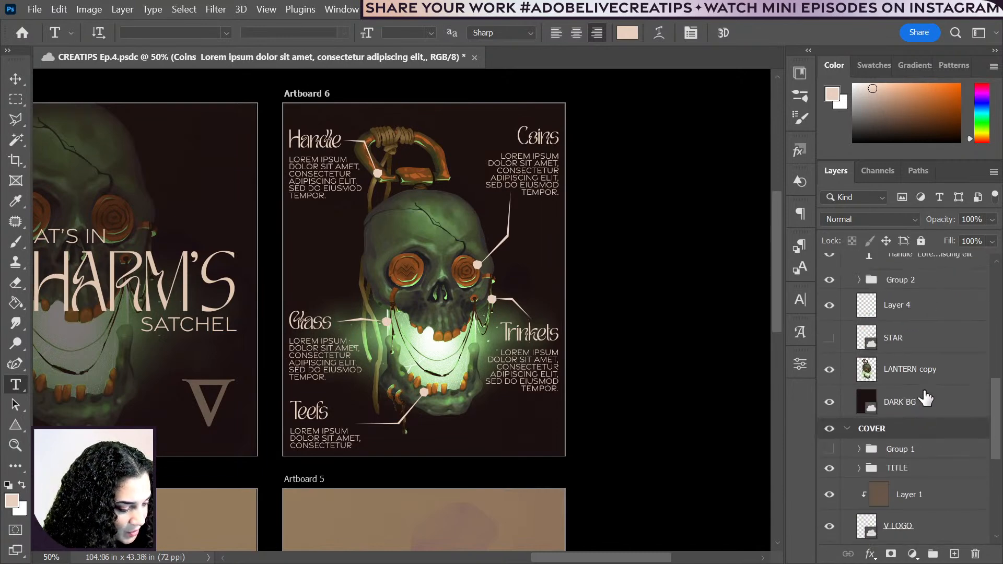
{"action": "left_click", "coordinate": [935, 373]}
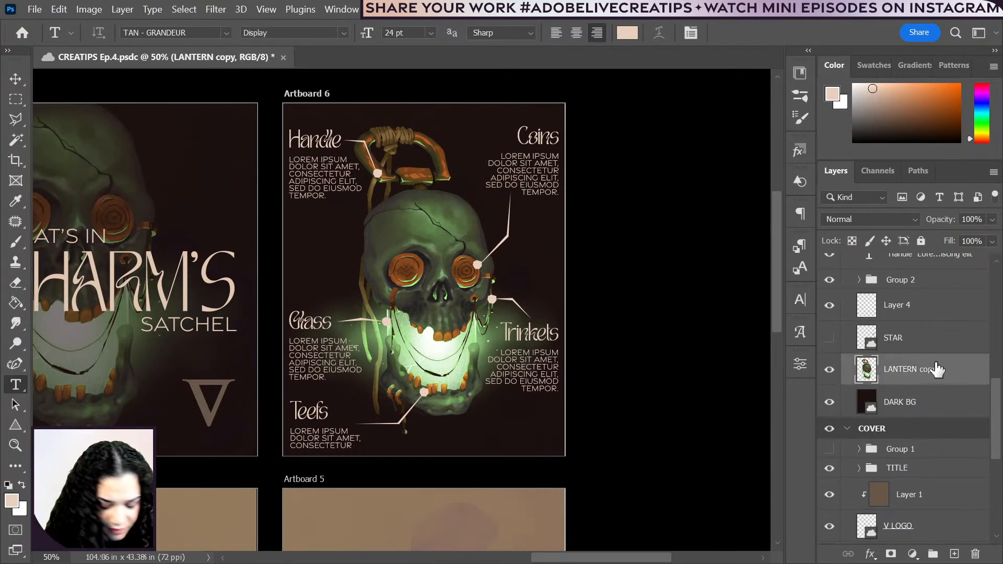
{"action": "key", "text": "ctrl+j"}
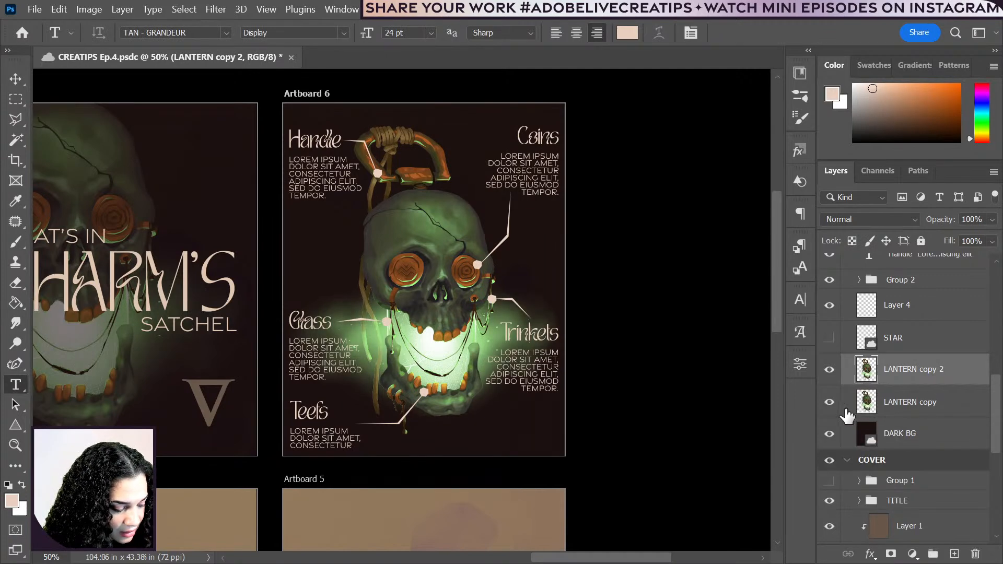
{"action": "left_click", "coordinate": [829, 401]}
- Group Artboard 6's layers from the Teefs caption through STAR and hide the group
{"action": "scroll", "coordinate": [923, 356], "scroll_direction": "up", "scroll_amount": 2}
{"action": "scroll", "coordinate": [923, 356], "scroll_direction": "up", "scroll_amount": 1}
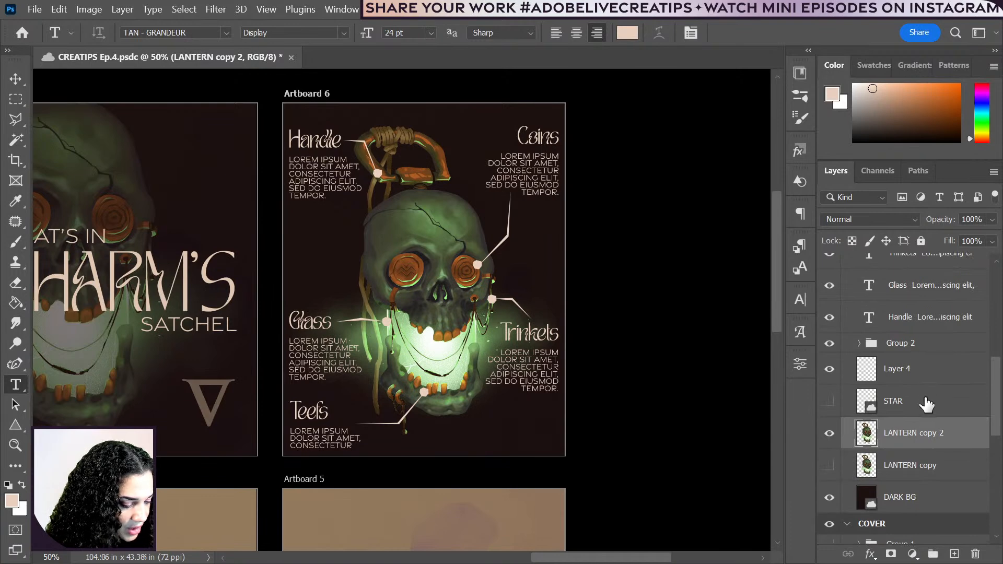
{"action": "left_click", "coordinate": [924, 406]}
{"action": "scroll", "coordinate": [924, 406], "scroll_direction": "up", "scroll_amount": 5}
{"action": "left_click", "coordinate": [924, 389], "text": "shift"}
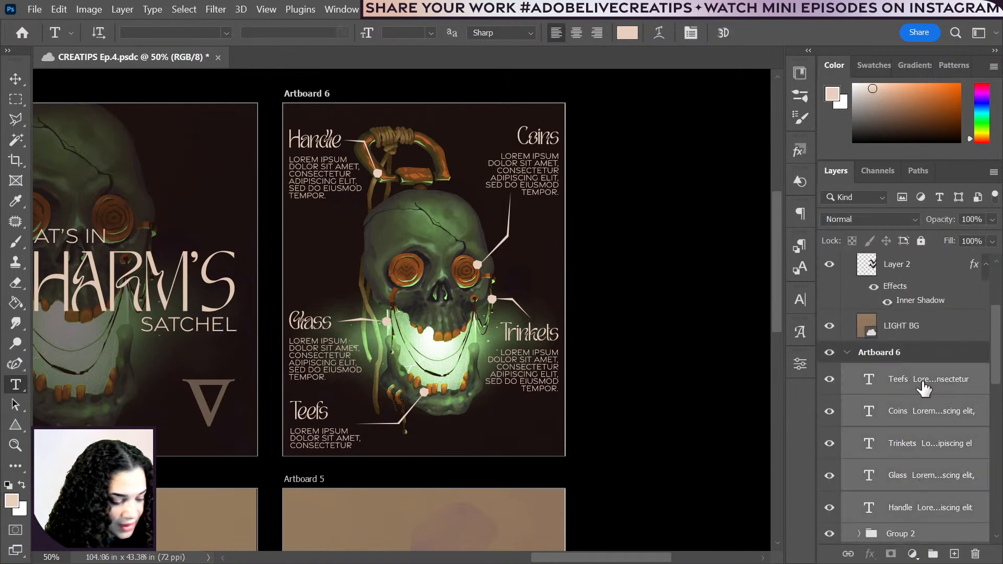
{"action": "key", "text": "ctrl+g"}
{"action": "left_click", "coordinate": [829, 373]}
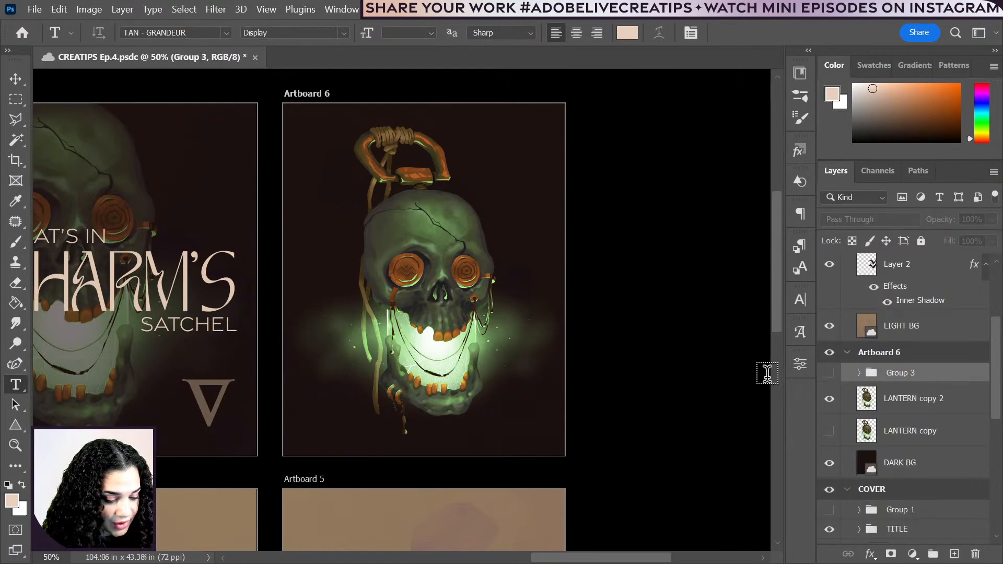
- Add a layer mask to the LANTERN copy 2 layer
{"action": "key", "text": "ctrl+plus"}
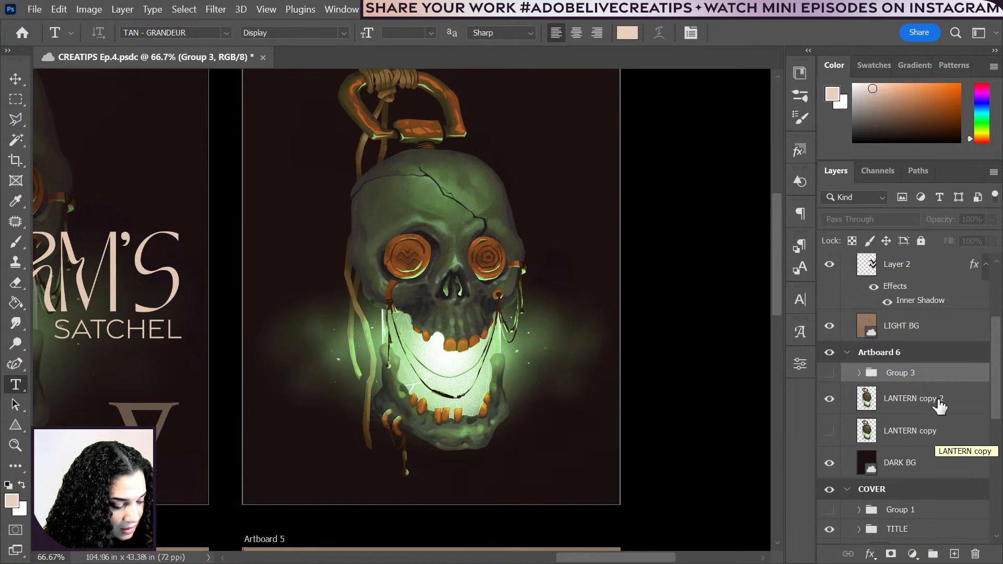
{"action": "left_click", "coordinate": [935, 403]}
{"action": "left_click", "coordinate": [891, 555]}
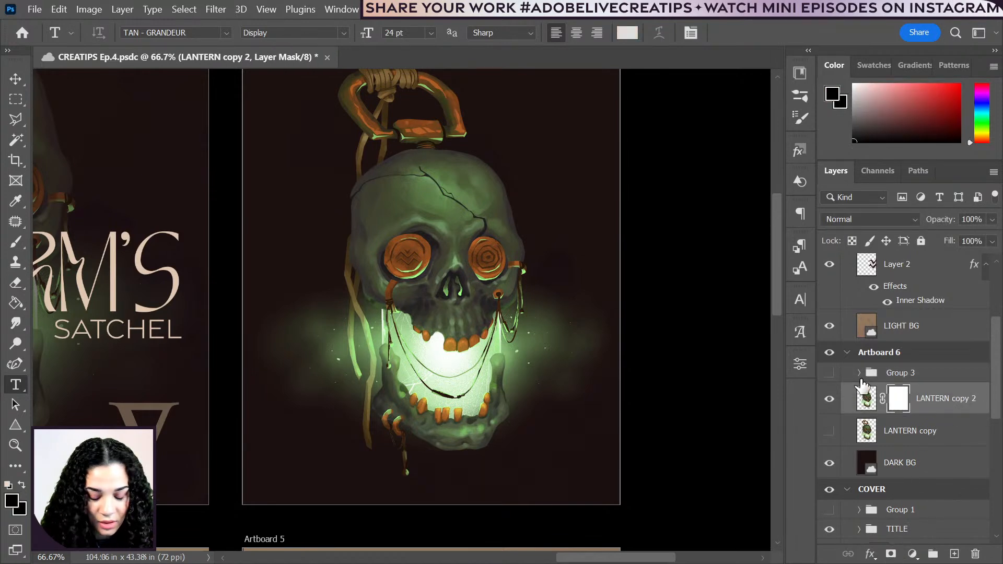
- Paint black on the lantern's mask with a brush enlarged to 100 to hide the outer green glow beyond the hanging trinkets
{"action": "scroll", "coordinate": [477, 314], "scroll_direction": "up", "scroll_amount": 3}
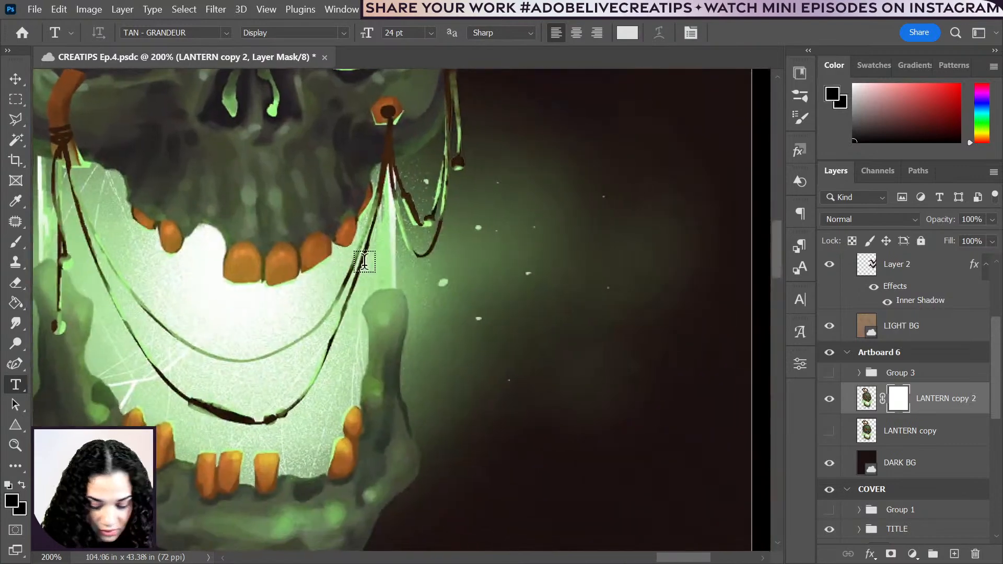
{"action": "scroll", "coordinate": [372, 276], "scroll_direction": "down", "scroll_amount": 3}
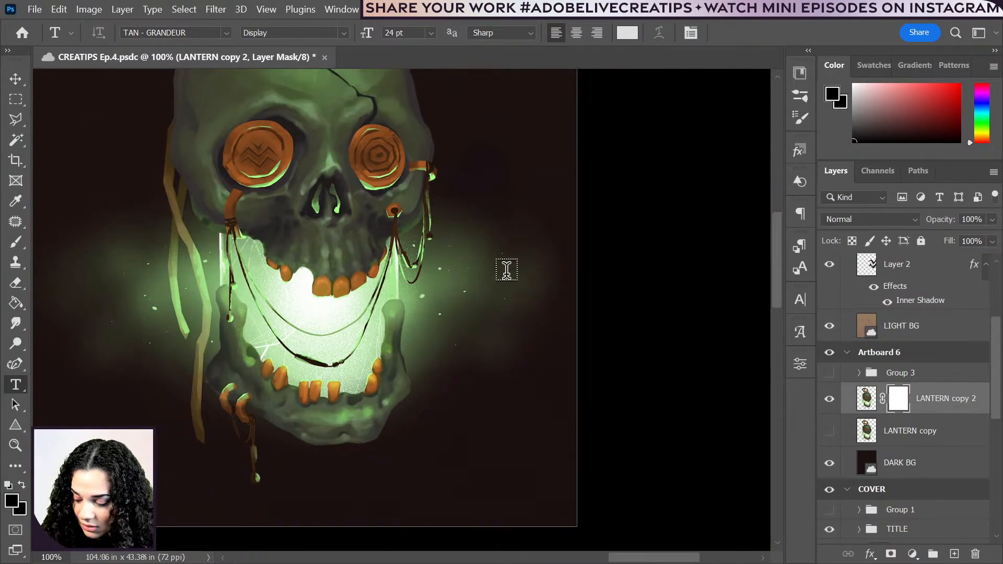
{"action": "key", "text": "b"}
{"action": "mouse_move", "coordinate": [486, 235]}
{"action": "left_mouse_down"}
{"action": "mouse_move", "coordinate": [494, 354]}
{"action": "mouse_move", "coordinate": [535, 339]}
{"action": "left_mouse_up"}
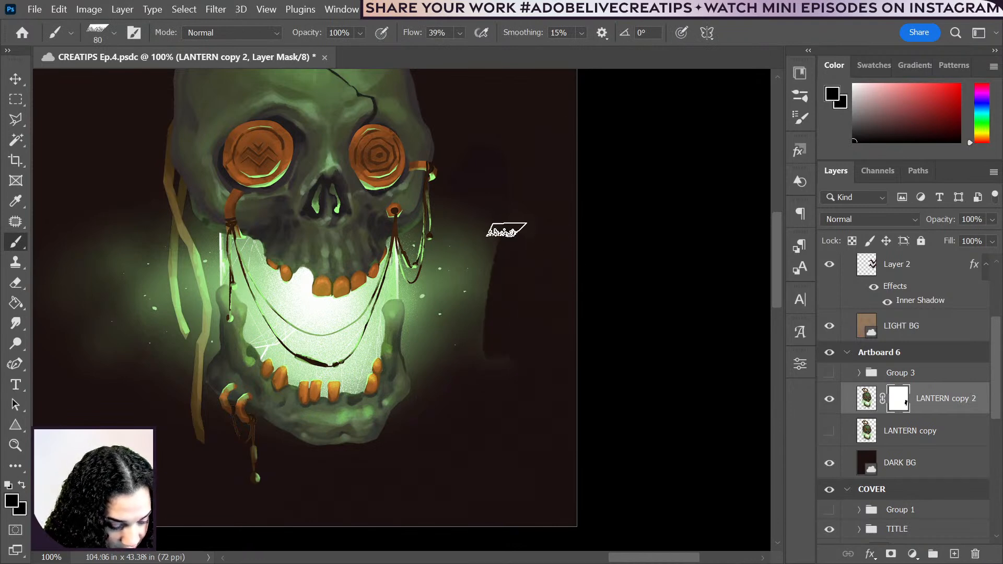
{"action": "left_click_drag", "start_coordinate": [491, 222], "coordinate": [488, 358]}
{"action": "key", "text": "bracketright"}
{"action": "key", "text": "bracketright"}
{"action": "key", "text": "bracketright"}
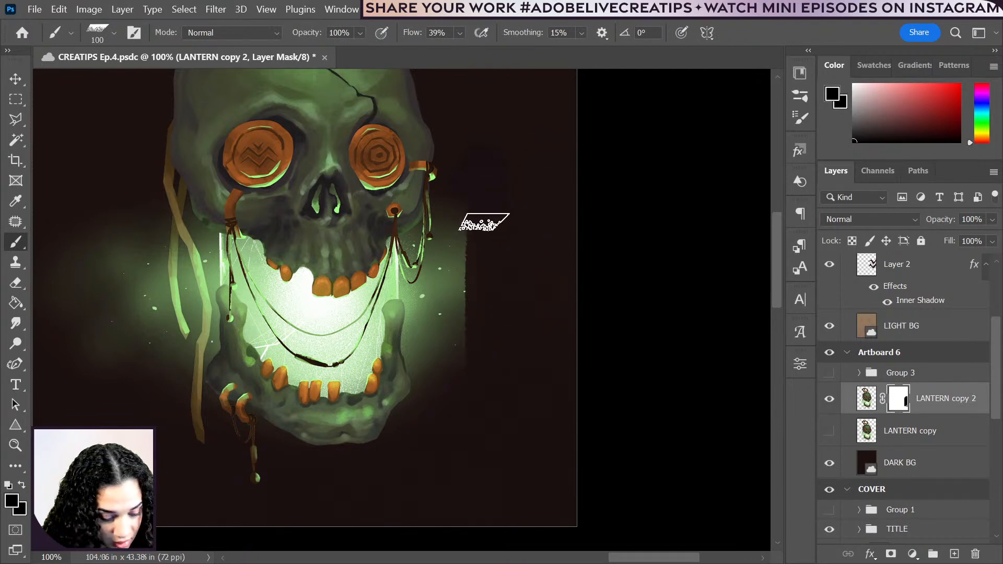
- Reduce the brush to 35 and paint black on the lantern's mask to hide the glow close to the trinkets and jaw
{"action": "key", "text": "bracketleft"}
{"action": "key", "text": "bracketleft"}
{"action": "key", "text": "bracketleft"}
{"action": "key", "text": "bracketleft"}
{"action": "key", "text": "bracketleft"}
{"action": "key", "text": "bracketleft"}
{"action": "key", "text": "bracketleft"}
{"action": "key", "text": "bracketleft"}
{"action": "key", "text": "bracketleft"}
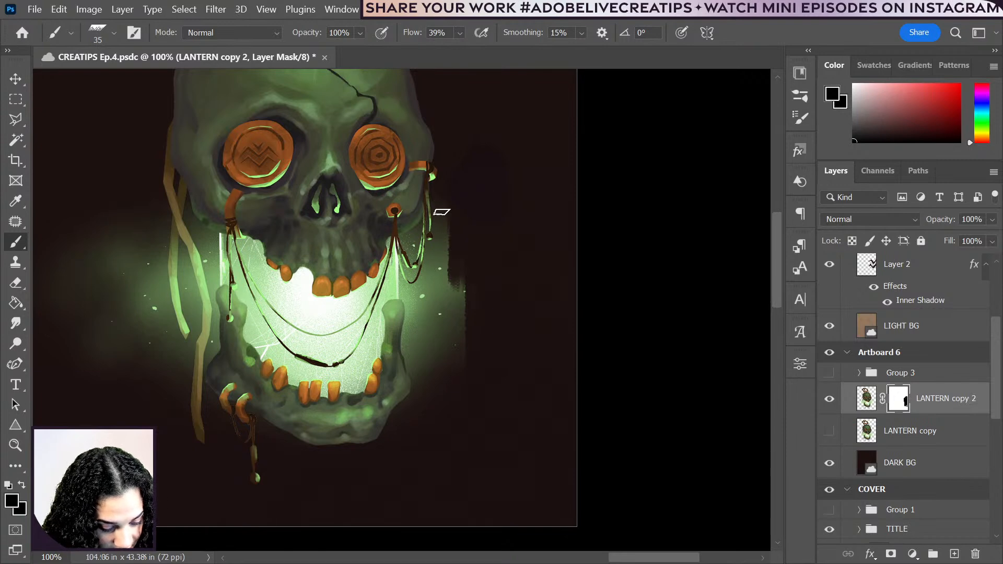
{"action": "mouse_move", "coordinate": [442, 230]}
{"action": "left_mouse_down"}
{"action": "mouse_move", "coordinate": [436, 190]}
{"action": "mouse_move", "coordinate": [434, 329]}
{"action": "mouse_move", "coordinate": [454, 403]}
{"action": "mouse_move", "coordinate": [467, 245]}
{"action": "mouse_move", "coordinate": [457, 354]}
{"action": "left_mouse_up"}
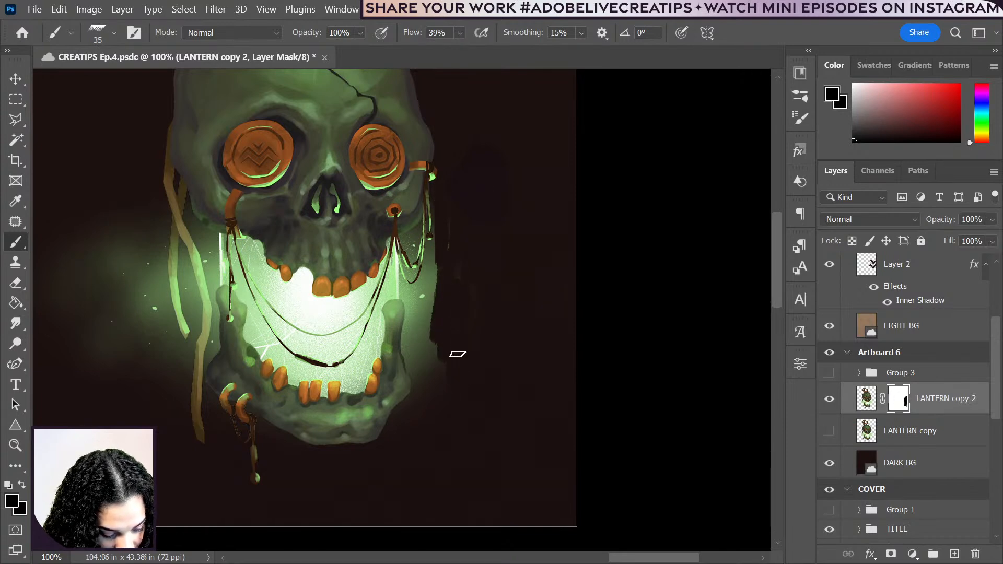
{"action": "left_click_drag", "start_coordinate": [433, 246], "coordinate": [423, 387]}
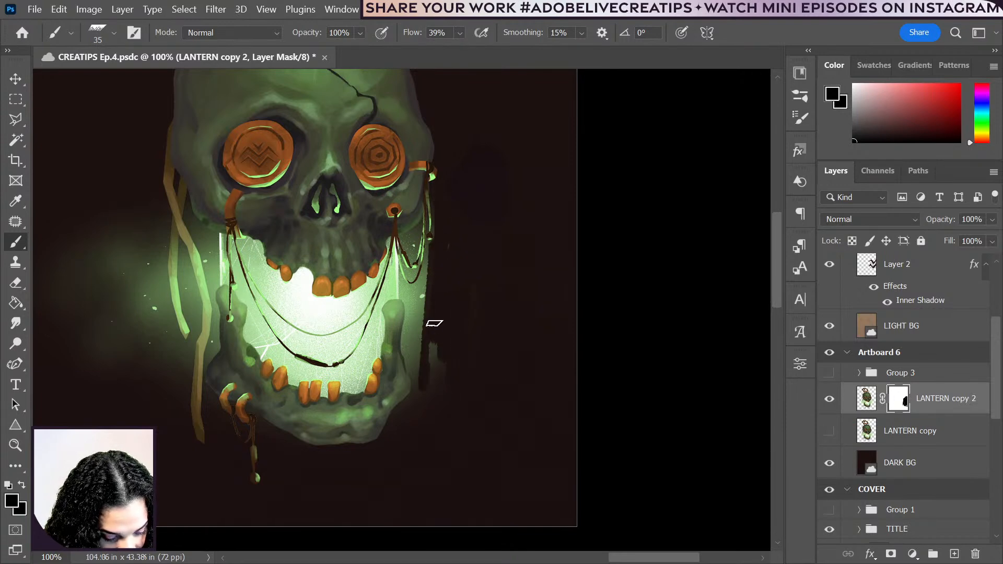
- Set the brush smoothing to 0% and switch to the Hard Round brush from General Brushes
{"action": "left_click", "coordinate": [582, 32]}
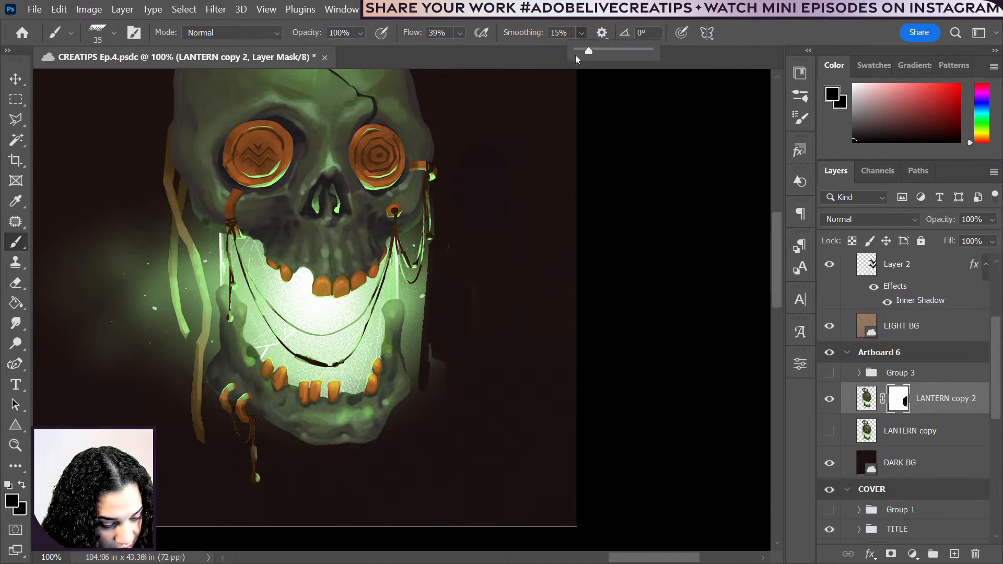
{"action": "right_click", "coordinate": [364, 224]}
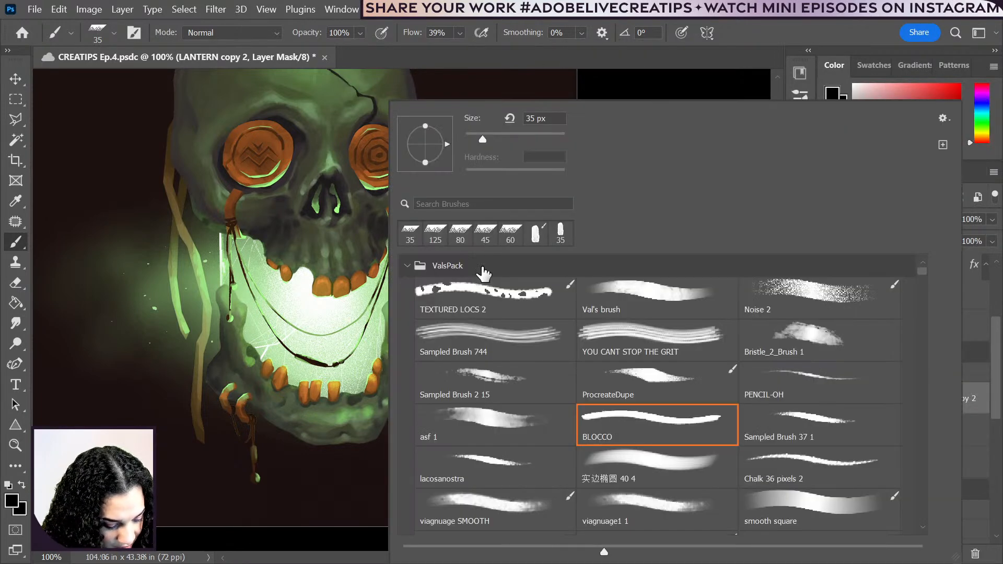
{"action": "mouse_move", "coordinate": [921, 272]}
{"action": "left_mouse_down"}
{"action": "mouse_move", "coordinate": [917, 320]}
{"action": "mouse_move", "coordinate": [922, 286]}
{"action": "left_mouse_up"}
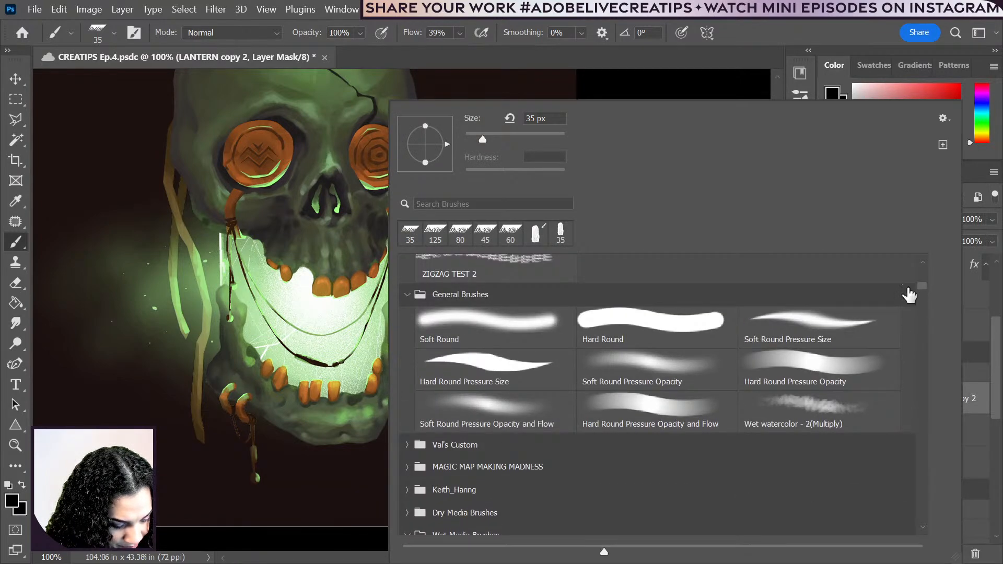
{"action": "left_click", "coordinate": [650, 323]}
{"action": "left_click", "coordinate": [609, 117]}
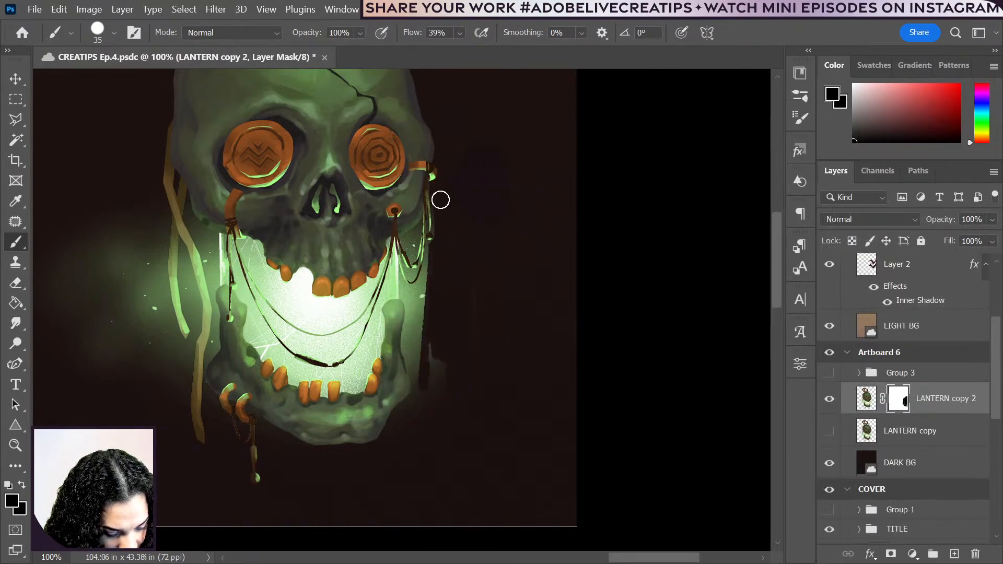
- Mask out the glow between the hanging trinkets and around the straps beside the skull, using a brush reduced to 10
{"action": "mouse_move", "coordinate": [441, 200]}
{"action": "left_mouse_down"}
{"action": "mouse_move", "coordinate": [438, 284]}
{"action": "mouse_move", "coordinate": [433, 254]}
{"action": "mouse_move", "coordinate": [426, 308]}
{"action": "mouse_move", "coordinate": [442, 403]}
{"action": "mouse_move", "coordinate": [423, 397]}
{"action": "mouse_move", "coordinate": [403, 411]}
{"action": "mouse_move", "coordinate": [420, 393]}
{"action": "mouse_move", "coordinate": [410, 348]}
{"action": "mouse_move", "coordinate": [417, 295]}
{"action": "mouse_move", "coordinate": [398, 282]}
{"action": "mouse_move", "coordinate": [416, 300]}
{"action": "left_mouse_up"}
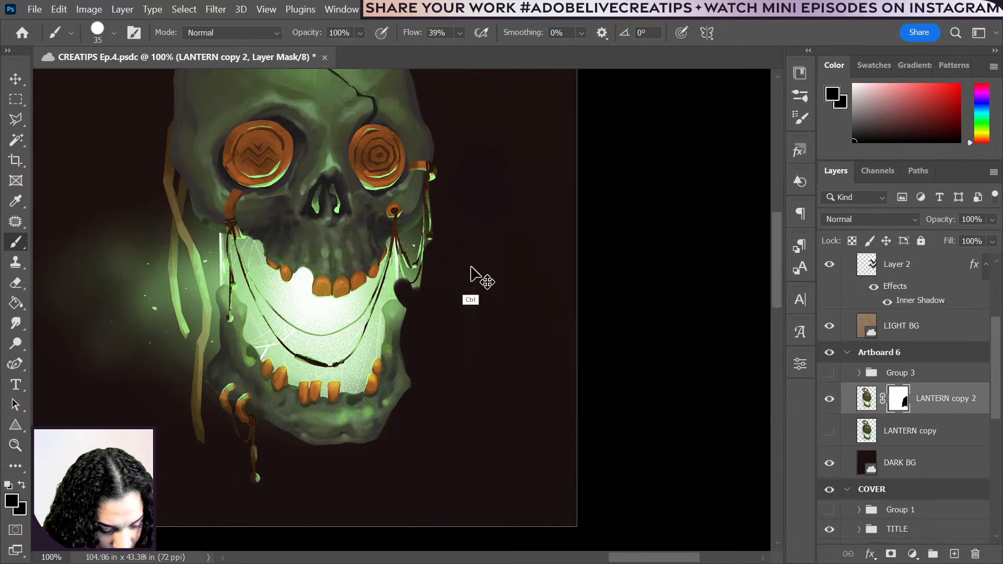
{"action": "key", "text": "ctrl+z"}
{"action": "key", "text": "bracketleft"}
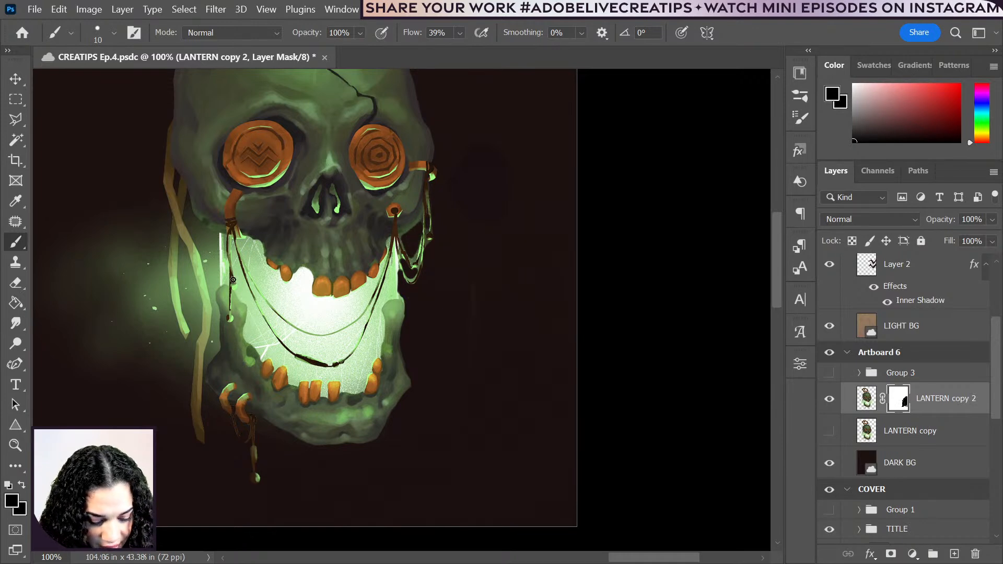
{"action": "left_click", "coordinate": [183, 255], "text": "shift"}
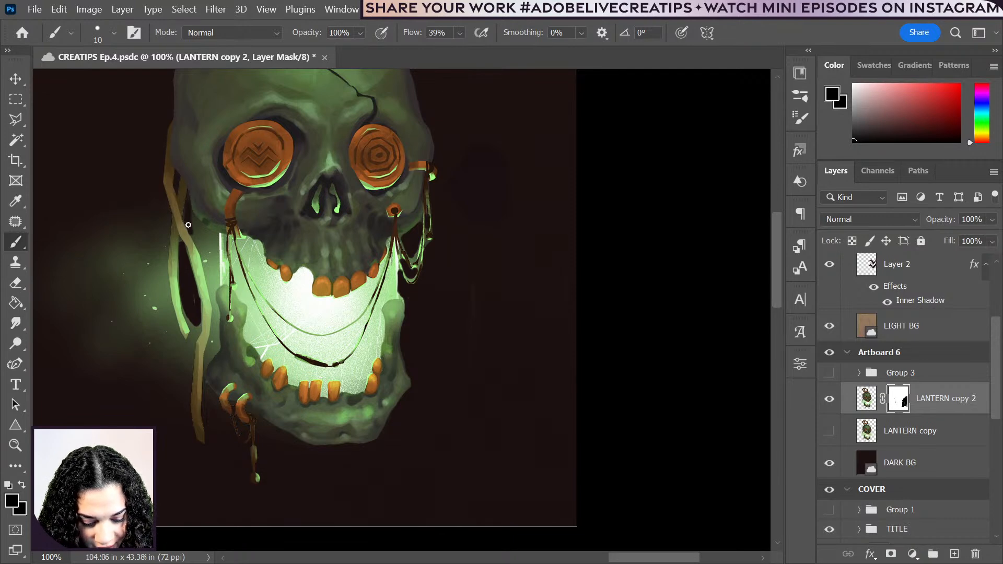
{"action": "mouse_move", "coordinate": [188, 224]}
{"action": "left_mouse_down"}
{"action": "mouse_move", "coordinate": [215, 261]}
{"action": "mouse_move", "coordinate": [216, 236]}
{"action": "mouse_move", "coordinate": [217, 282]}
{"action": "mouse_move", "coordinate": [215, 234]}
{"action": "mouse_move", "coordinate": [193, 218]}
{"action": "mouse_move", "coordinate": [211, 264]}
{"action": "left_mouse_up"}
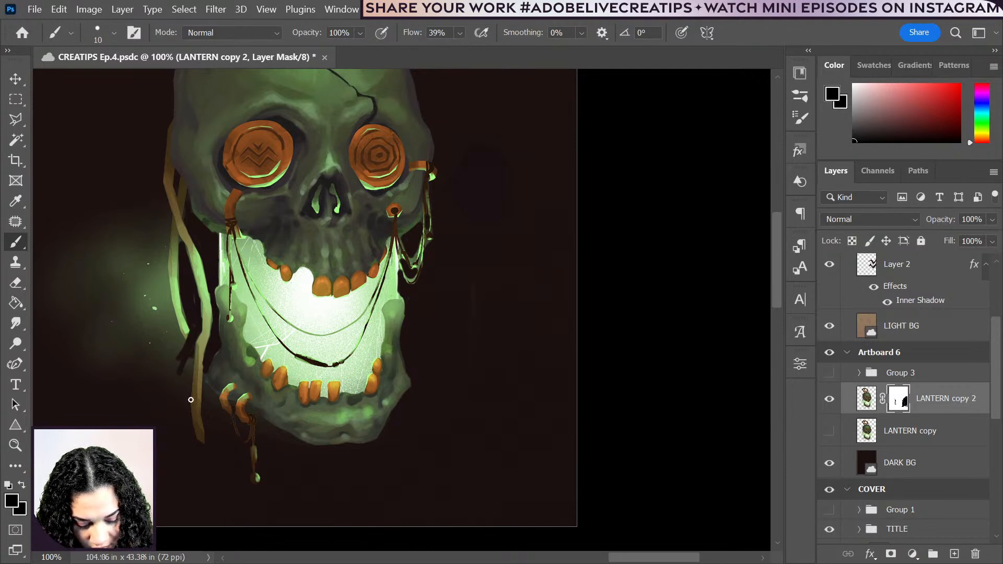
{"action": "left_click_drag", "start_coordinate": [191, 416], "coordinate": [192, 345]}
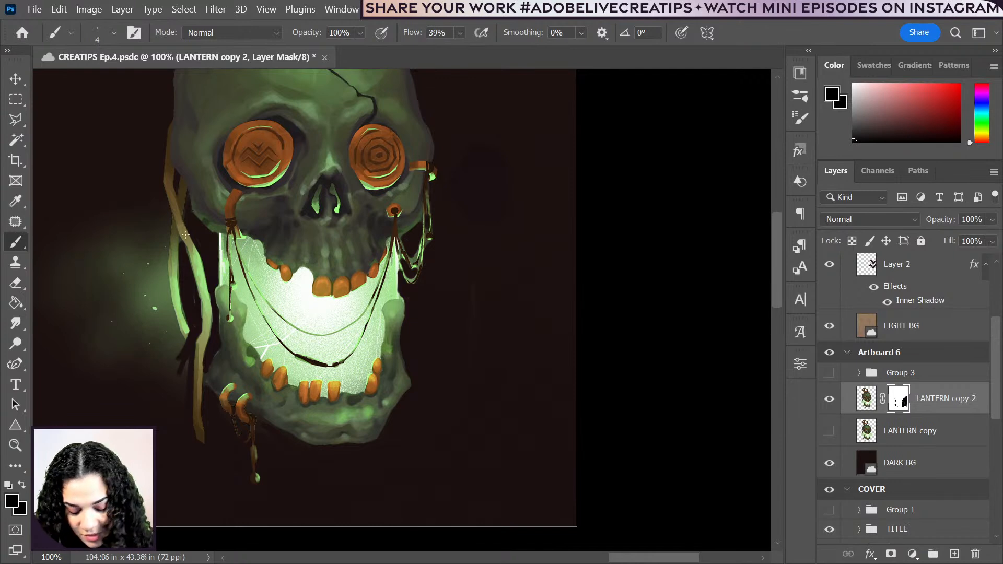
- Enlarge the brush to 40 and mask out the remaining green glow and specks outside the lantern's hanging straps
{"action": "key", "text": "bracketright"}
{"action": "key", "text": "bracketright"}
{"action": "key", "text": "bracketright"}
{"action": "key", "text": "bracketright"}
{"action": "mouse_move", "coordinate": [177, 361]}
{"action": "left_mouse_down"}
{"action": "mouse_move", "coordinate": [167, 359]}
{"action": "mouse_move", "coordinate": [157, 208]}
{"action": "mouse_move", "coordinate": [166, 329]}
{"action": "mouse_move", "coordinate": [146, 340]}
{"action": "mouse_move", "coordinate": [98, 338]}
{"action": "mouse_move", "coordinate": [68, 271]}
{"action": "left_mouse_up"}
{"action": "left_click_drag", "start_coordinate": [148, 275], "coordinate": [298, 298]}
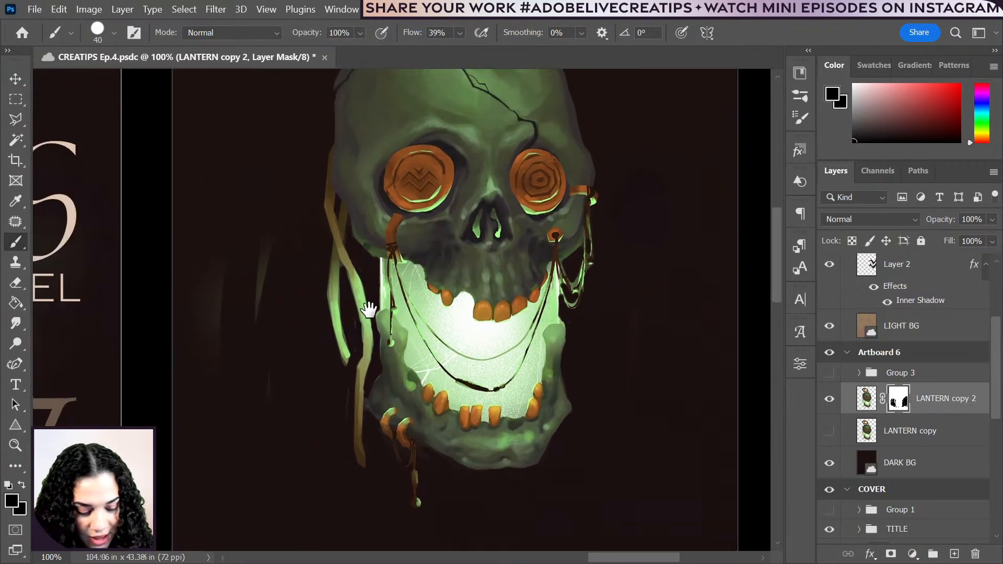
{"action": "left_click_drag", "start_coordinate": [215, 299], "coordinate": [204, 356]}
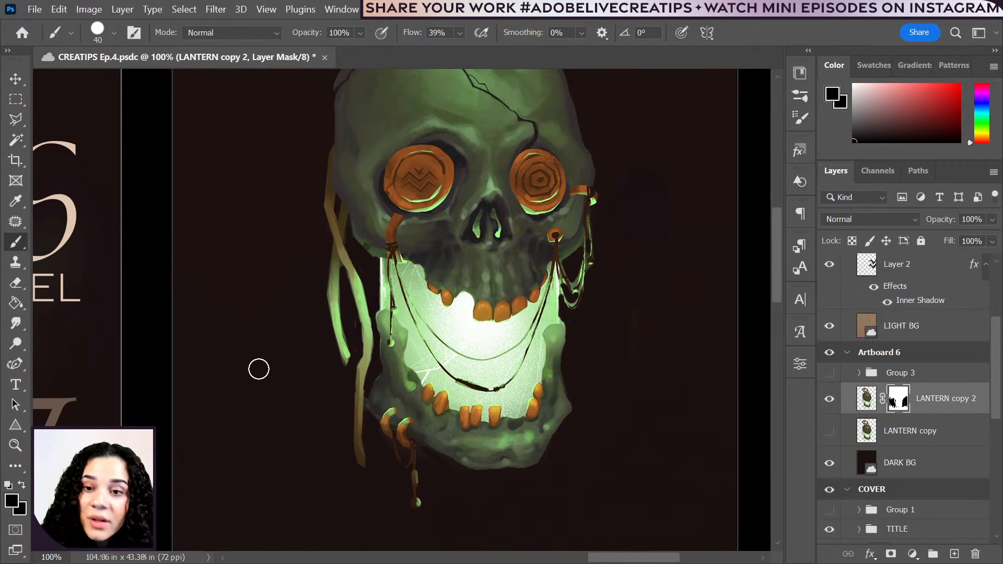
- Convert the masked LANTERN copy 2 layer to a smart object and rasterize it
{"action": "scroll", "coordinate": [488, 414], "scroll_direction": "up", "scroll_amount": 5}
{"action": "scroll", "coordinate": [462, 430], "scroll_direction": "down", "scroll_amount": 1}
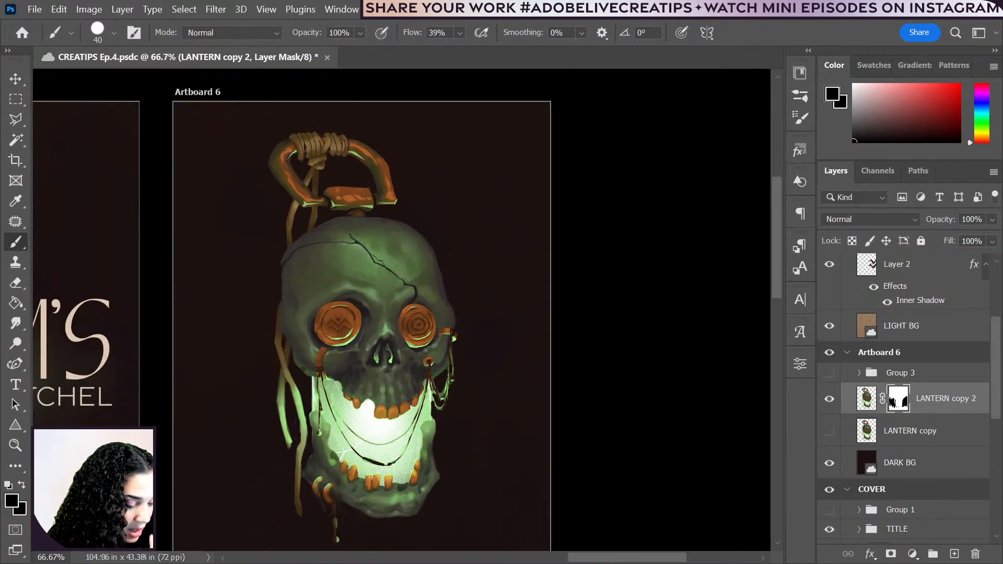
{"action": "right_click", "coordinate": [970, 403]}
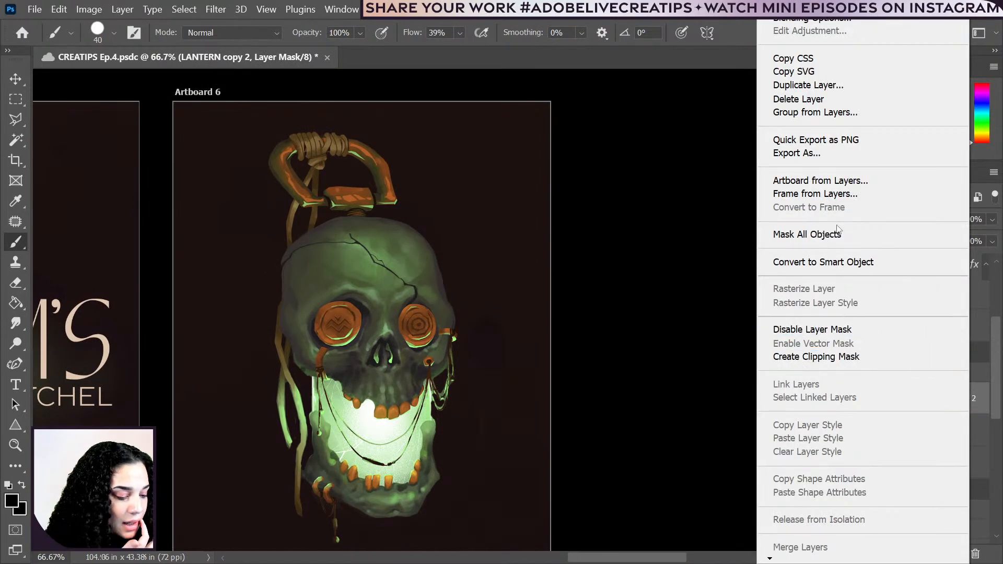
{"action": "left_click", "coordinate": [842, 268]}
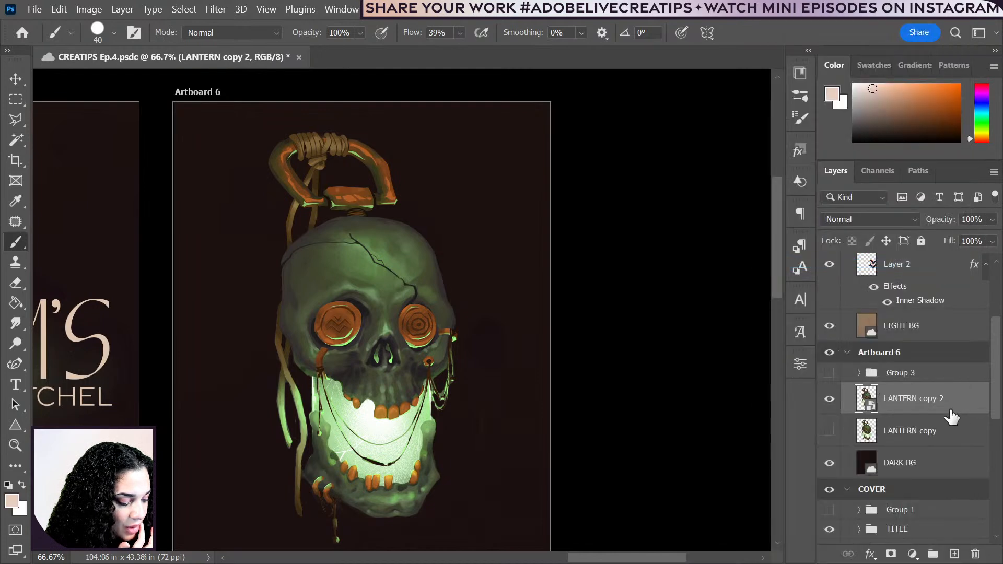
{"action": "right_click", "coordinate": [952, 397]}
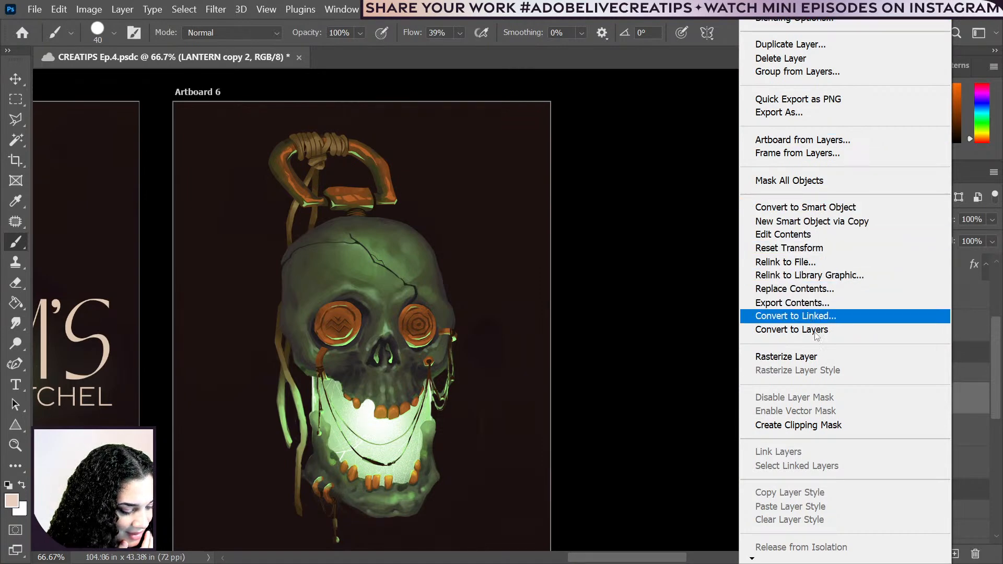
{"action": "left_click", "coordinate": [814, 356]}
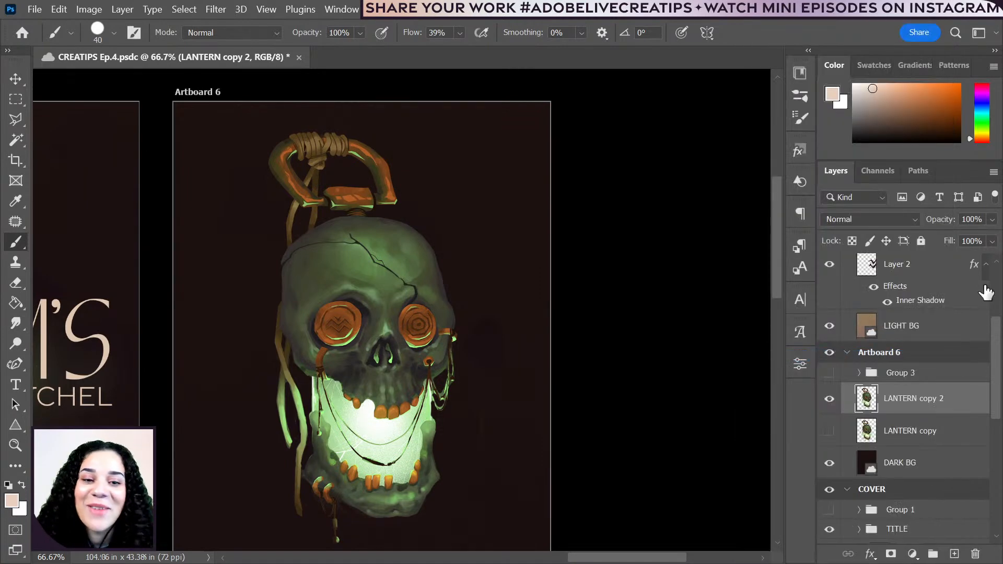
- Add a Stroke layer style to LANTERN copy 2, positioned outside at 100% opacity
{"action": "double_click", "coordinate": [964, 412]}
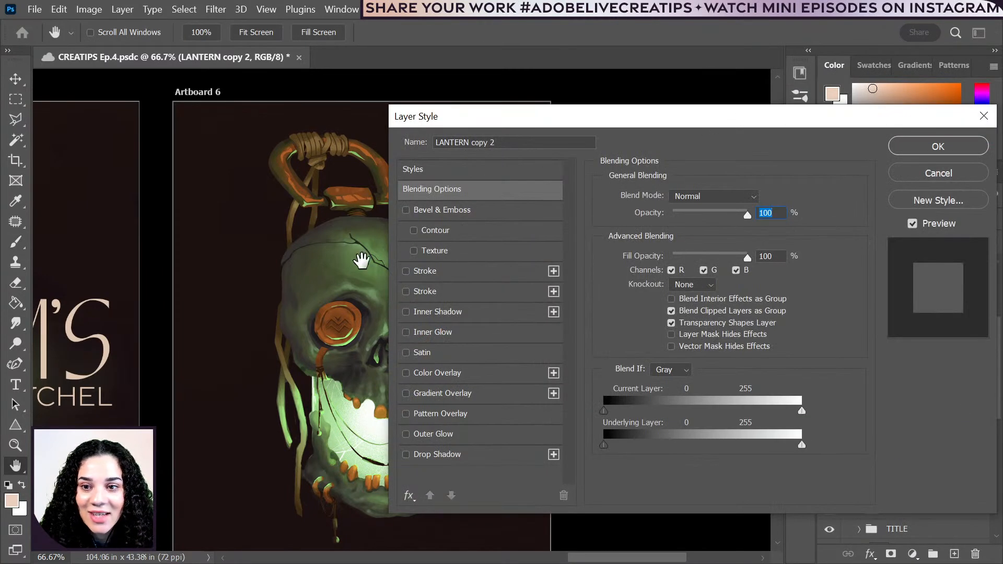
{"action": "left_click_drag", "start_coordinate": [362, 260], "coordinate": [235, 239]}
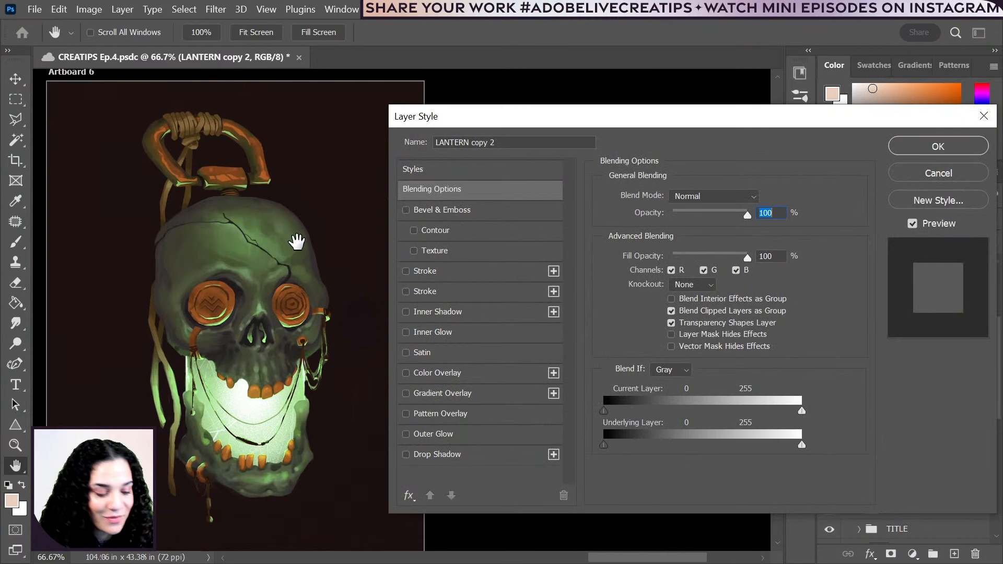
{"action": "left_click", "coordinate": [446, 278]}
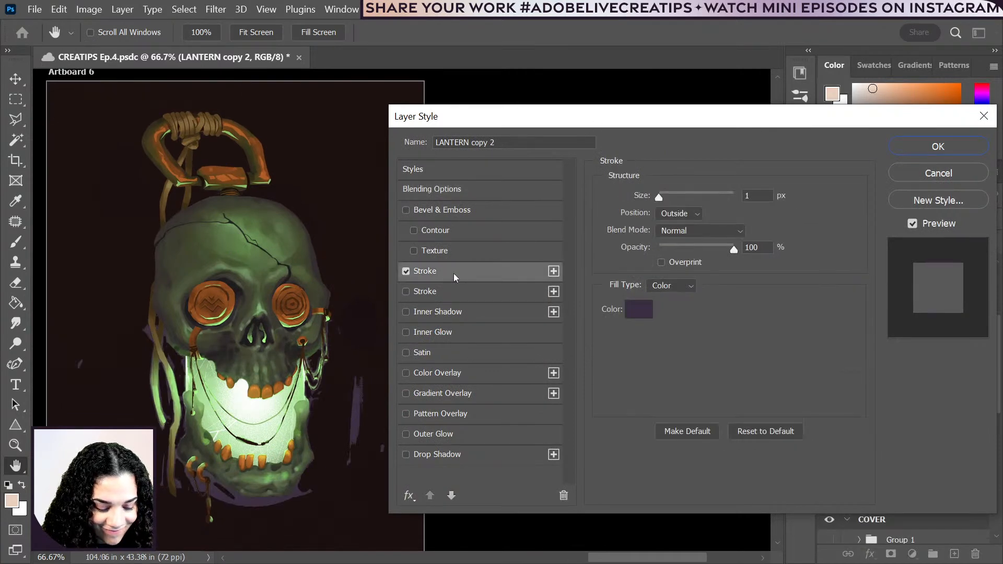
{"action": "left_click_drag", "start_coordinate": [657, 197], "coordinate": [659, 197]}
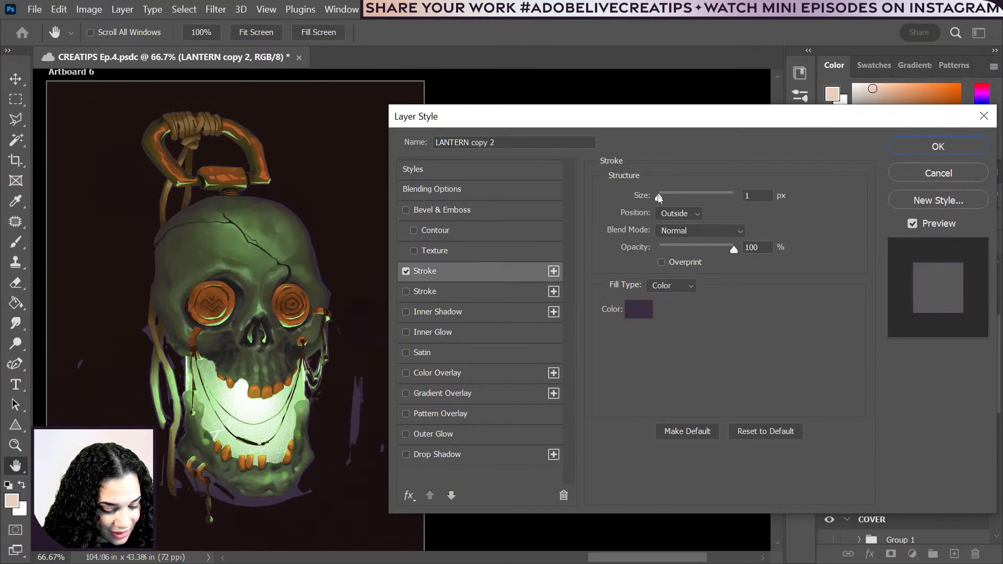
{"action": "left_click", "coordinate": [658, 197]}
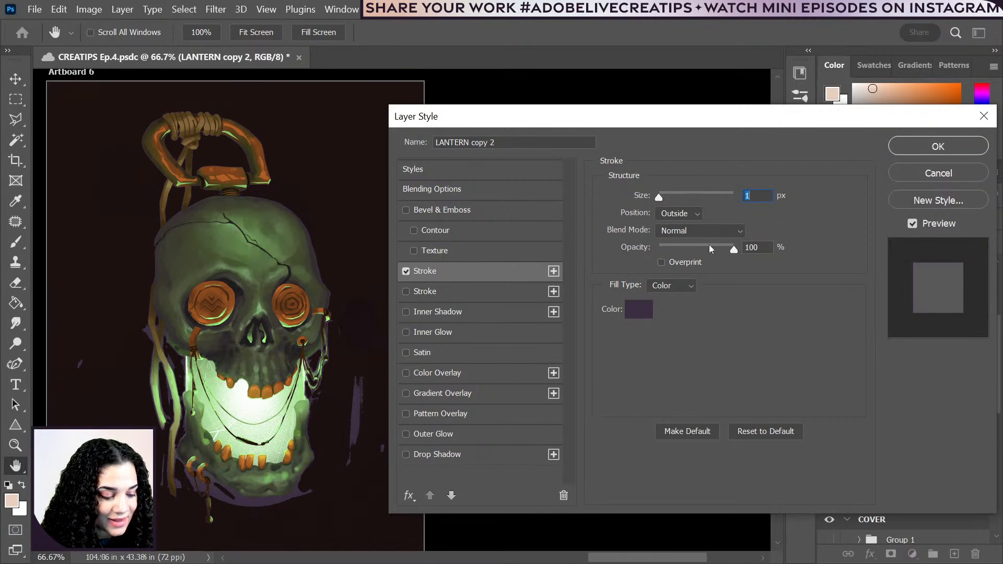
- Set the stroke colour to grey-beige 92897c, thicken the stroke slightly, and apply the layer style
{"action": "left_click", "coordinate": [642, 313]}
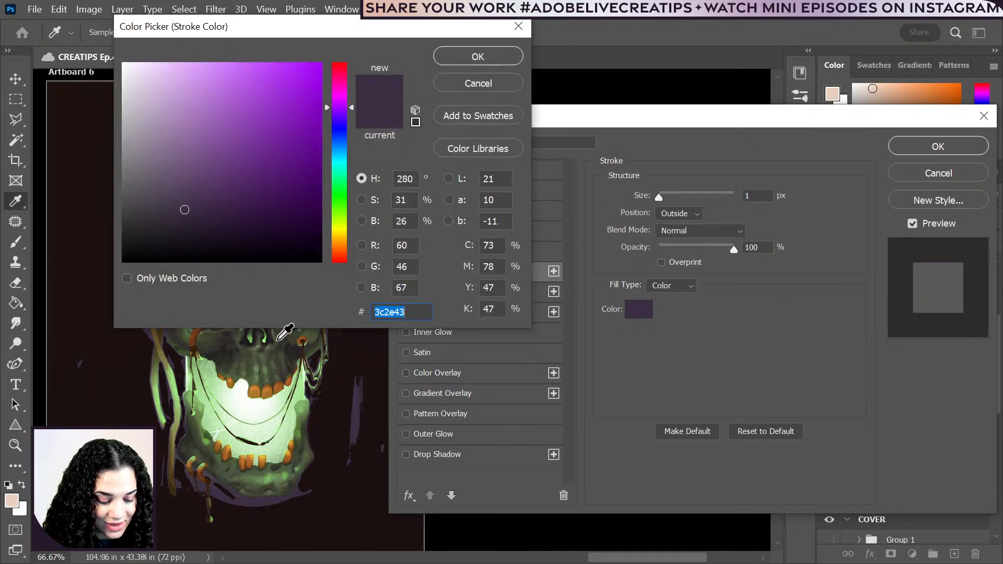
{"action": "left_click_drag", "start_coordinate": [374, 28], "coordinate": [607, 123]}
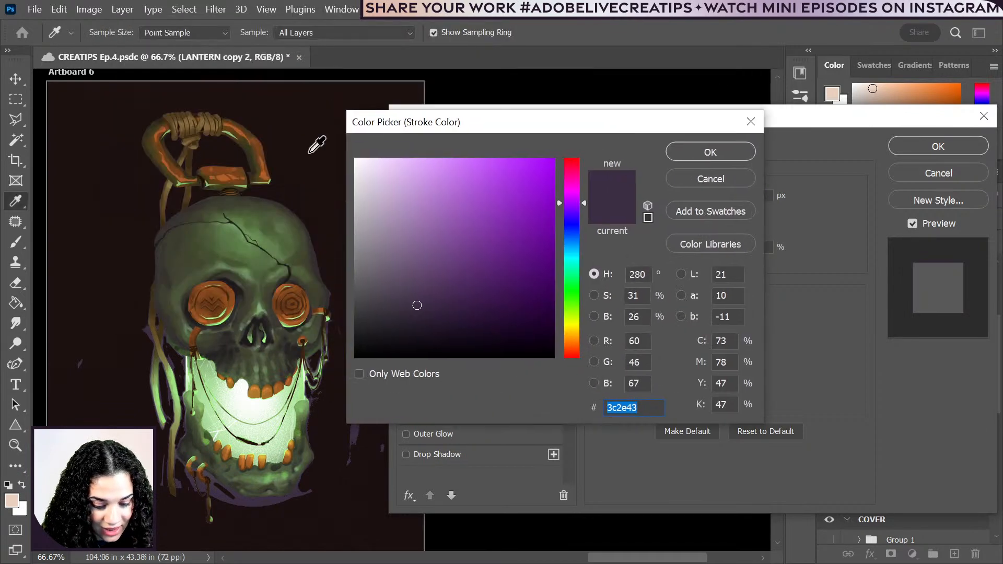
{"action": "left_click", "coordinate": [202, 122]}
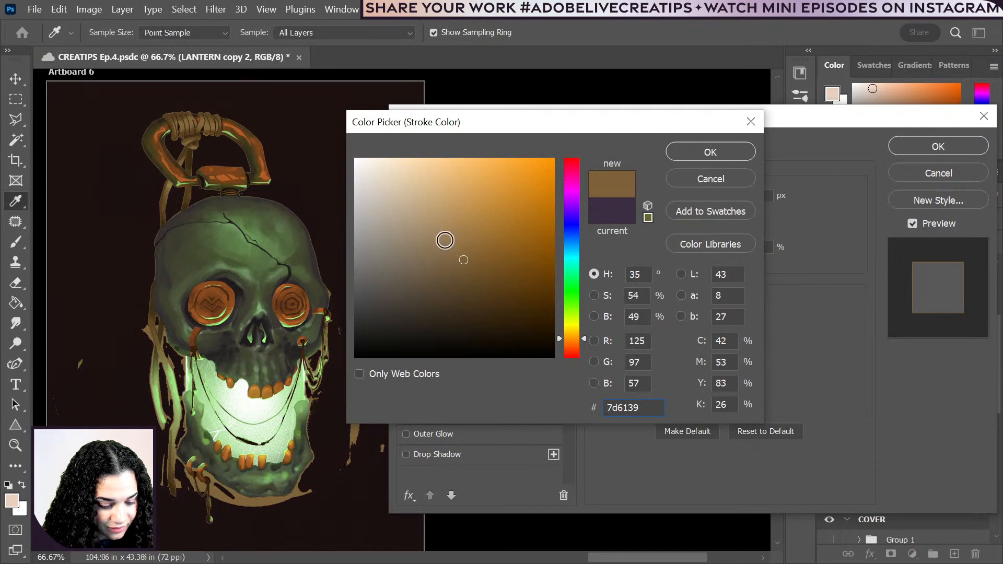
{"action": "left_click", "coordinate": [399, 235]}
{"action": "left_click_drag", "start_coordinate": [399, 234], "coordinate": [385, 244]}
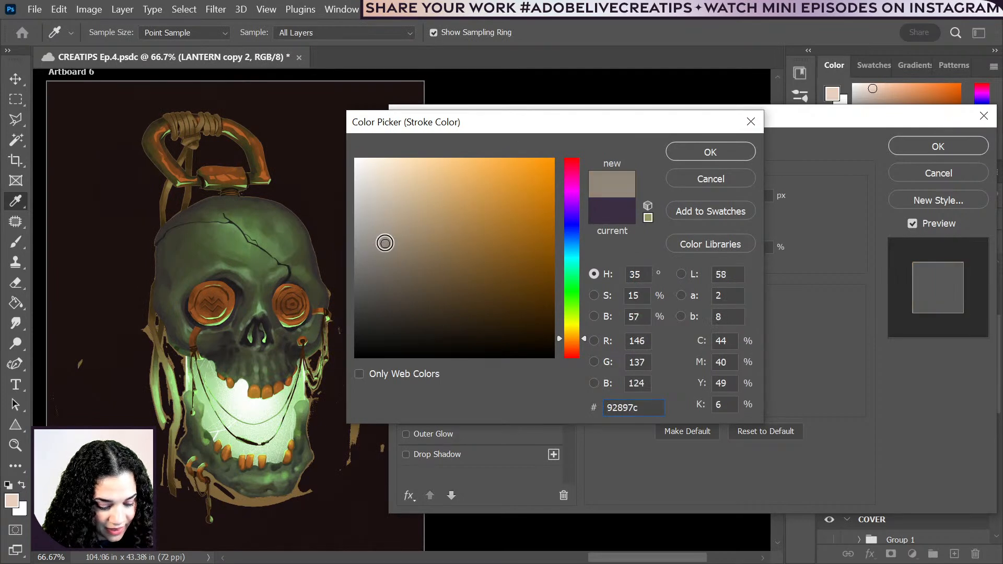
{"action": "left_click", "coordinate": [740, 151]}
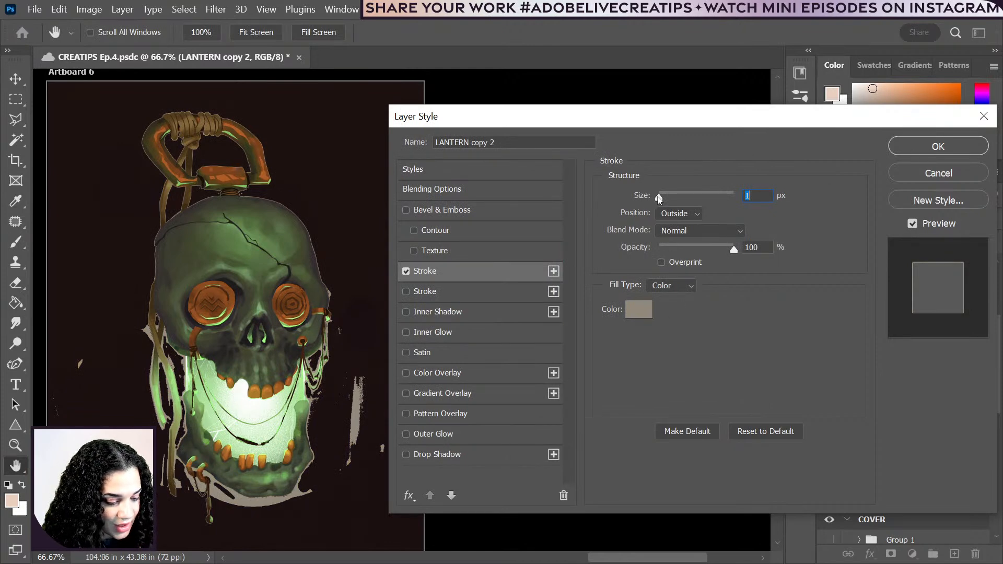
{"action": "left_click_drag", "start_coordinate": [659, 198], "coordinate": [661, 199]}
{"action": "left_click", "coordinate": [937, 143]}
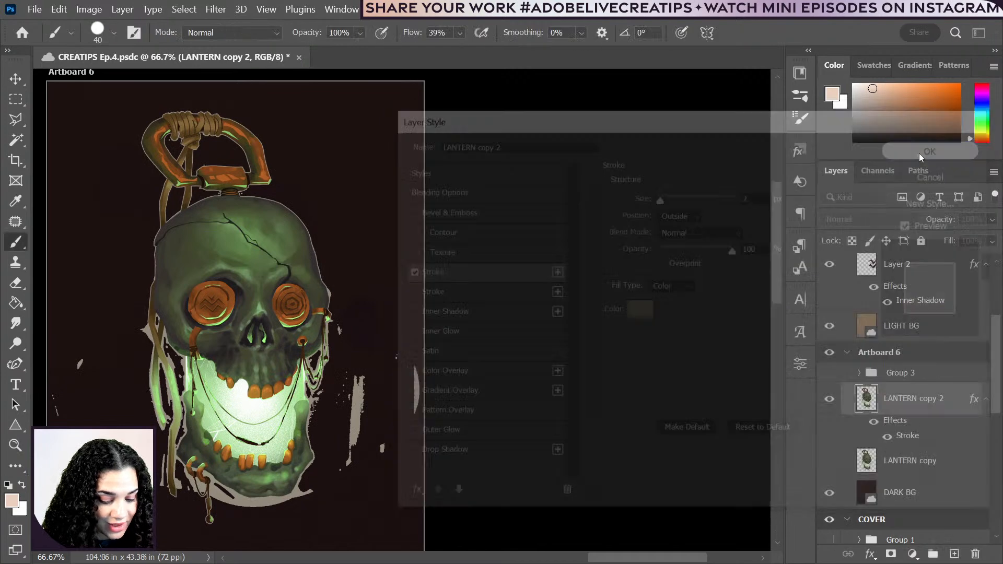
- Set the fill of LANTERN copy 2 to 0% and erase the stray stroke patches right of and below the outline
{"action": "left_click", "coordinate": [991, 243]}
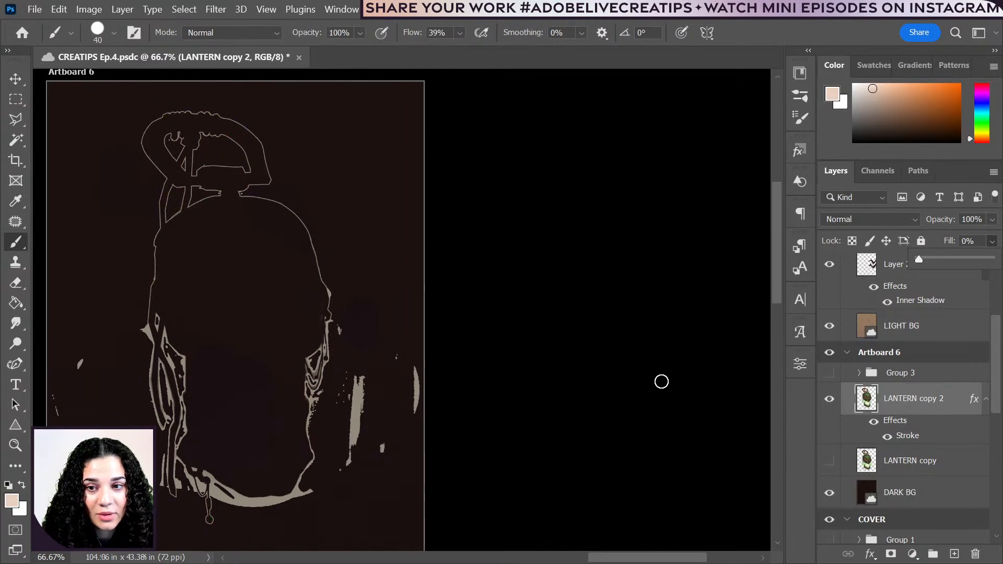
{"action": "left_click", "coordinate": [947, 416]}
{"action": "key", "text": "e"}
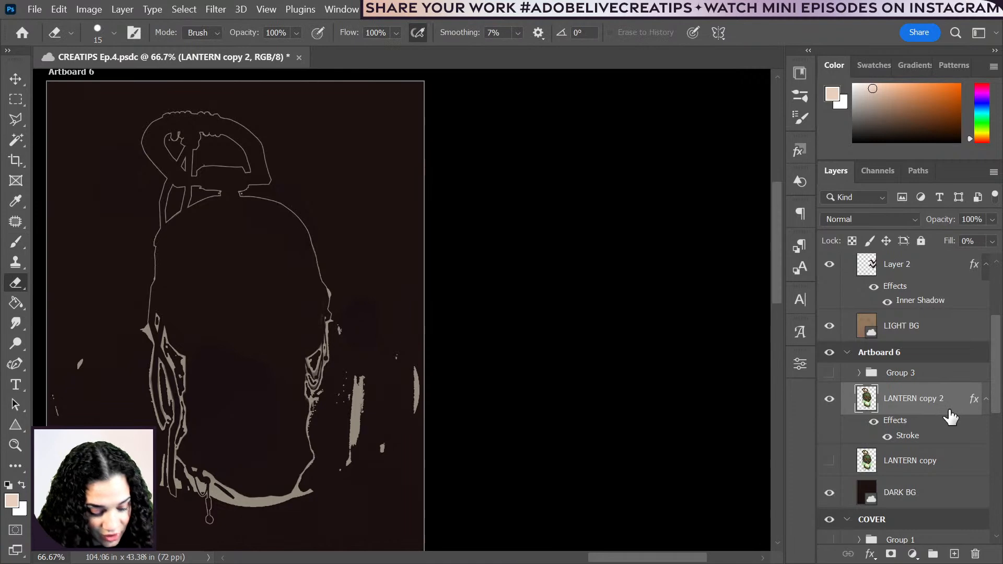
{"action": "mouse_move", "coordinate": [359, 376]}
{"action": "left_mouse_down"}
{"action": "mouse_move", "coordinate": [362, 470]}
{"action": "mouse_move", "coordinate": [392, 471]}
{"action": "mouse_move", "coordinate": [418, 384]}
{"action": "left_mouse_up"}
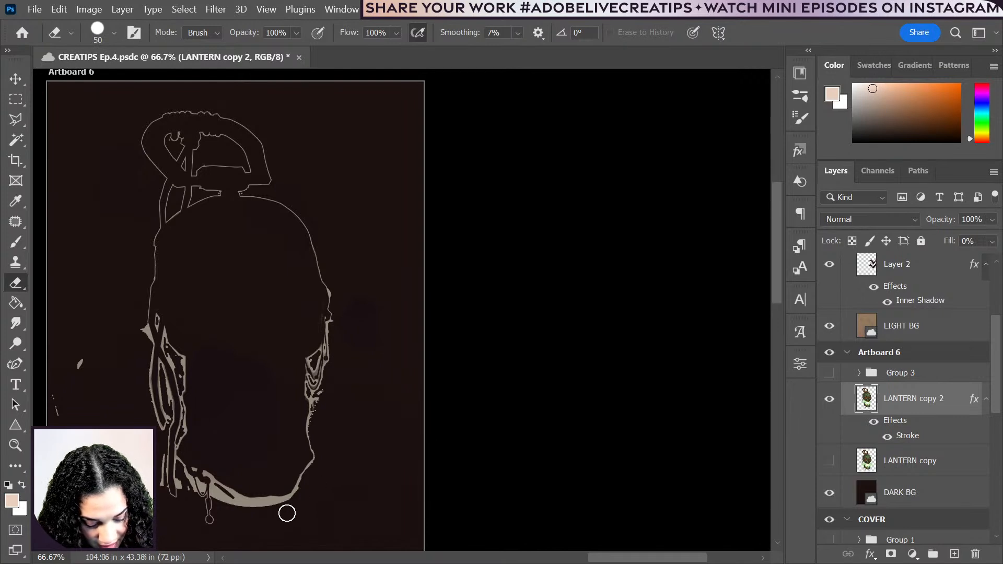
{"action": "left_click_drag", "start_coordinate": [217, 496], "coordinate": [241, 511]}
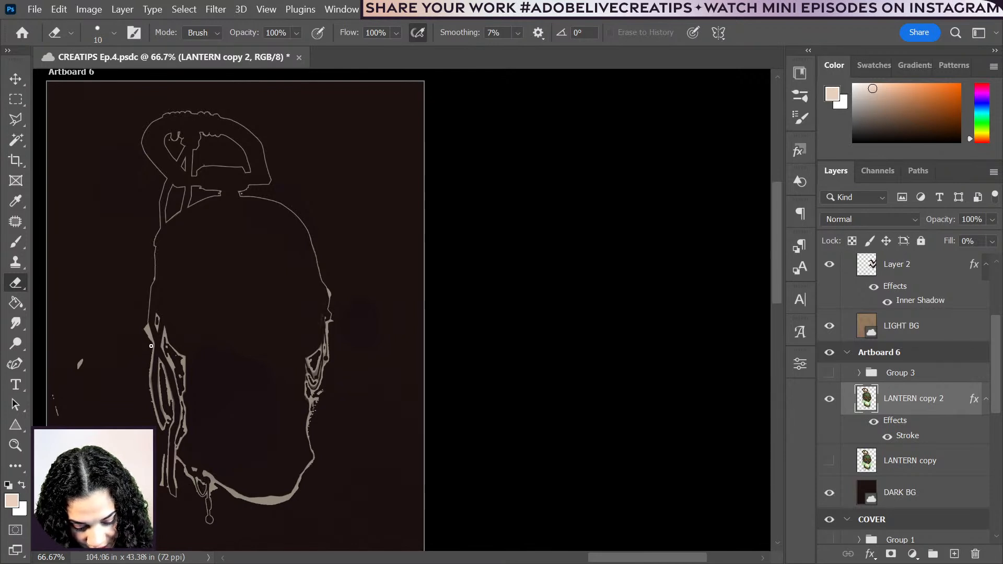
{"action": "left_click_drag", "start_coordinate": [254, 401], "coordinate": [331, 392]}
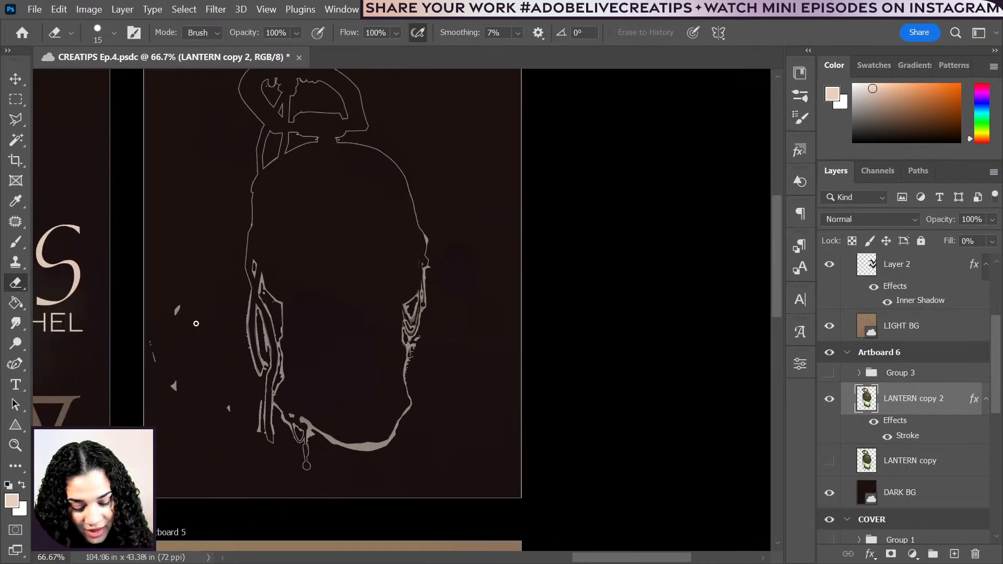
- Enlarge the eraser to 80 and erase the specks left of the outline and the excess stroke along its lower-right edge
{"action": "key", "text": "bracketright"}
{"action": "key", "text": "bracketright"}
{"action": "key", "text": "bracketright"}
{"action": "key", "text": "bracketright"}
{"action": "key", "text": "bracketright"}
{"action": "key", "text": "bracketright"}
{"action": "key", "text": "bracketright"}
{"action": "mouse_move", "coordinate": [179, 298]}
{"action": "left_mouse_down"}
{"action": "mouse_move", "coordinate": [179, 423]}
{"action": "mouse_move", "coordinate": [163, 402]}
{"action": "mouse_move", "coordinate": [230, 385]}
{"action": "left_mouse_up"}
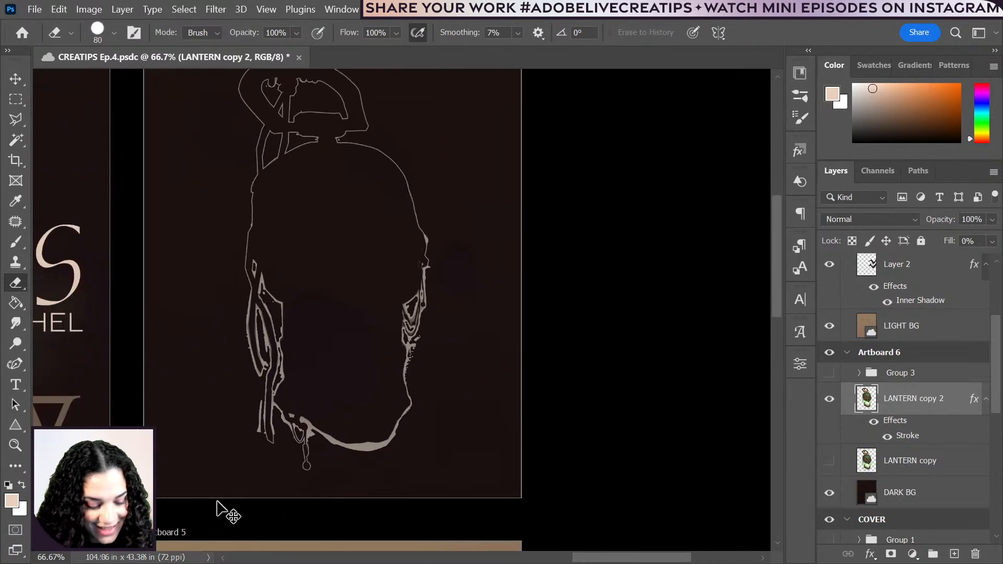
{"action": "key", "text": "ctrl+minus"}
{"action": "key", "text": "ctrl+plus"}
{"action": "mouse_move", "coordinate": [426, 353]}
{"action": "left_mouse_down"}
{"action": "mouse_move", "coordinate": [426, 384]}
{"action": "mouse_move", "coordinate": [370, 464]}
{"action": "left_mouse_up"}
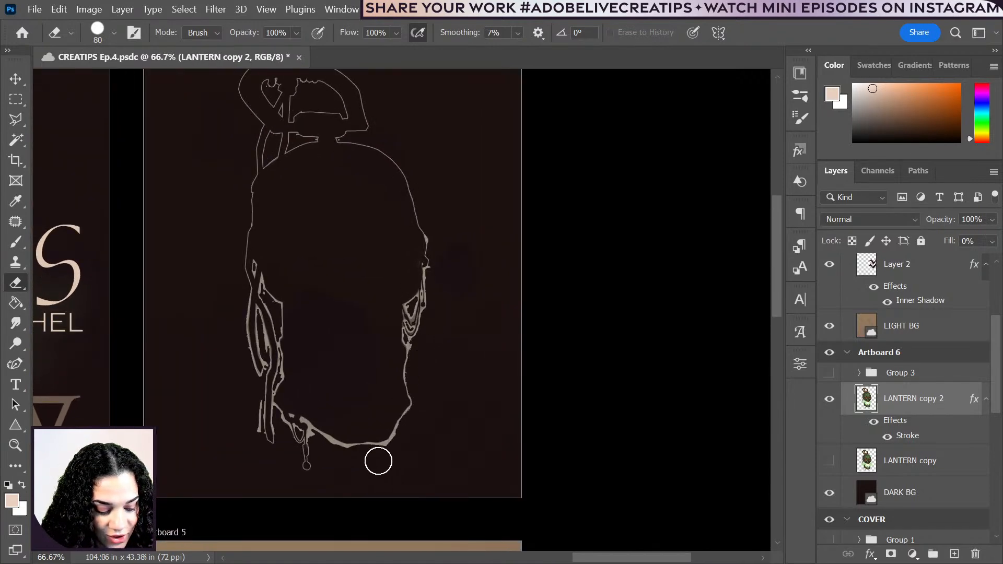
{"action": "key", "text": "ctrl+minus"}
{"action": "key", "text": "ctrl+plus"}
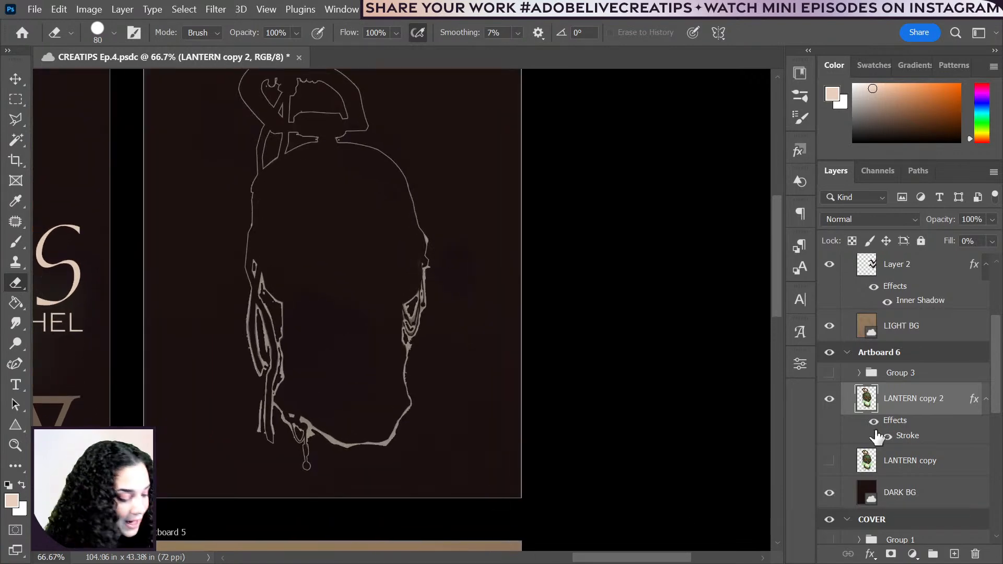
- Rasterize the layer style of LANTERN copy 2, place the layer beneath LANTERN copy, and show LANTERN copy and Group 3
{"action": "right_click", "coordinate": [954, 402]}
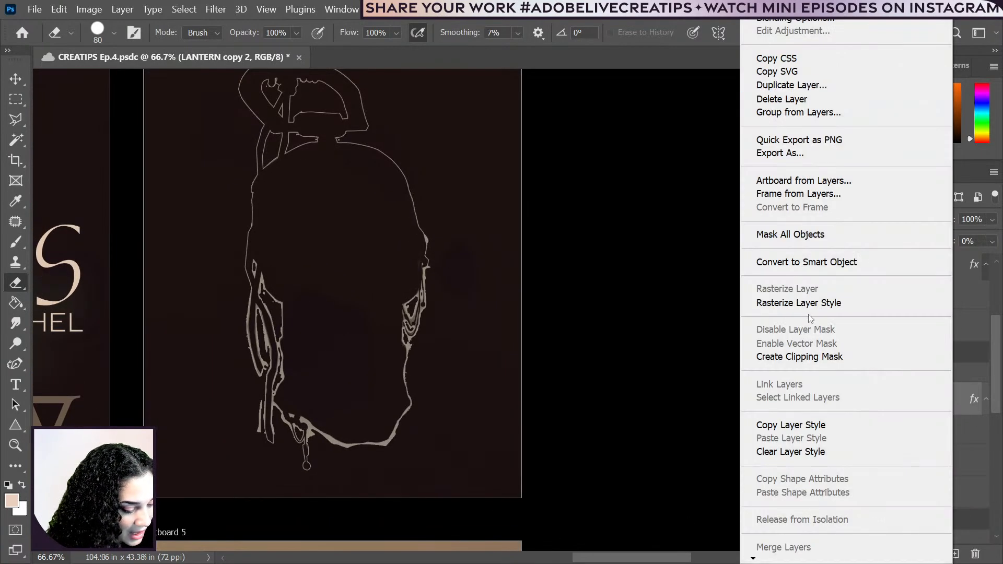
{"action": "left_click", "coordinate": [799, 303]}
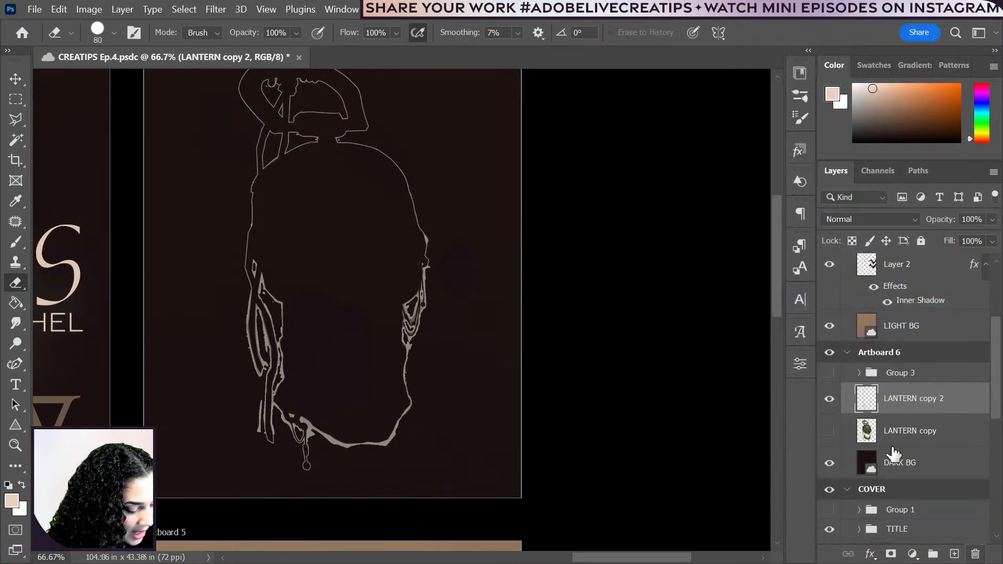
{"action": "left_click", "coordinate": [830, 431]}
{"action": "left_click_drag", "start_coordinate": [933, 408], "coordinate": [929, 447]}
{"action": "left_click", "coordinate": [829, 373]}
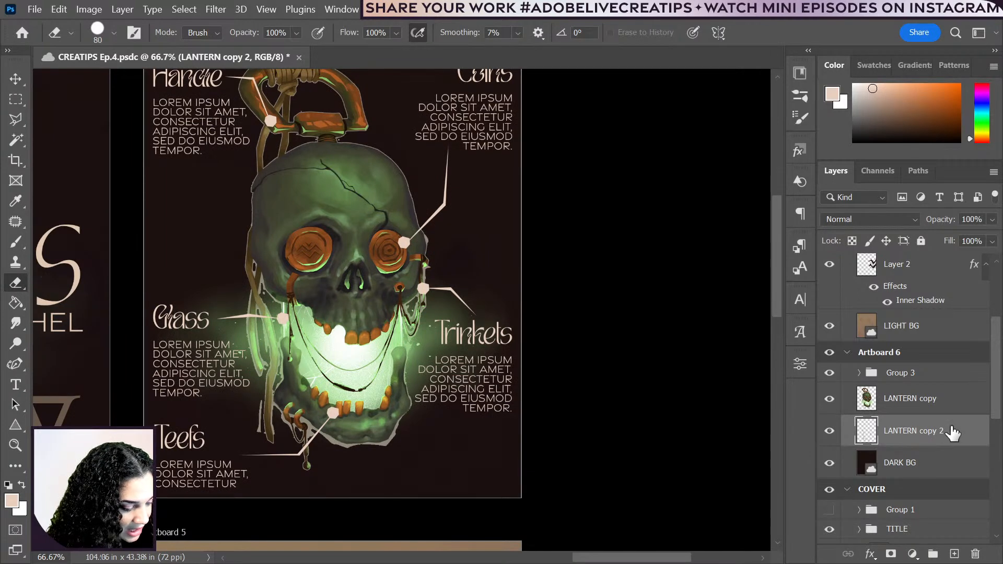
- Lower the outline layer's fill to 40% and enlarge the outline so it extends behind the lantern and captions
{"action": "left_click_drag", "start_coordinate": [991, 242], "coordinate": [954, 261]}
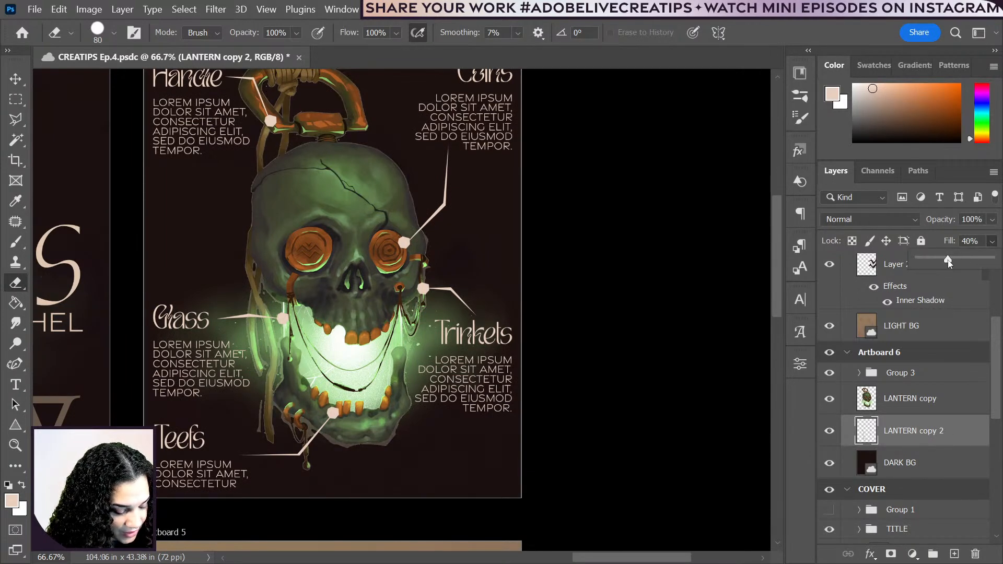
{"action": "key", "text": "ctrl+t"}
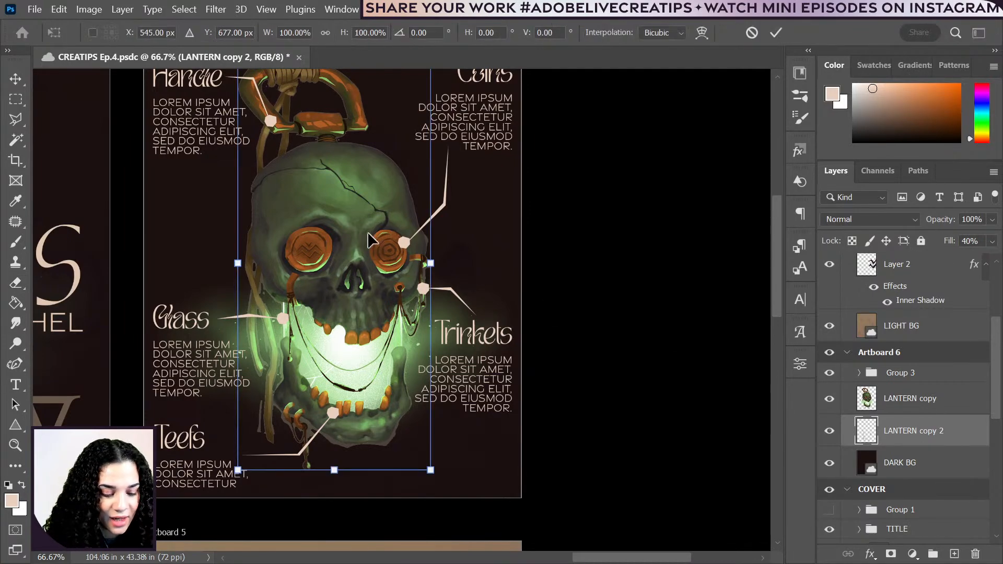
{"action": "left_click_drag", "start_coordinate": [371, 239], "coordinate": [303, 280]}
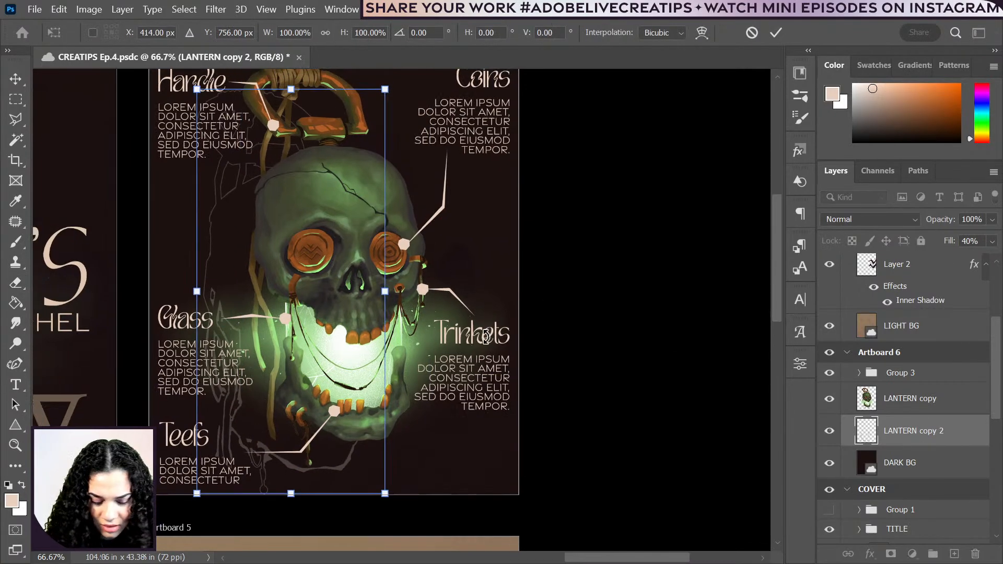
{"action": "key", "text": "ctrl+minus"}
{"action": "key", "text": "ctrl+minus"}
{"action": "left_click_drag", "start_coordinate": [392, 195], "coordinate": [422, 260]}
{"action": "key", "text": "Return"}
{"action": "key", "text": "e"}
{"action": "key", "text": "ctrl+plus"}
{"action": "key", "text": "ctrl+plus"}
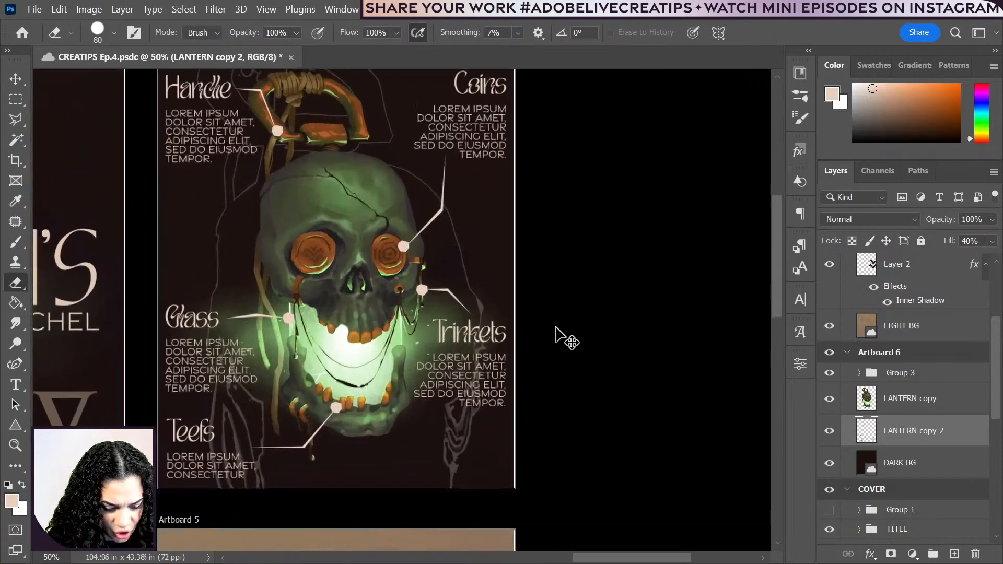
- Set the outline layer's fill to 100% and reduce its opacity to 15%
{"action": "left_click_drag", "start_coordinate": [358, 232], "coordinate": [381, 309]}
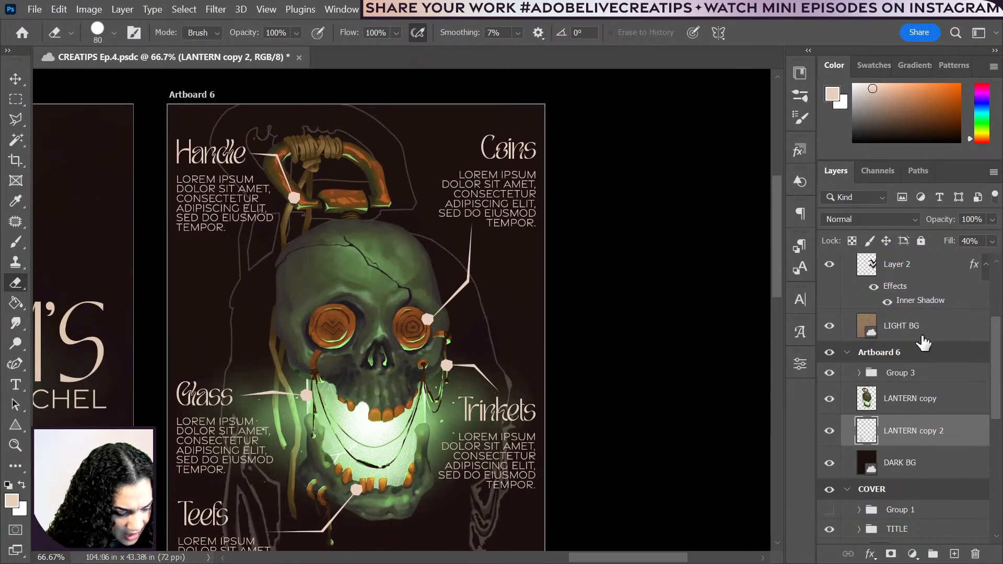
{"action": "left_click", "coordinate": [990, 241]}
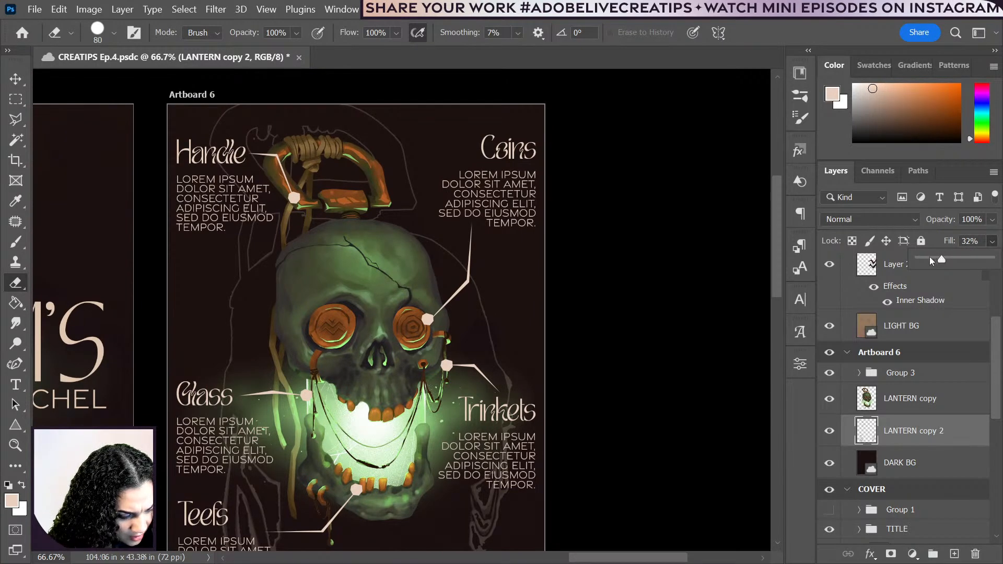
{"action": "left_click_drag", "start_coordinate": [930, 257], "coordinate": [930, 258]}
{"action": "left_click_drag", "start_coordinate": [991, 262], "coordinate": [995, 261]}
{"action": "left_click", "coordinate": [992, 221]}
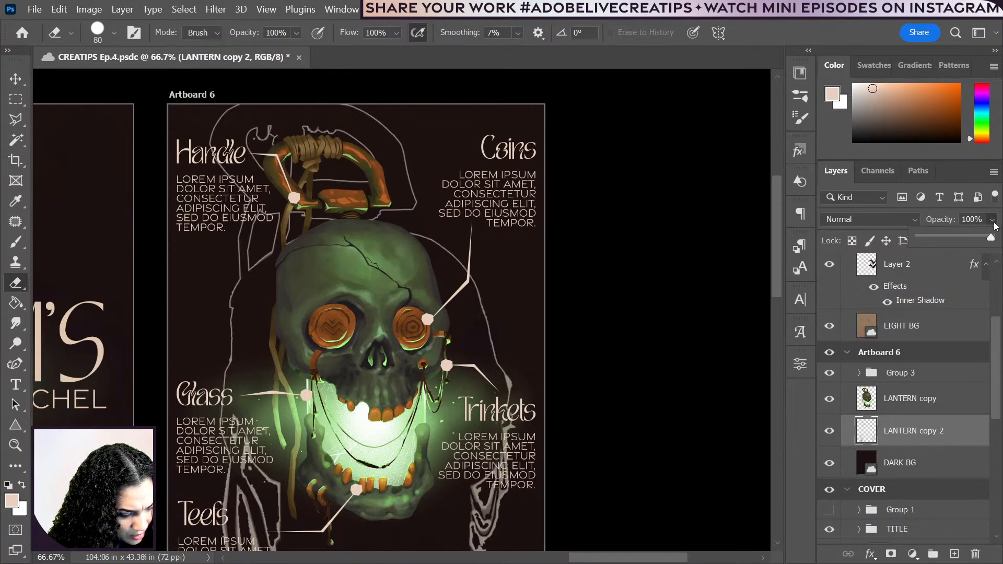
{"action": "left_click", "coordinate": [950, 236]}
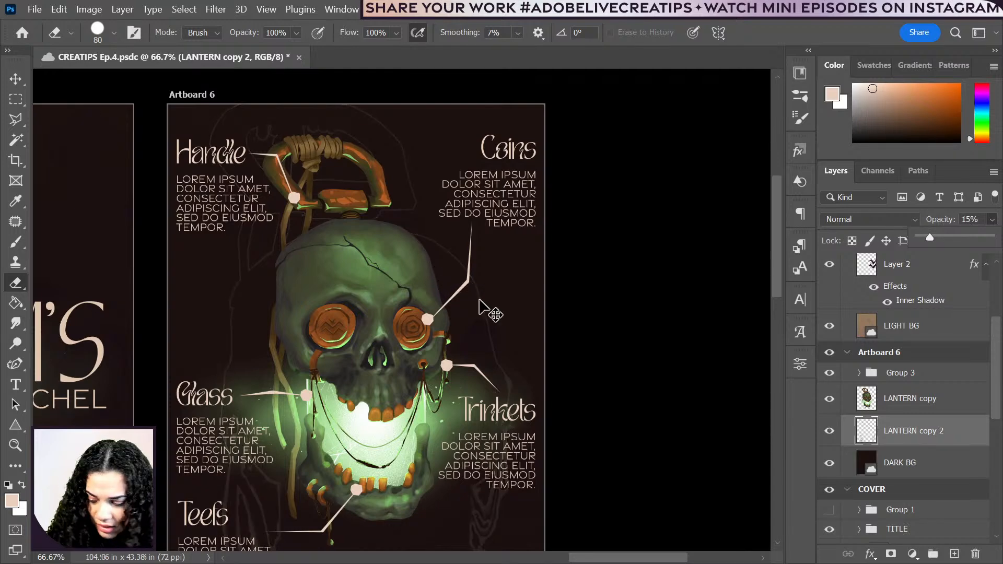
- Transform the faint outline again so it spreads farther across Artboard 6 behind the lantern
{"action": "key", "text": "ctrl+t"}
{"action": "mouse_move", "coordinate": [473, 319]}
{"action": "left_mouse_down"}
{"action": "mouse_move", "coordinate": [439, 366]}
{"action": "mouse_move", "coordinate": [445, 329]}
{"action": "mouse_move", "coordinate": [463, 322]}
{"action": "left_mouse_up"}
{"action": "key", "text": "Return"}
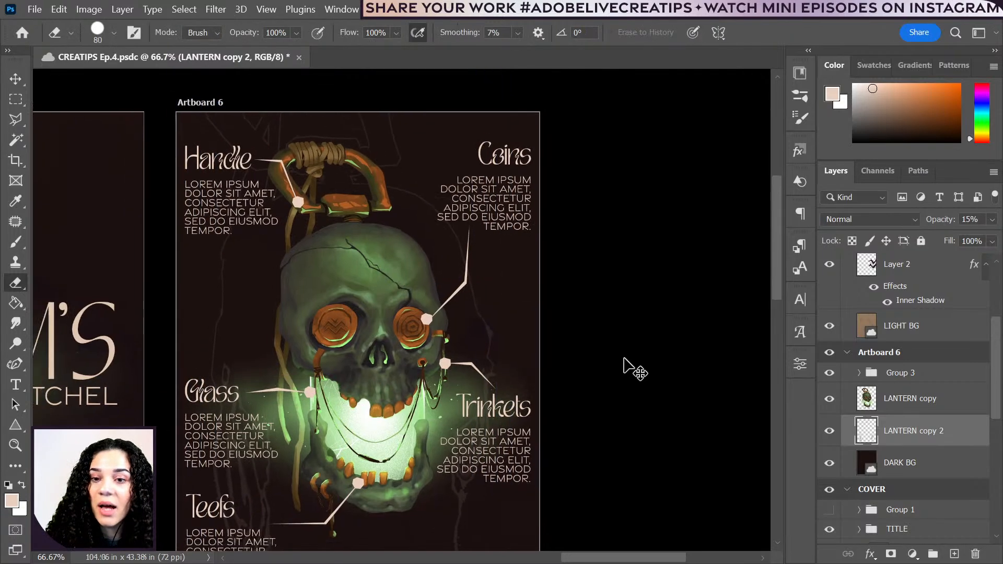
{"action": "key", "text": "ctrl+minus"}
{"action": "key", "text": "ctrl+minus"}
{"action": "key", "text": "ctrl+minus"}
{"action": "key", "text": "ctrl+plus"}
{"action": "key", "text": "ctrl+plus"}
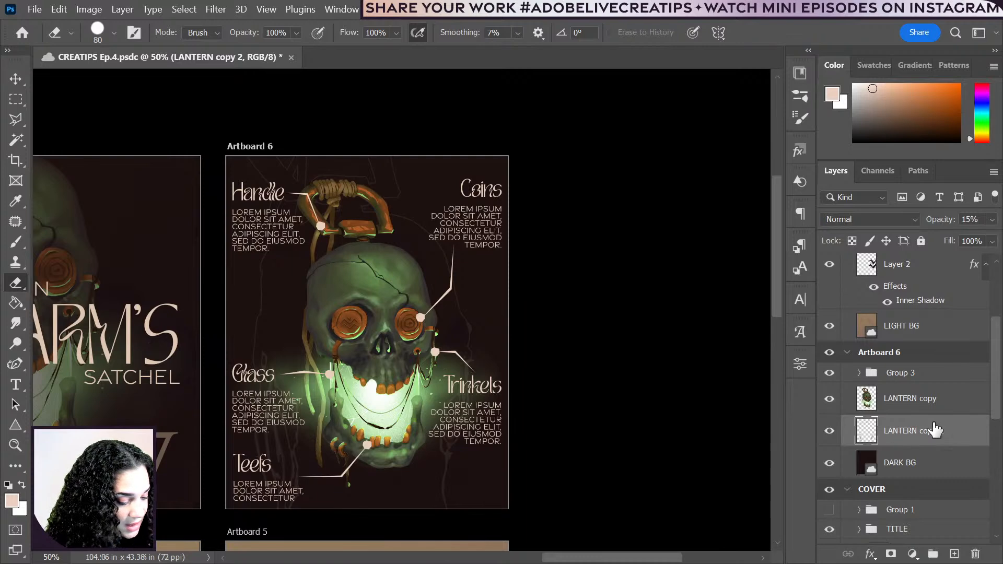
- Create a new layer above LANTERN copy 2 and set up a Soft Round brush in Dissolve mode
{"action": "key", "text": "ctrl+shift+alt+n"}
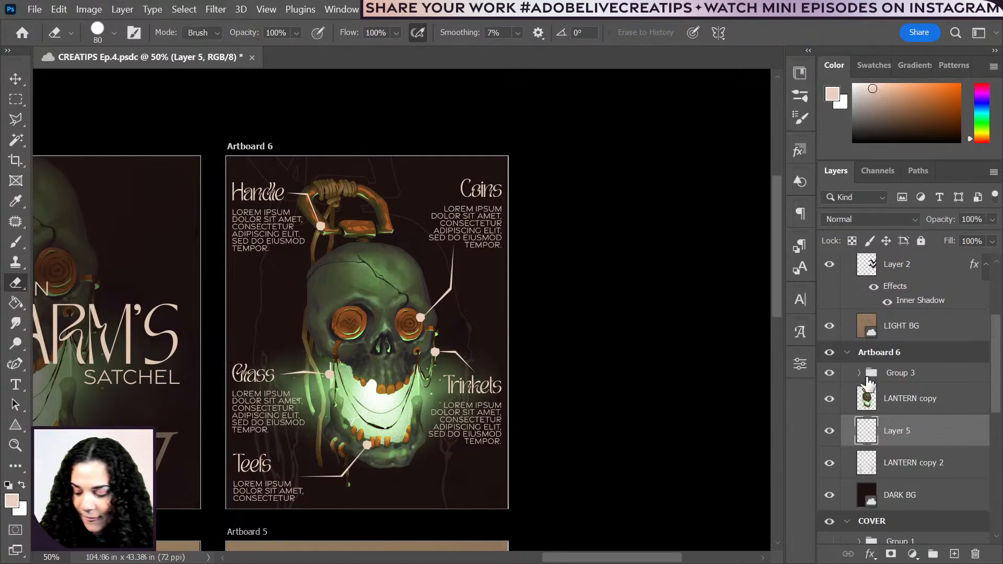
{"action": "key", "text": "b"}
{"action": "right_click", "coordinate": [508, 327]}
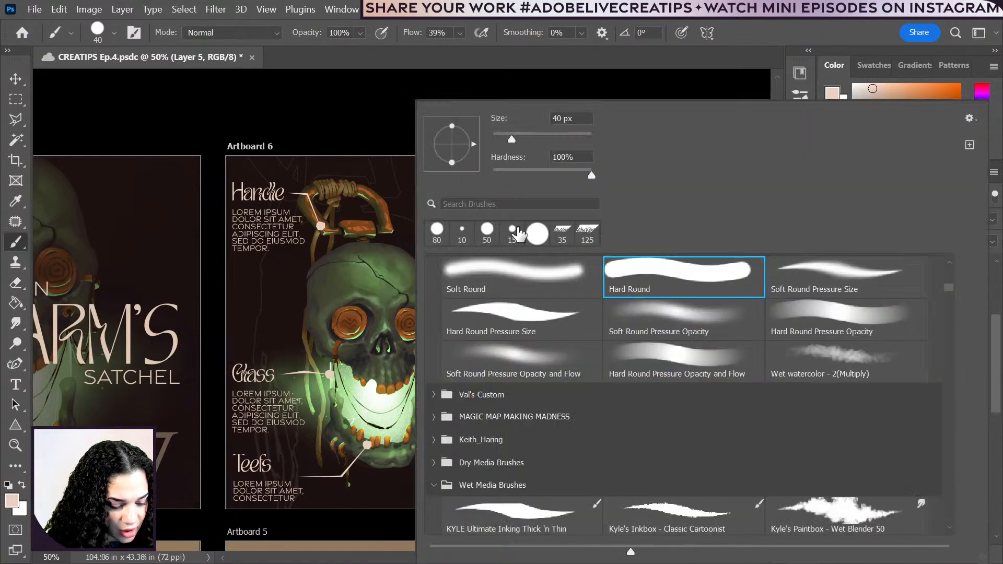
{"action": "left_click", "coordinate": [528, 277]}
{"action": "left_click", "coordinate": [274, 34]}
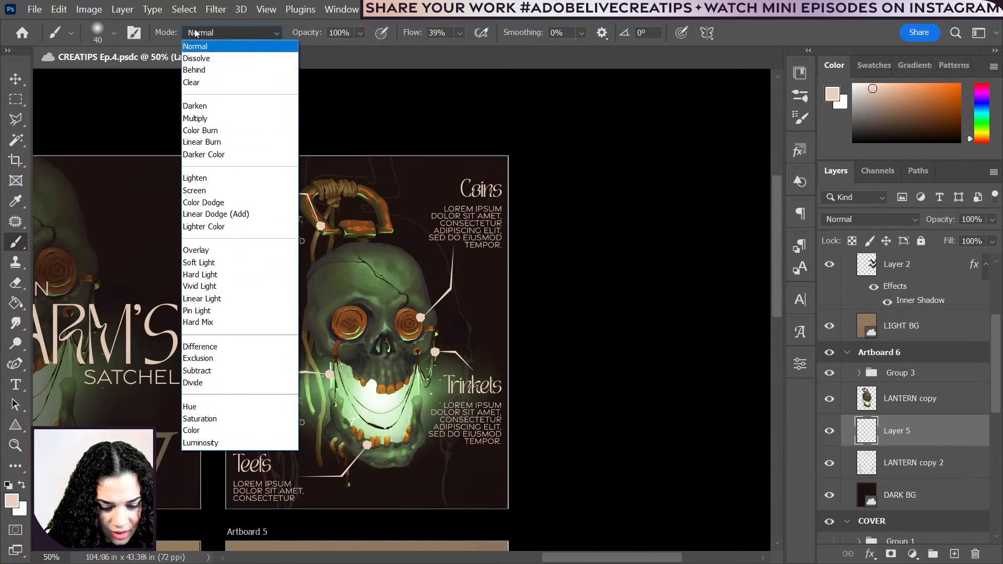
{"action": "left_click", "coordinate": [204, 60]}
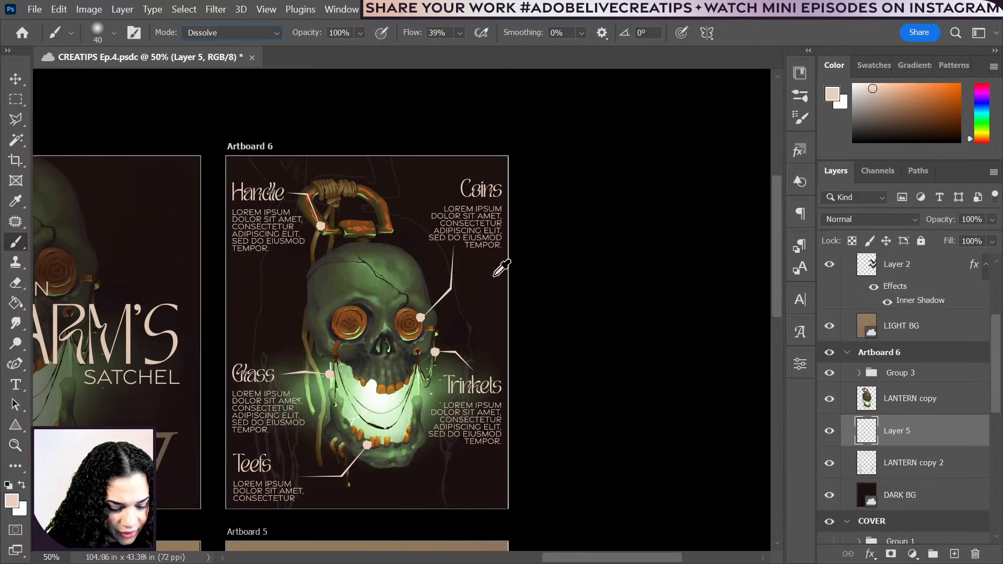
- Sample Artboard 6's dark background colour and darken it to a near-black red for the brush
{"action": "left_click", "coordinate": [716, 179], "text": "alt"}
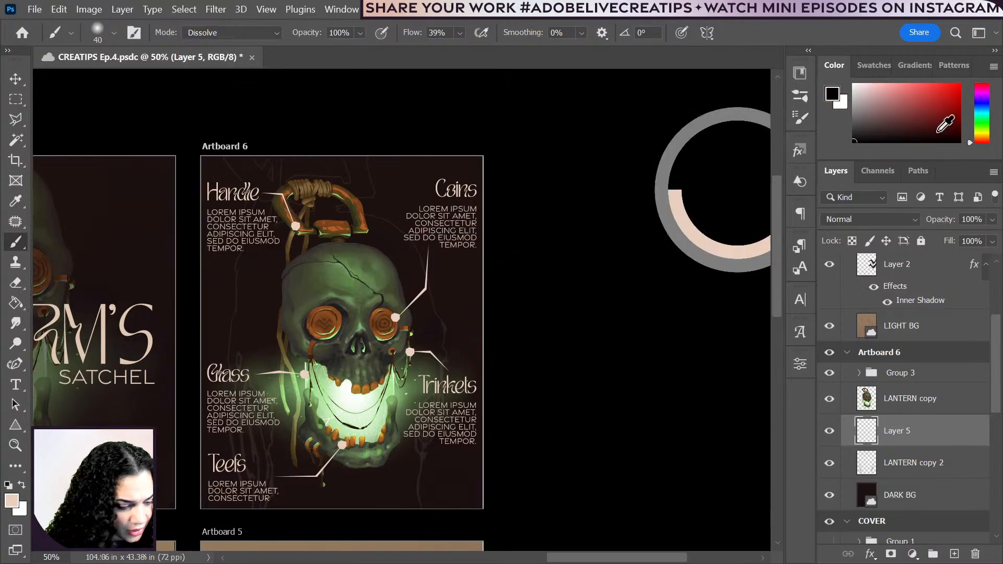
{"action": "scroll", "coordinate": [716, 179], "scroll_direction": "right", "scroll_amount": 5}
{"action": "left_click", "coordinate": [117, 287], "text": "alt"}
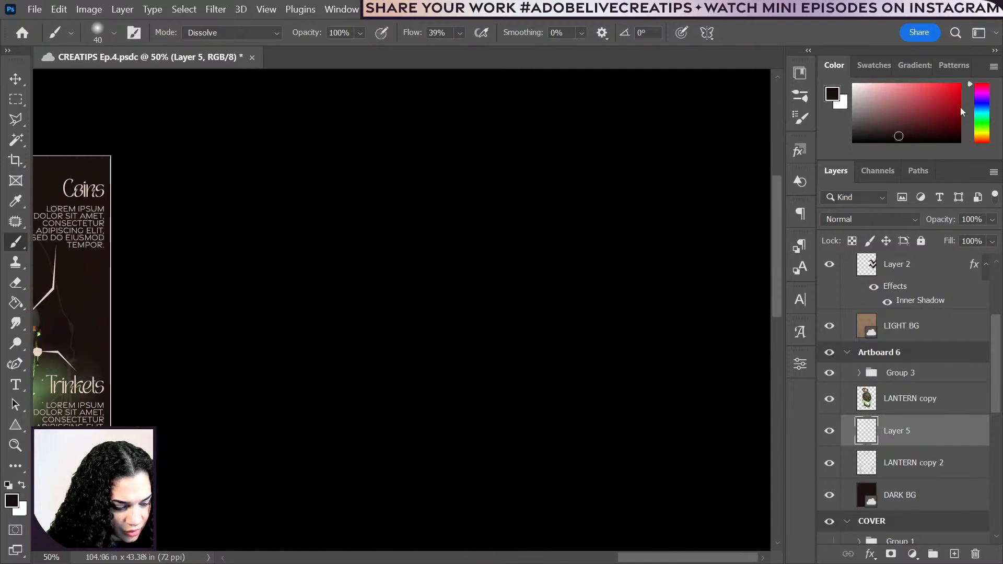
{"action": "left_click", "coordinate": [922, 138]}
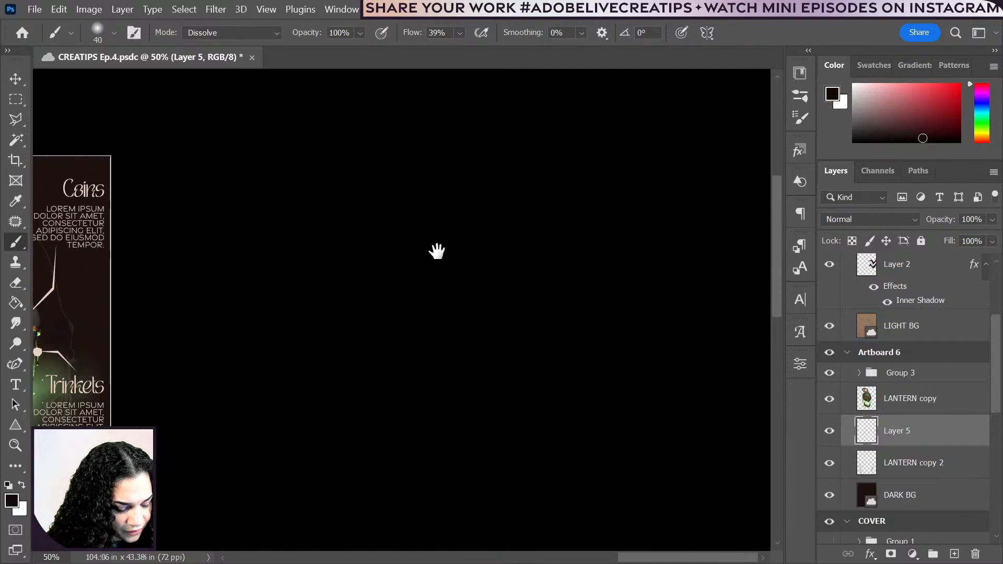
{"action": "left_click_drag", "start_coordinate": [436, 251], "coordinate": [728, 166]}
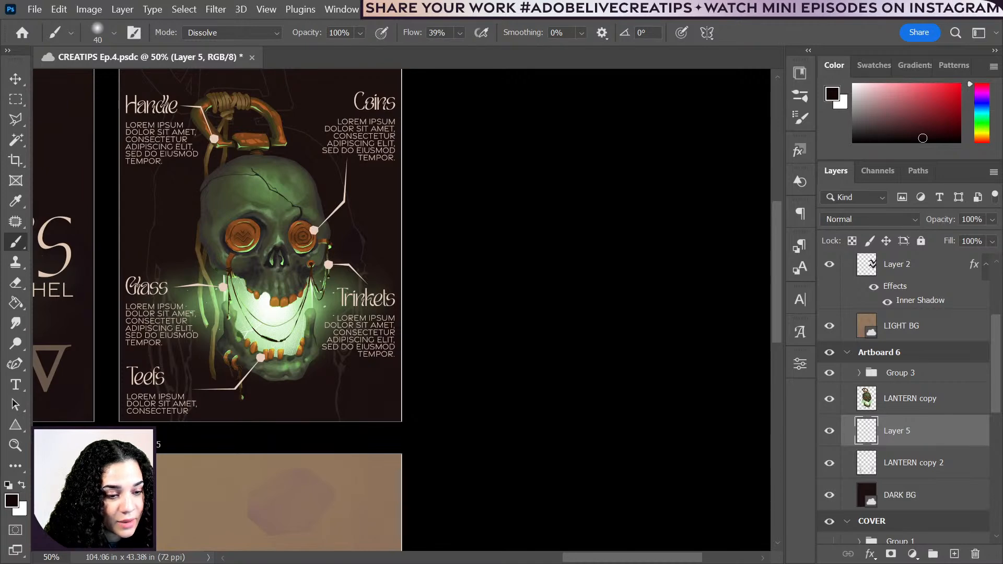
- Enlarge the brush to 1700 and paint dark grainy shading over Artboard 6's right side and lower-right corner on Layer 5
{"action": "key", "text": "bracketright"}
{"action": "key", "text": "bracketright"}
{"action": "key", "text": "bracketright"}
{"action": "key", "text": "bracketright"}
{"action": "key", "text": "bracketright"}
{"action": "key", "text": "bracketright"}
{"action": "key", "text": "bracketright"}
{"action": "key", "text": "bracketright"}
{"action": "key", "text": "bracketright"}
{"action": "key", "text": "bracketright"}
{"action": "key", "text": "bracketright"}
{"action": "key", "text": "bracketright"}
{"action": "key", "text": "bracketright"}
{"action": "key", "text": "bracketright"}
{"action": "key", "text": "bracketright"}
{"action": "key", "text": "bracketright"}
{"action": "key", "text": "bracketright"}
{"action": "key", "text": "bracketright"}
{"action": "key", "text": "bracketright"}
{"action": "key", "text": "bracketright"}
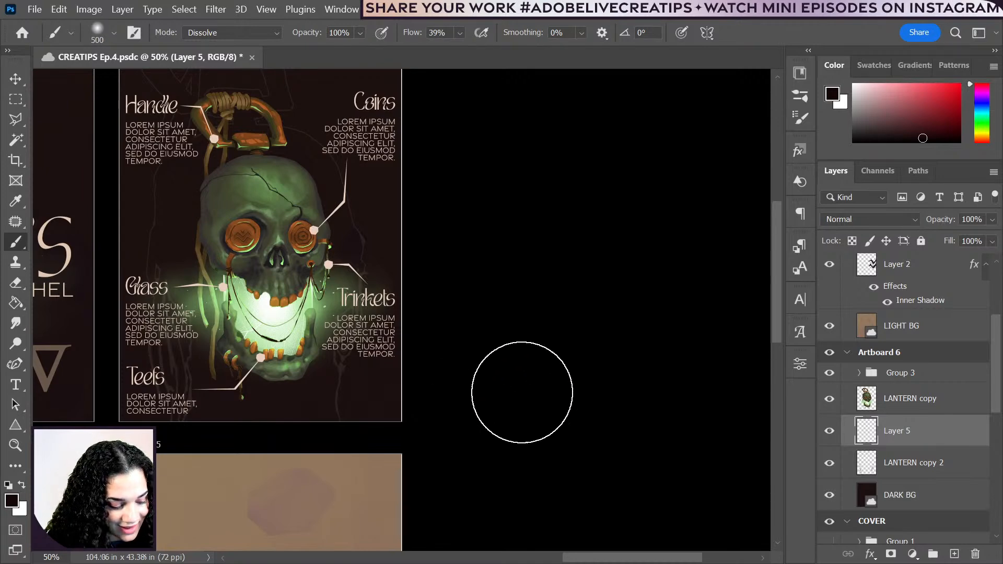
{"action": "key", "text": "bracketright"}
{"action": "key", "text": "bracketright"}
{"action": "key", "text": "bracketright"}
{"action": "key", "text": "bracketright"}
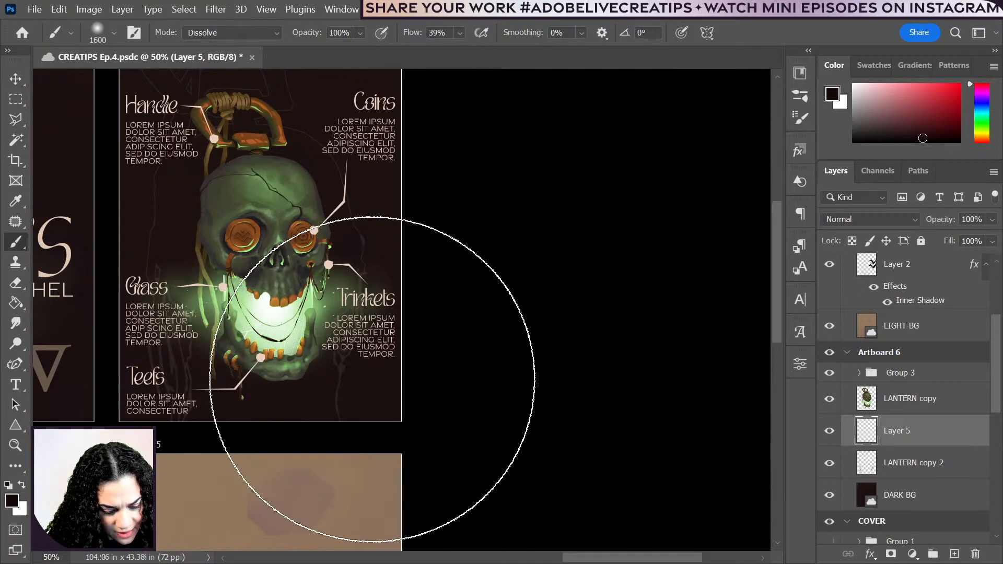
{"action": "mouse_move", "coordinate": [374, 370]}
{"action": "left_mouse_down"}
{"action": "mouse_move", "coordinate": [314, 403]}
{"action": "mouse_move", "coordinate": [308, 418]}
{"action": "mouse_move", "coordinate": [443, 385]}
{"action": "mouse_move", "coordinate": [470, 389]}
{"action": "left_mouse_up"}
{"action": "key", "text": "ctrl+minus"}
{"action": "left_click_drag", "start_coordinate": [438, 349], "coordinate": [476, 408]}
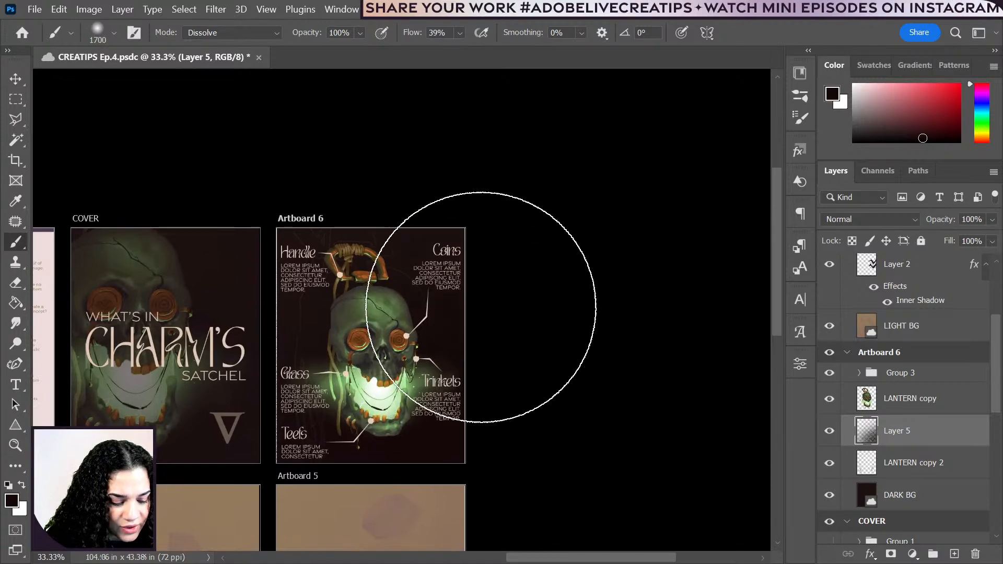
{"action": "mouse_move", "coordinate": [497, 123]}
{"action": "left_mouse_down"}
{"action": "mouse_move", "coordinate": [365, 459]}
{"action": "mouse_move", "coordinate": [190, 370]}
{"action": "mouse_move", "coordinate": [442, 434]}
{"action": "mouse_move", "coordinate": [548, 284]}
{"action": "left_mouse_up"}
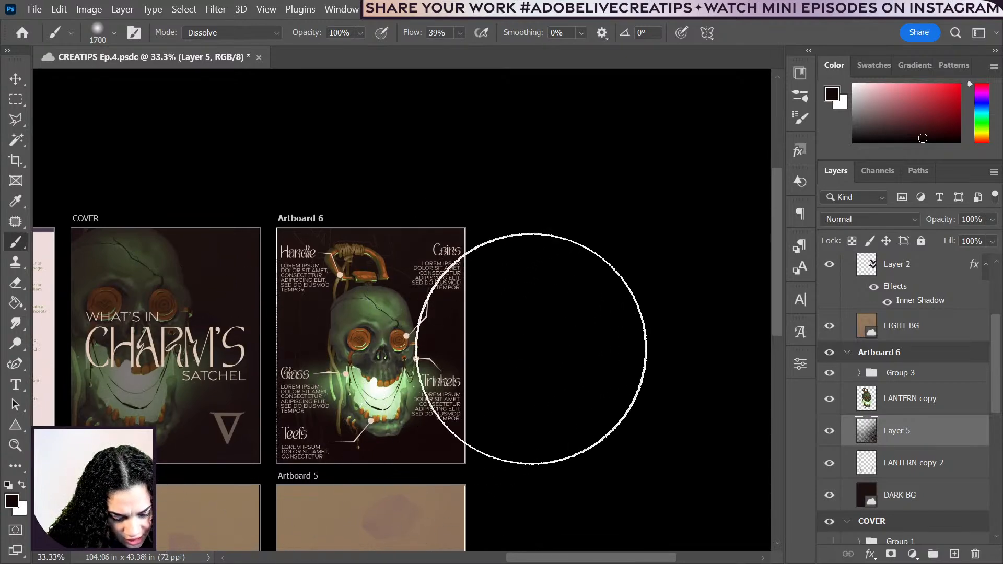
- Pick a lighter muted brownish-red brush colour and try a grainy stroke across Artboard 6's upper area on Layer 5
{"action": "key", "text": "ctrl+plus"}
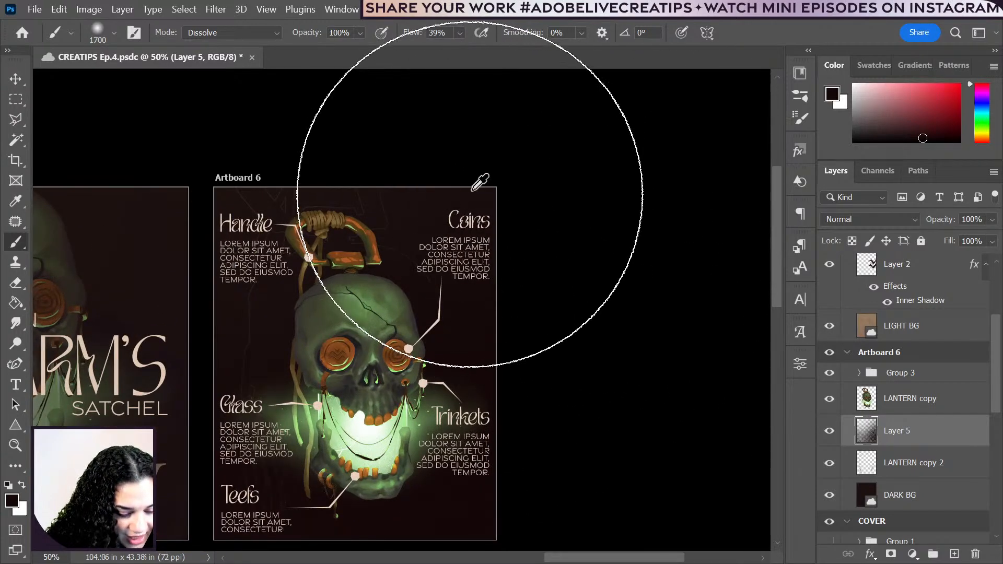
{"action": "left_click", "coordinate": [891, 123]}
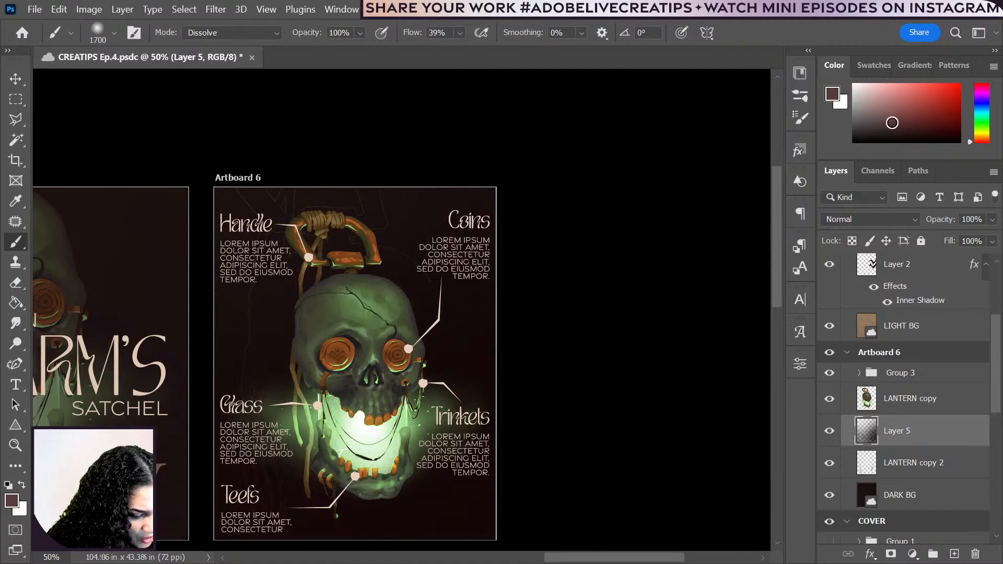
{"action": "mouse_move", "coordinate": [358, 258]}
{"action": "left_mouse_down"}
{"action": "mouse_move", "coordinate": [302, 179]}
{"action": "mouse_move", "coordinate": [601, 249]}
{"action": "left_mouse_up"}
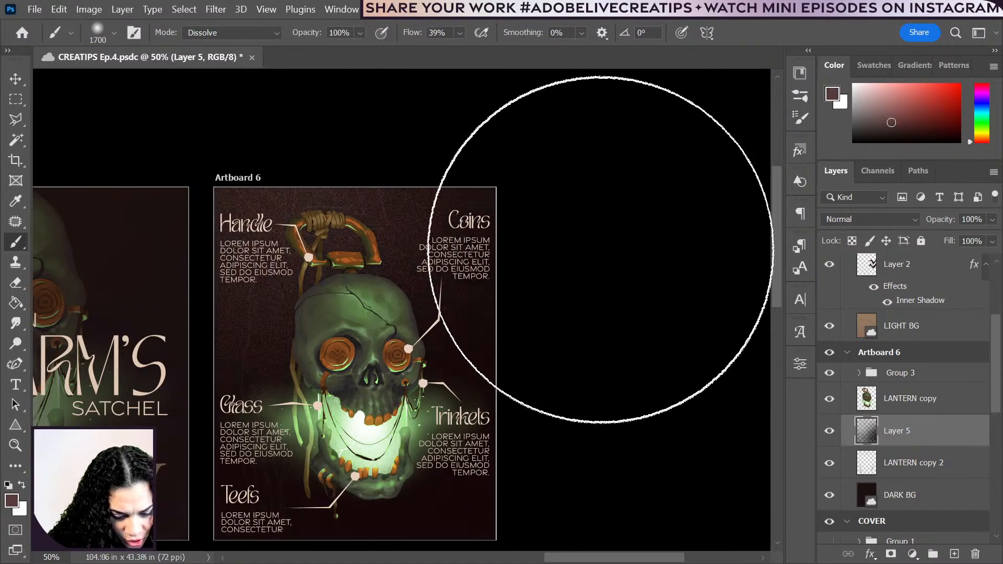
{"action": "key", "text": "ctrl+z"}
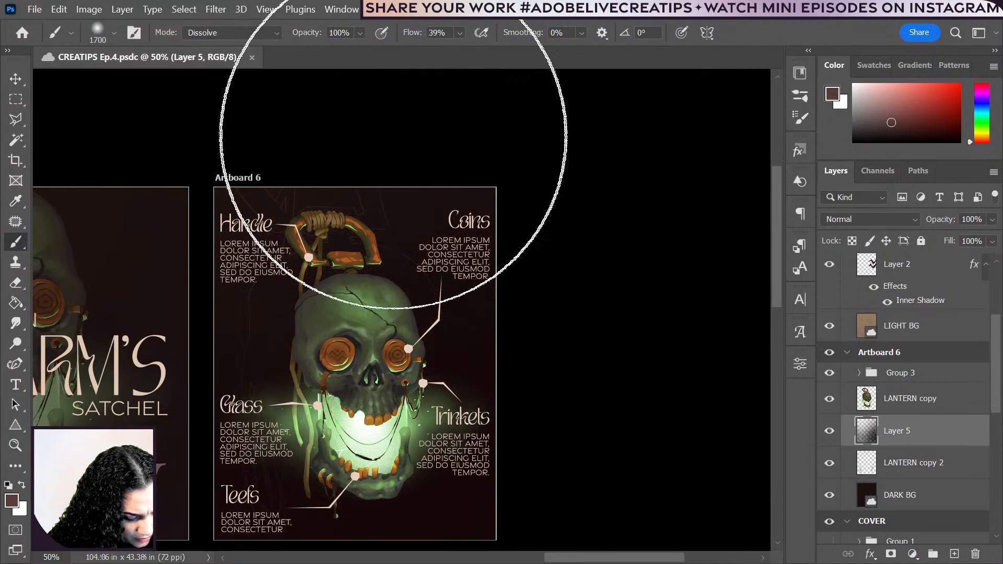
- Reduce the brush size to 1300 and try a light grainy dab along Artboard 6's upper edge
{"action": "key", "text": "bracketleft"}
{"action": "key", "text": "bracketleft"}
{"action": "key", "text": "bracketleft"}
{"action": "key", "text": "bracketleft"}
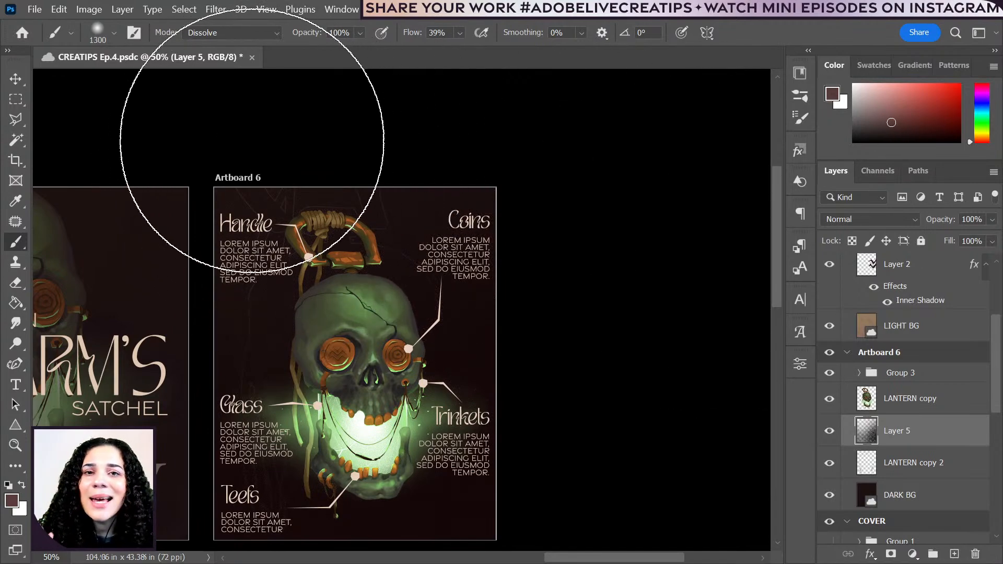
{"action": "left_click", "coordinate": [298, 110]}
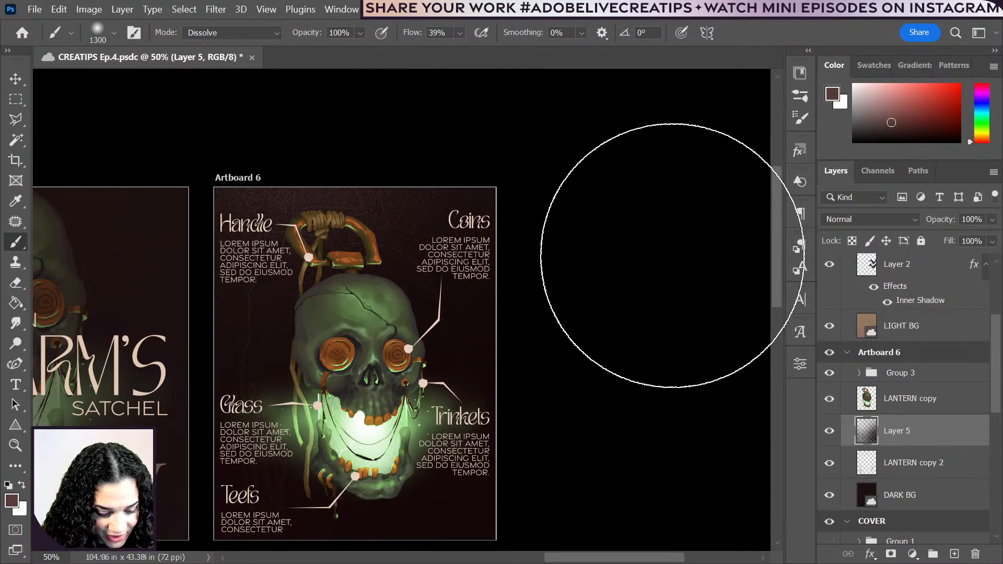
{"action": "left_click_drag", "start_coordinate": [381, 368], "coordinate": [399, 329]}
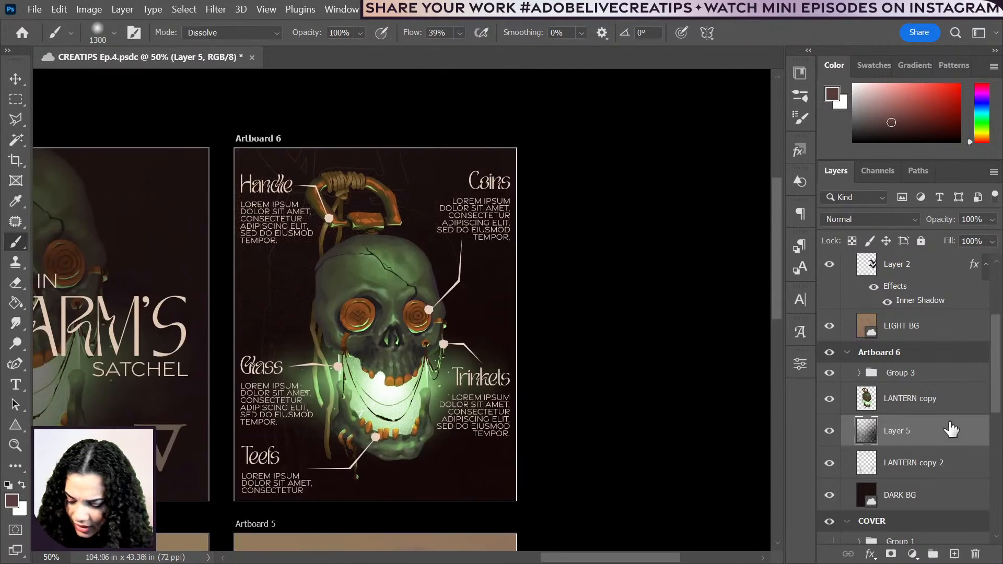
- Paint brownish-red grain over Artboard 6's upper-left area on a new layer above Layer 5 and set that layer's opacity to 42%
{"action": "key", "text": "ctrl+shift+alt+n"}
{"action": "mouse_move", "coordinate": [287, 229]}
{"action": "left_mouse_down"}
{"action": "mouse_move", "coordinate": [362, 189]}
{"action": "mouse_move", "coordinate": [224, 111]}
{"action": "mouse_move", "coordinate": [346, 213]}
{"action": "mouse_move", "coordinate": [246, 168]}
{"action": "left_mouse_up"}
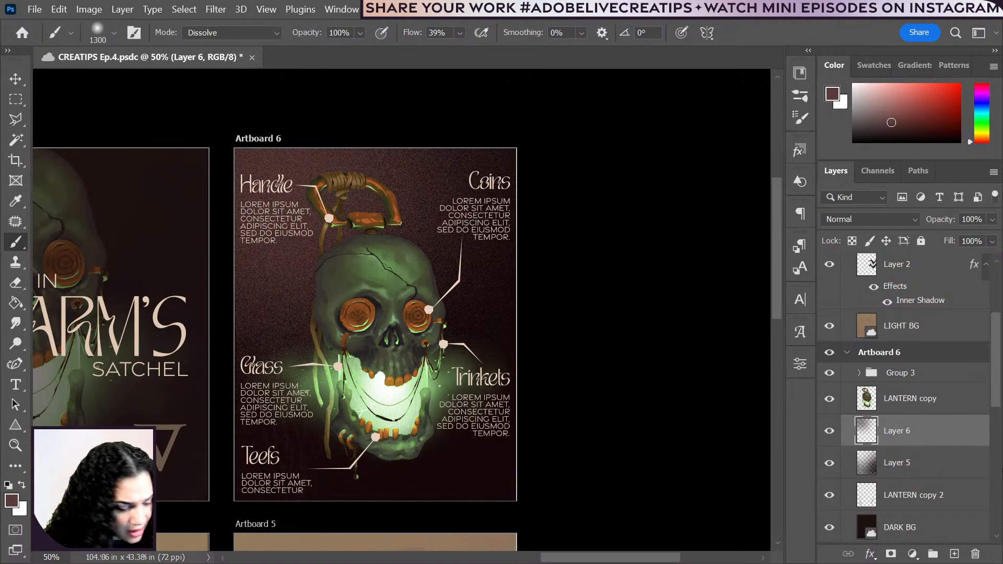
{"action": "left_click", "coordinate": [991, 221]}
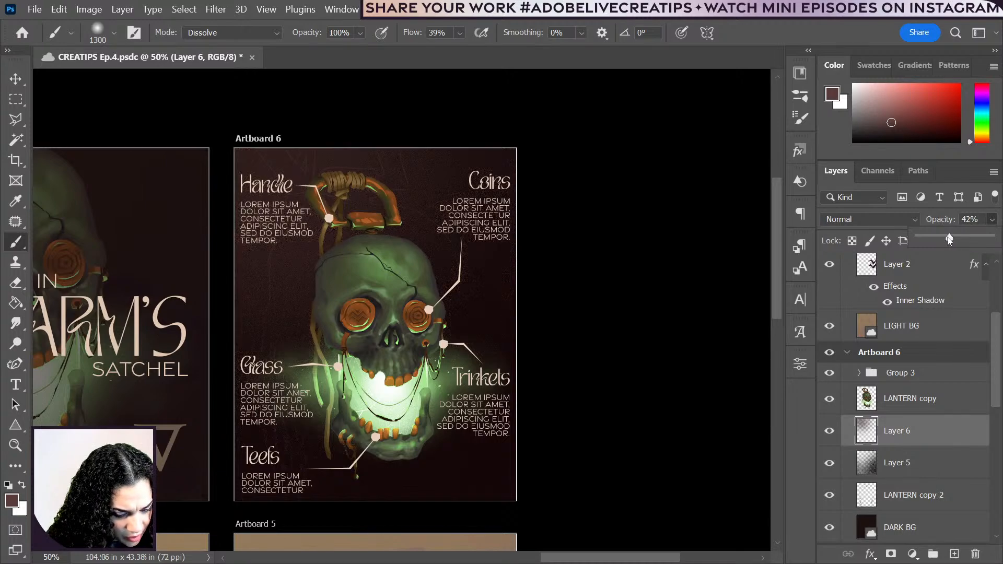
{"action": "key", "text": "ctrl+minus"}
{"action": "key", "text": "ctrl+minus"}
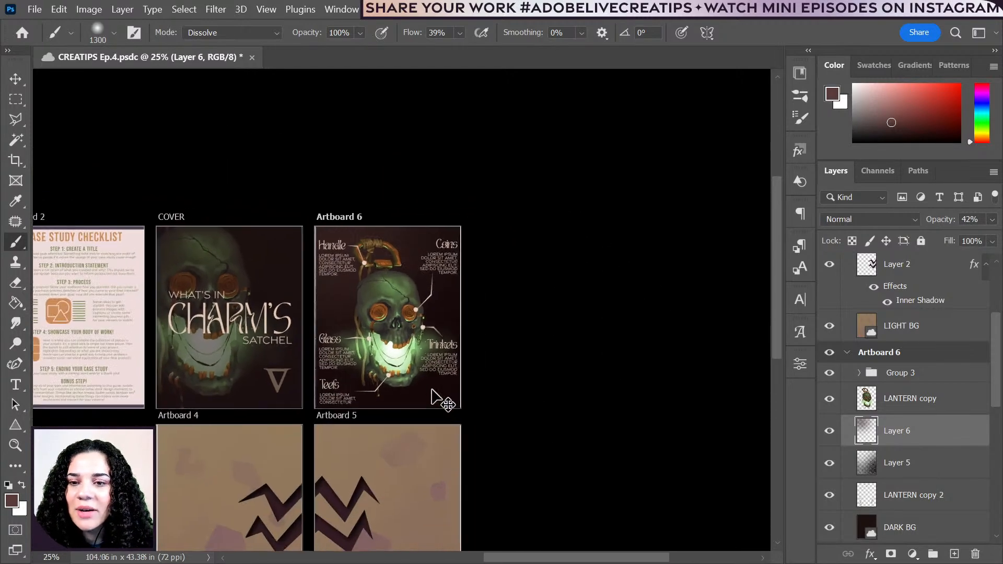
{"action": "key", "text": "ctrl+plus"}
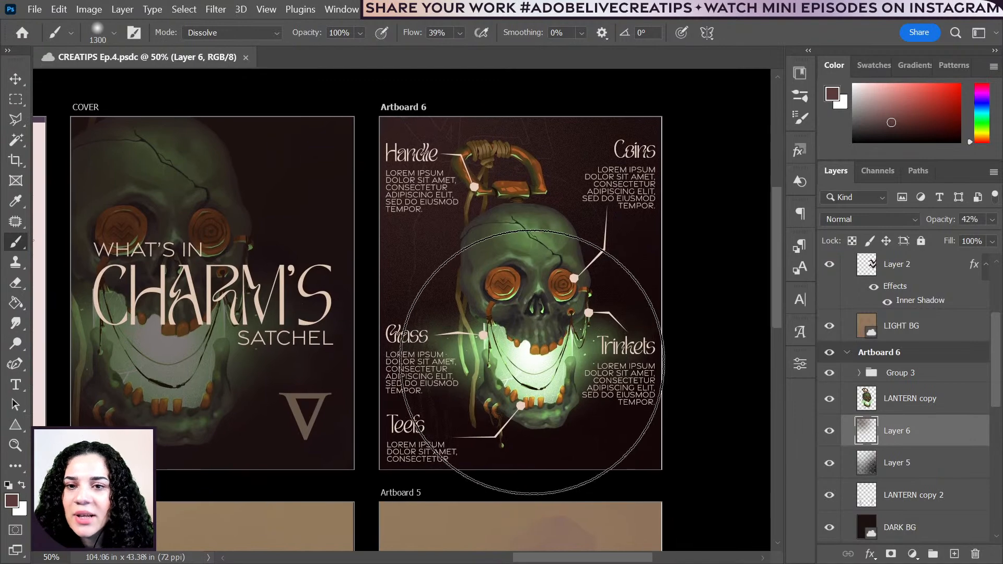
{"action": "scroll", "coordinate": [532, 362], "scroll_direction": "down", "scroll_amount": 2}
{"action": "scroll", "coordinate": [531, 362], "scroll_direction": "up", "scroll_amount": 2}
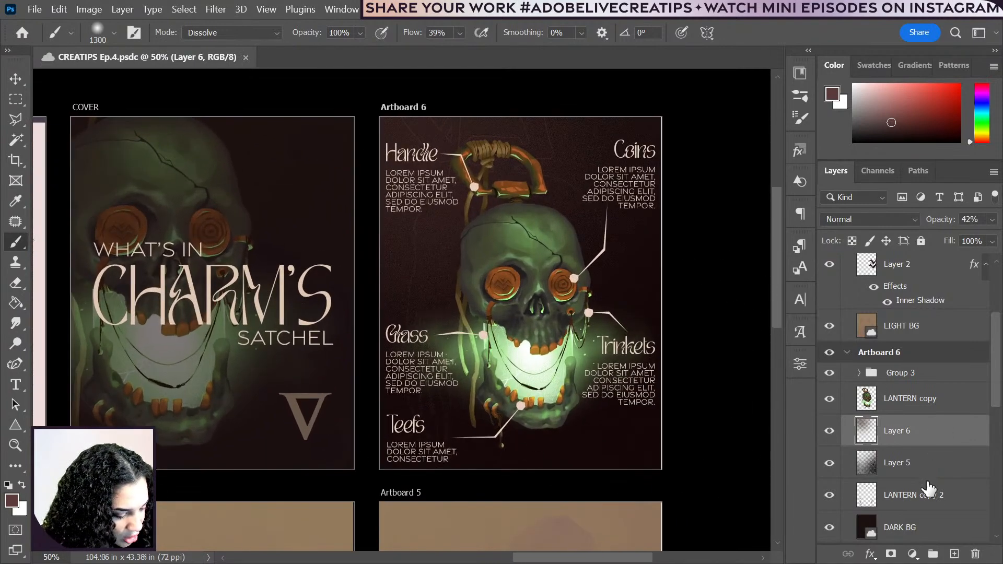
- Move Layer 6 beneath LANTERN copy 2, directly above DARK BG, so the grain sits behind the faint outline
{"action": "left_click_drag", "start_coordinate": [929, 489], "coordinate": [916, 520]}
{"action": "key", "text": "ctrl+minus"}
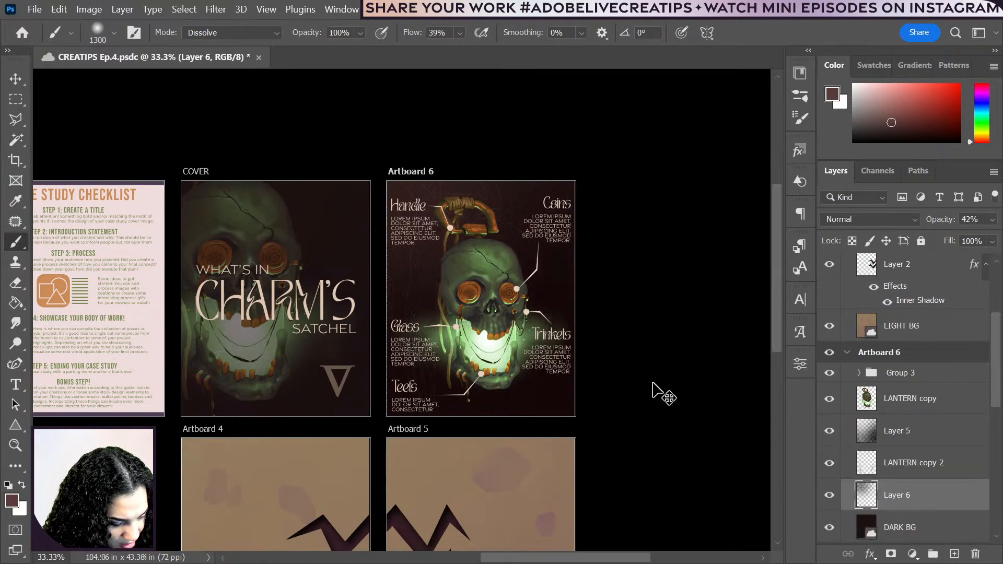
{"action": "key", "text": "ctrl+plus"}
{"action": "key", "text": "ctrl+plus"}
{"action": "left_click_drag", "start_coordinate": [600, 314], "coordinate": [519, 363]}
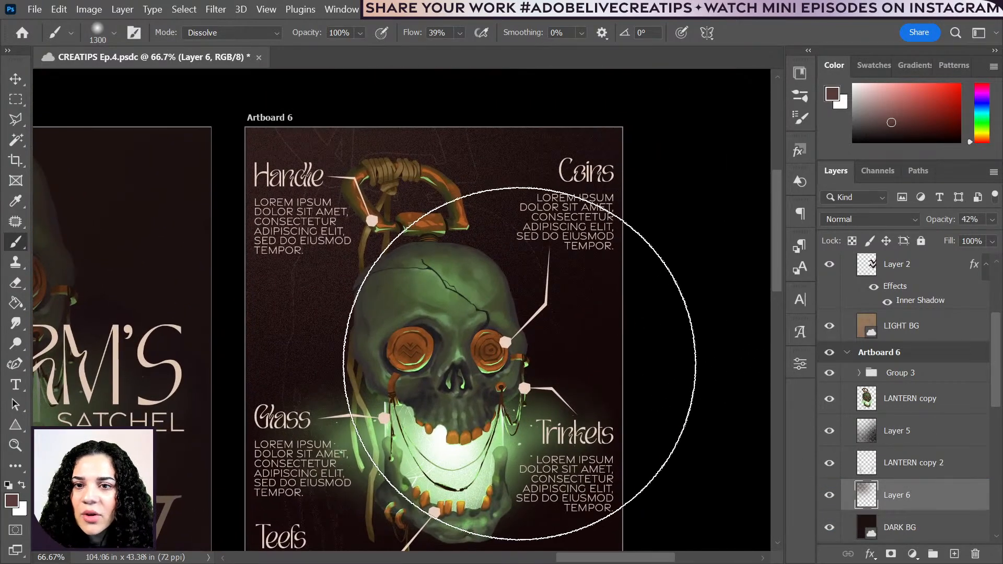
{"action": "key", "text": "ctrl+minus"}
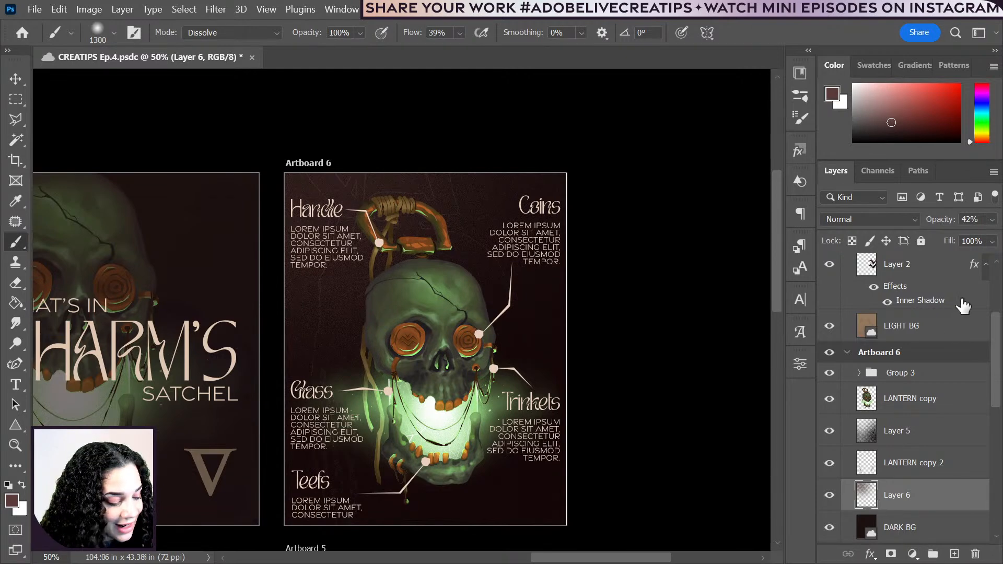
- Select Artboard 6 and compare it with the cover and the neighbouring artboards
{"action": "left_click", "coordinate": [925, 356]}
{"action": "key", "text": "ctrl+minus"}
{"action": "left_click_drag", "start_coordinate": [316, 272], "coordinate": [518, 279]}
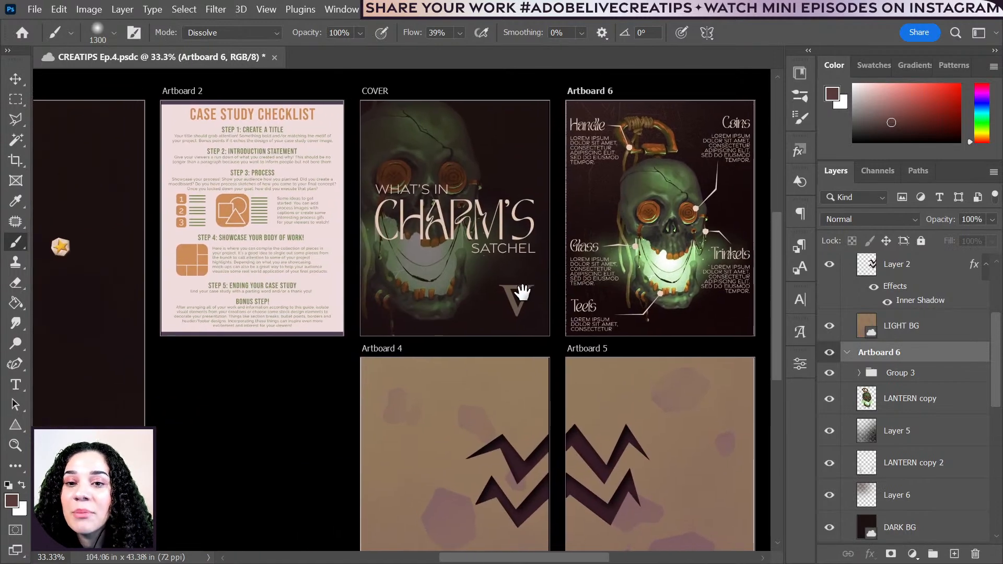
{"action": "key", "text": "ctrl+minus"}
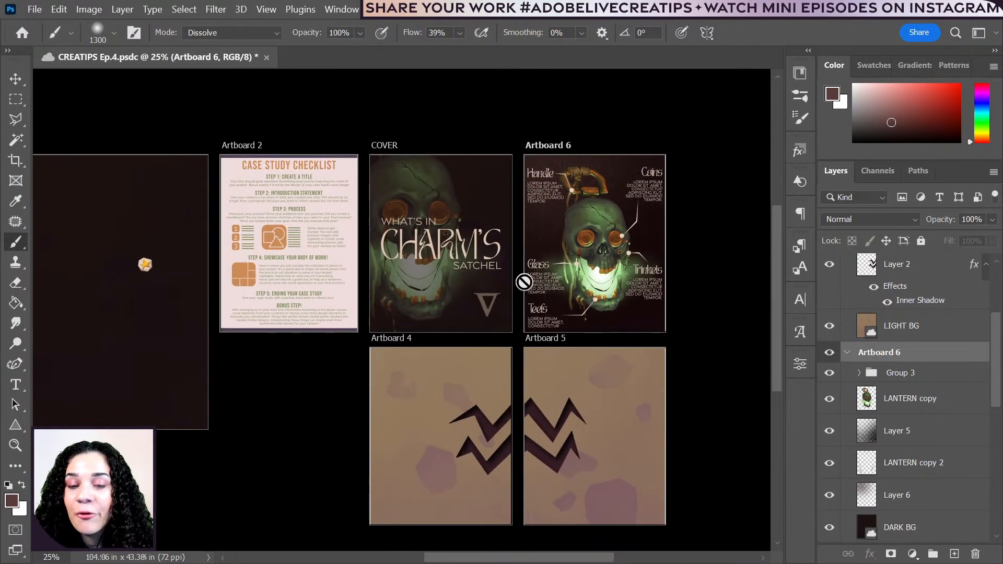
{"action": "key", "text": "ctrl+plus"}
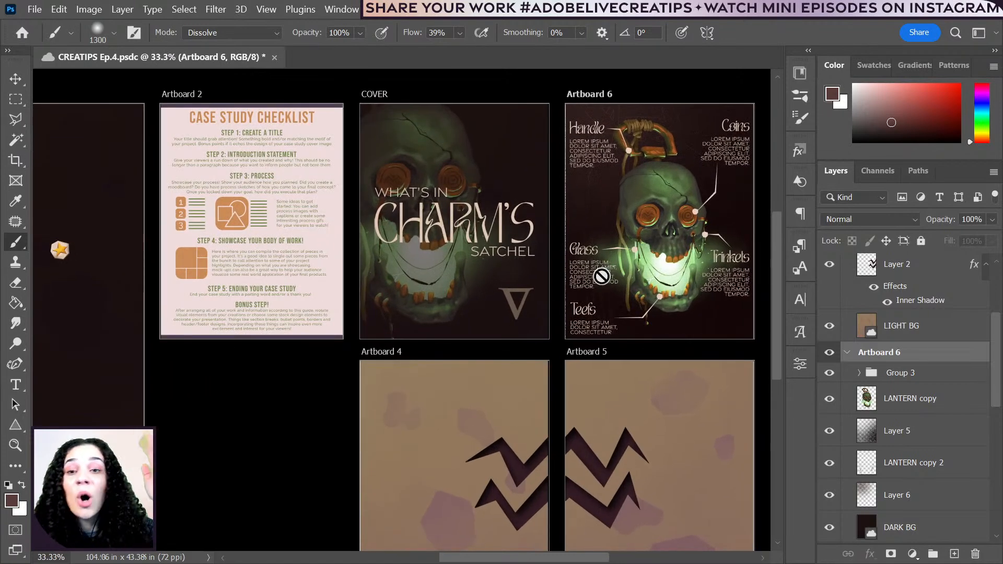